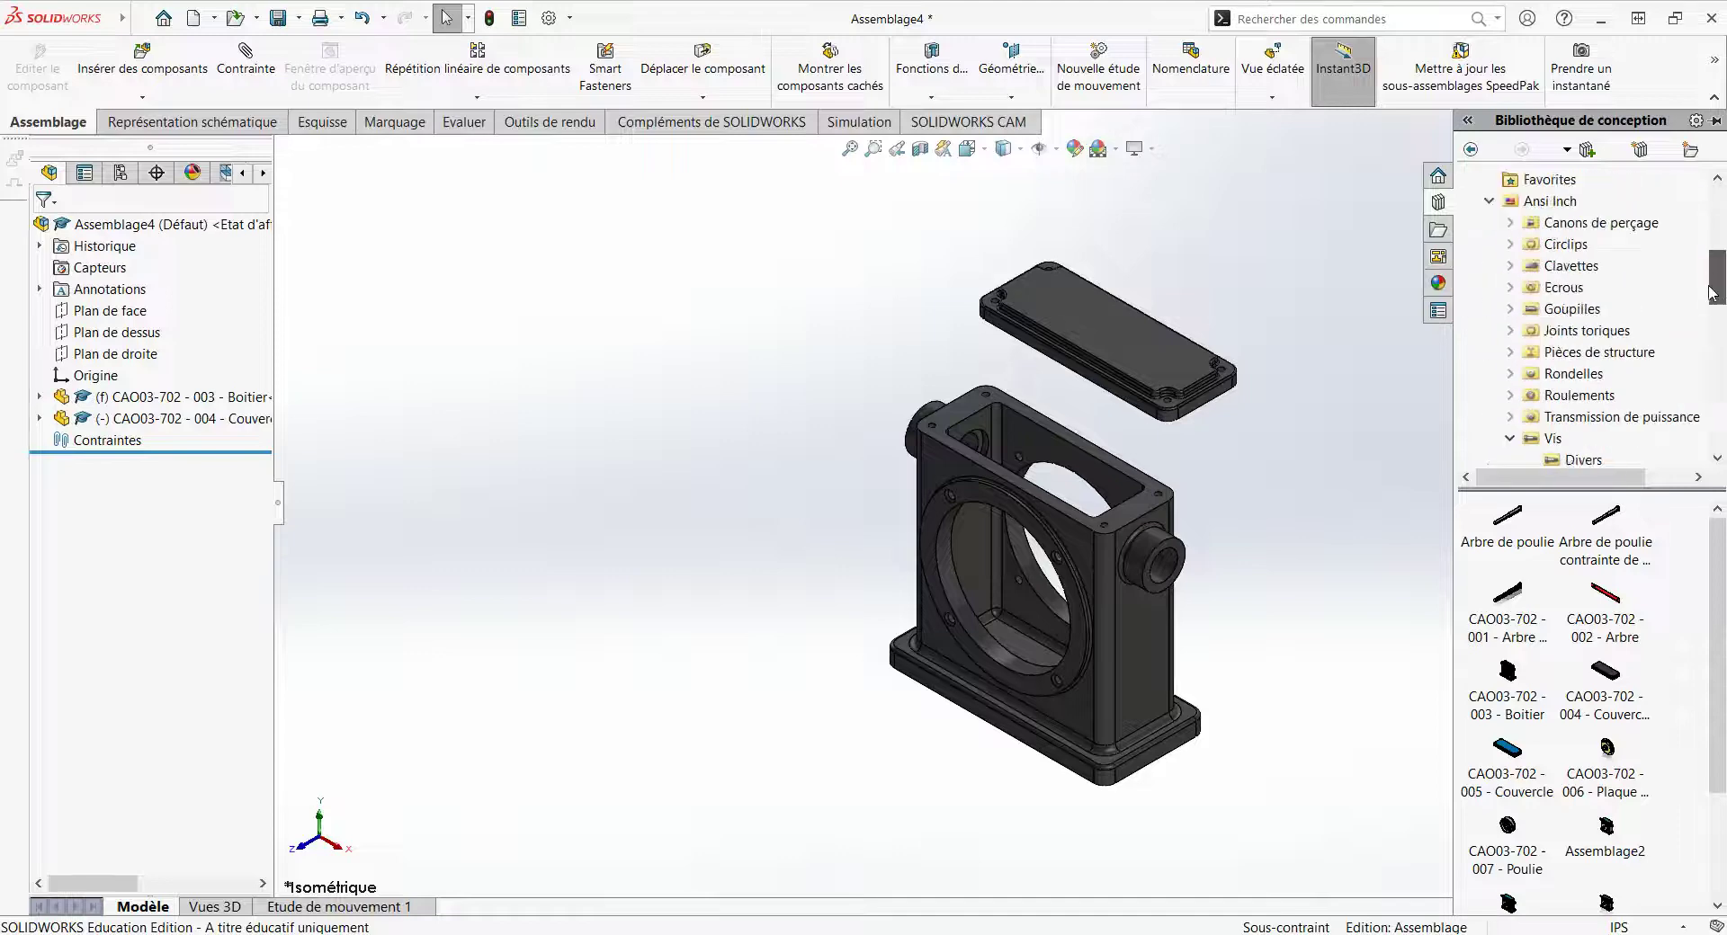
Step: Drag a #6-32 × 0.5 socket head cap screw from the Design Library into the assembly beside the housing
{"action": "scroll", "coordinate": [1682, 241], "scroll_direction": "down", "scroll_amount": 5}
{"action": "scroll", "coordinate": [1668, 243], "scroll_direction": "down", "scroll_amount": 2}
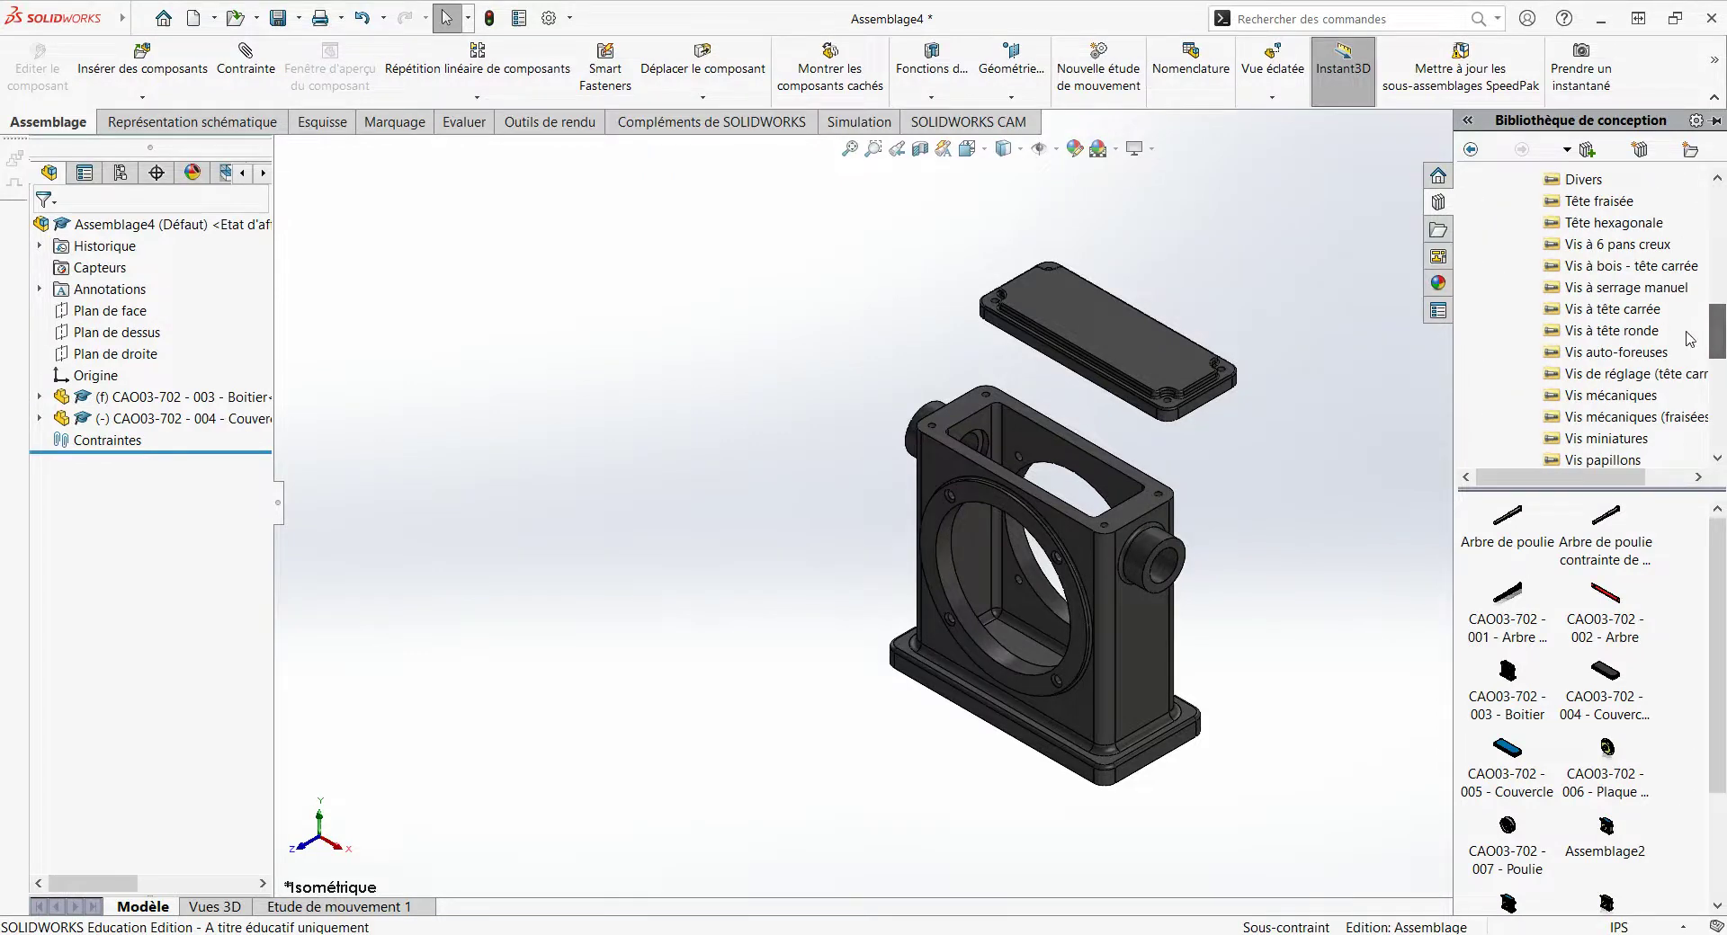
{"action": "left_click", "coordinate": [1642, 245]}
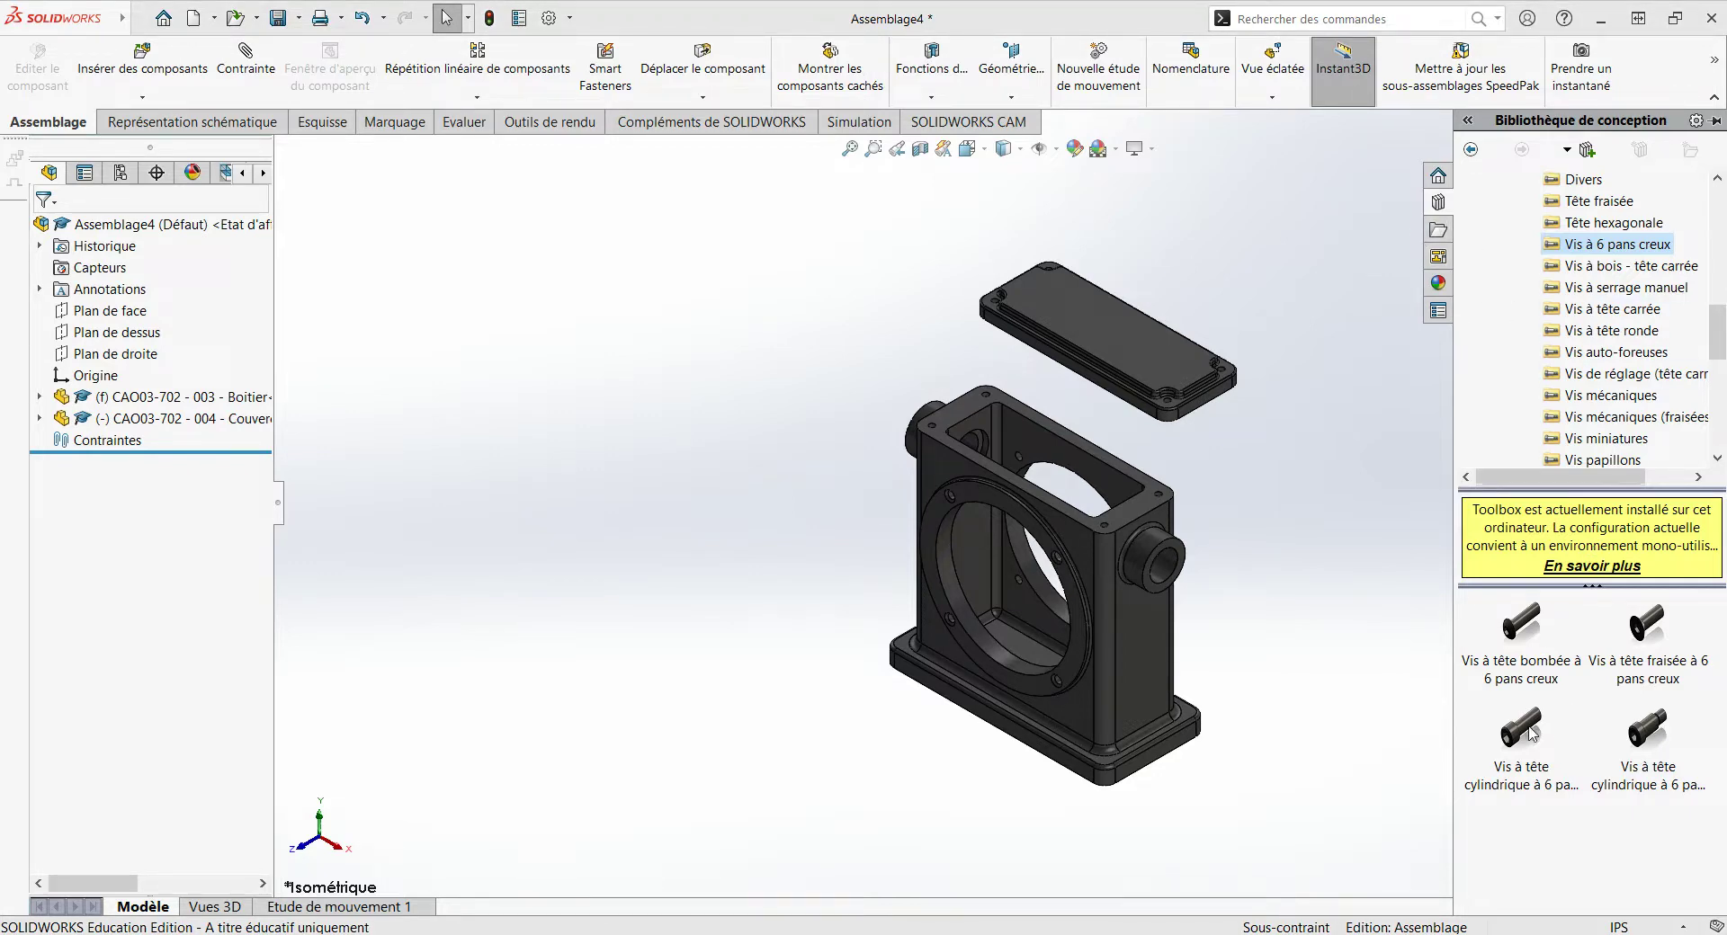
{"action": "left_click_drag", "start_coordinate": [1533, 733], "coordinate": [966, 532]}
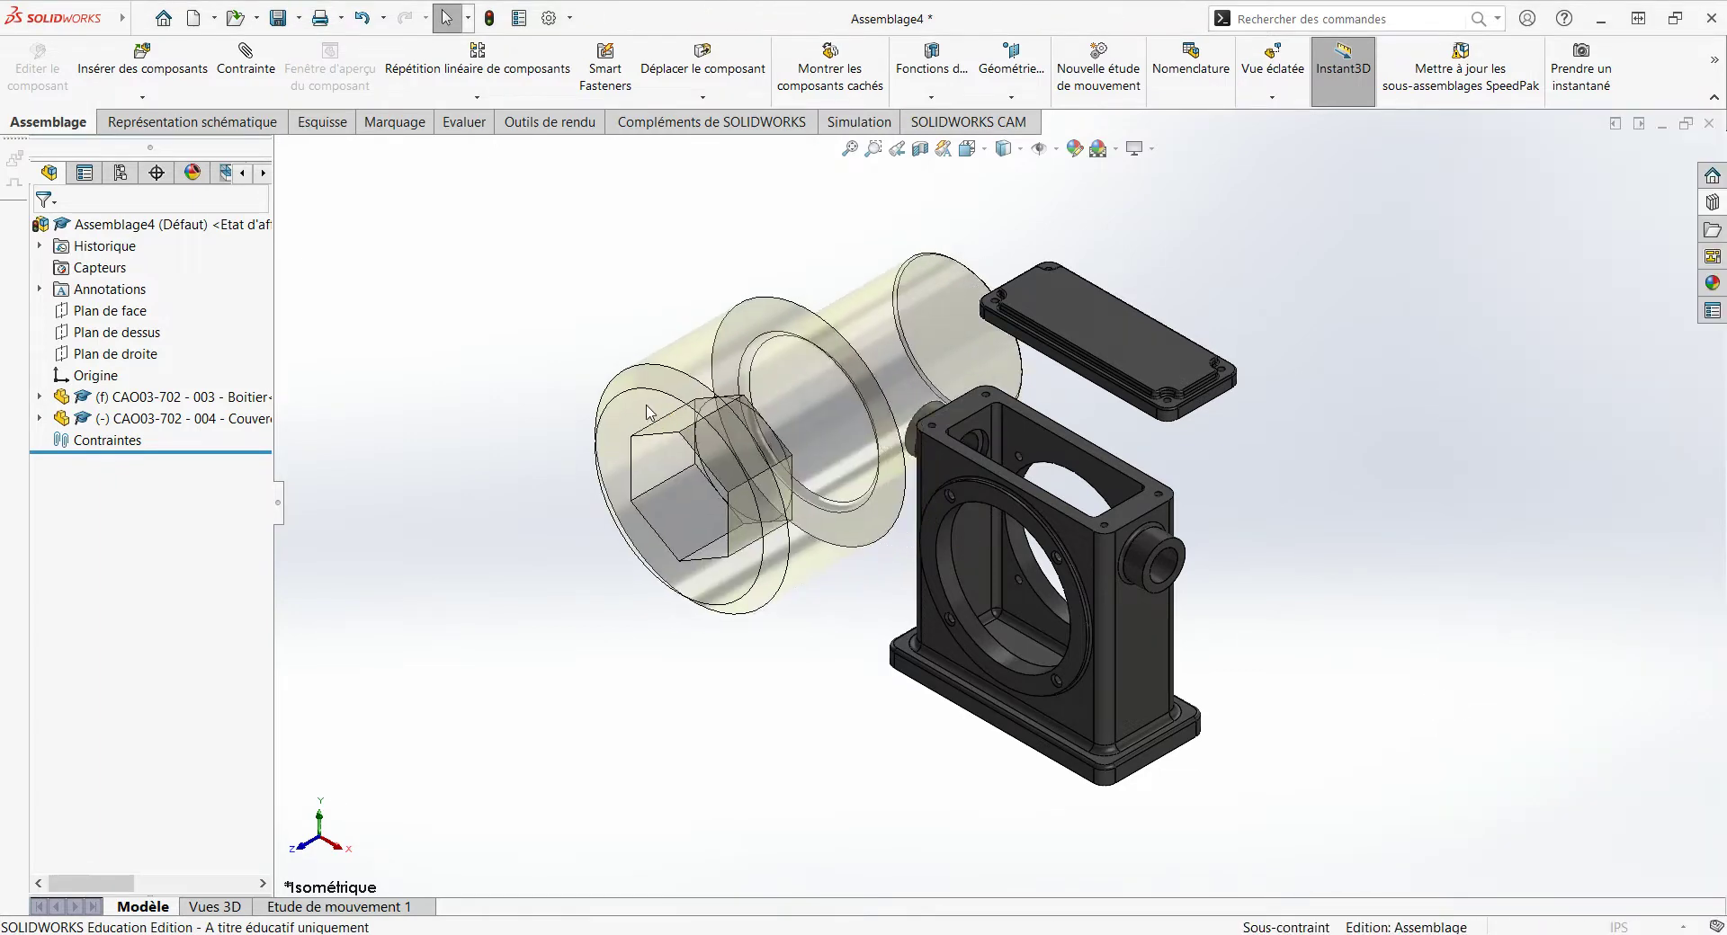
{"action": "left_click_drag", "start_coordinate": [729, 409], "coordinate": [656, 413]}
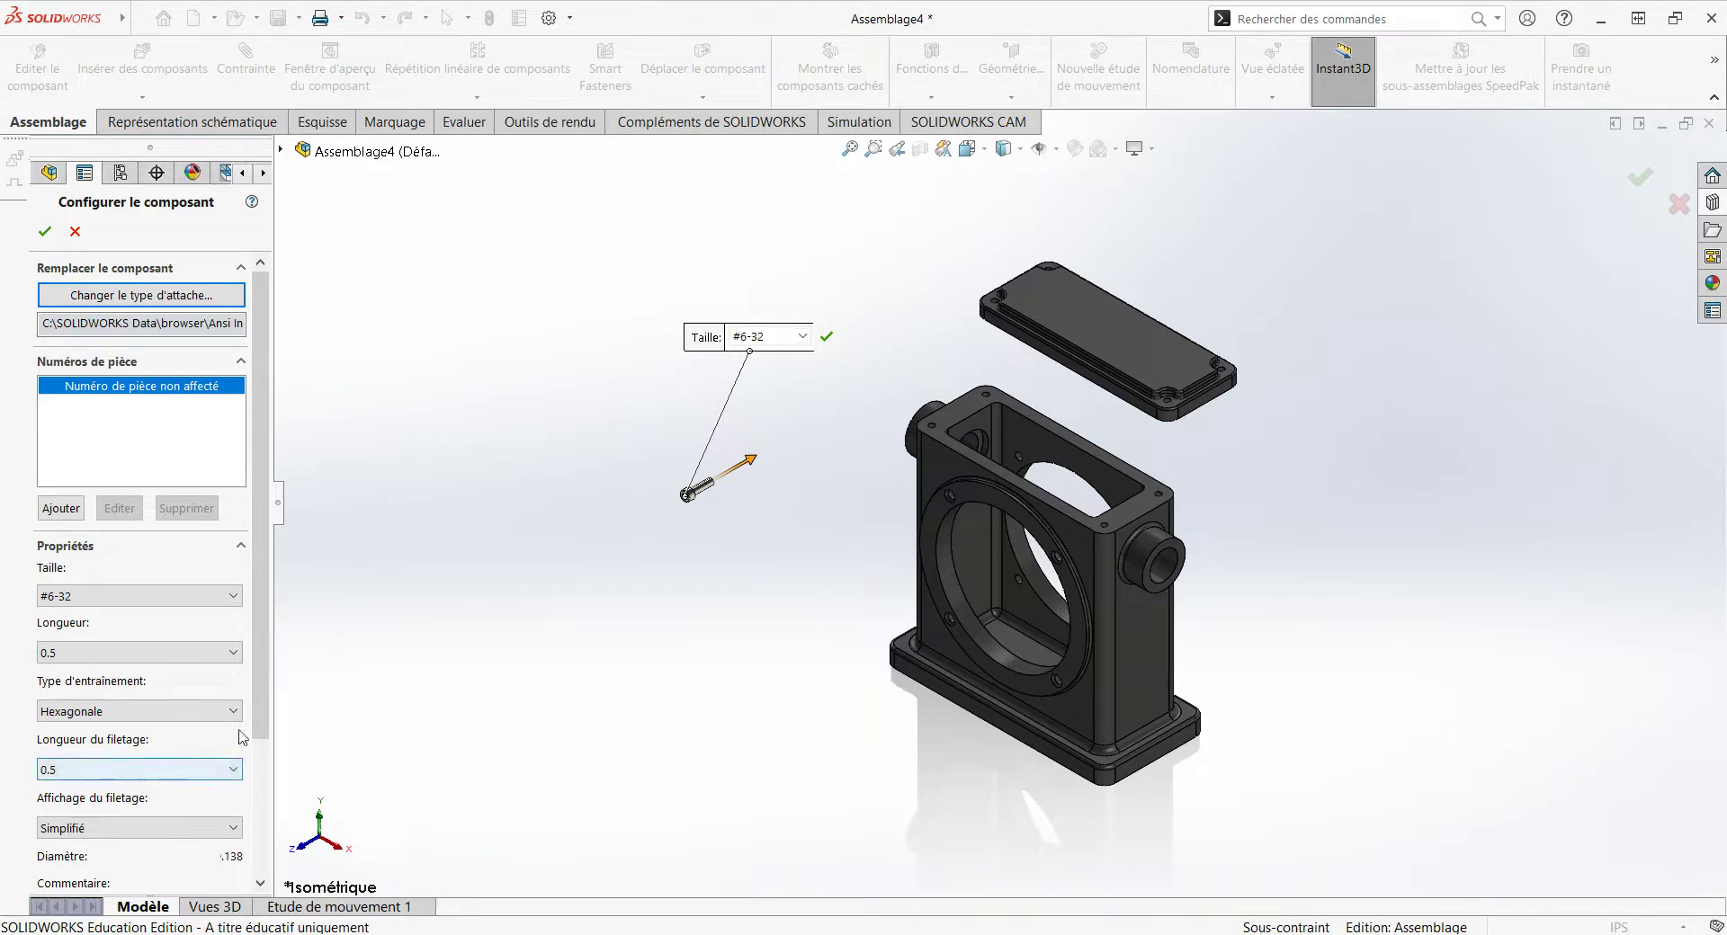
Step: Place the screw as a component and cancel a trial housing-to-cover mate
{"action": "left_click", "coordinate": [45, 232]}
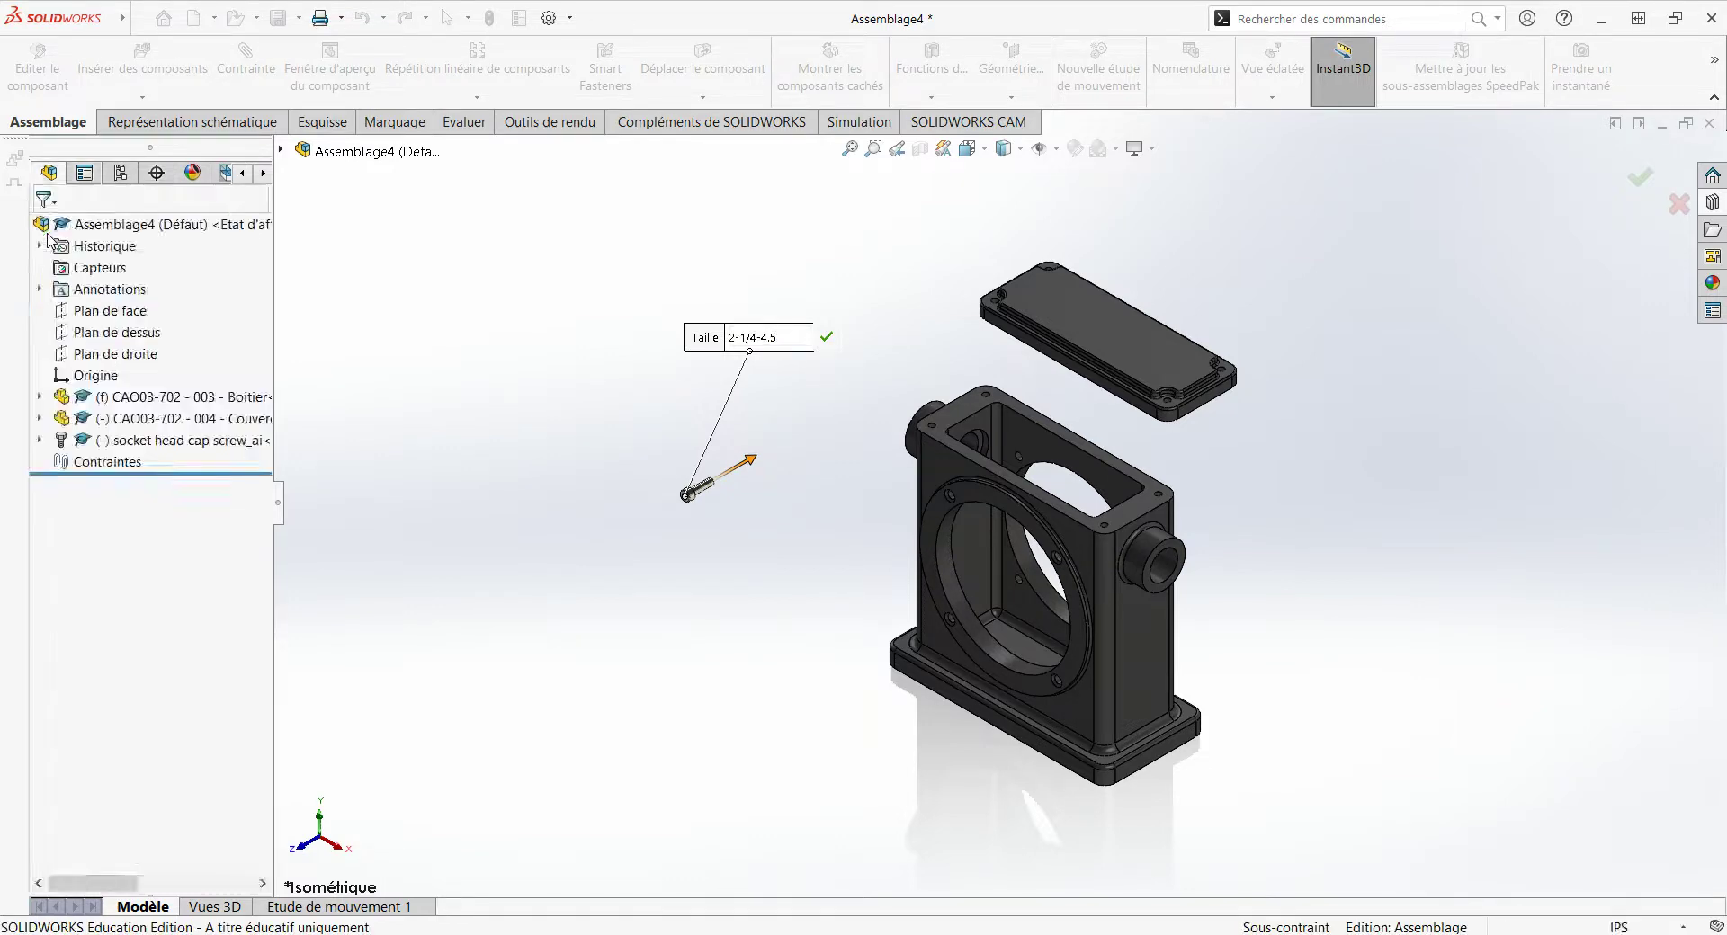
{"action": "key", "text": "Escape"}
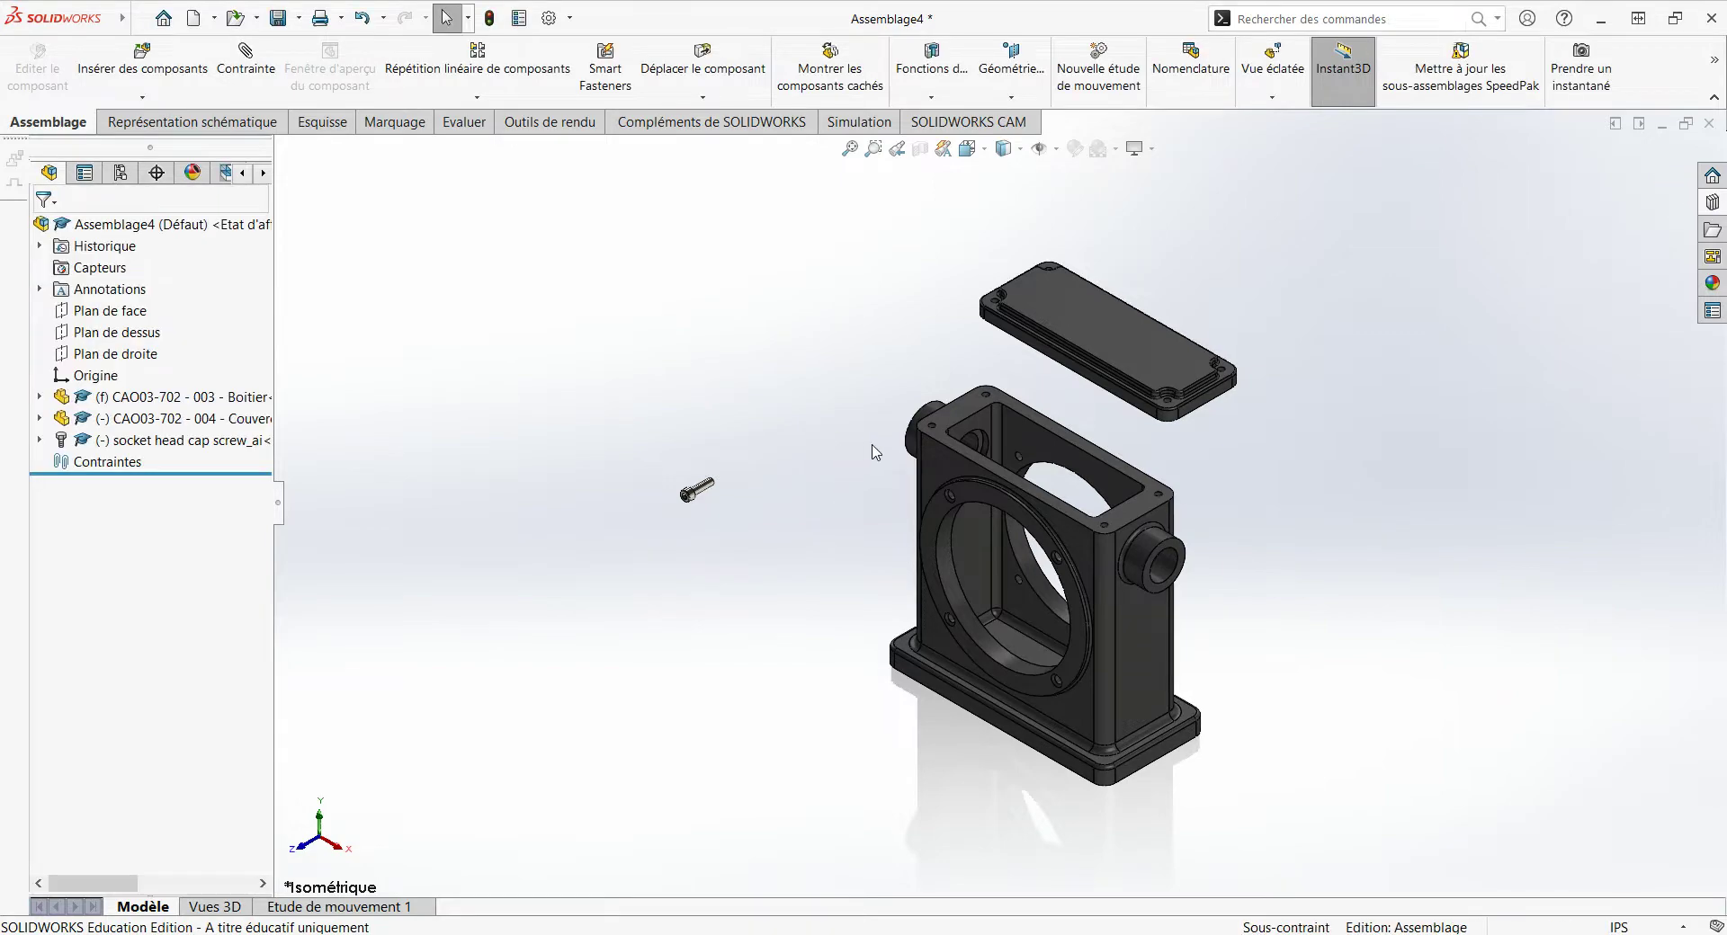
{"action": "scroll", "coordinate": [900, 432], "scroll_direction": "down", "scroll_amount": 3}
{"action": "left_click", "coordinate": [246, 58]}
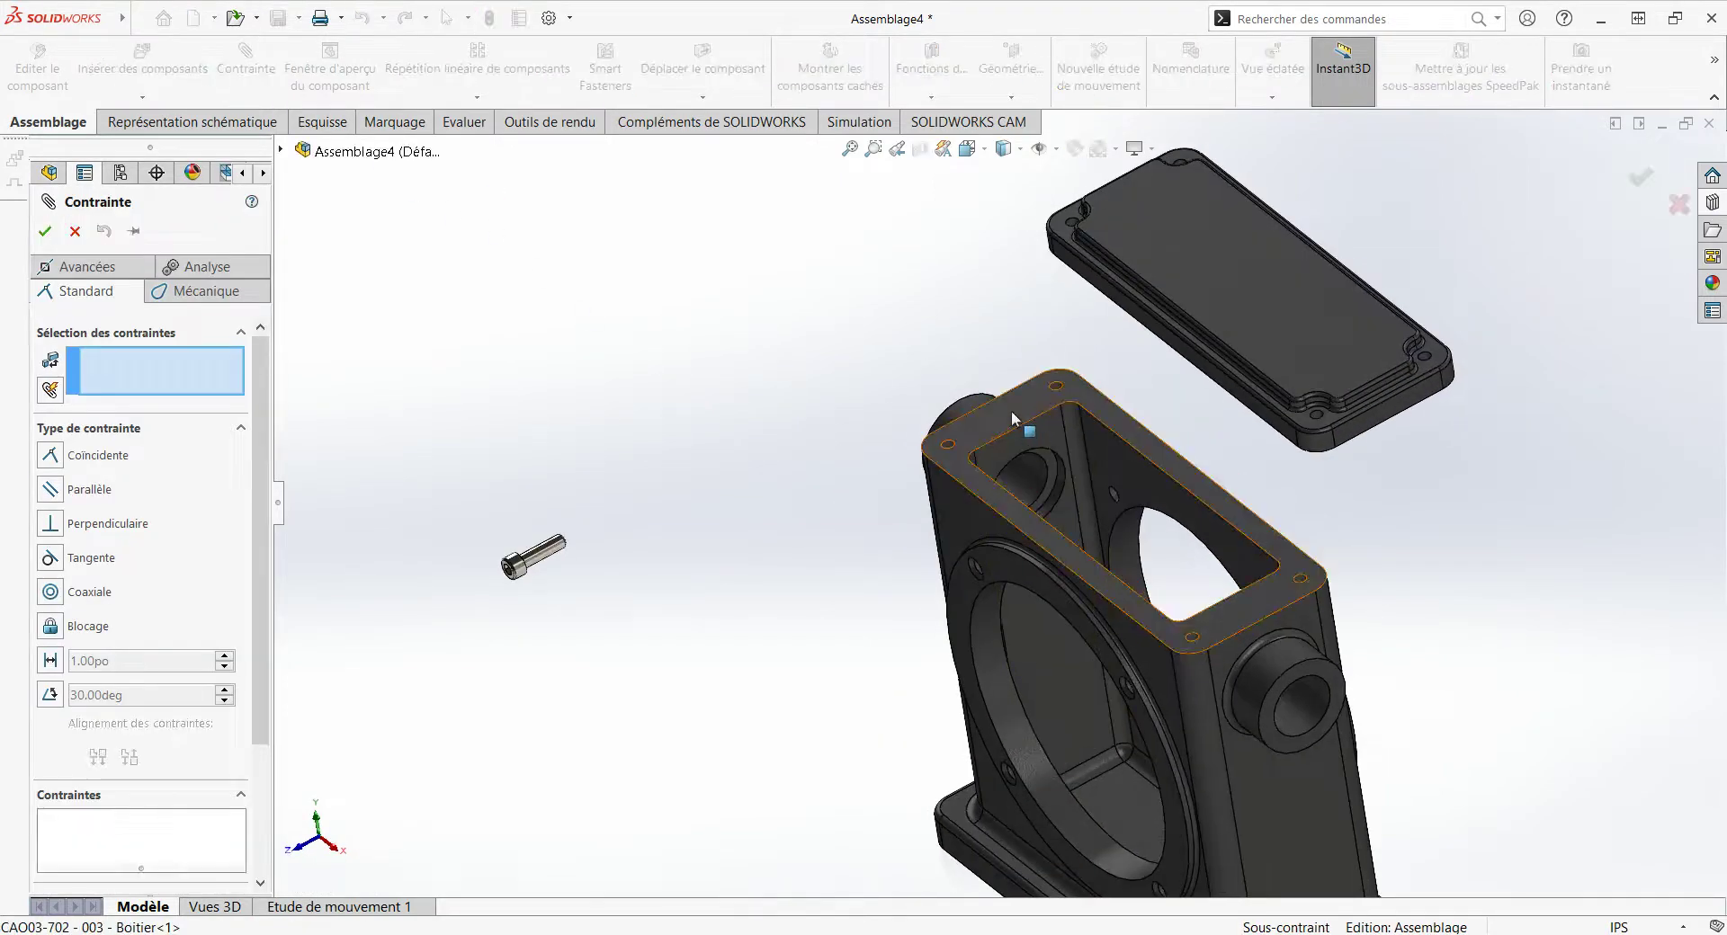
{"action": "left_click", "coordinate": [1011, 410]}
{"action": "middle_click_drag", "start_coordinate": [1011, 410], "coordinate": [1127, 317]}
{"action": "left_click", "coordinate": [1127, 317]}
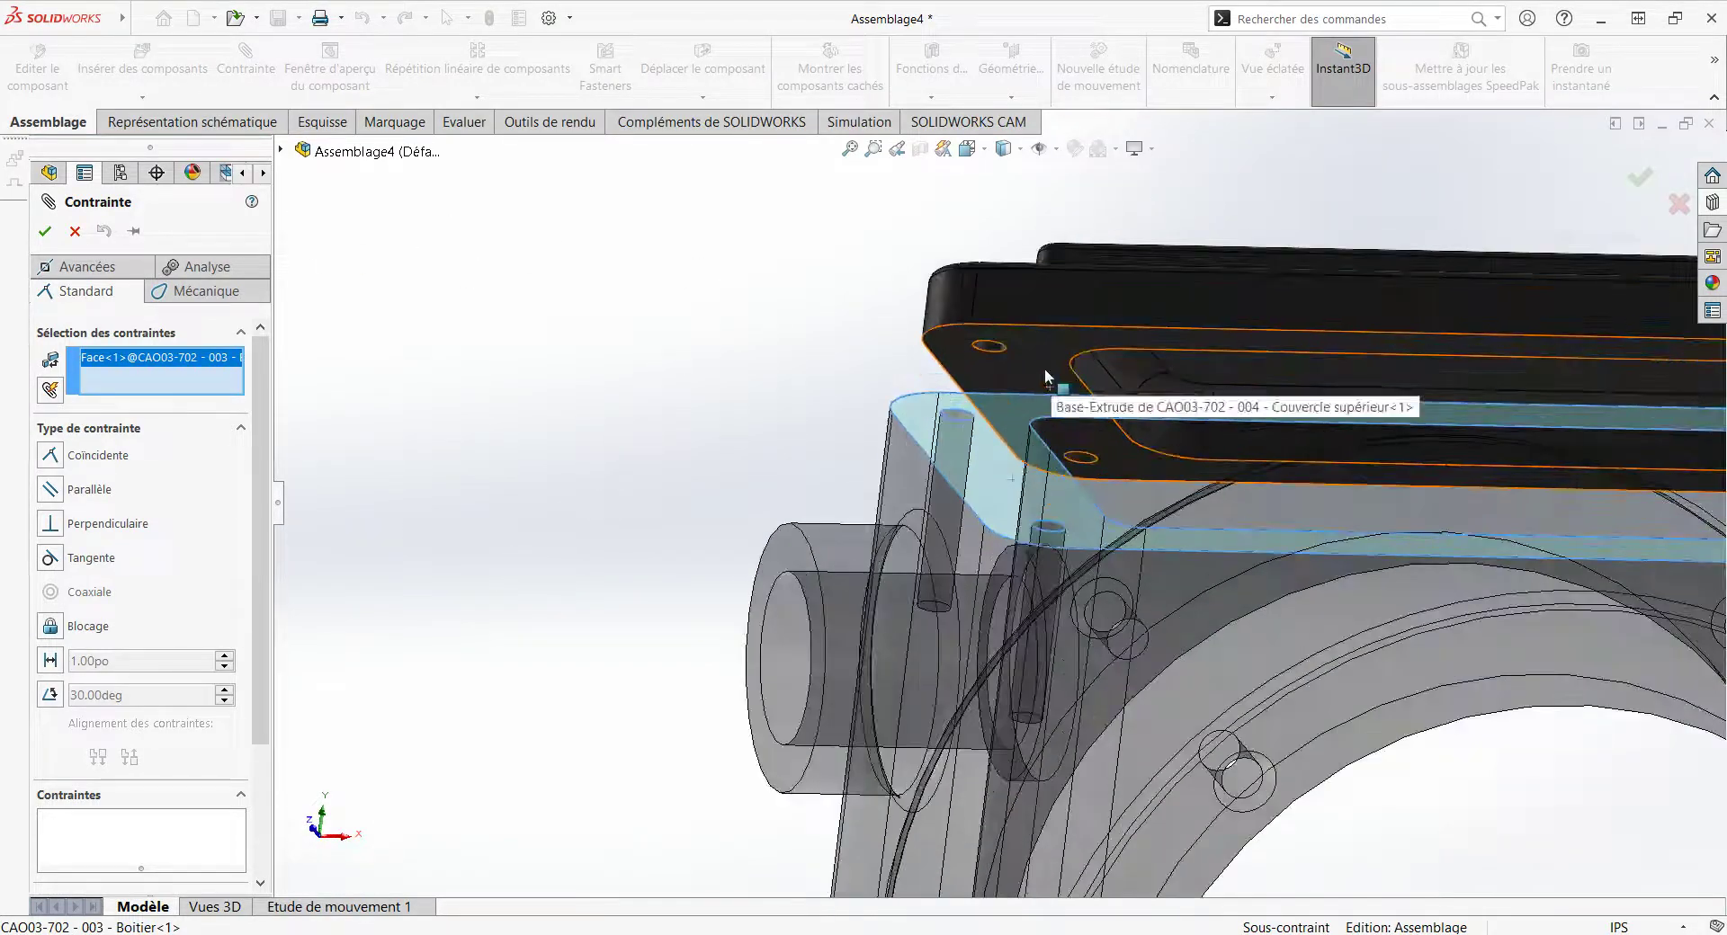
{"action": "key", "text": "Escape"}
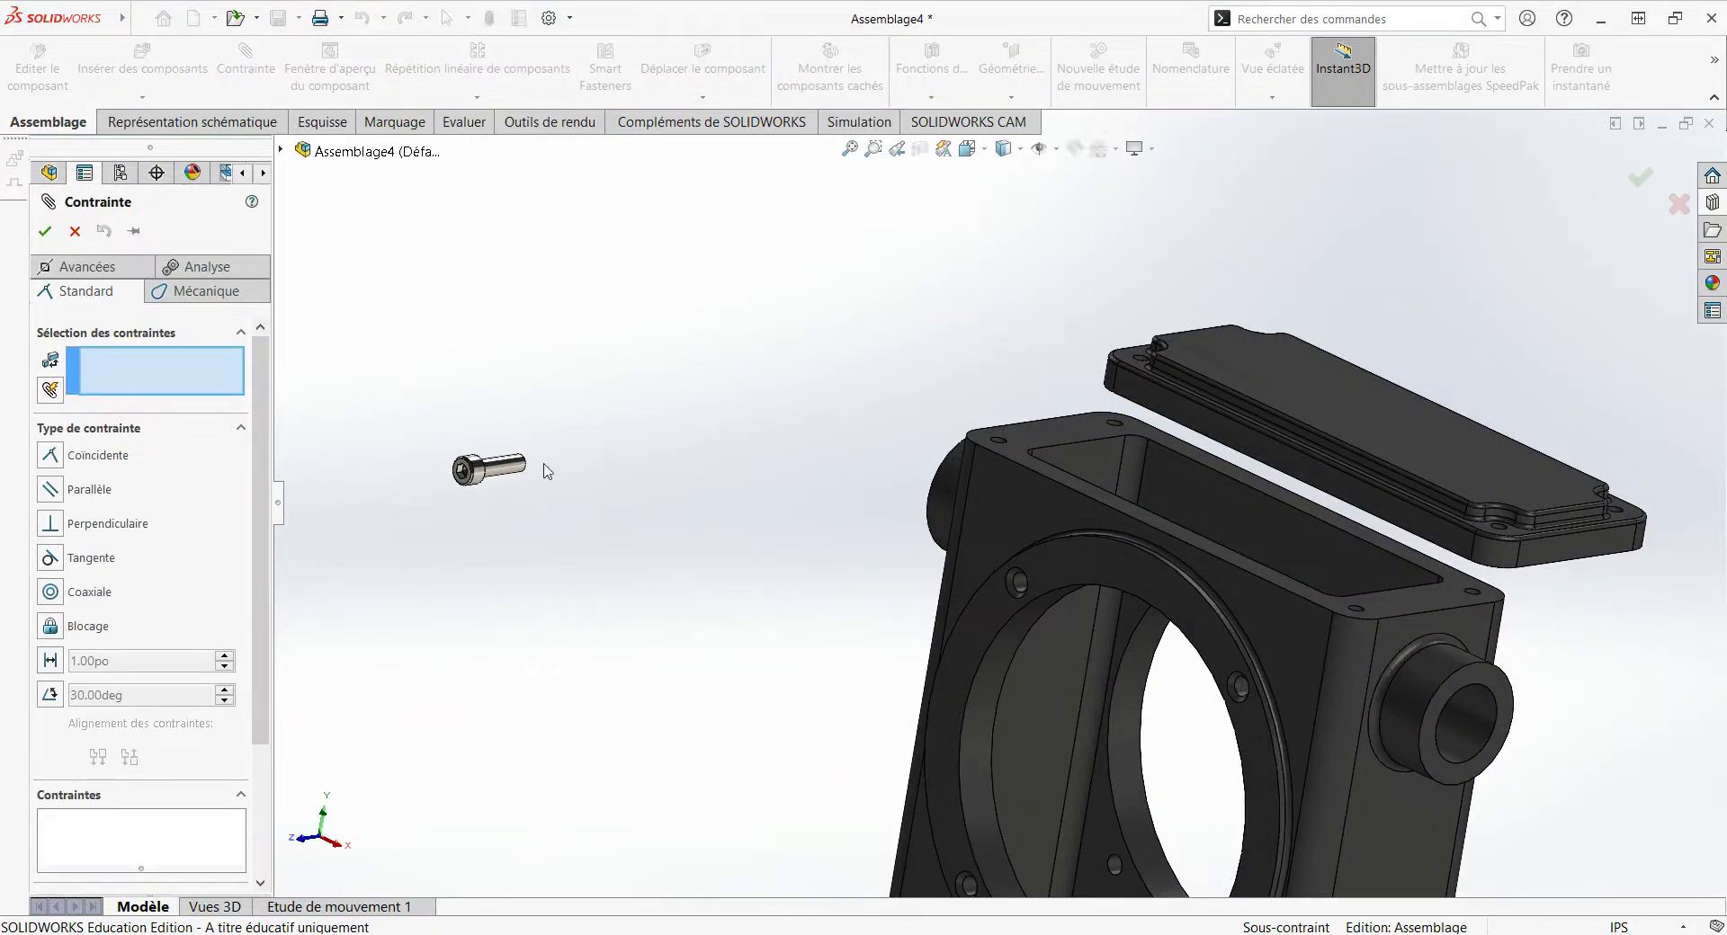
Step: Mate the screw's cylindrical face coaxial with the top cover's corner hole
{"action": "left_click", "coordinate": [506, 471]}
{"action": "scroll", "coordinate": [1160, 350], "scroll_direction": "down", "scroll_amount": 5}
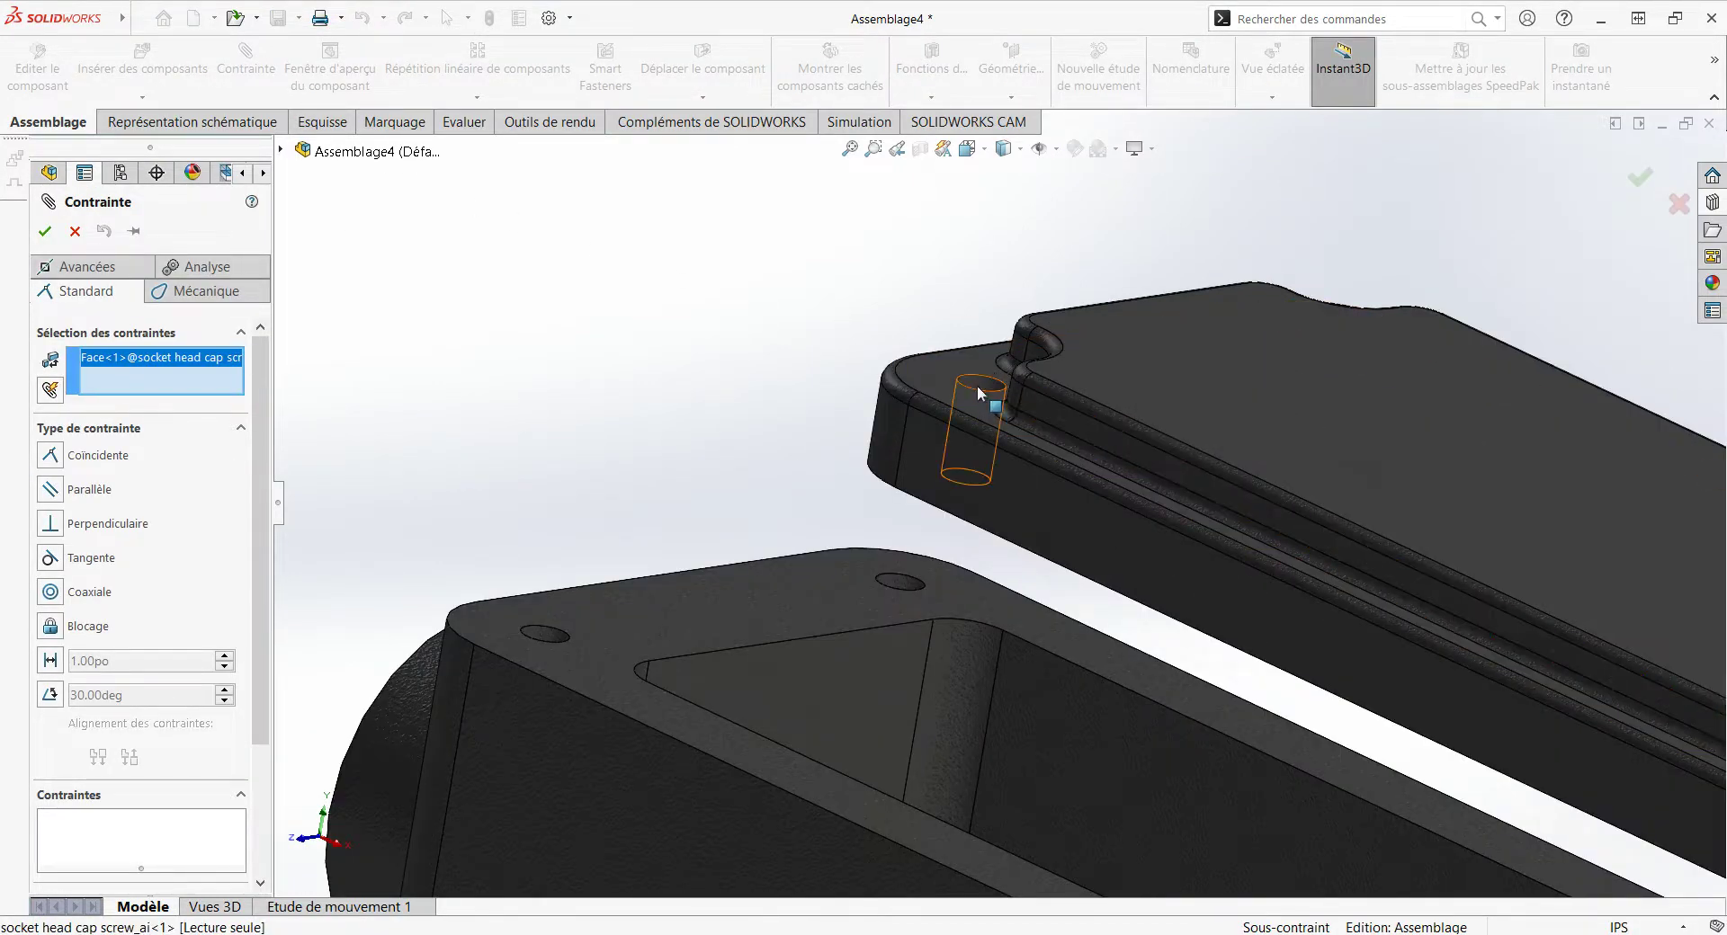
{"action": "left_click", "coordinate": [978, 387]}
{"action": "scroll", "coordinate": [999, 430], "scroll_direction": "up", "scroll_amount": 3}
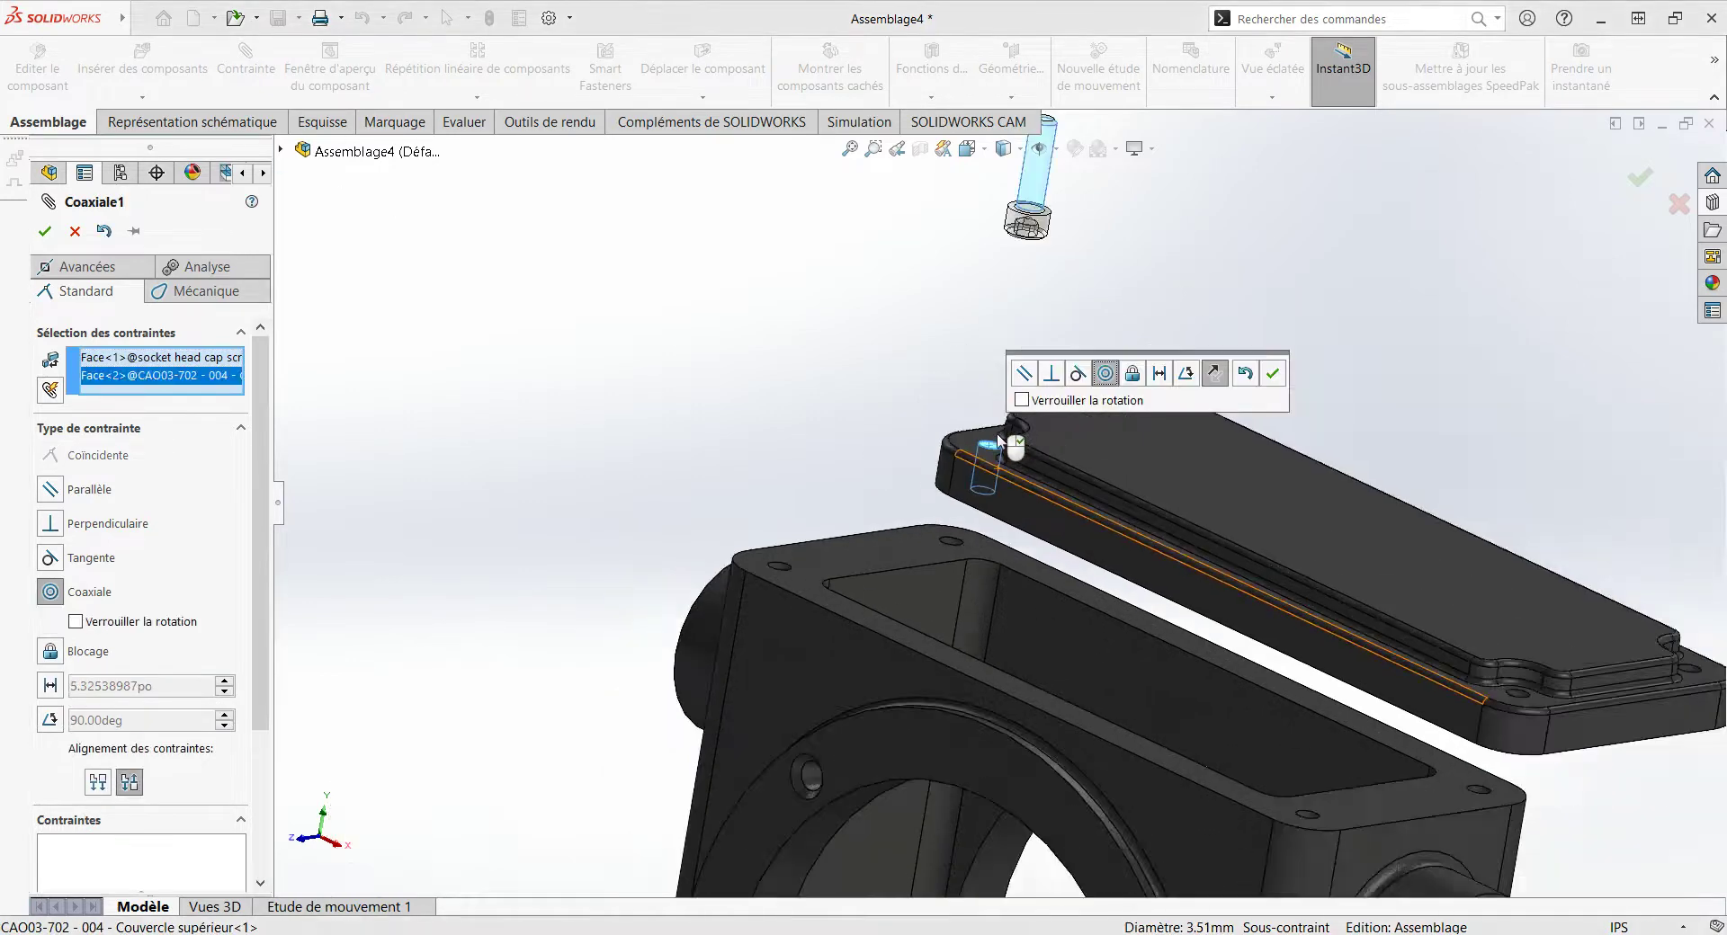
{"action": "left_click", "coordinate": [1272, 373]}
{"action": "key", "text": "Return"}
{"action": "middle_click_drag", "start_coordinate": [913, 440], "coordinate": [828, 567]}
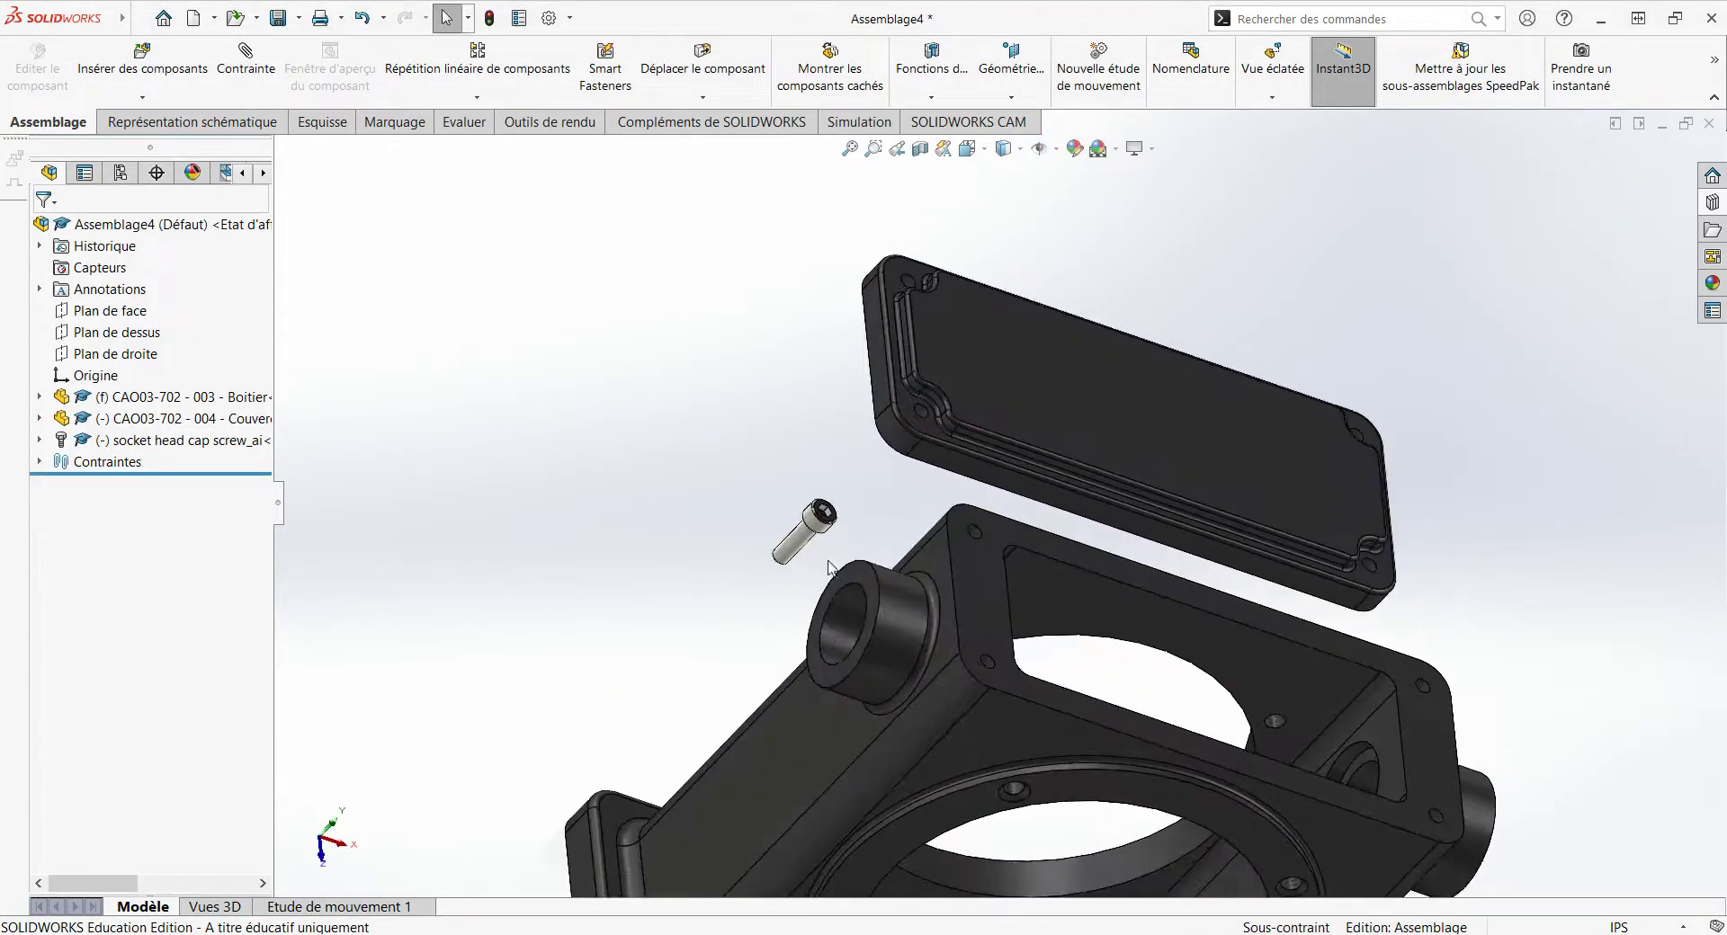
Step: Seat the screw head's underside on the cover's top face with a coincident mate
{"action": "left_click_drag", "start_coordinate": [818, 533], "coordinate": [1240, 279]}
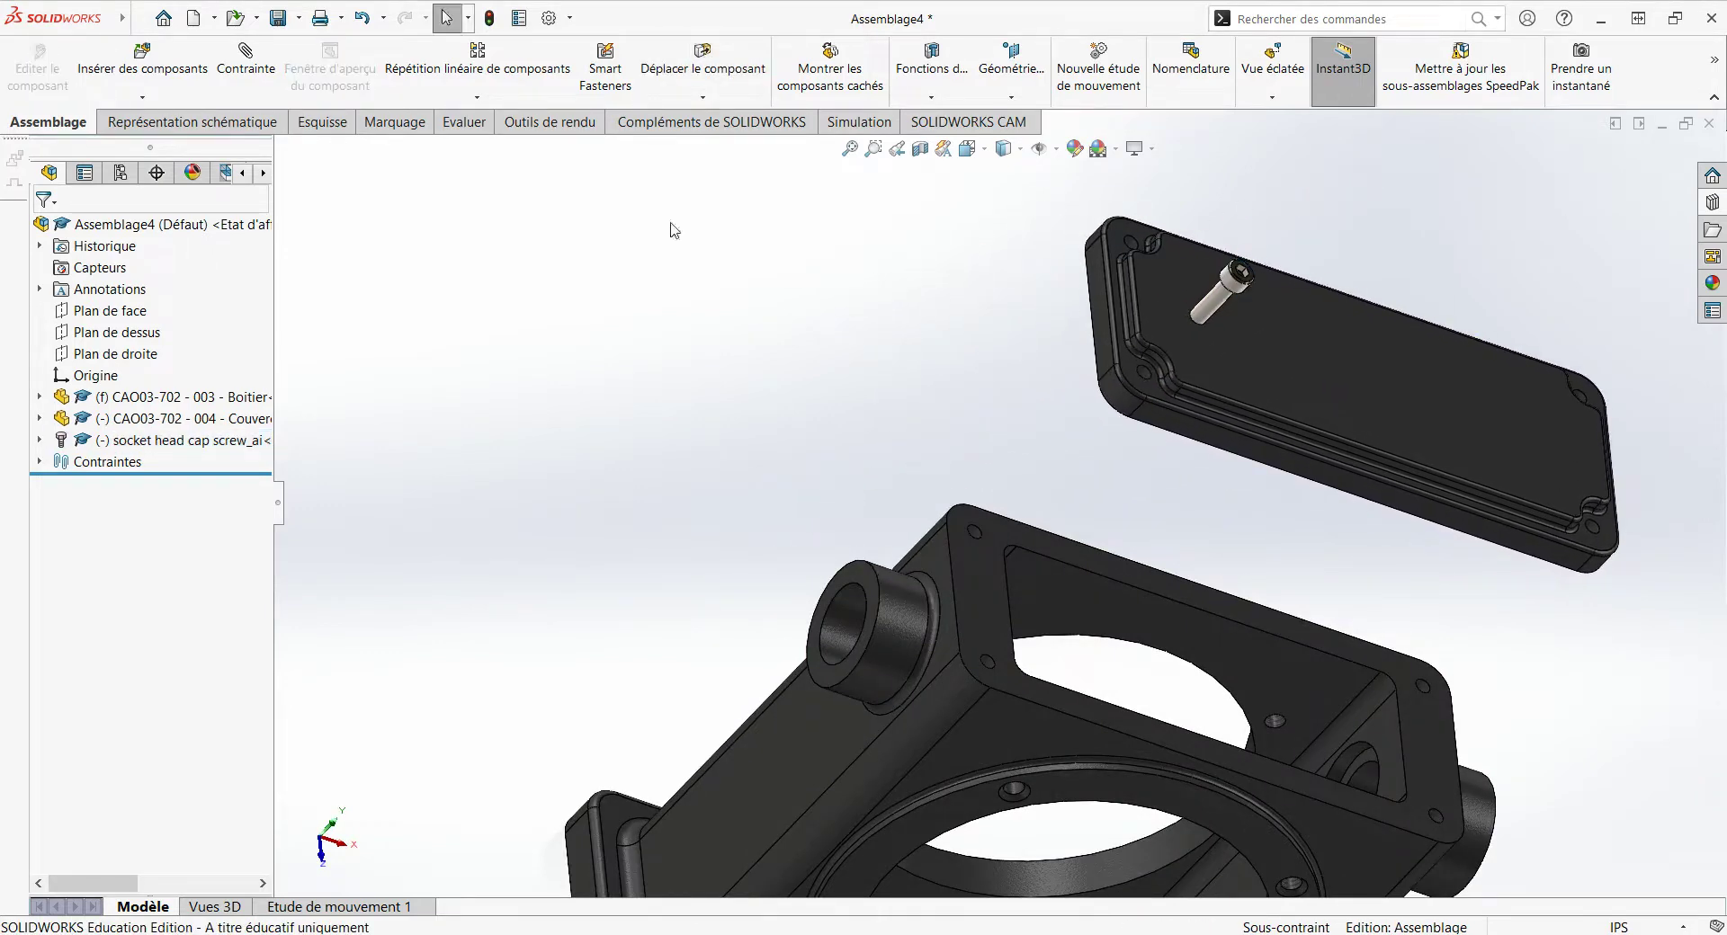
{"action": "left_click", "coordinate": [233, 61]}
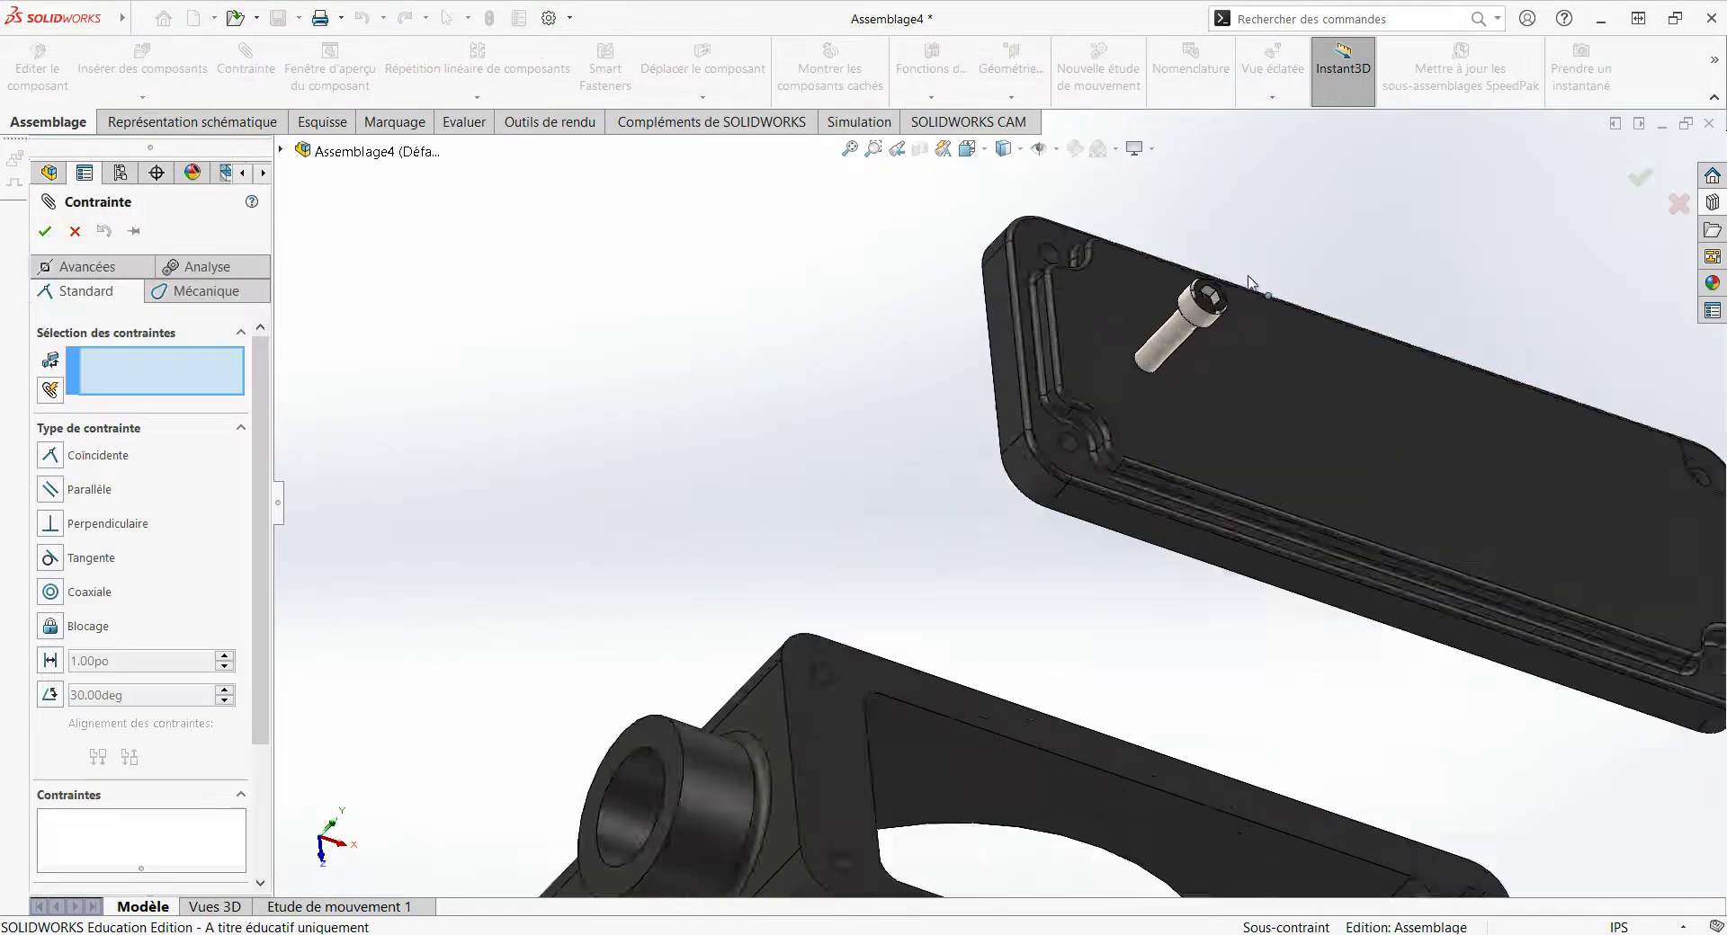
{"action": "mouse_move", "coordinate": [1225, 289]}
{"action": "middle_mouse_down"}
{"action": "mouse_move", "coordinate": [1275, 220]}
{"action": "mouse_move", "coordinate": [1124, 342]}
{"action": "middle_mouse_up"}
{"action": "scroll", "coordinate": [1068, 366], "scroll_direction": "down", "scroll_amount": 5}
{"action": "scroll", "coordinate": [1068, 366], "scroll_direction": "down", "scroll_amount": 2}
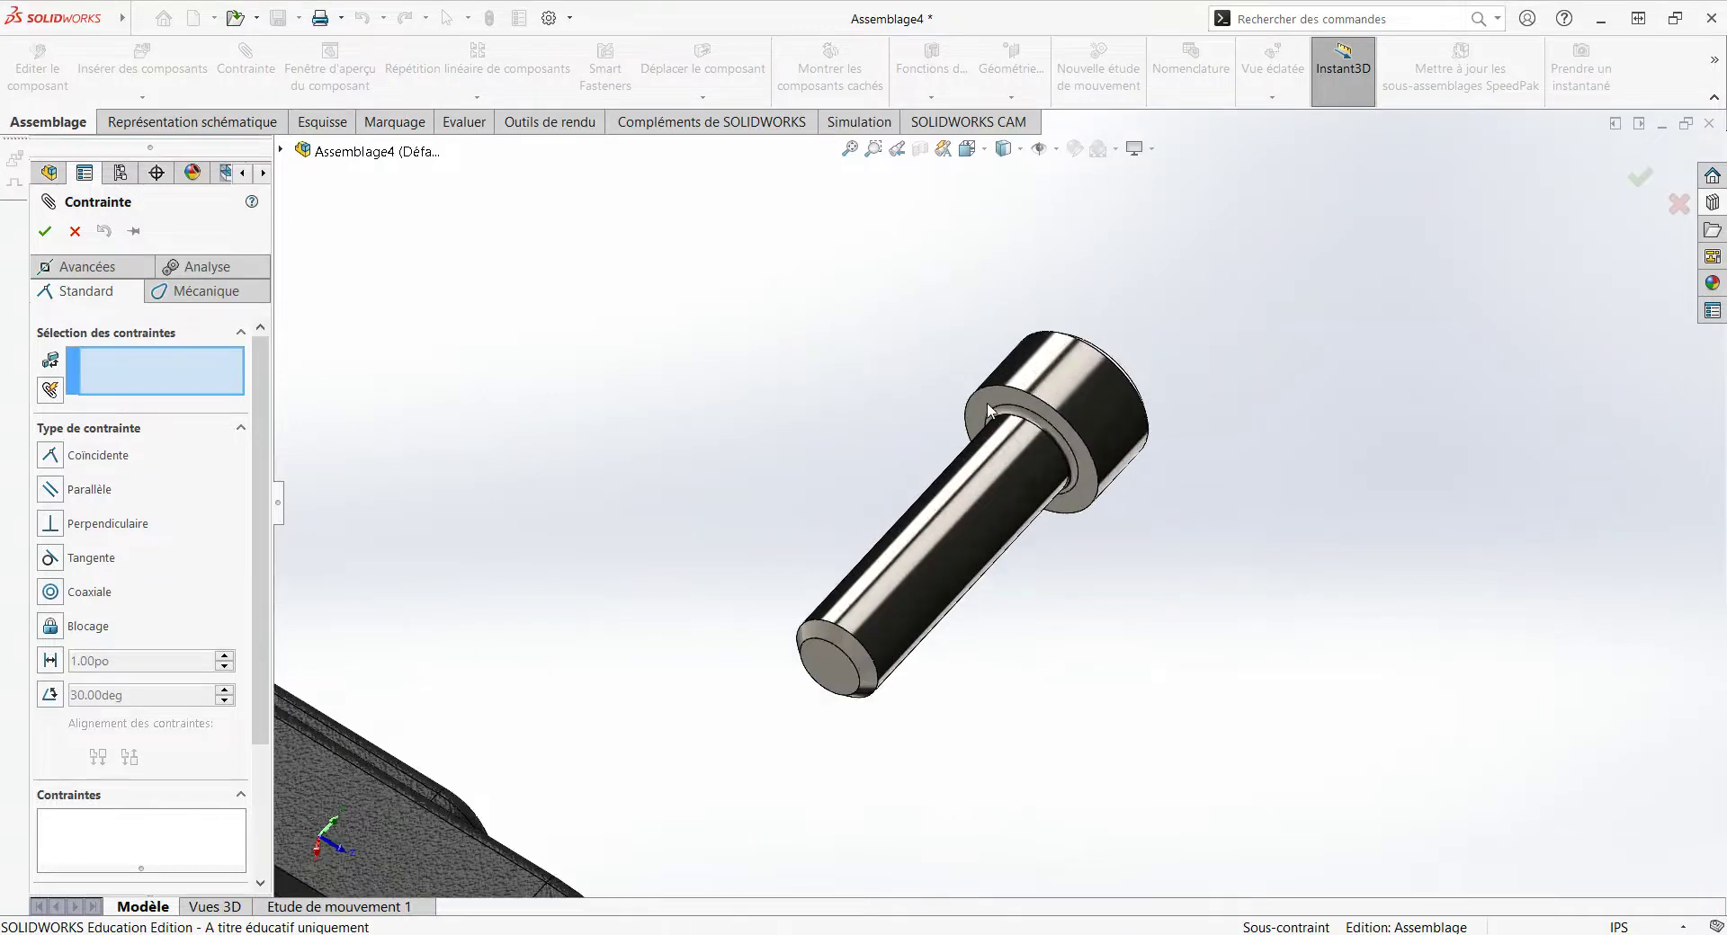
{"action": "left_click", "coordinate": [984, 403]}
{"action": "scroll", "coordinate": [1157, 619], "scroll_direction": "up", "scroll_amount": 5}
{"action": "middle_click_drag", "start_coordinate": [1158, 619], "coordinate": [1251, 668]}
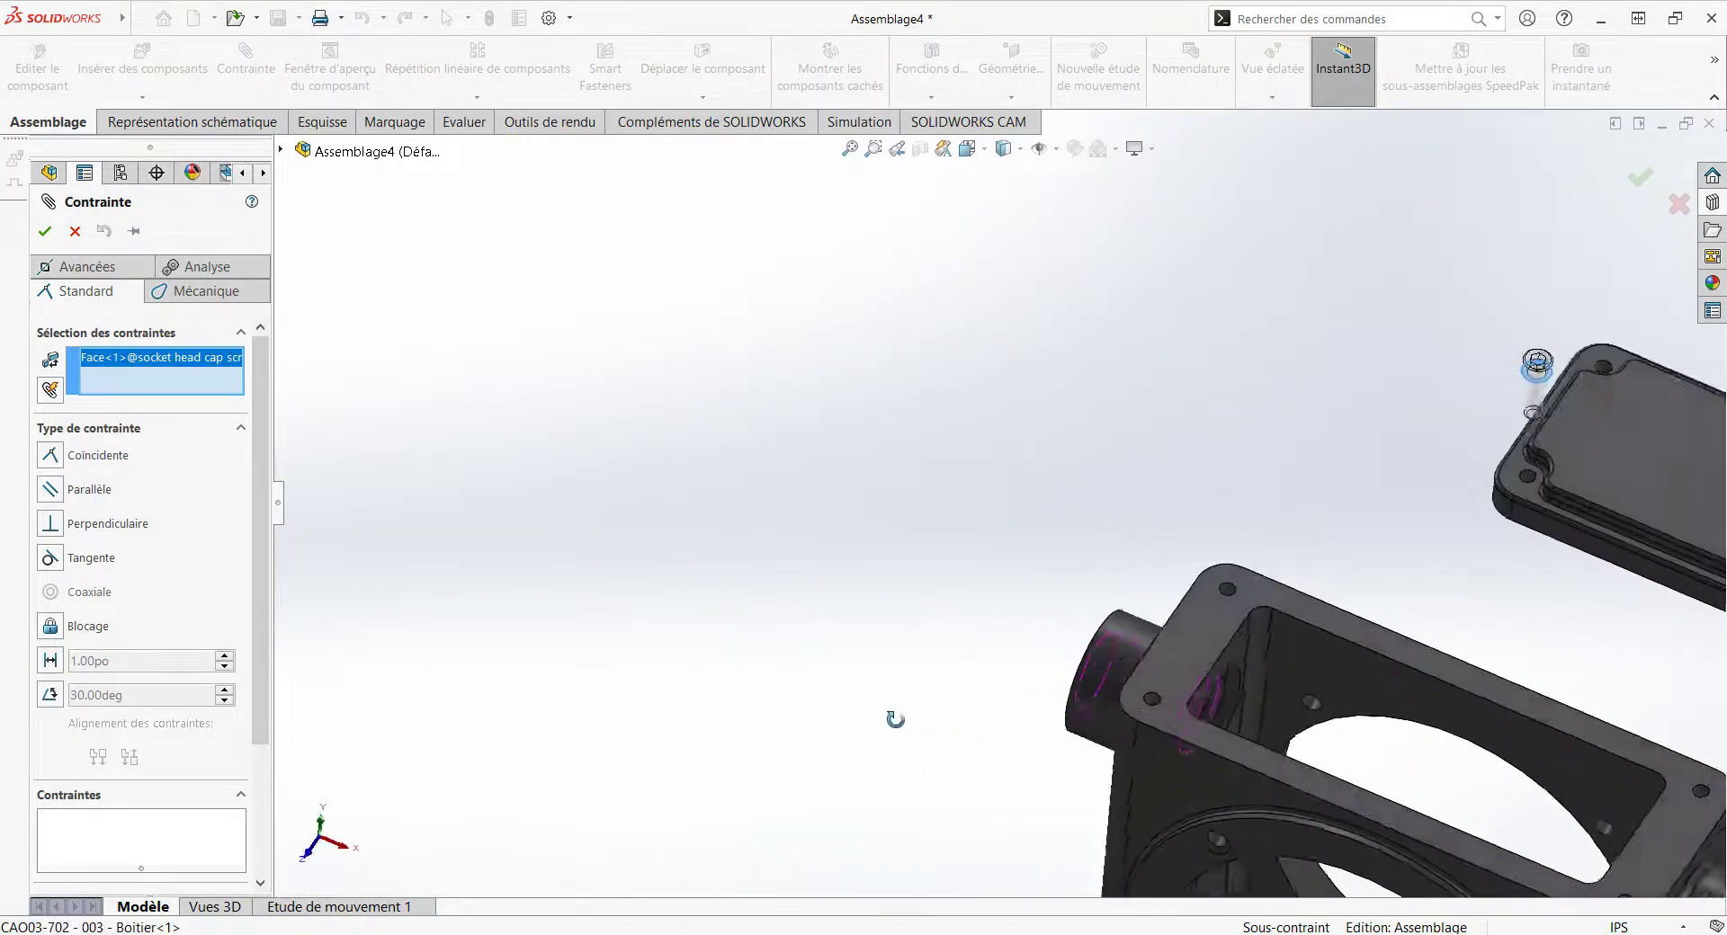
{"action": "scroll", "coordinate": [1462, 535], "scroll_direction": "down", "scroll_amount": 3}
{"action": "scroll", "coordinate": [1476, 546], "scroll_direction": "down", "scroll_amount": 3}
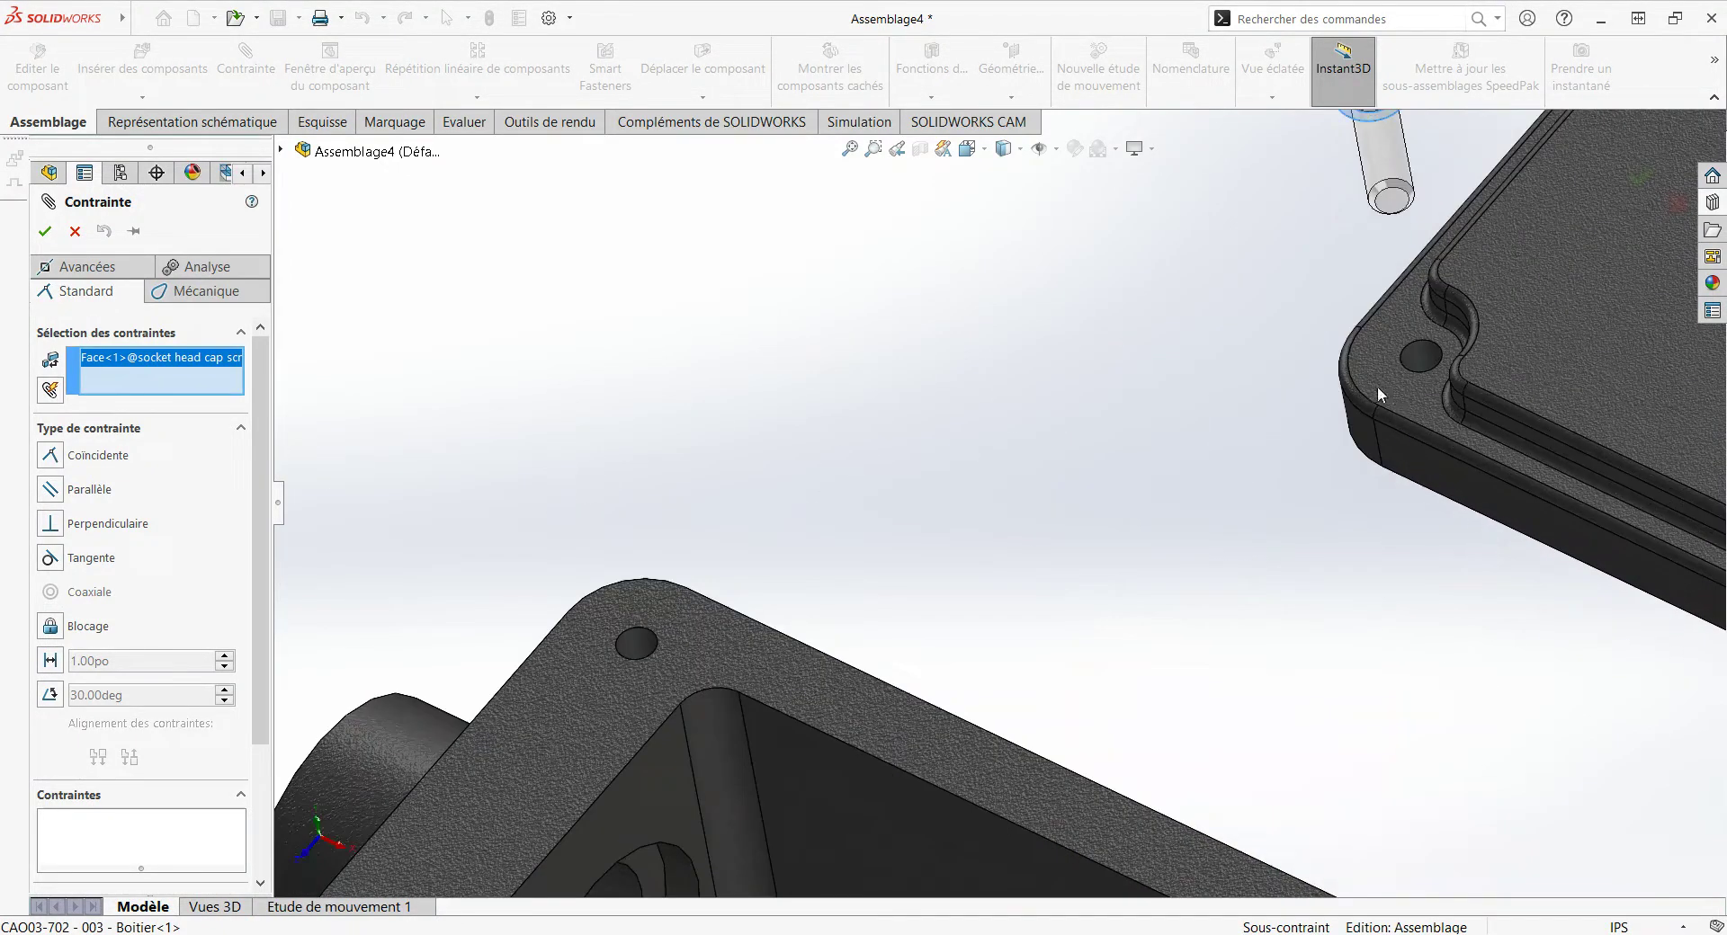
{"action": "left_click", "coordinate": [1388, 393]}
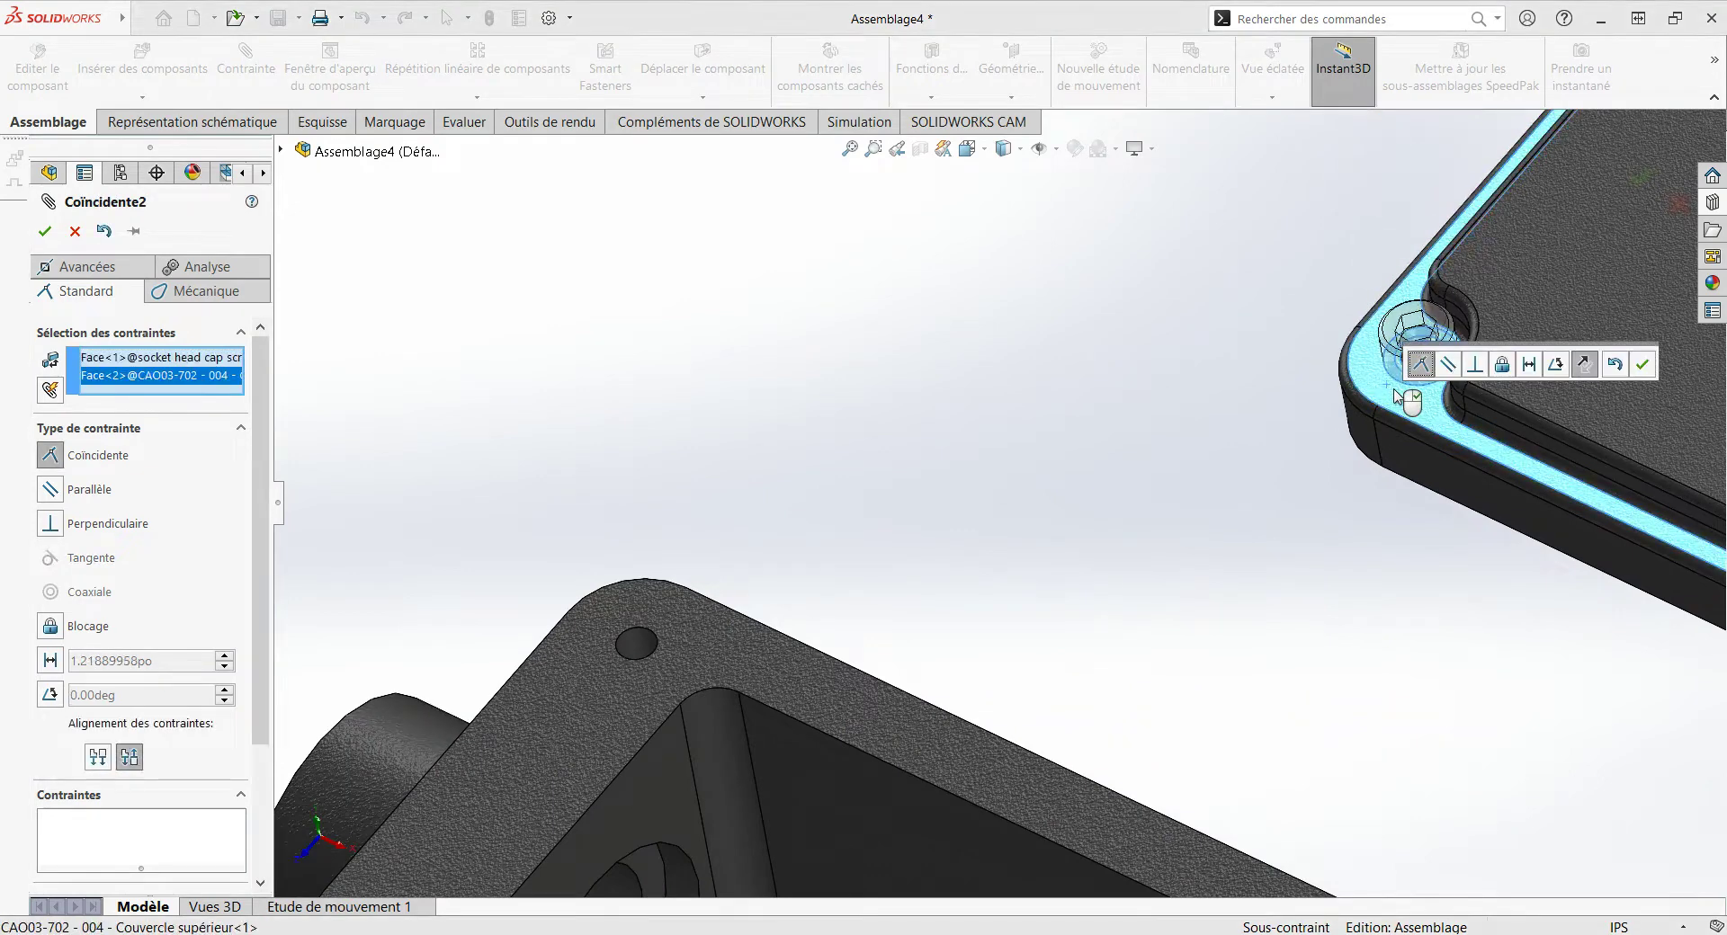
{"action": "key", "text": "Return"}
{"action": "key", "text": "Return"}
{"action": "scroll", "coordinate": [1292, 579], "scroll_direction": "up", "scroll_amount": 2}
{"action": "middle_click_drag", "start_coordinate": [1293, 579], "coordinate": [1372, 337]}
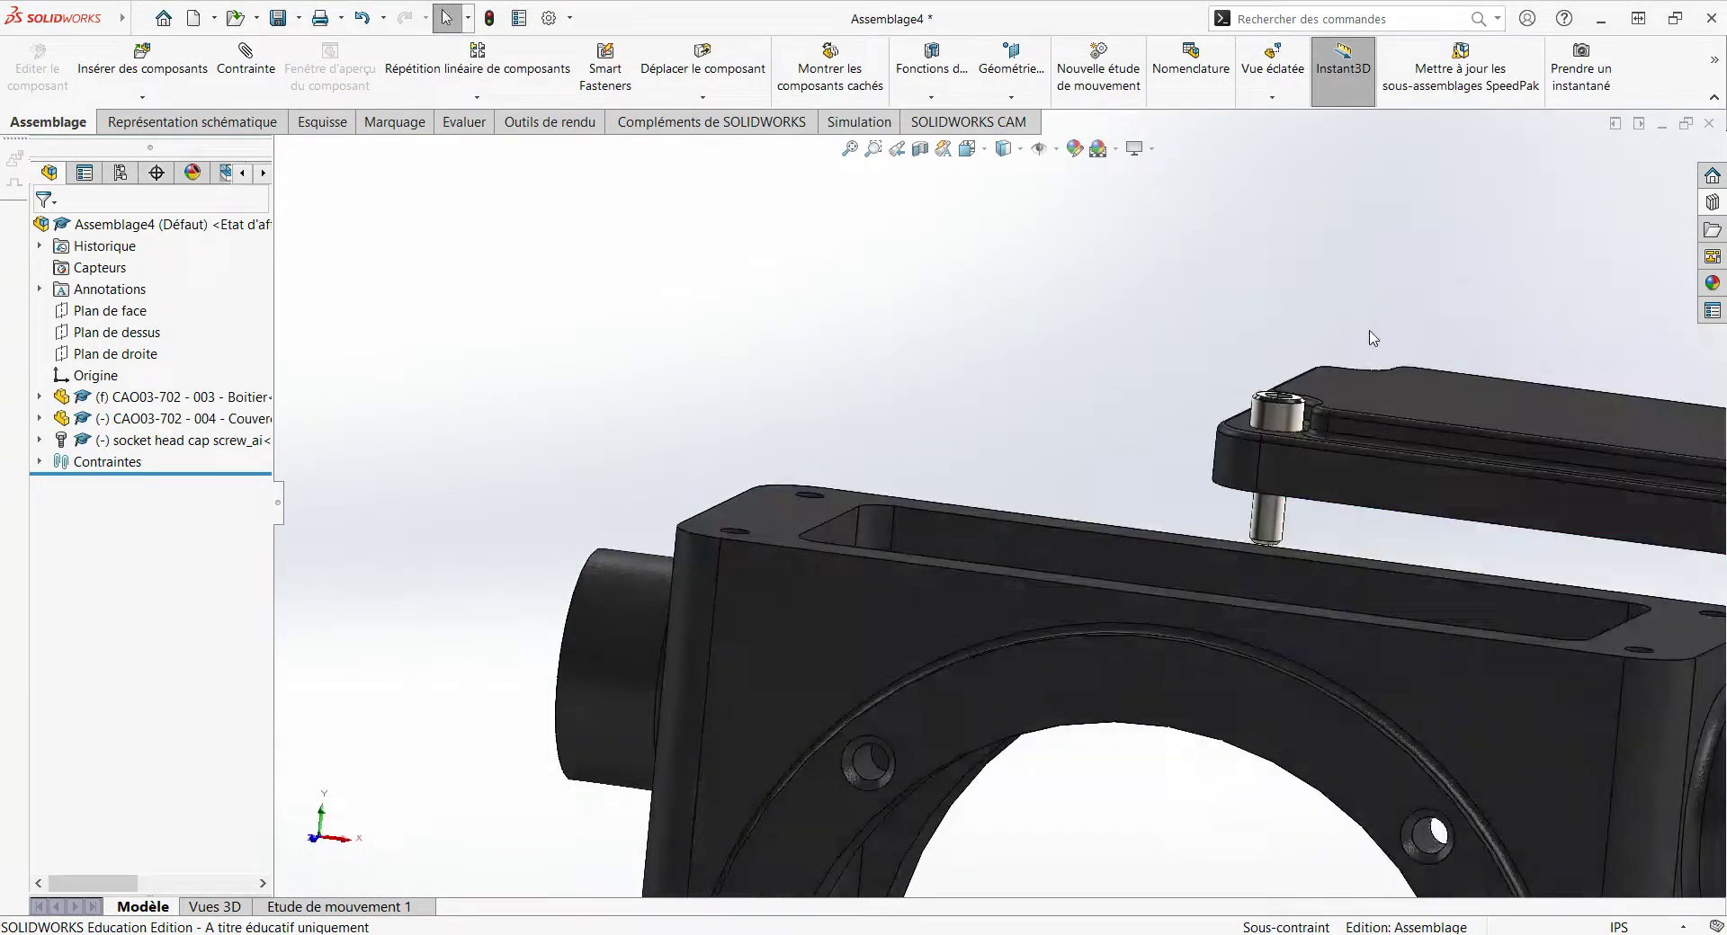
{"action": "key", "text": "Return"}
Step: Make the screw coaxial with the housing's corner hole so the cover rests on the housing
{"action": "left_click", "coordinate": [1270, 539]}
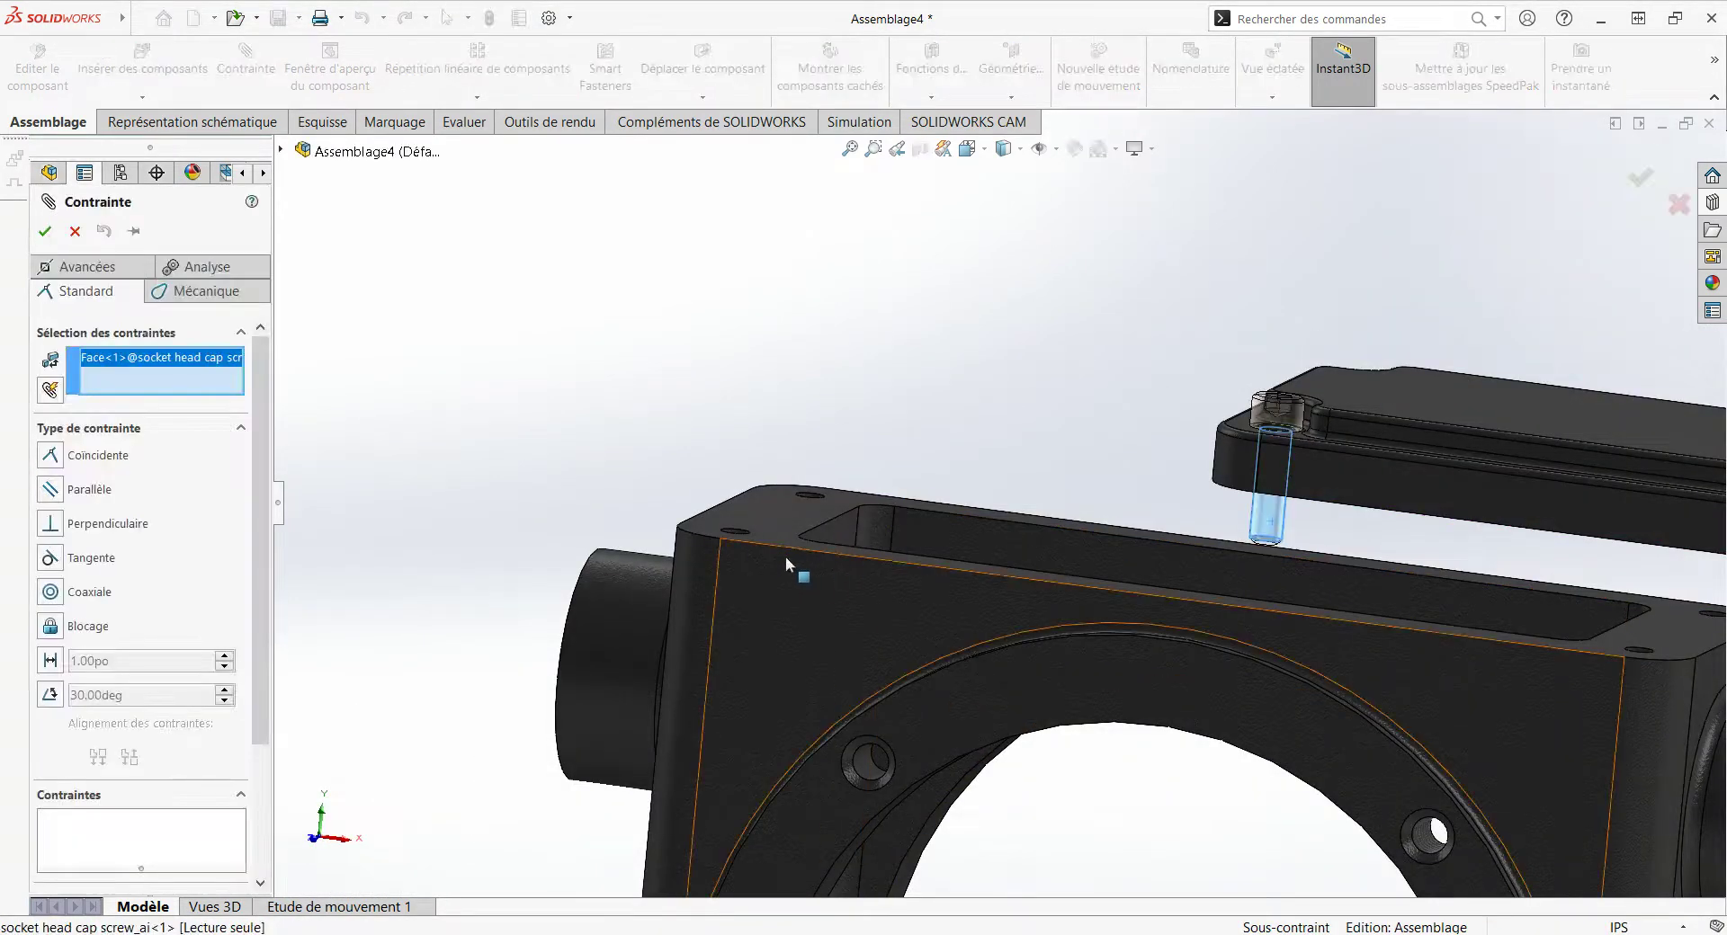
{"action": "scroll", "coordinate": [785, 556], "scroll_direction": "down", "scroll_amount": 5}
{"action": "left_click", "coordinate": [771, 446]}
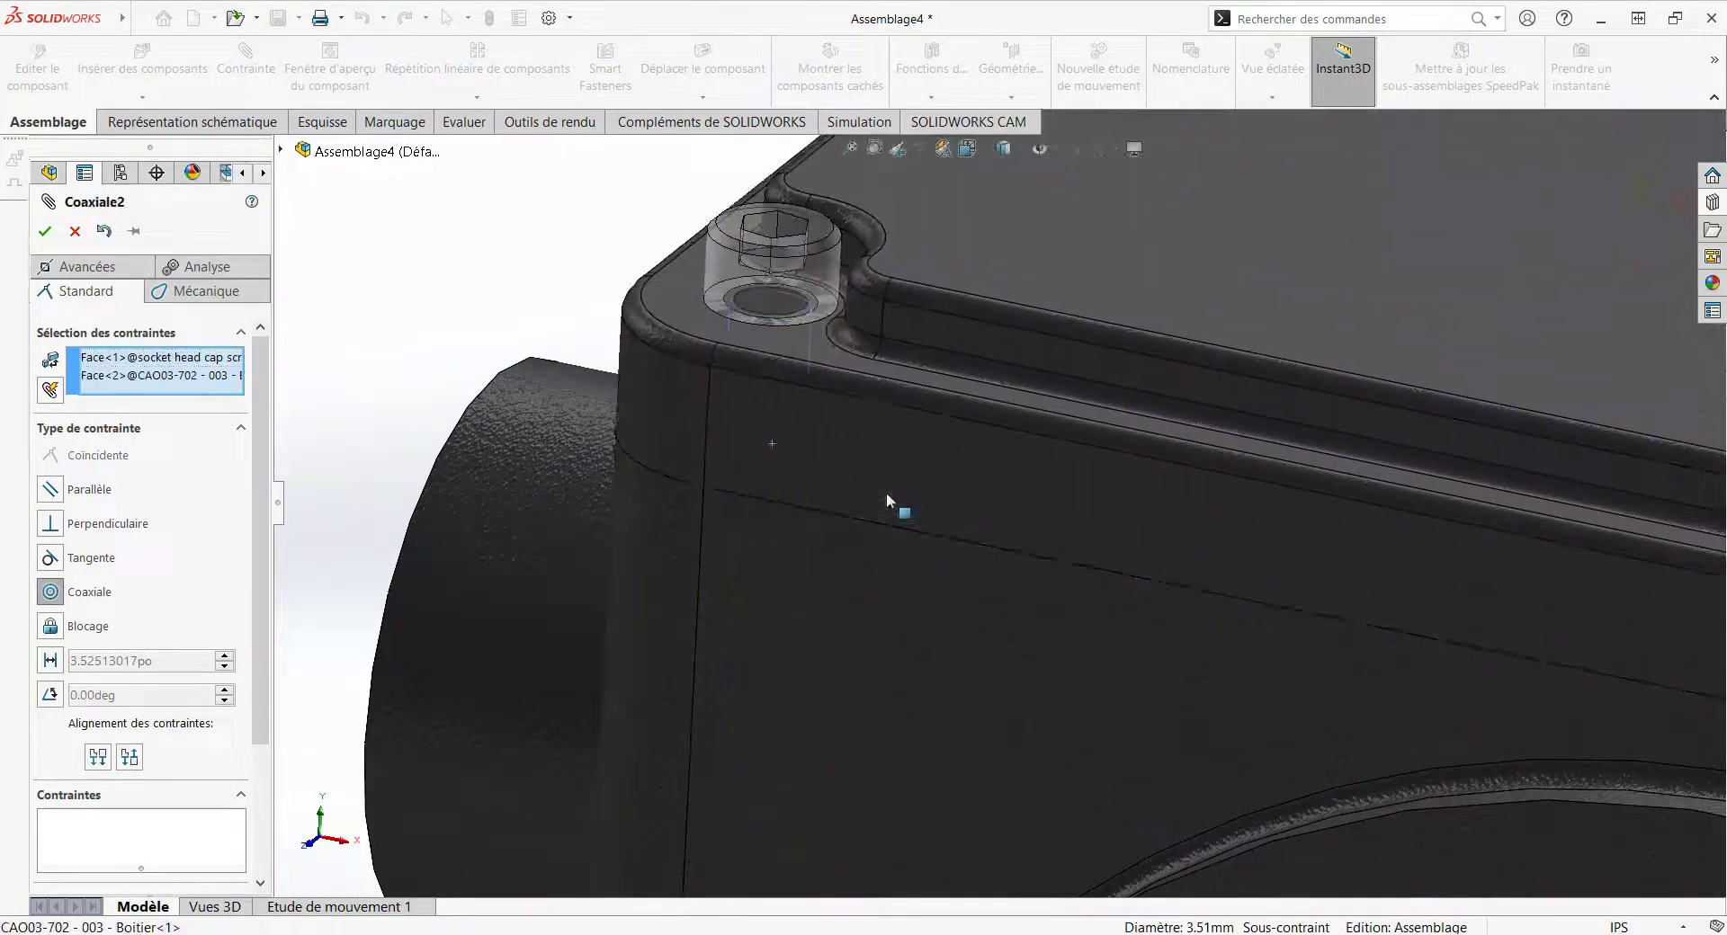
{"action": "right_click", "coordinate": [887, 500]}
{"action": "scroll", "coordinate": [995, 453], "scroll_direction": "up", "scroll_amount": 5}
{"action": "scroll", "coordinate": [1024, 434], "scroll_direction": "up", "scroll_amount": 3}
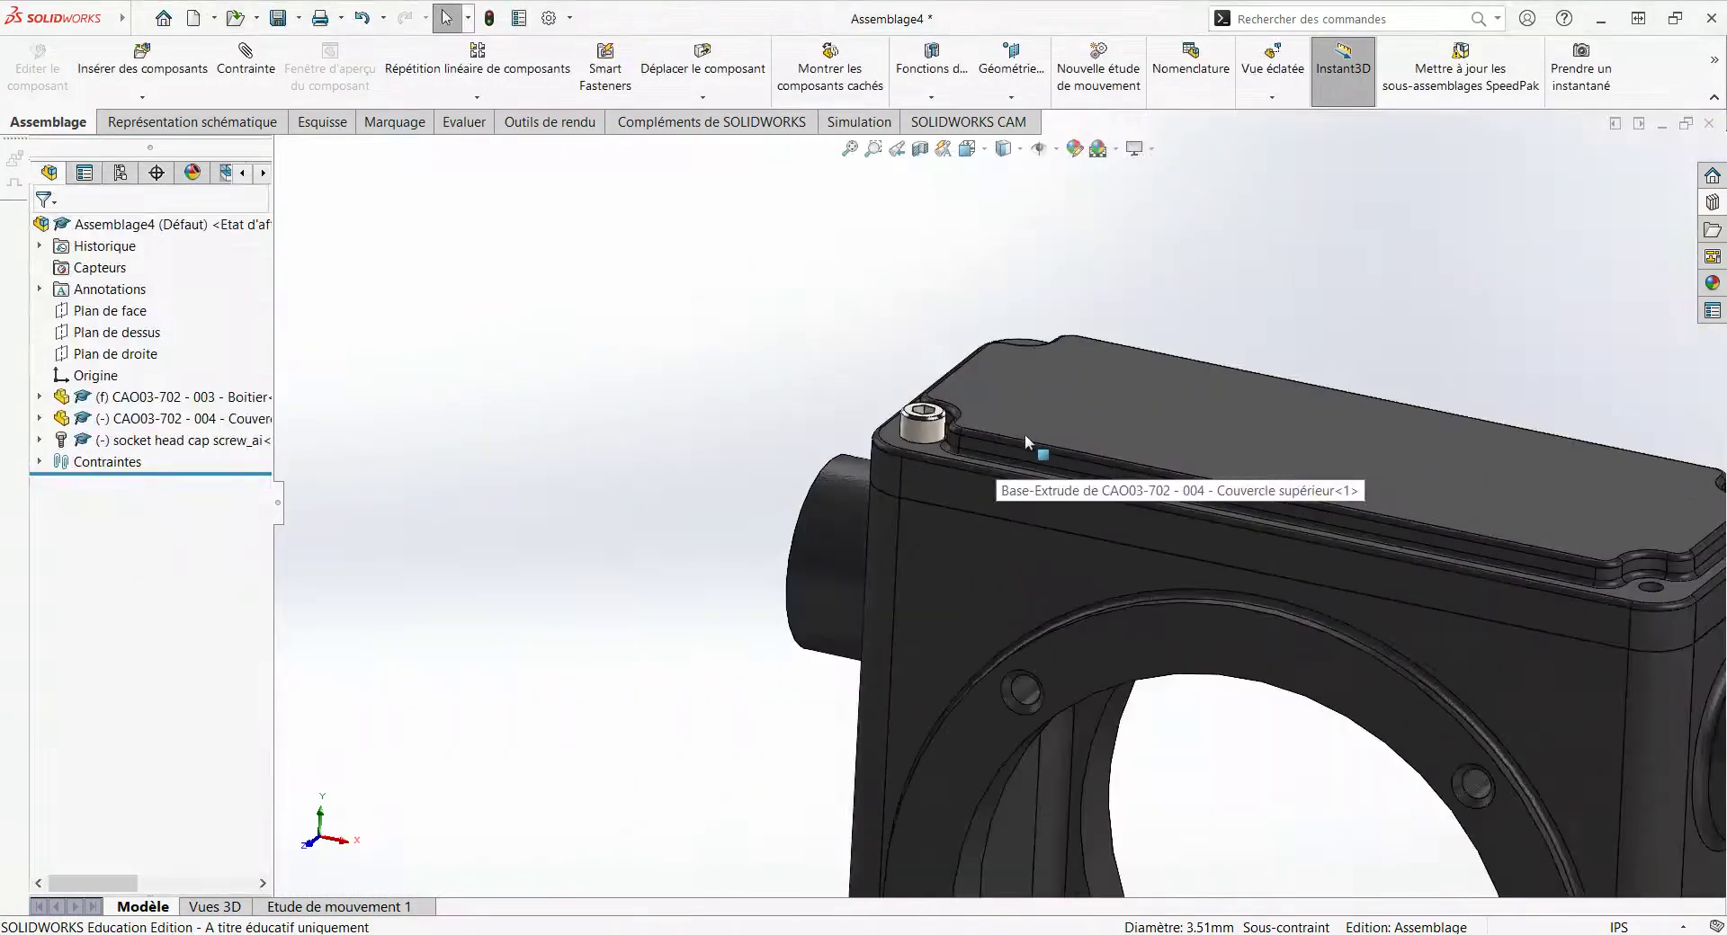
{"action": "middle_click_drag", "start_coordinate": [1024, 433], "coordinate": [1309, 552]}
{"action": "scroll", "coordinate": [1309, 552], "scroll_direction": "up", "scroll_amount": 3}
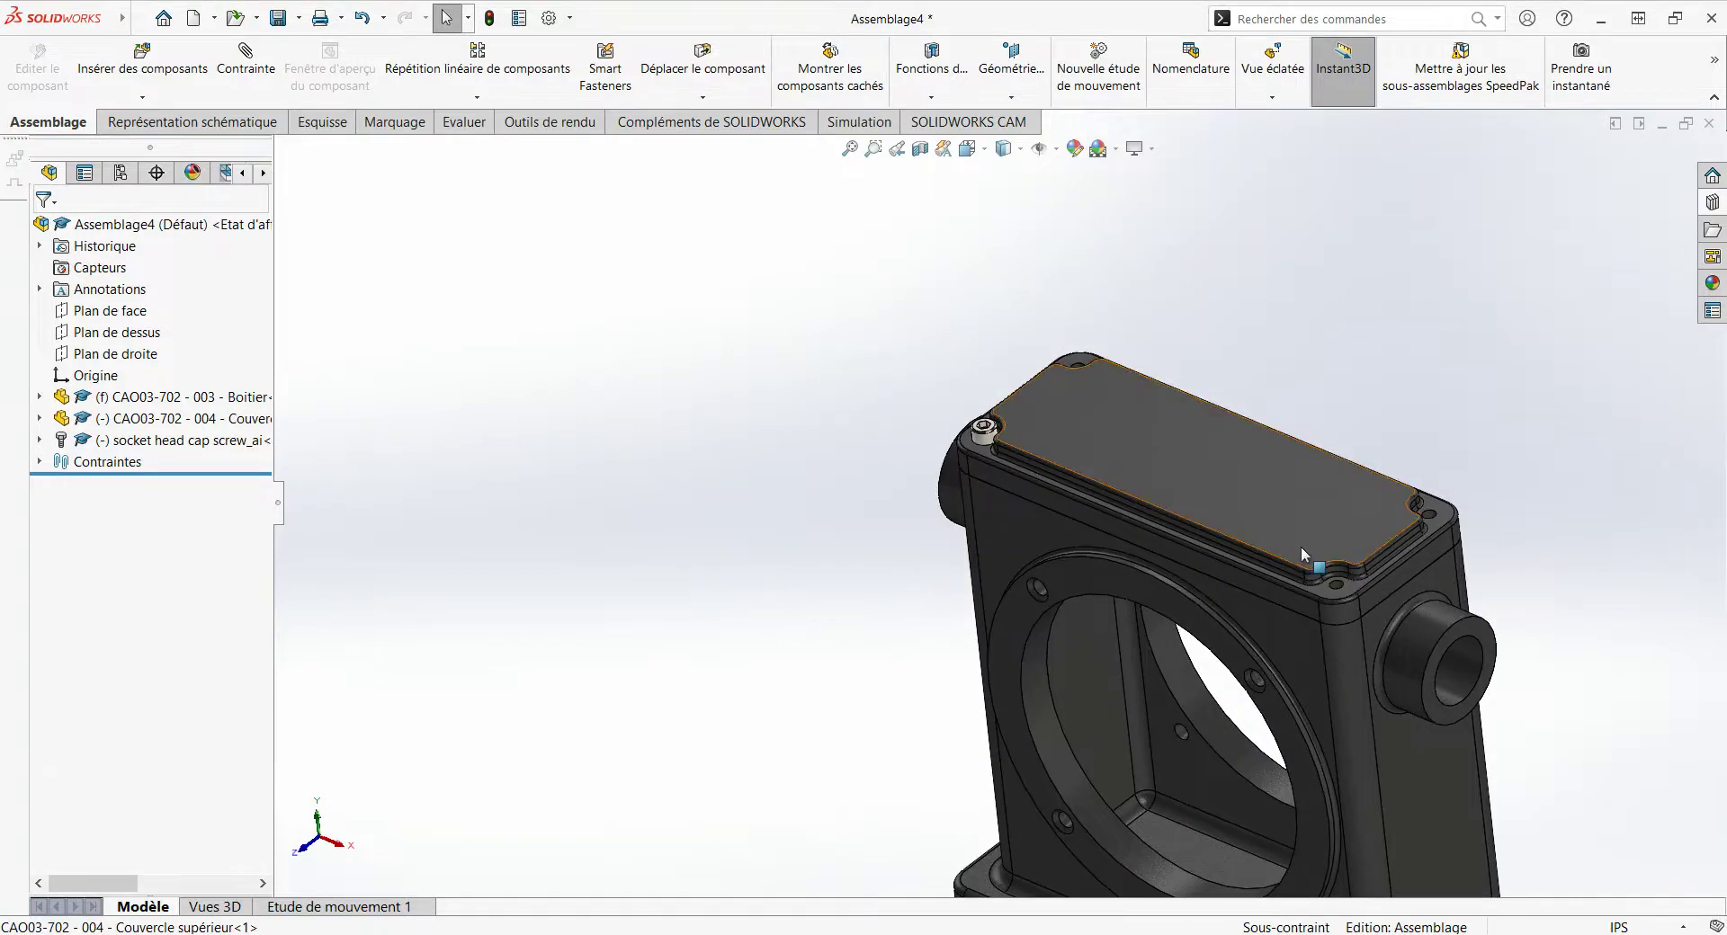
{"action": "scroll", "coordinate": [1160, 522], "scroll_direction": "down", "scroll_amount": 2}
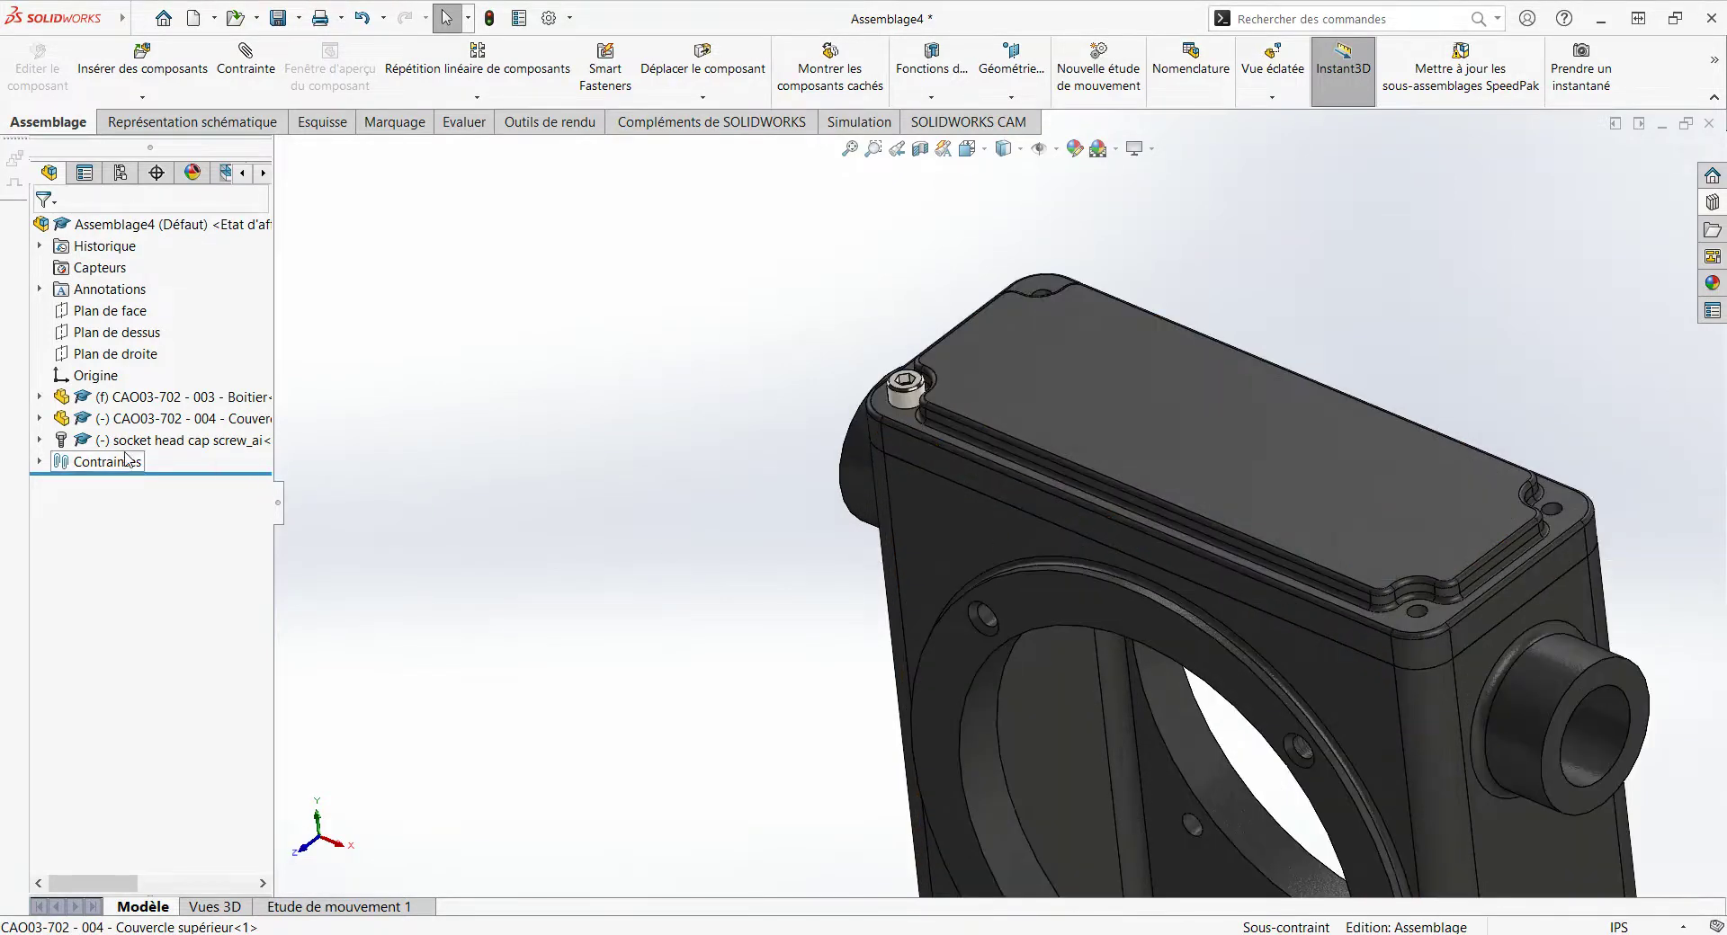
Step: Make the housing transparent to inspect the screw inside it, then reselect the screw
{"action": "left_click", "coordinate": [41, 439]}
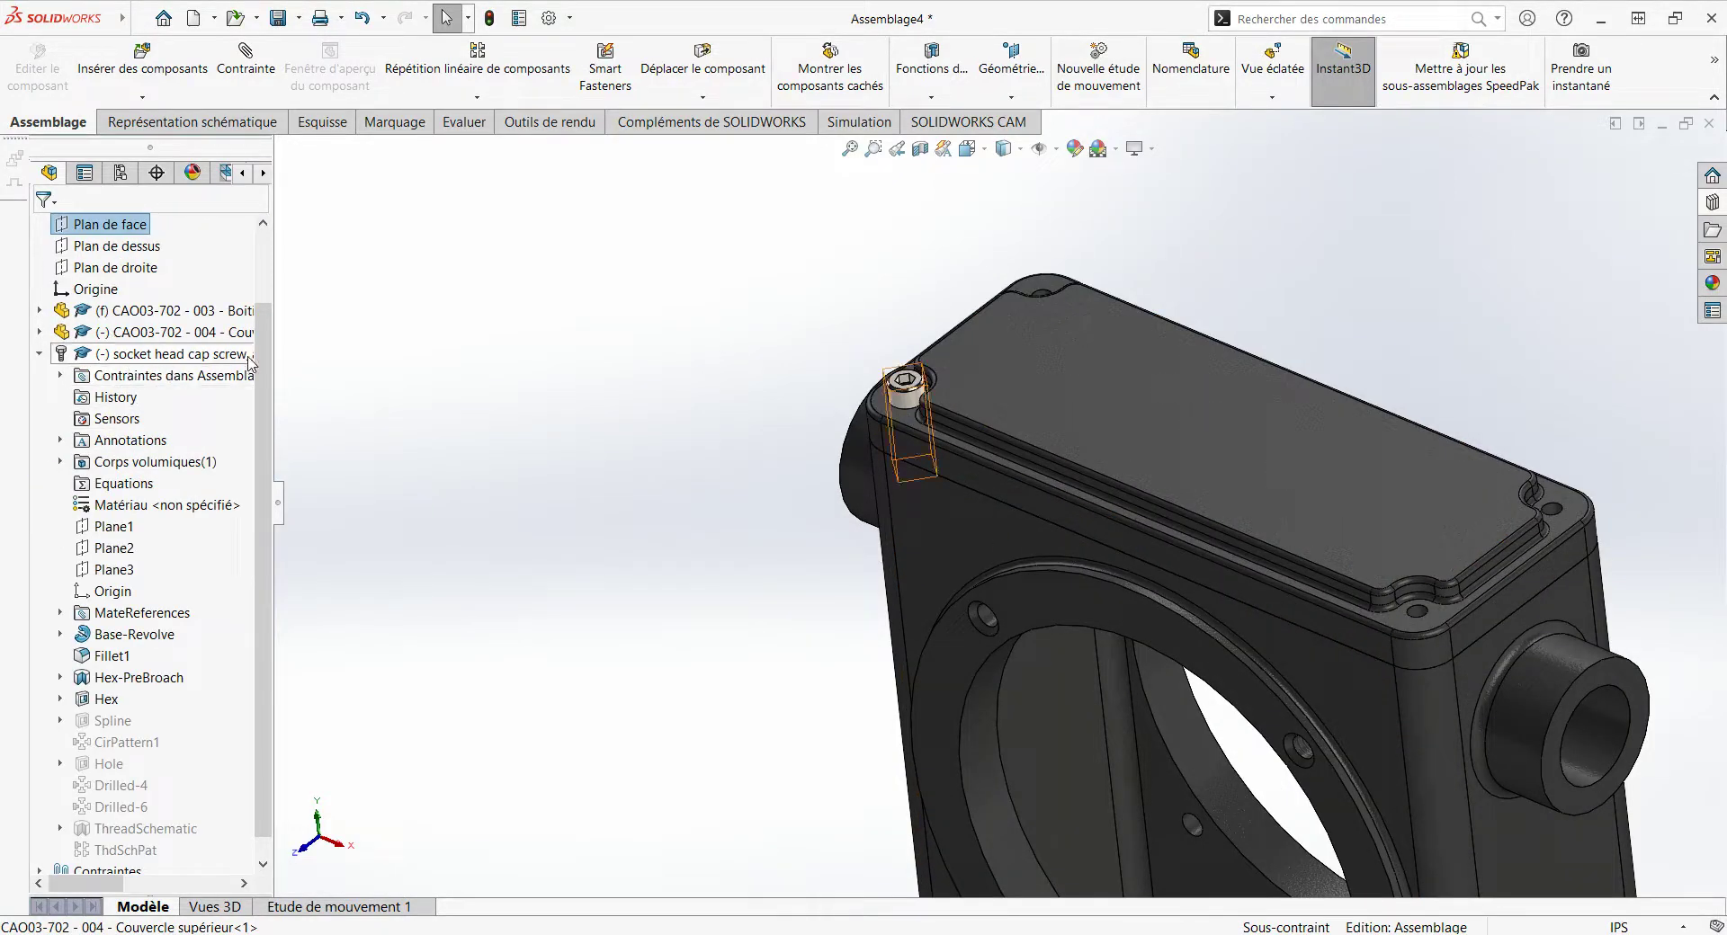
{"action": "left_click", "coordinate": [974, 555]}
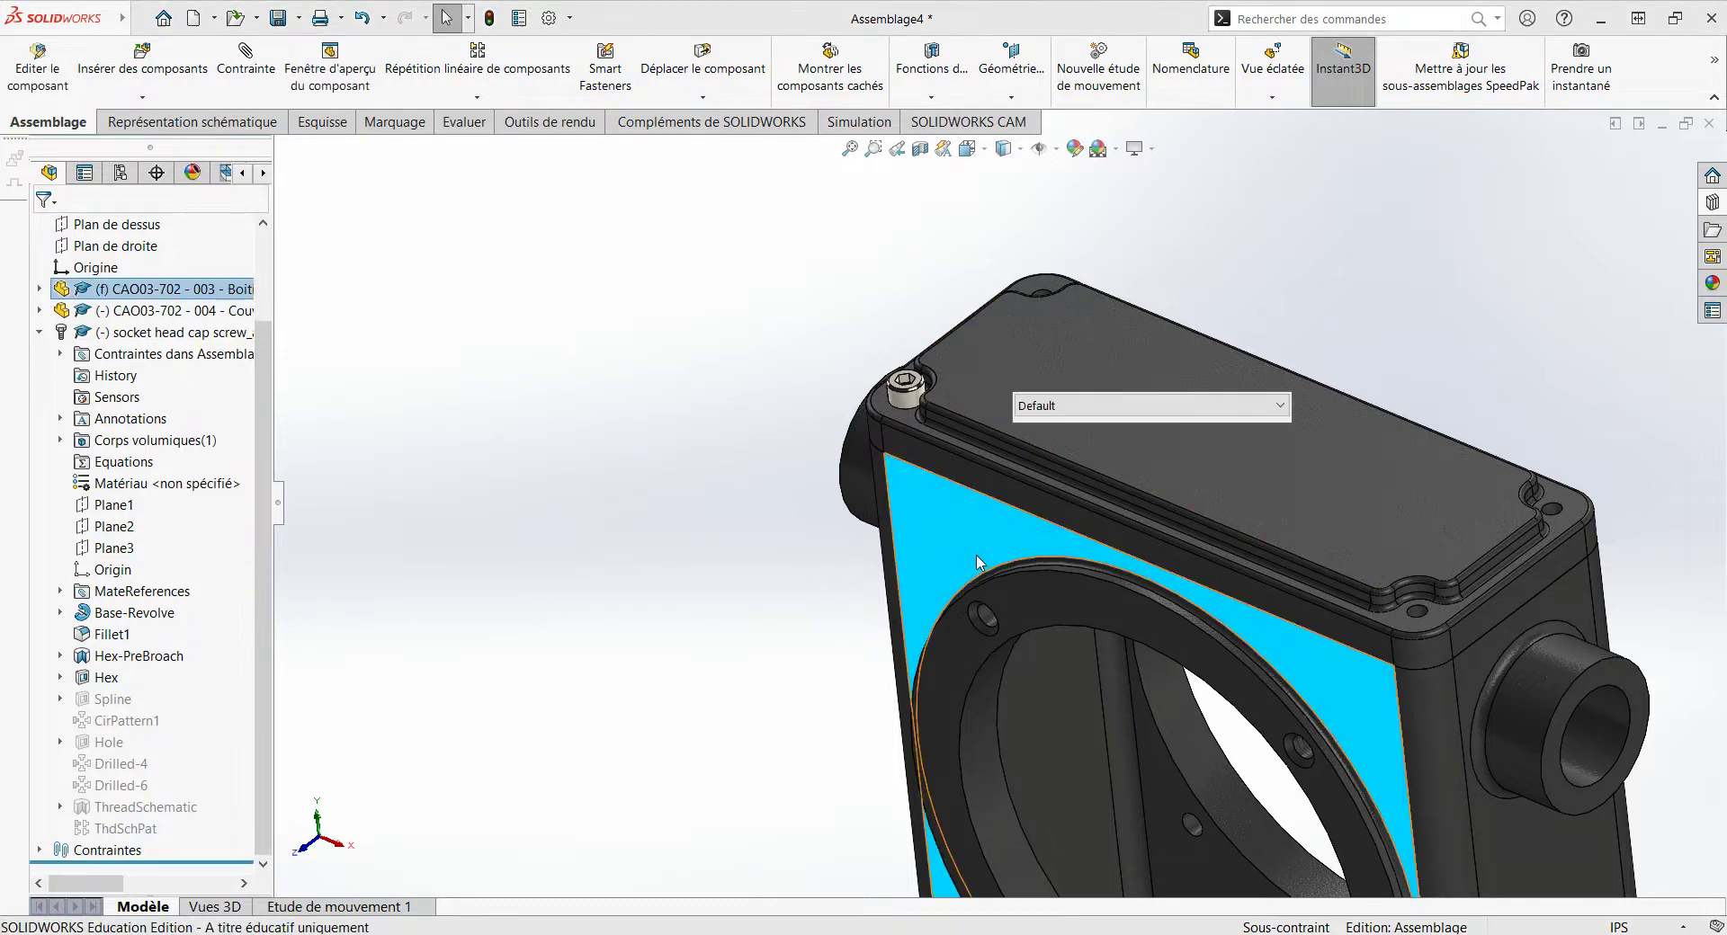
{"action": "left_click", "coordinate": [1163, 451]}
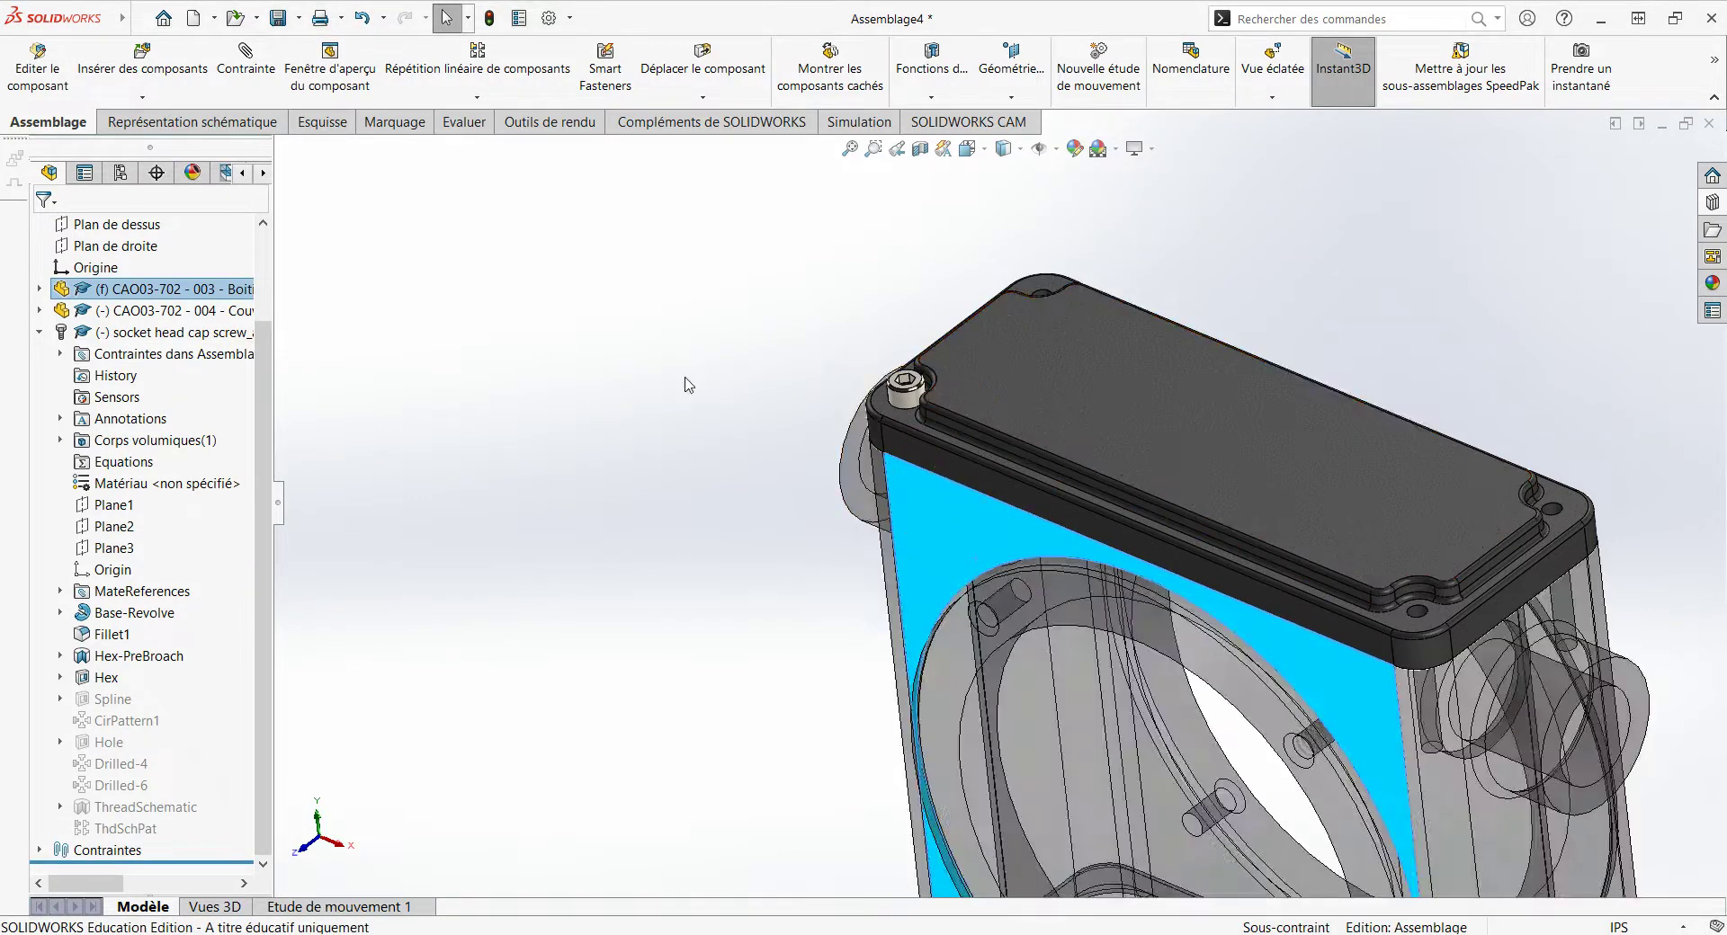
{"action": "middle_click_drag", "start_coordinate": [689, 385], "coordinate": [789, 313]}
{"action": "left_click", "coordinate": [789, 315]}
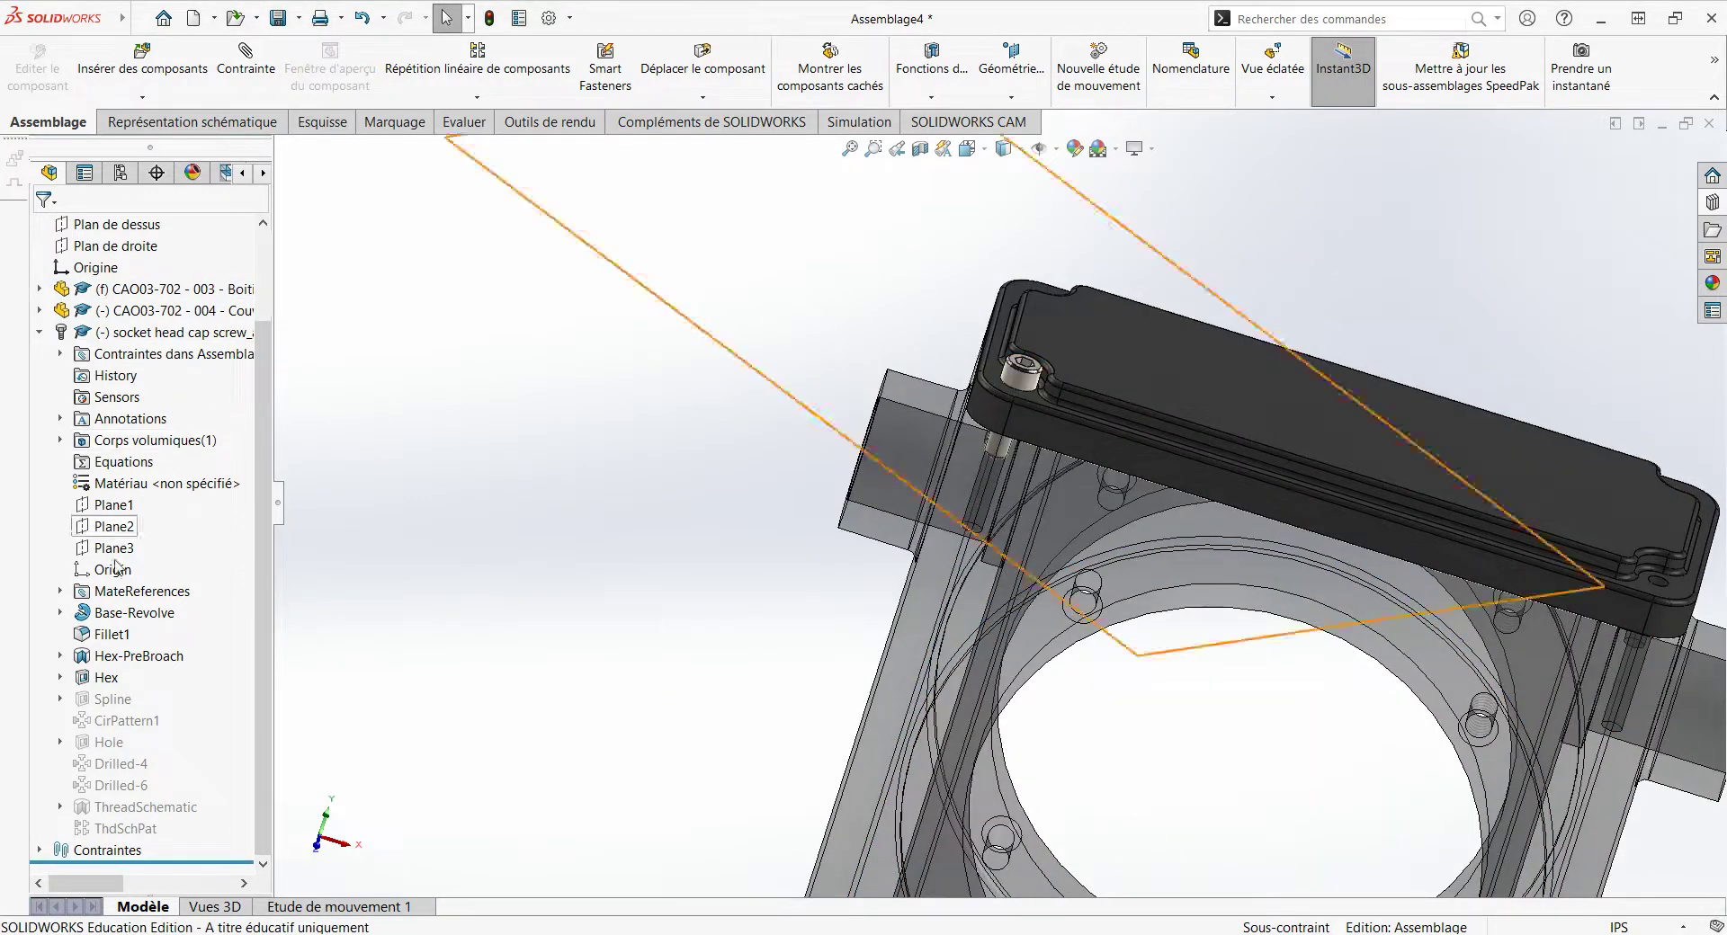
{"action": "left_click", "coordinate": [174, 333]}
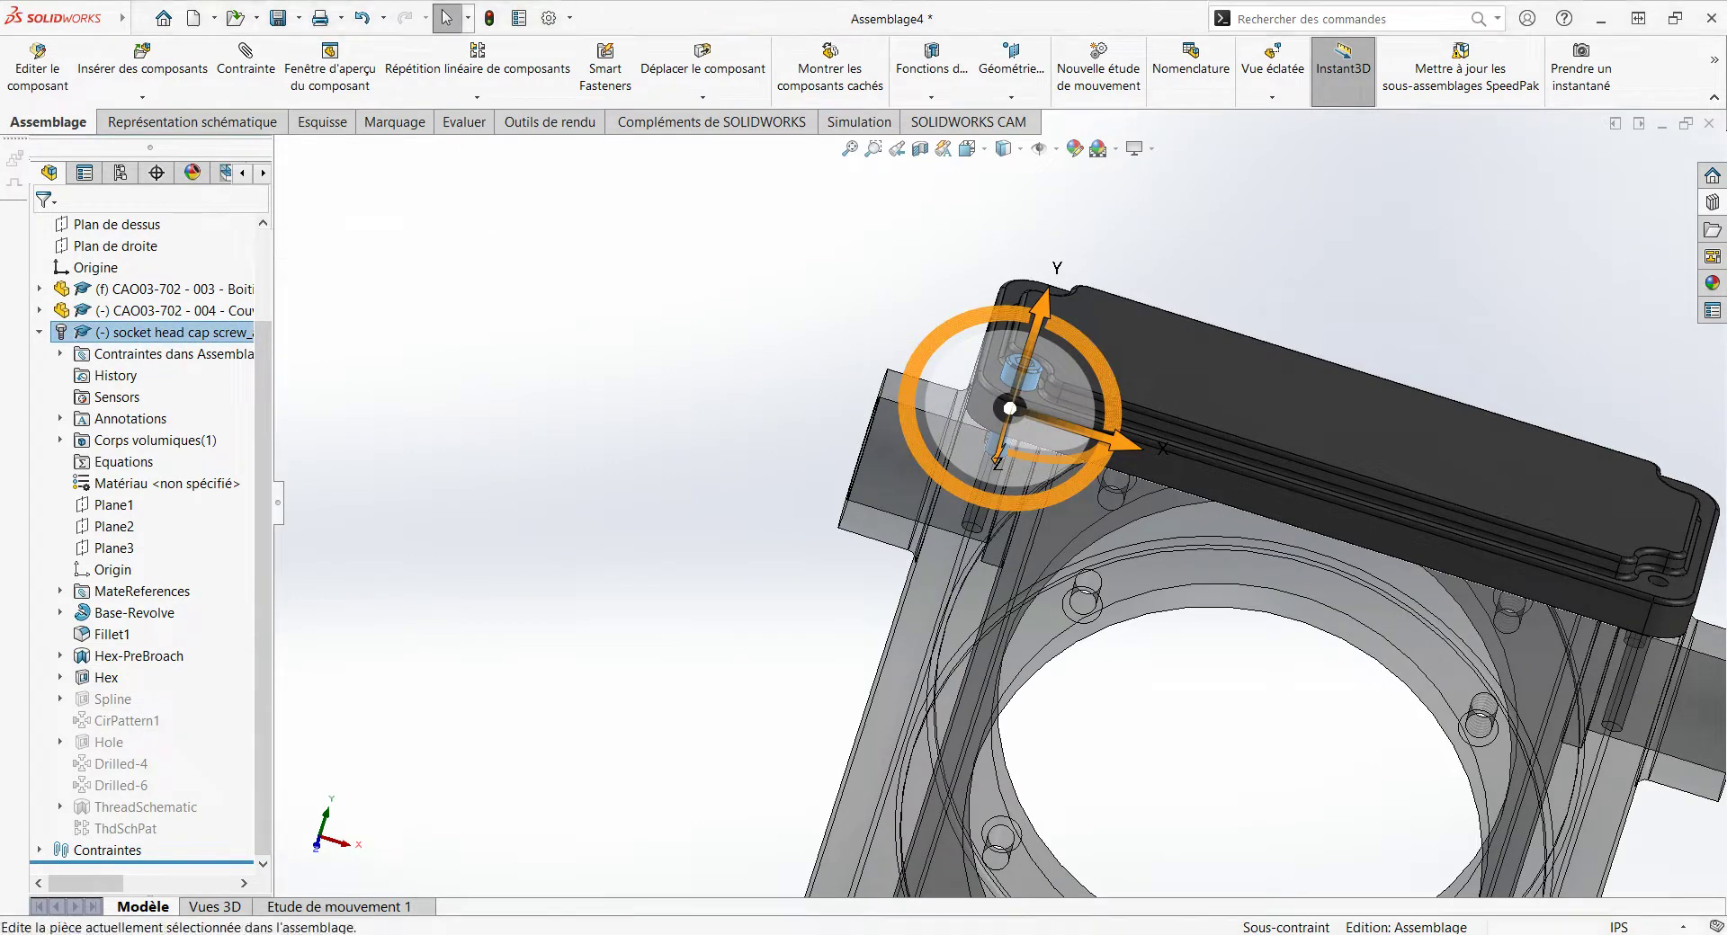
Step: Save the assembly as Assemblage4.SLDASM and acknowledge the screw's read-only warning
{"action": "left_click", "coordinate": [846, 494]}
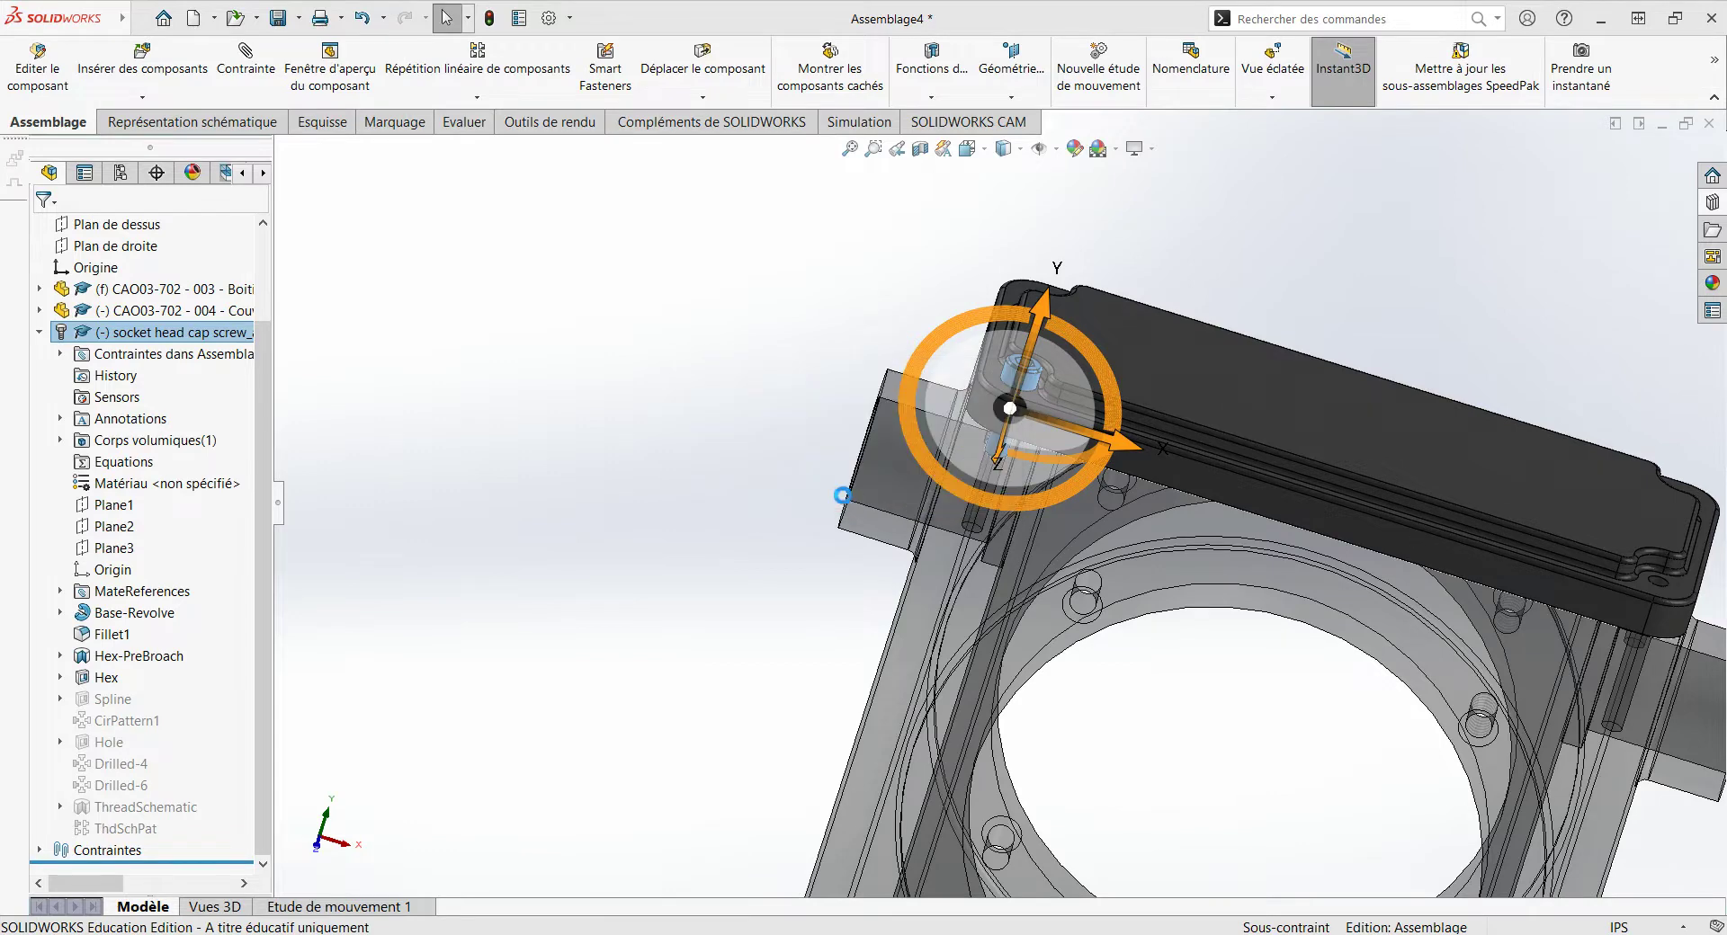
{"action": "key", "text": "Return"}
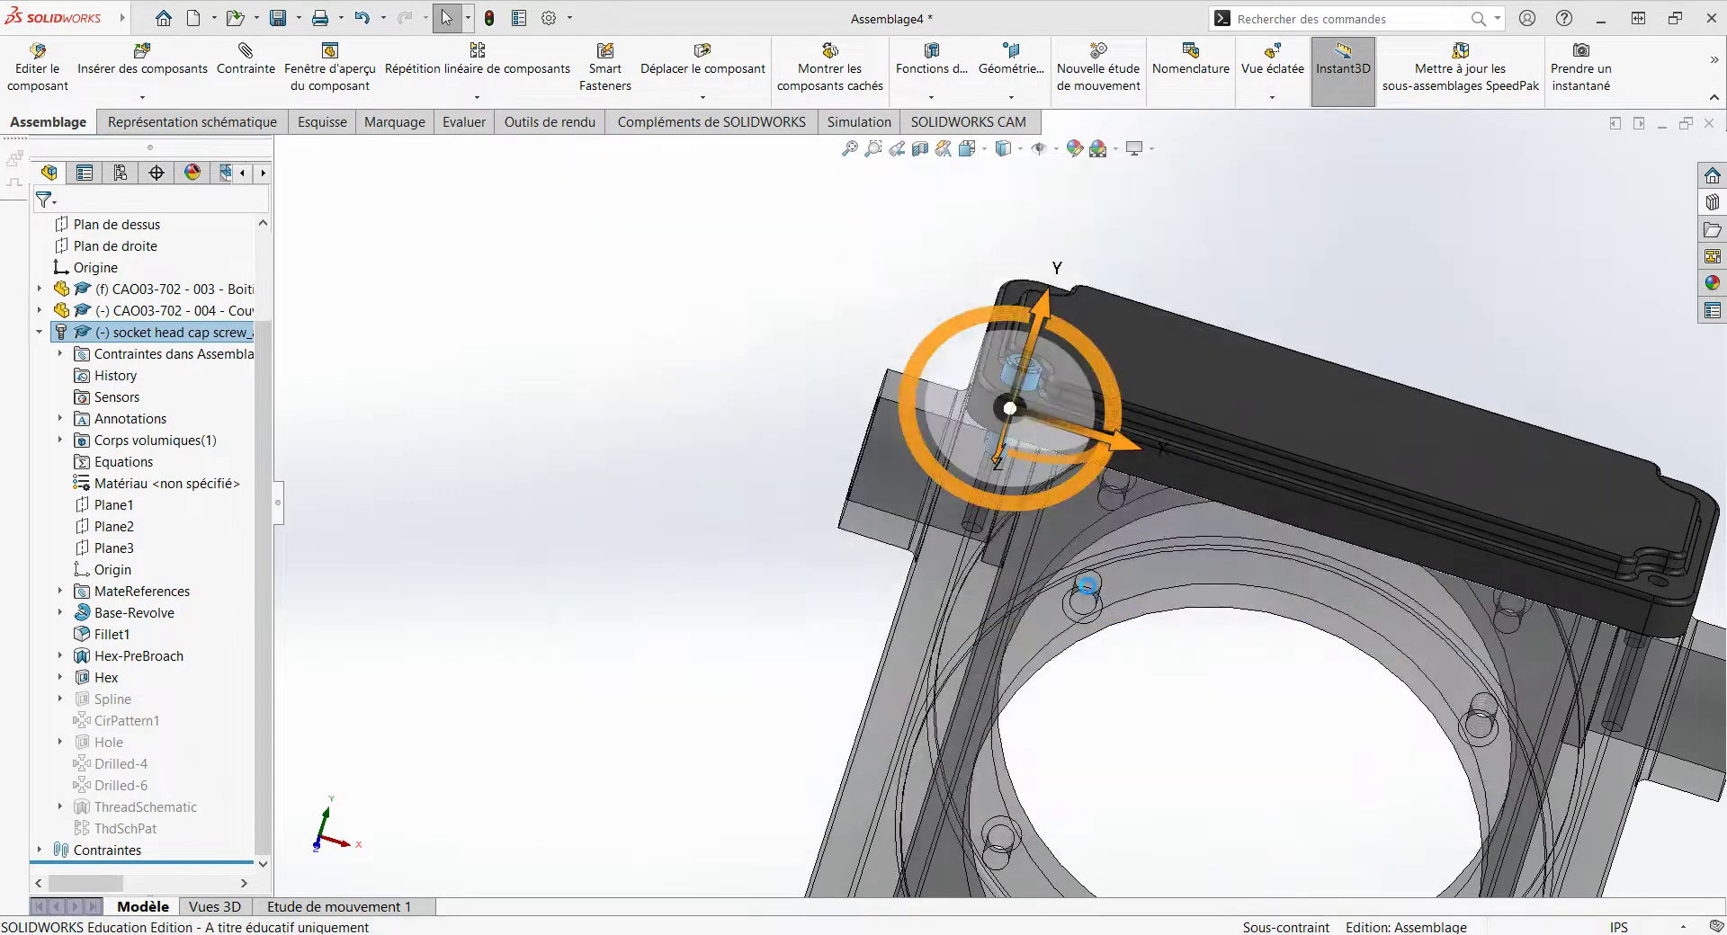
{"action": "key", "text": "Return"}
{"action": "left_click", "coordinate": [635, 513]}
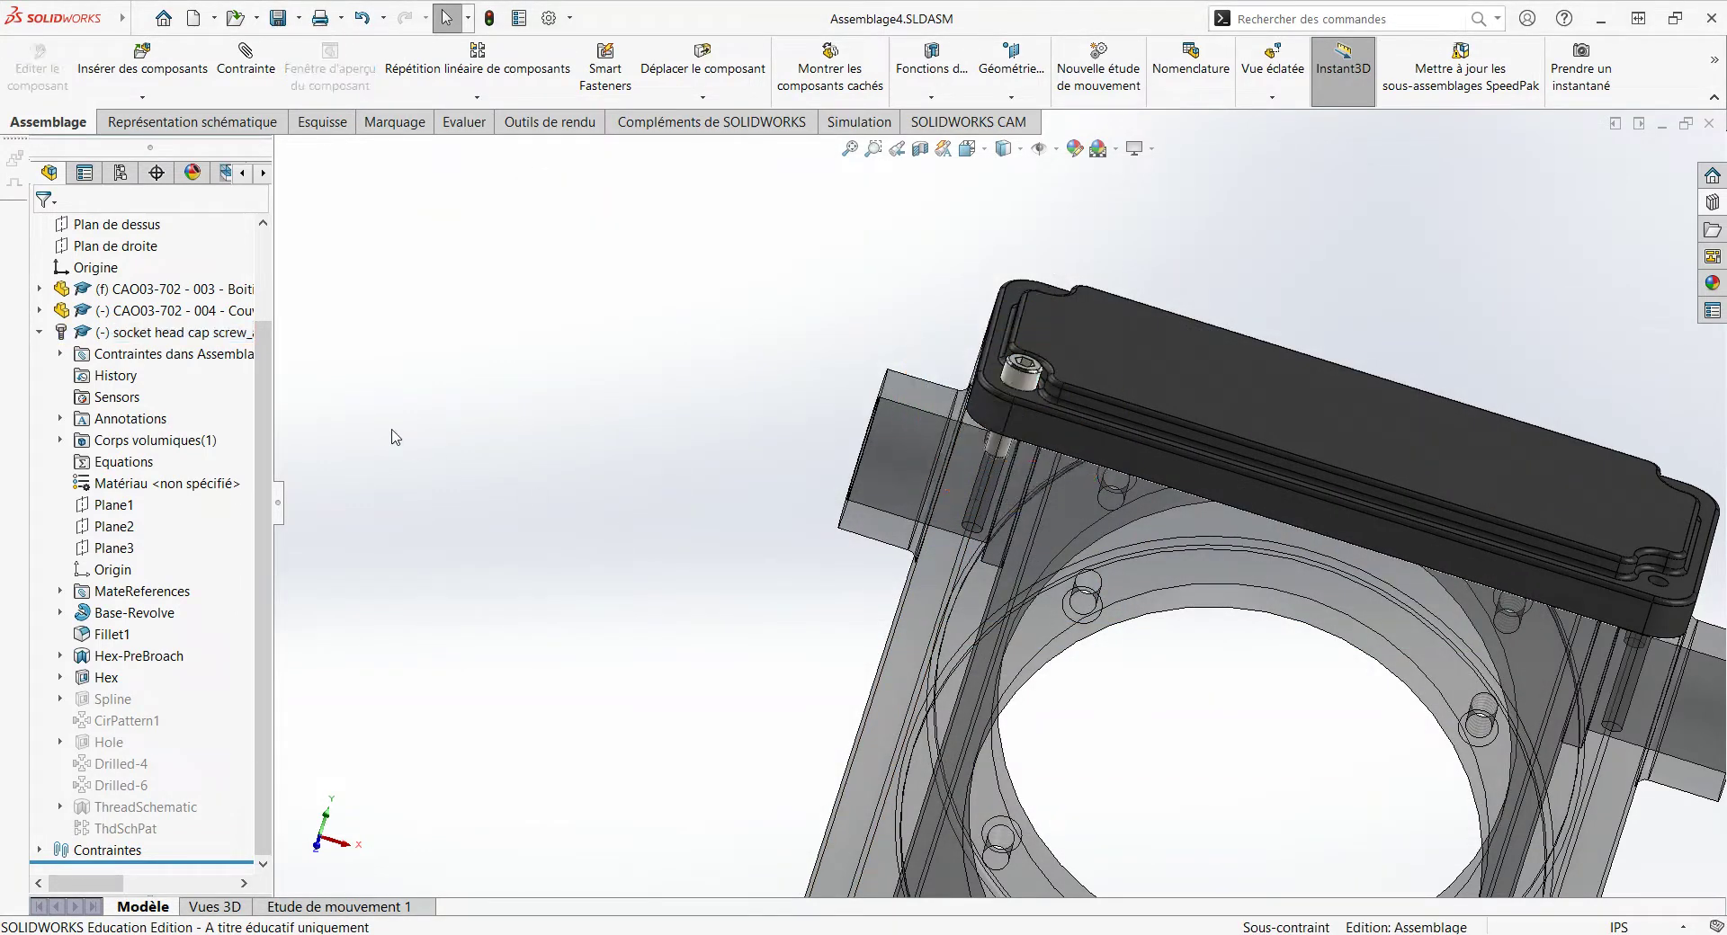
{"action": "left_click", "coordinate": [171, 333]}
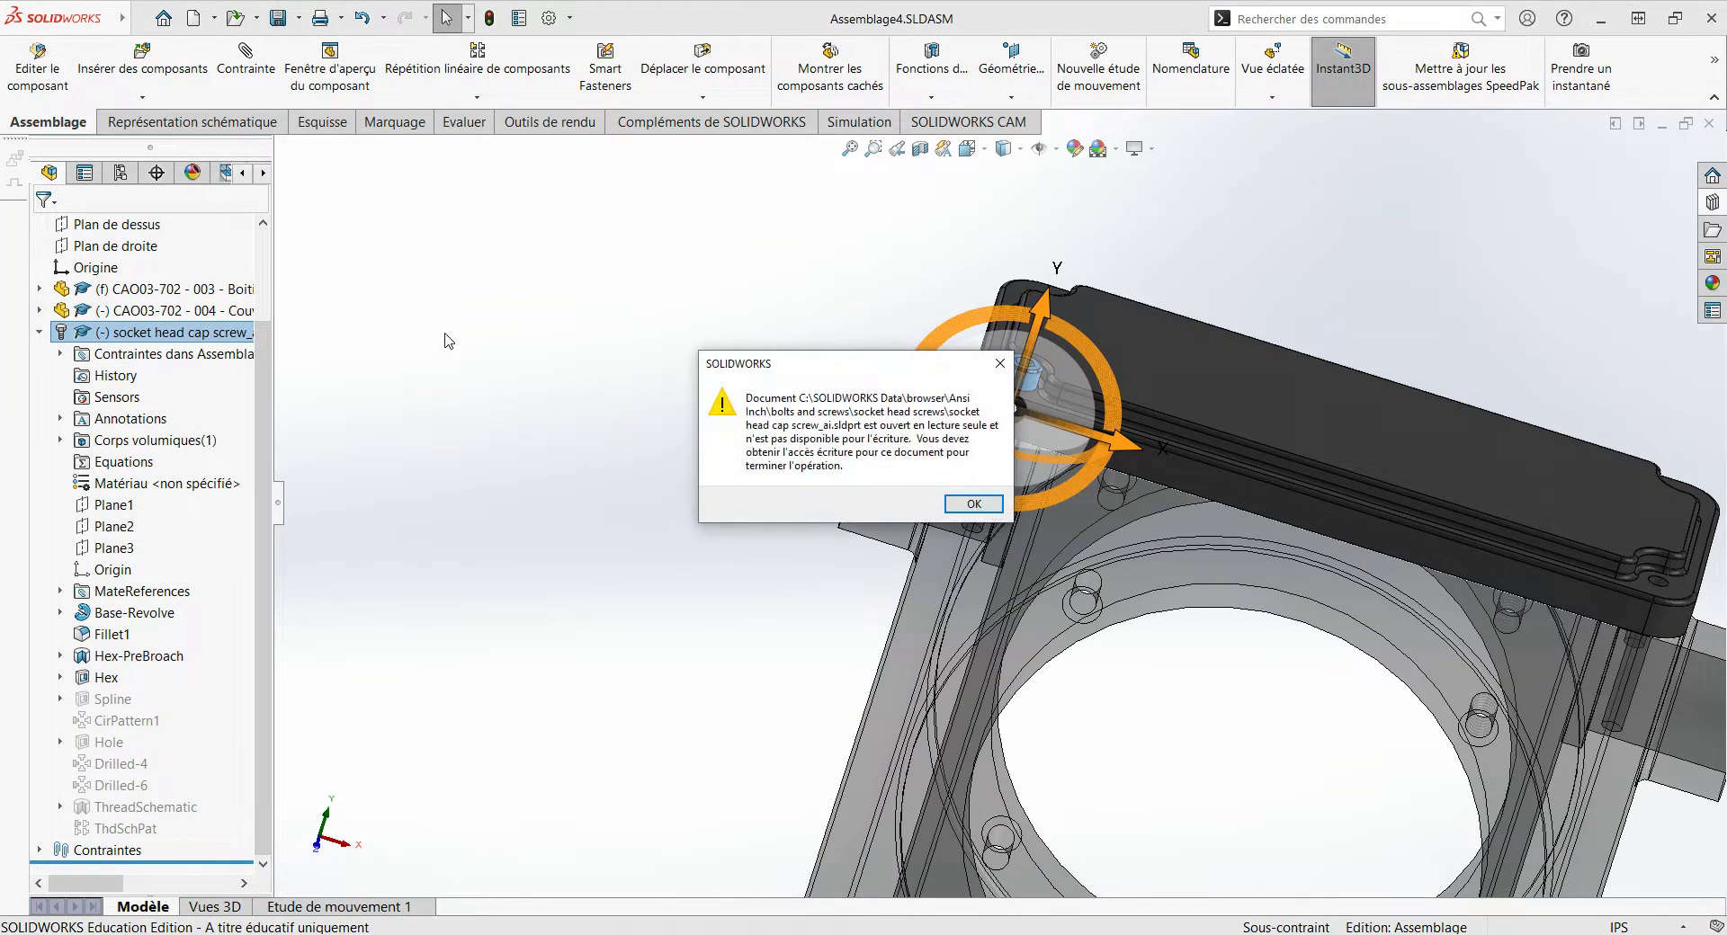
{"action": "left_click", "coordinate": [973, 504]}
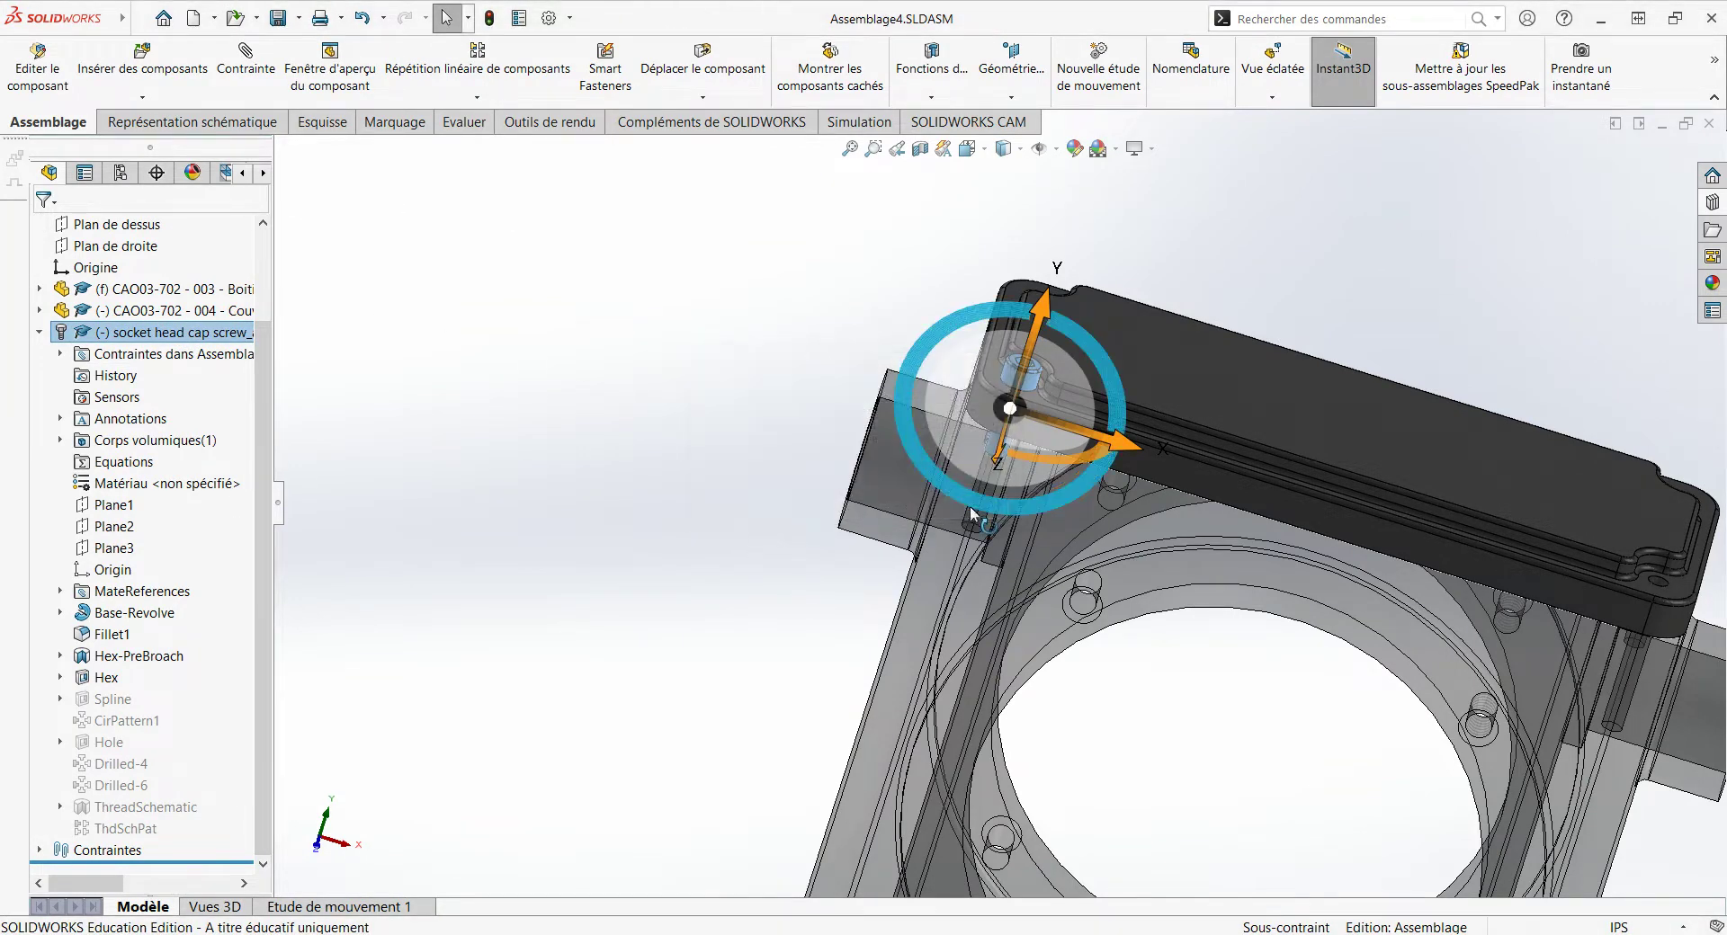
Step: Reconfigure the screw's length and thread length from 0.5 to 0.875
{"action": "left_click", "coordinate": [225, 338]}
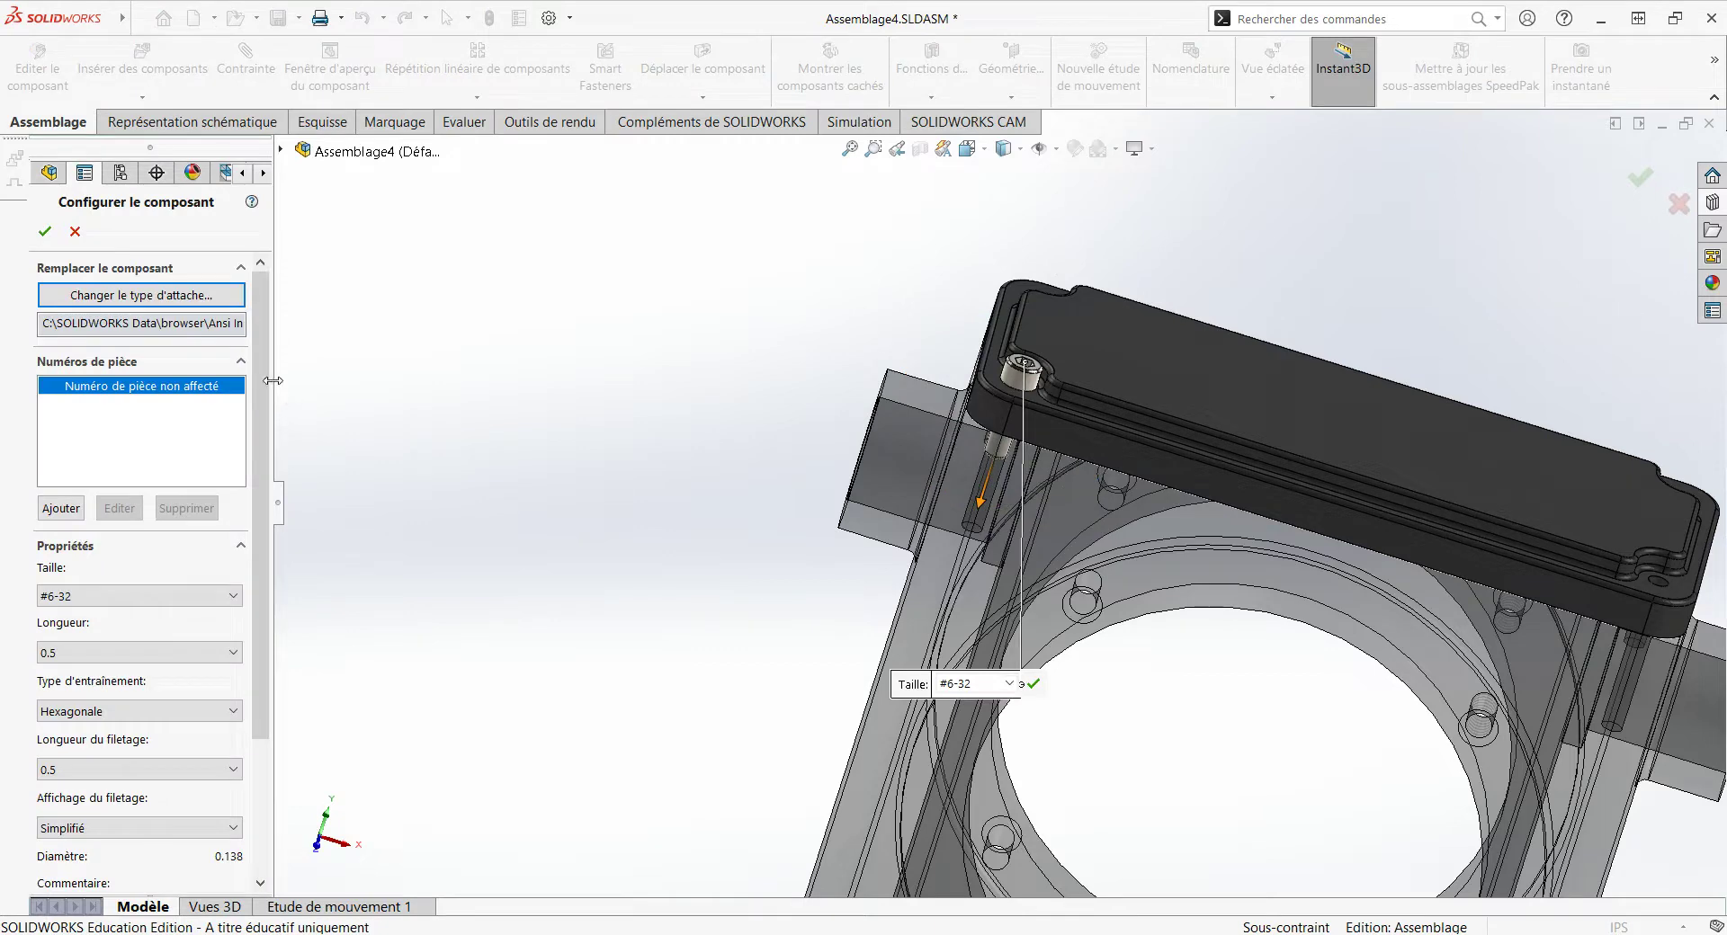
{"action": "left_click_drag", "start_coordinate": [272, 380], "coordinate": [454, 380]}
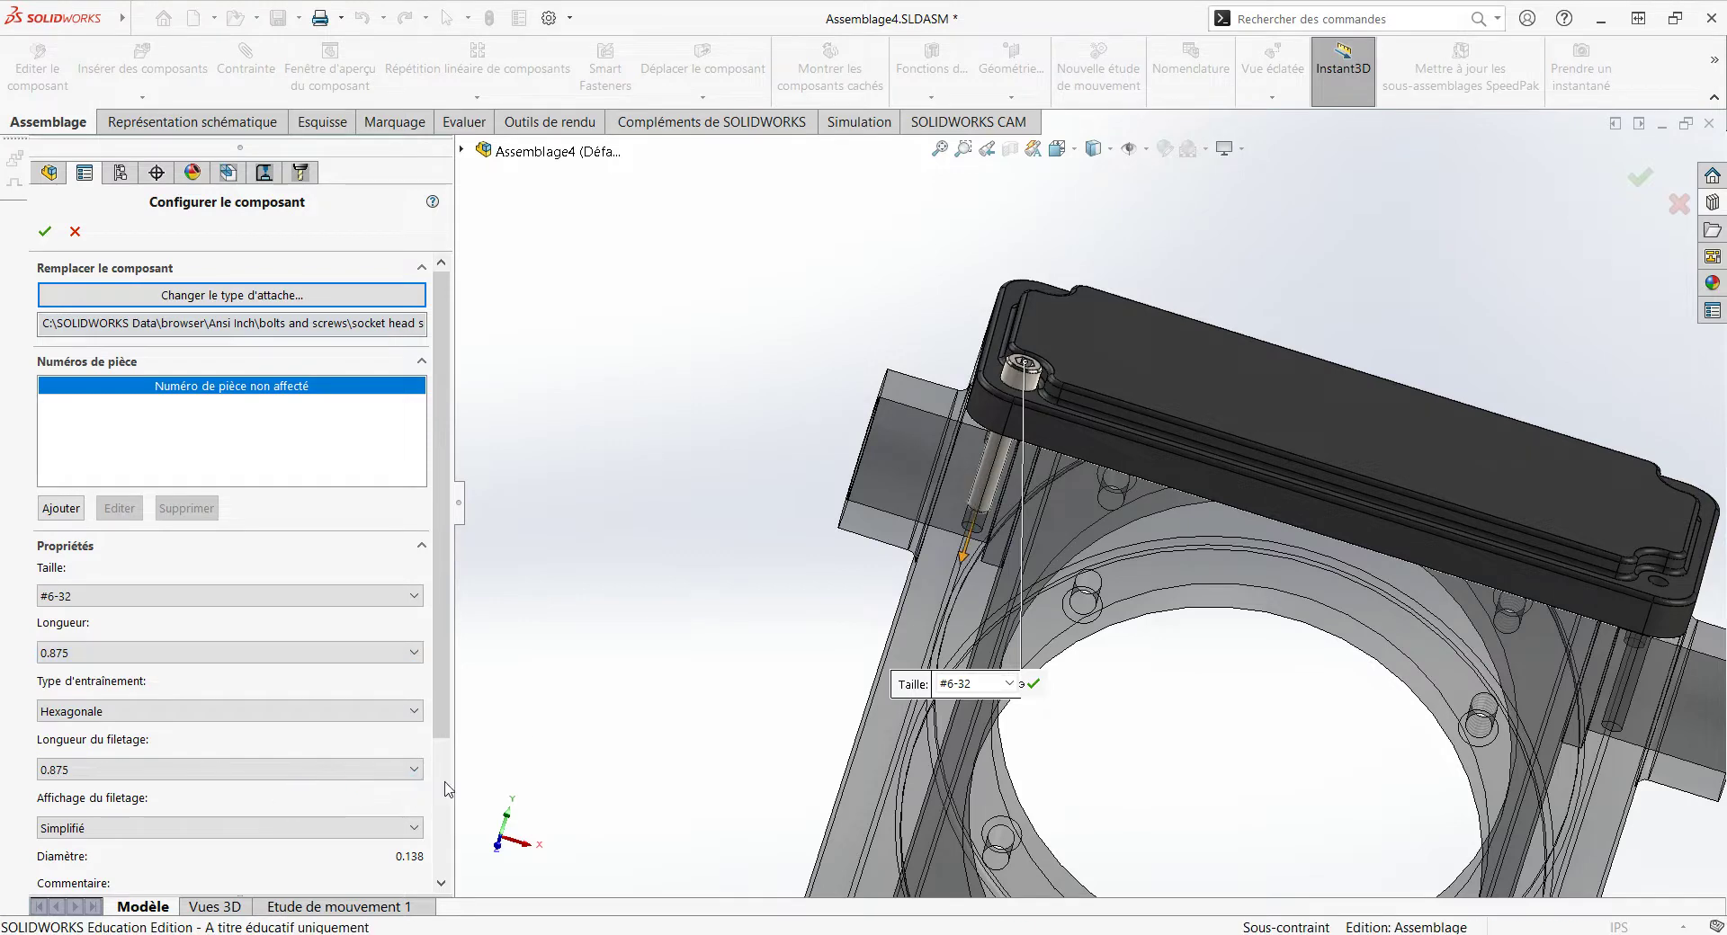
{"action": "left_click", "coordinate": [1032, 683]}
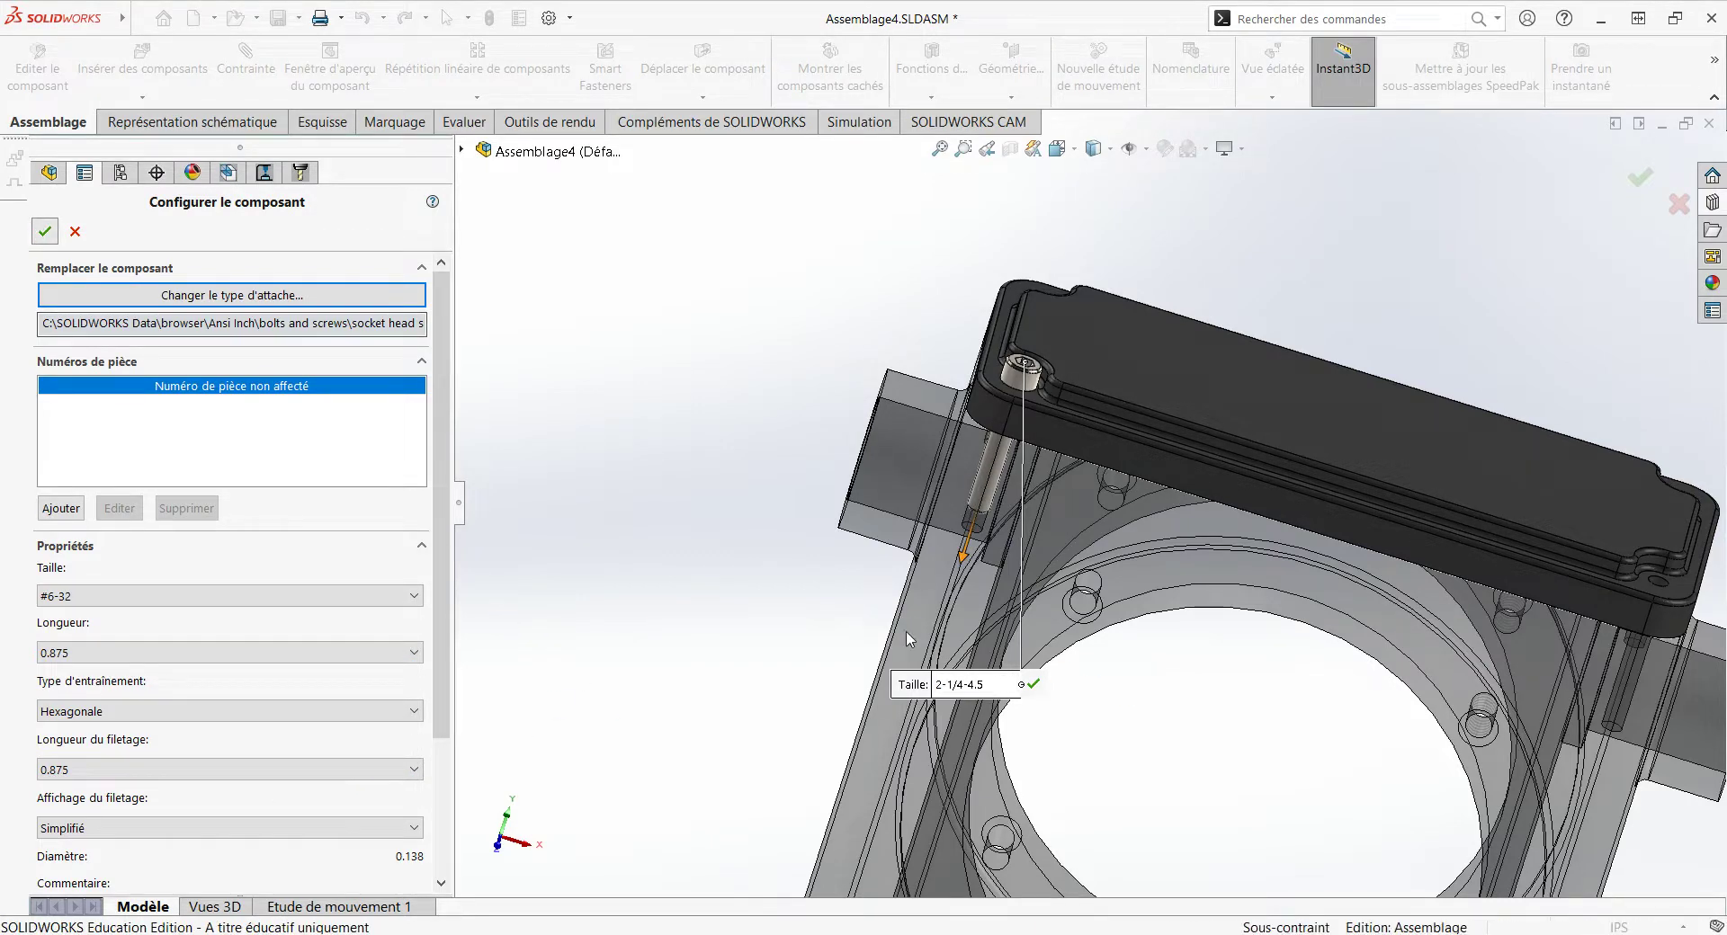
Step: Make the Boitier housing opaque again and orbit to a new viewing angle
{"action": "left_click", "coordinate": [897, 443]}
{"action": "left_click", "coordinate": [989, 200]}
{"action": "left_click", "coordinate": [740, 322]}
{"action": "middle_click_drag", "start_coordinate": [740, 322], "coordinate": [1442, 549]}
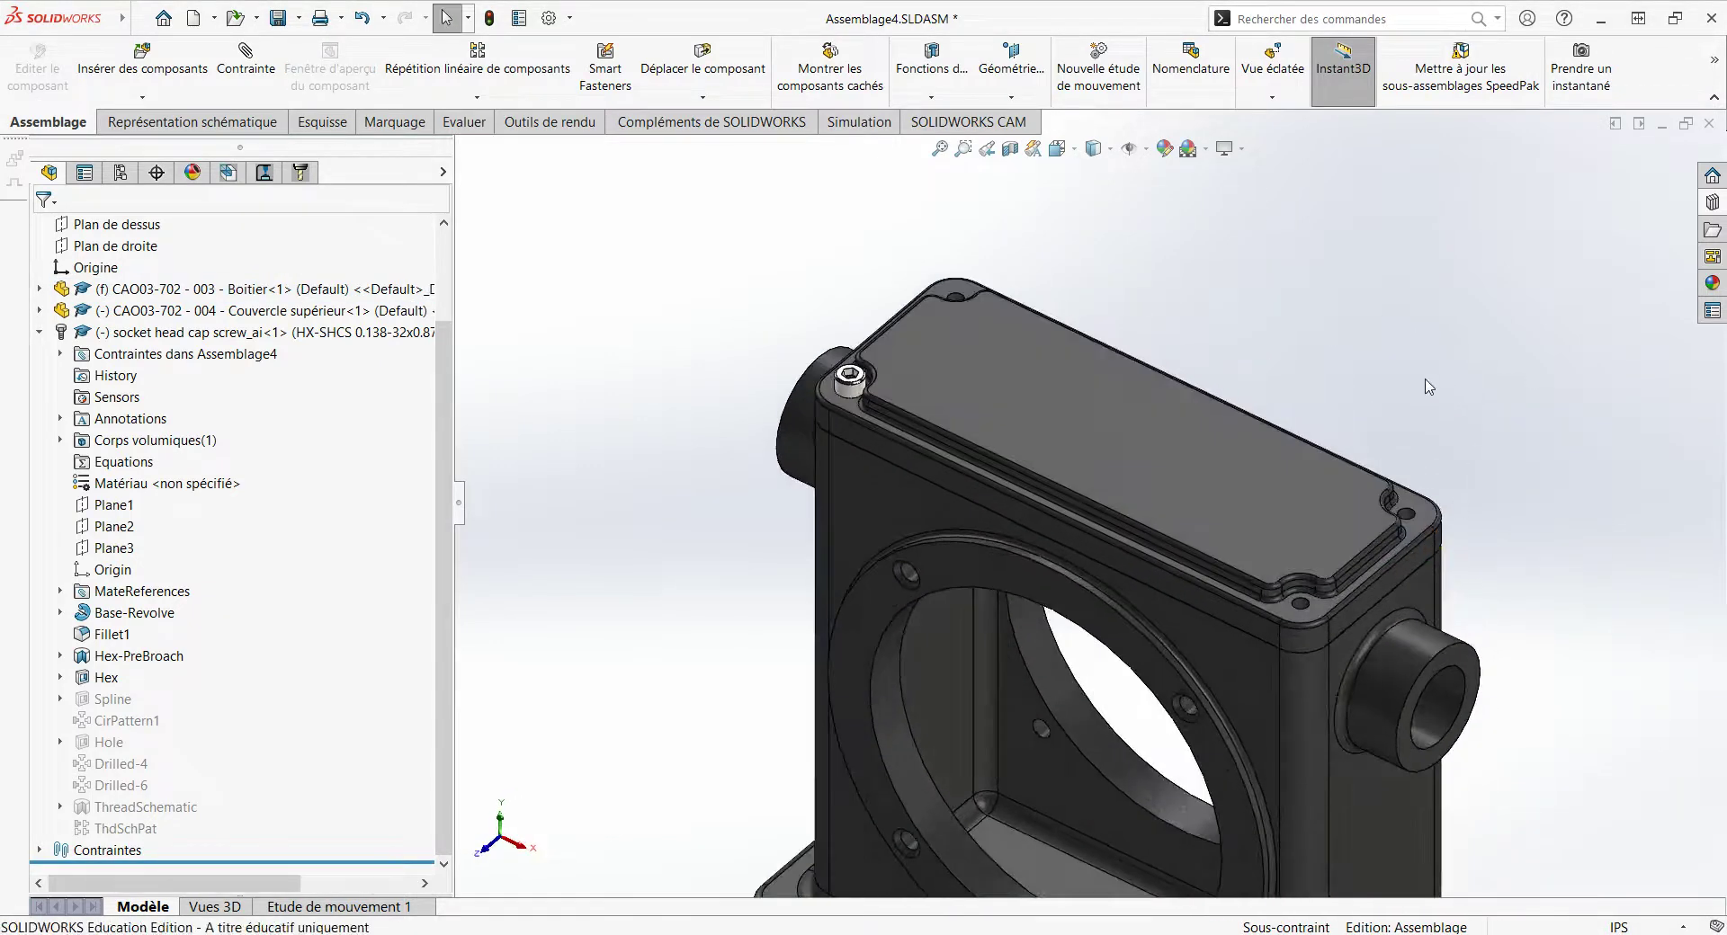
Step: Place three more copies of the socket head cap screw in the assembly
{"action": "left_click", "coordinate": [849, 380]}
{"action": "left_click_drag", "start_coordinate": [558, 318], "coordinate": [1265, 269]}
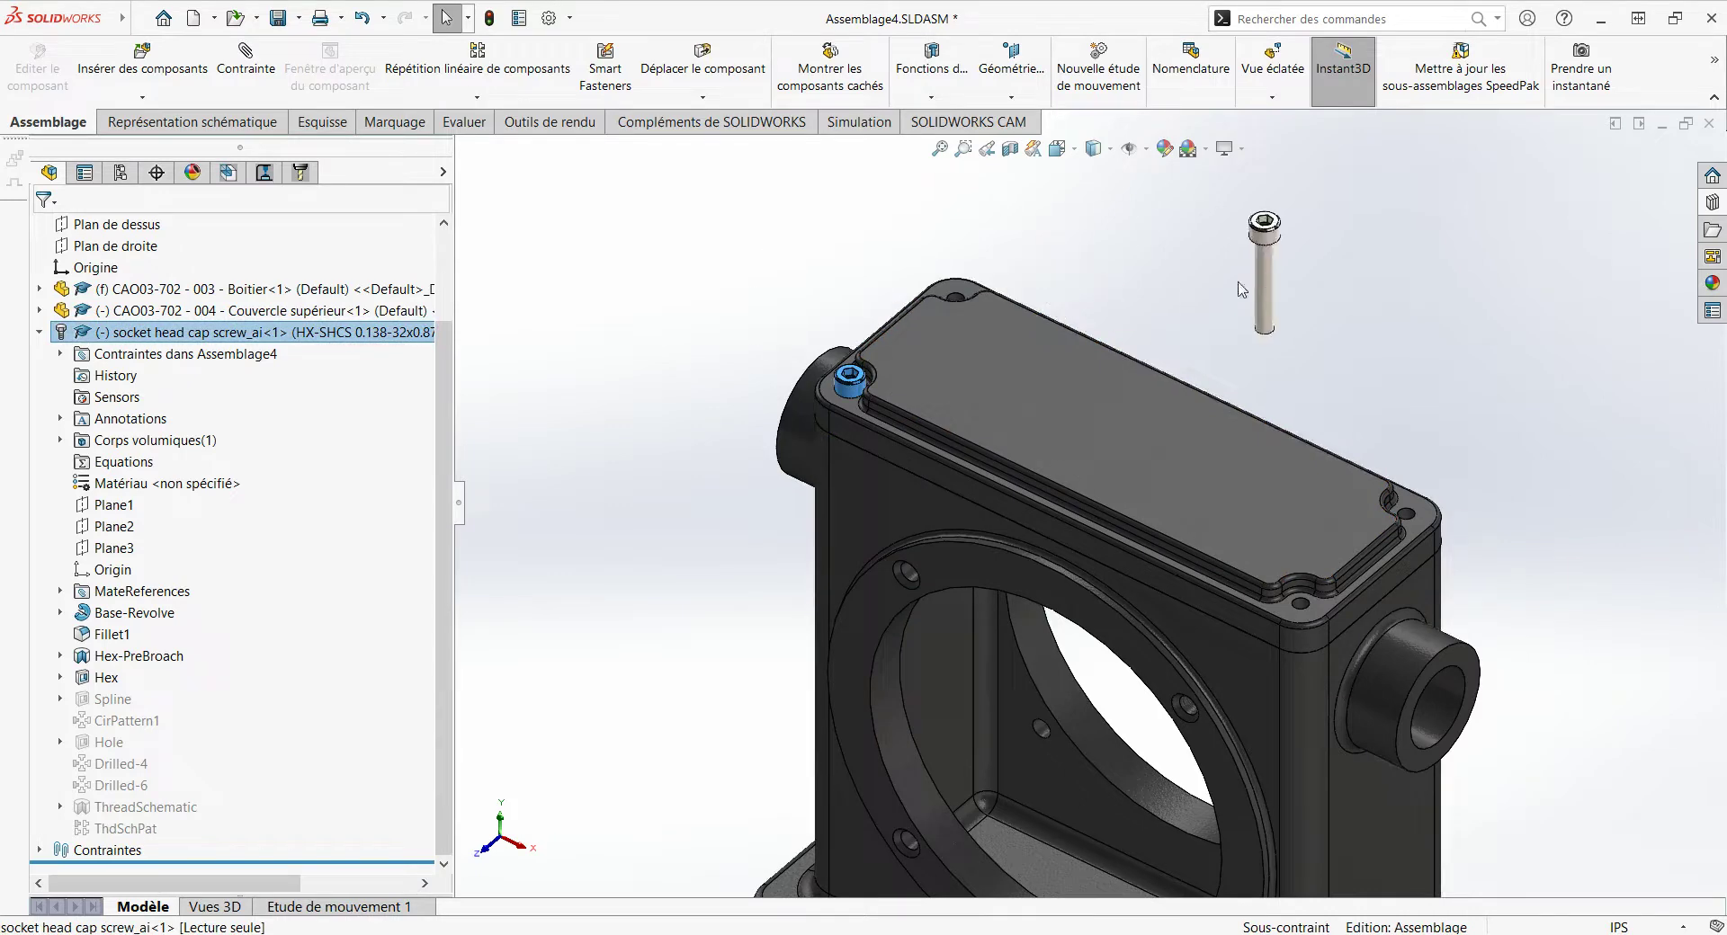
{"action": "left_click_drag", "start_coordinate": [400, 315], "coordinate": [1460, 351], "text": "ctrl"}
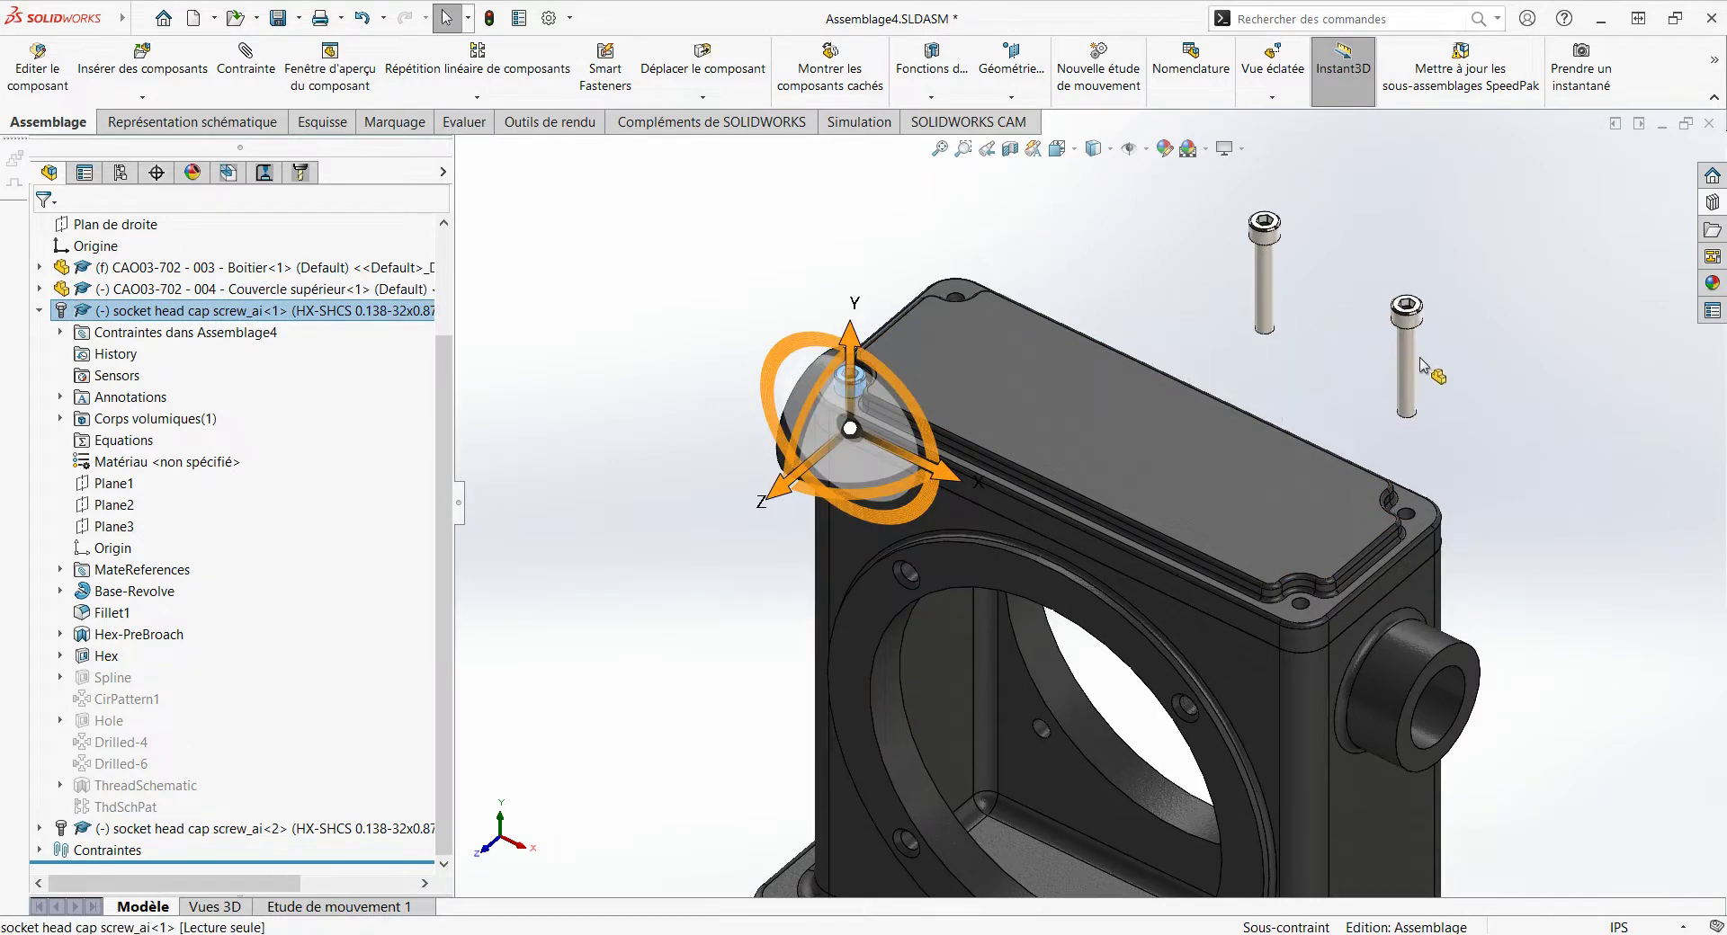
{"action": "left_click_drag", "start_coordinate": [390, 307], "coordinate": [1150, 205], "text": "ctrl"}
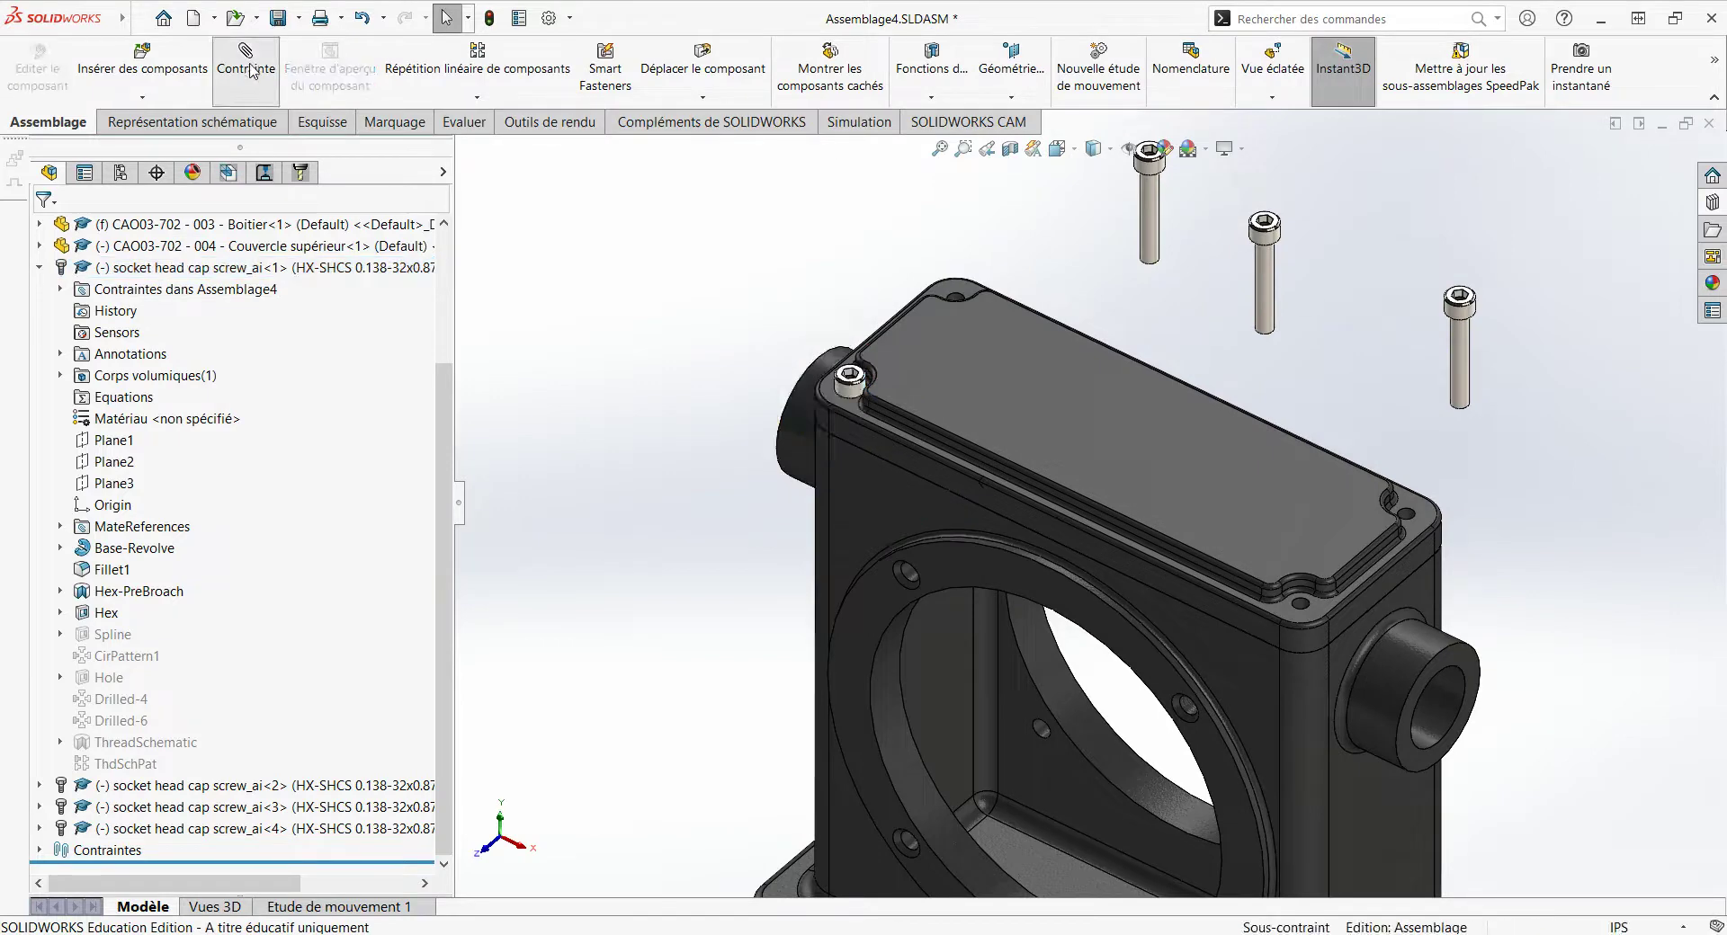
Step: Mate the second screw coaxial with a lid corner hole
{"action": "scroll", "coordinate": [959, 302], "scroll_direction": "down", "scroll_amount": 5}
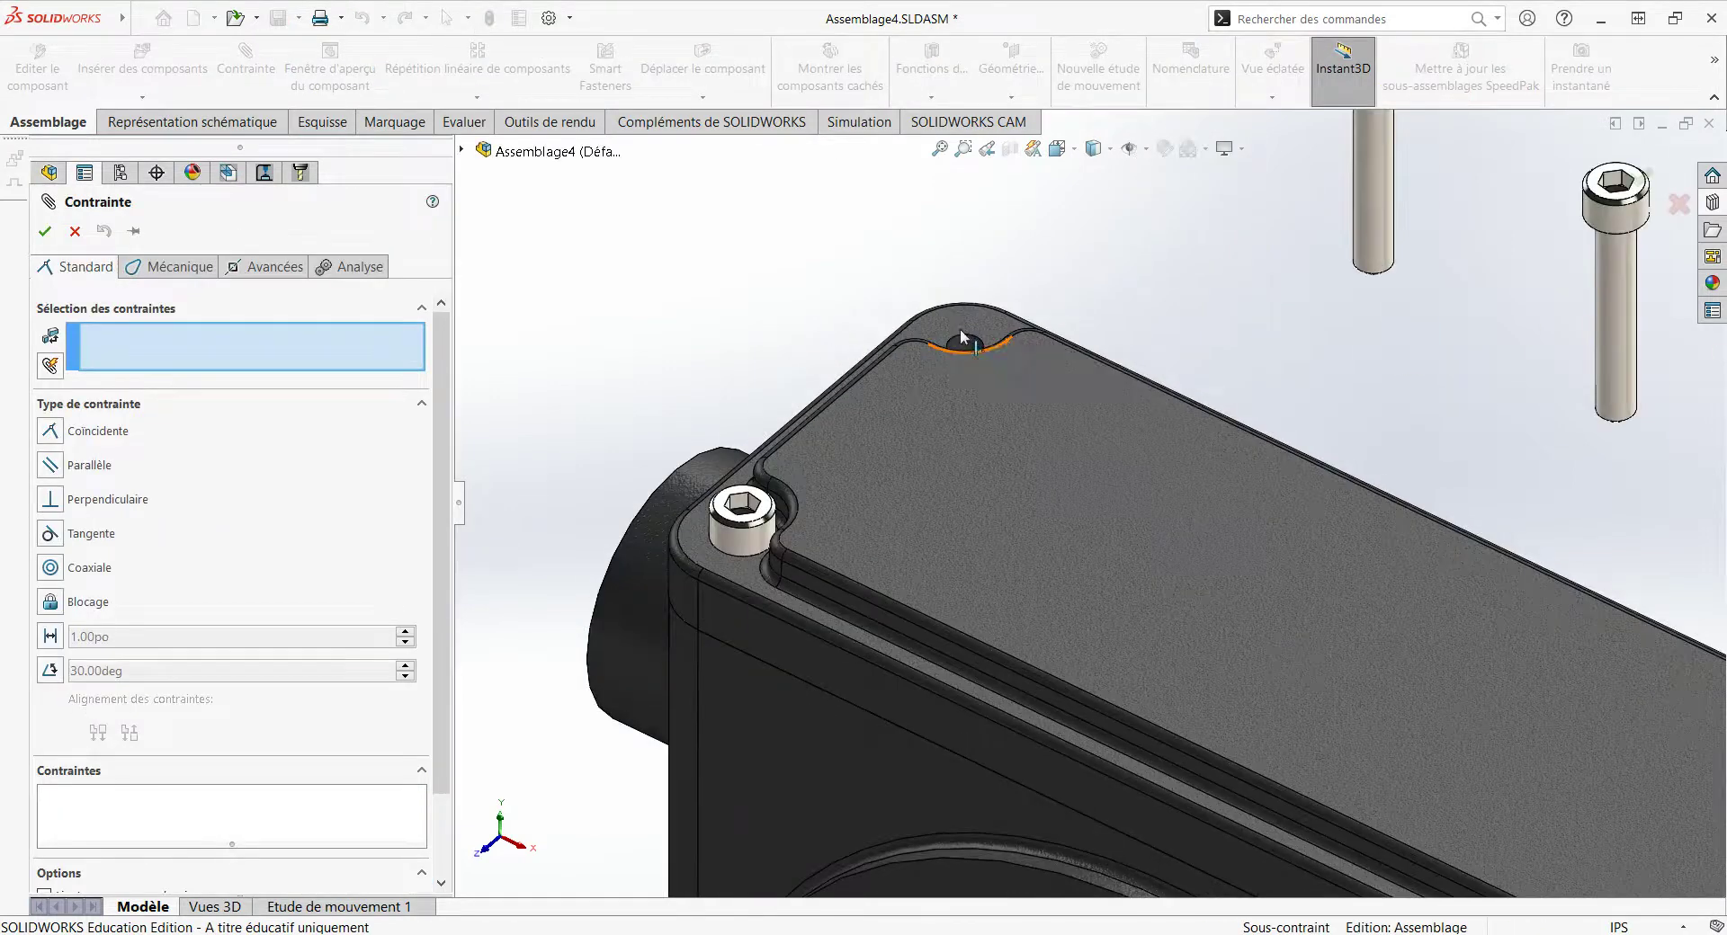
{"action": "left_click", "coordinate": [965, 364]}
{"action": "left_click", "coordinate": [1360, 240]}
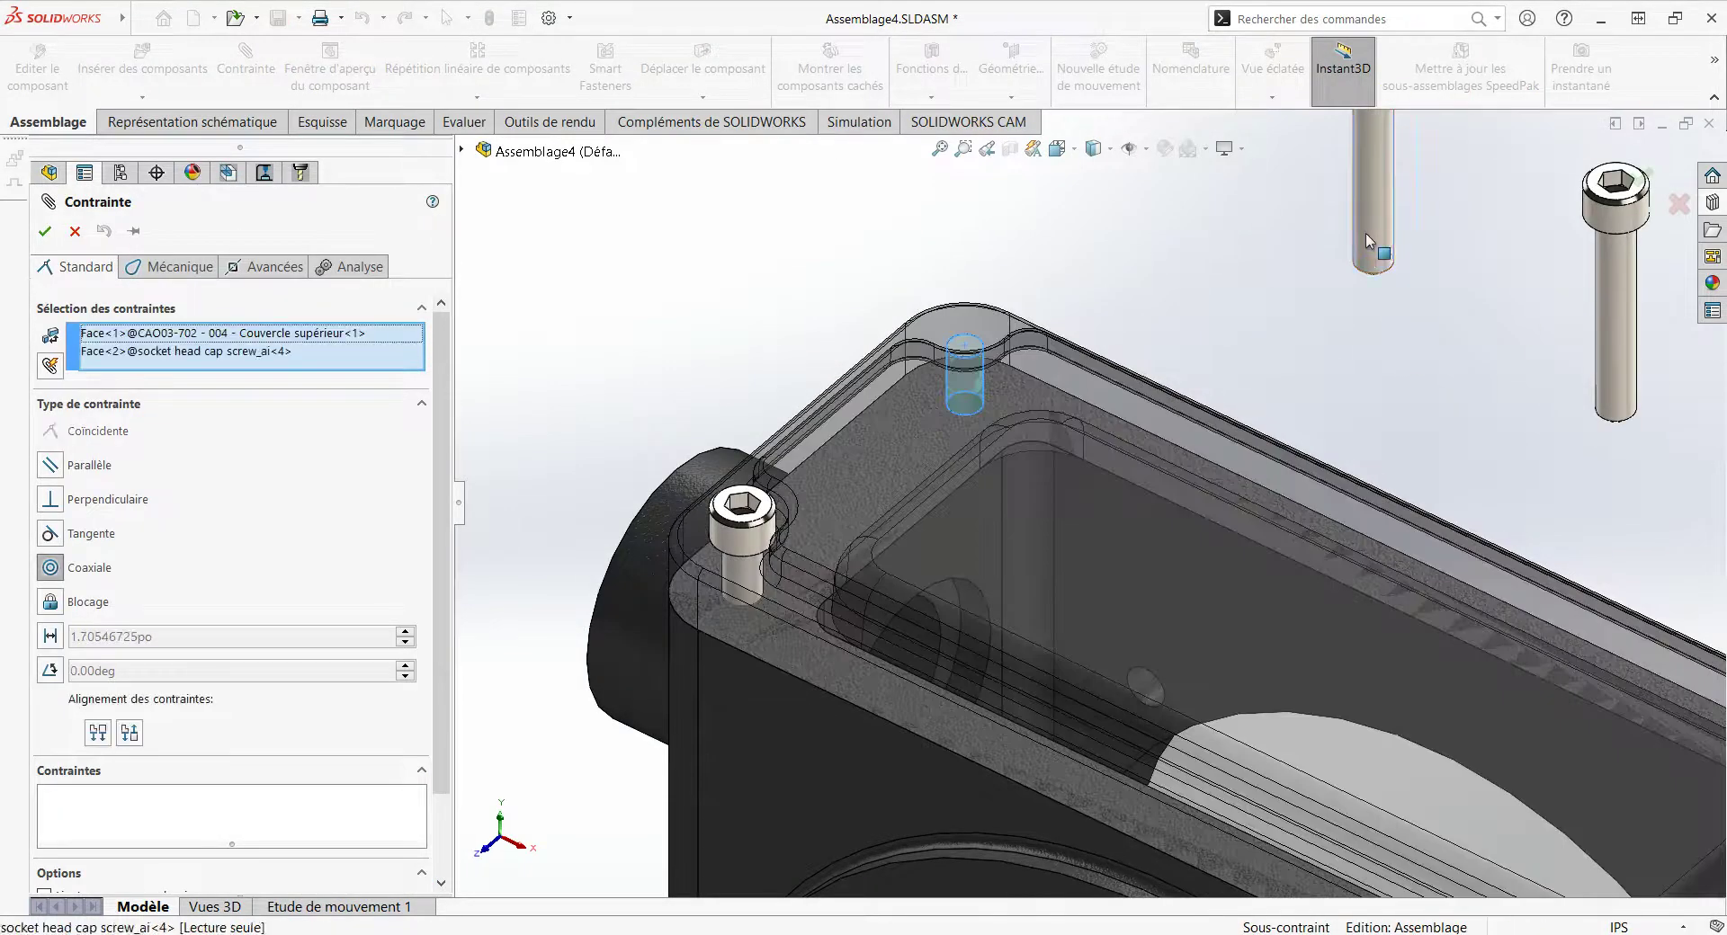
{"action": "right_click", "coordinate": [1277, 325]}
{"action": "right_click", "coordinate": [1272, 346]}
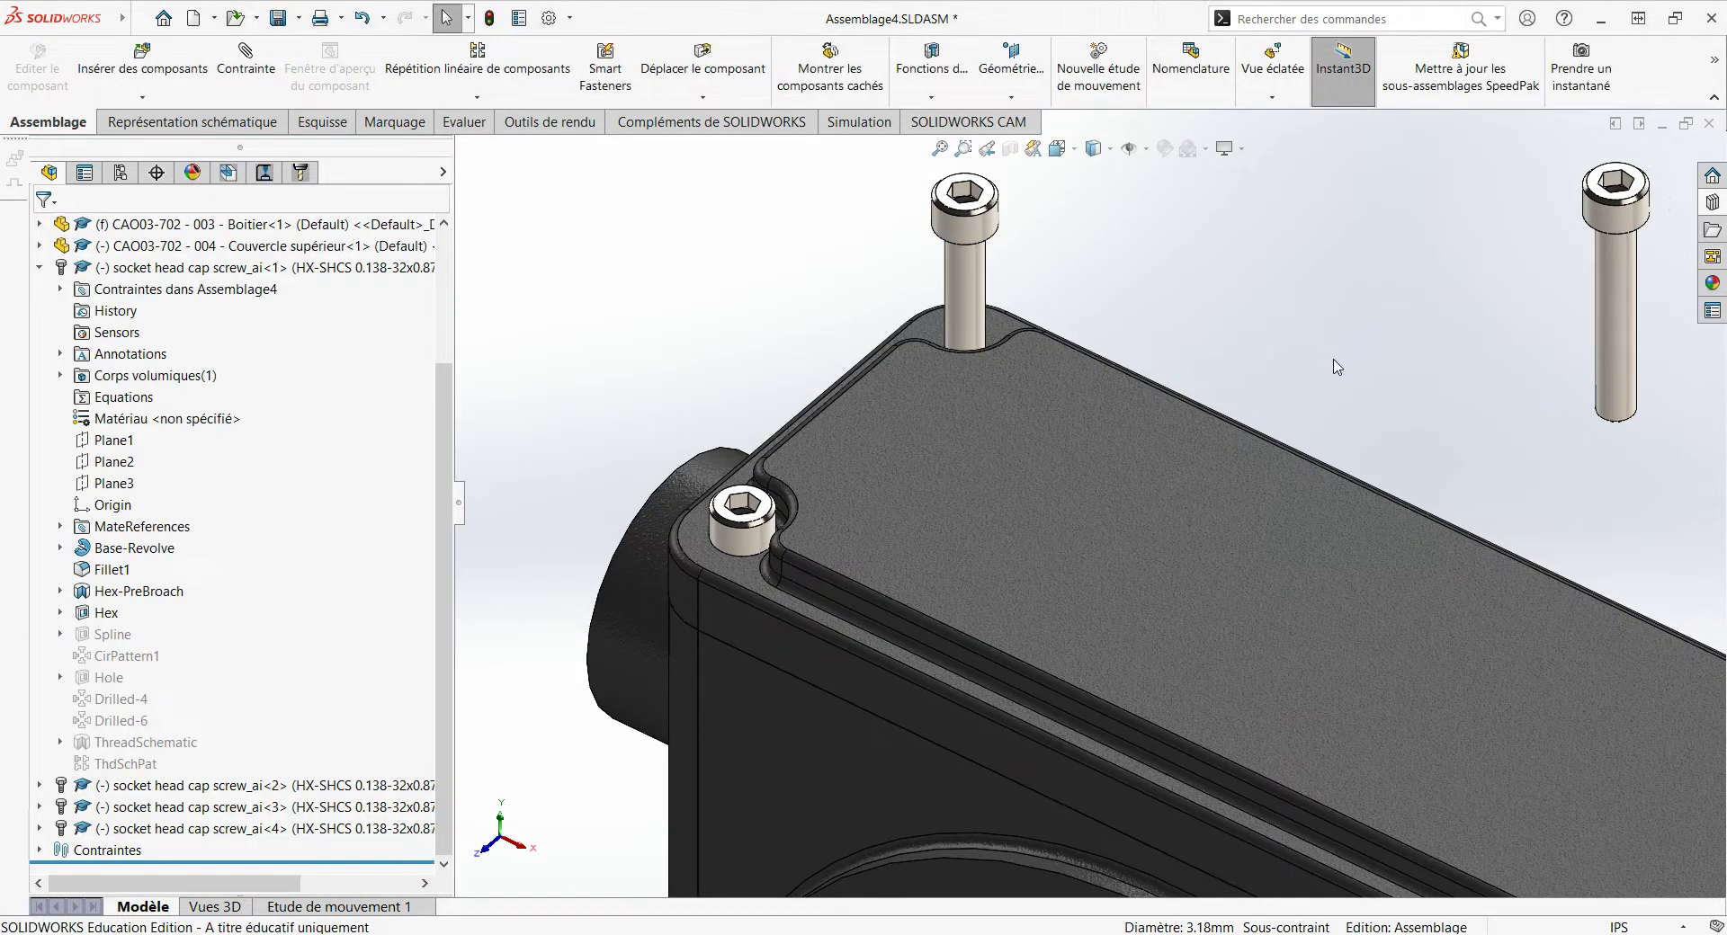
Step: Mate the third screw coaxial with another lid corner hole
{"action": "key", "text": "Return"}
{"action": "scroll", "coordinate": [1300, 514], "scroll_direction": "up", "scroll_amount": 3}
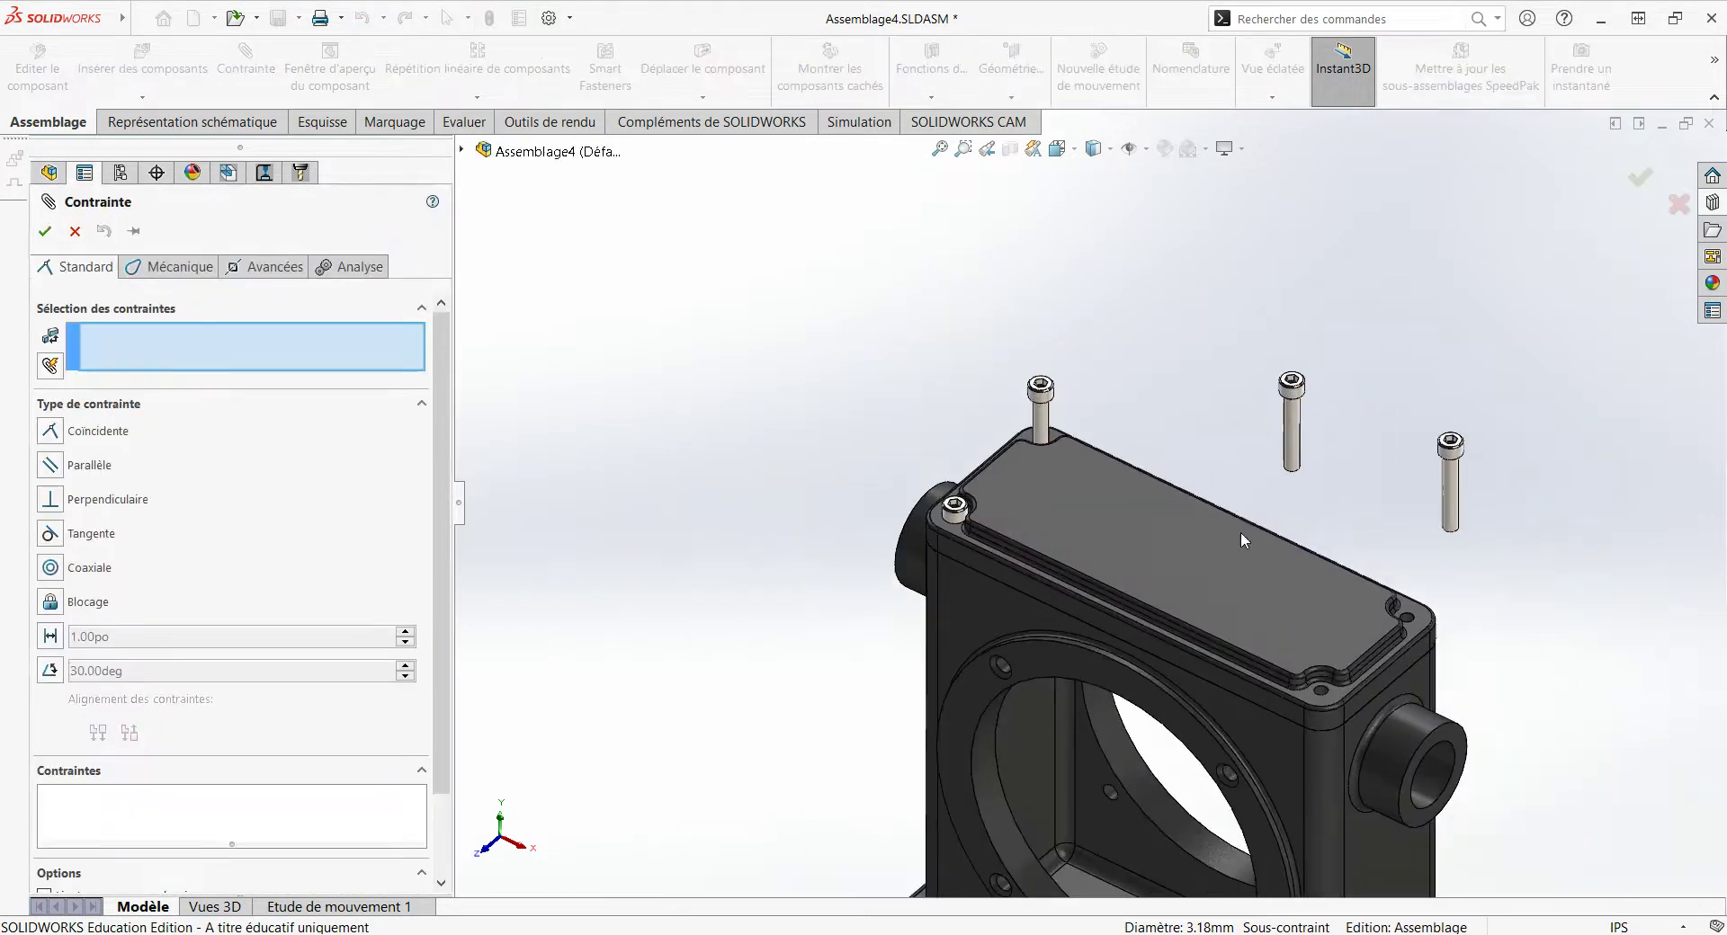
{"action": "scroll", "coordinate": [1239, 532], "scroll_direction": "up", "scroll_amount": 2}
{"action": "left_click", "coordinate": [1471, 419]}
{"action": "scroll", "coordinate": [1272, 700], "scroll_direction": "down", "scroll_amount": 5}
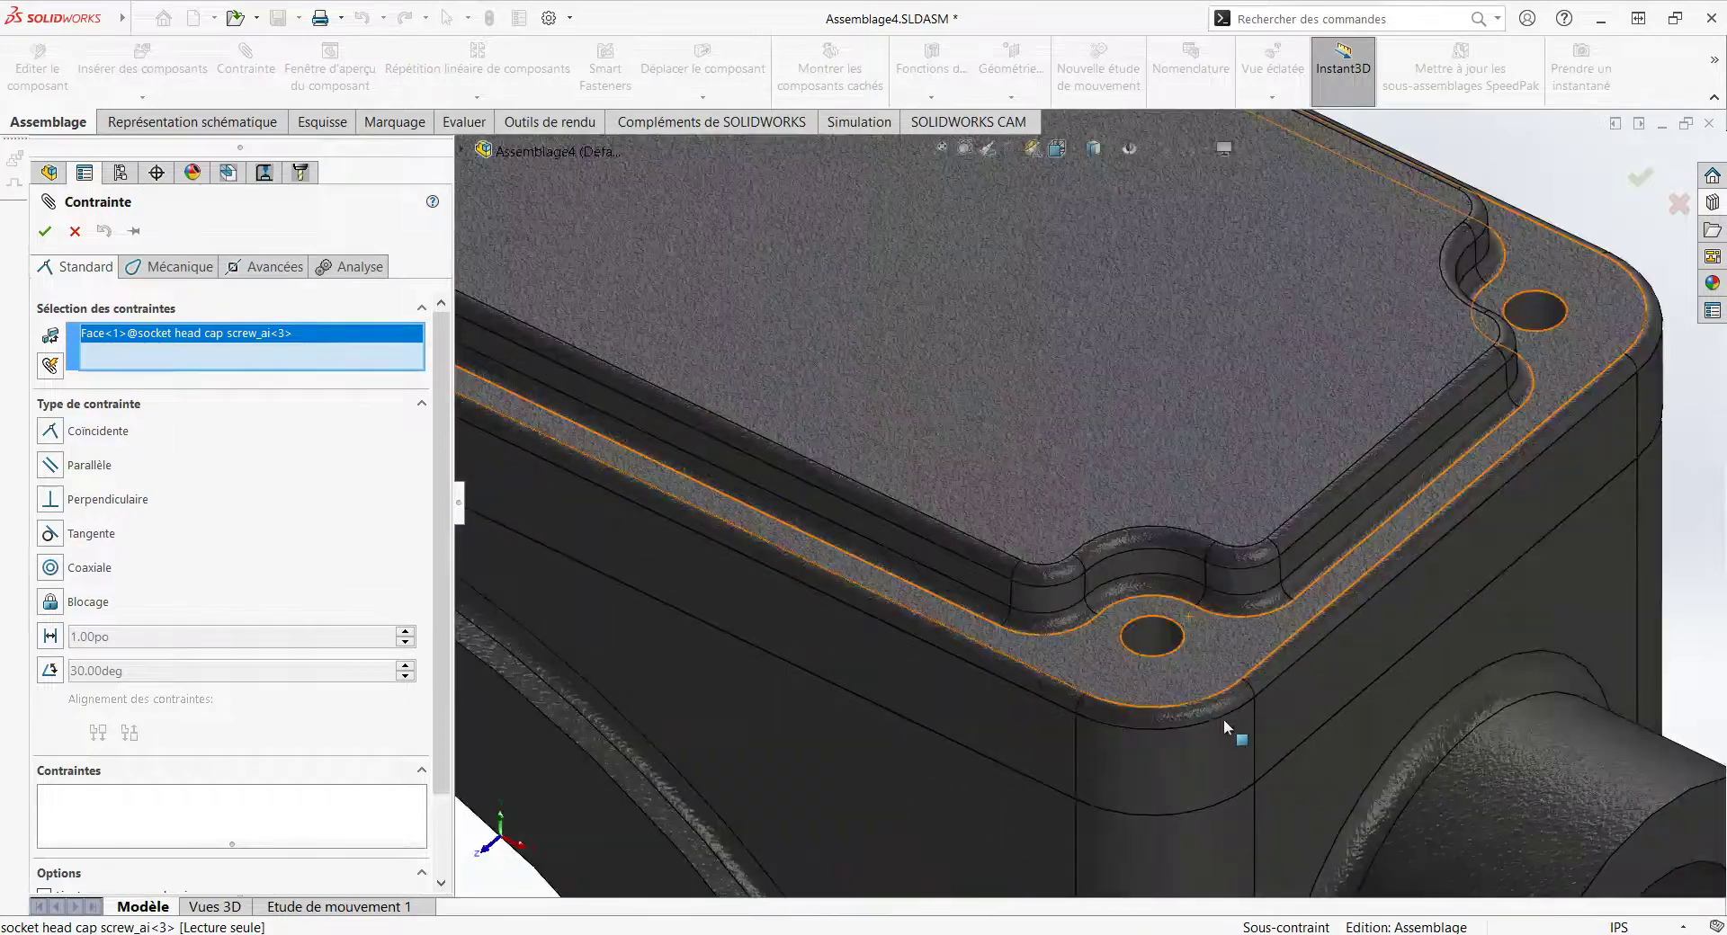
{"action": "left_click", "coordinate": [1160, 640]}
{"action": "right_click", "coordinate": [1322, 656]}
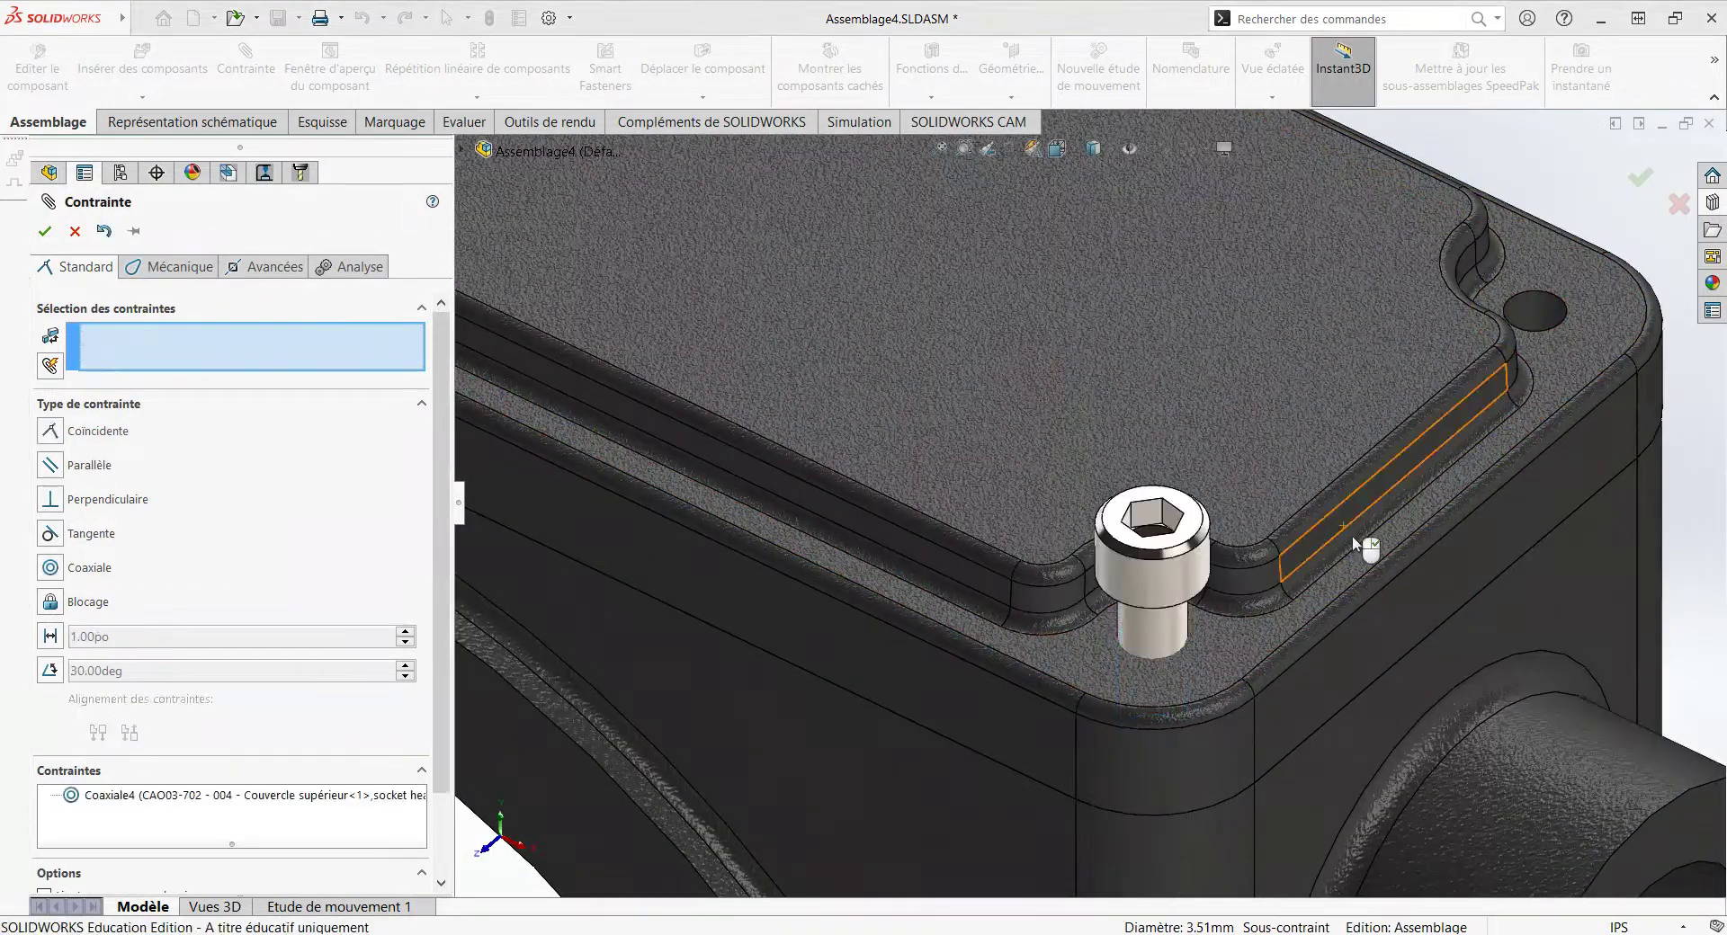
{"action": "right_click", "coordinate": [1364, 543]}
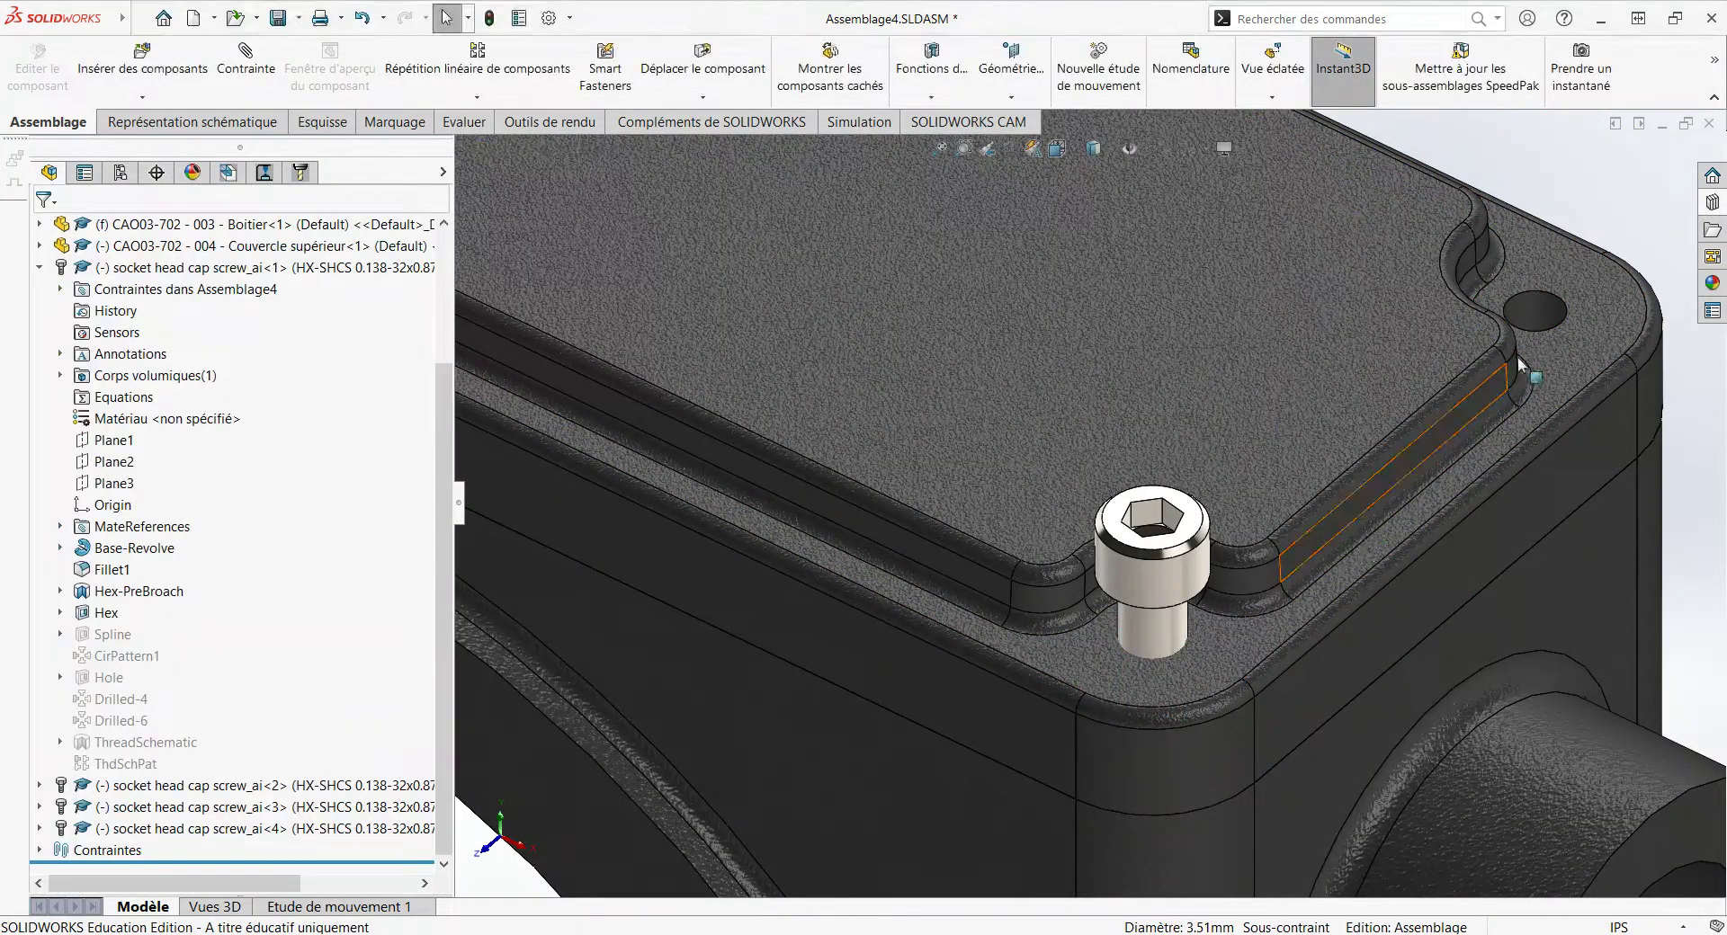
Step: Mate the fourth screw coaxial with the remaining lid corner hole
{"action": "key", "text": "Return"}
{"action": "left_click", "coordinate": [1540, 316]}
{"action": "scroll", "coordinate": [1115, 269], "scroll_direction": "up", "scroll_amount": 5}
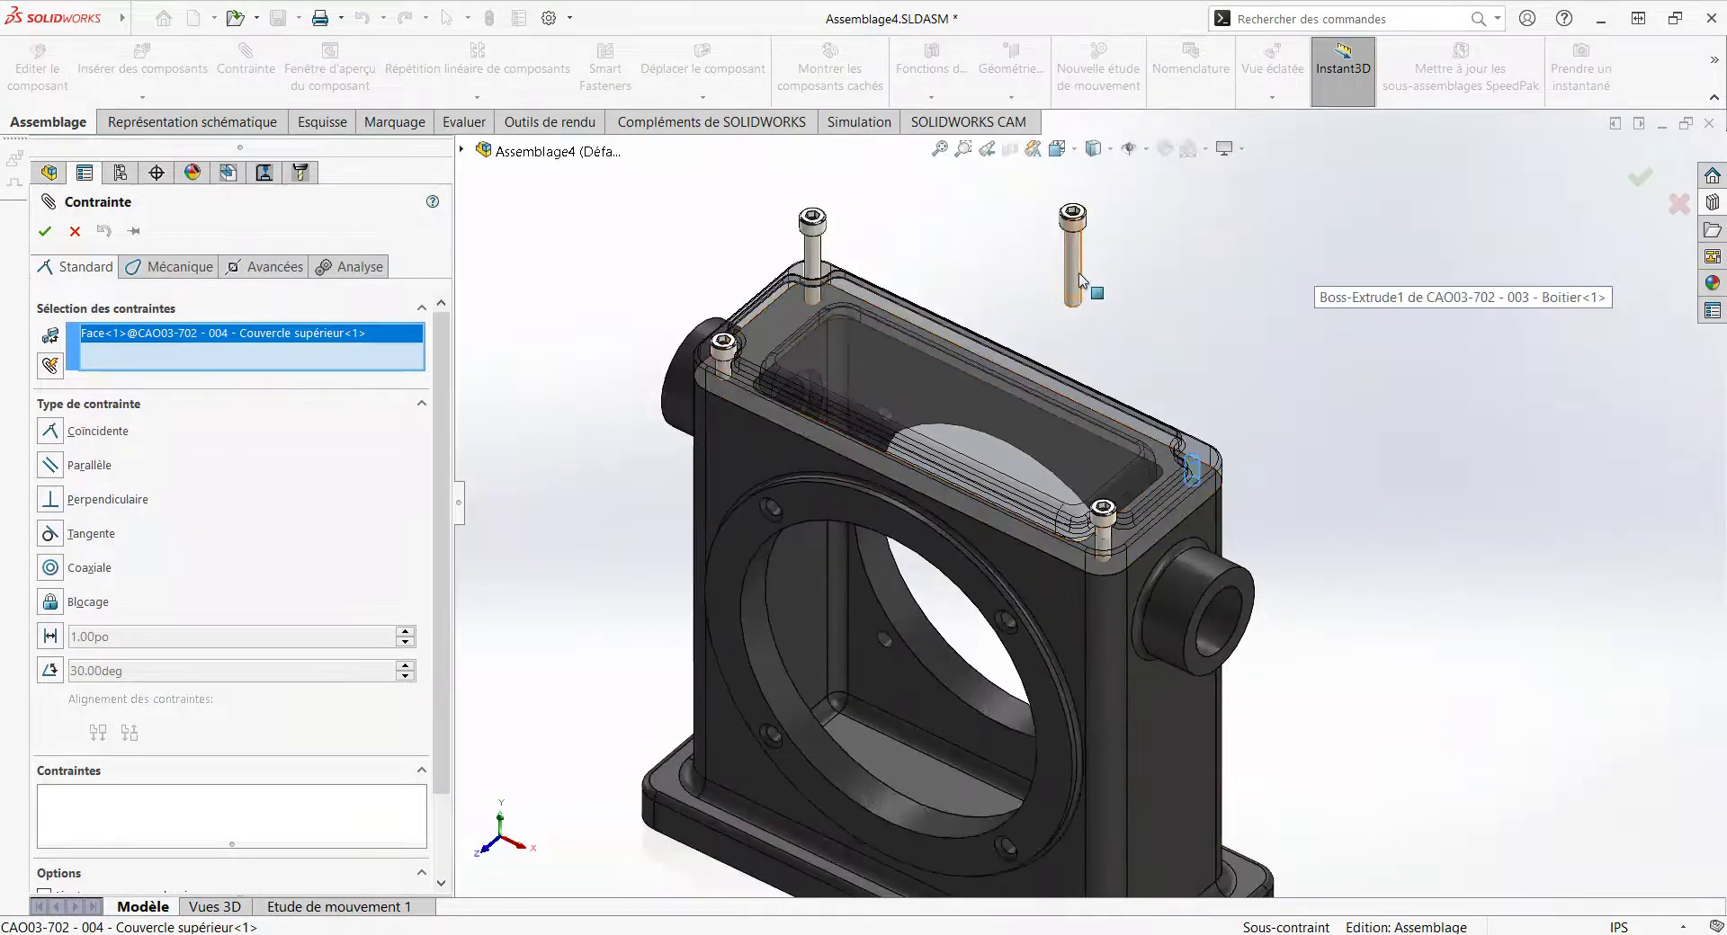
{"action": "left_click", "coordinate": [1069, 254]}
{"action": "right_click", "coordinate": [1299, 396]}
{"action": "right_click", "coordinate": [1314, 412]}
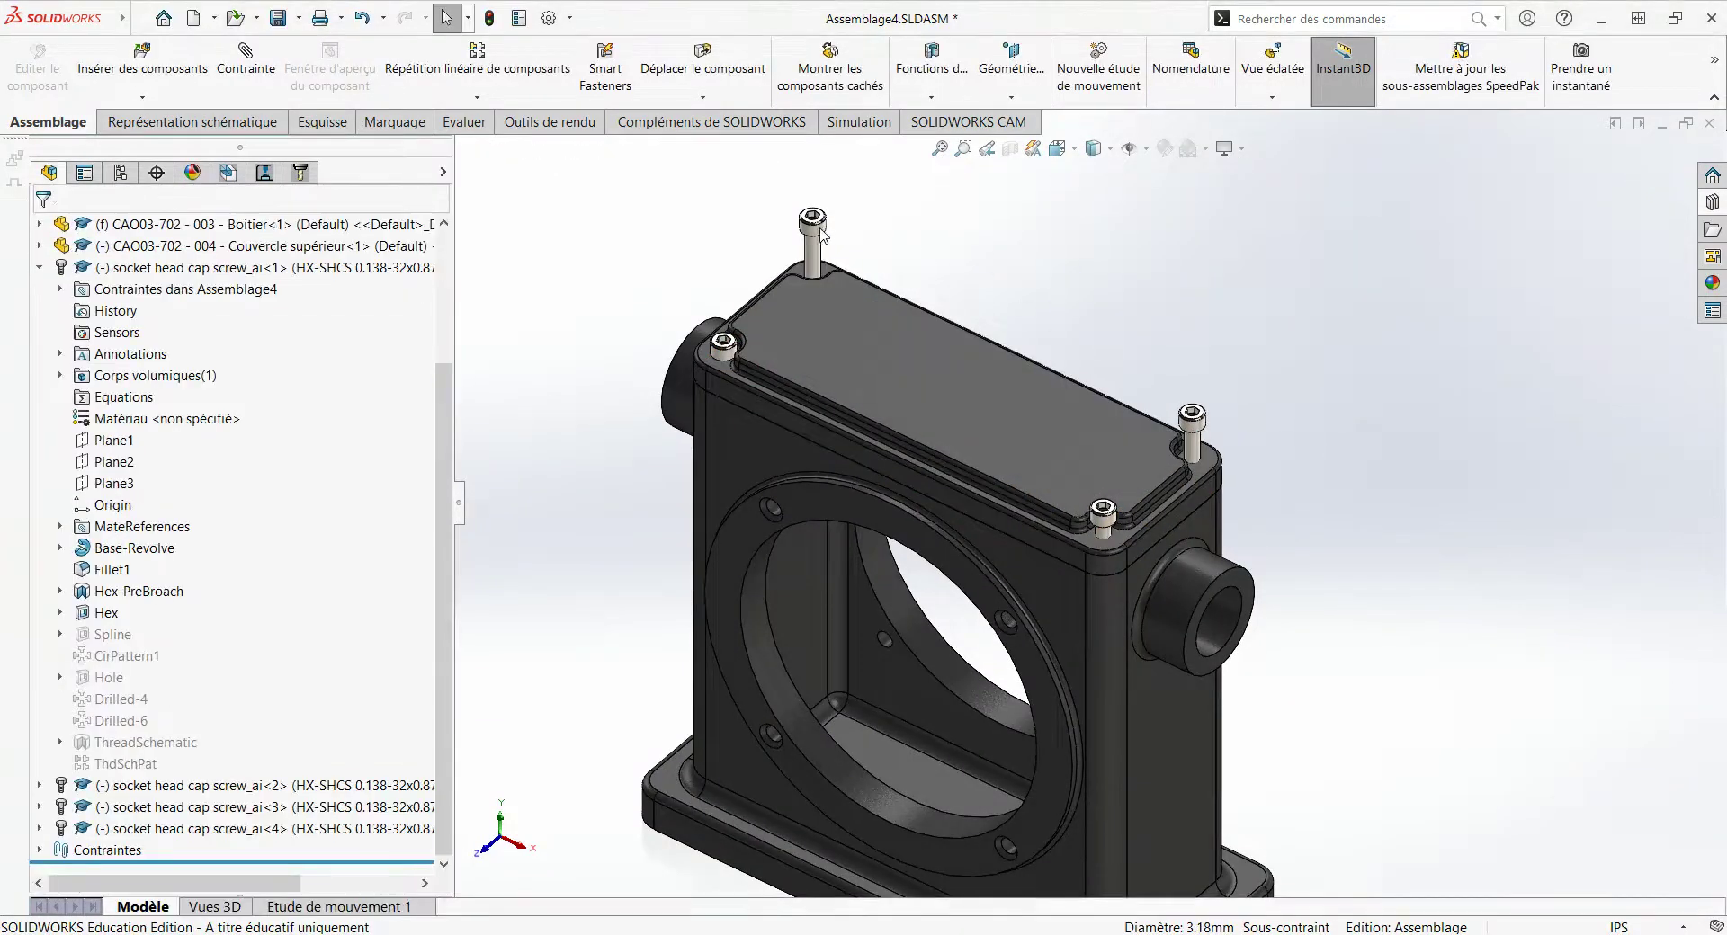
{"action": "scroll", "coordinate": [821, 236], "scroll_direction": "down", "scroll_amount": 5}
{"action": "scroll", "coordinate": [821, 236], "scroll_direction": "down", "scroll_amount": 4}
{"action": "middle_click_drag", "start_coordinate": [821, 236], "coordinate": [411, 125]}
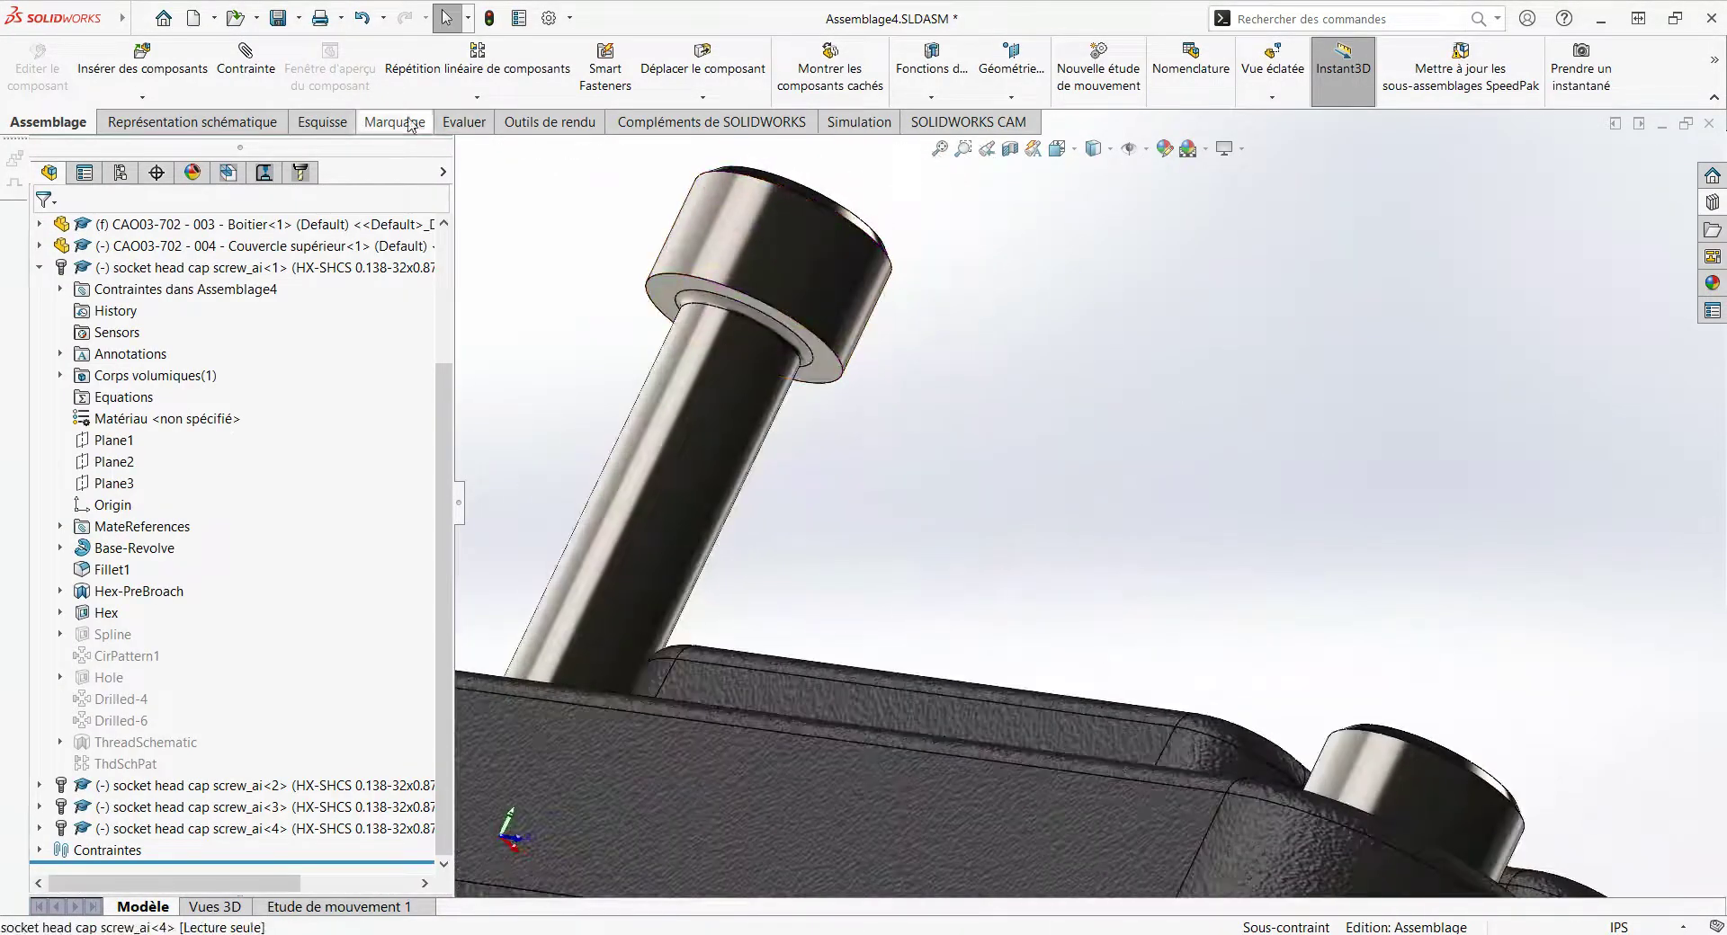
Step: Seat one new screw's head flush on the lid's top face with a coincident mate
{"action": "left_click", "coordinate": [245, 61]}
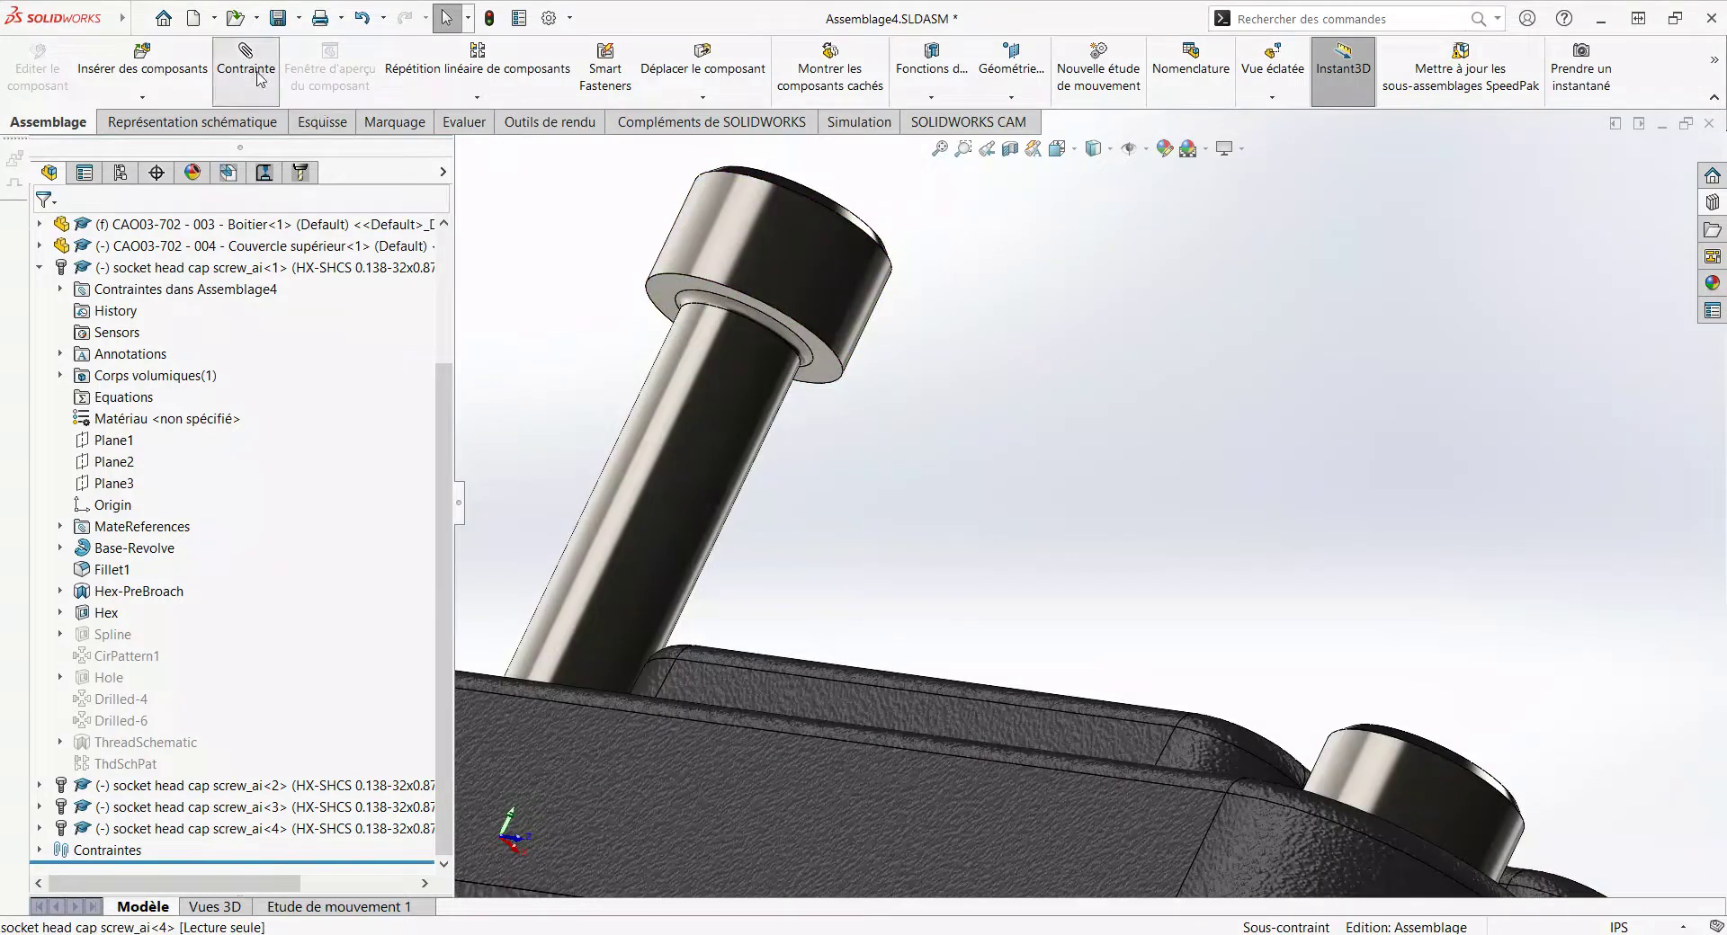
{"action": "left_click", "coordinate": [663, 290]}
{"action": "middle_click_drag", "start_coordinate": [664, 290], "coordinate": [939, 425]}
{"action": "left_click", "coordinate": [939, 424]}
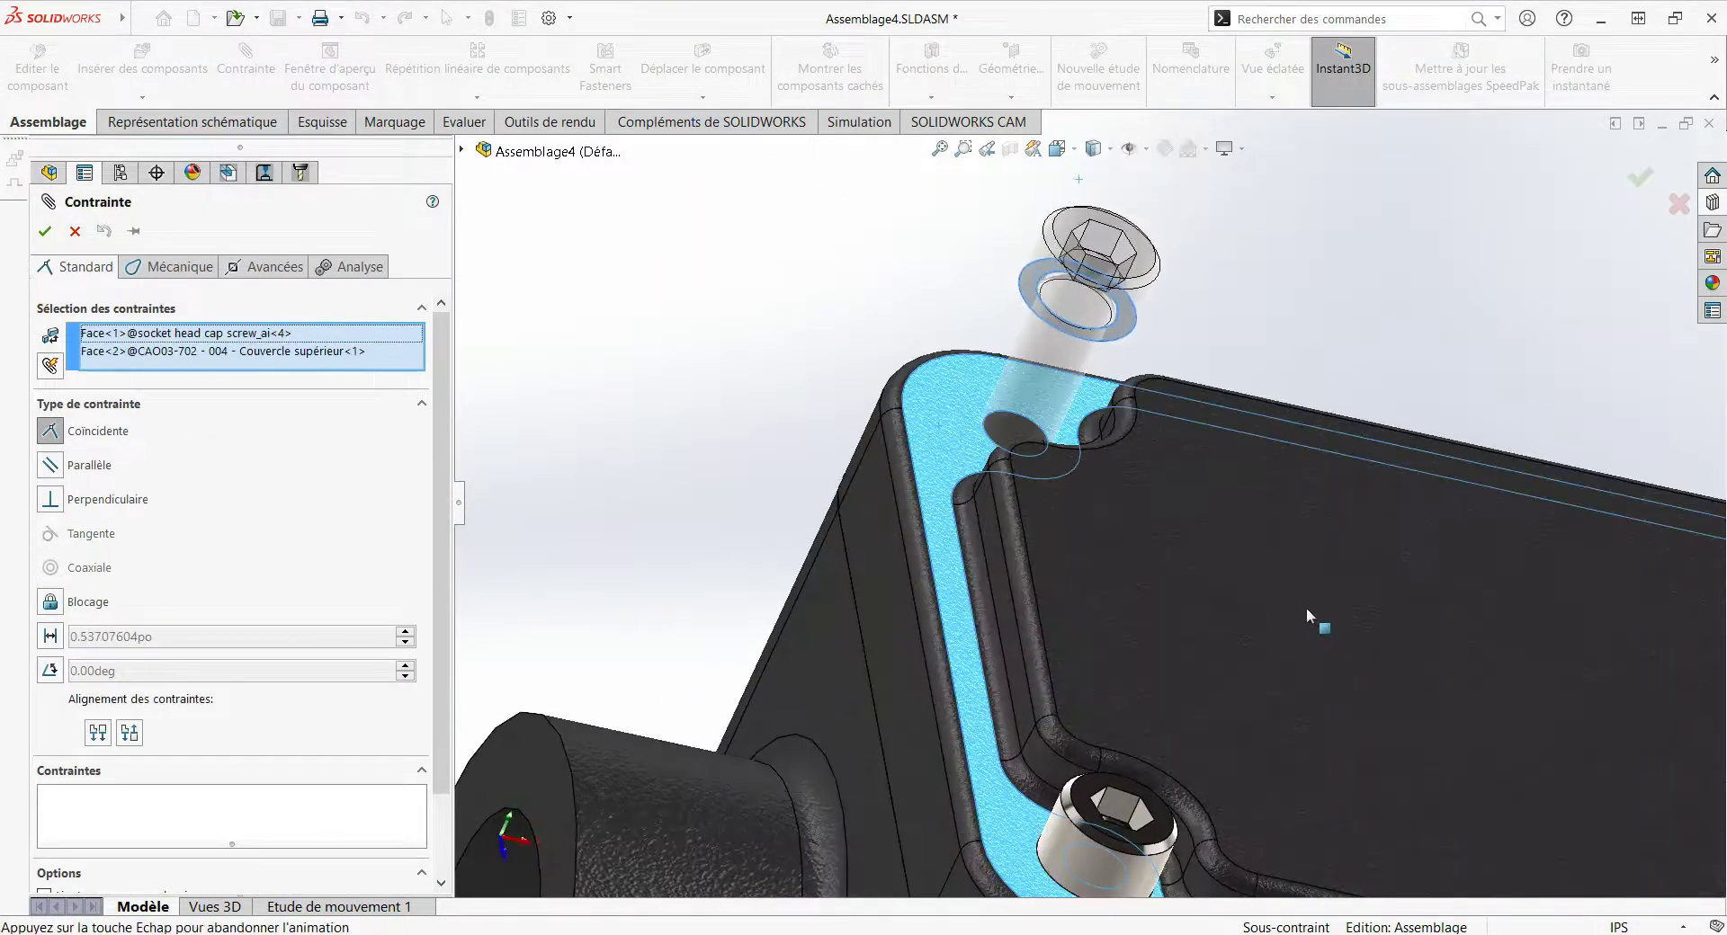
{"action": "left_click", "coordinate": [1466, 610]}
{"action": "key", "text": "Return"}
{"action": "scroll", "coordinate": [1504, 617], "scroll_direction": "up", "scroll_amount": 5}
{"action": "scroll", "coordinate": [1505, 618], "scroll_direction": "down", "scroll_amount": 3}
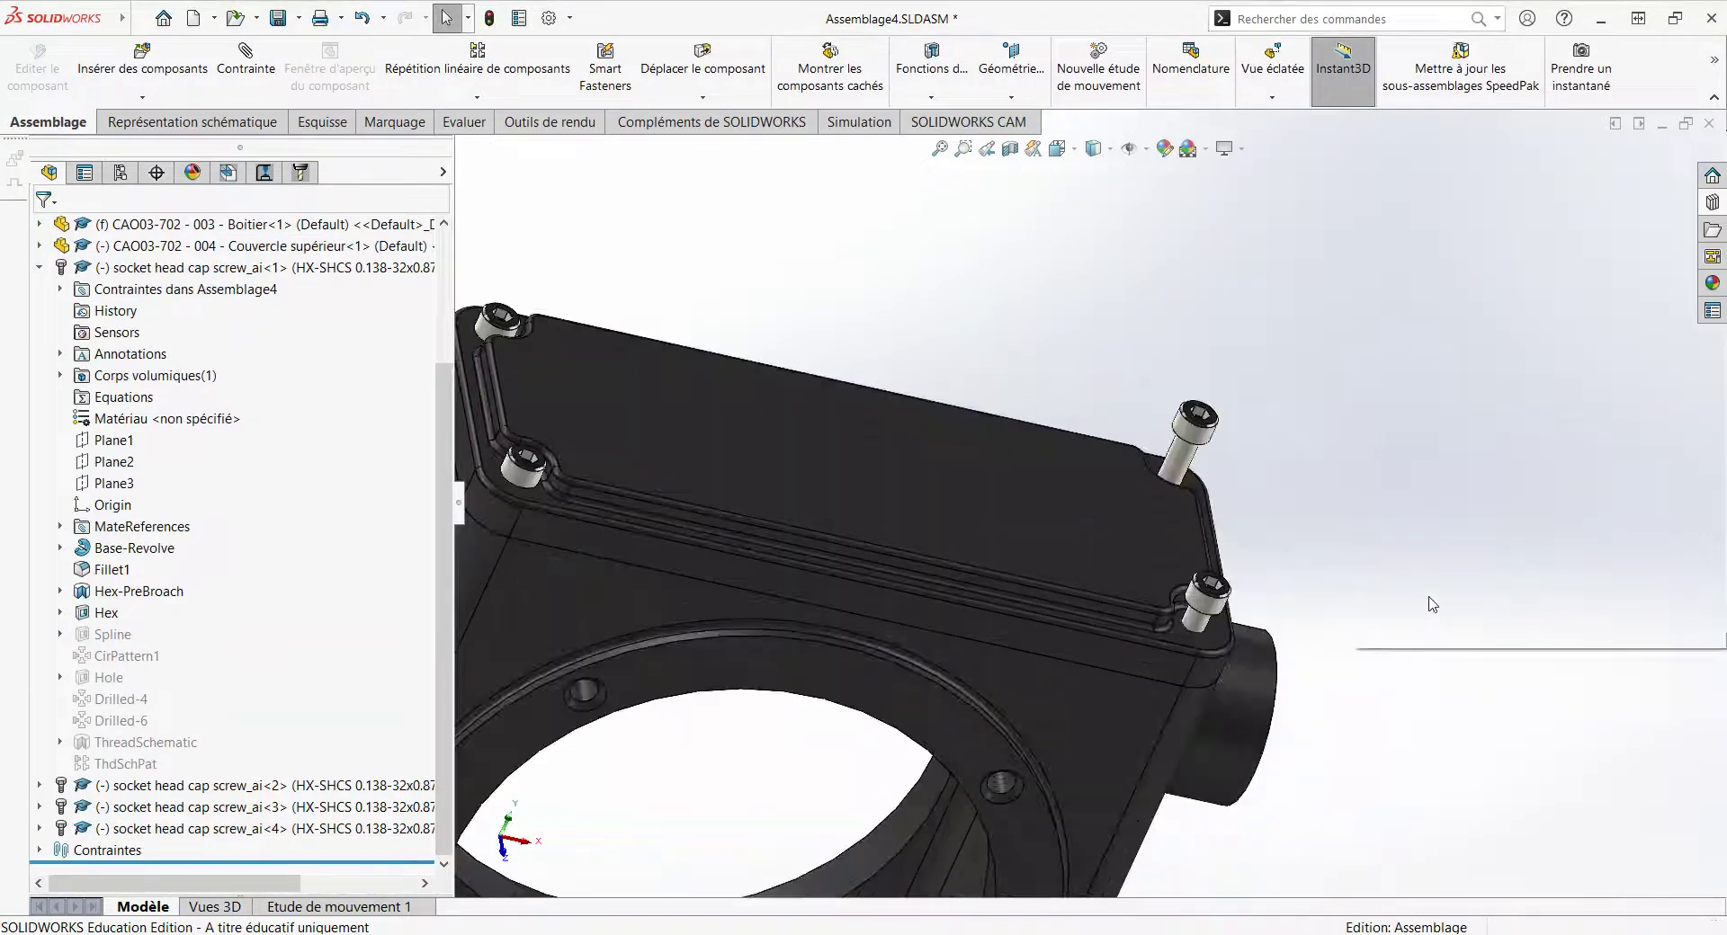
{"action": "key", "text": "ctrl+5"}
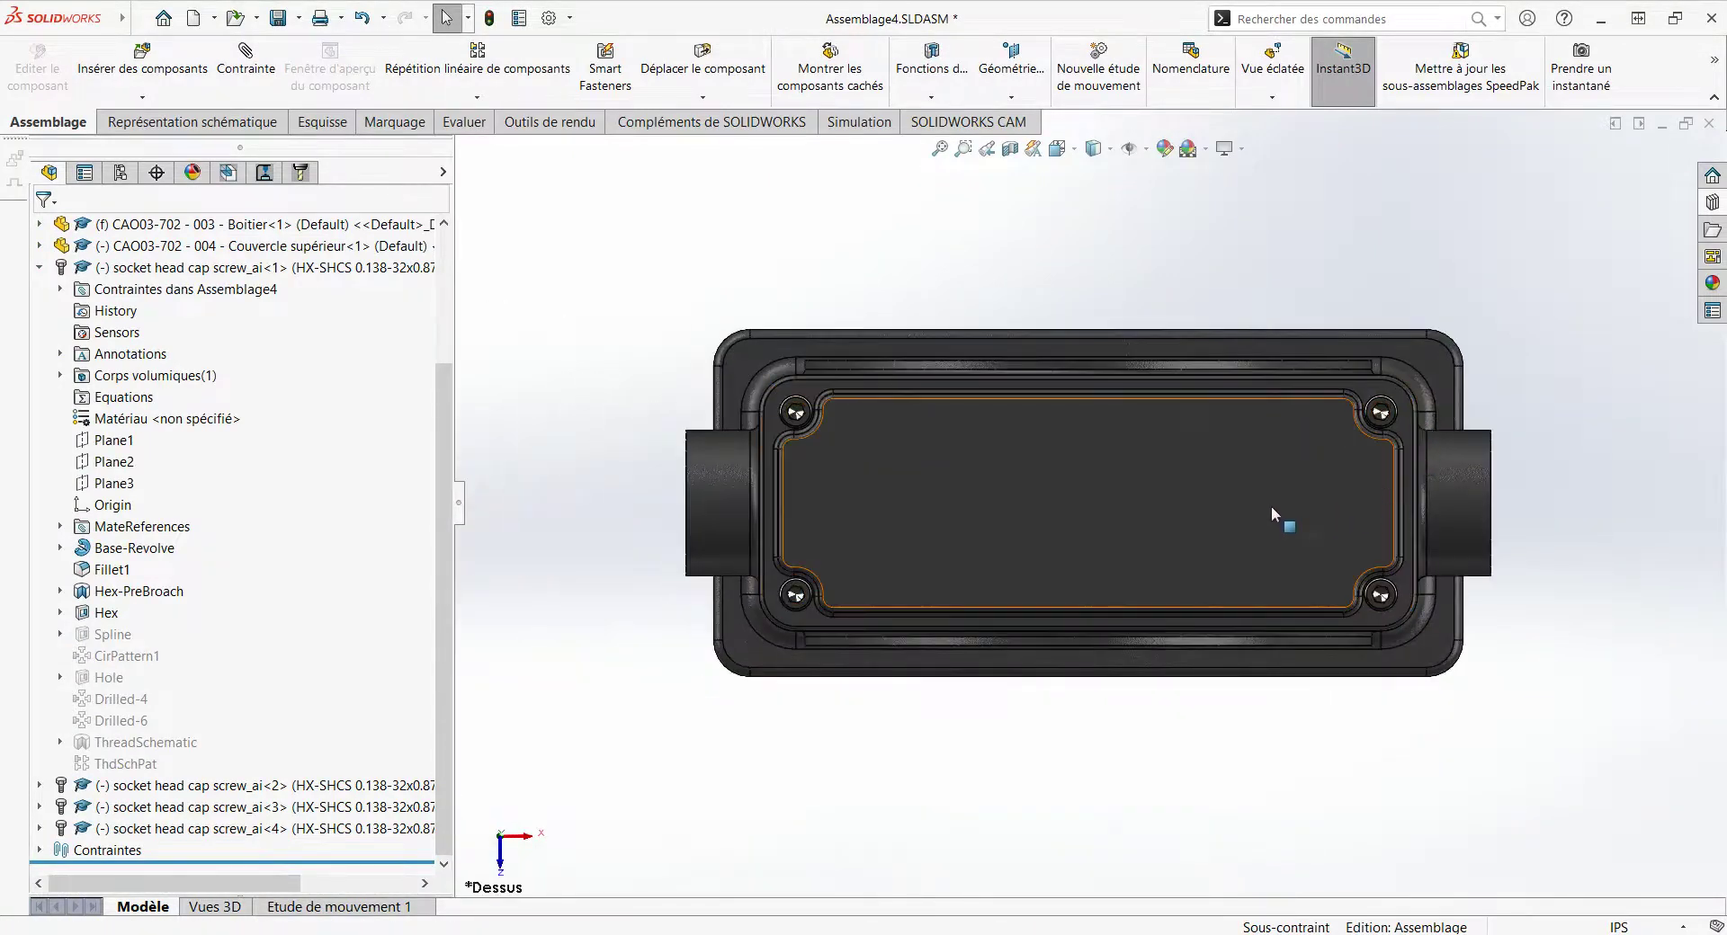
{"action": "mouse_move", "coordinate": [1271, 505]}
{"action": "middle_mouse_down"}
{"action": "mouse_move", "coordinate": [1208, 251]}
{"action": "mouse_move", "coordinate": [915, 352]}
{"action": "middle_mouse_up"}
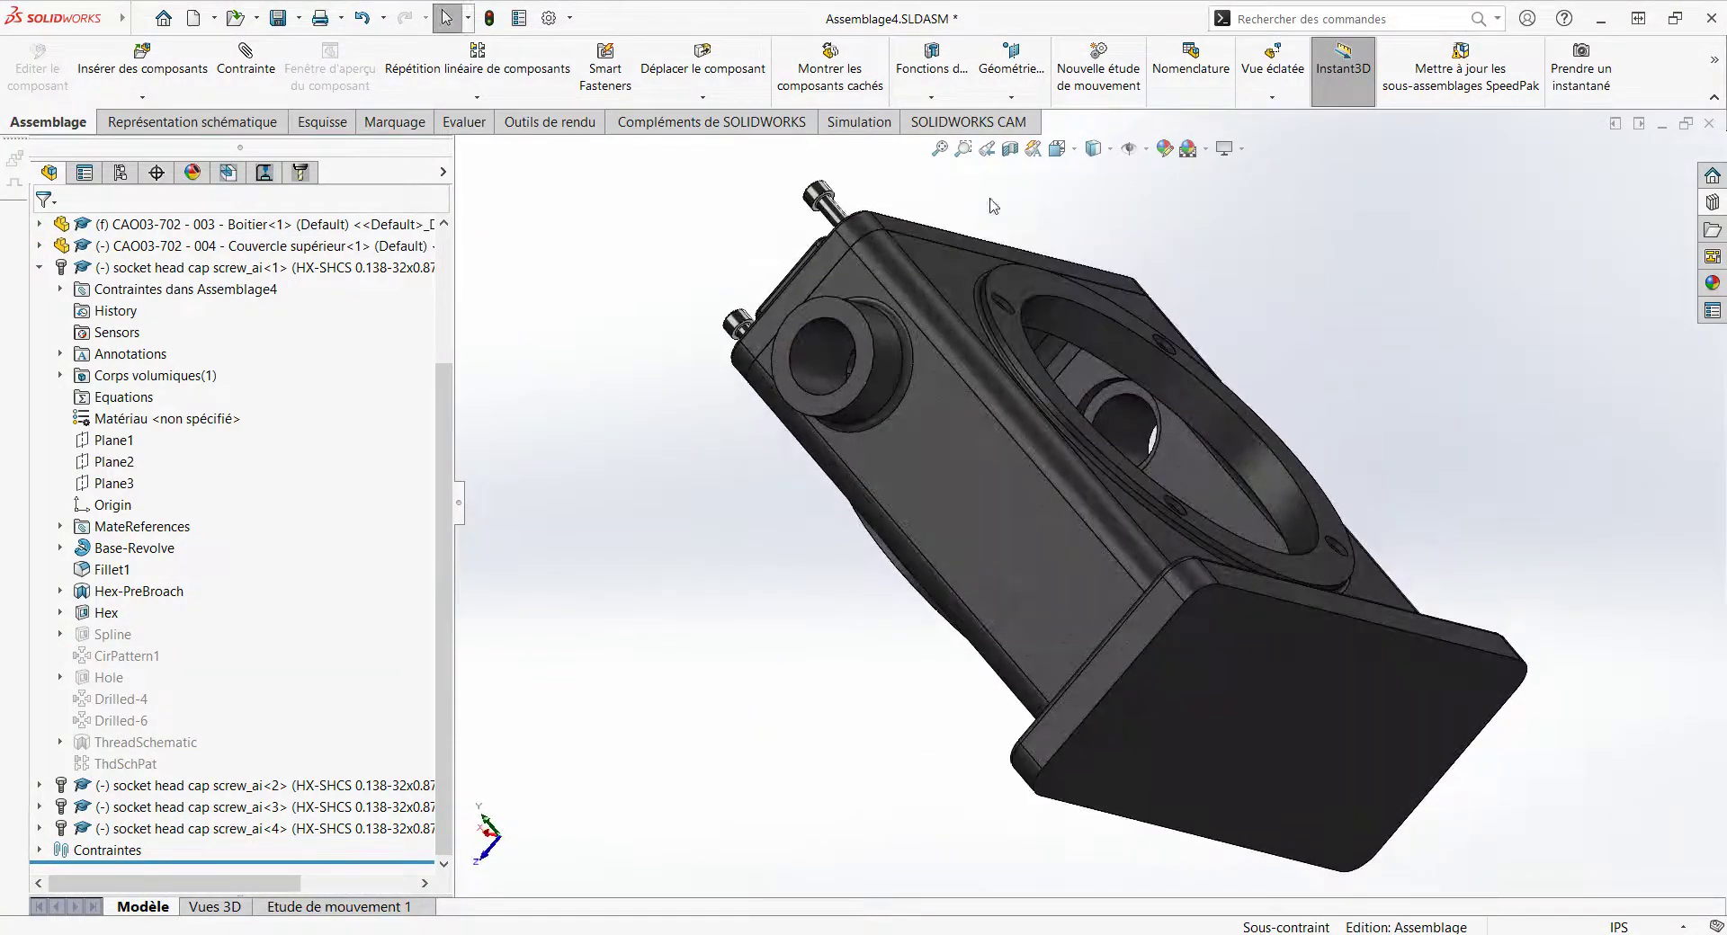
{"action": "scroll", "coordinate": [916, 353], "scroll_direction": "down", "scroll_amount": 3}
{"action": "scroll", "coordinate": [915, 352], "scroll_direction": "down", "scroll_amount": 3}
Step: Seat the second screw's head flush on the lid with a coincident mate
{"action": "left_click", "coordinate": [246, 58]}
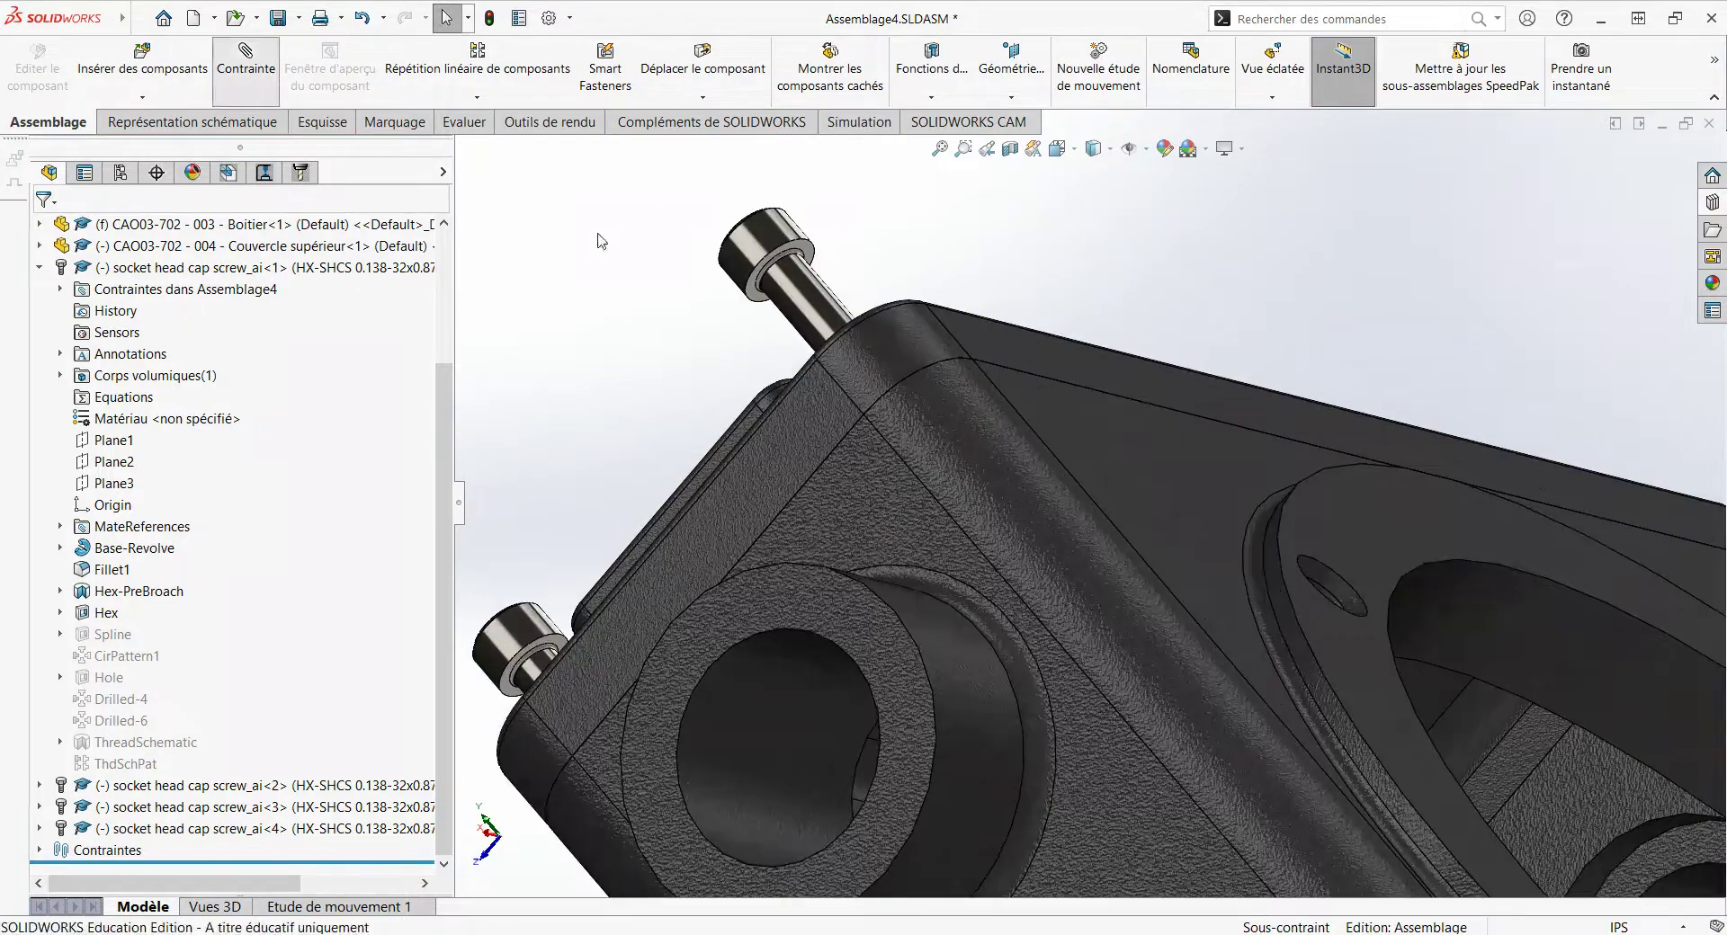
{"action": "scroll", "coordinate": [850, 263], "scroll_direction": "down", "scroll_amount": 5}
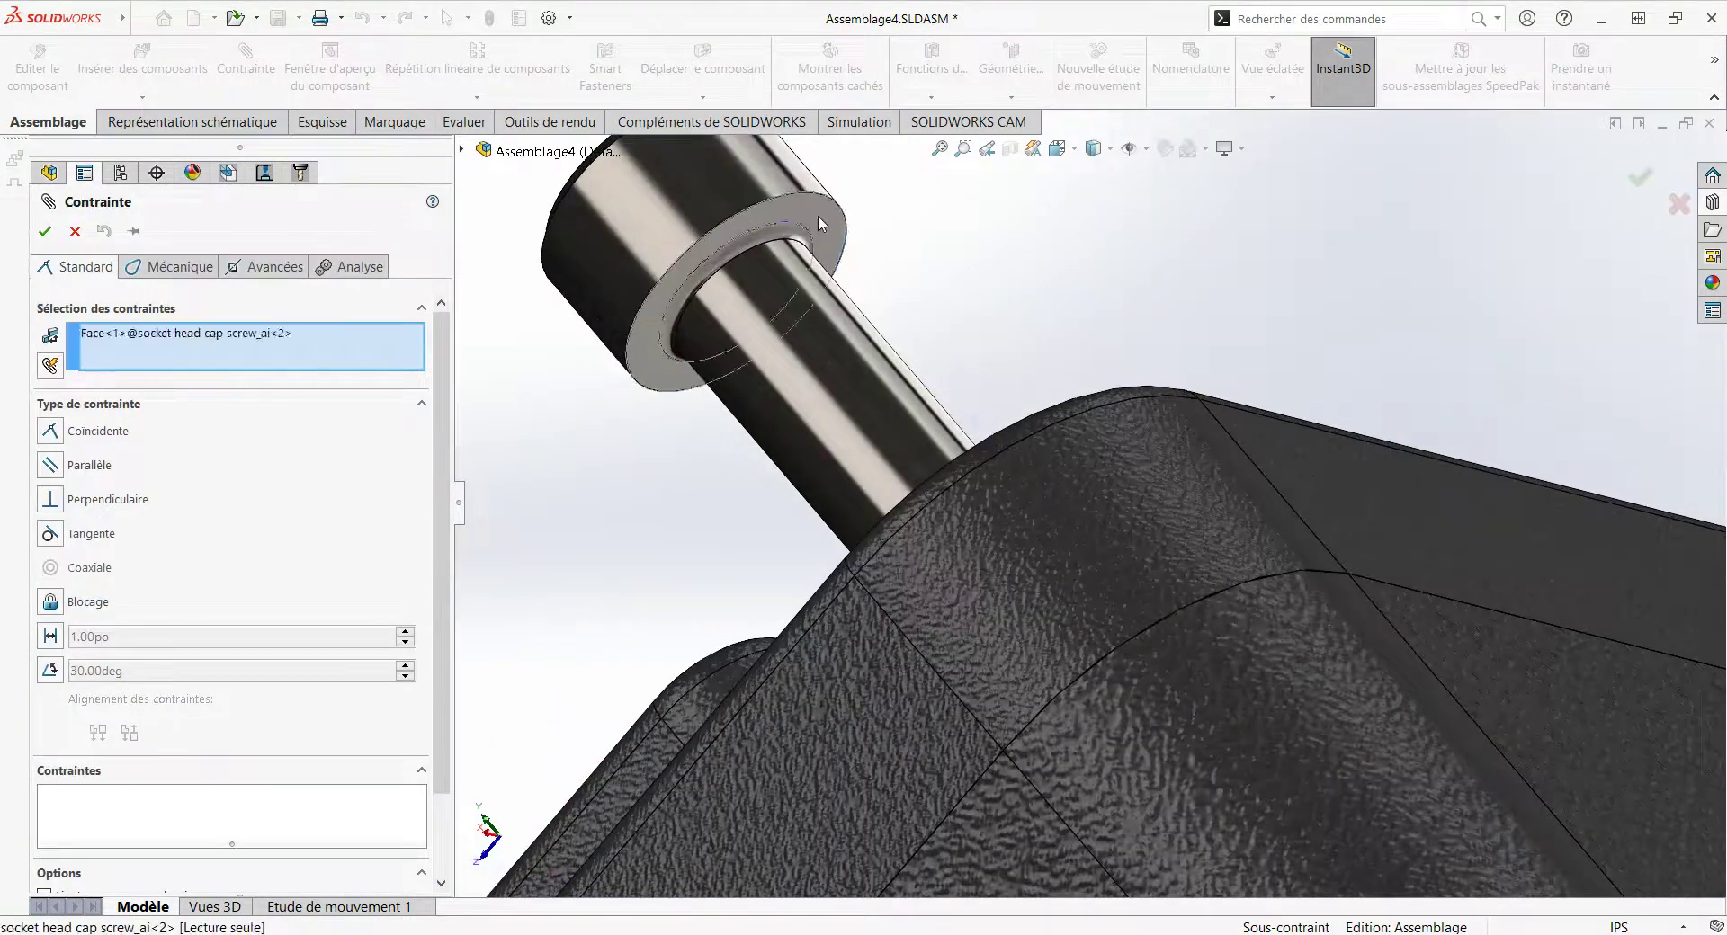
{"action": "left_click", "coordinate": [818, 214]}
{"action": "scroll", "coordinate": [1006, 368], "scroll_direction": "up", "scroll_amount": 3}
{"action": "left_click", "coordinate": [1104, 428]}
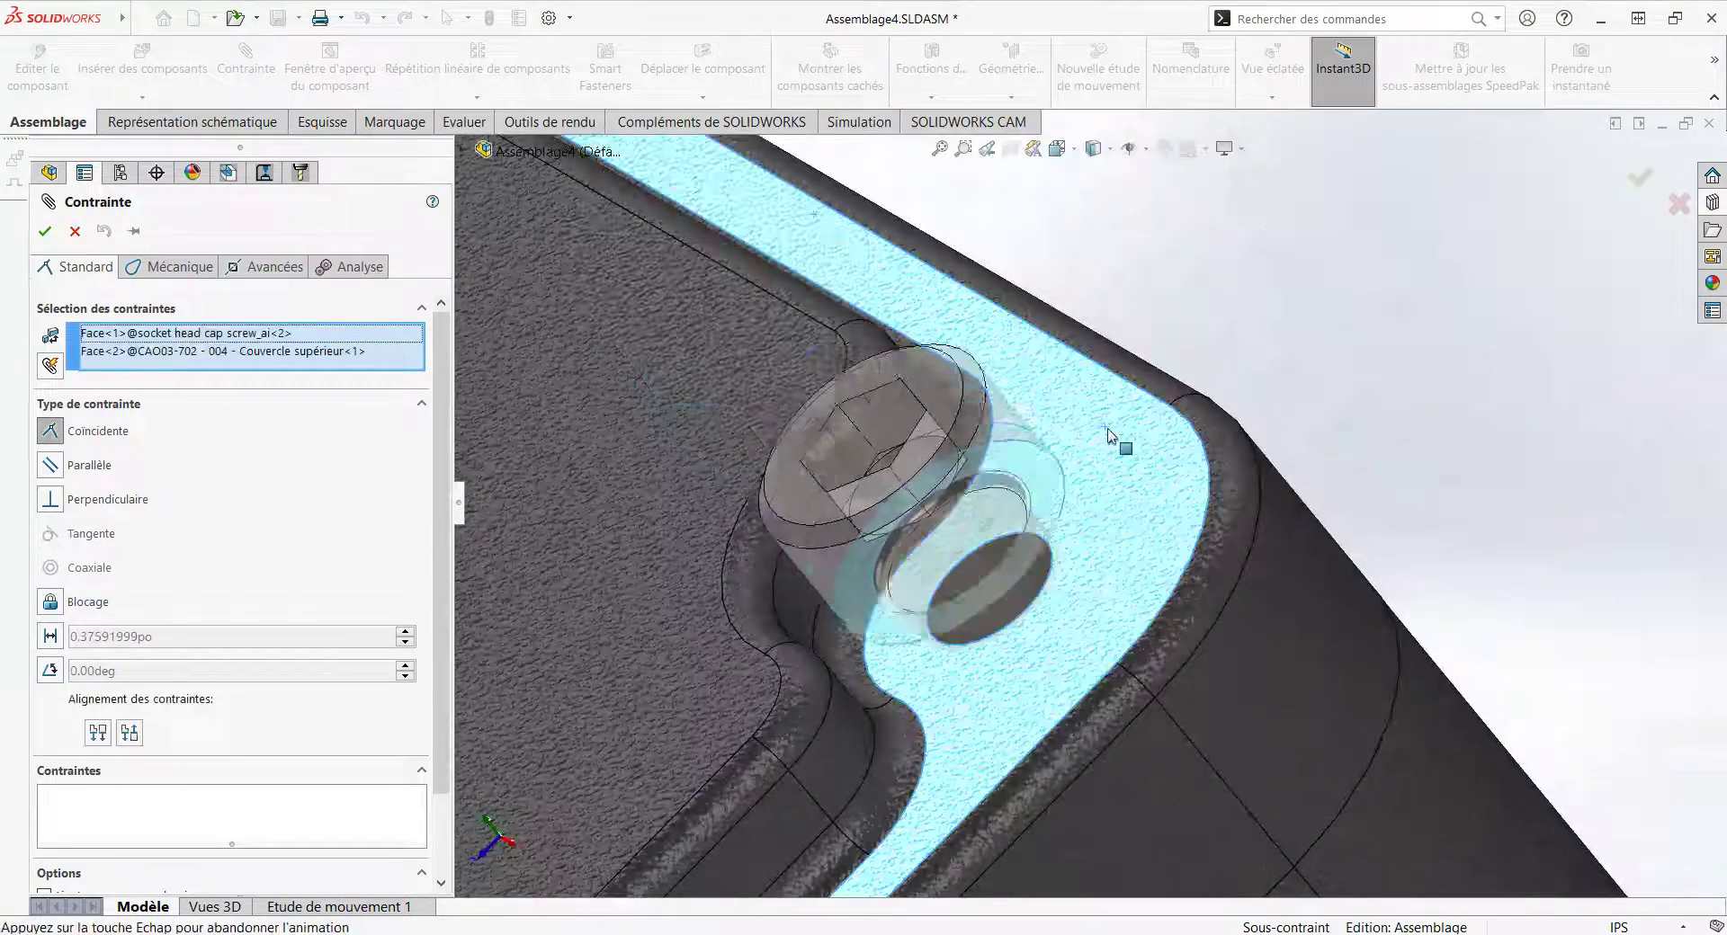
{"action": "right_click", "coordinate": [1108, 430]}
{"action": "scroll", "coordinate": [1061, 445], "scroll_direction": "up", "scroll_amount": 3}
{"action": "scroll", "coordinate": [1012, 463], "scroll_direction": "down", "scroll_amount": 3}
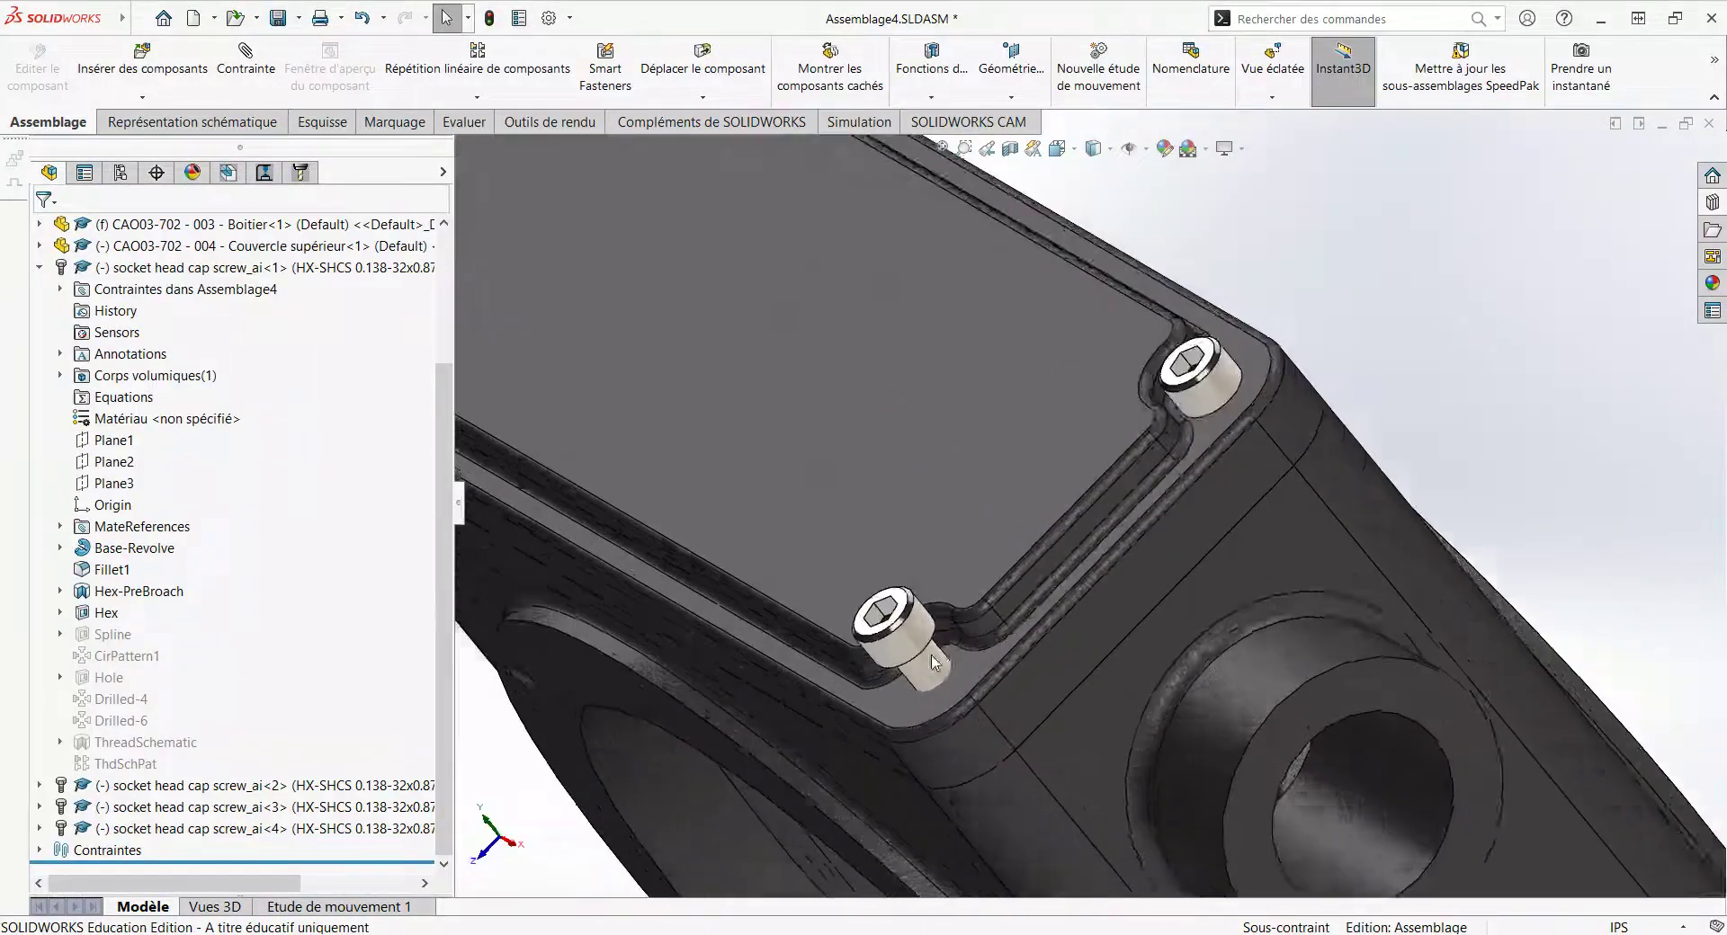
{"action": "scroll", "coordinate": [993, 673], "scroll_direction": "down", "scroll_amount": 2}
Step: Seat the last screw's head on the top cover and return to the isometric view
{"action": "key", "text": "Return"}
{"action": "scroll", "coordinate": [1002, 666], "scroll_direction": "down", "scroll_amount": 2}
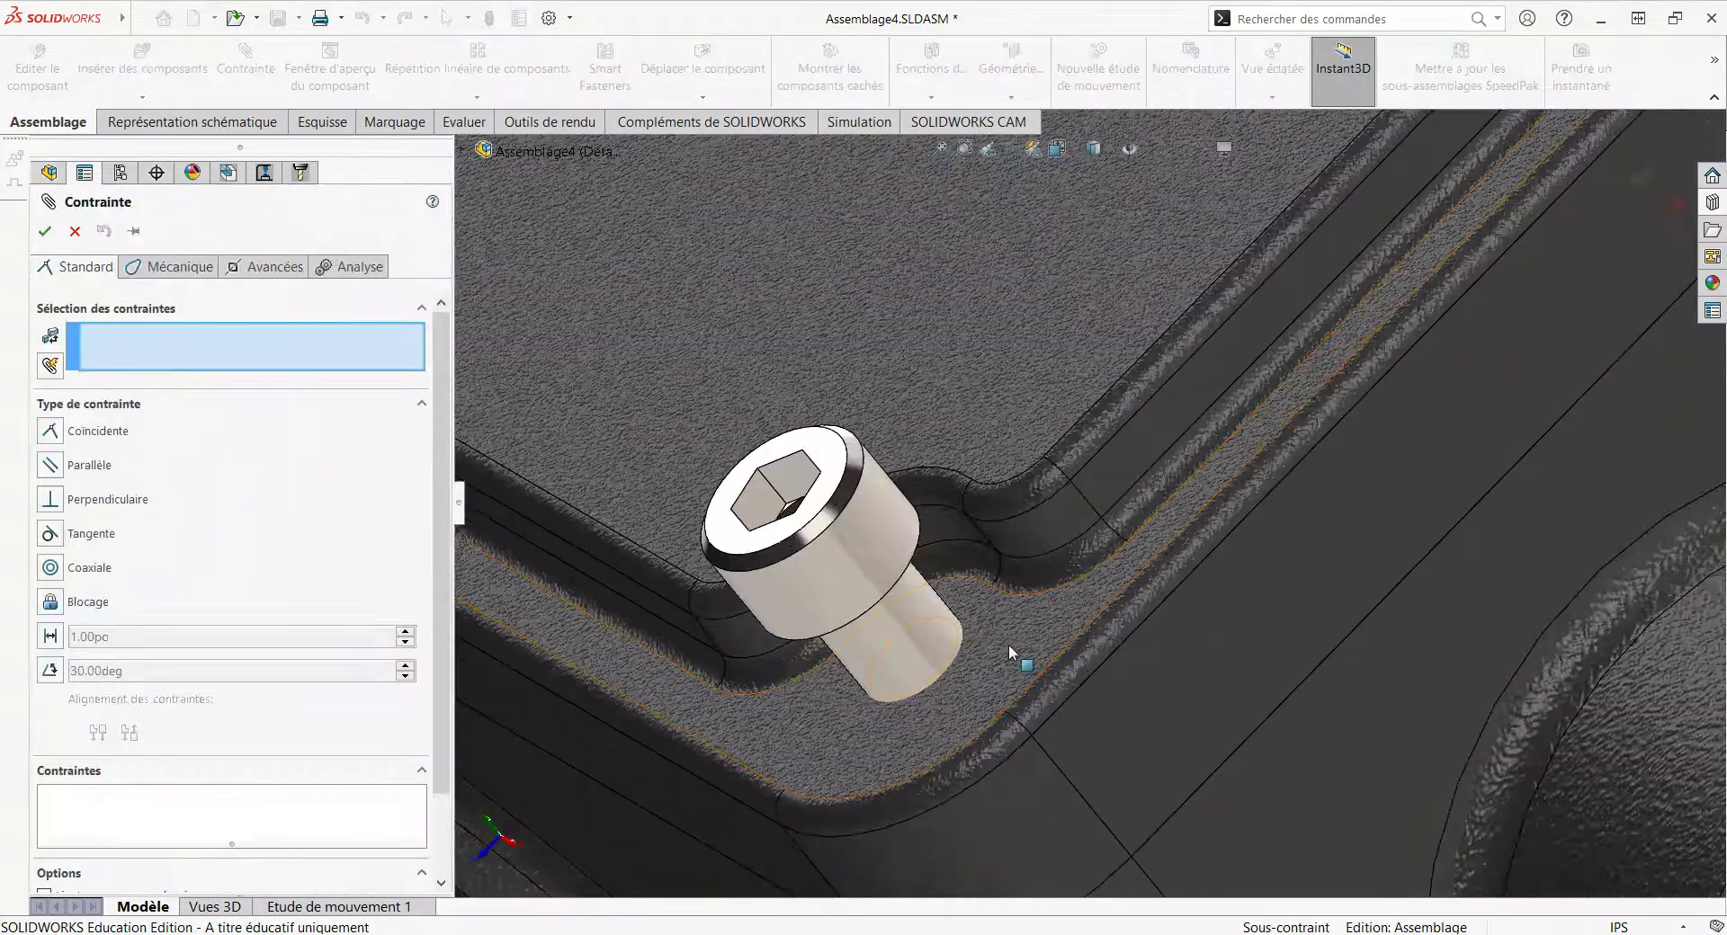
{"action": "left_click", "coordinate": [1007, 644]}
{"action": "middle_click_drag", "start_coordinate": [1007, 644], "coordinate": [954, 576]}
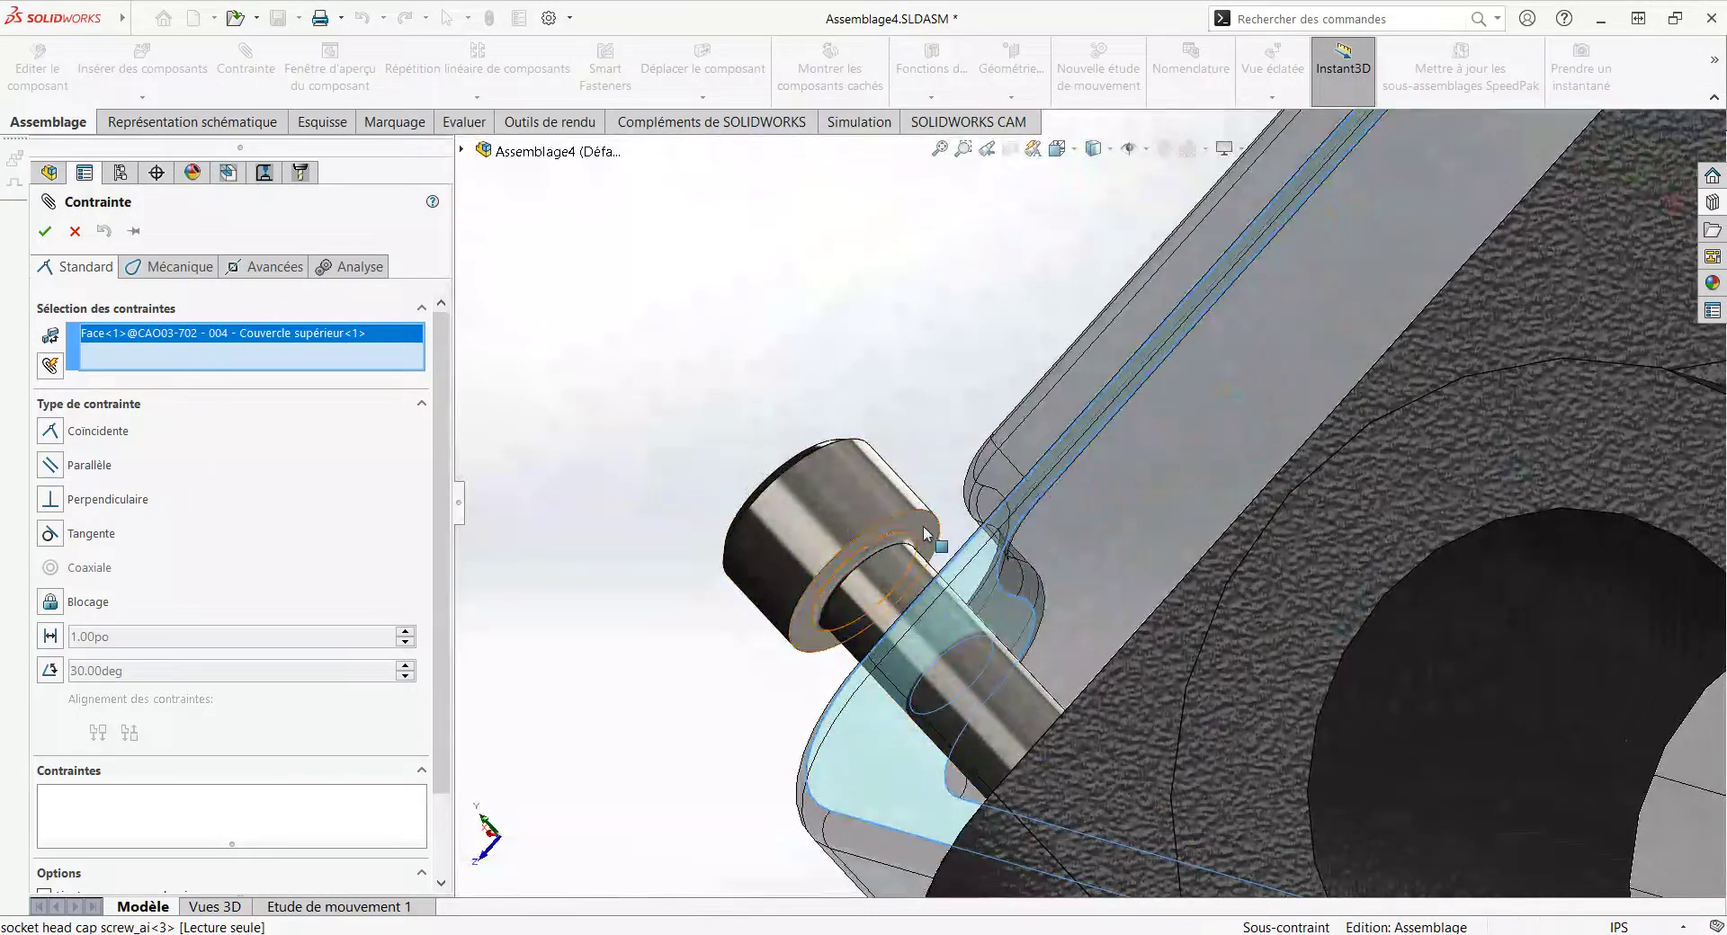
{"action": "left_click", "coordinate": [927, 533]}
{"action": "key", "text": "Return"}
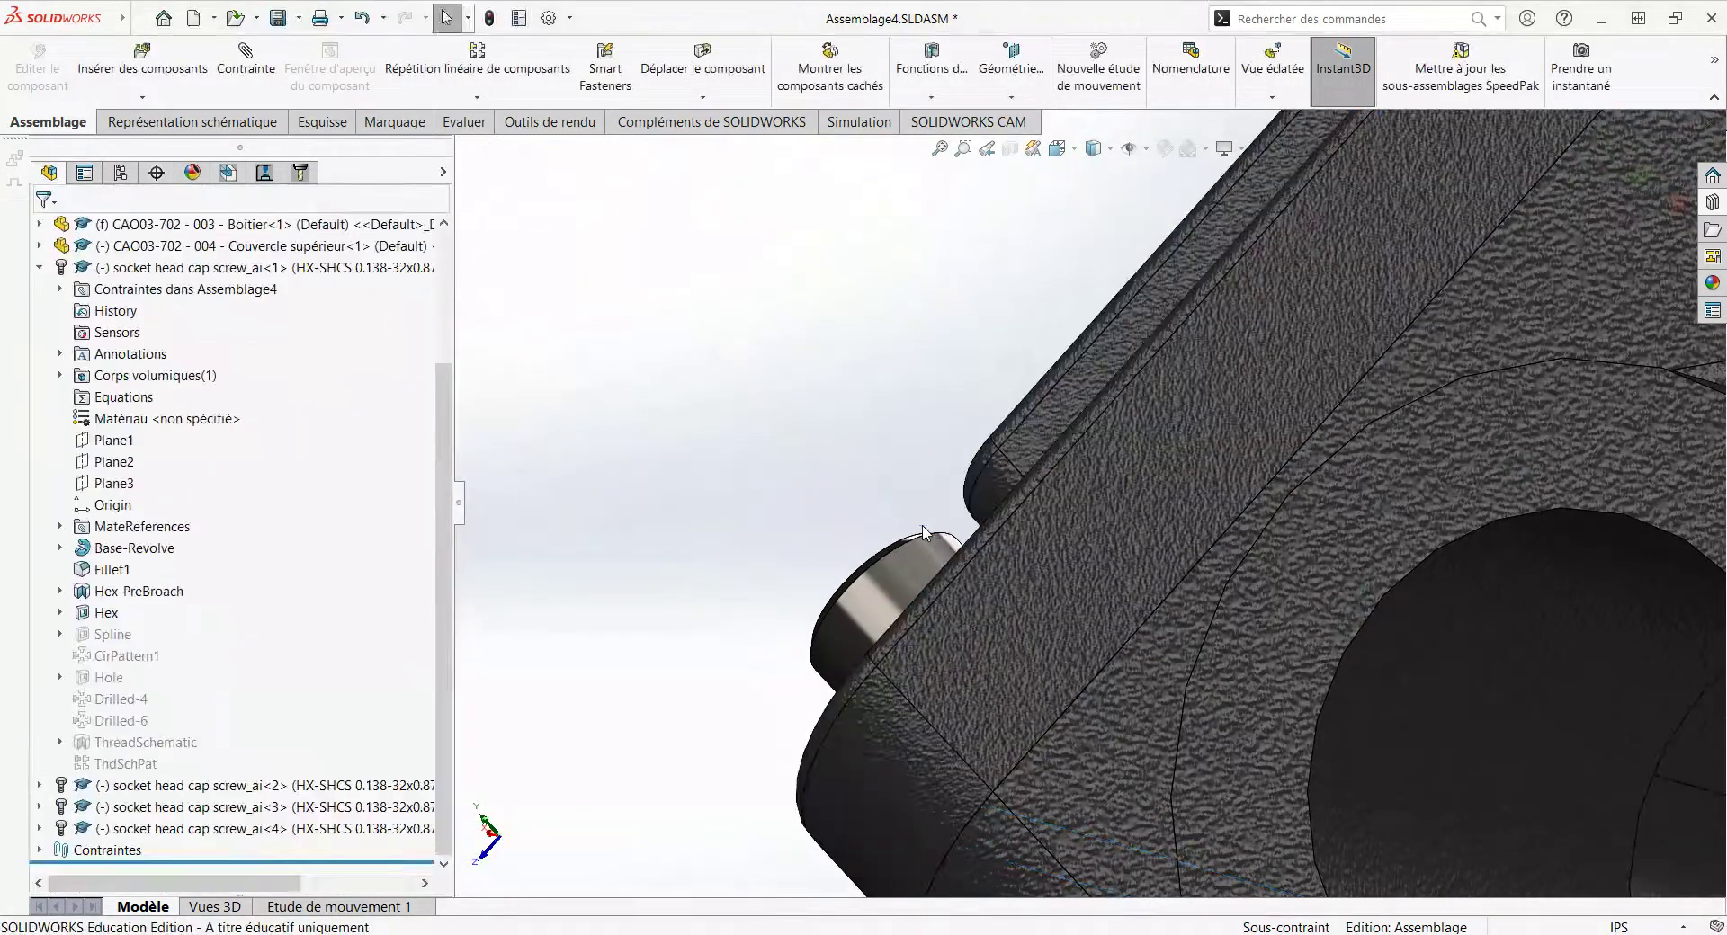
{"action": "key", "text": "ctrl+7"}
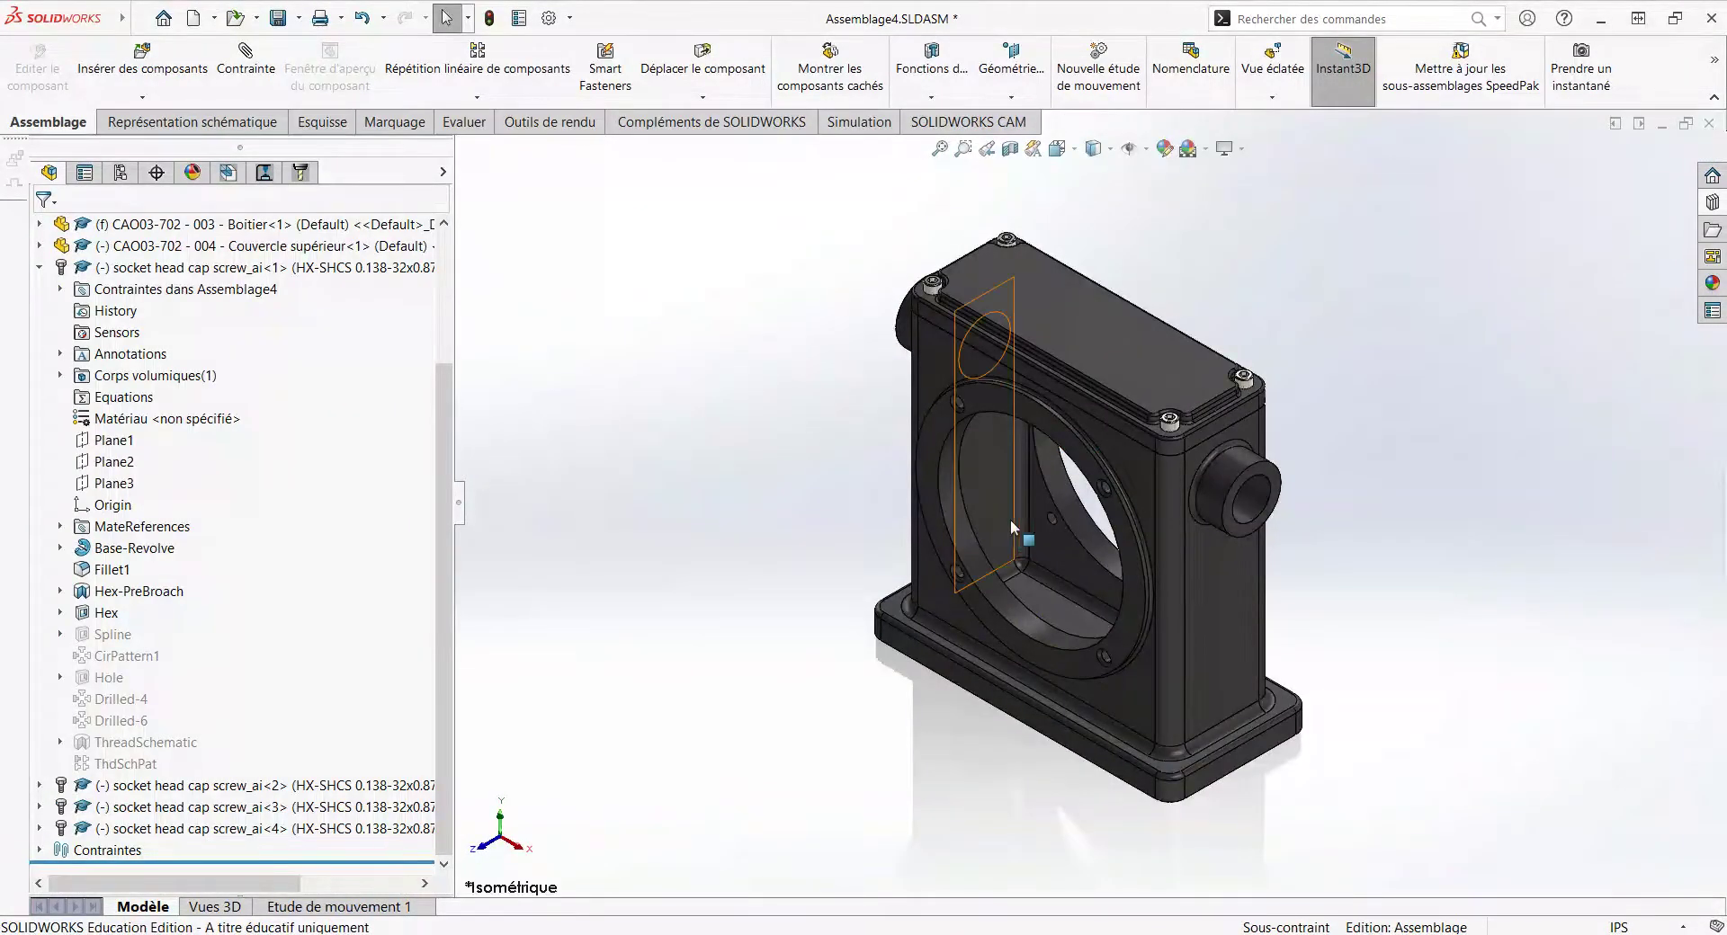
Step: Reveal the tree's visibility columns and toggle Couvercle supérieur off and back on to check the screws
{"action": "scroll", "coordinate": [1142, 394], "scroll_direction": "down", "scroll_amount": 2}
{"action": "mouse_move", "coordinate": [1142, 394]}
{"action": "middle_mouse_down"}
{"action": "mouse_move", "coordinate": [1343, 525]}
{"action": "mouse_move", "coordinate": [1022, 489]}
{"action": "middle_mouse_up"}
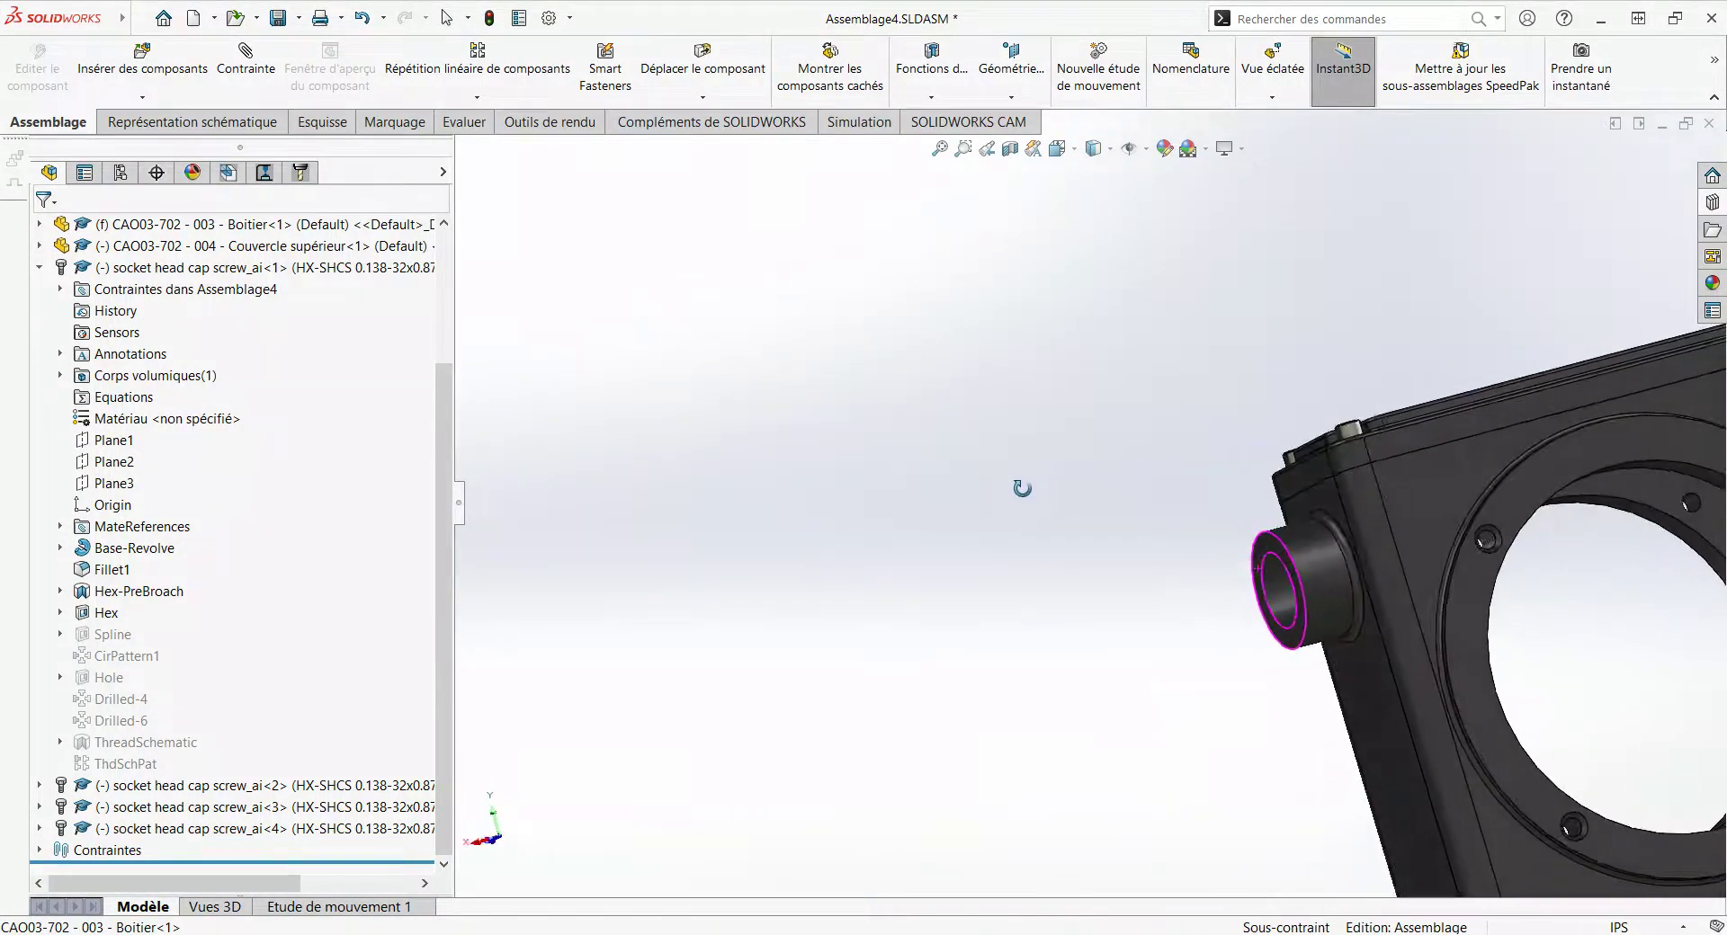
{"action": "middle_click_drag", "start_coordinate": [1260, 572], "coordinate": [794, 469]}
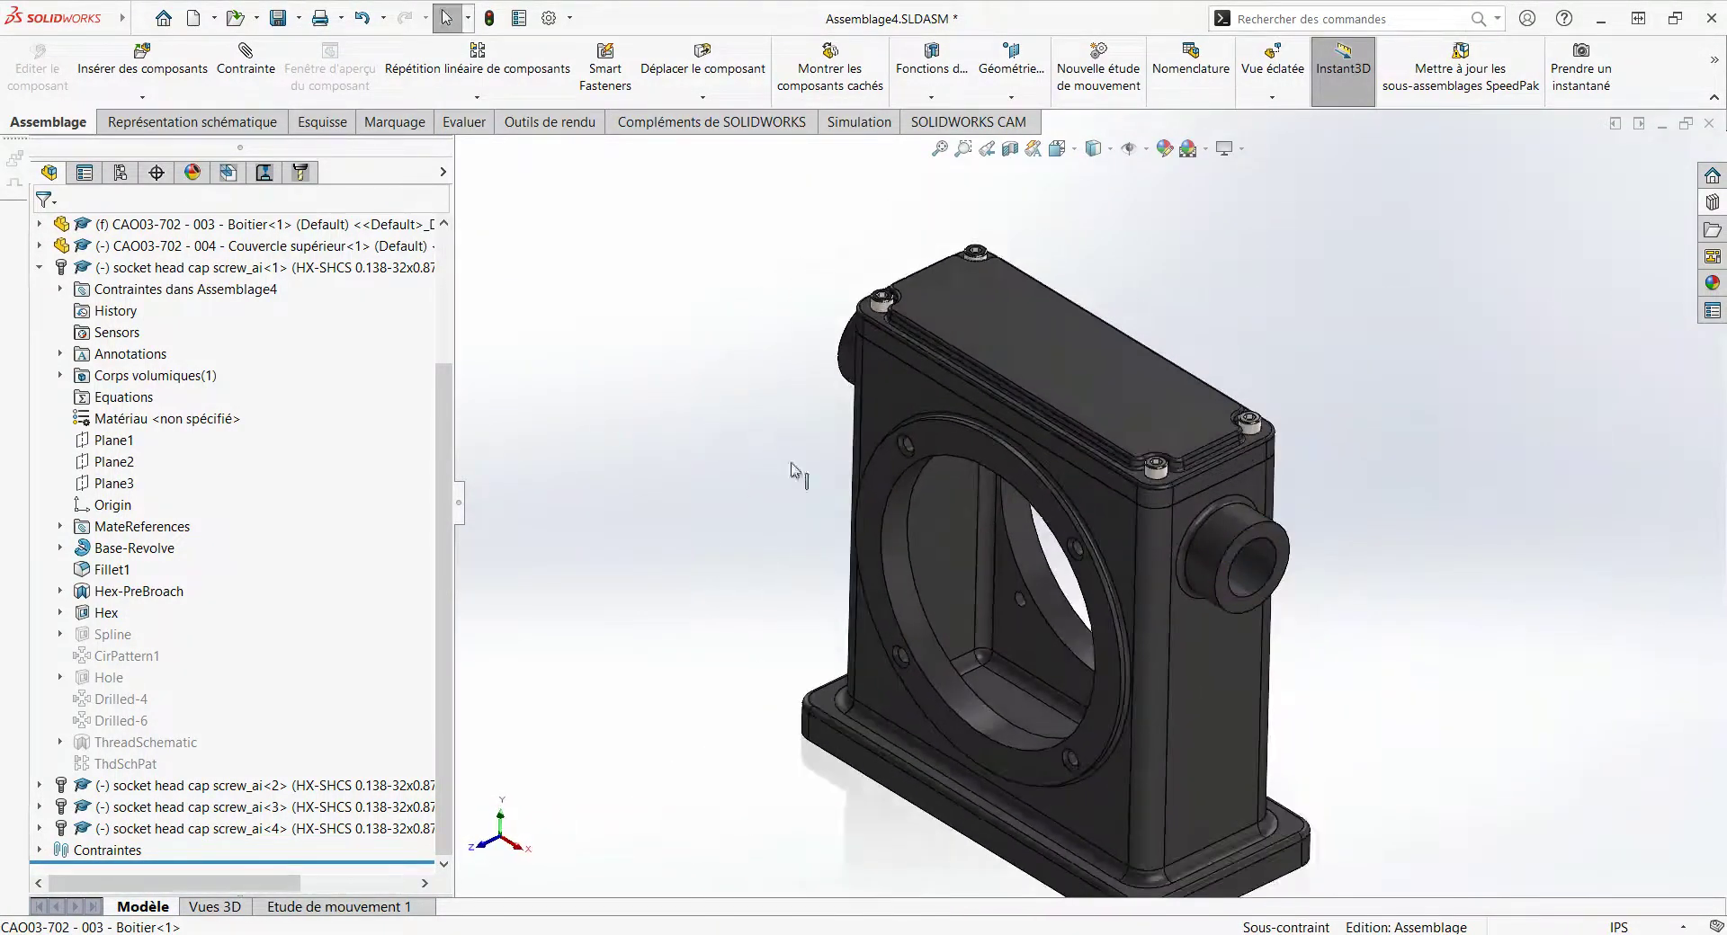
{"action": "left_click", "coordinate": [39, 269]}
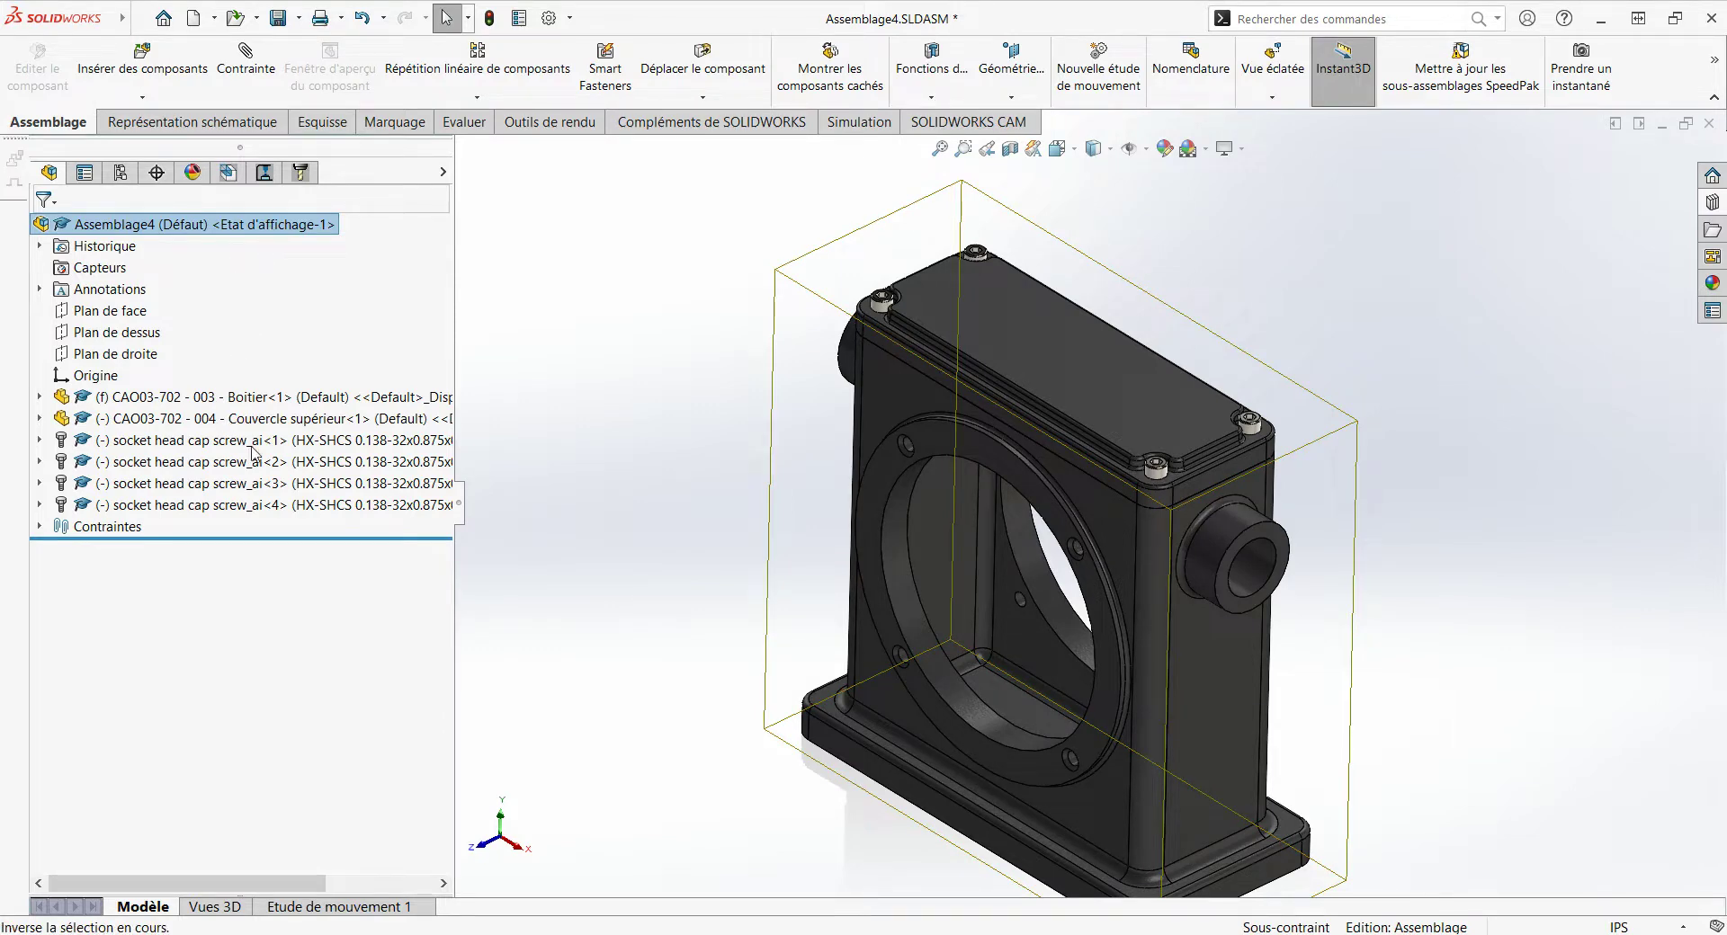
{"action": "left_click", "coordinate": [443, 172]}
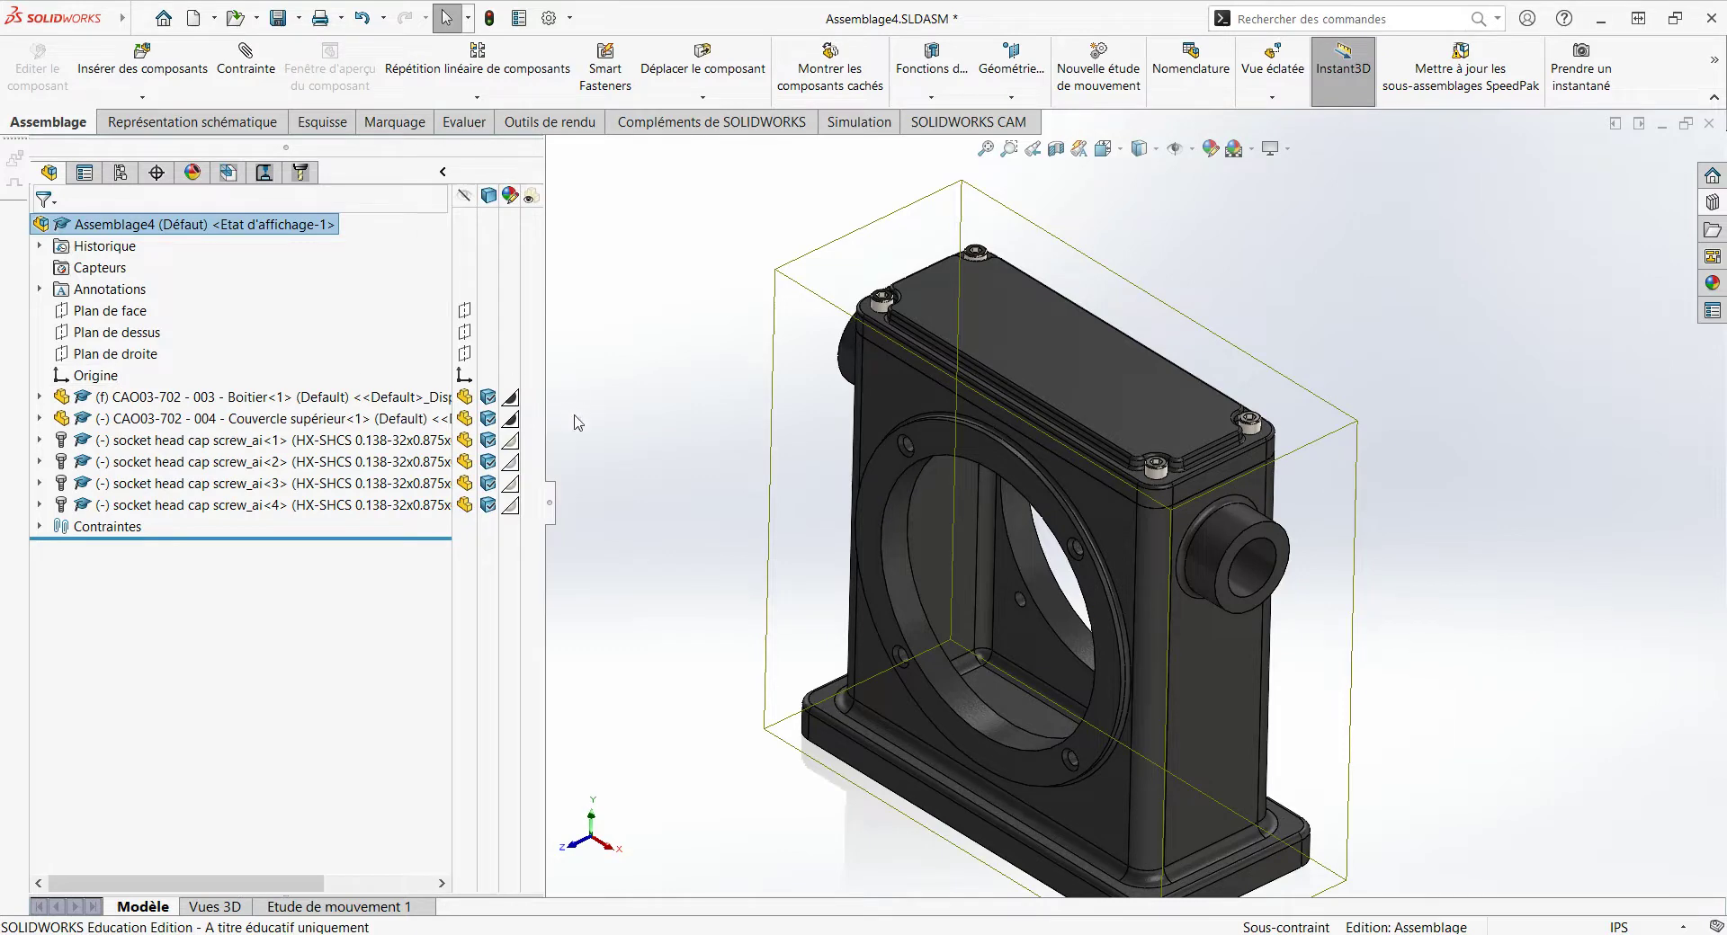
{"action": "left_click", "coordinate": [465, 420]}
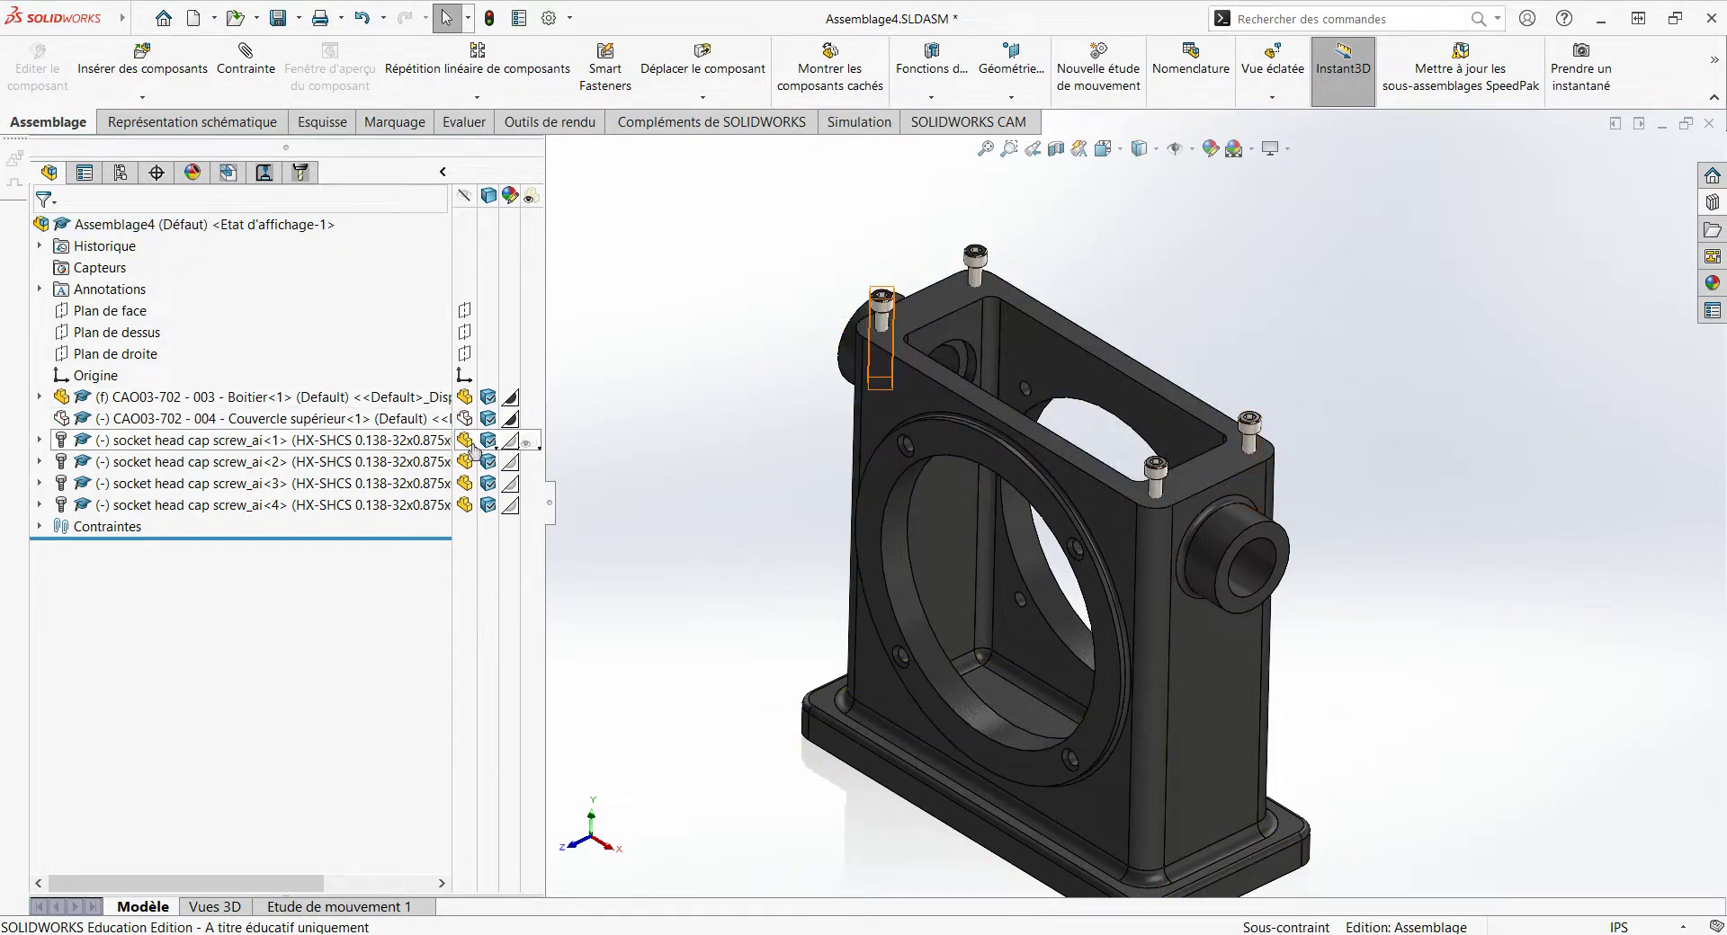
{"action": "left_click", "coordinate": [465, 420]}
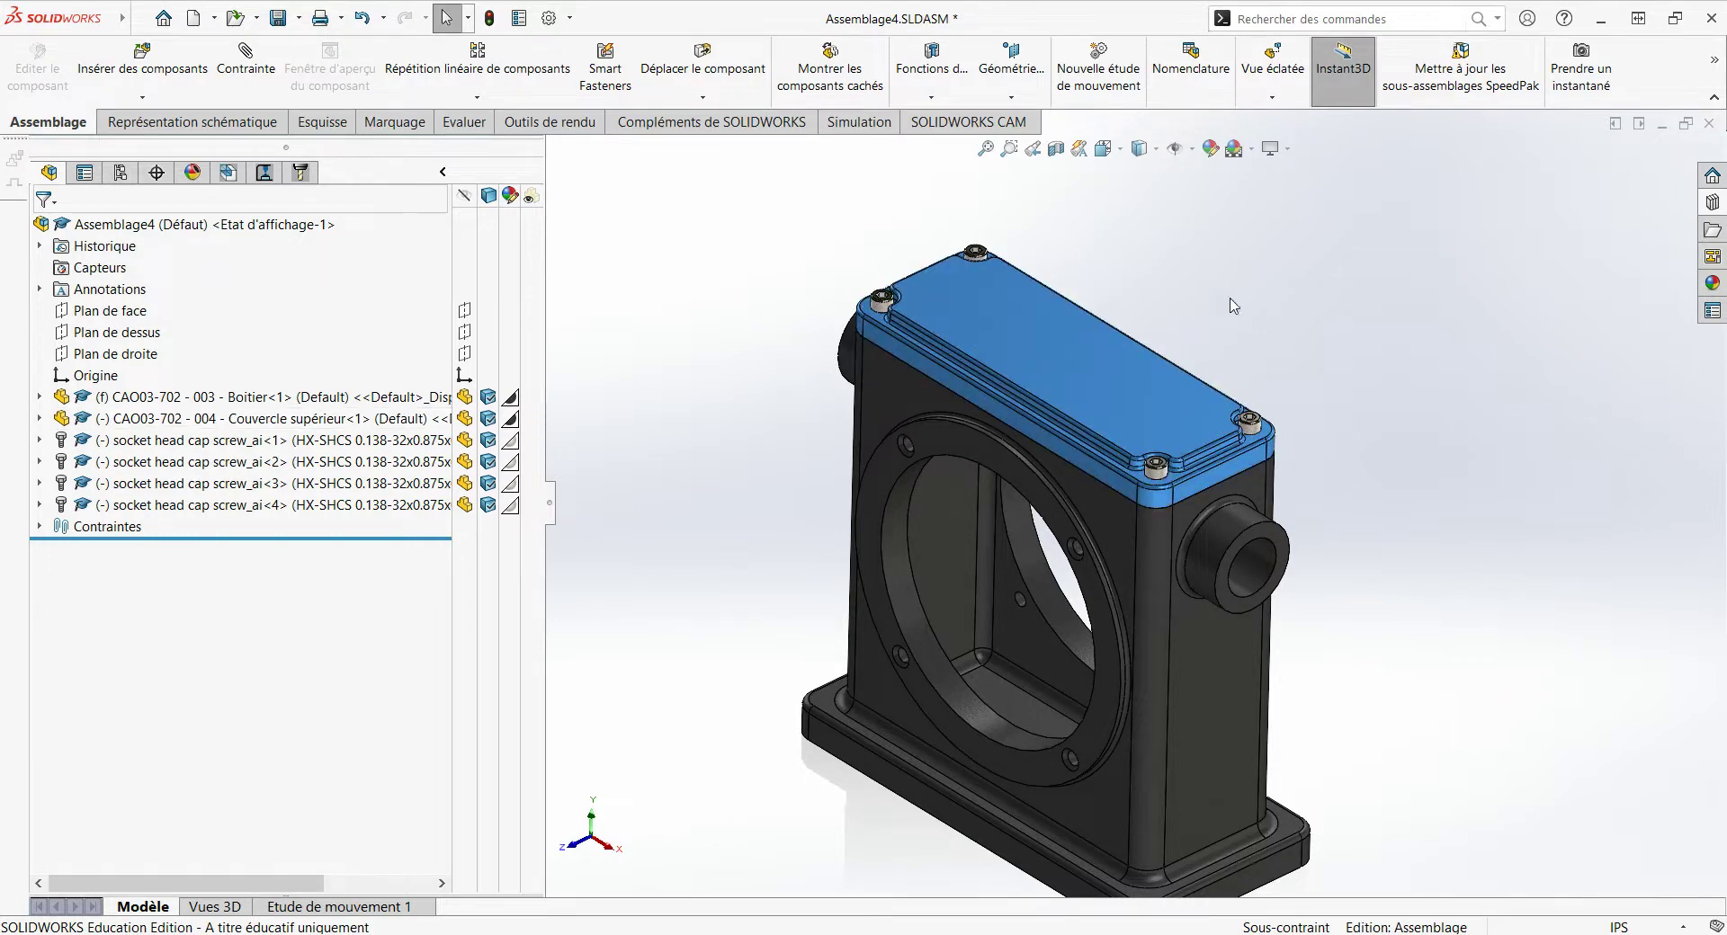
{"action": "scroll", "coordinate": [1281, 396], "scroll_direction": "down", "scroll_amount": 2}
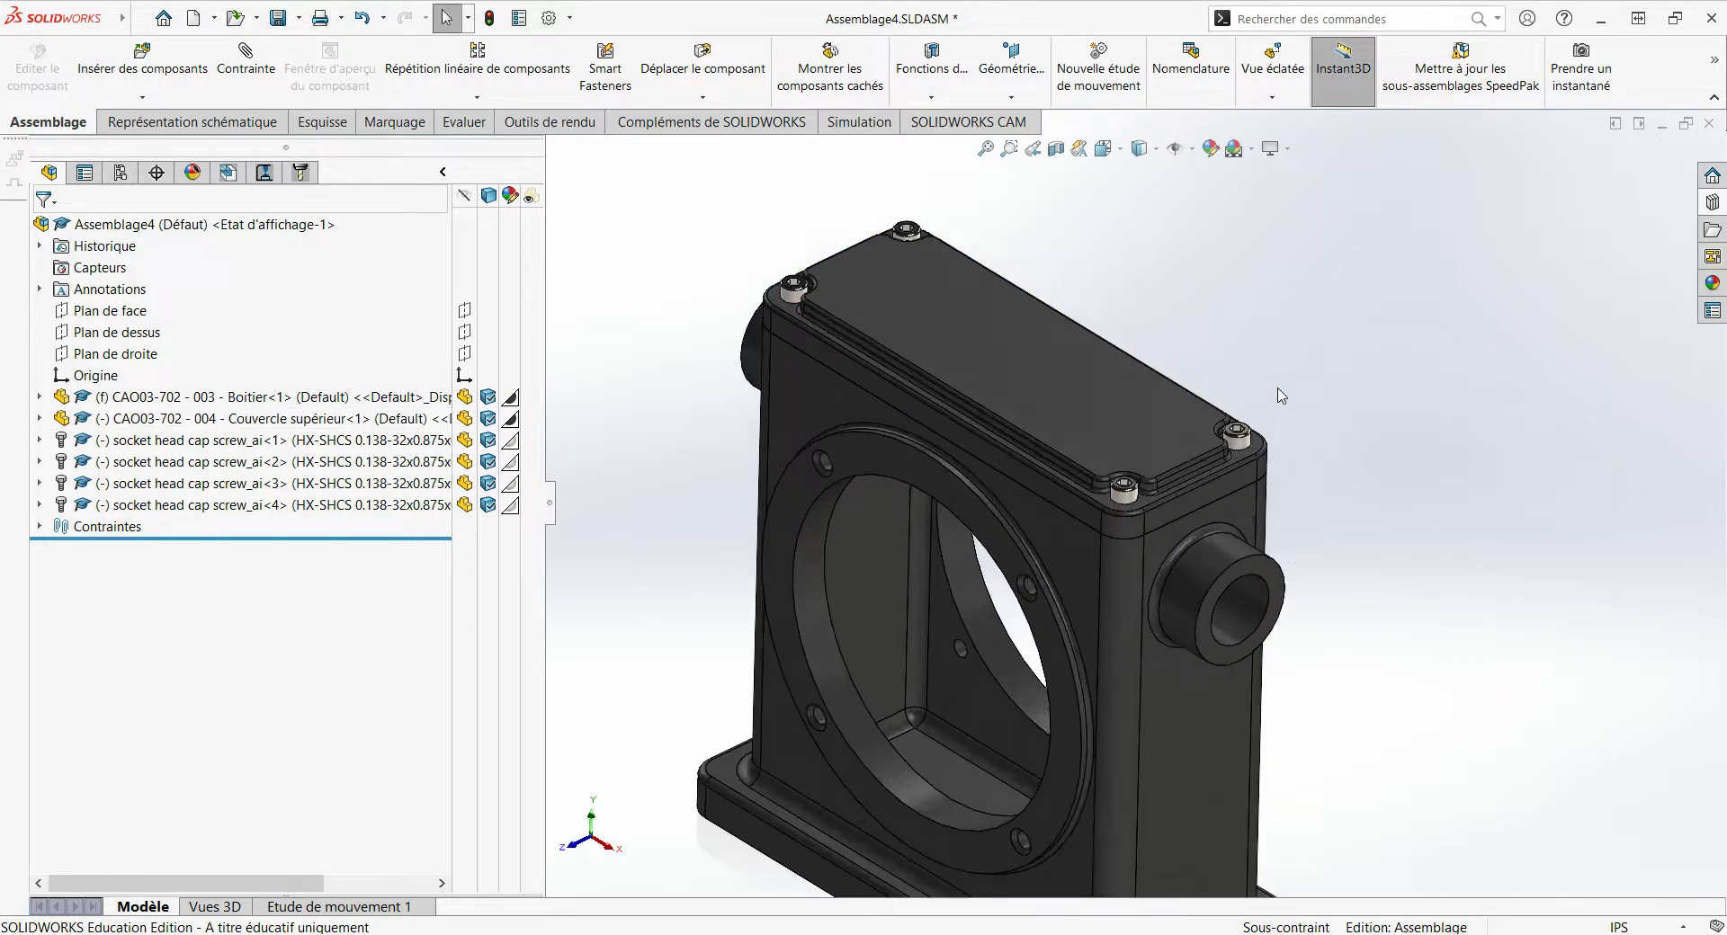
Step: Insert CAO03-702 - 002 - Arbre from the CAO3-702 Boite d'engrenage library folder above the housing
{"action": "left_click", "coordinate": [1708, 205]}
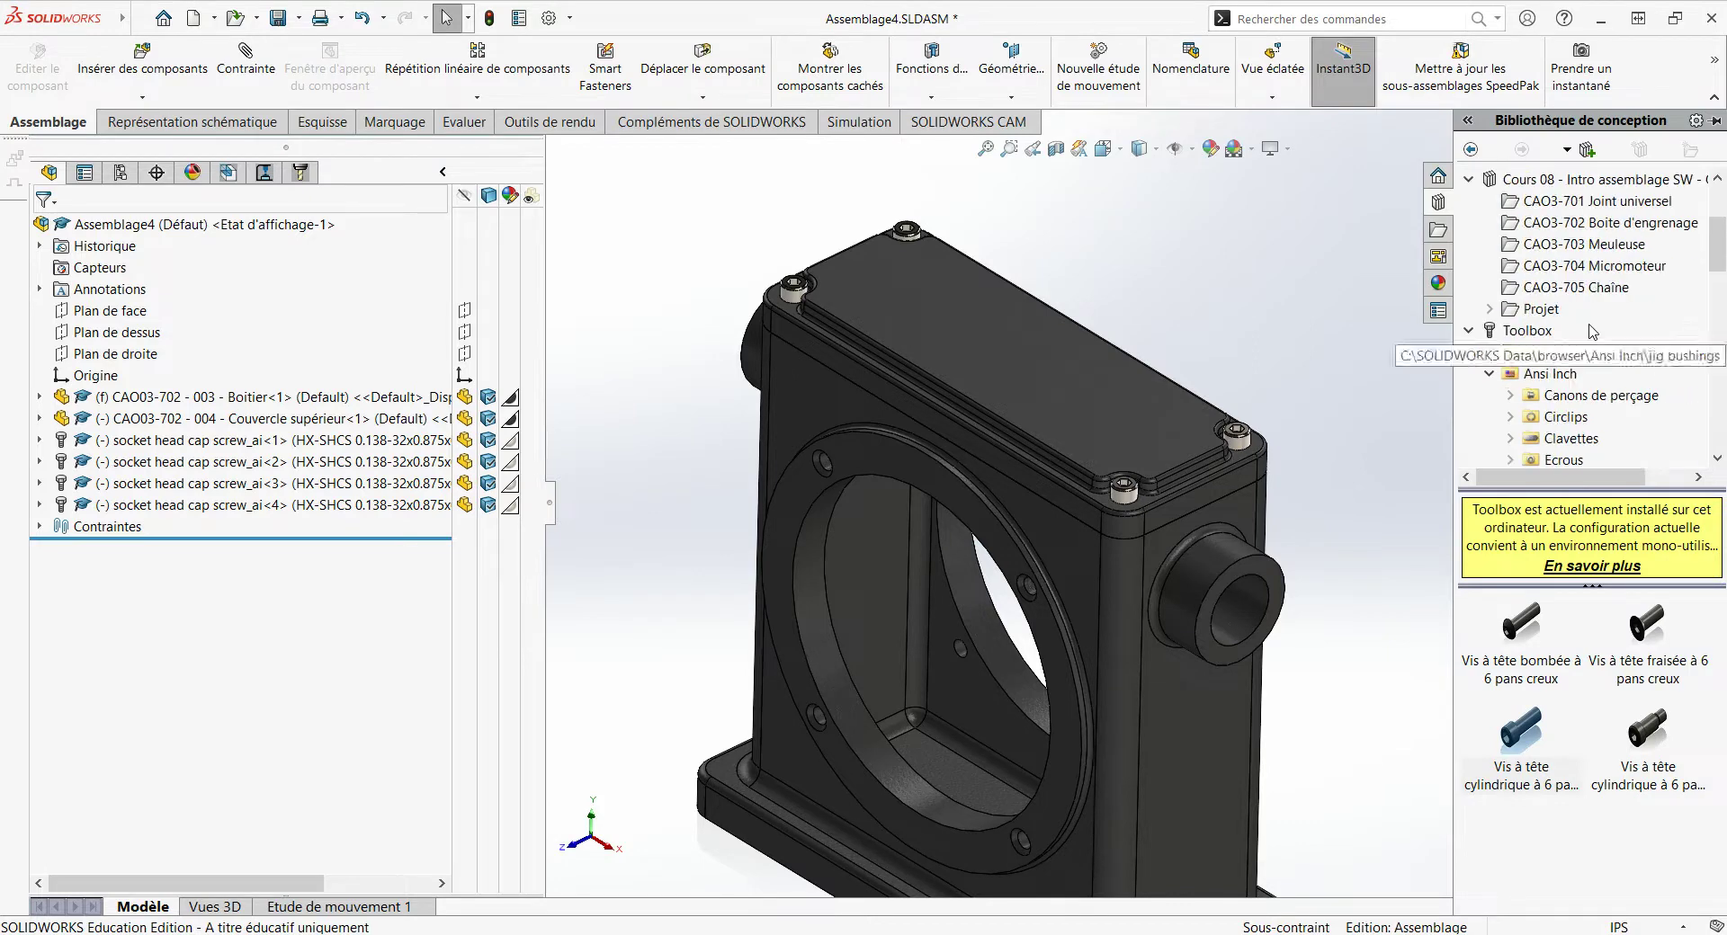
{"action": "left_click", "coordinate": [1608, 222]}
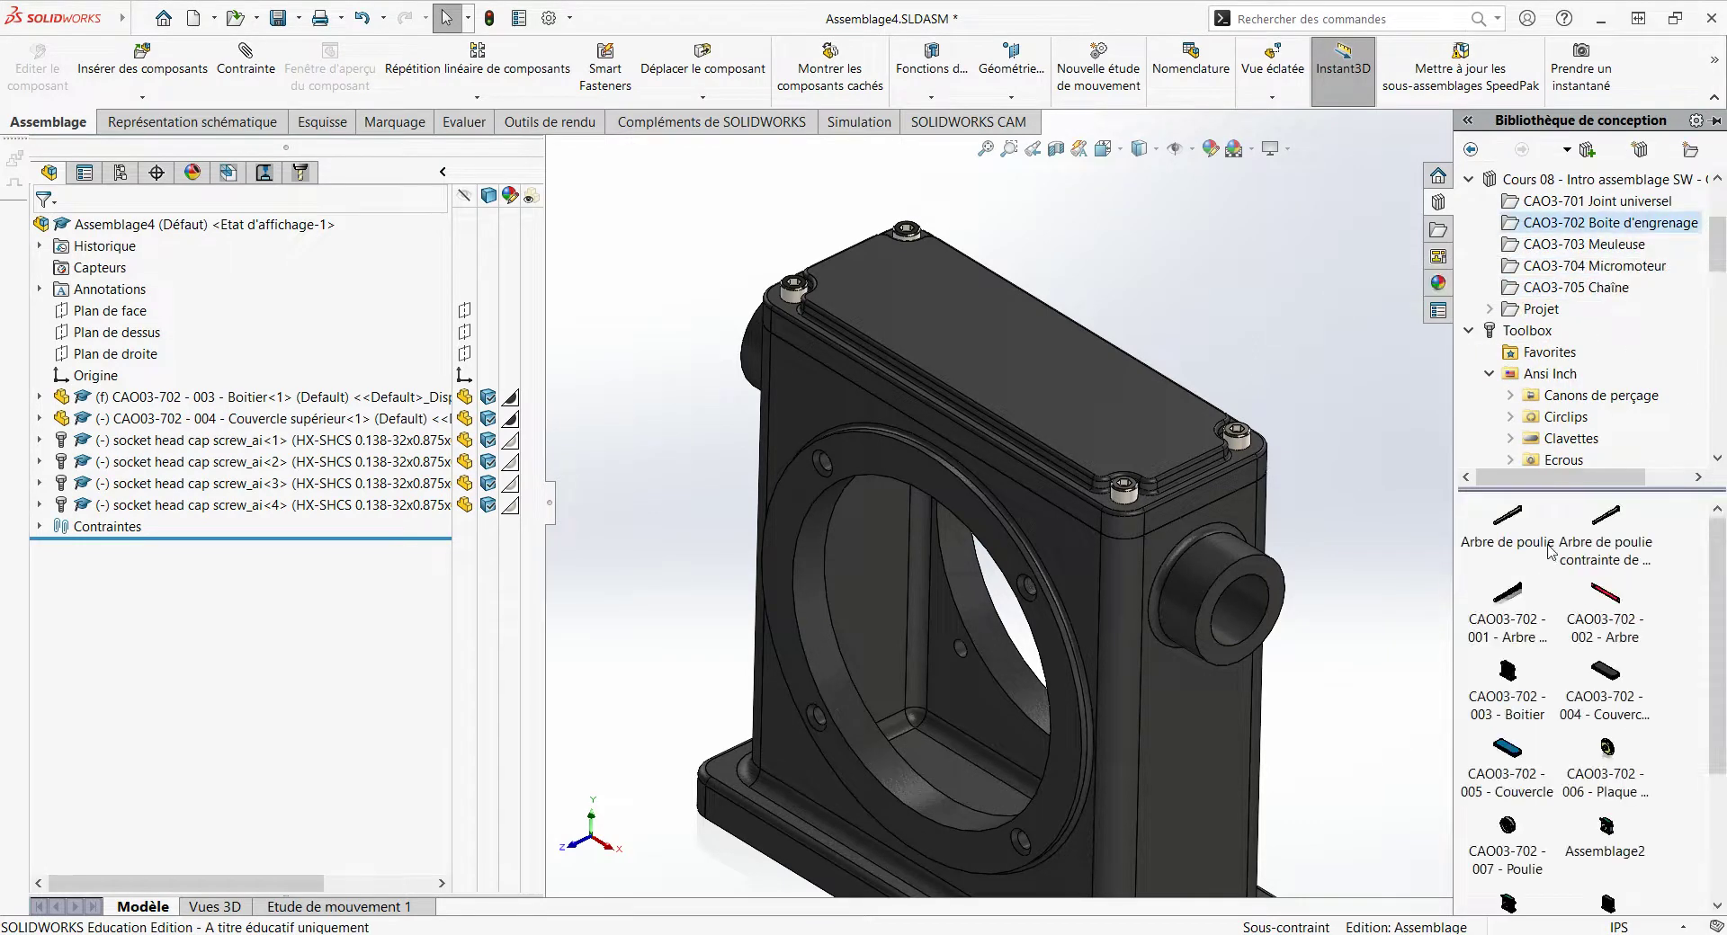
{"action": "scroll", "coordinate": [1372, 580], "scroll_direction": "up", "scroll_amount": 2}
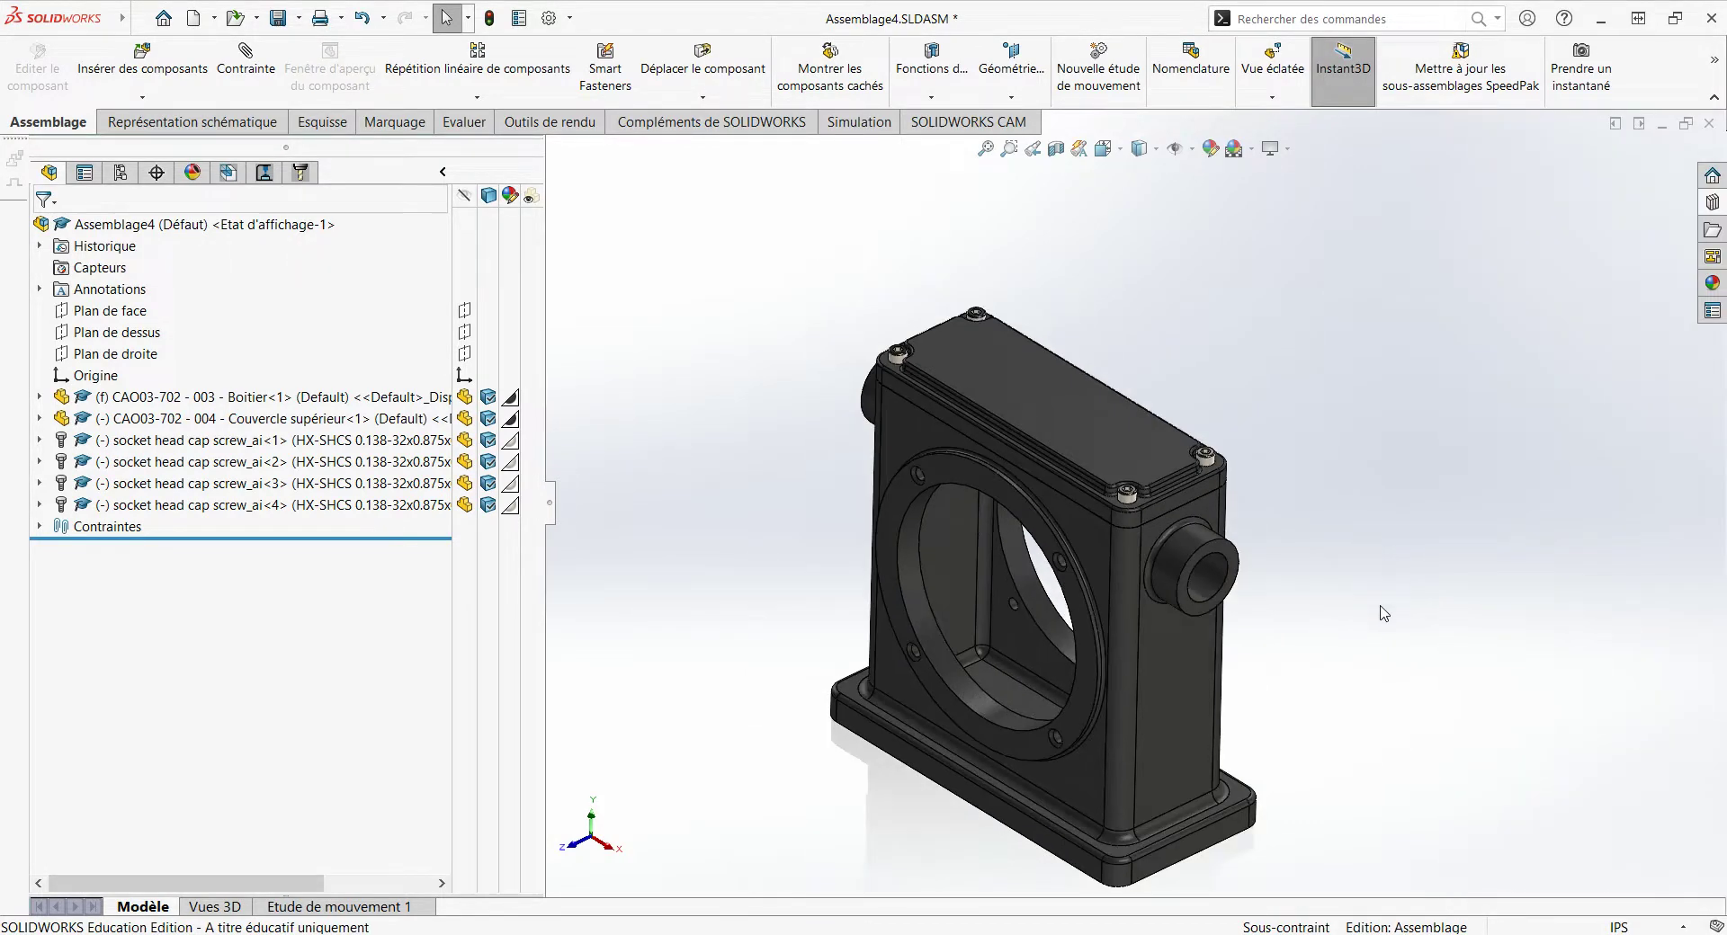
{"action": "left_click", "coordinate": [1712, 207]}
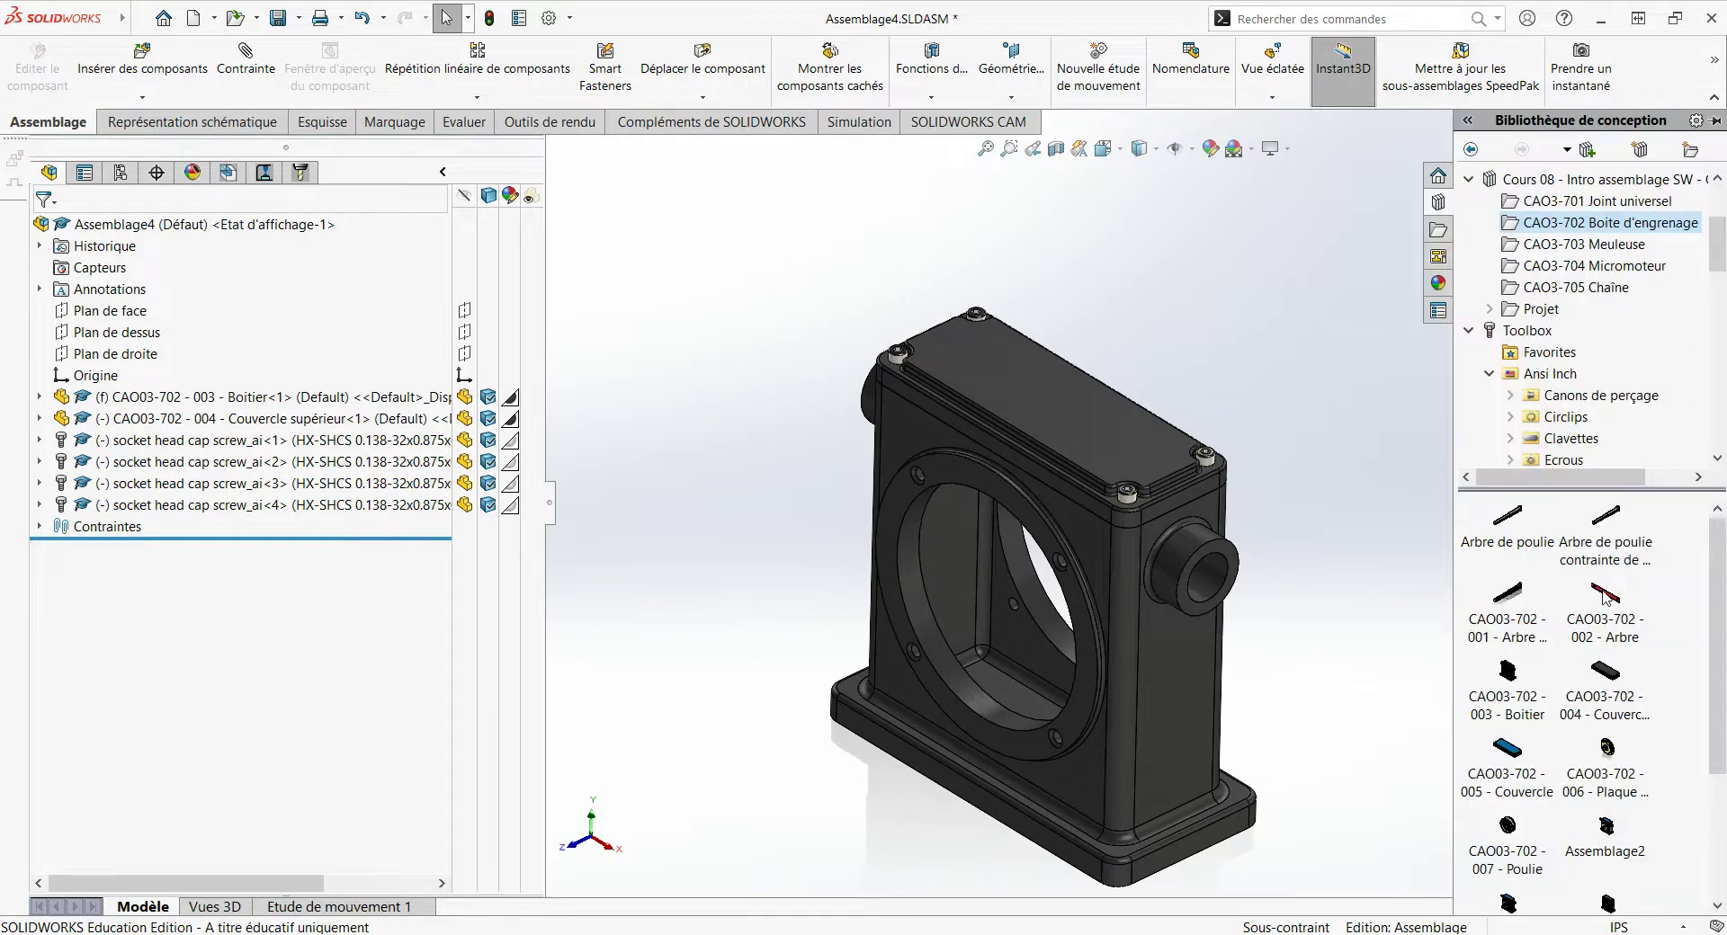
{"action": "left_click_drag", "start_coordinate": [1606, 595], "coordinate": [1210, 376]}
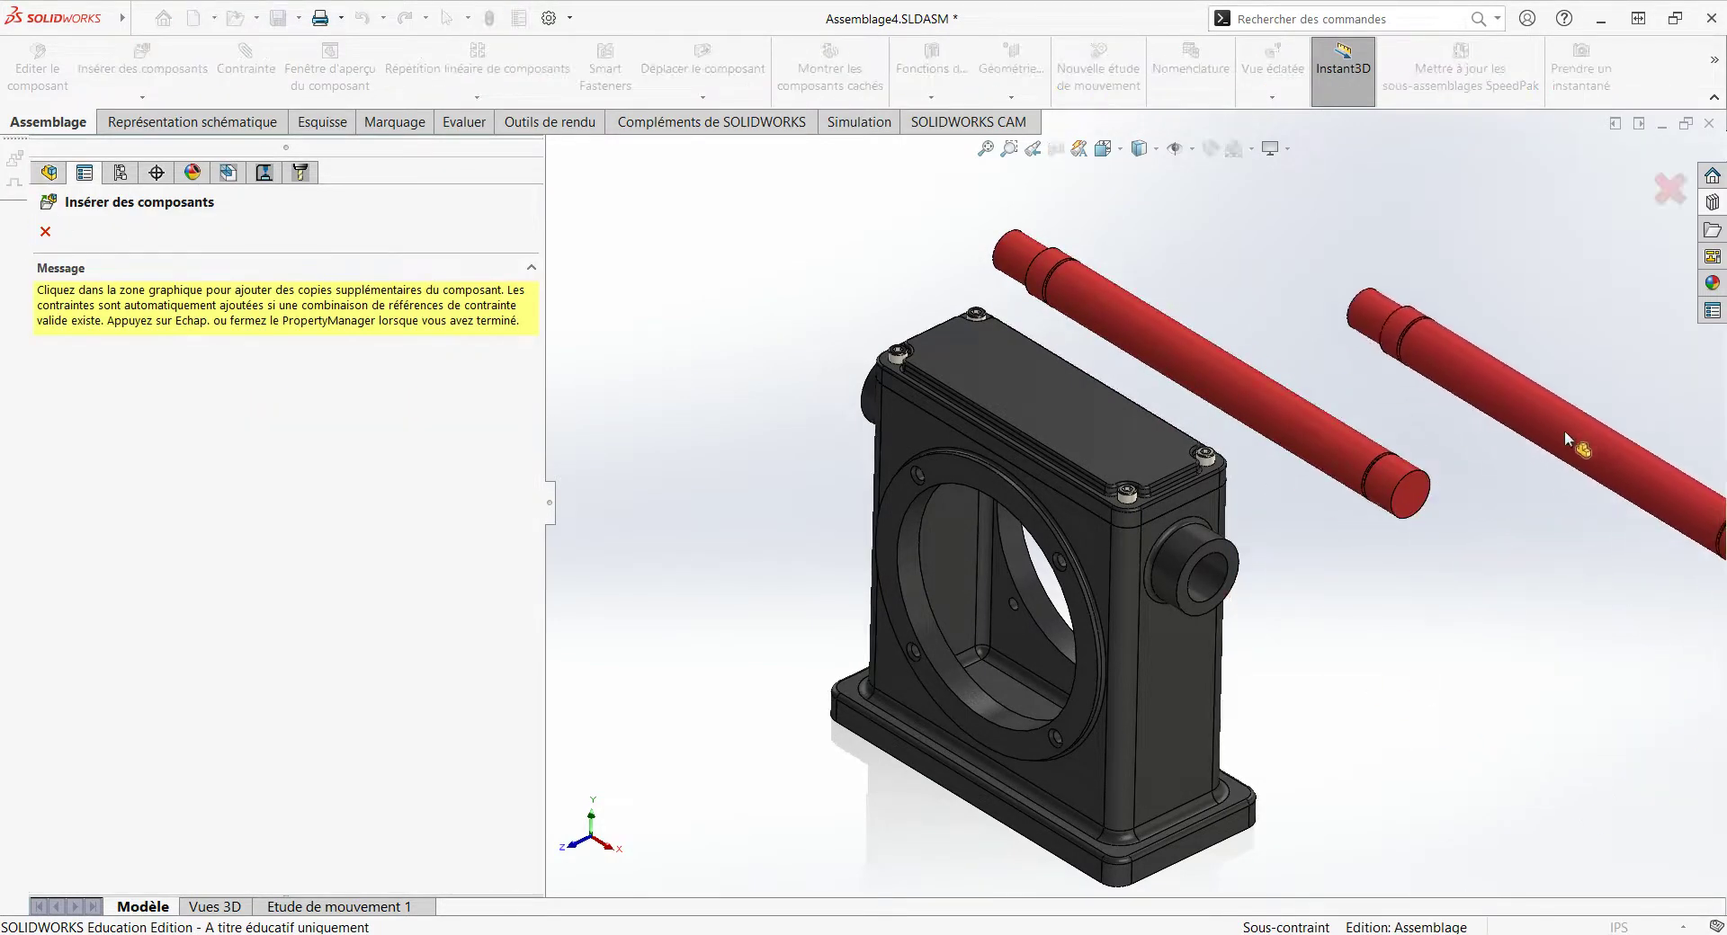
{"action": "key", "text": "Escape"}
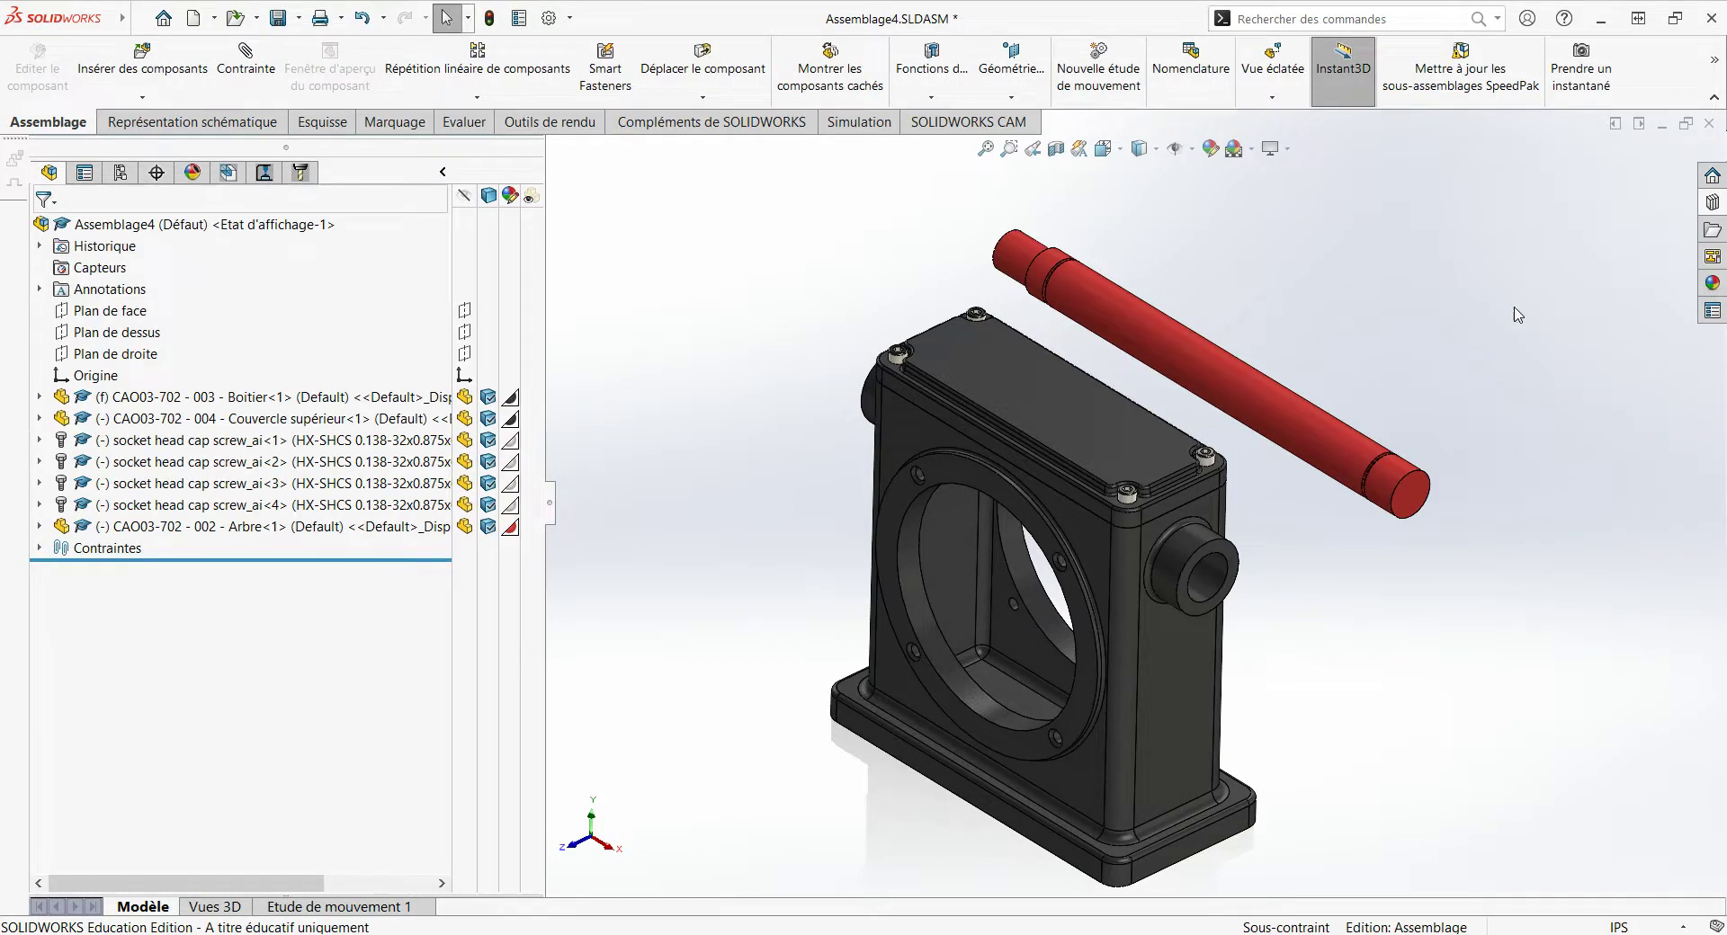
{"action": "middle_click_drag", "start_coordinate": [1199, 419], "coordinate": [1141, 425]}
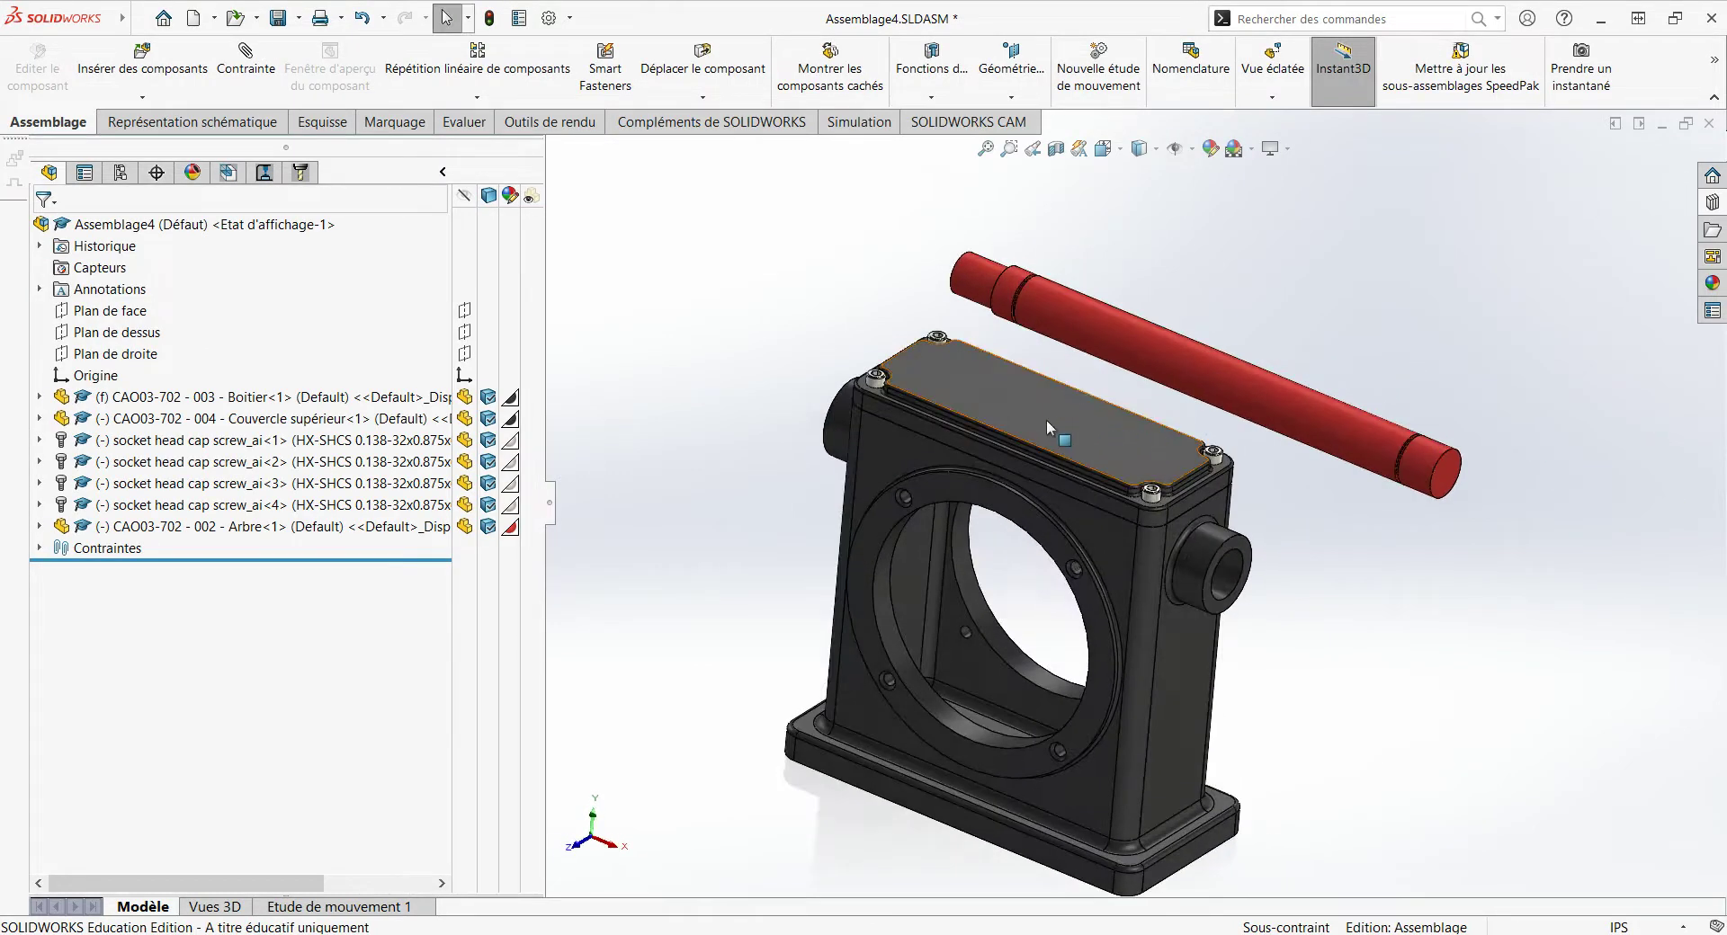
Step: Hide the top cover and zoom in on the housing's inner corner
{"action": "left_click", "coordinate": [1045, 419]}
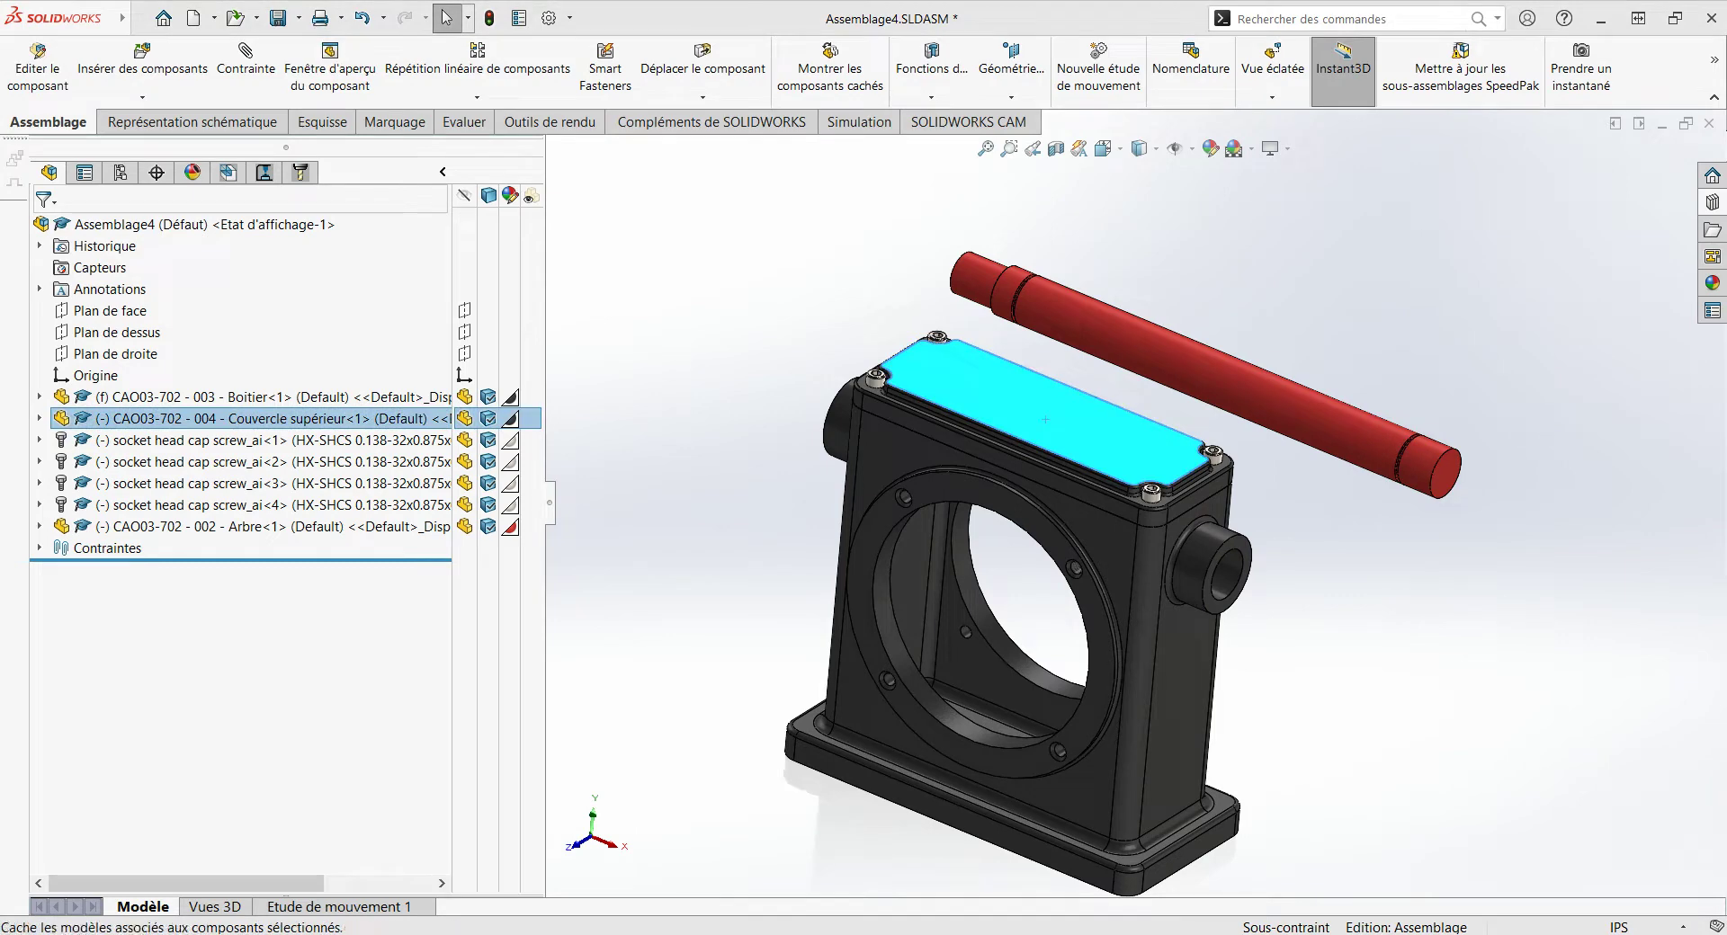
{"action": "left_click", "coordinate": [464, 419]}
{"action": "middle_click_drag", "start_coordinate": [670, 369], "coordinate": [931, 451]}
{"action": "scroll", "coordinate": [909, 425], "scroll_direction": "down", "scroll_amount": 5}
{"action": "scroll", "coordinate": [1071, 496], "scroll_direction": "down", "scroll_amount": 3}
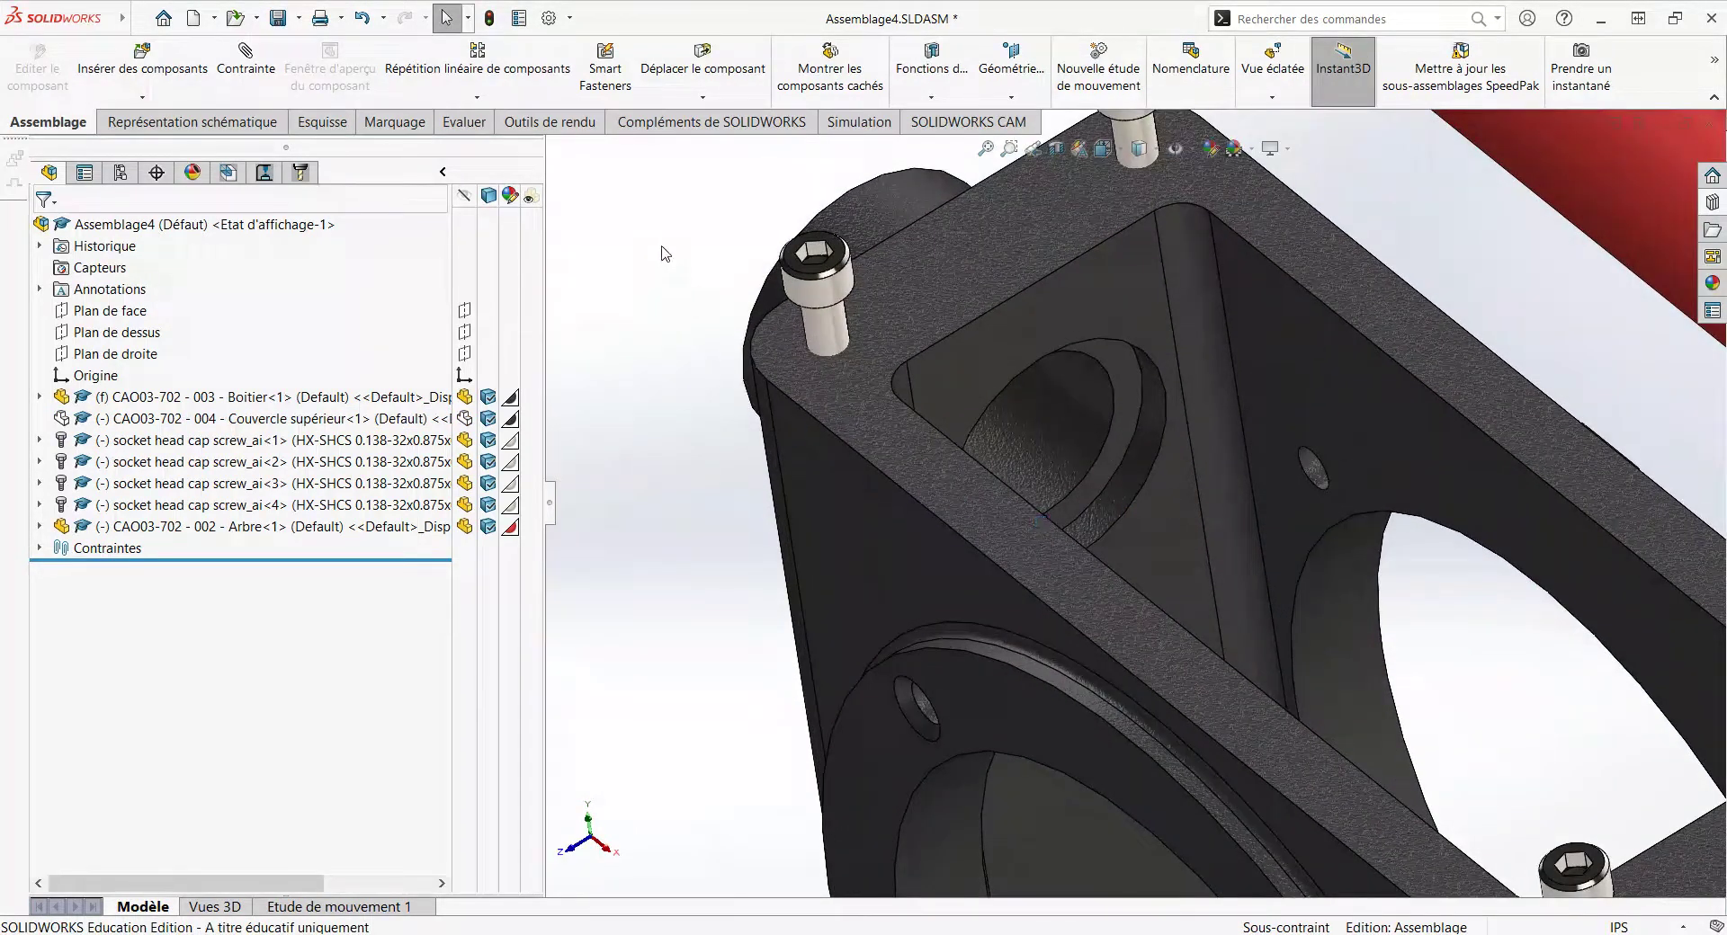
Step: Measure the housing hole diameter (22.23 mm) and the red shaft diameter (15.88 mm)
{"action": "left_click", "coordinate": [466, 126]}
{"action": "left_click", "coordinate": [392, 63]}
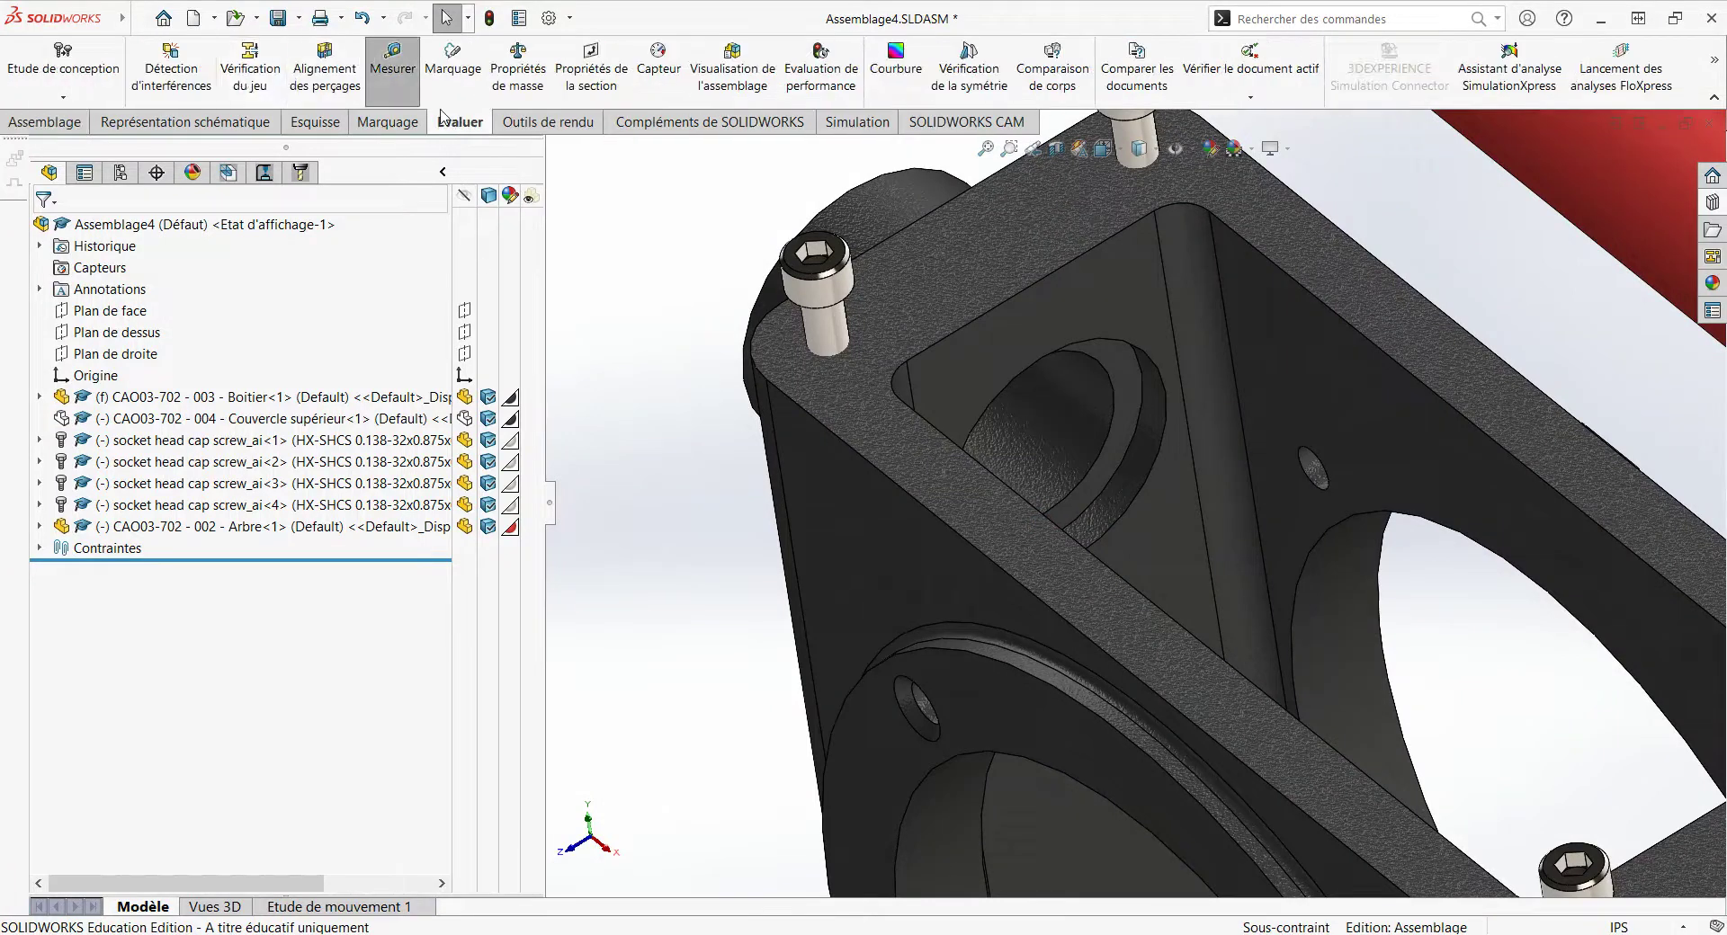
{"action": "left_click", "coordinate": [1153, 448]}
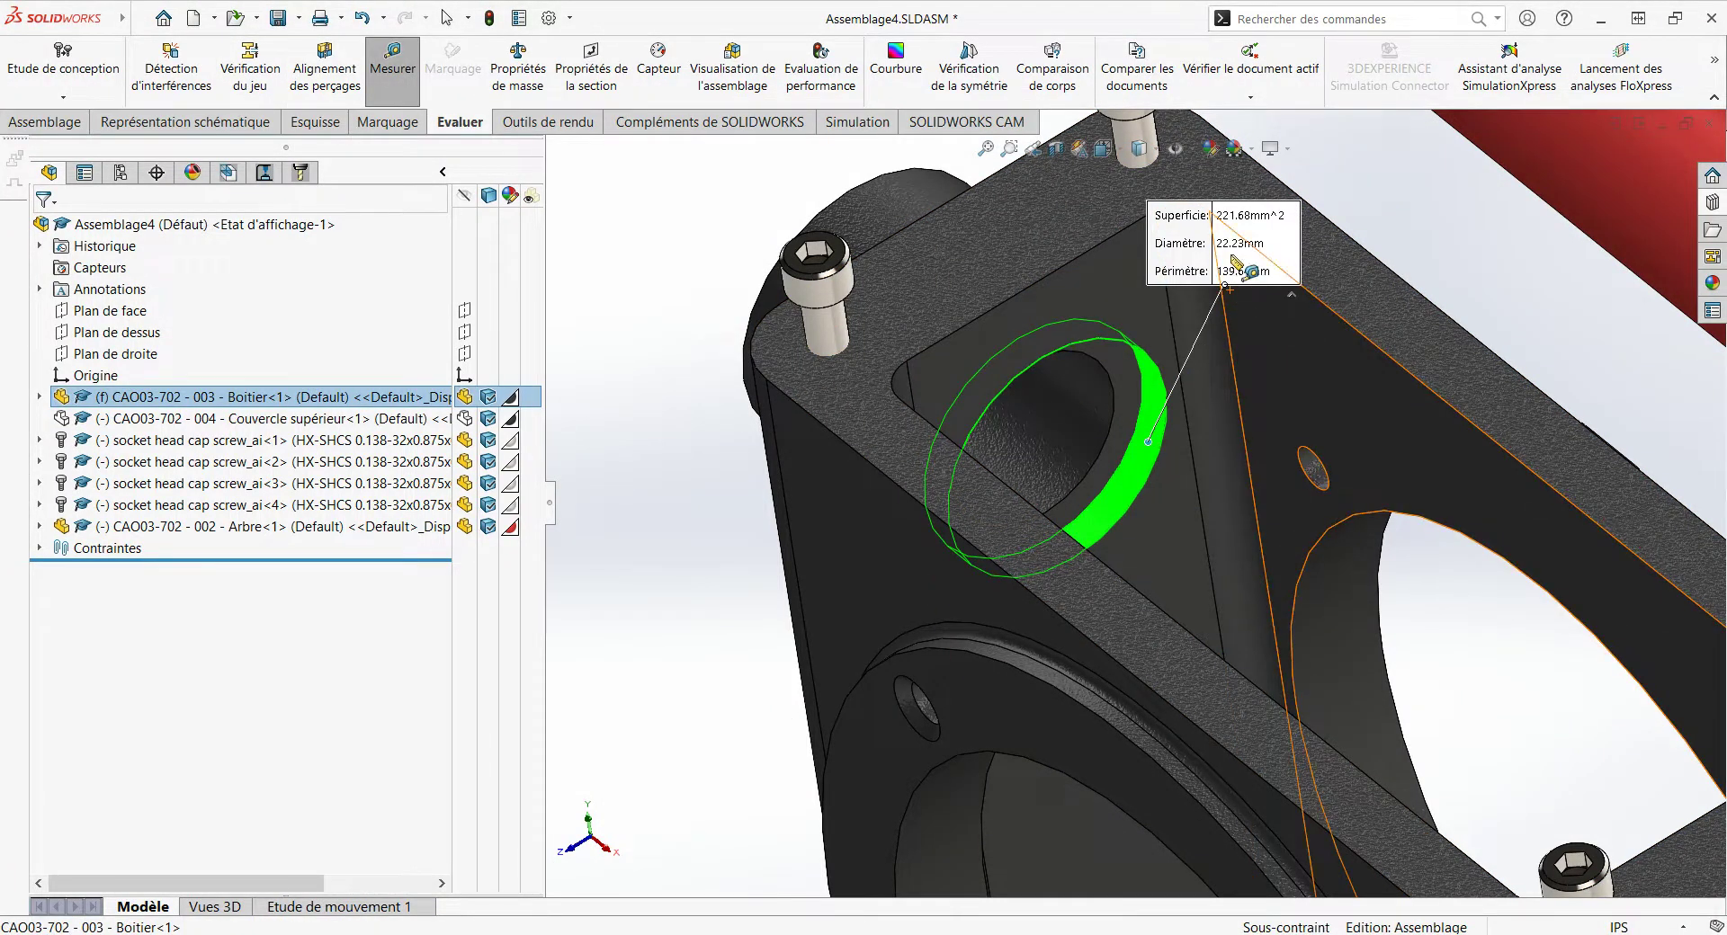
{"action": "key", "text": "Escape"}
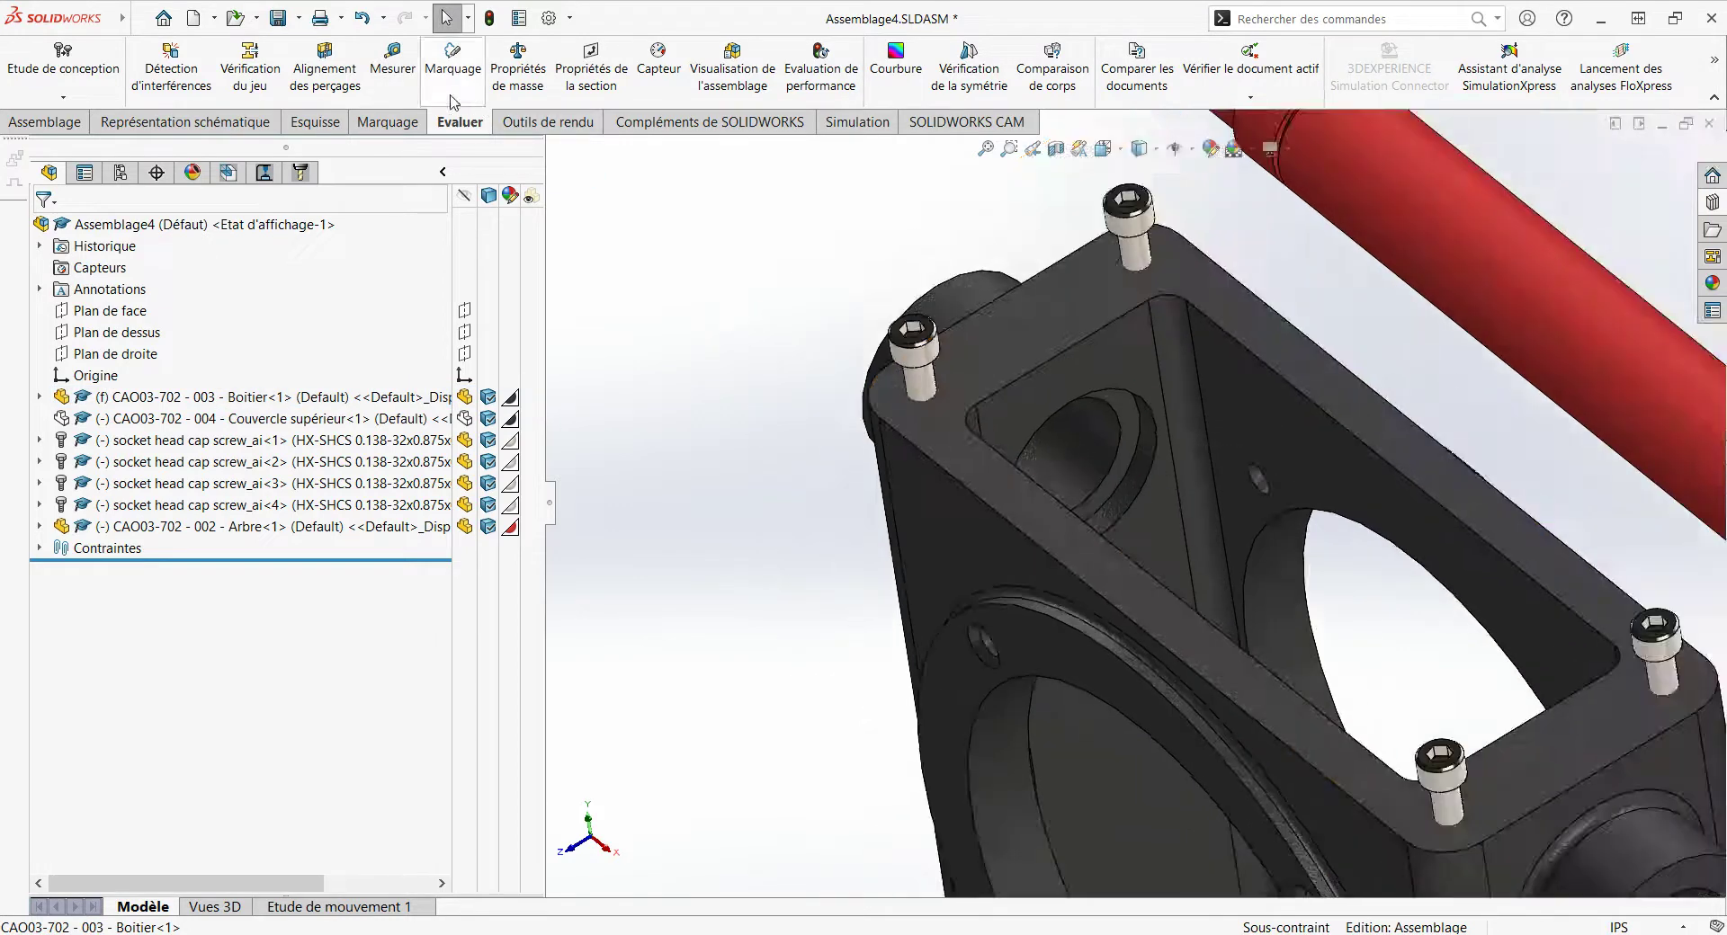
{"action": "left_click", "coordinate": [392, 61]}
{"action": "middle_click_drag", "start_coordinate": [1309, 241], "coordinate": [1345, 262]}
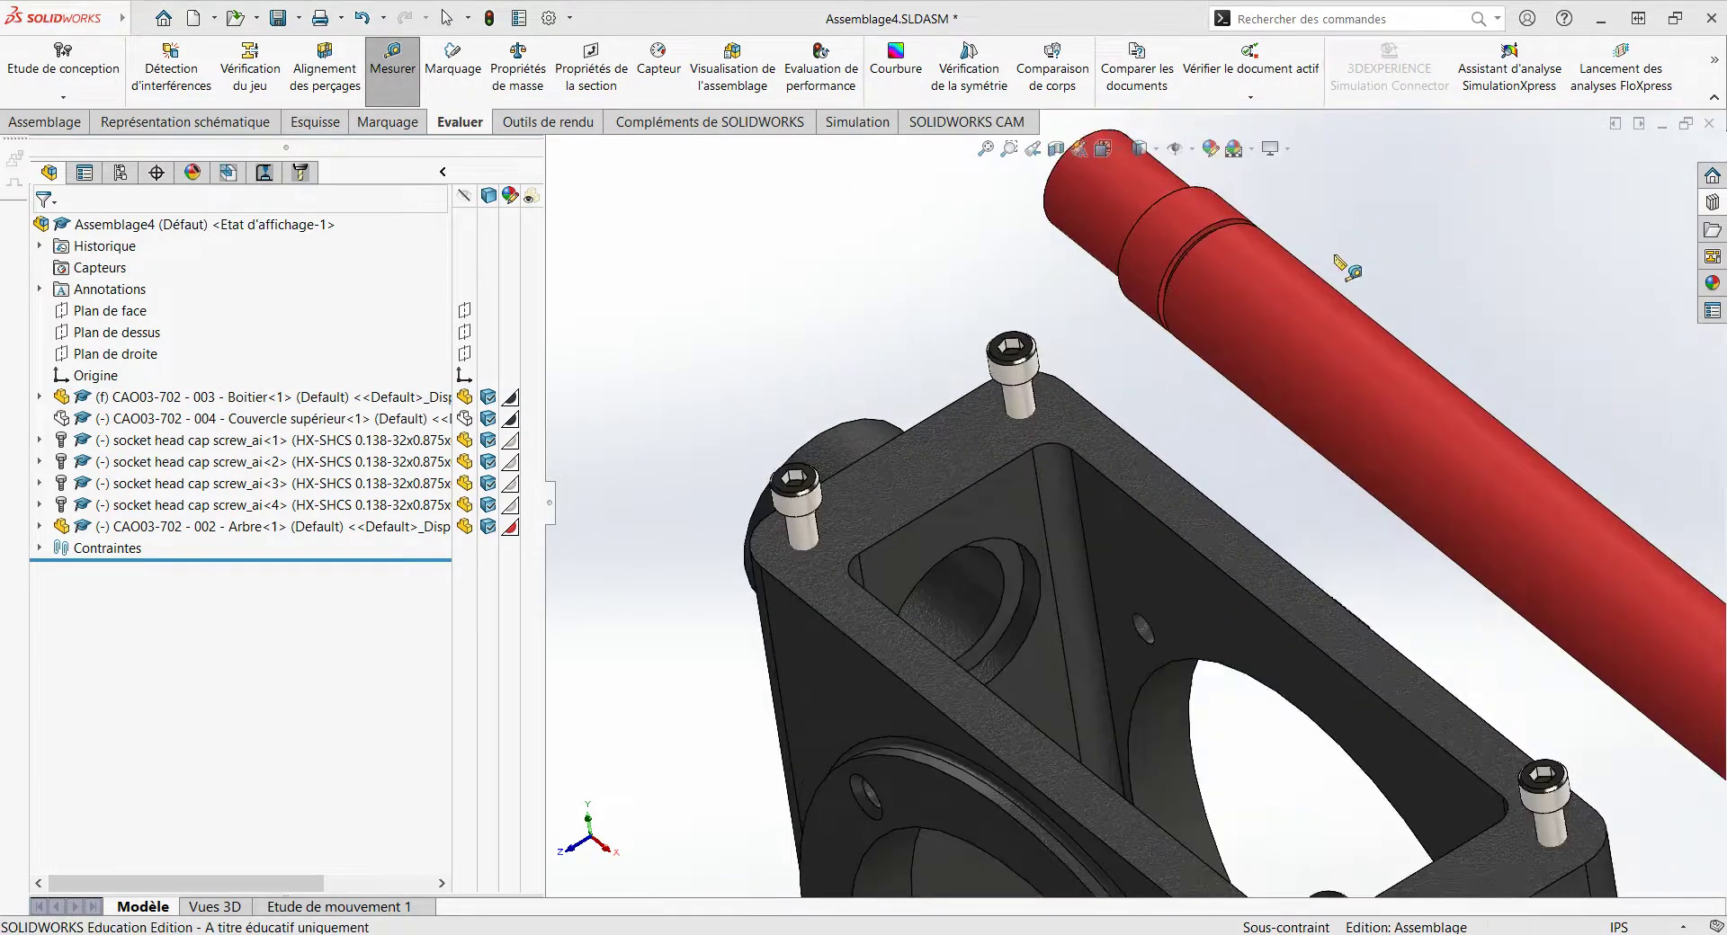
{"action": "left_click", "coordinate": [1267, 333]}
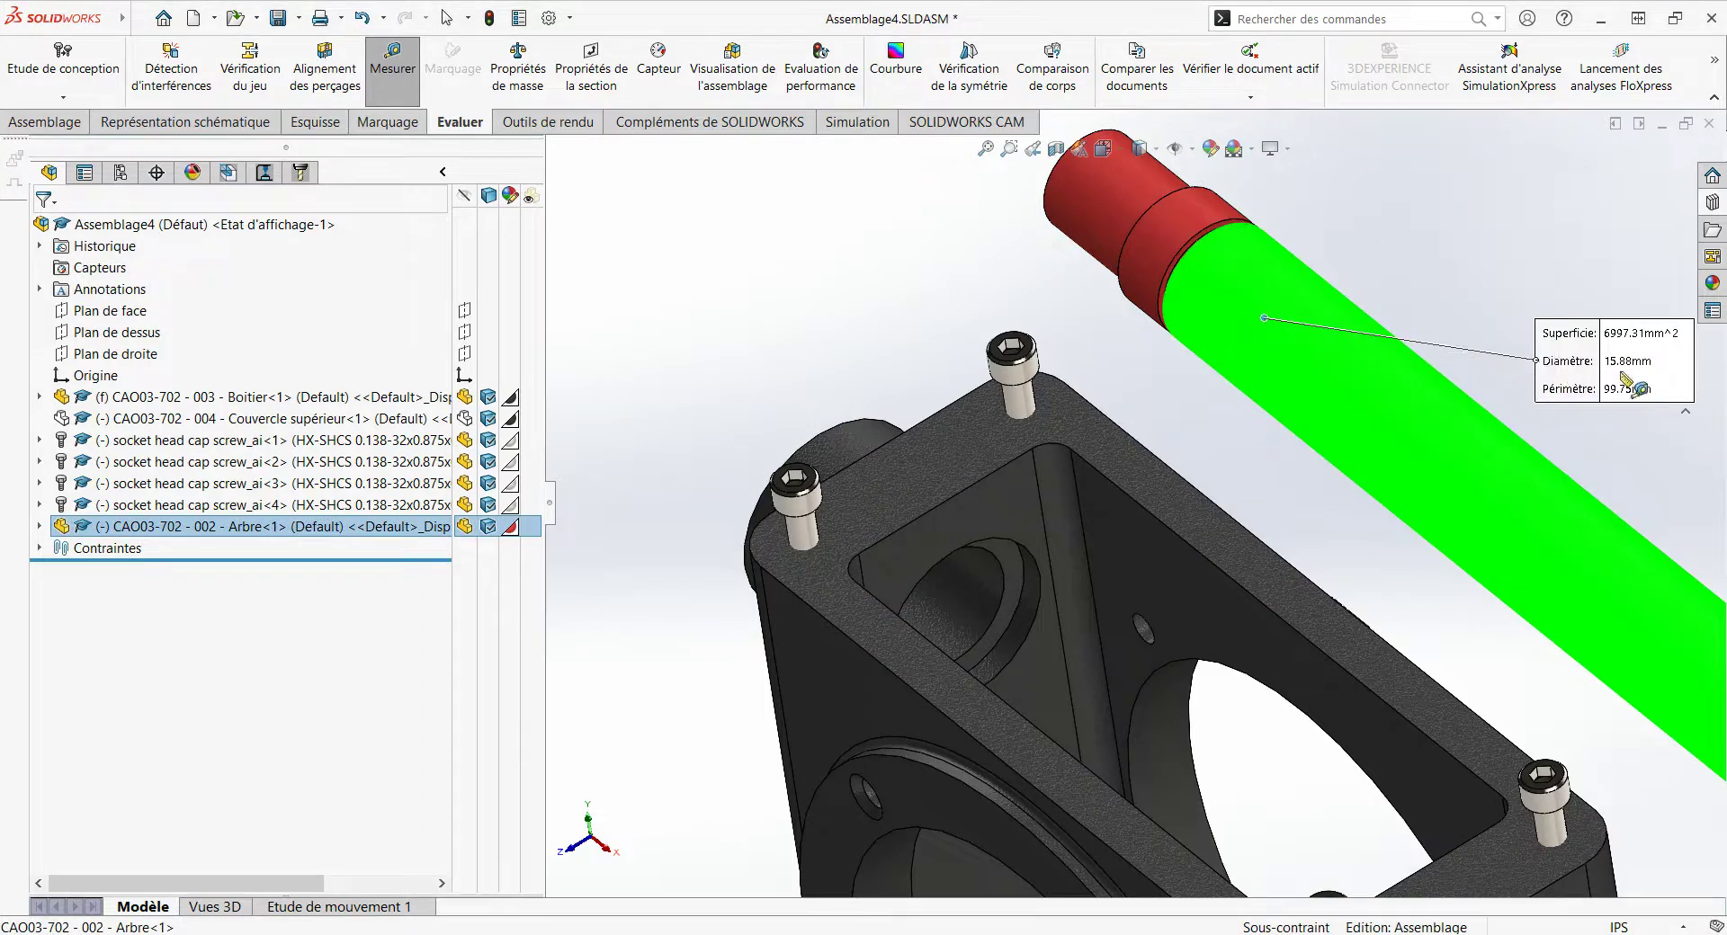
{"action": "key", "text": "Escape"}
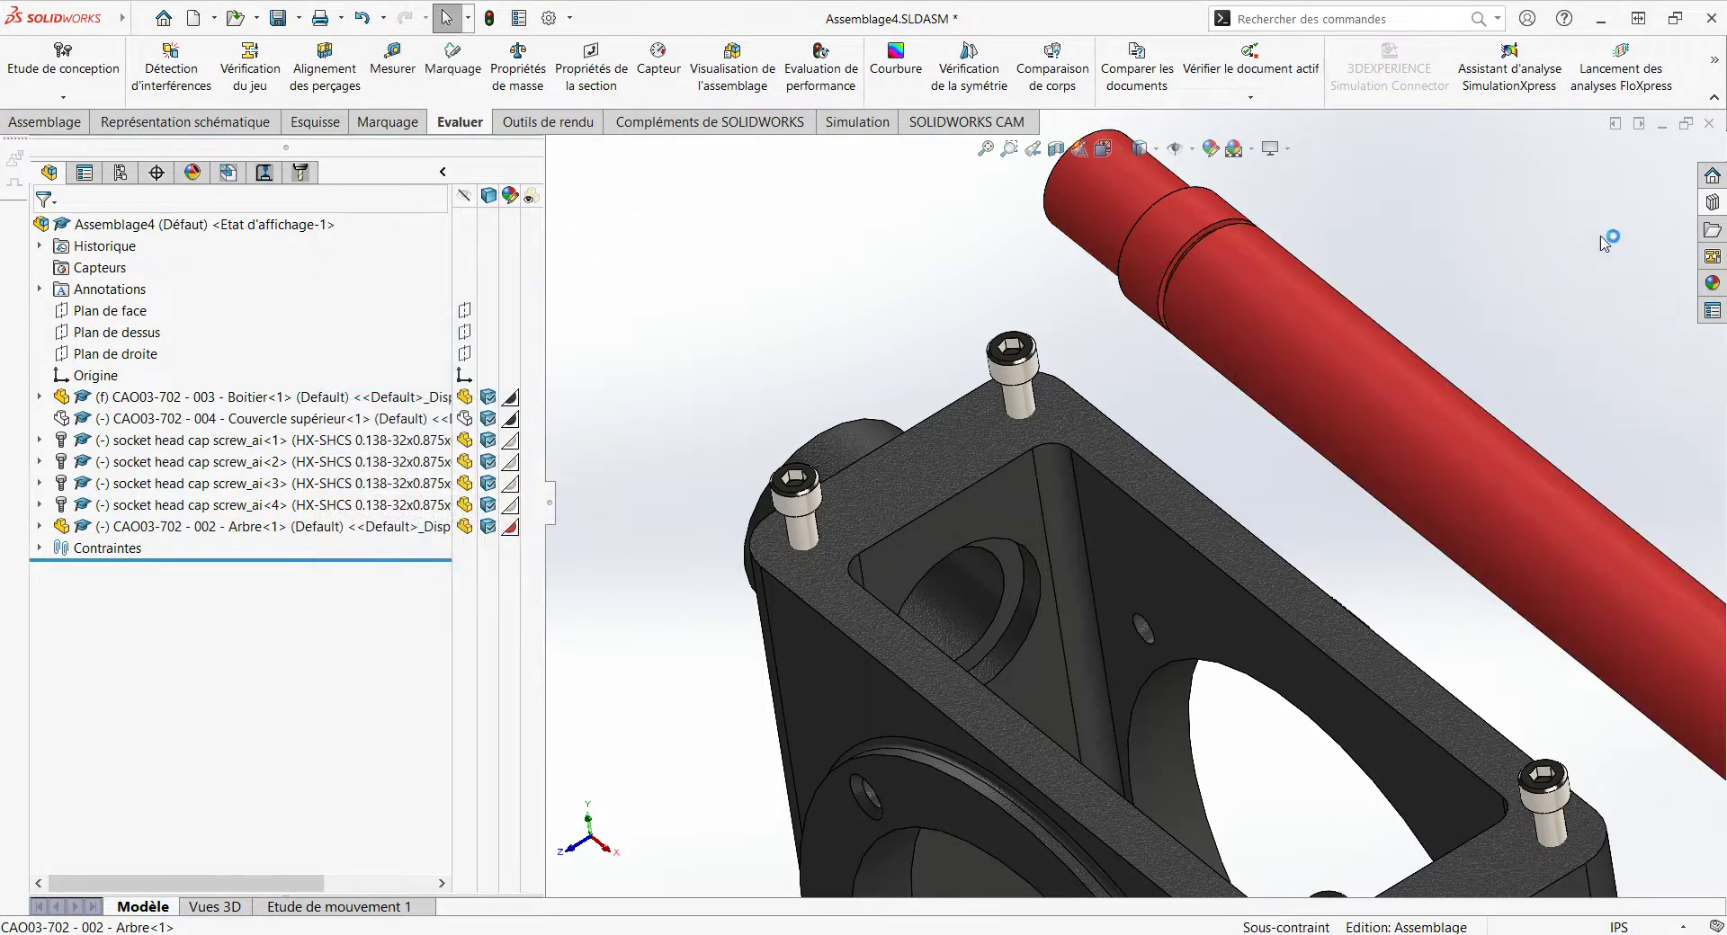
Step: In the Design Library, browse the Toolbox to the Ansi Metric standard
{"action": "left_click", "coordinate": [1708, 206]}
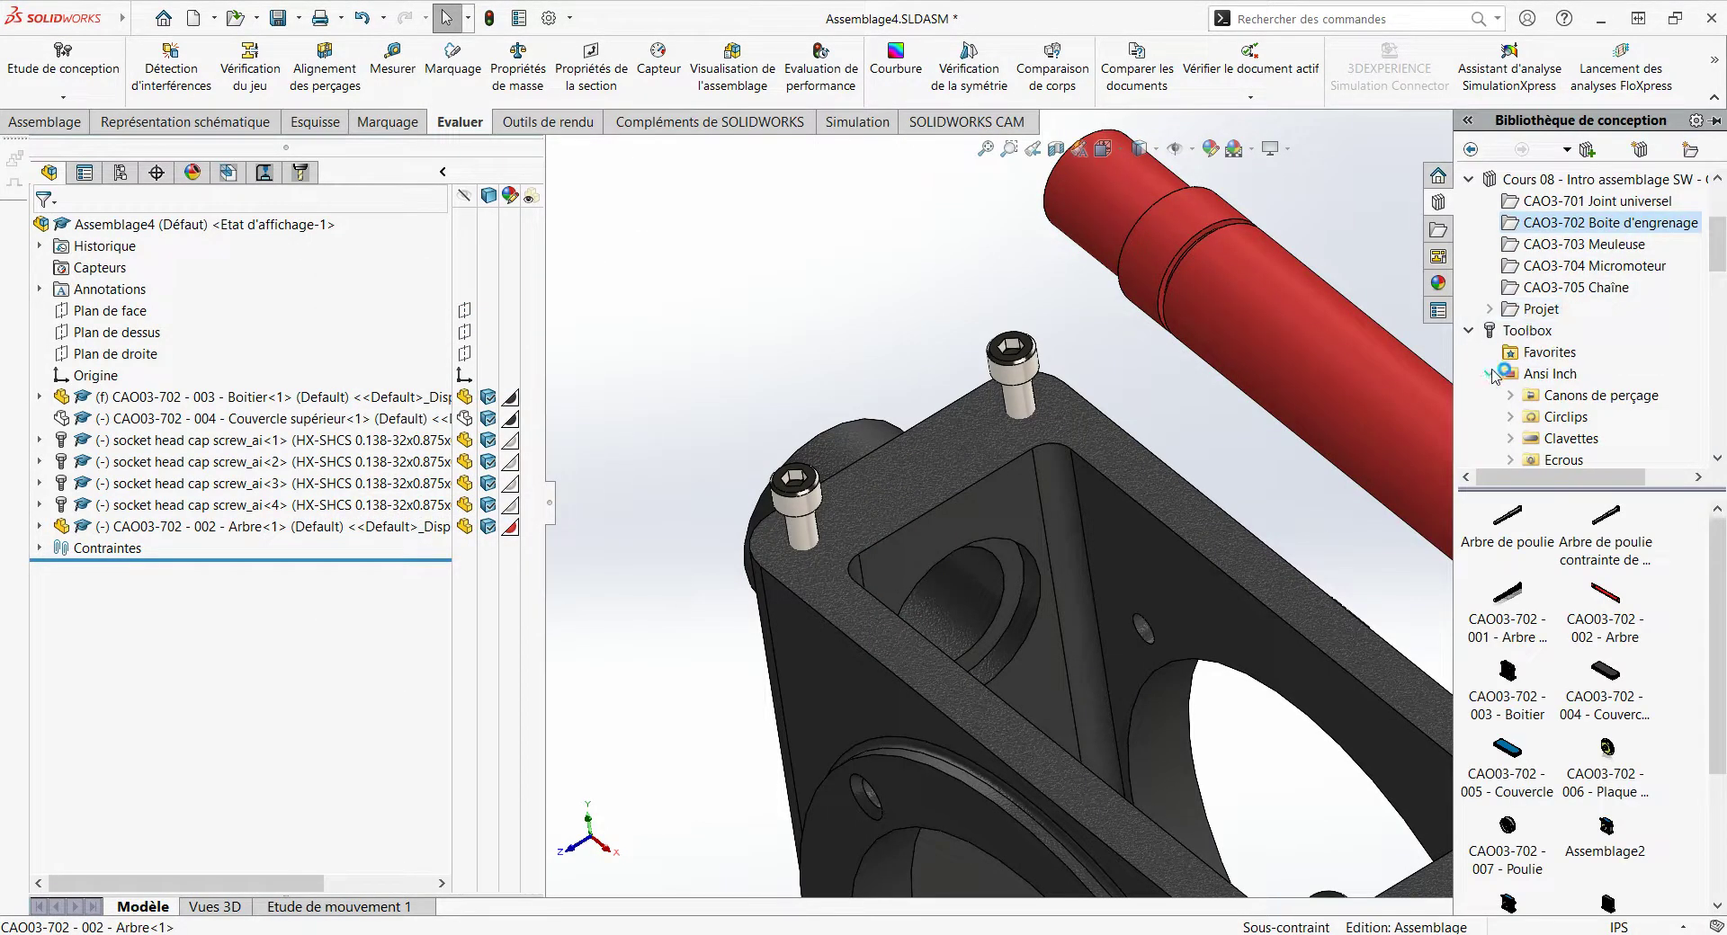
{"action": "scroll", "coordinate": [1493, 378], "scroll_direction": "down", "scroll_amount": 2}
{"action": "scroll", "coordinate": [1493, 378], "scroll_direction": "down", "scroll_amount": 3}
{"action": "scroll", "coordinate": [1603, 373], "scroll_direction": "up", "scroll_amount": 3}
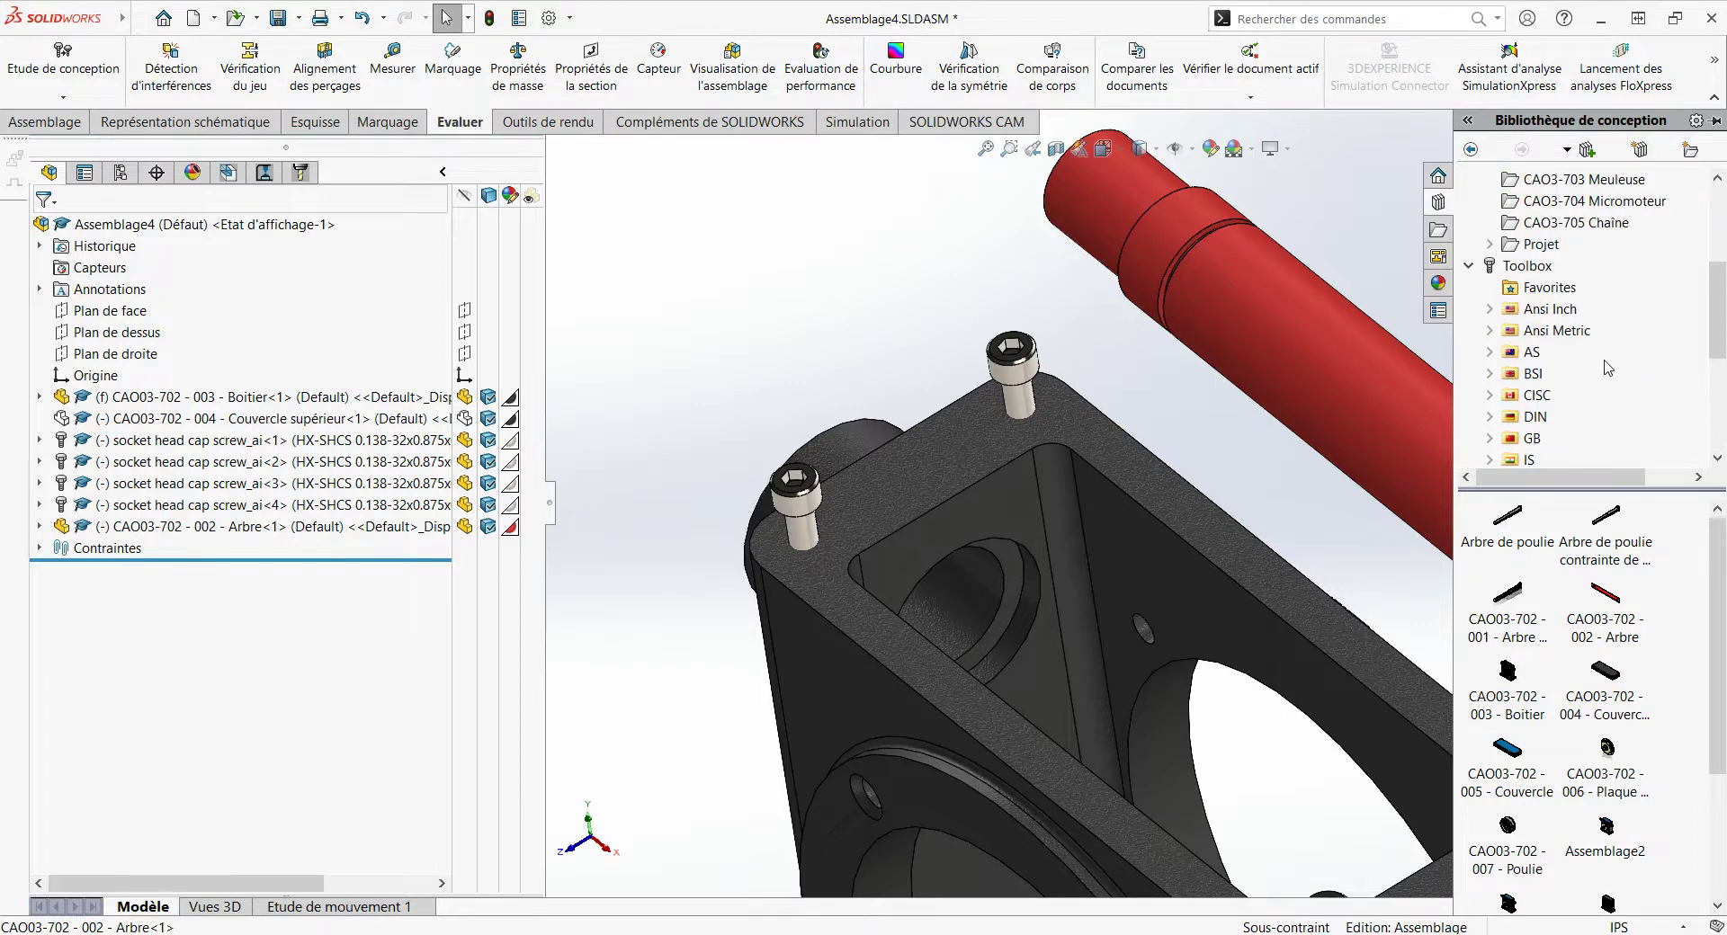
{"action": "scroll", "coordinate": [1603, 373], "scroll_direction": "up", "scroll_amount": 4}
{"action": "left_click", "coordinate": [1469, 330]}
{"action": "scroll", "coordinate": [1529, 324], "scroll_direction": "down", "scroll_amount": 2}
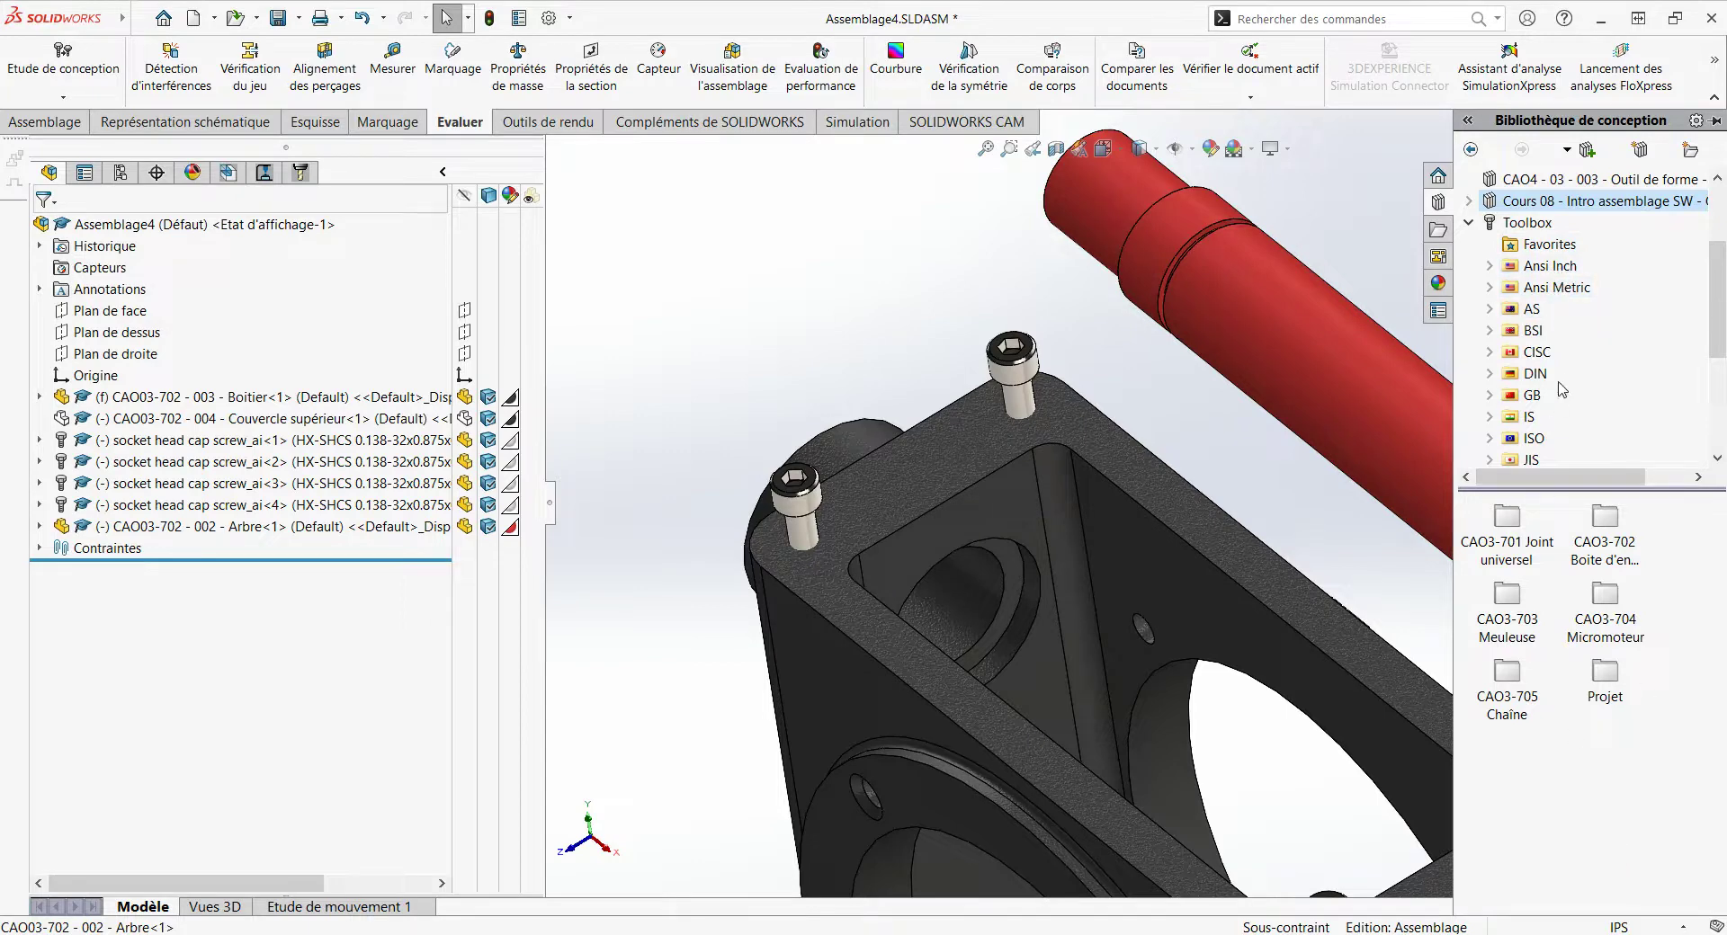
{"action": "left_click", "coordinate": [1563, 268]}
{"action": "scroll", "coordinate": [1694, 663], "scroll_direction": "down", "scroll_amount": 1}
{"action": "scroll", "coordinate": [1695, 664], "scroll_direction": "up", "scroll_amount": 1}
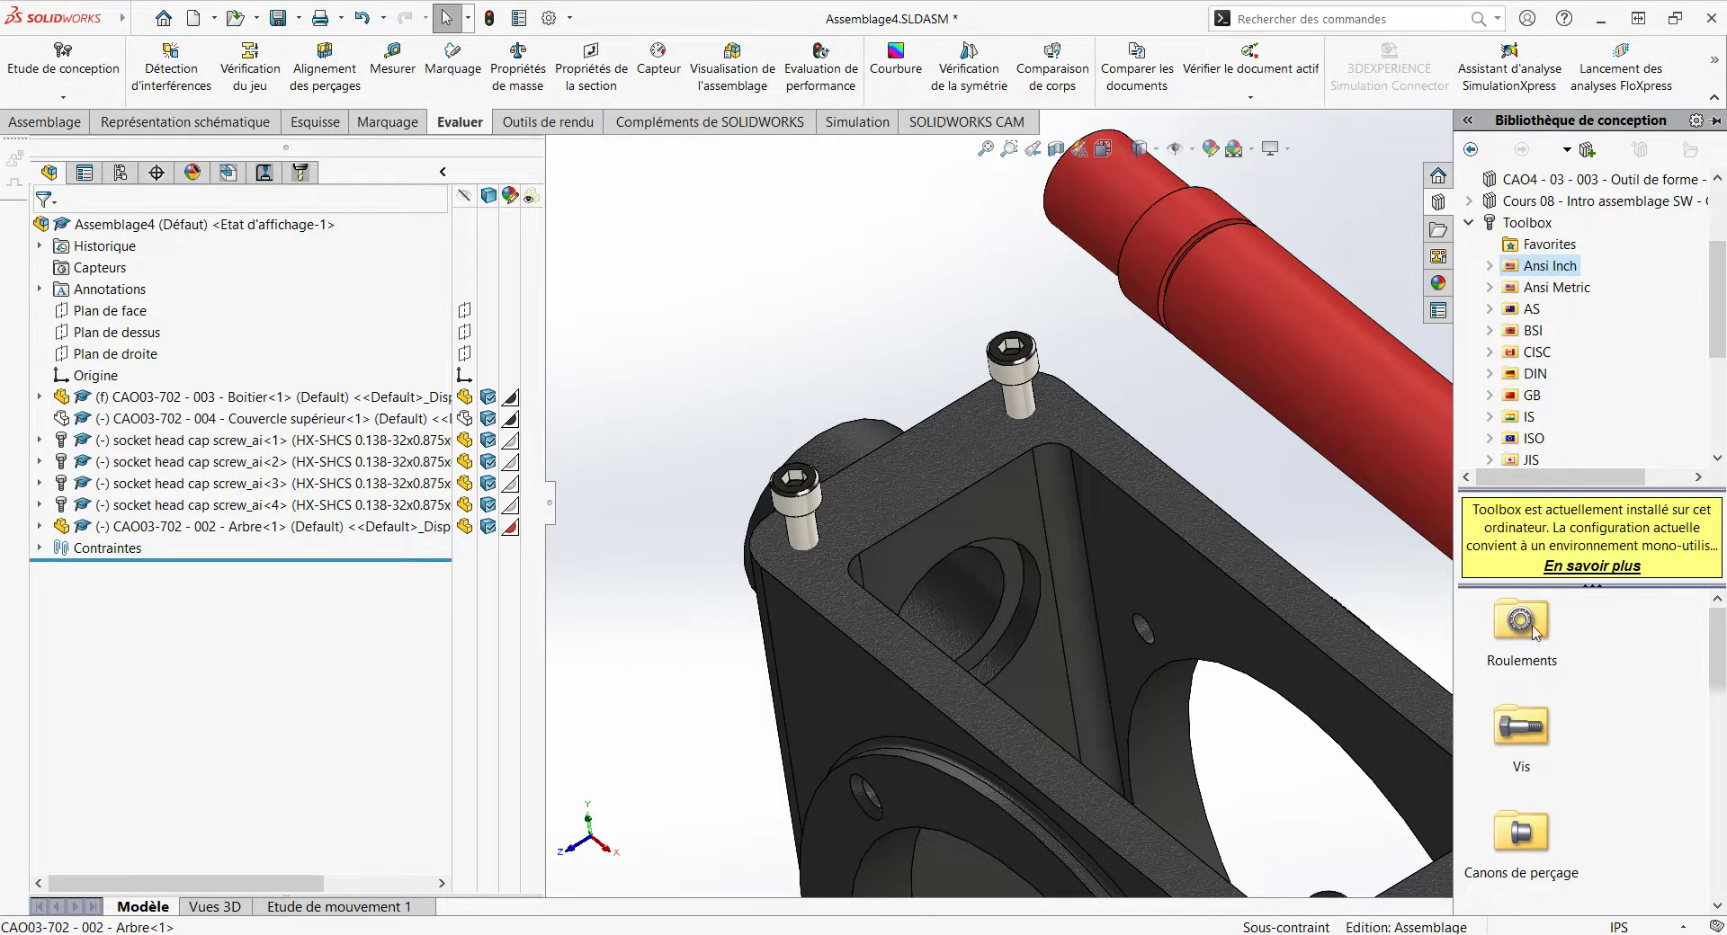
{"action": "left_click", "coordinate": [1574, 288]}
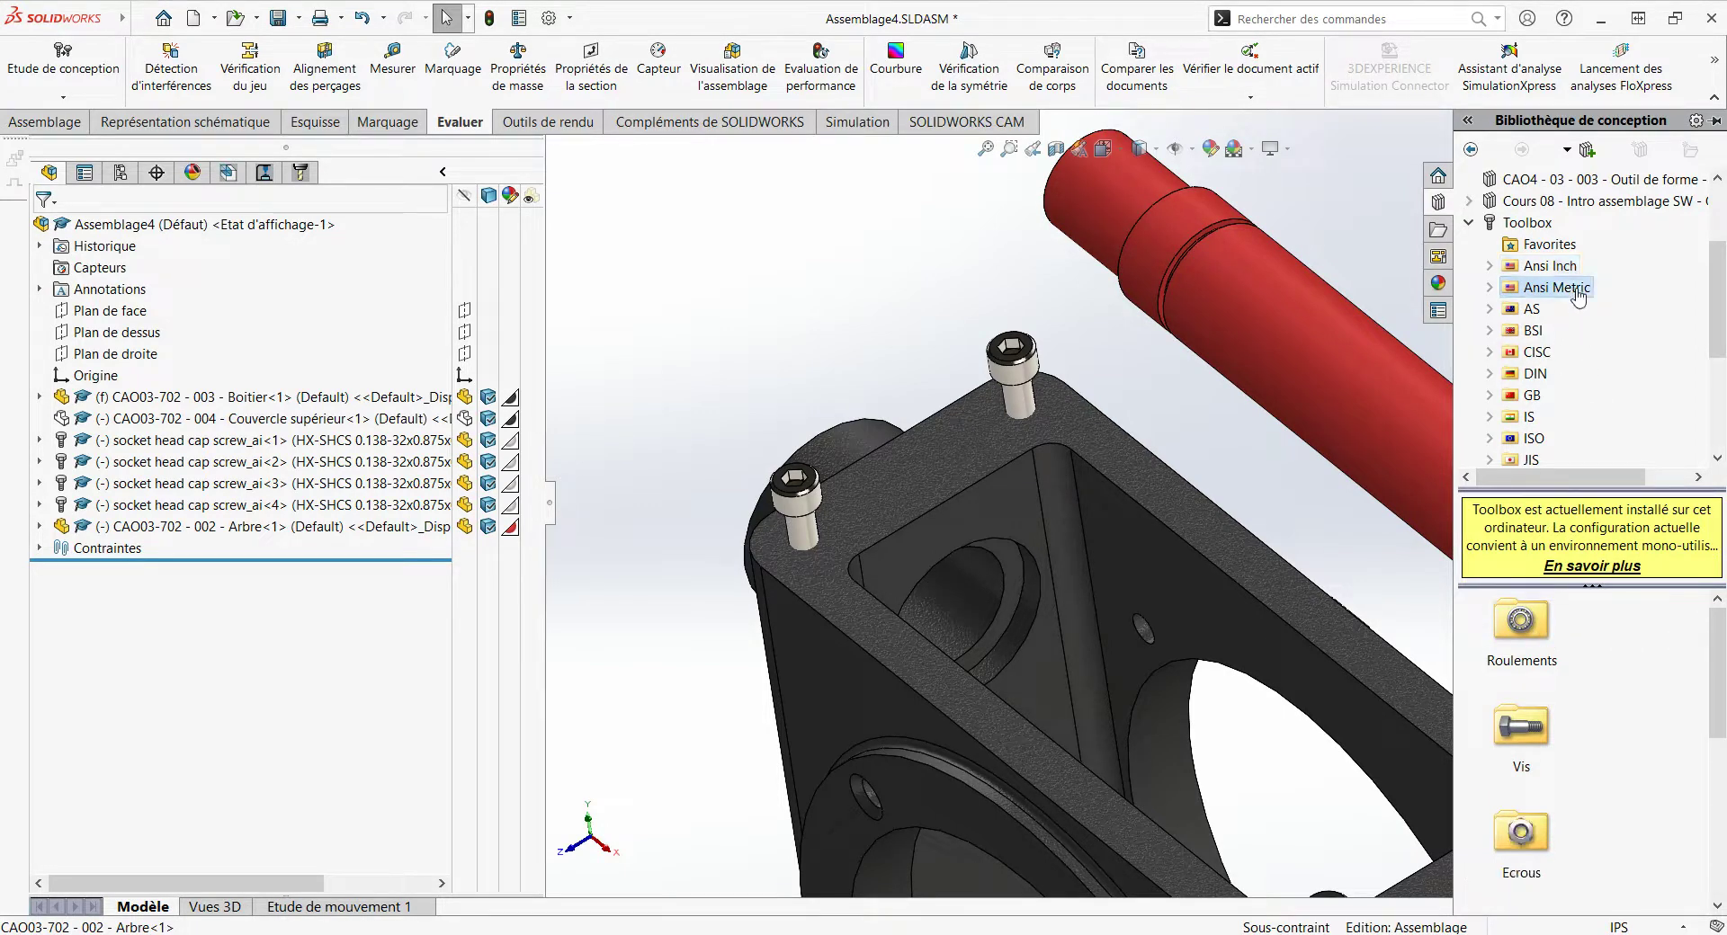
Step: Drag the AFBMA 12.1.4.1 ball bearing from Roulements > Roulements à billes into the assembly
{"action": "double_click", "coordinate": [1521, 620]}
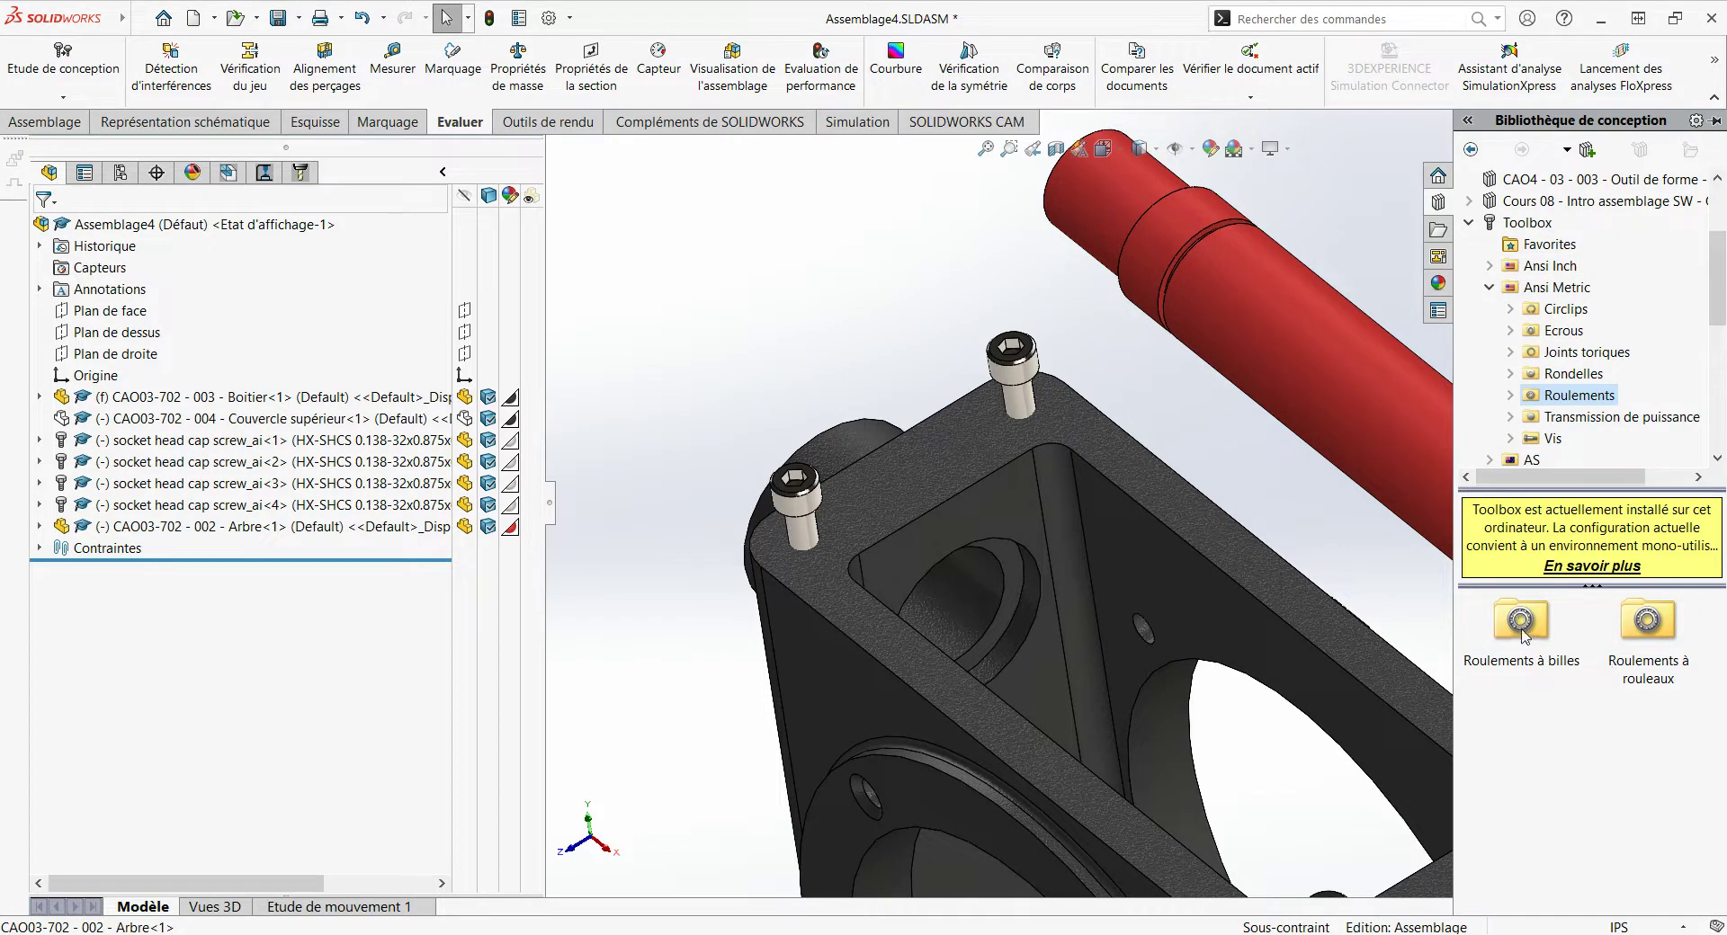
{"action": "double_click", "coordinate": [1522, 630]}
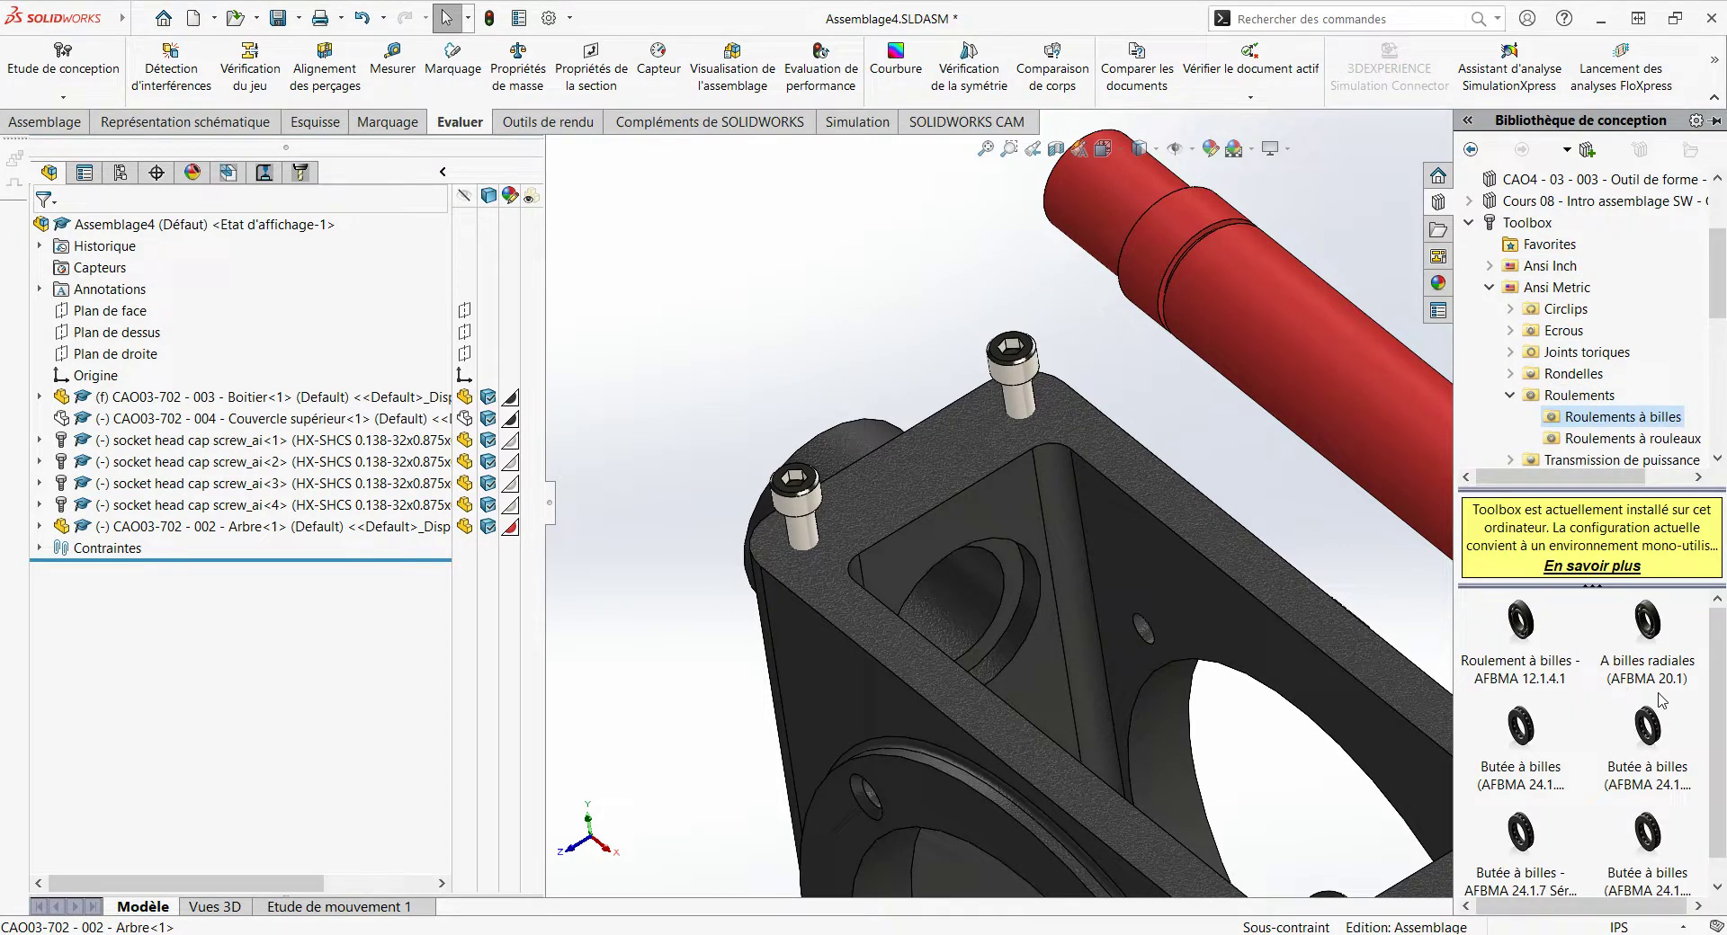
{"action": "left_click_drag", "start_coordinate": [1526, 627], "coordinate": [668, 268]}
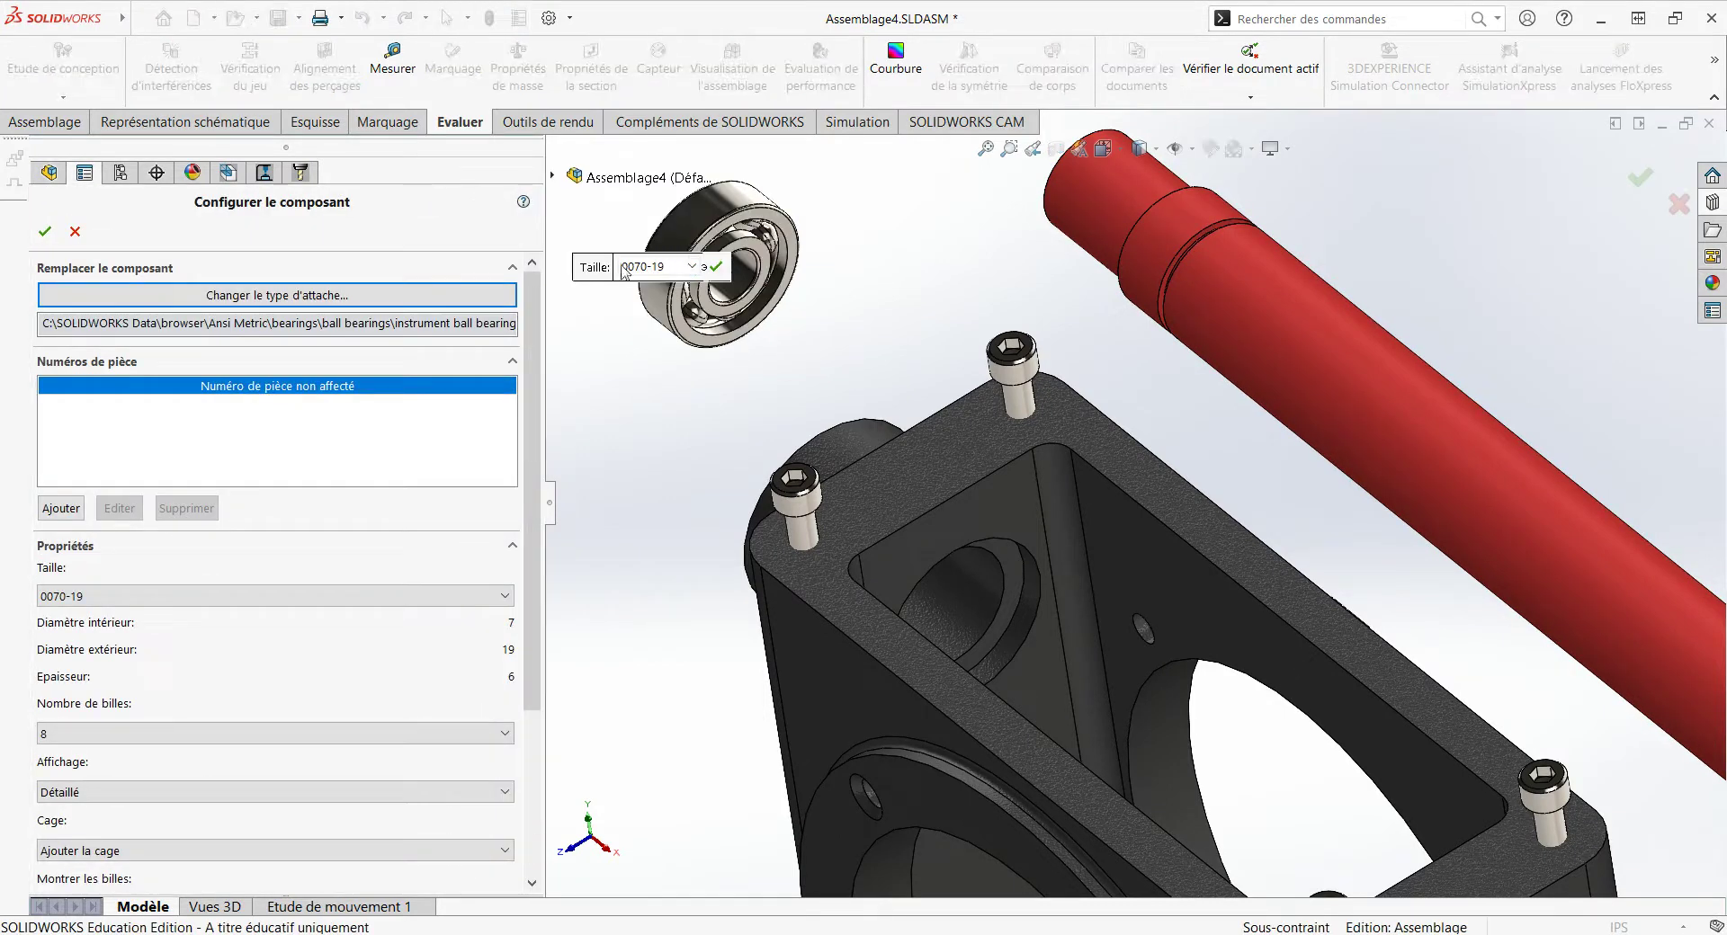
Step: Set the bearing size to 0170-23 (17 mm bore, 23 mm outer) and accept it
{"action": "scroll", "coordinate": [485, 517], "scroll_direction": "down", "scroll_amount": 2}
{"action": "scroll", "coordinate": [472, 468], "scroll_direction": "down", "scroll_amount": 3}
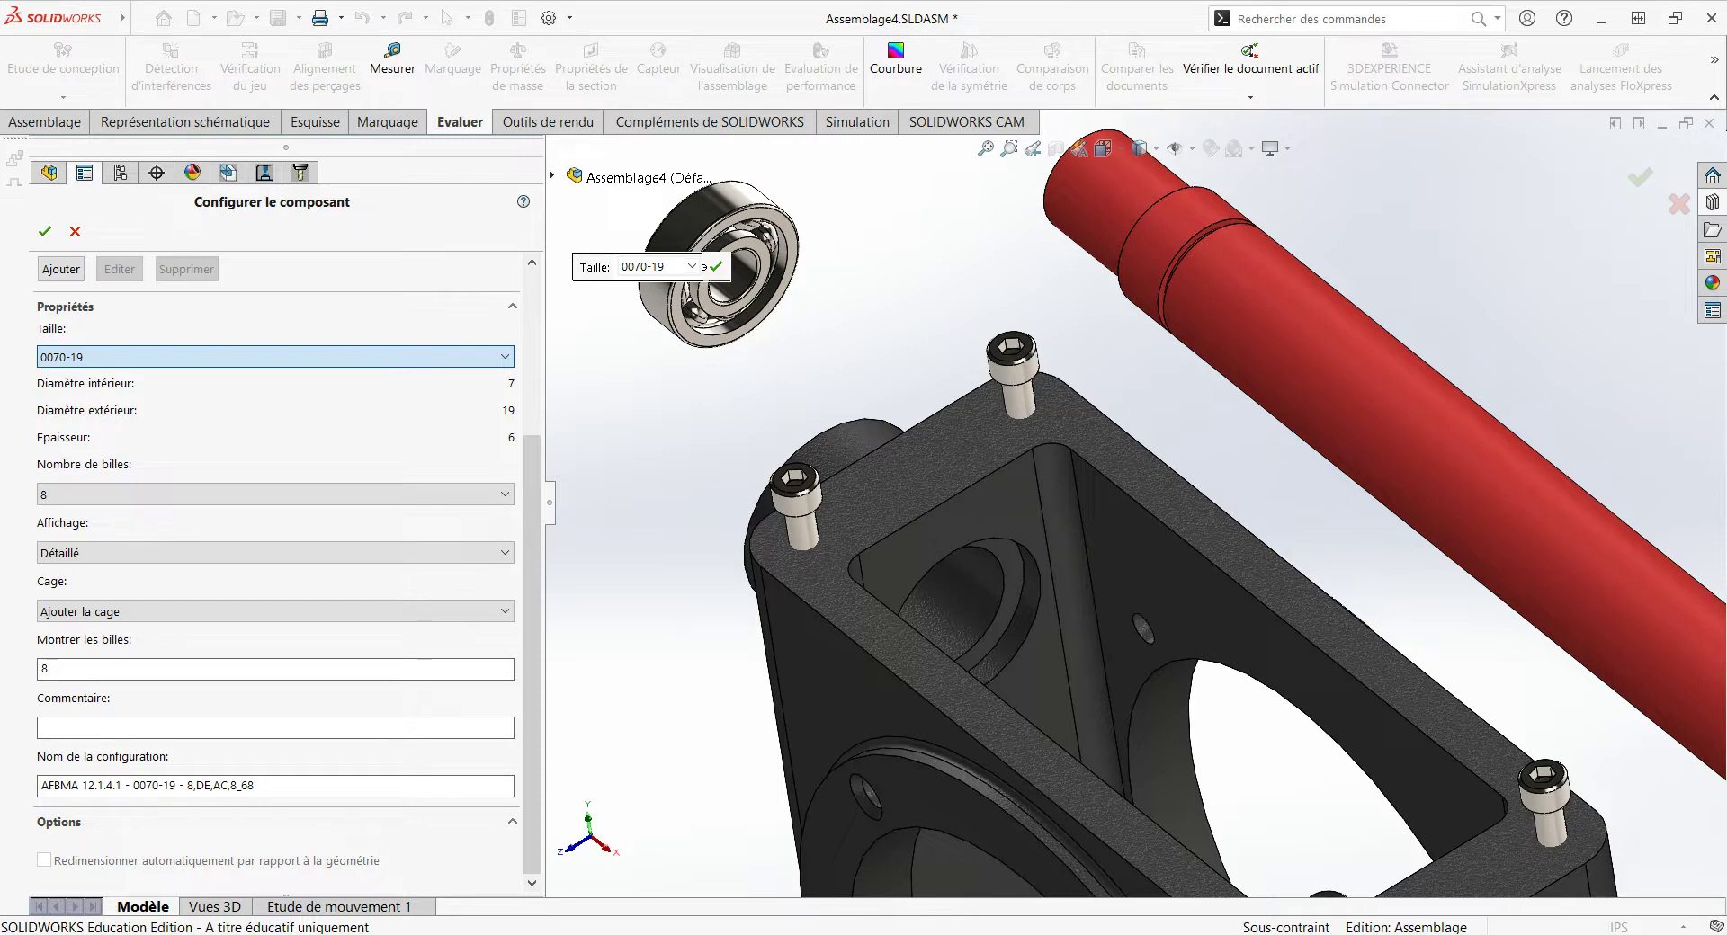
{"action": "key", "text": "Down"}
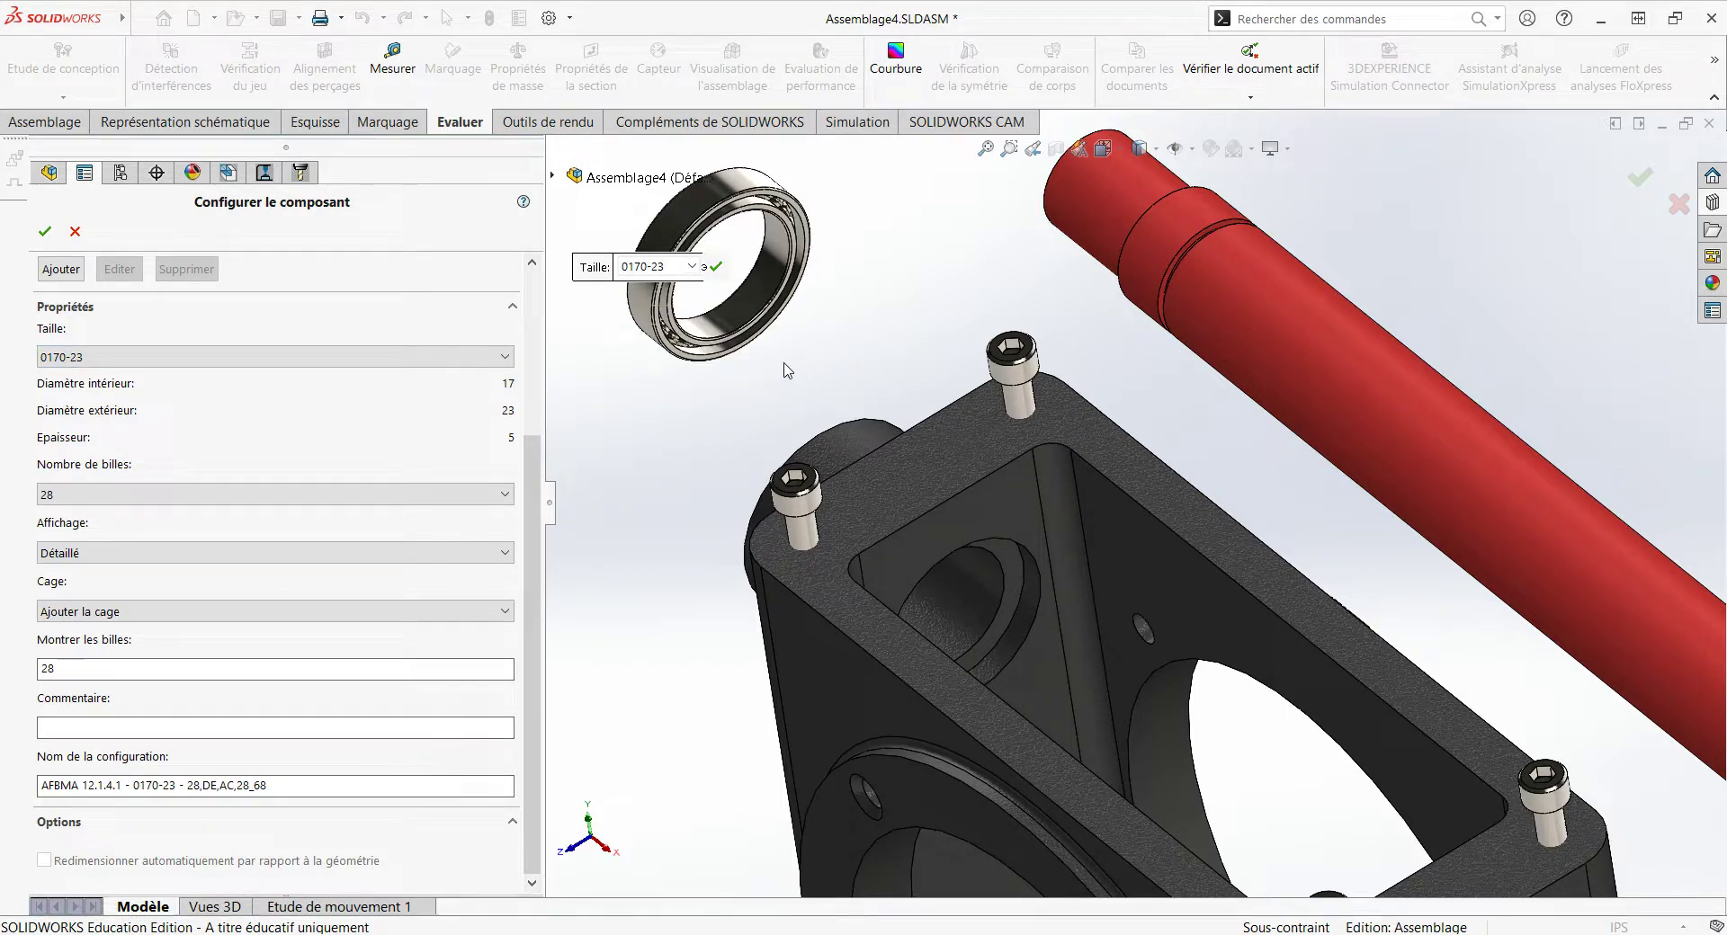
{"action": "scroll", "coordinate": [693, 266], "scroll_direction": "down", "scroll_amount": 5}
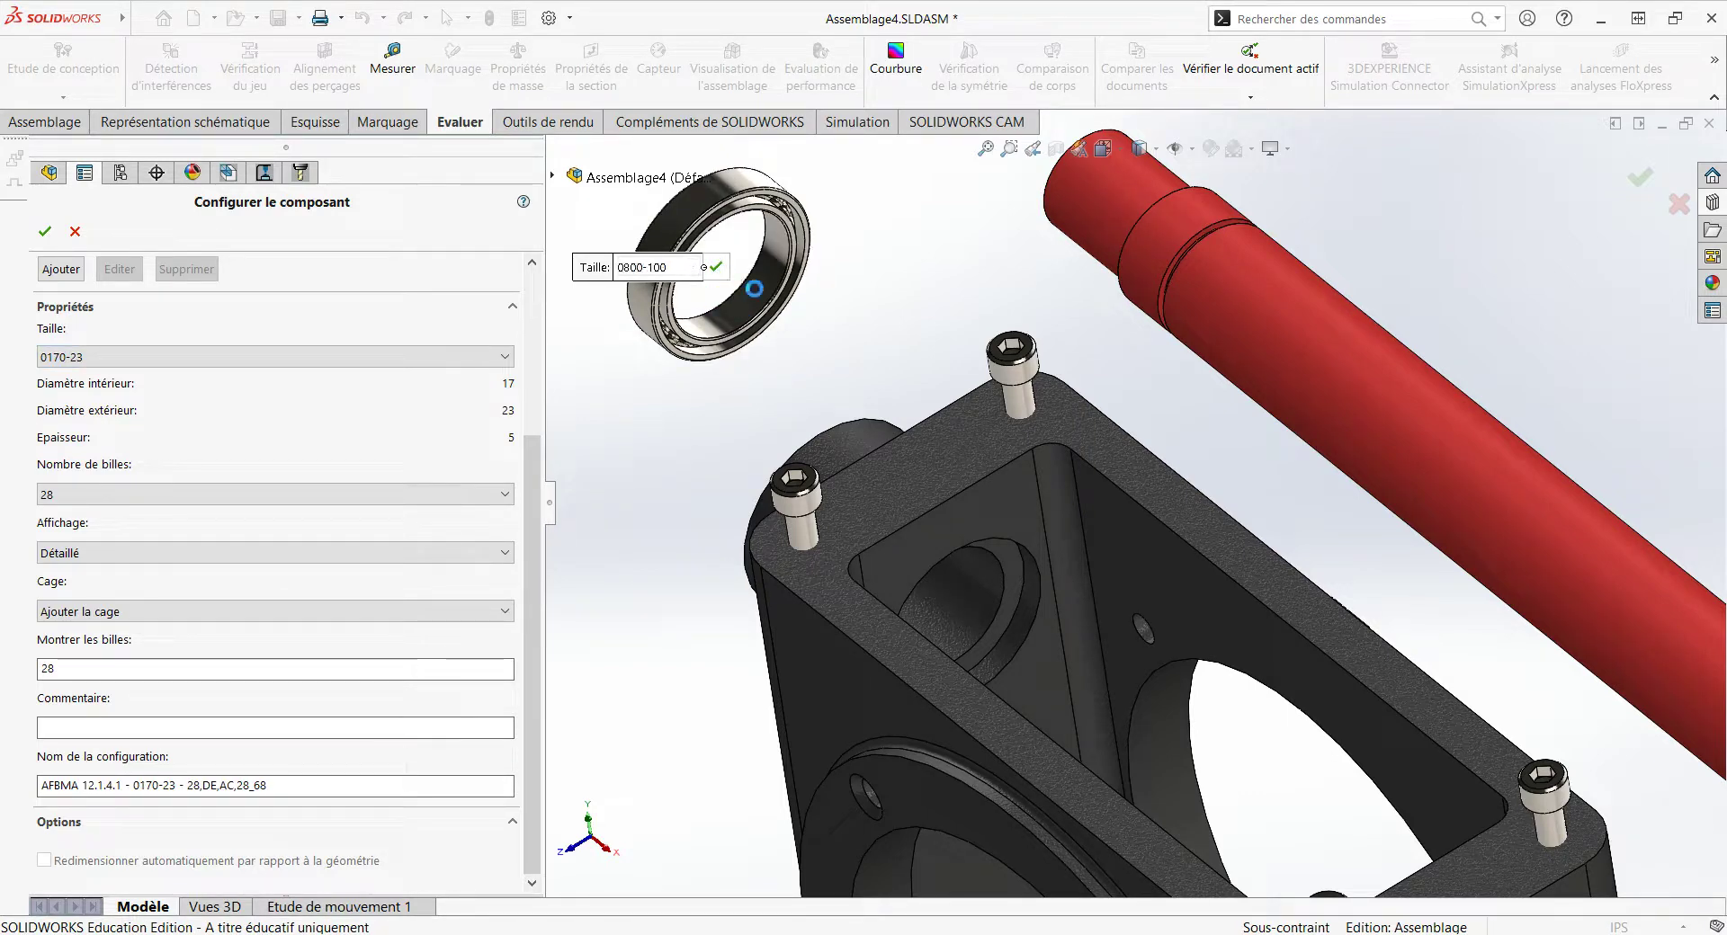
{"action": "left_click", "coordinate": [909, 277]}
Step: Place a second copy of the 0170-23 bearing in the assembly
{"action": "left_click", "coordinate": [1003, 270]}
{"action": "key", "text": "Escape"}
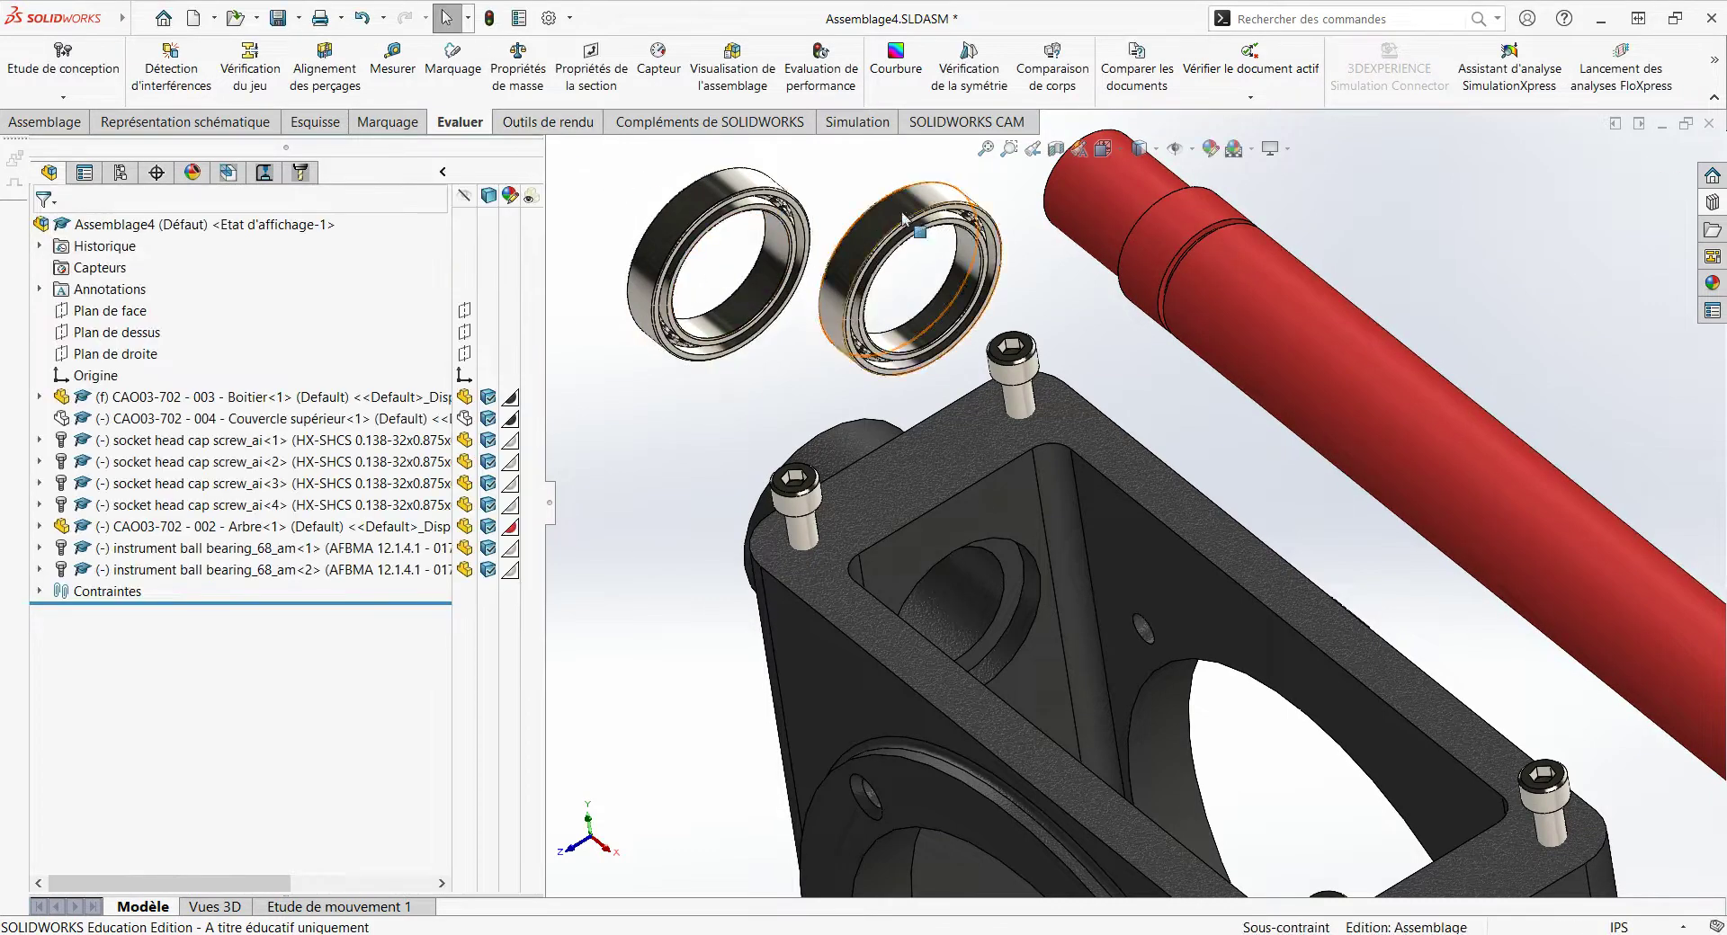
{"action": "middle_click_drag", "start_coordinate": [719, 402], "coordinate": [791, 477]}
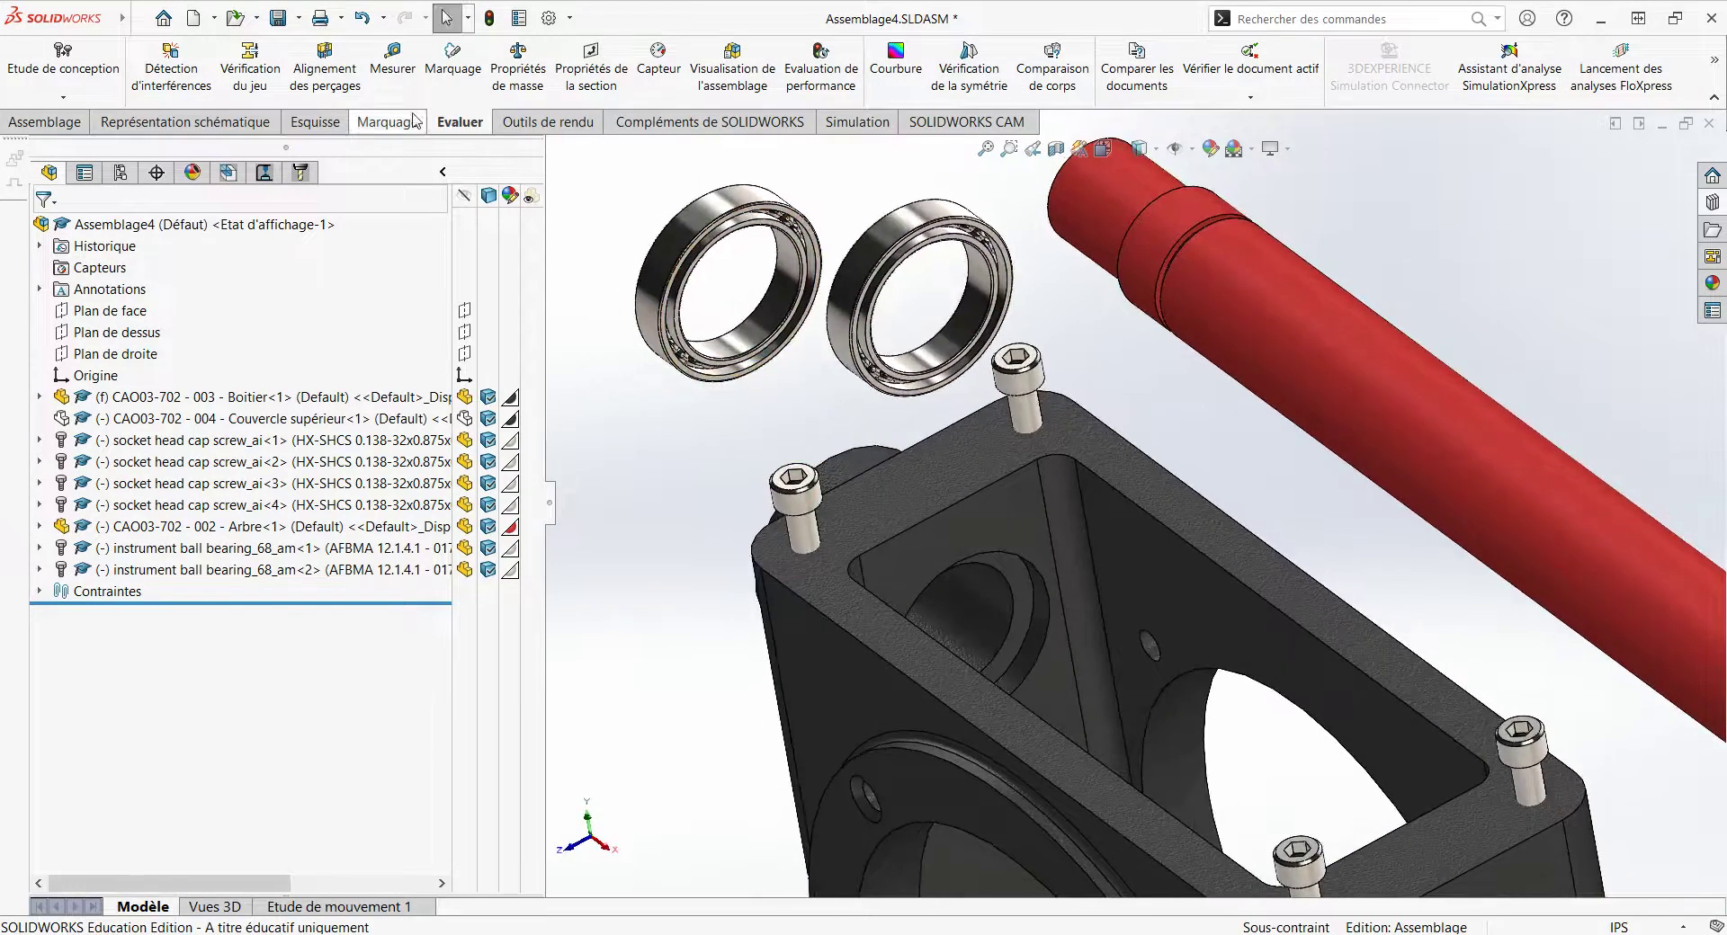
Step: Measure the housing bore (22.23 mm) against the bearing's 23 mm outer diameter, then select both bearings
{"action": "left_click", "coordinate": [392, 67]}
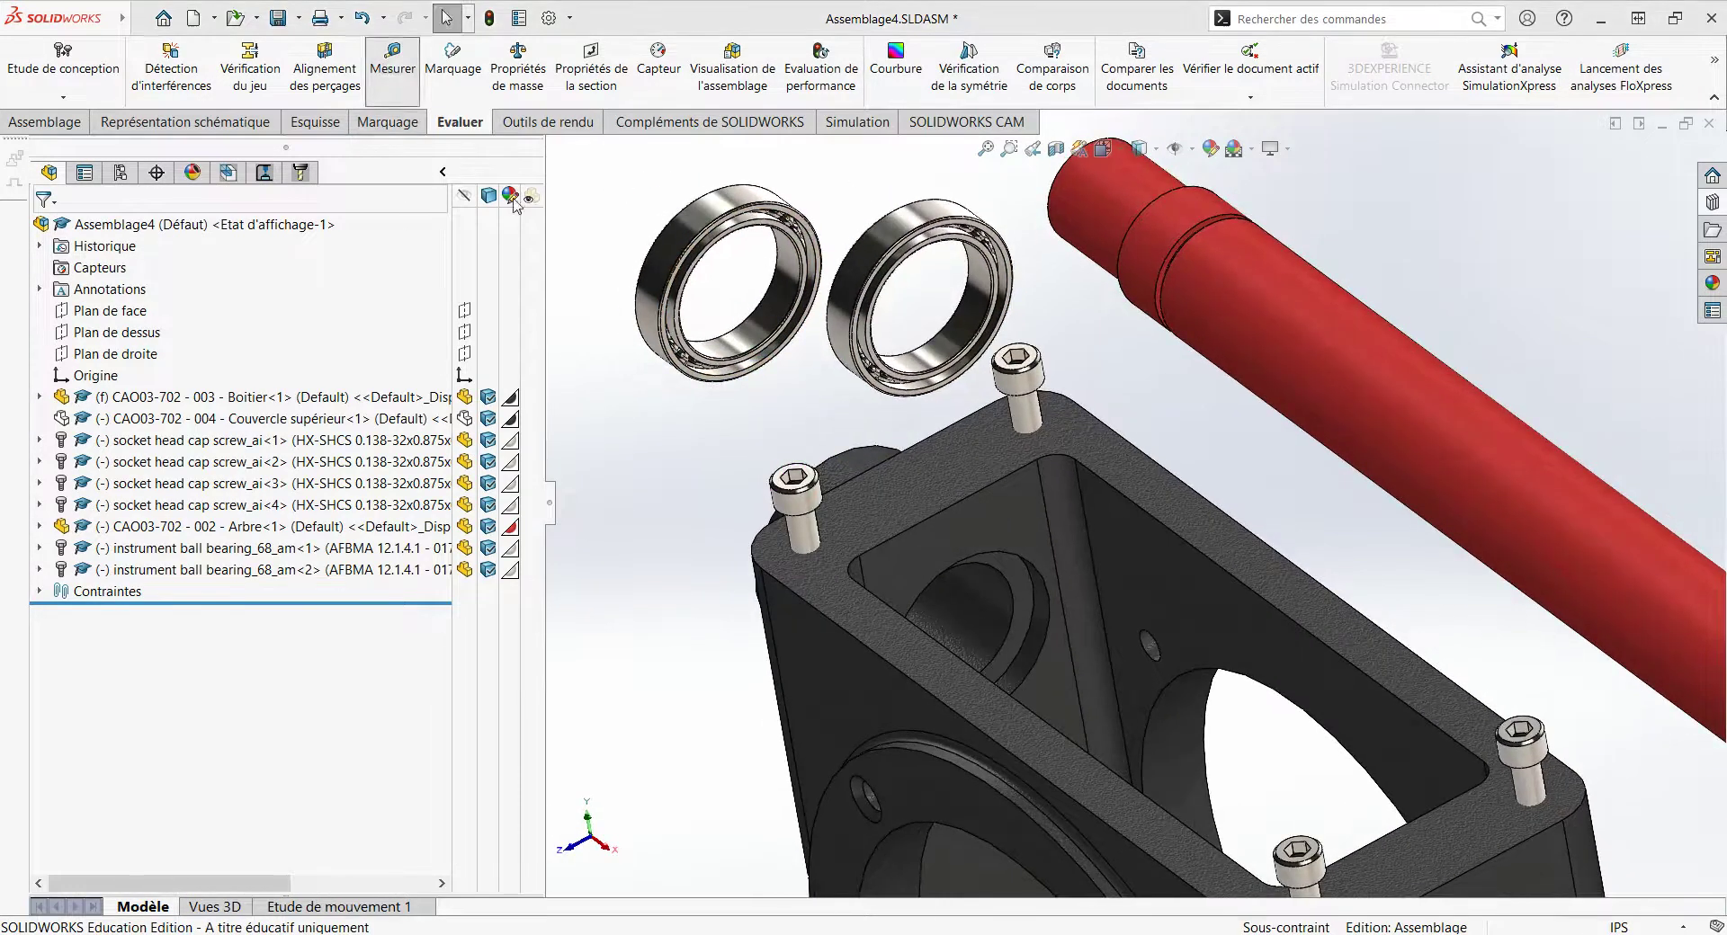
{"action": "left_click", "coordinate": [1041, 621]}
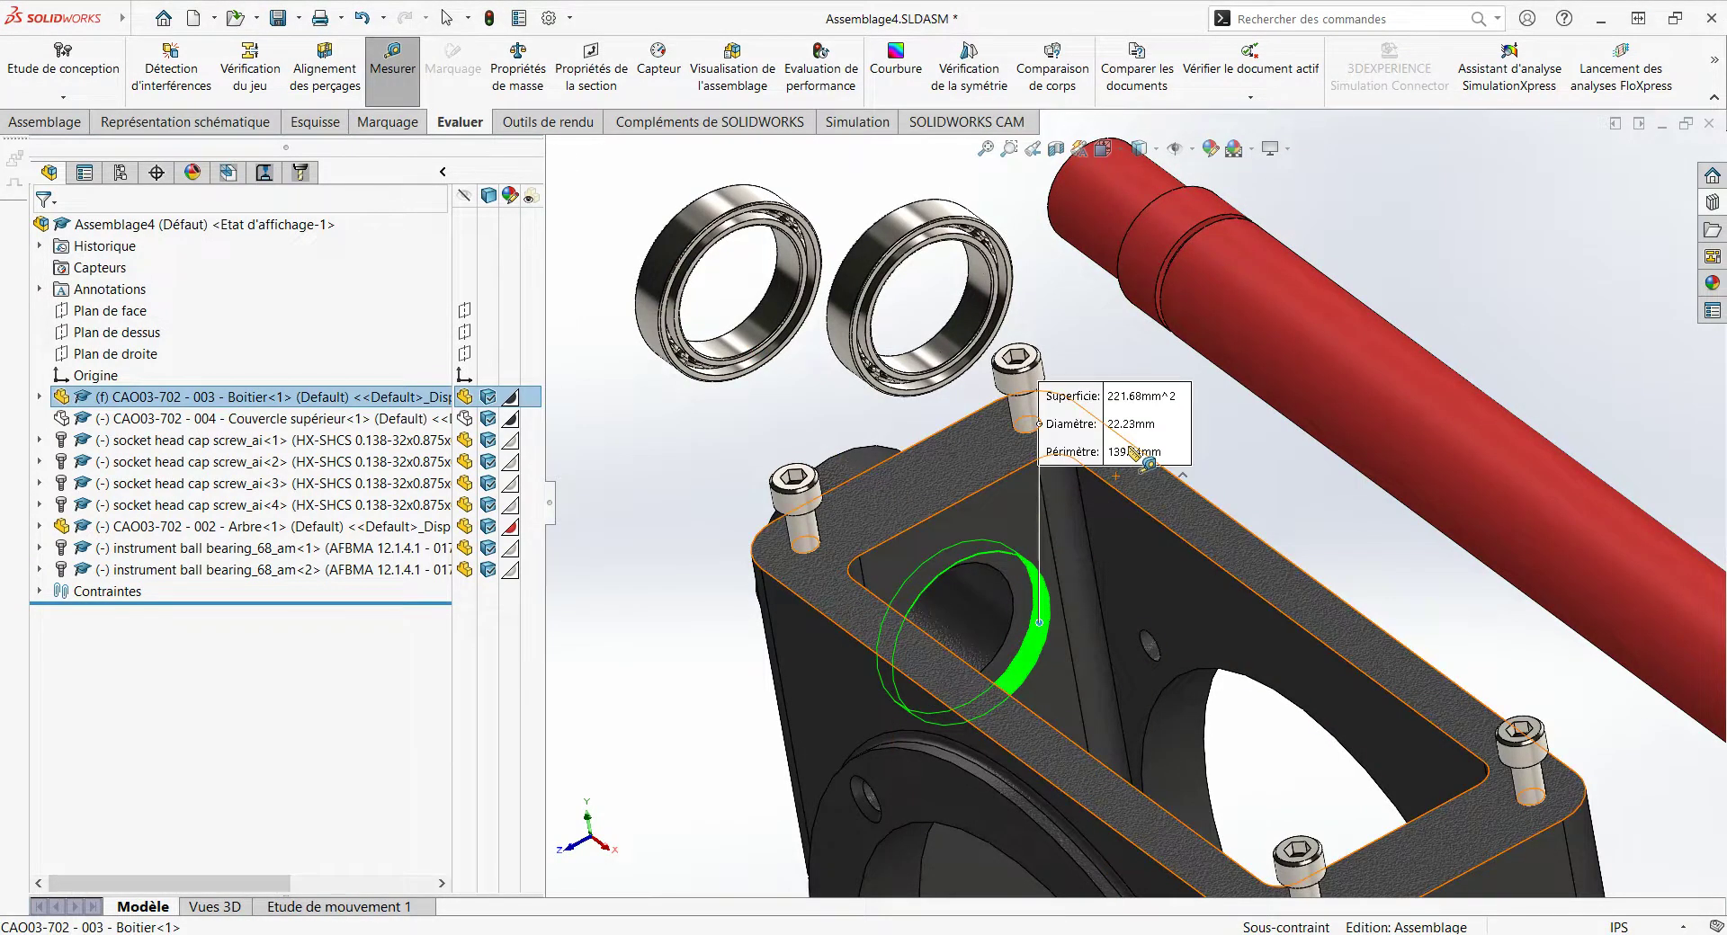
{"action": "key", "text": "Escape"}
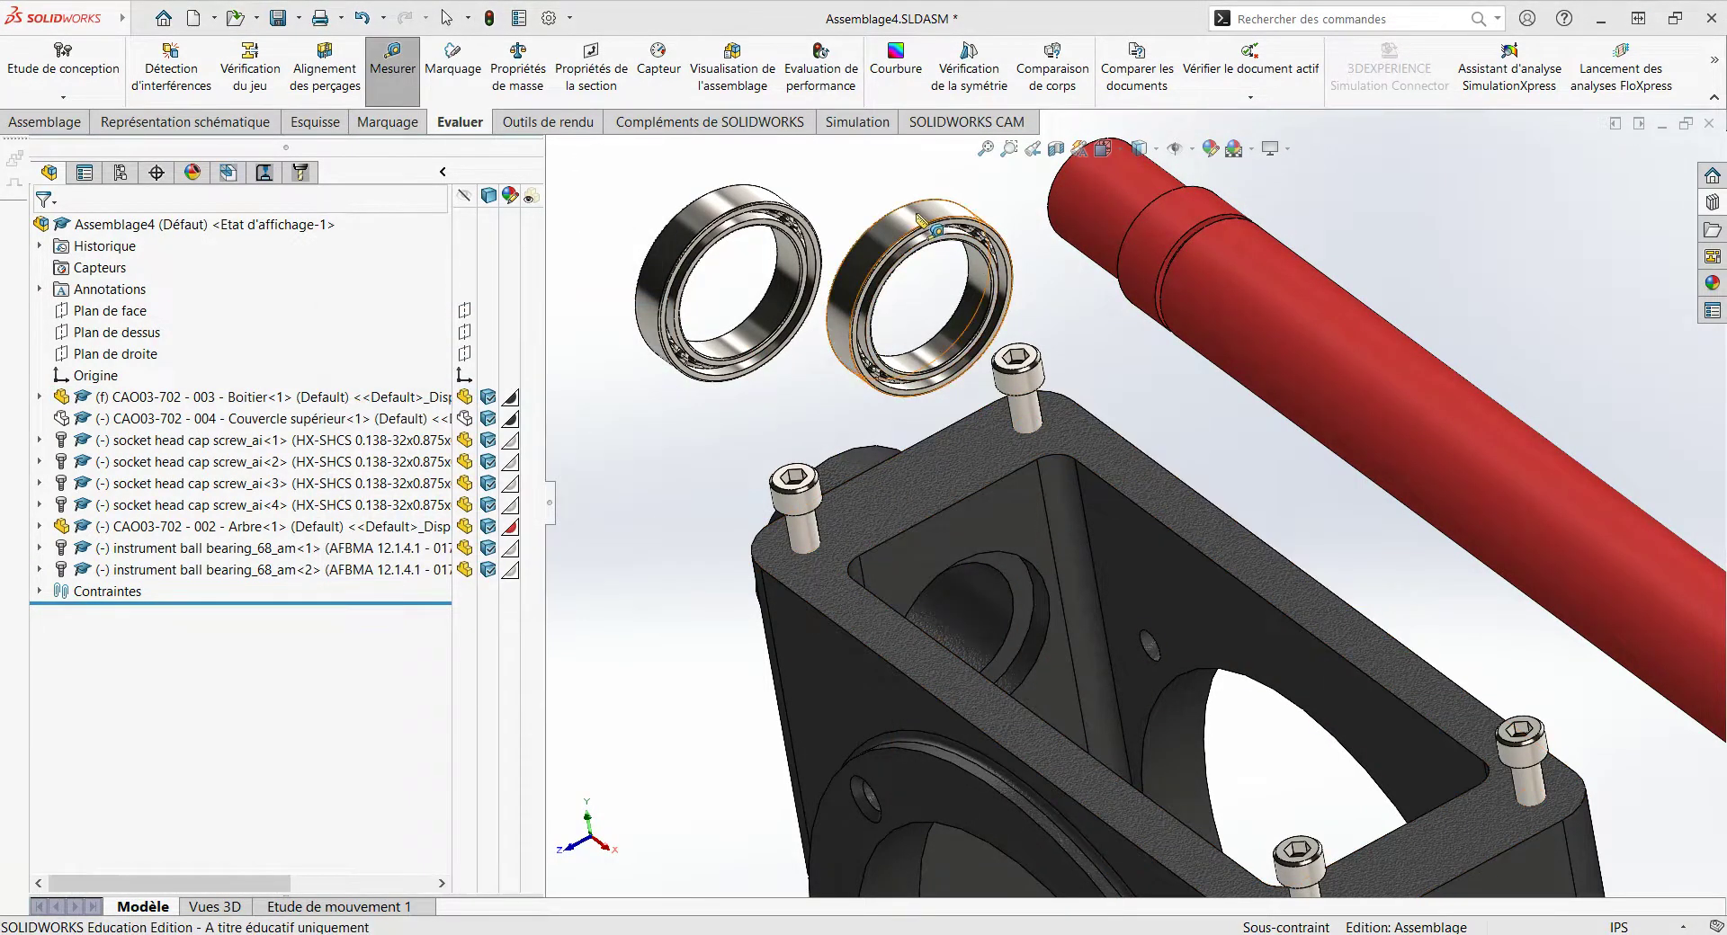
{"action": "left_click", "coordinate": [917, 218]}
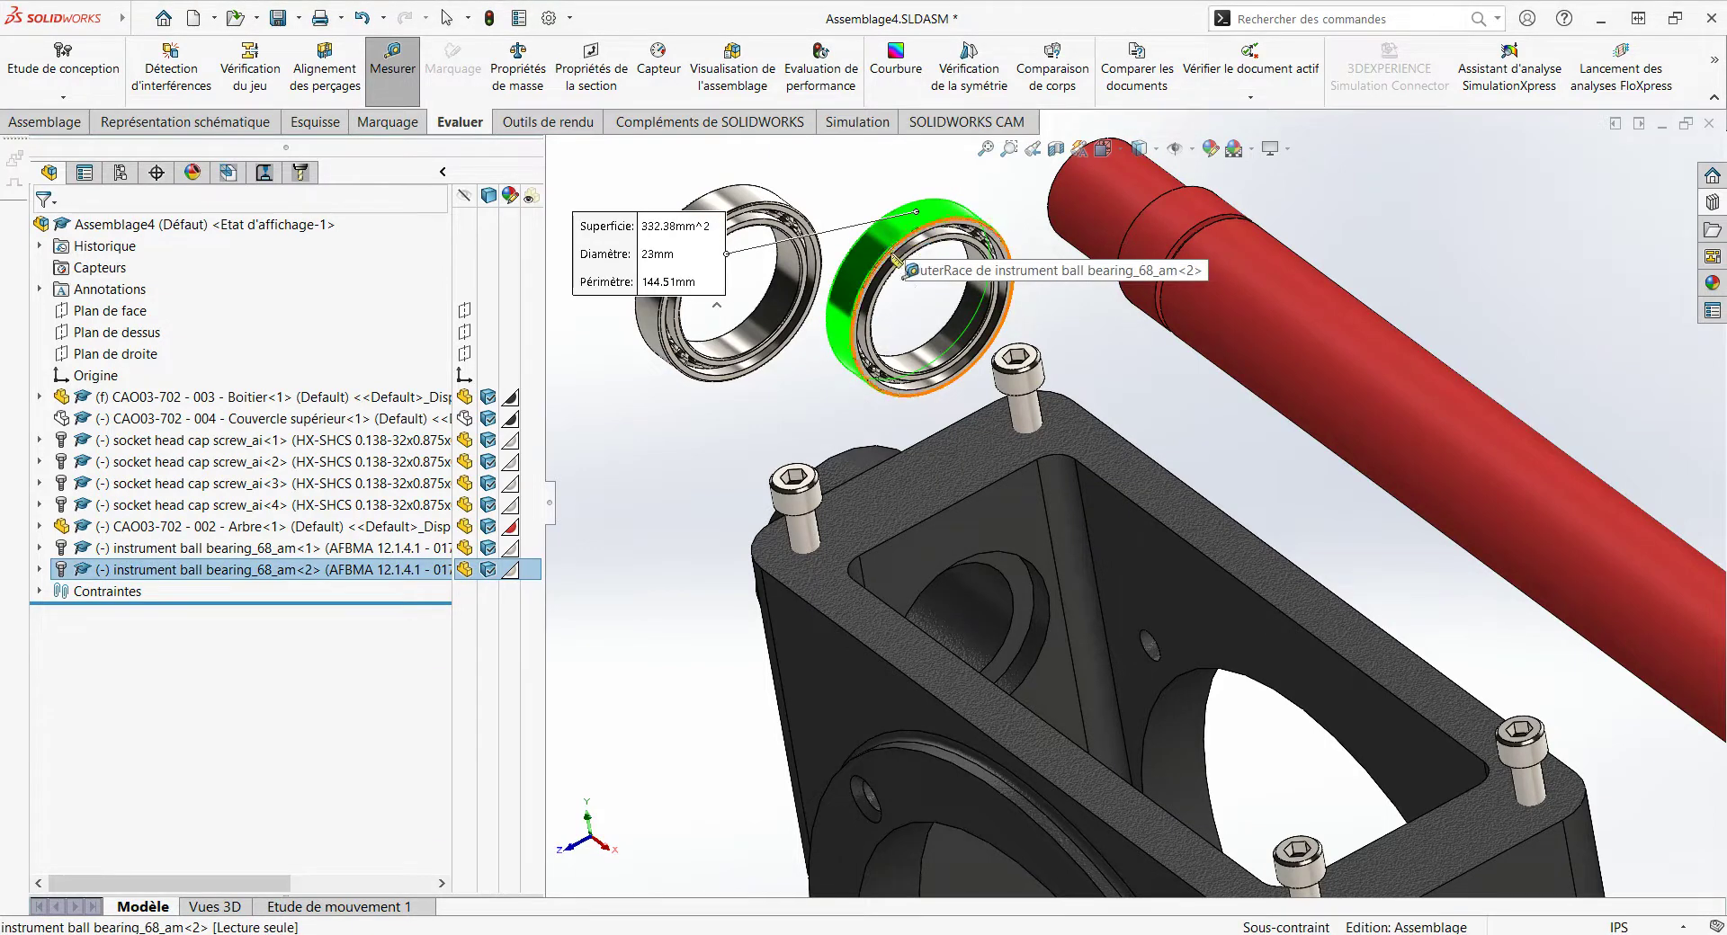
{"action": "key", "text": "Escape"}
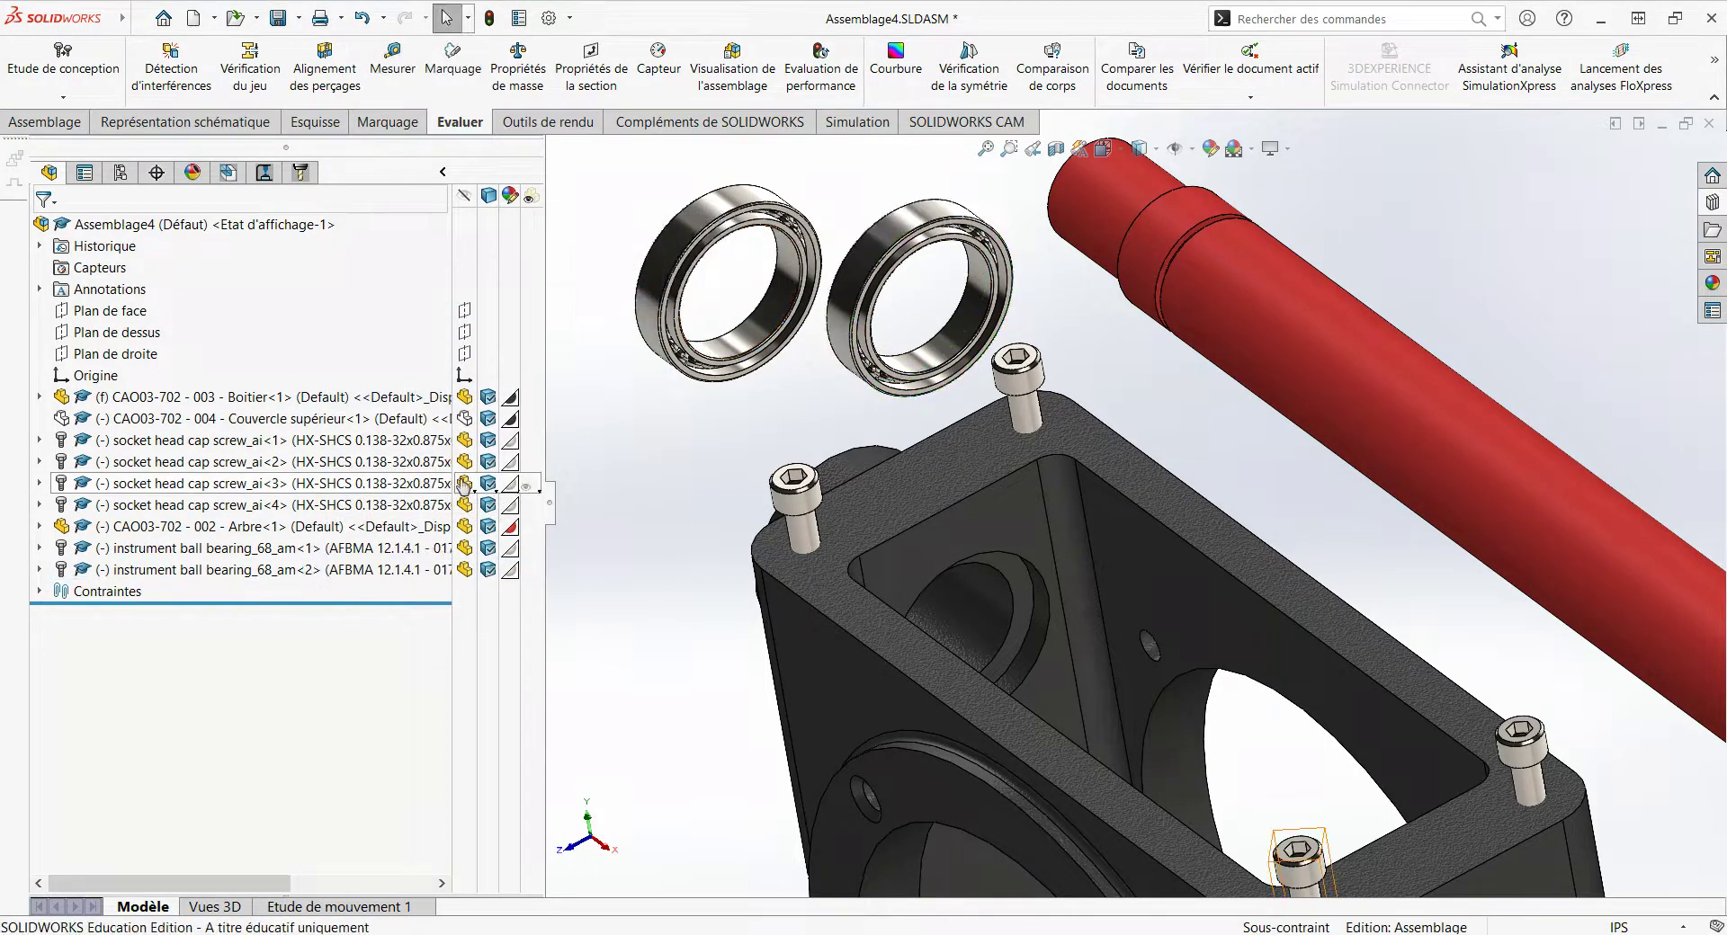
{"action": "left_click", "coordinate": [1039, 671]}
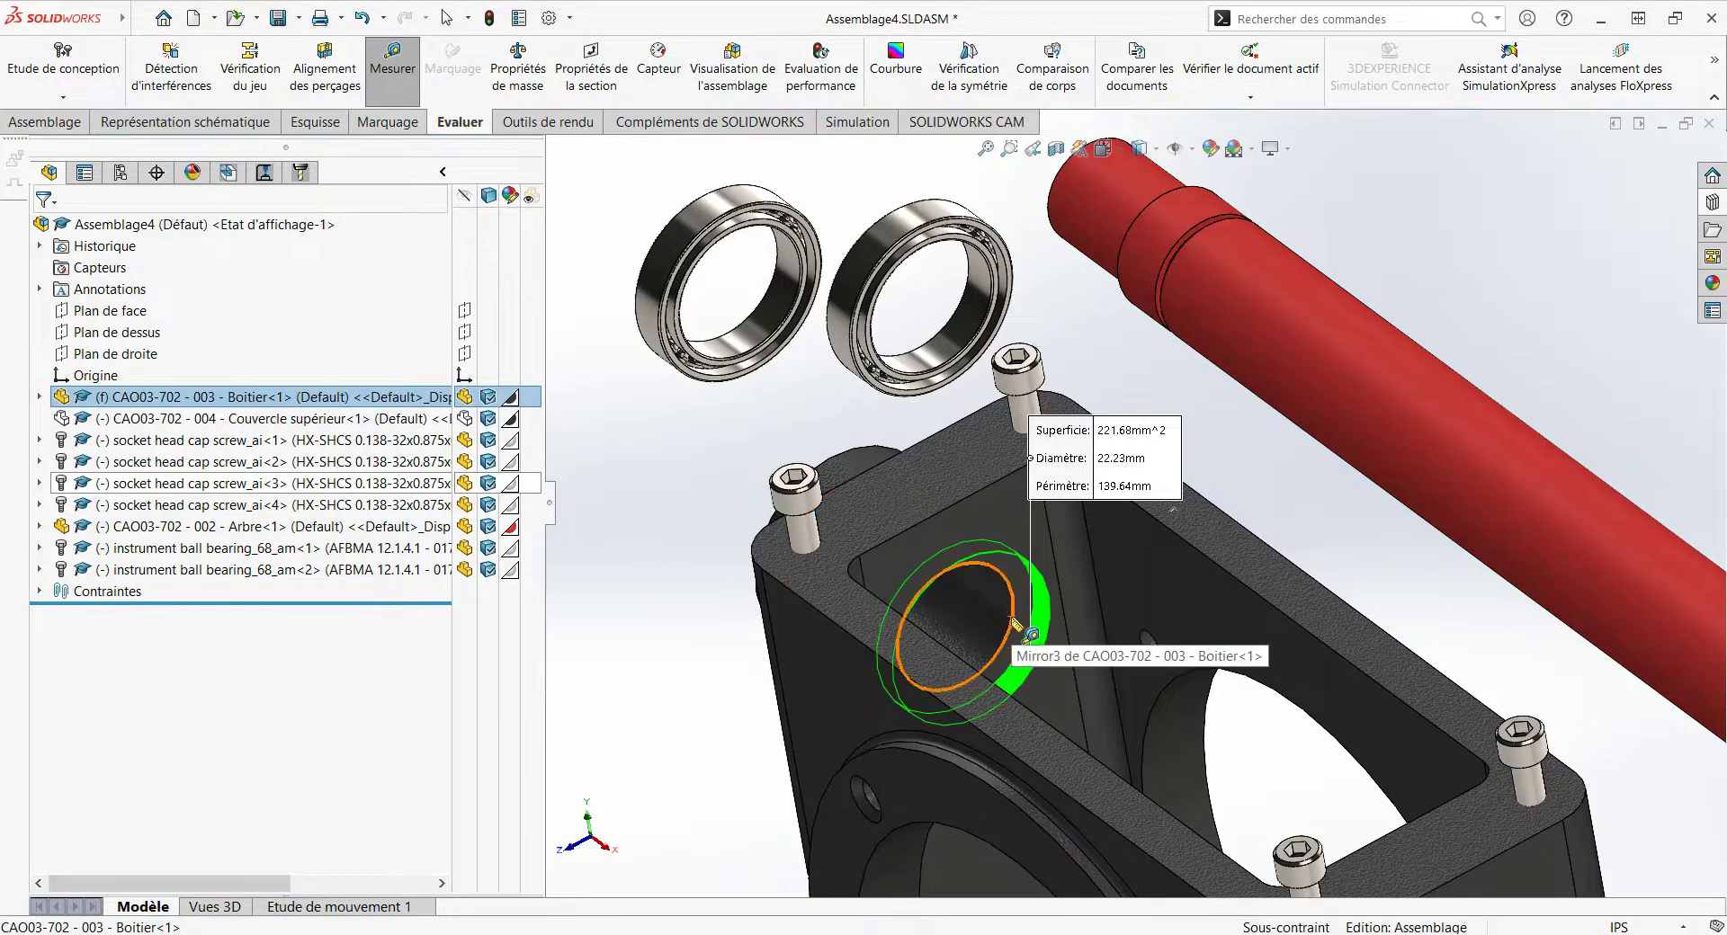
{"action": "key", "text": "Escape"}
{"action": "left_click", "coordinate": [288, 547]}
{"action": "left_click", "coordinate": [287, 568], "text": "ctrl"}
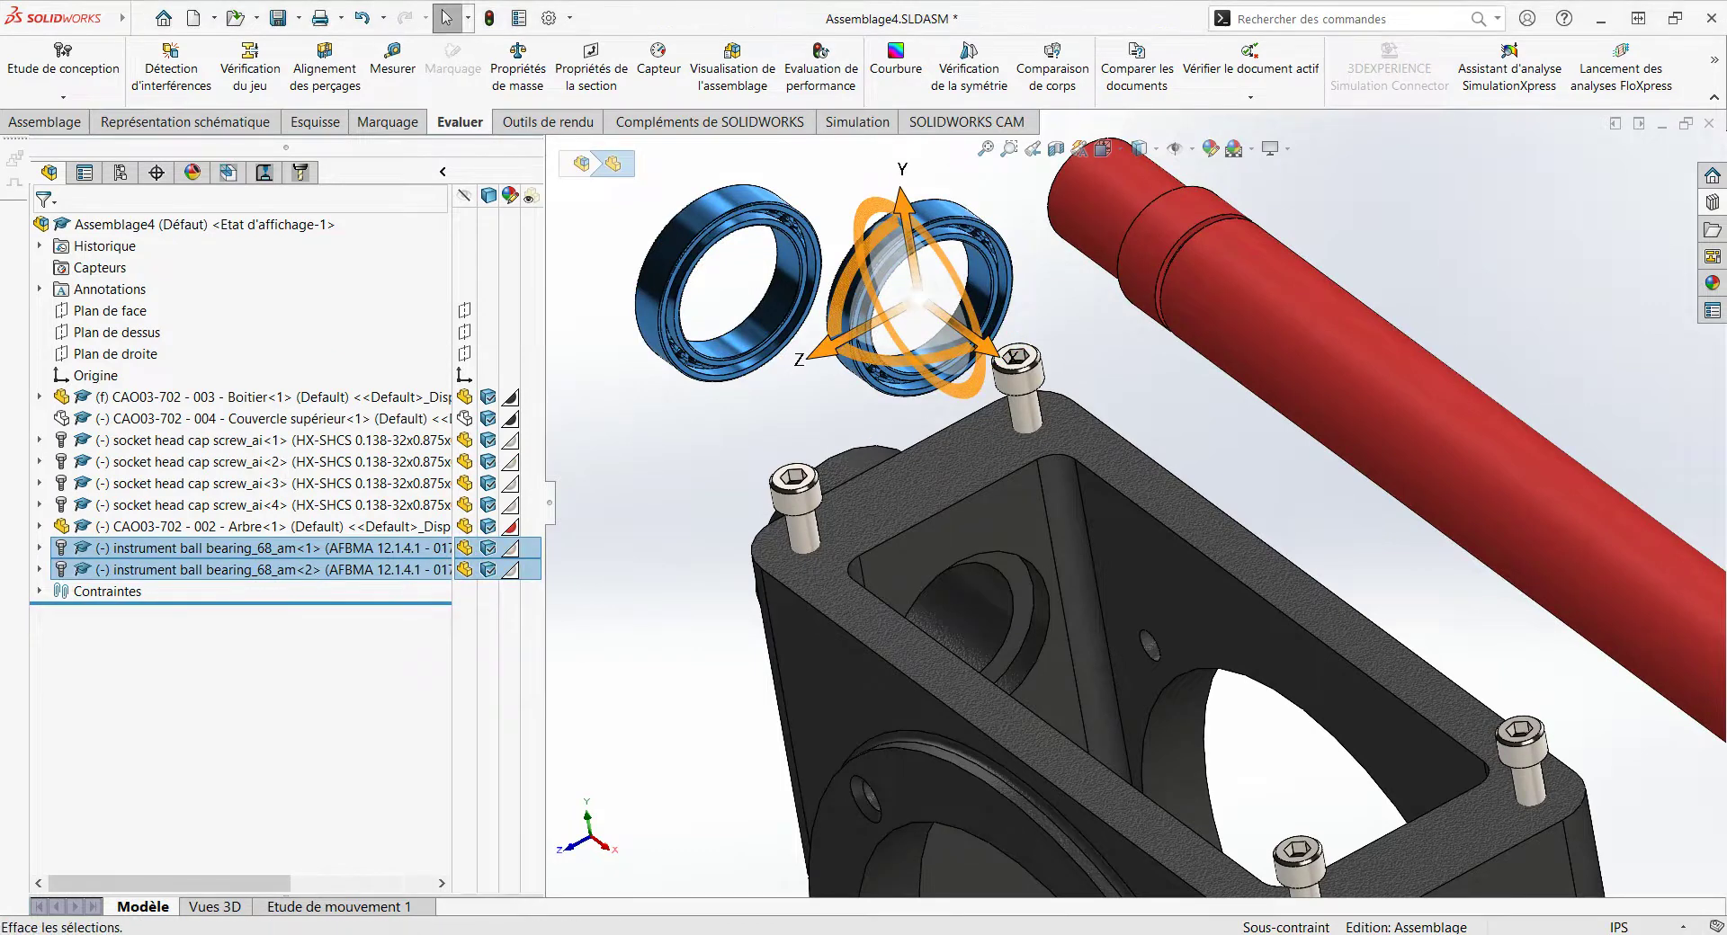
Step: Delete both 0170-23 bearings from the assembly
{"action": "key", "text": "Delete"}
{"action": "left_click", "coordinate": [851, 387]}
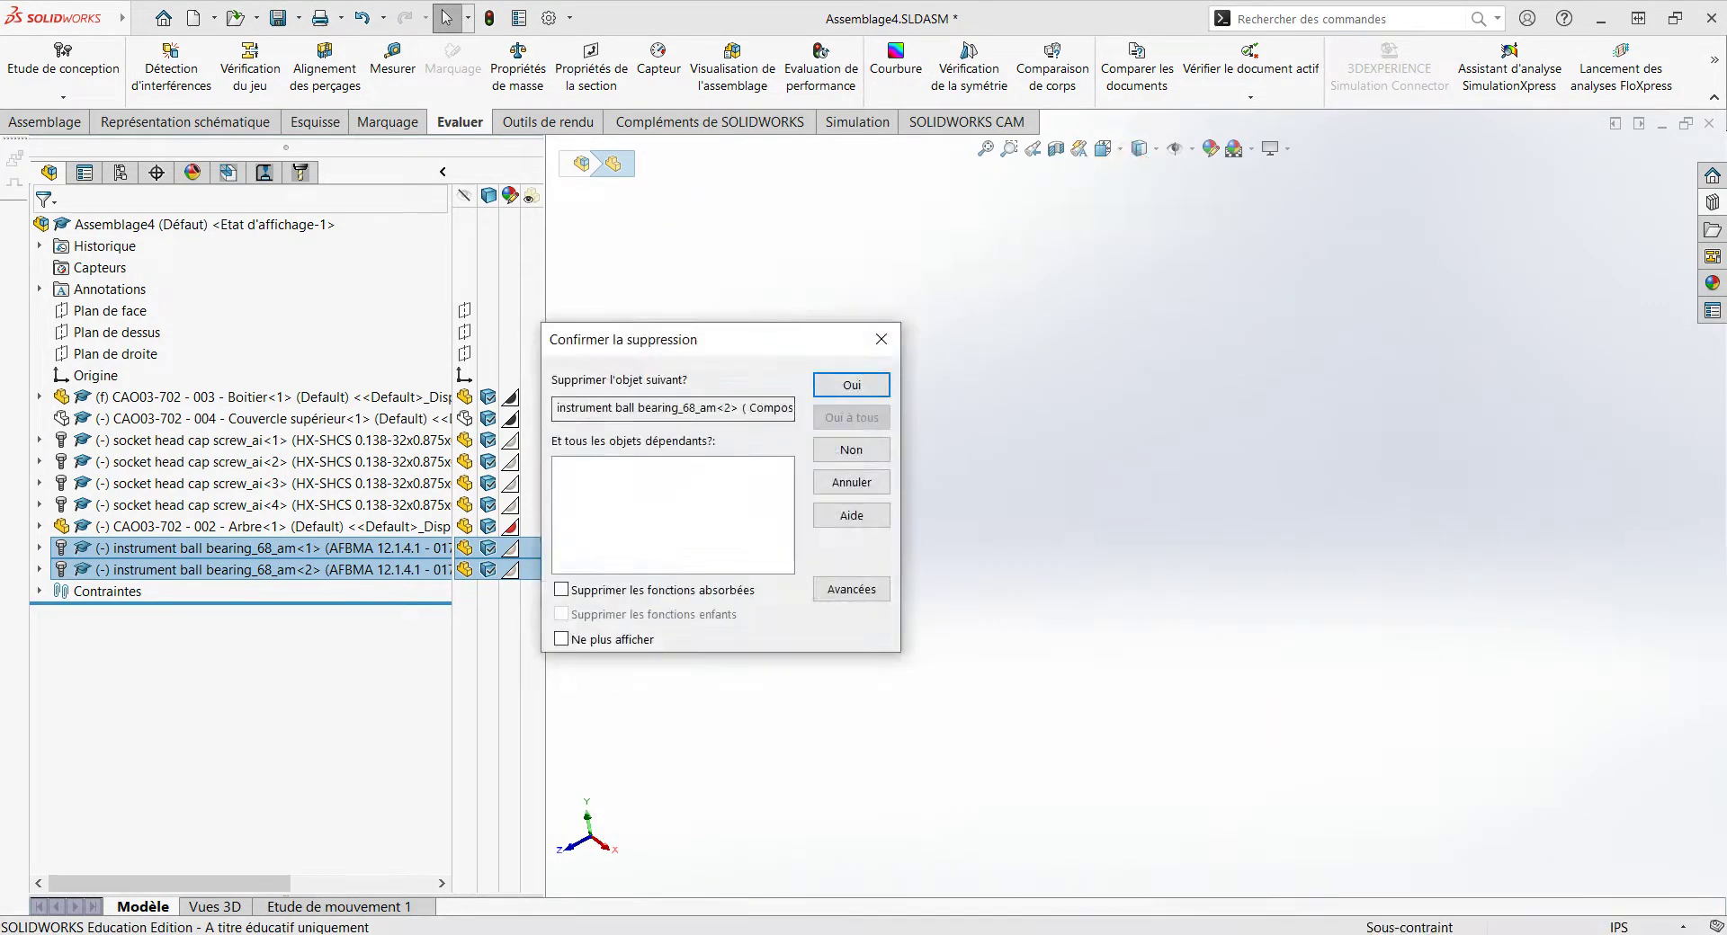
{"action": "left_click", "coordinate": [851, 387]}
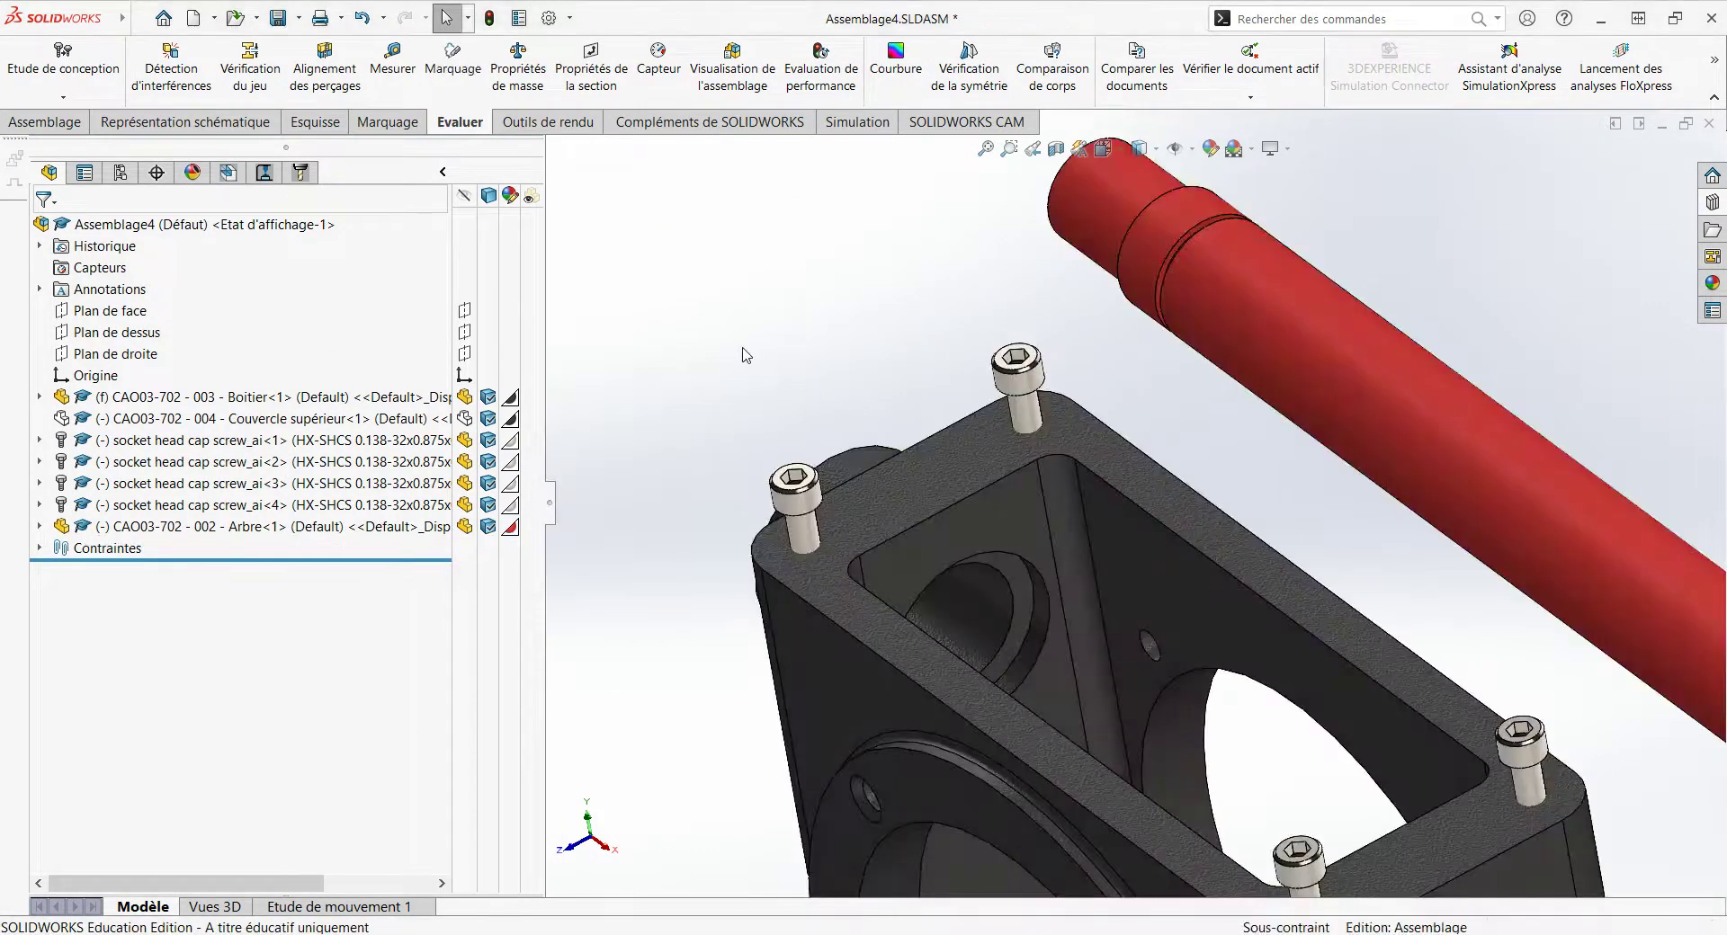
Step: Switch measurement units to Pouces and measure the housing bore (0.88 in) and the shaft
{"action": "left_click", "coordinate": [392, 63]}
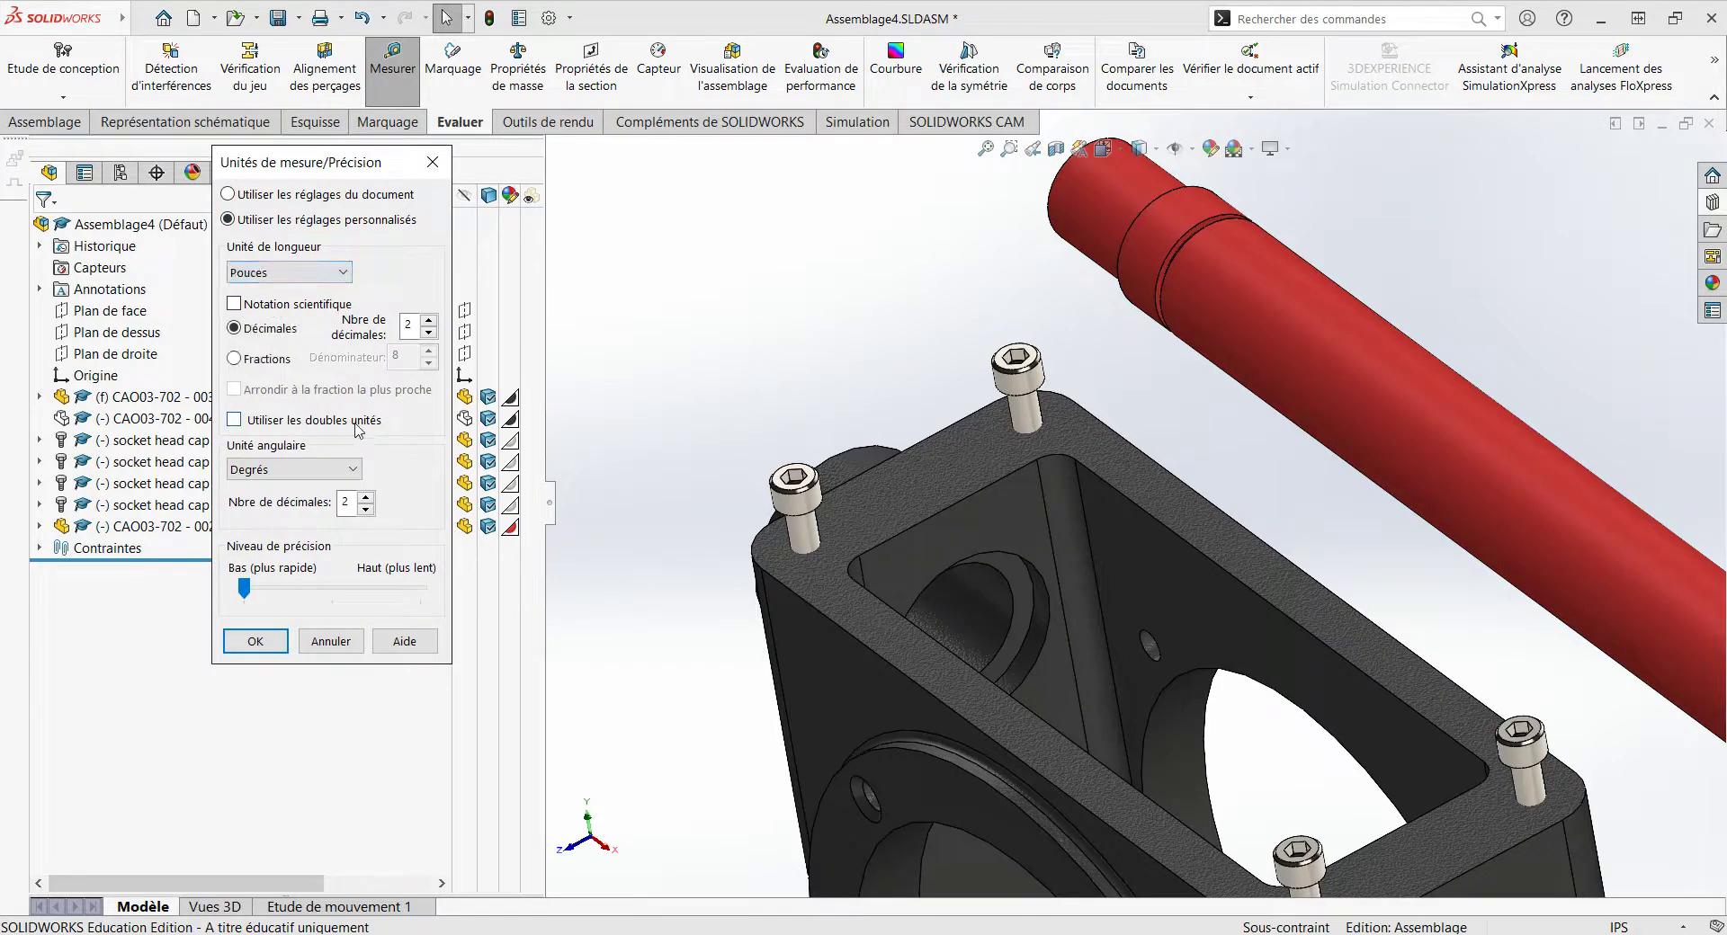
{"action": "left_click", "coordinate": [255, 642]}
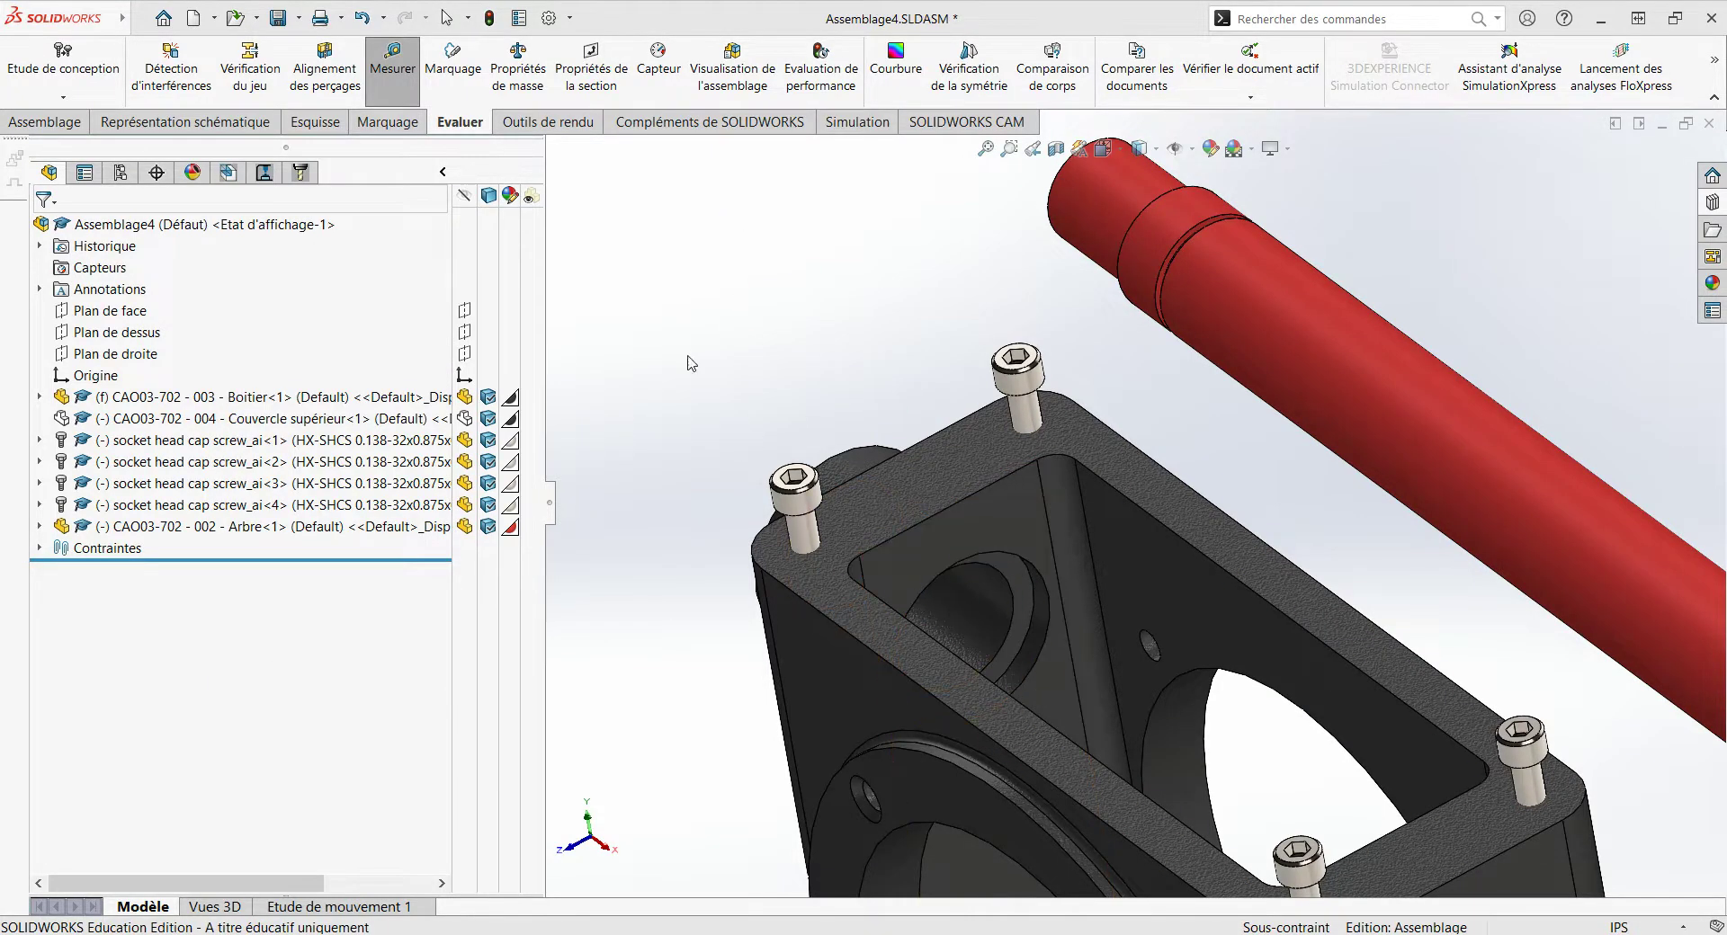
{"action": "left_click", "coordinate": [1037, 652]}
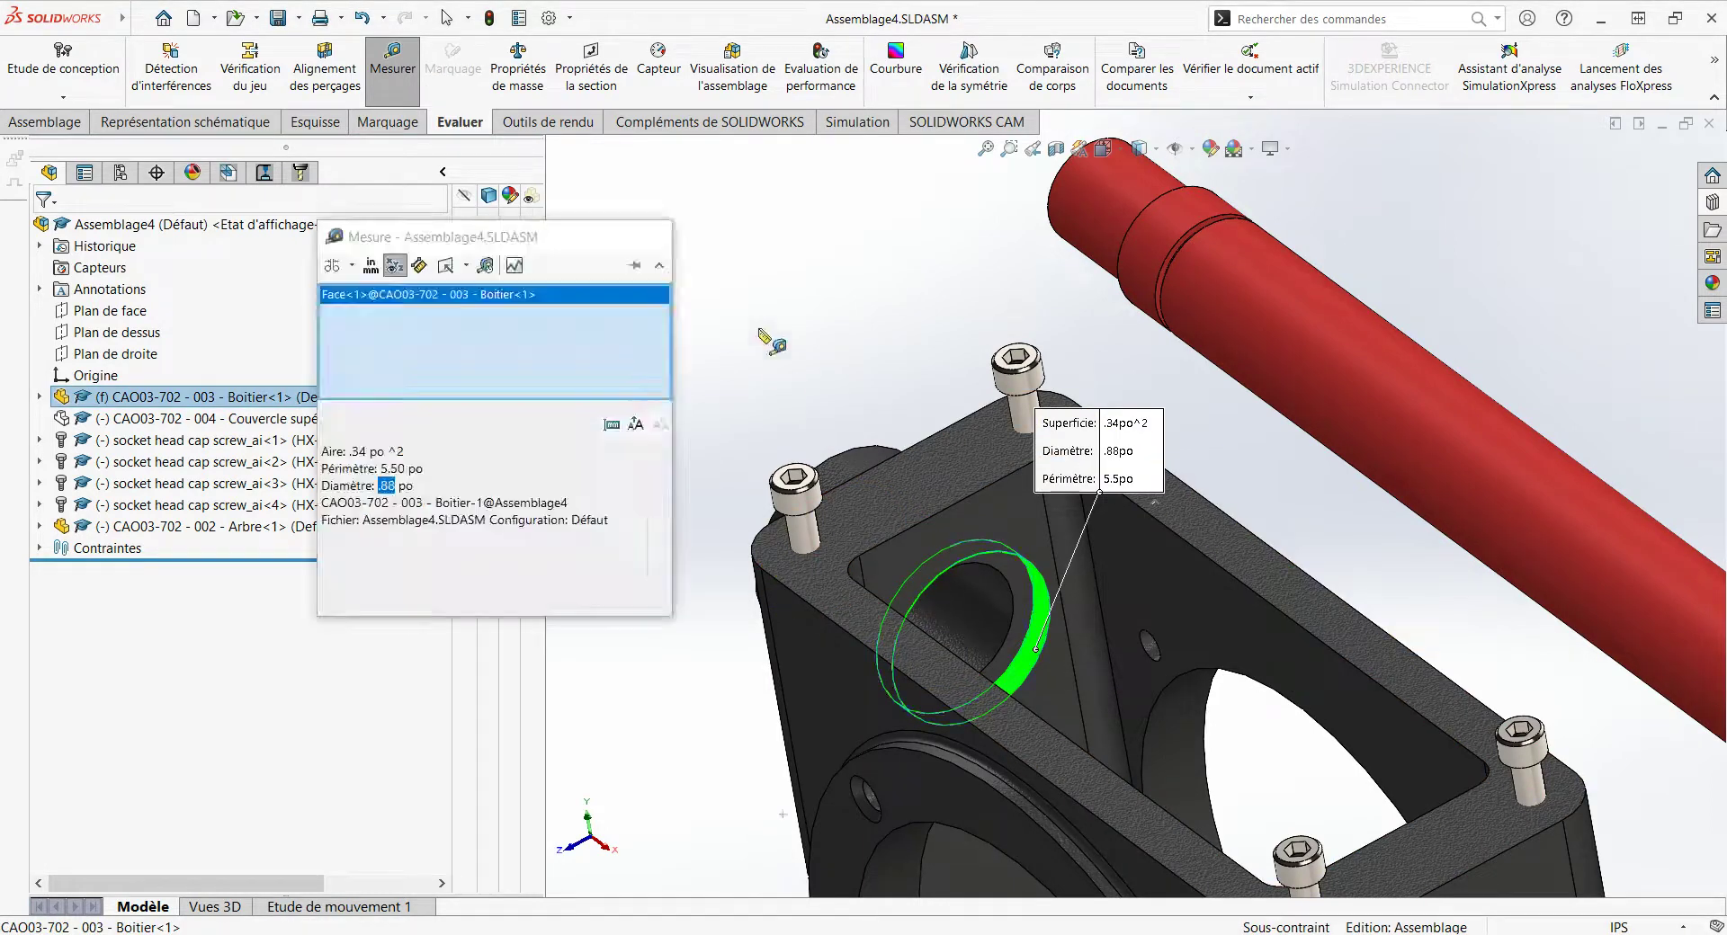
{"action": "key", "text": "Escape"}
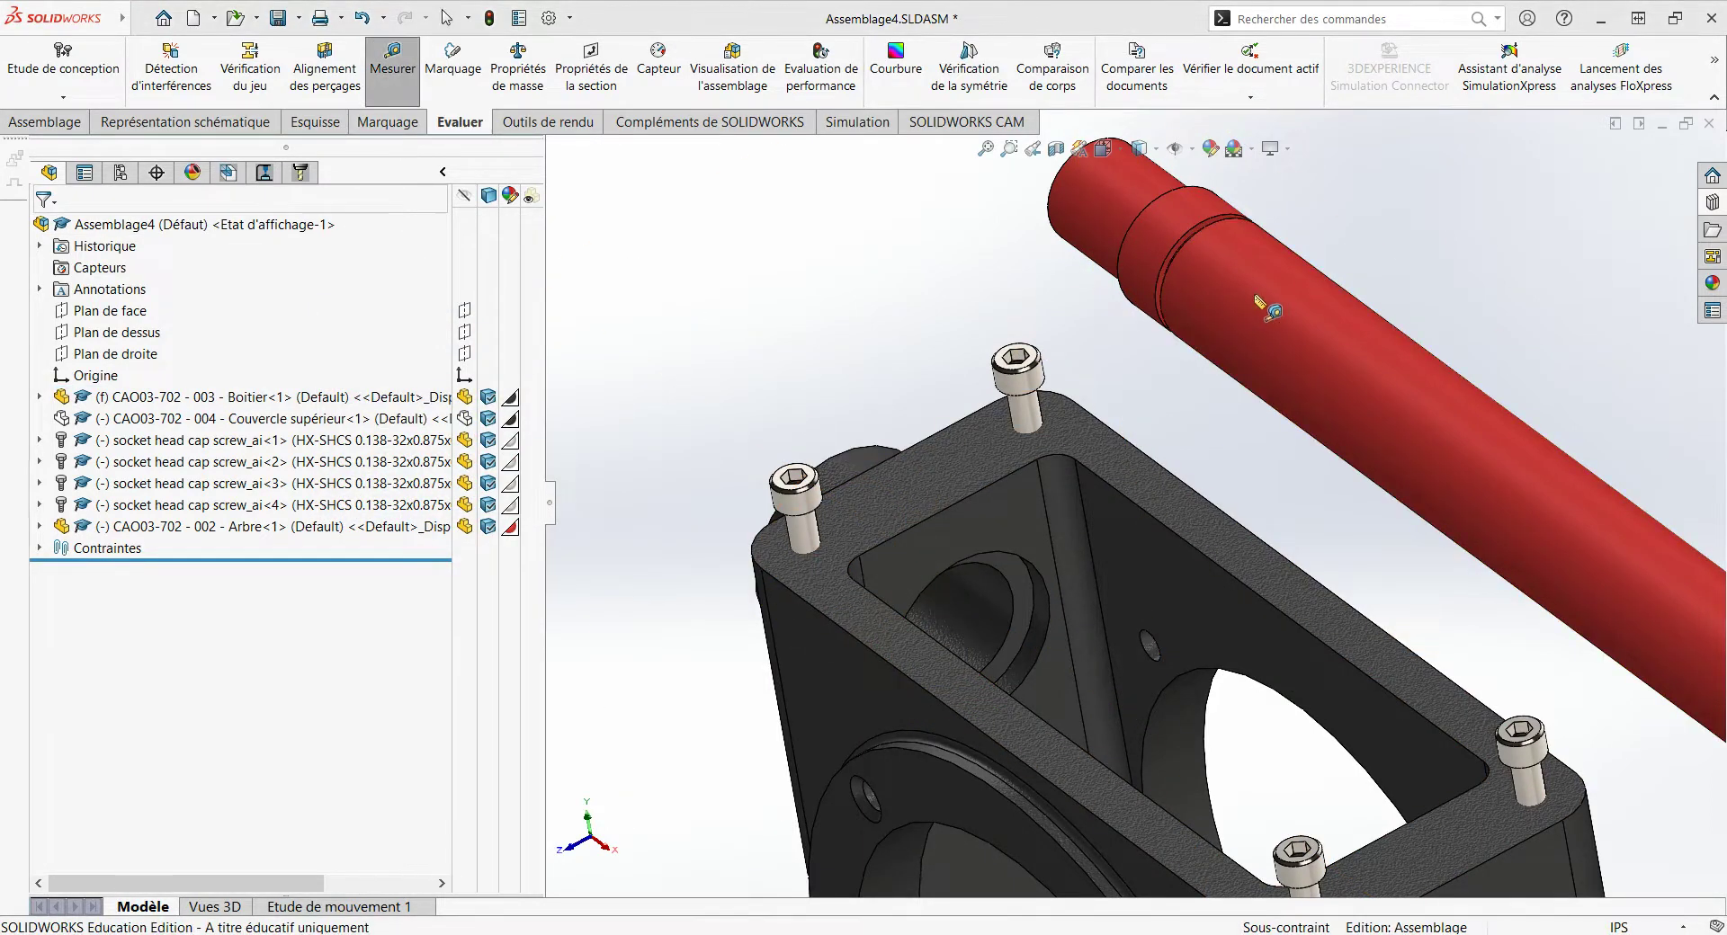
{"action": "left_click", "coordinate": [1254, 294]}
Step: Drag an inch ball bearing from Toolbox Ansi Inch > Roulements > Roulements à billes into the assembly
{"action": "key", "text": "Escape"}
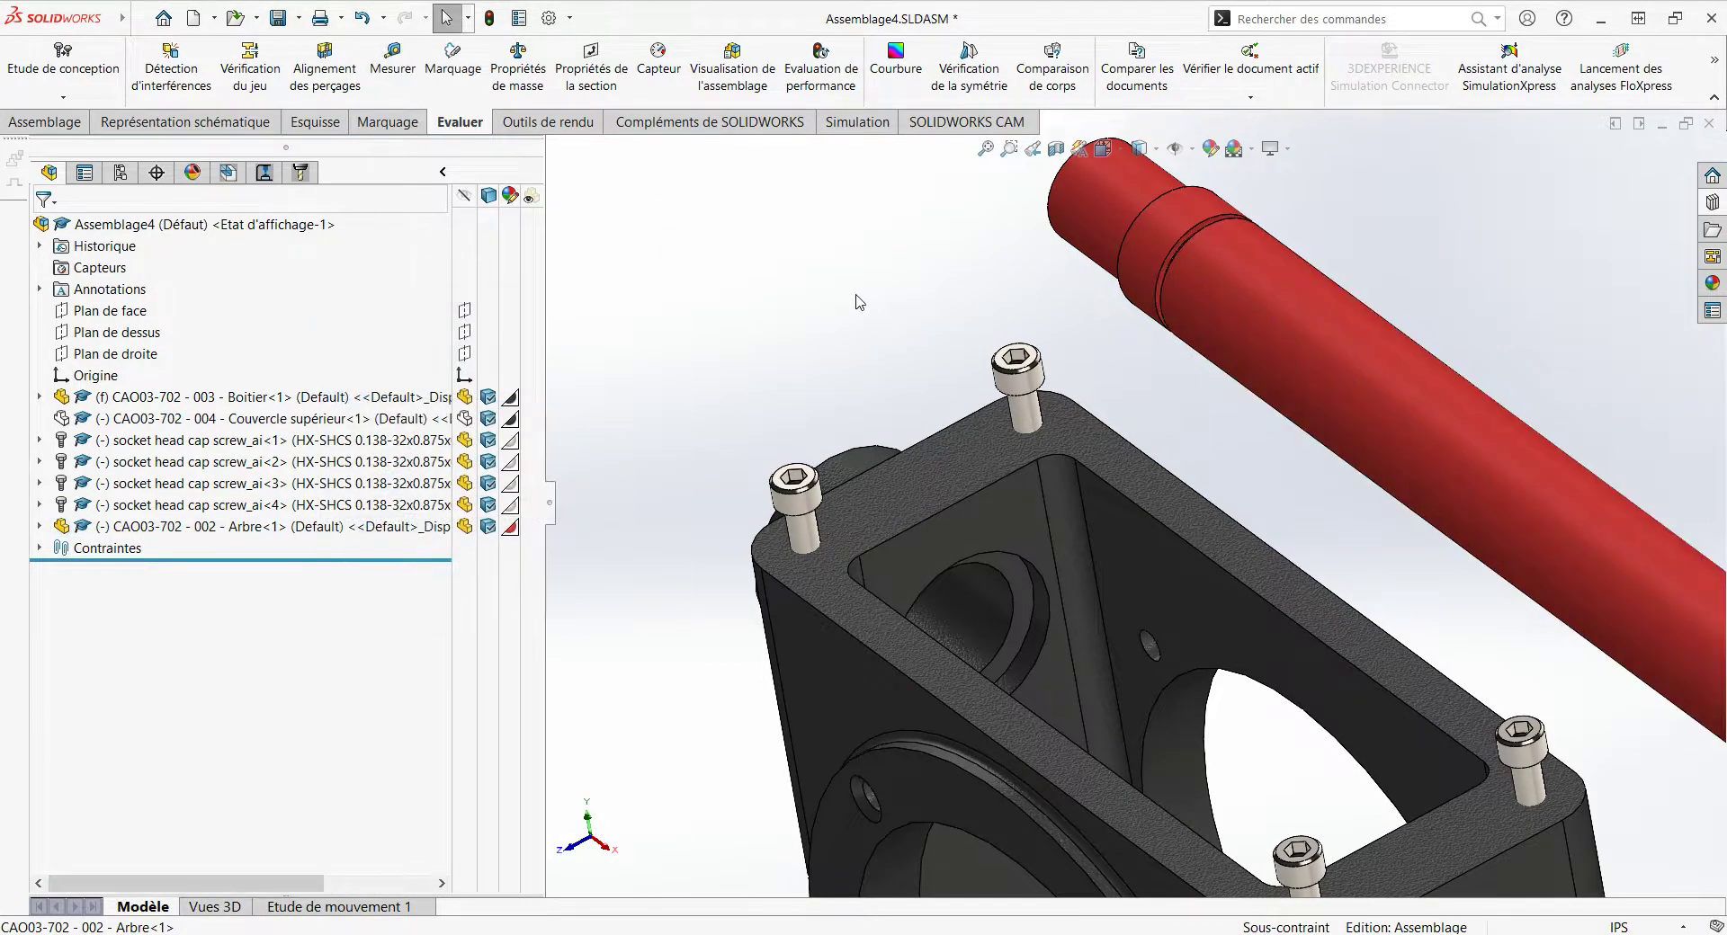
{"action": "left_click", "coordinate": [1712, 204]}
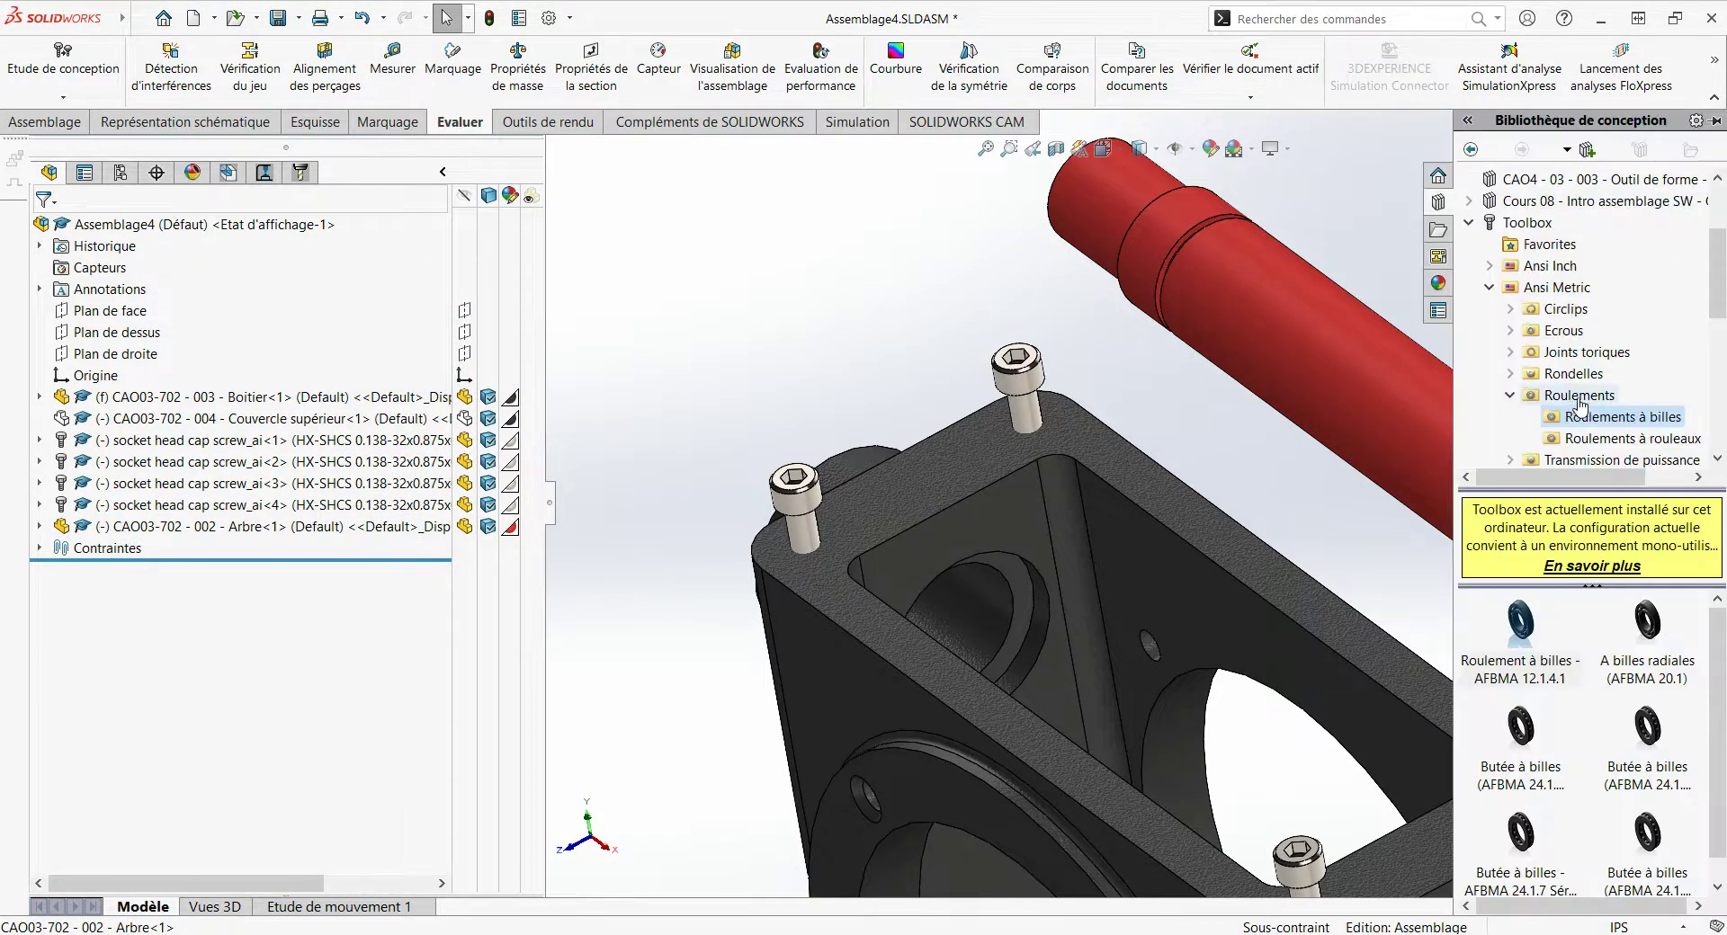
{"action": "left_click", "coordinate": [1490, 266]}
{"action": "left_click", "coordinate": [1554, 180]}
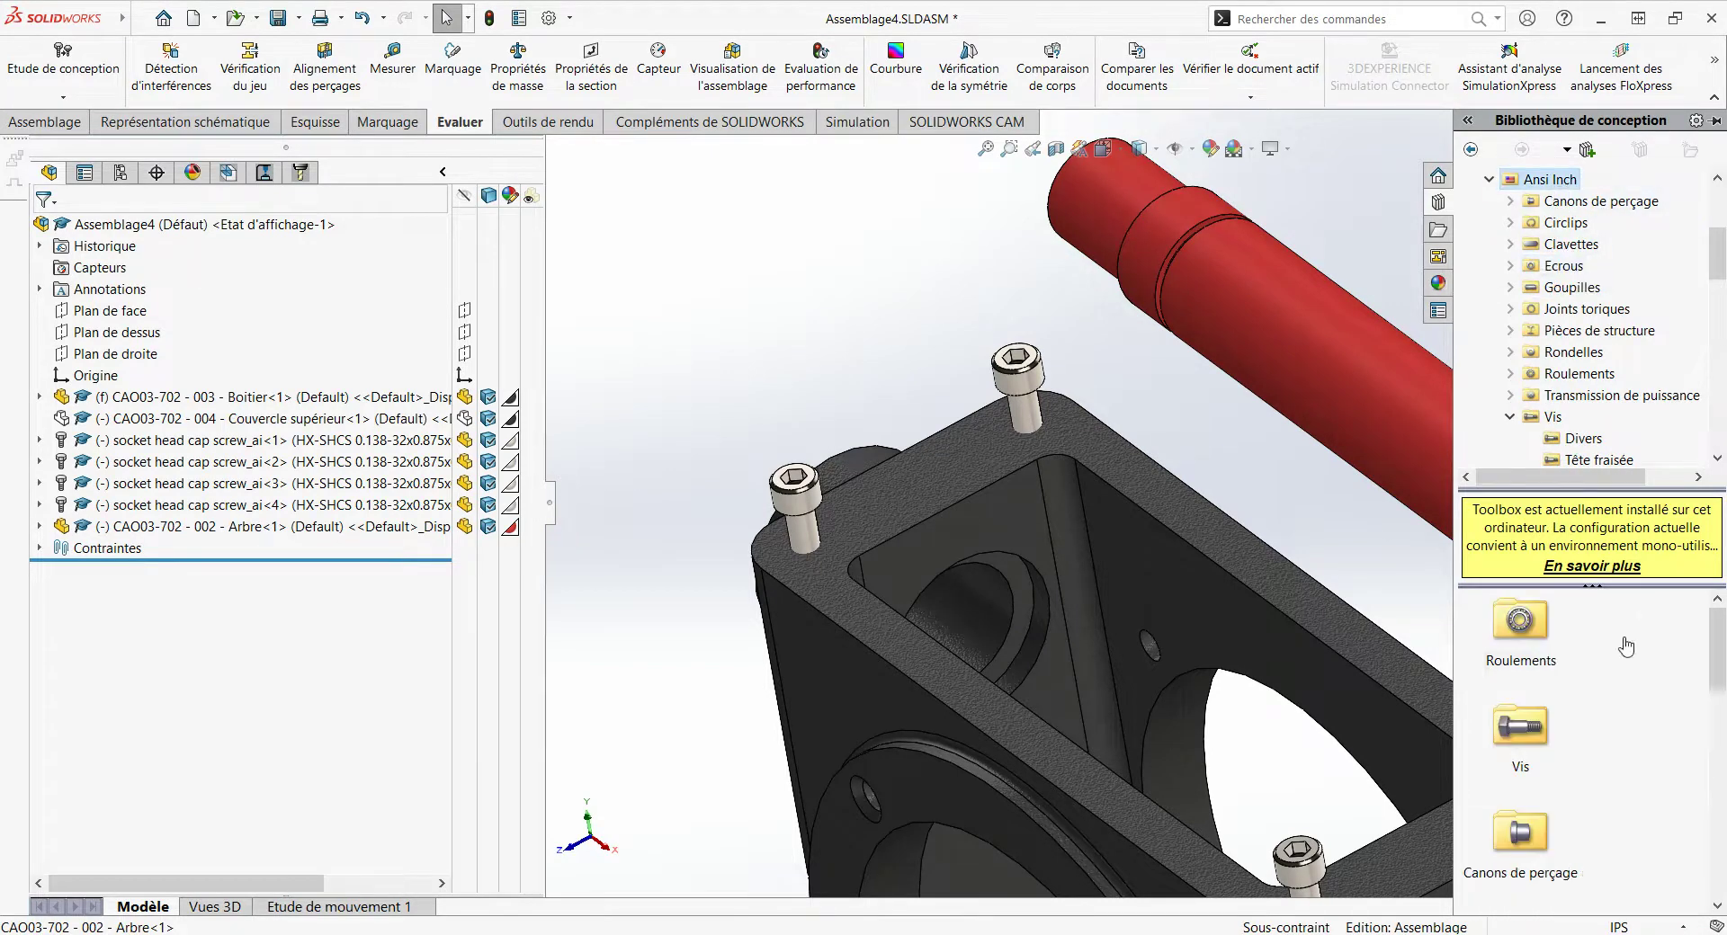
{"action": "double_click", "coordinate": [1526, 627]}
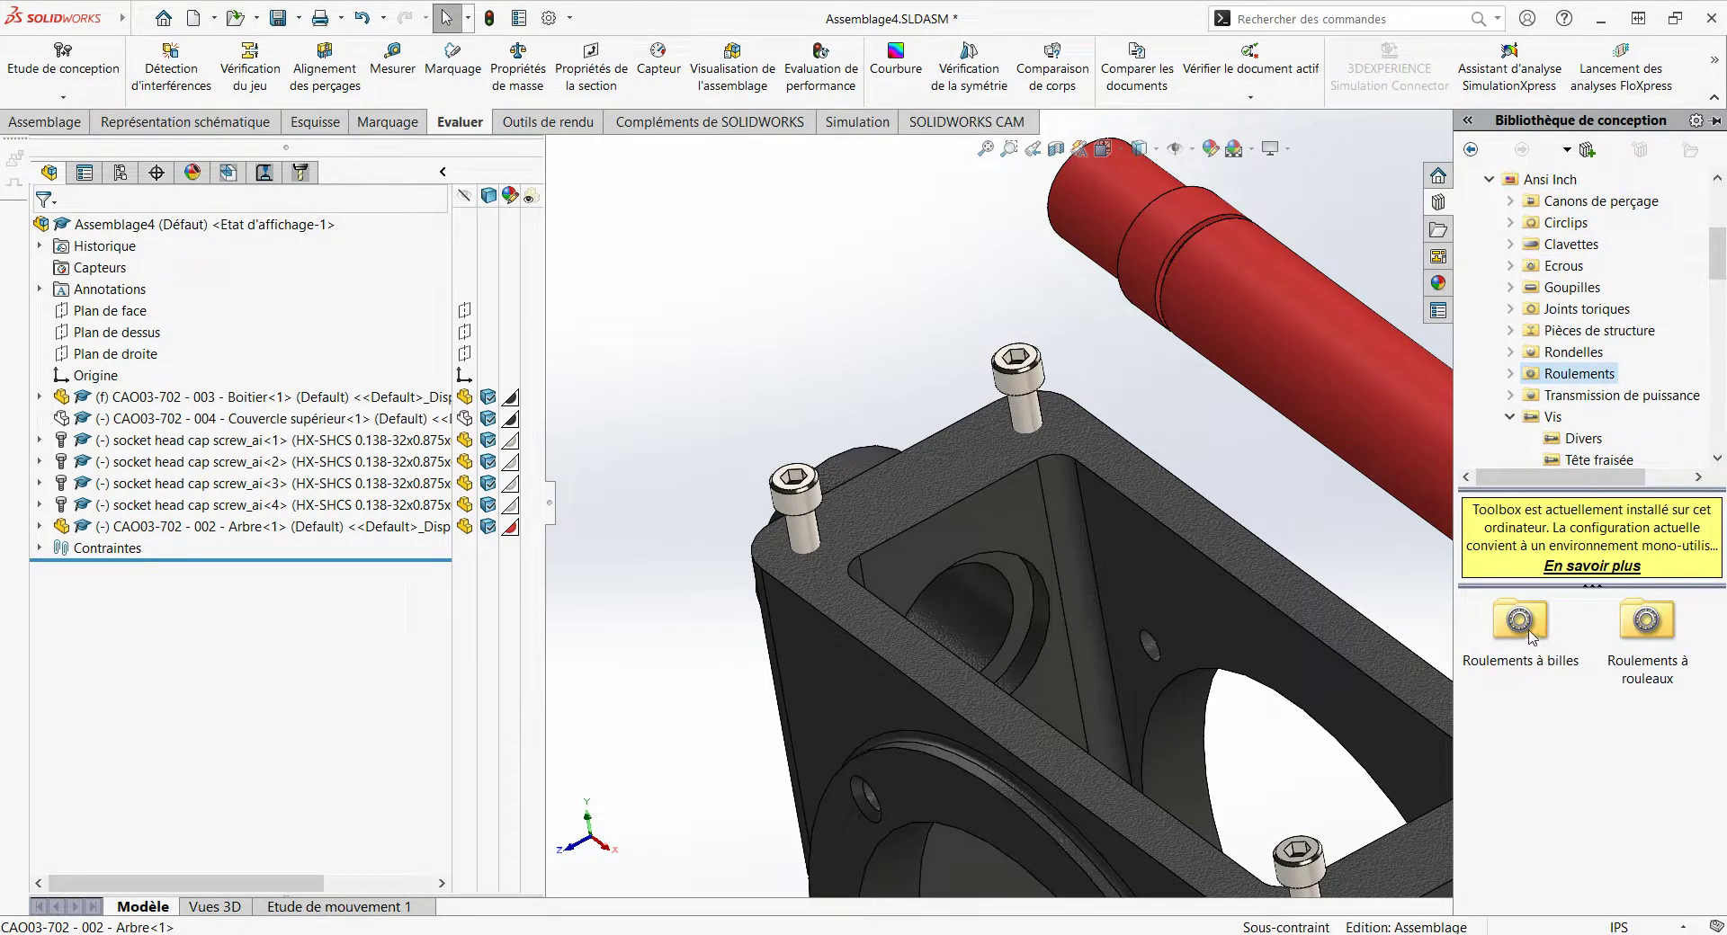
{"action": "double_click", "coordinate": [1529, 634]}
{"action": "left_click_drag", "start_coordinate": [1712, 647], "coordinate": [1706, 640]}
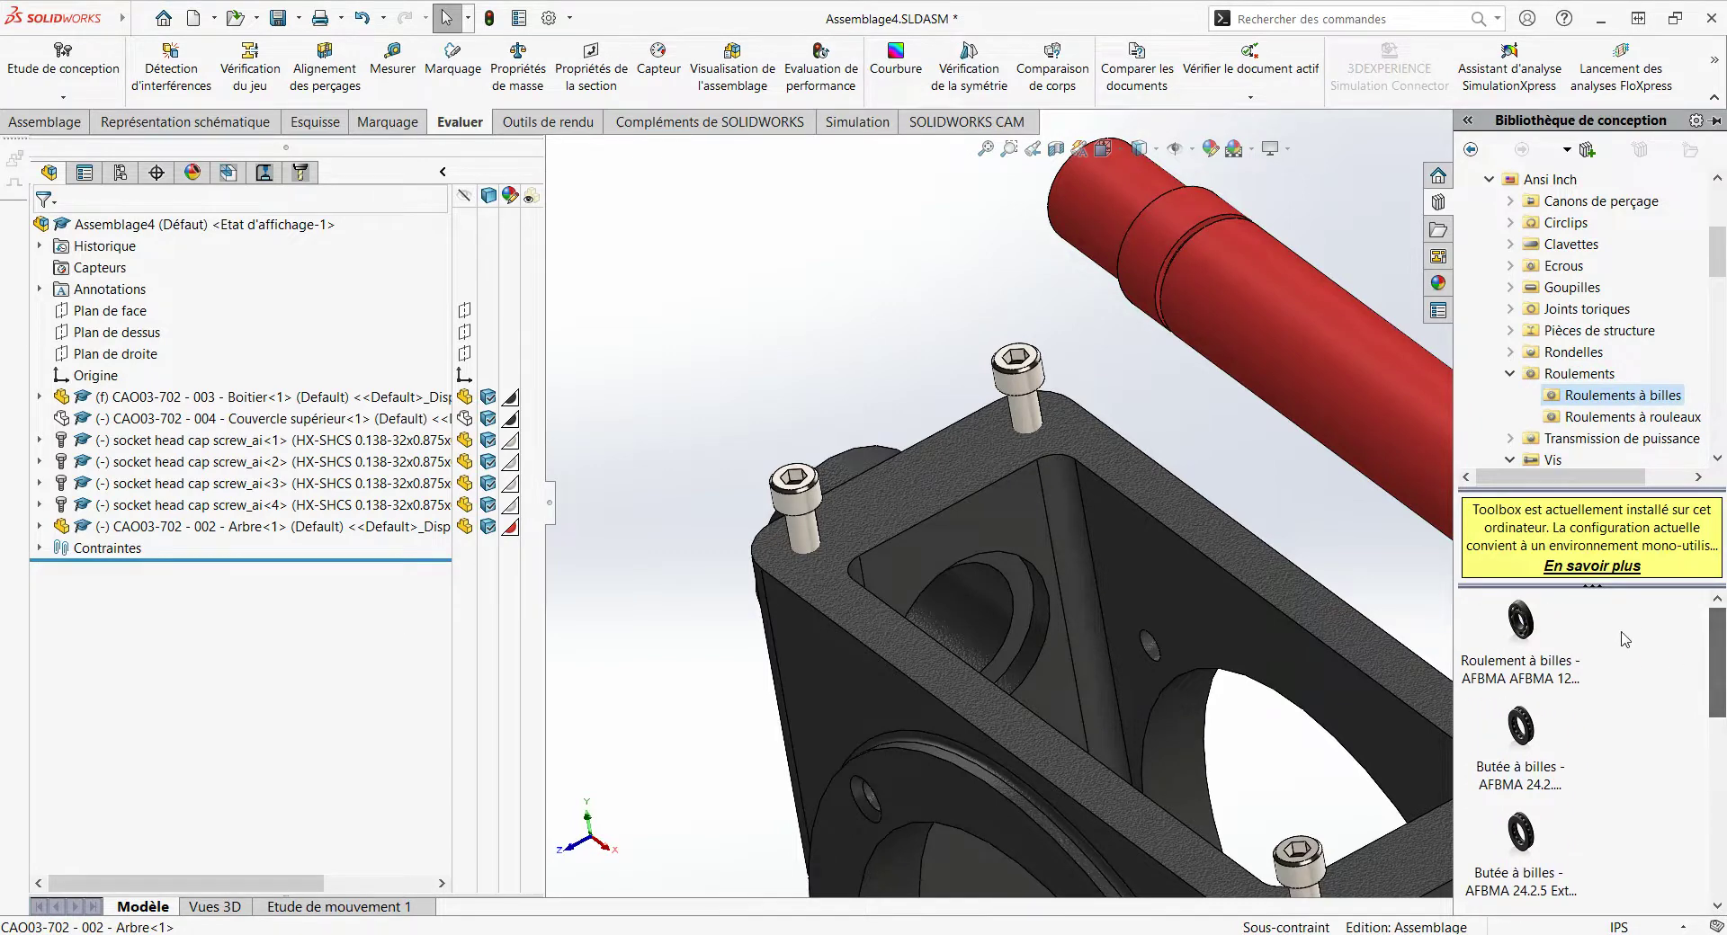
{"action": "left_click_drag", "start_coordinate": [1540, 630], "coordinate": [708, 316]}
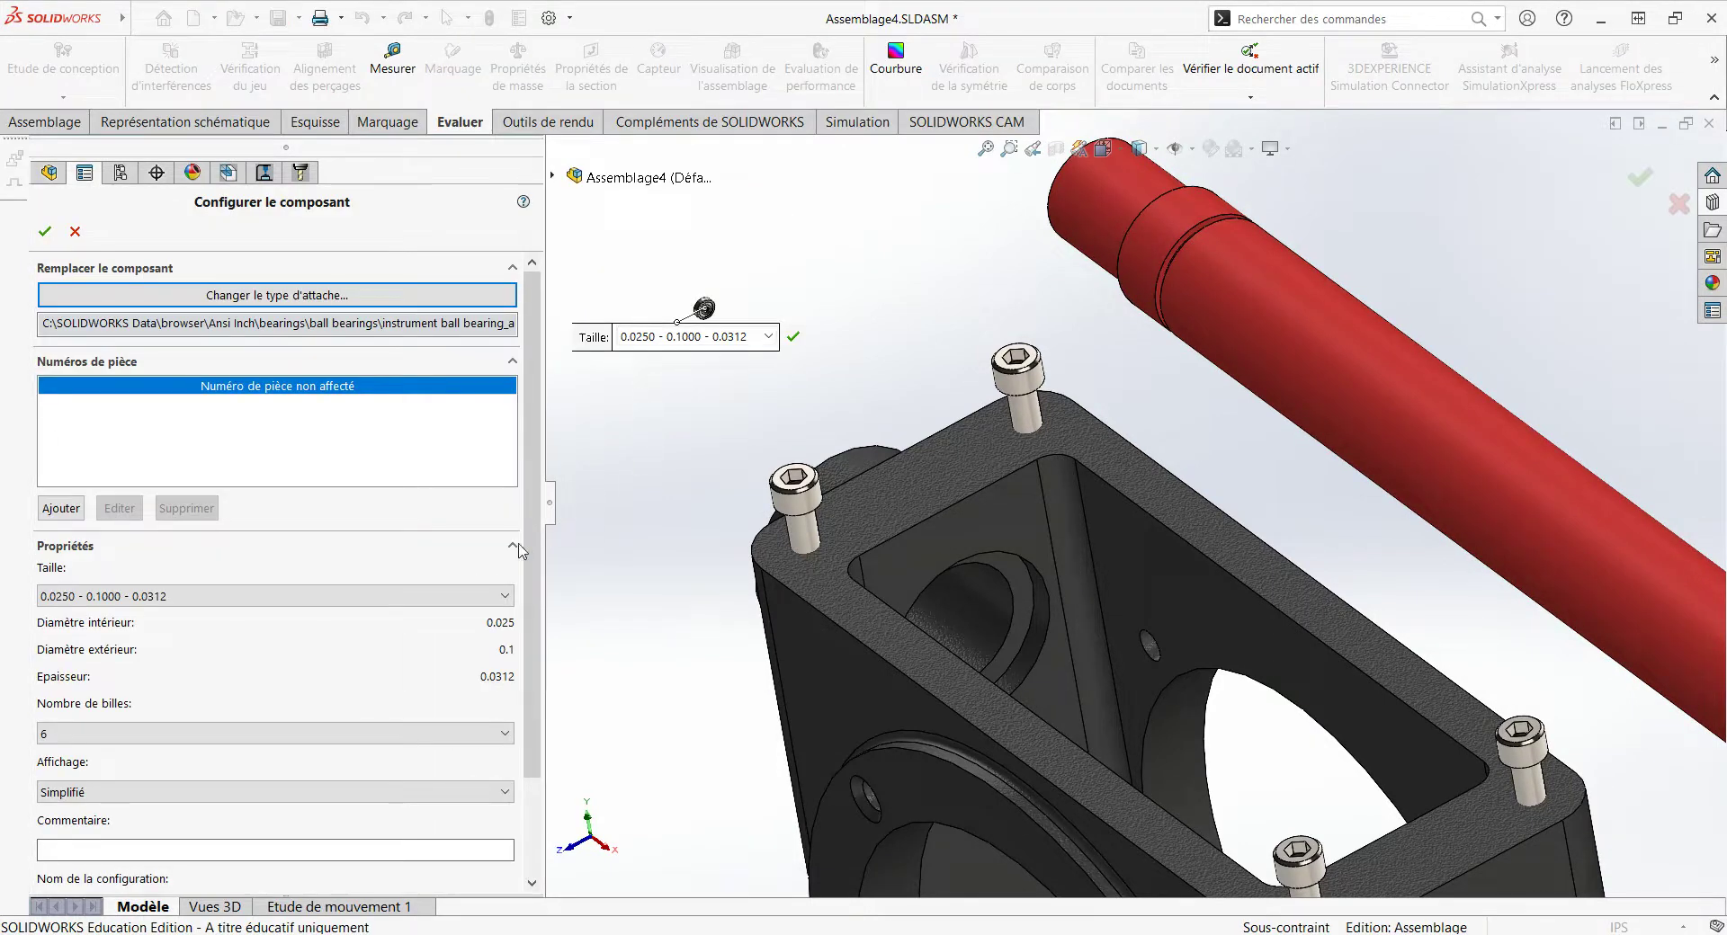
Step: Check the 0.63 in shaft diameter and set the bearing size to 0.6250-0.8750-0.1562
{"action": "scroll", "coordinate": [519, 550], "scroll_direction": "down", "scroll_amount": 3}
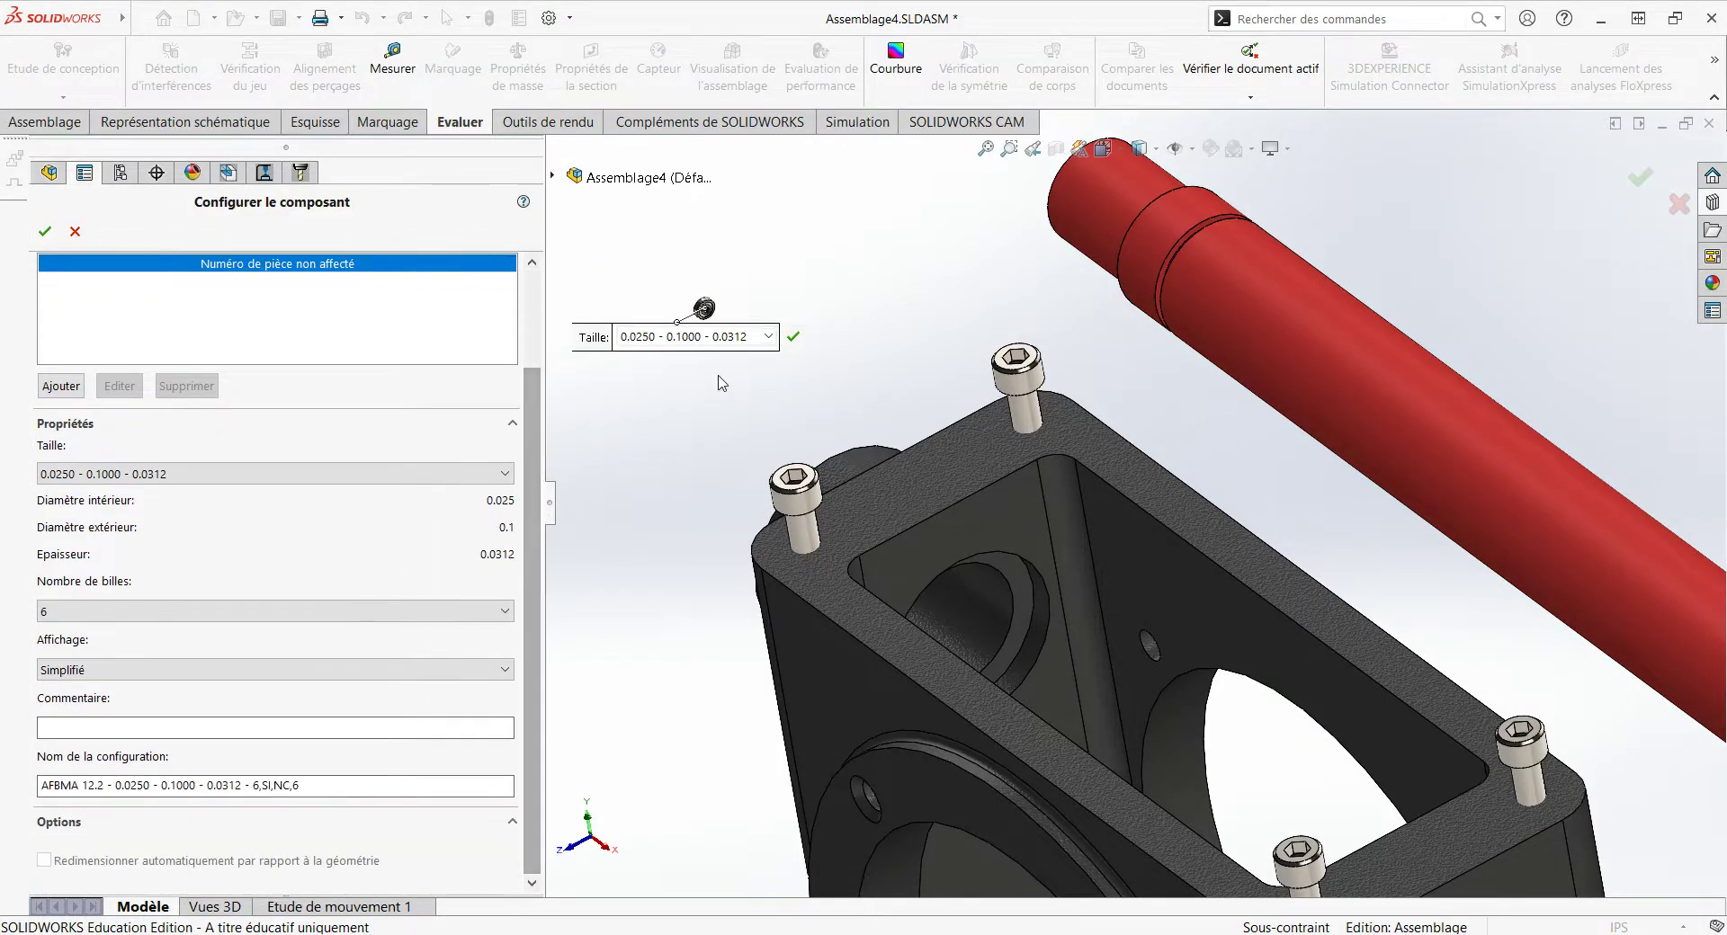
{"action": "left_click", "coordinate": [392, 63]}
{"action": "left_click", "coordinate": [1273, 334]}
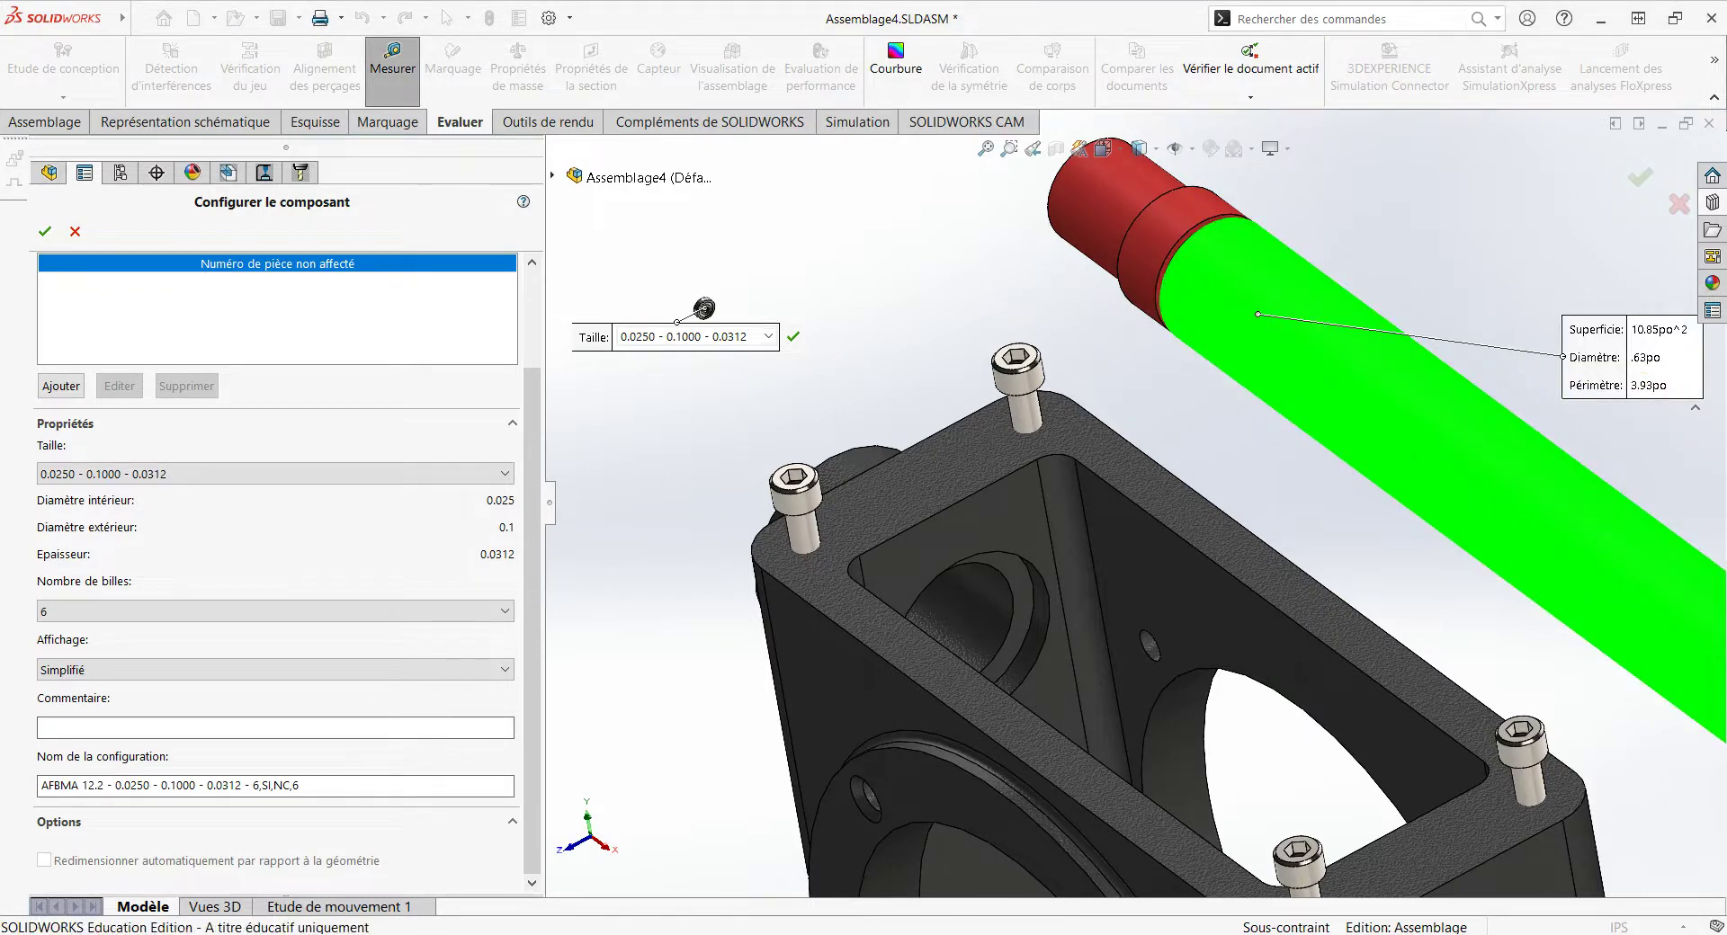
{"action": "key", "text": "Escape"}
{"action": "key", "text": "Escape"}
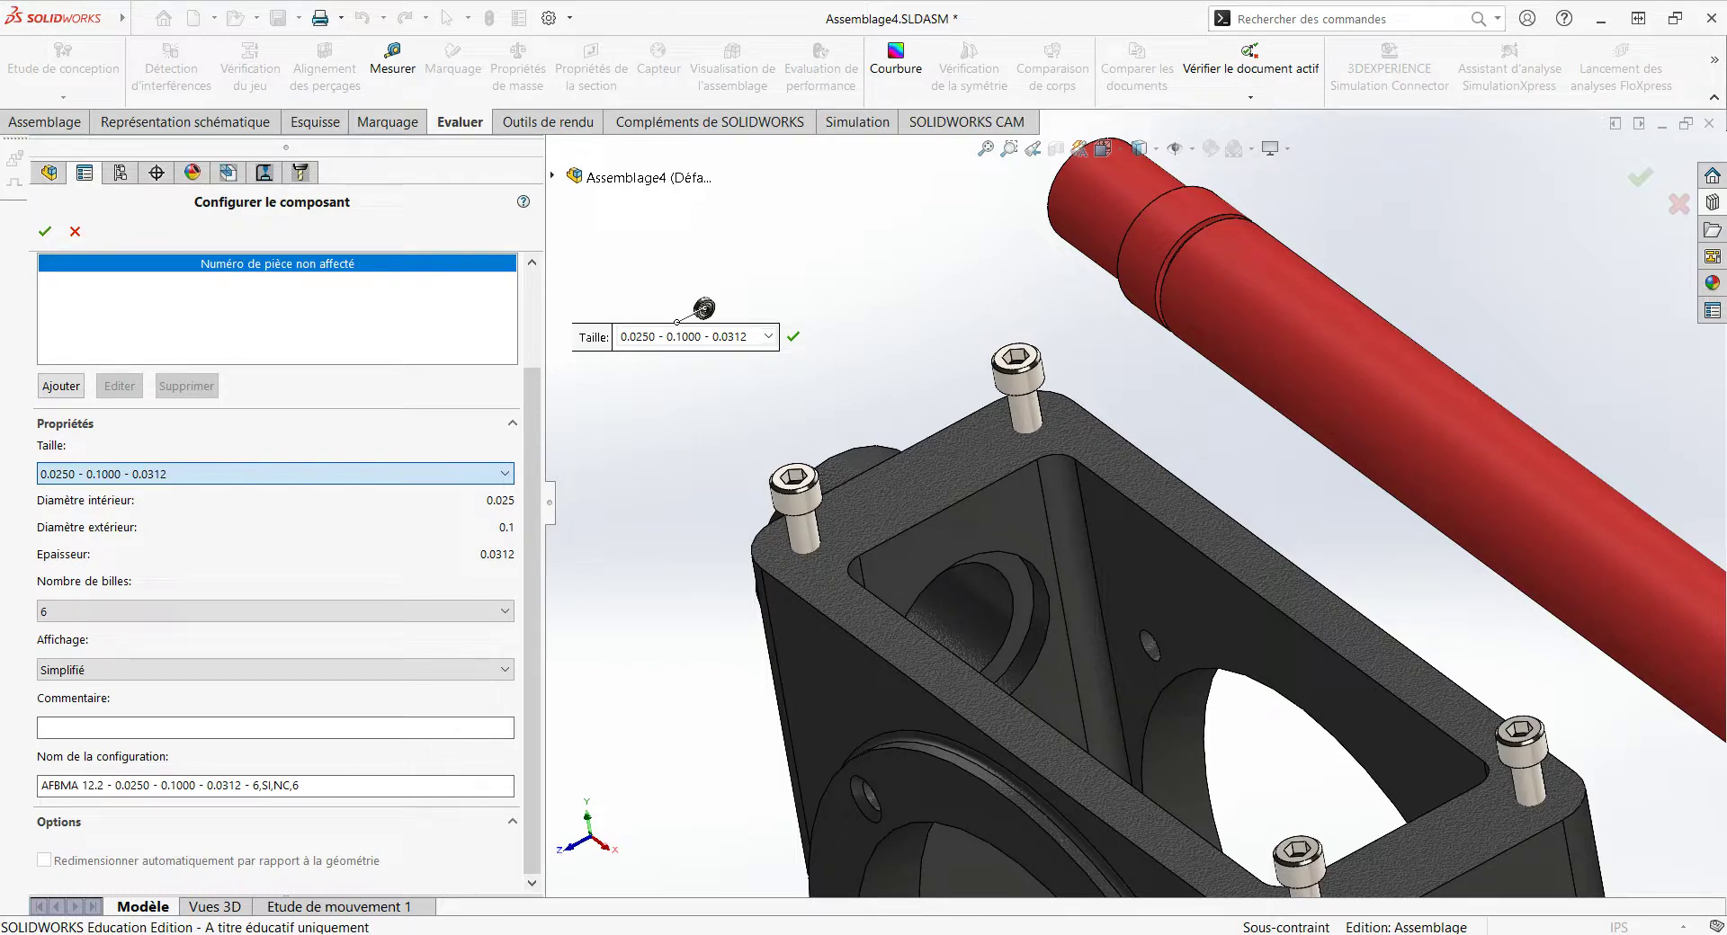
{"action": "key", "text": "End"}
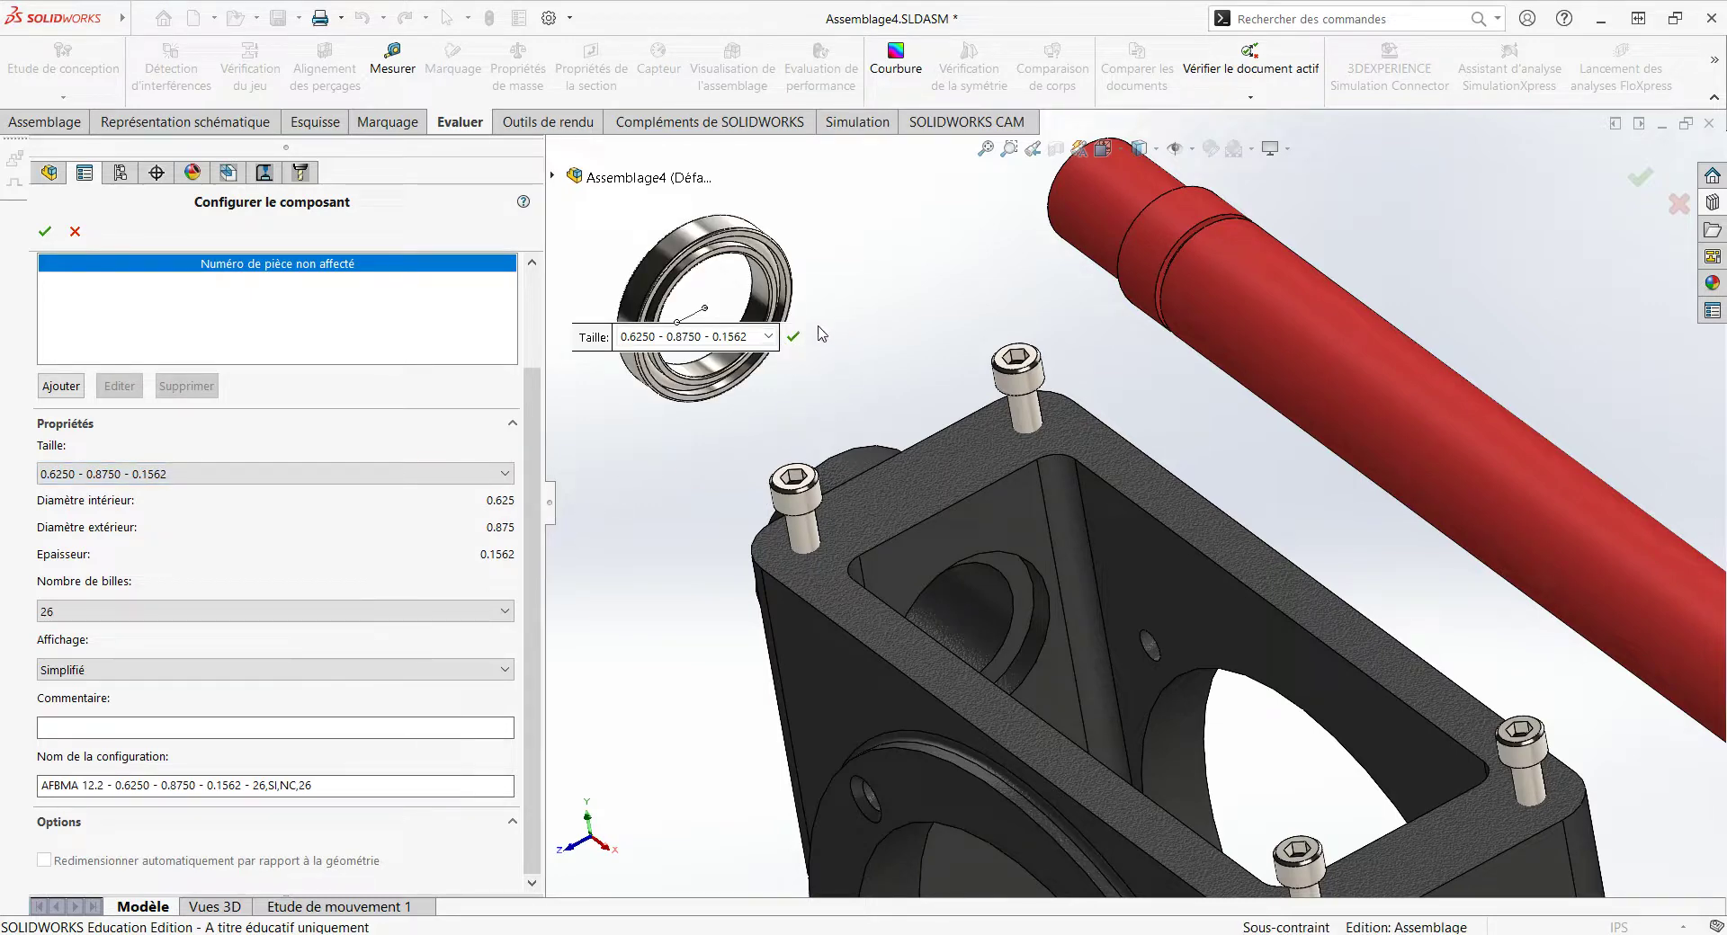
{"action": "left_click", "coordinate": [792, 336]}
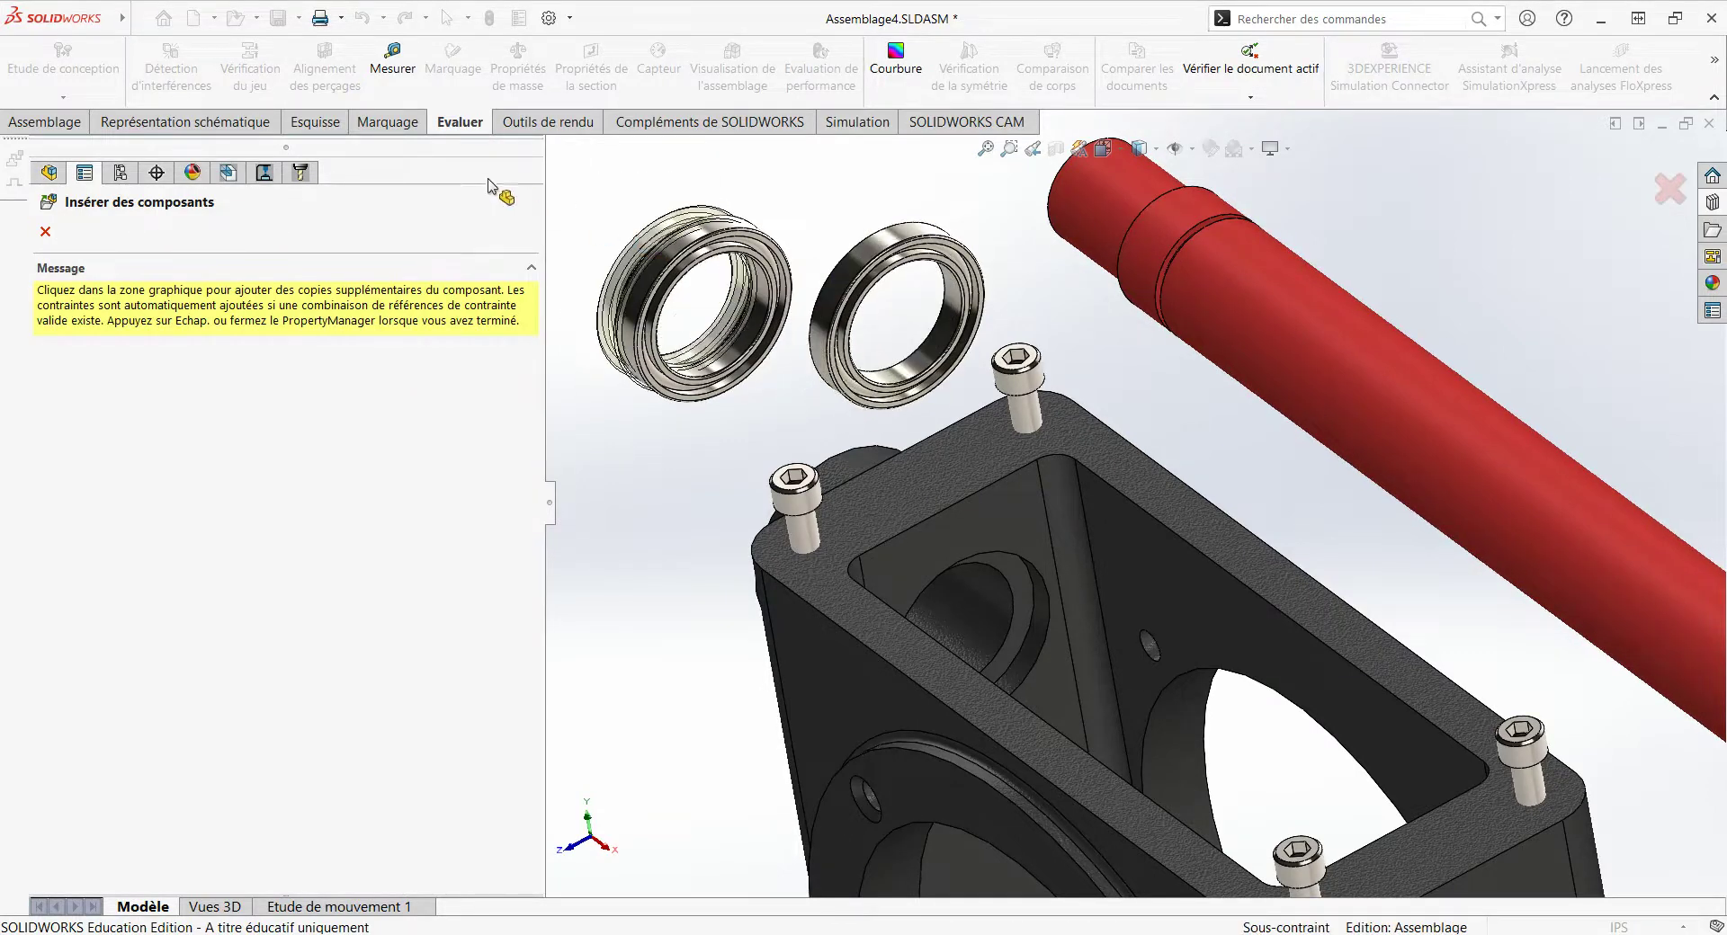
Step: Measure the bearing's outer race (0.88 in) and the housing bore edge
{"action": "key", "text": "Escape"}
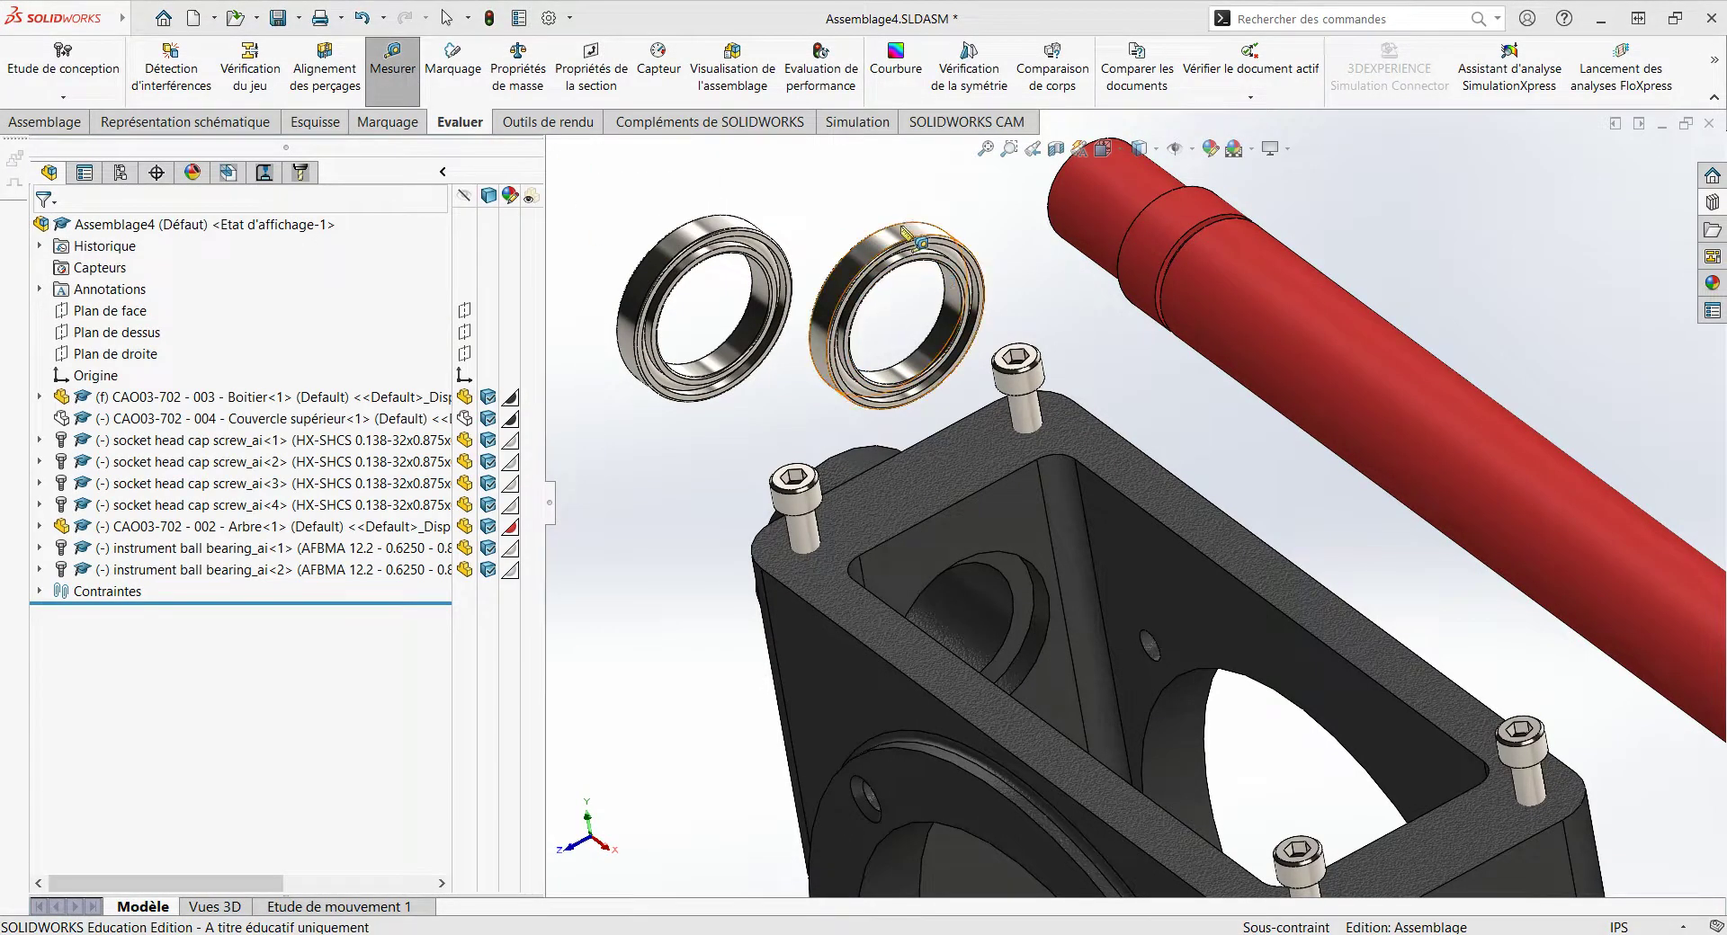
{"action": "left_click", "coordinate": [903, 233]}
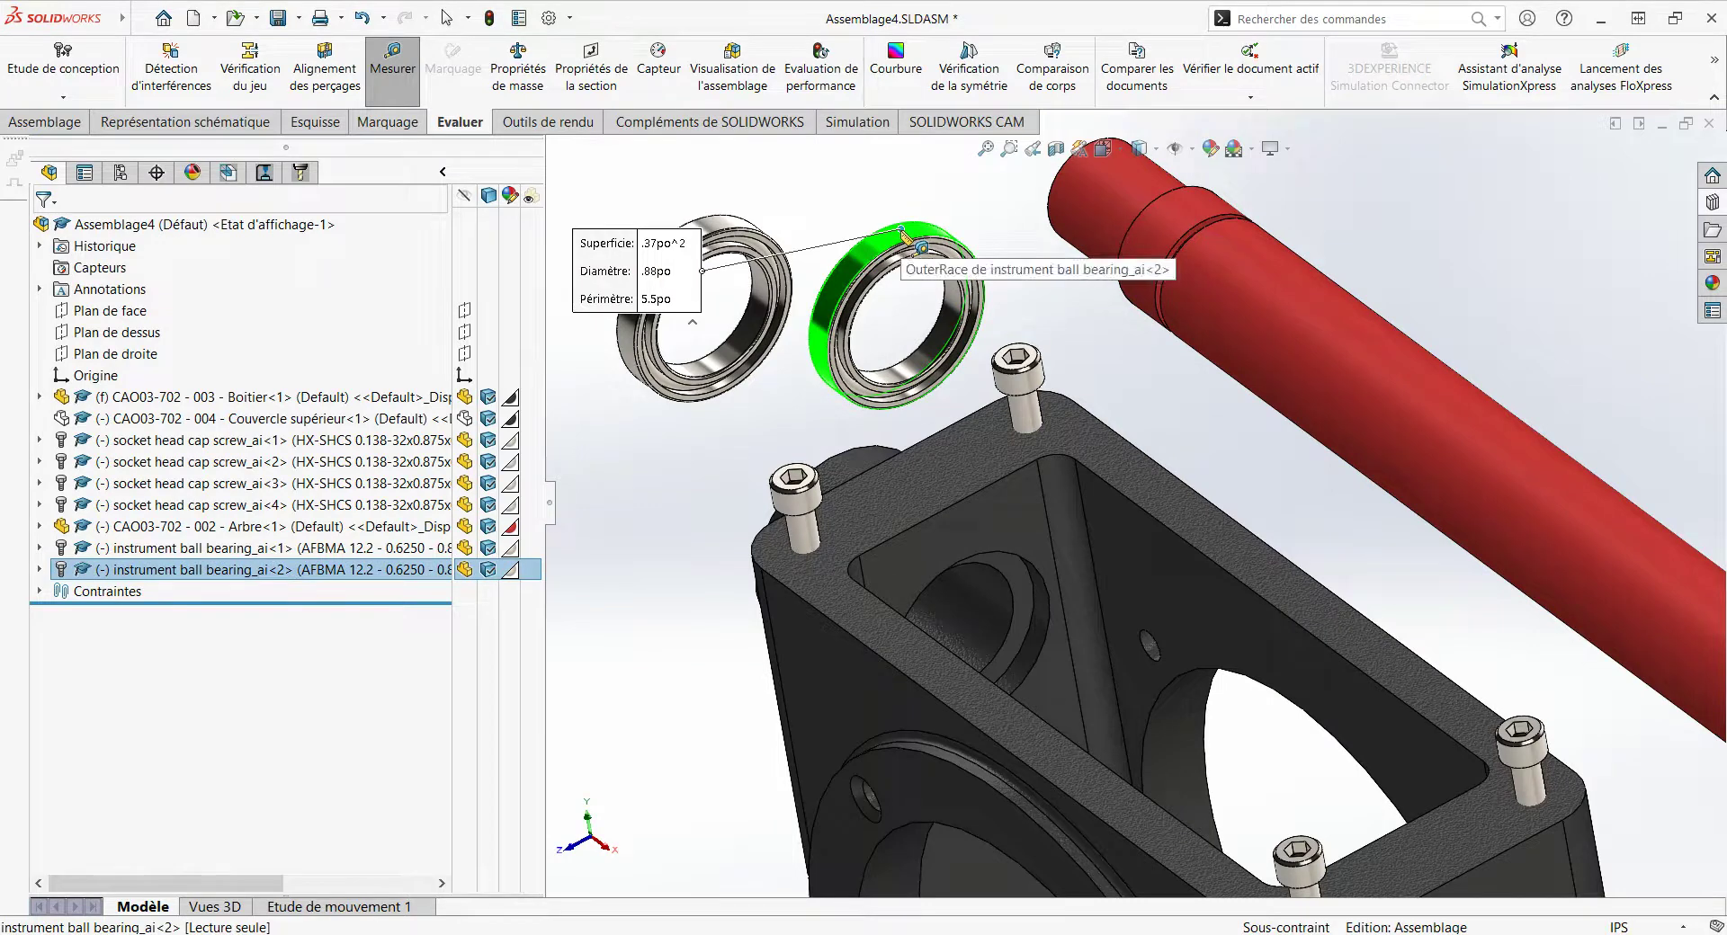
{"action": "key", "text": "Escape"}
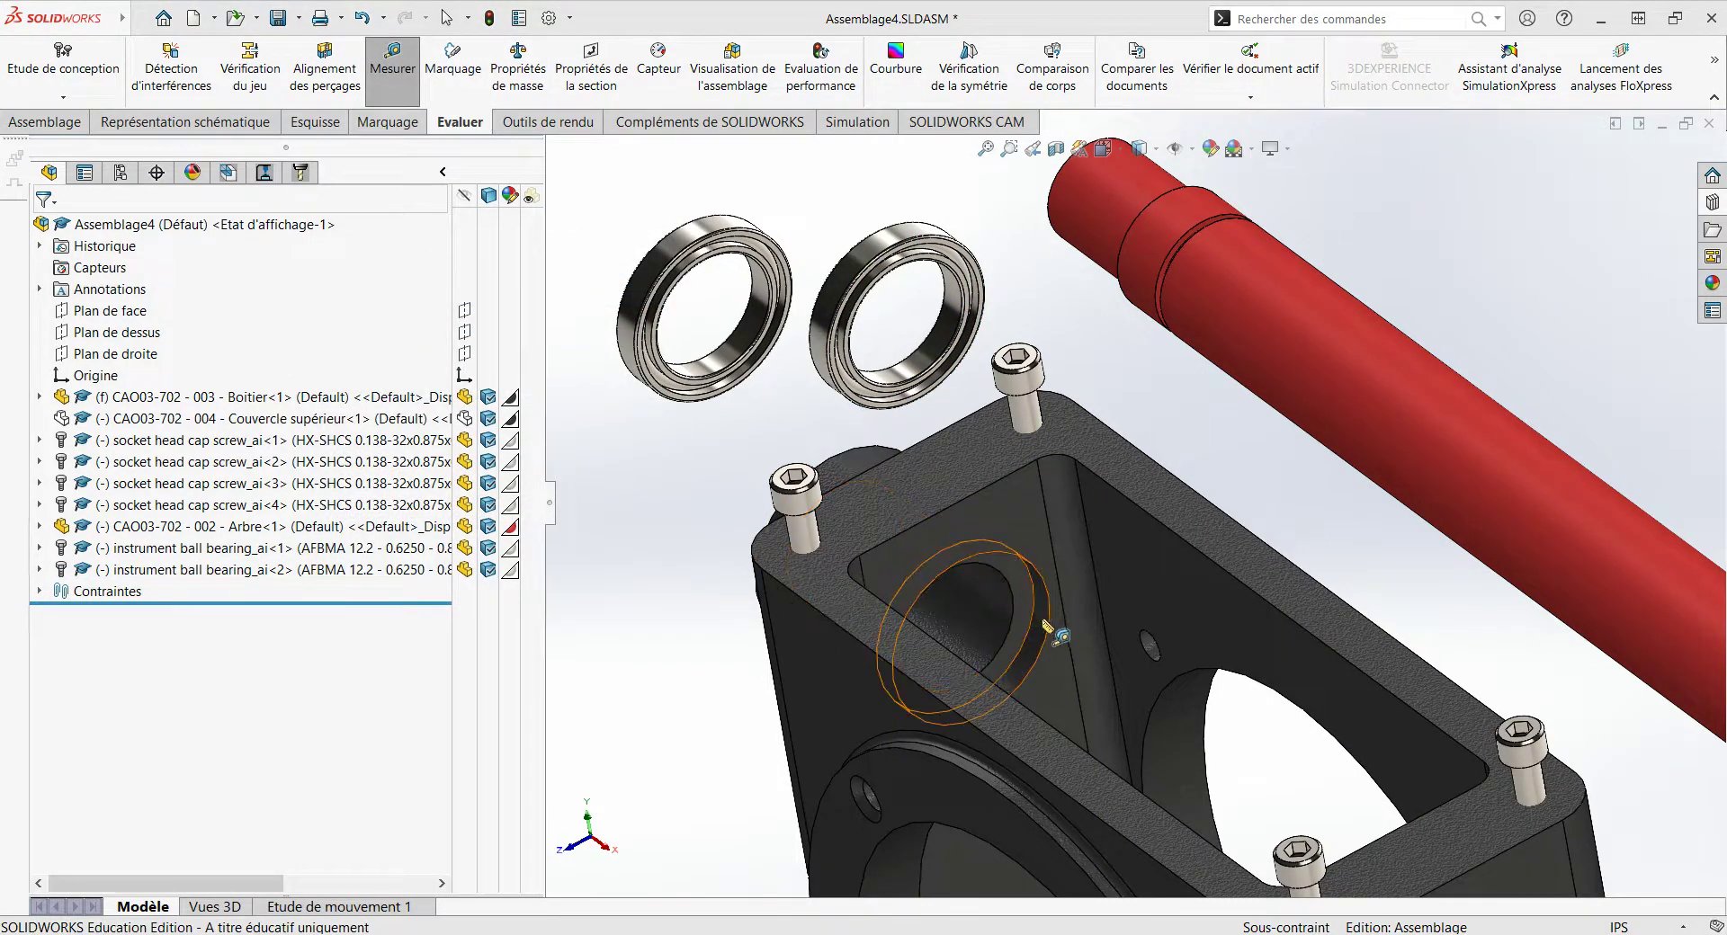
{"action": "left_click", "coordinate": [1048, 627]}
{"action": "key", "text": "Escape"}
Step: Re-measure the red shaft and the bearing's edge, then go back to the Assemblage tab
{"action": "left_click", "coordinate": [416, 79]}
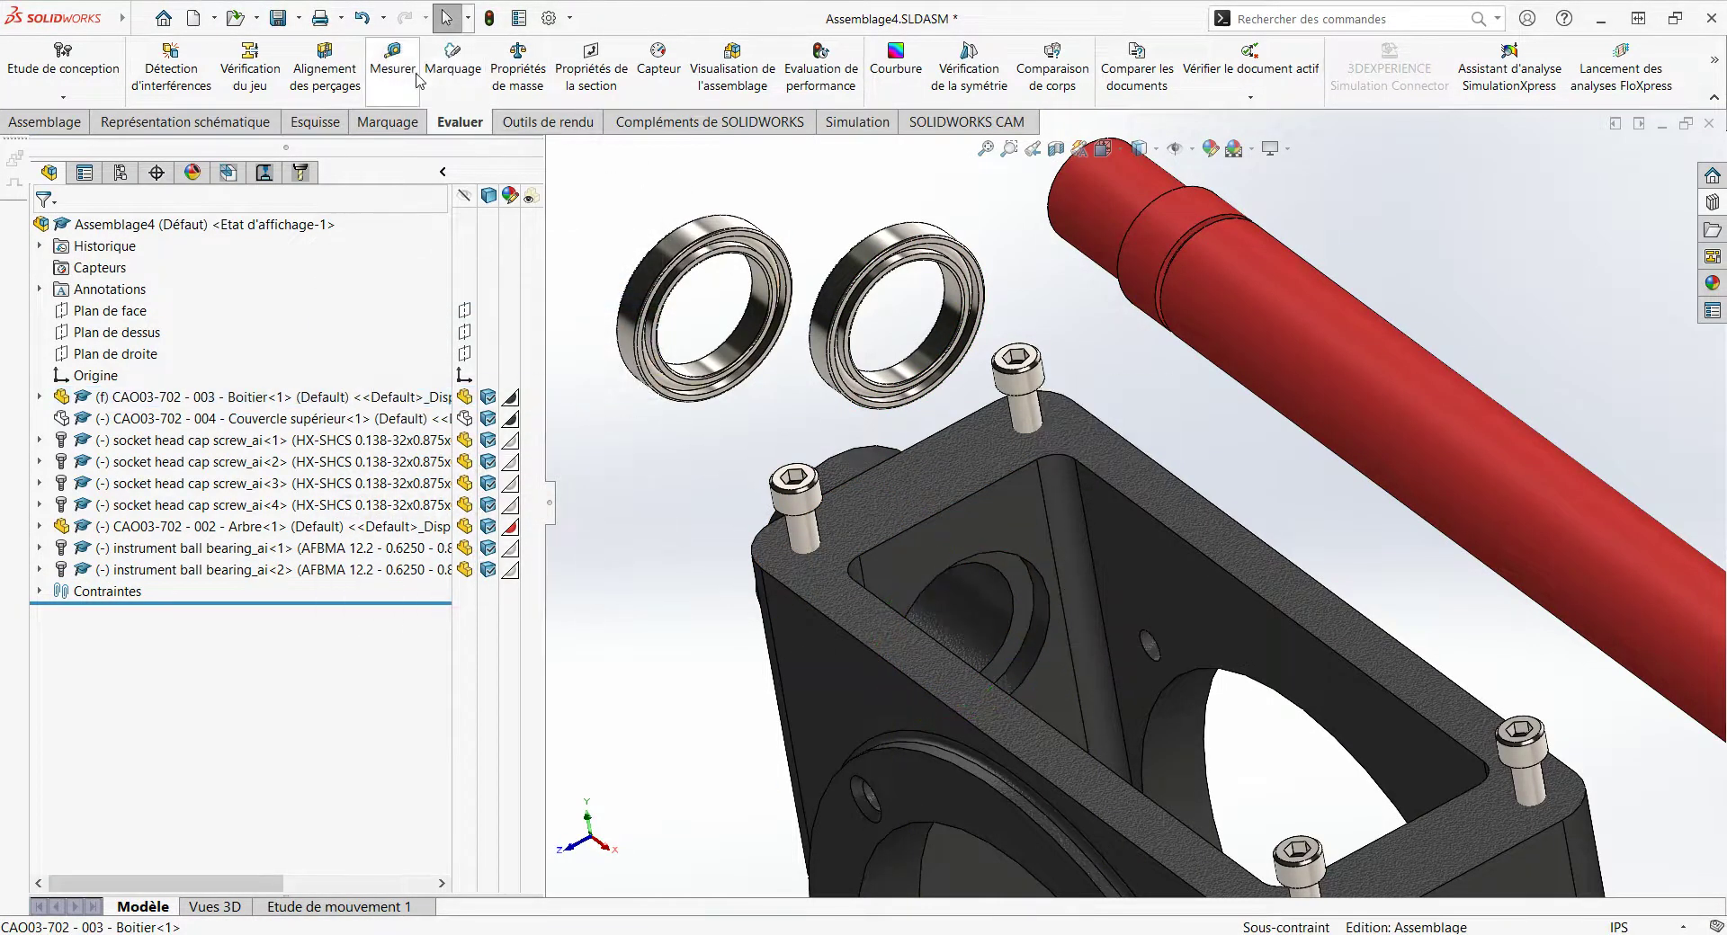
{"action": "left_click", "coordinate": [417, 79]}
{"action": "left_click", "coordinate": [1267, 338]}
{"action": "key", "text": "Escape"}
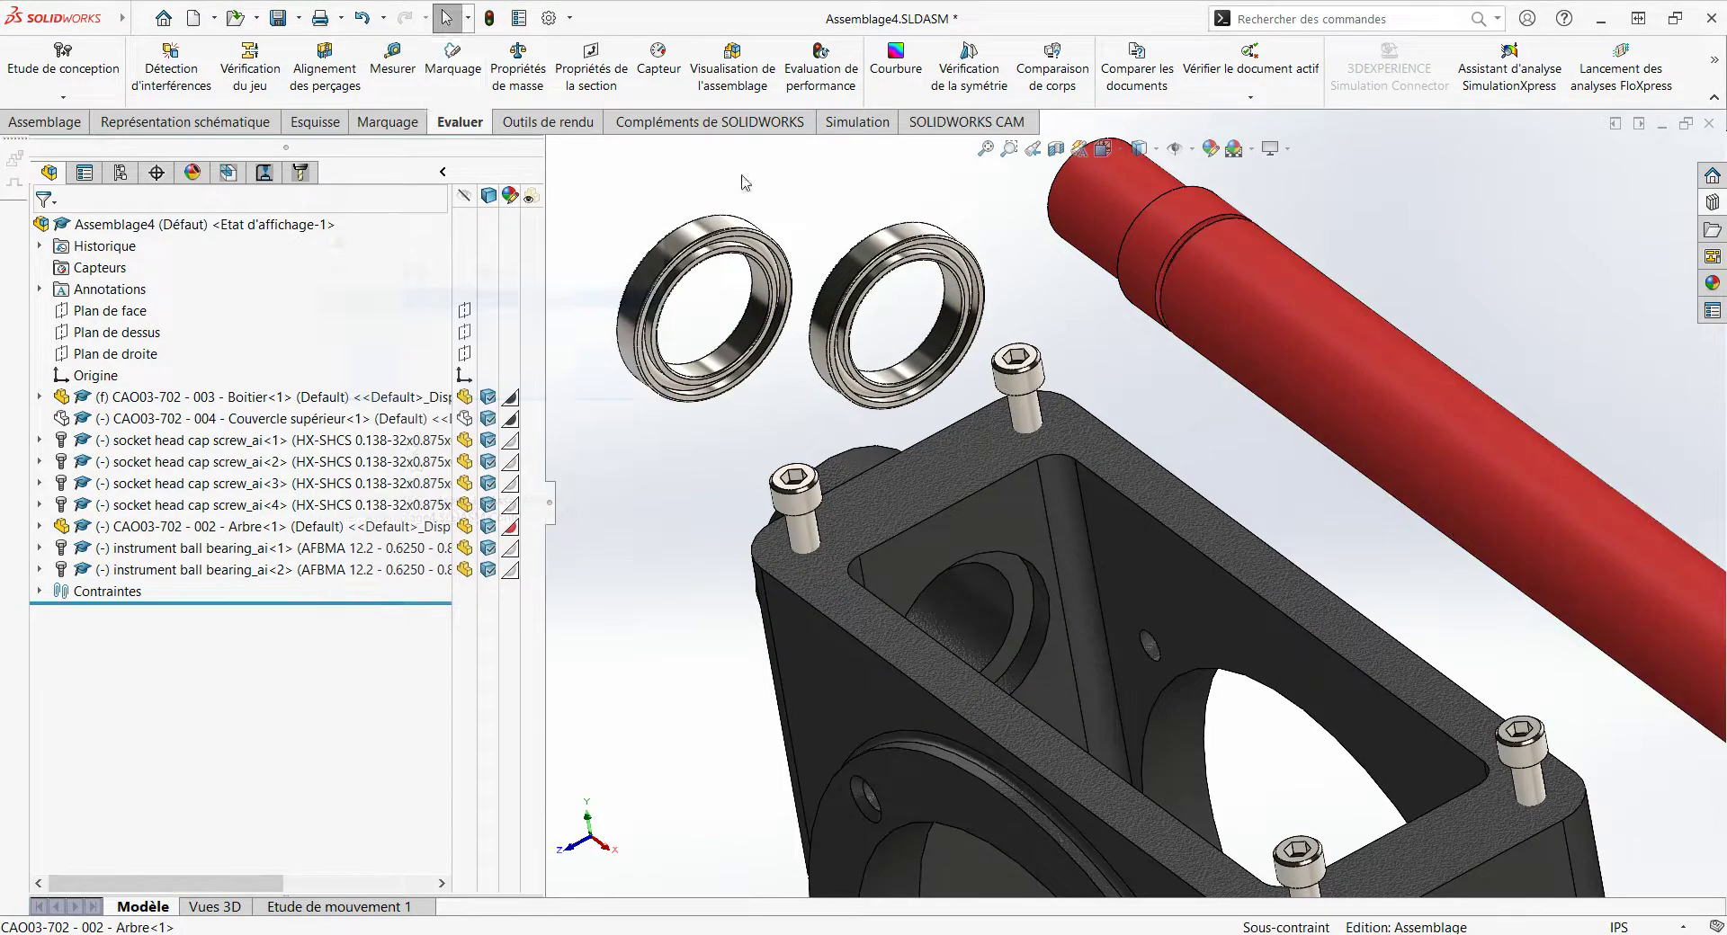
{"action": "left_click", "coordinate": [392, 67]}
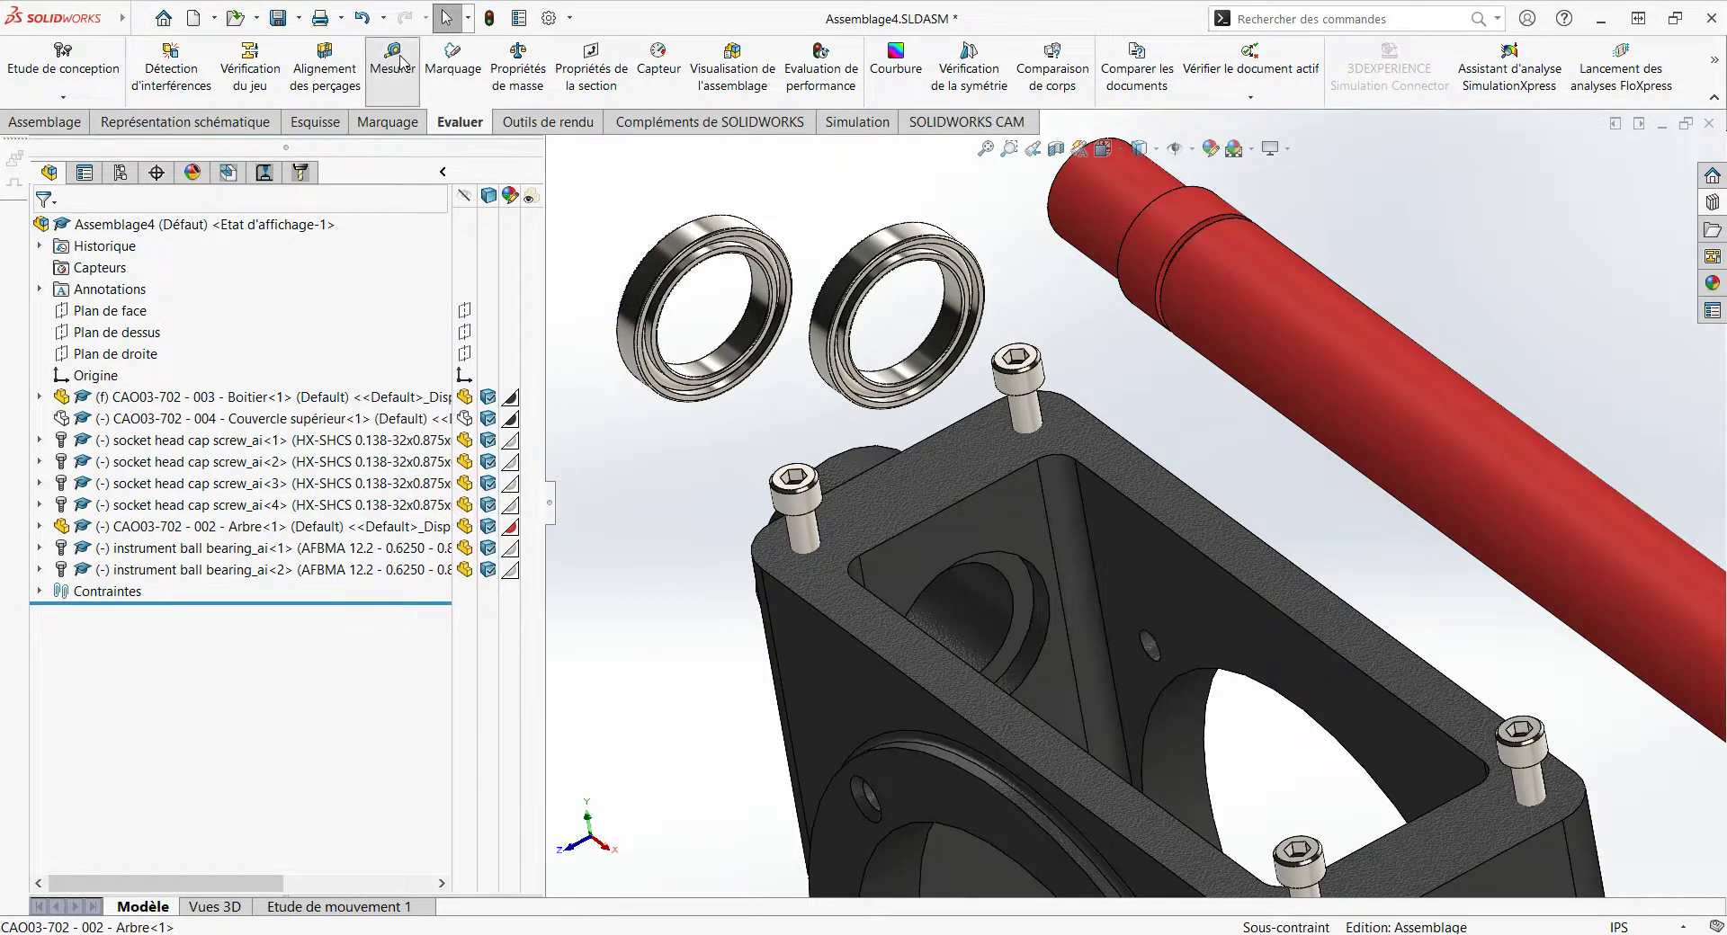
{"action": "left_click", "coordinate": [938, 363]}
{"action": "key", "text": "Escape"}
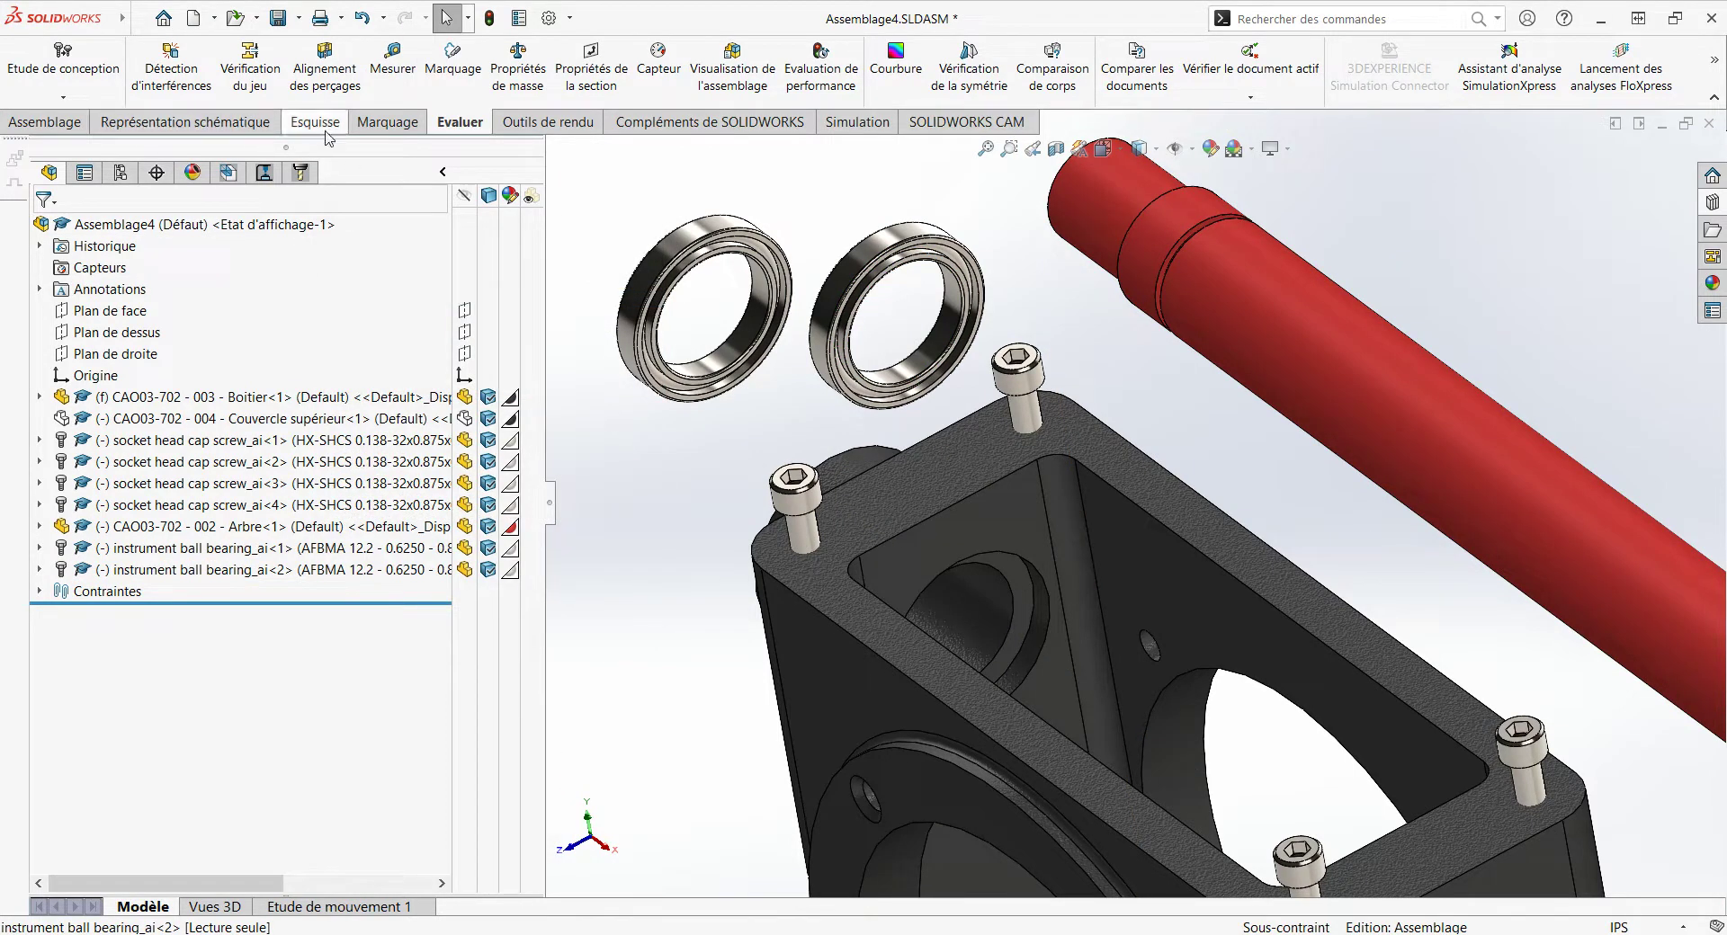
{"action": "left_click", "coordinate": [45, 121]}
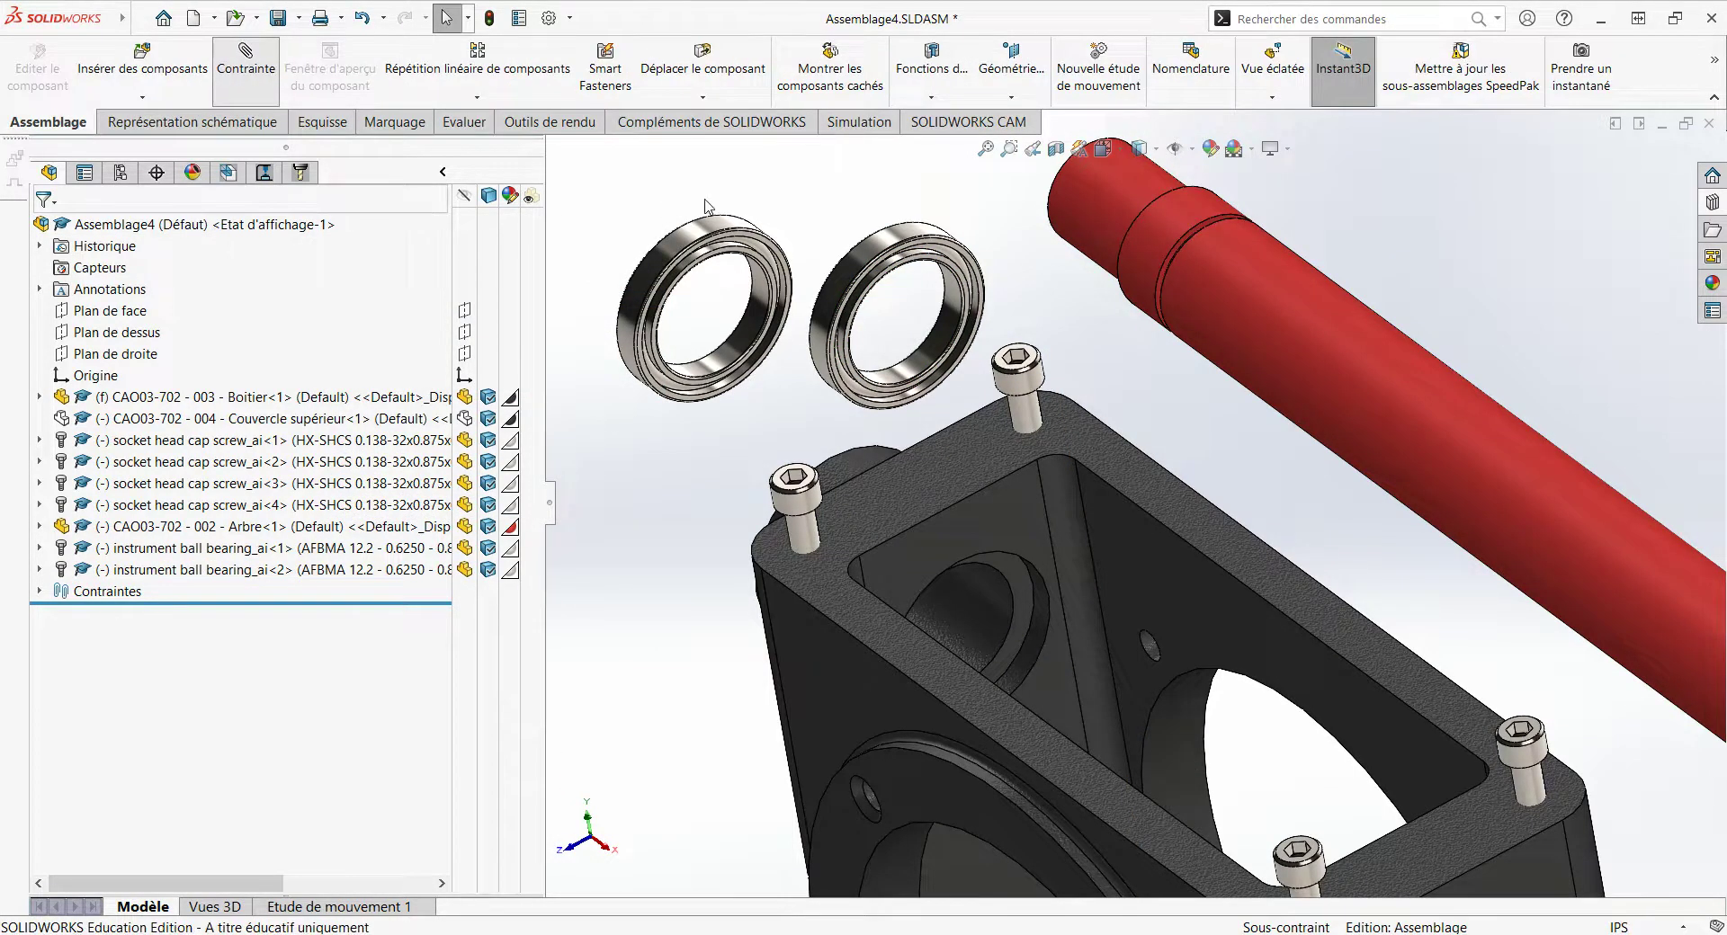
Step: Mate the first bearing's face coincident with the housing face around its bore
{"action": "left_click", "coordinate": [722, 233]}
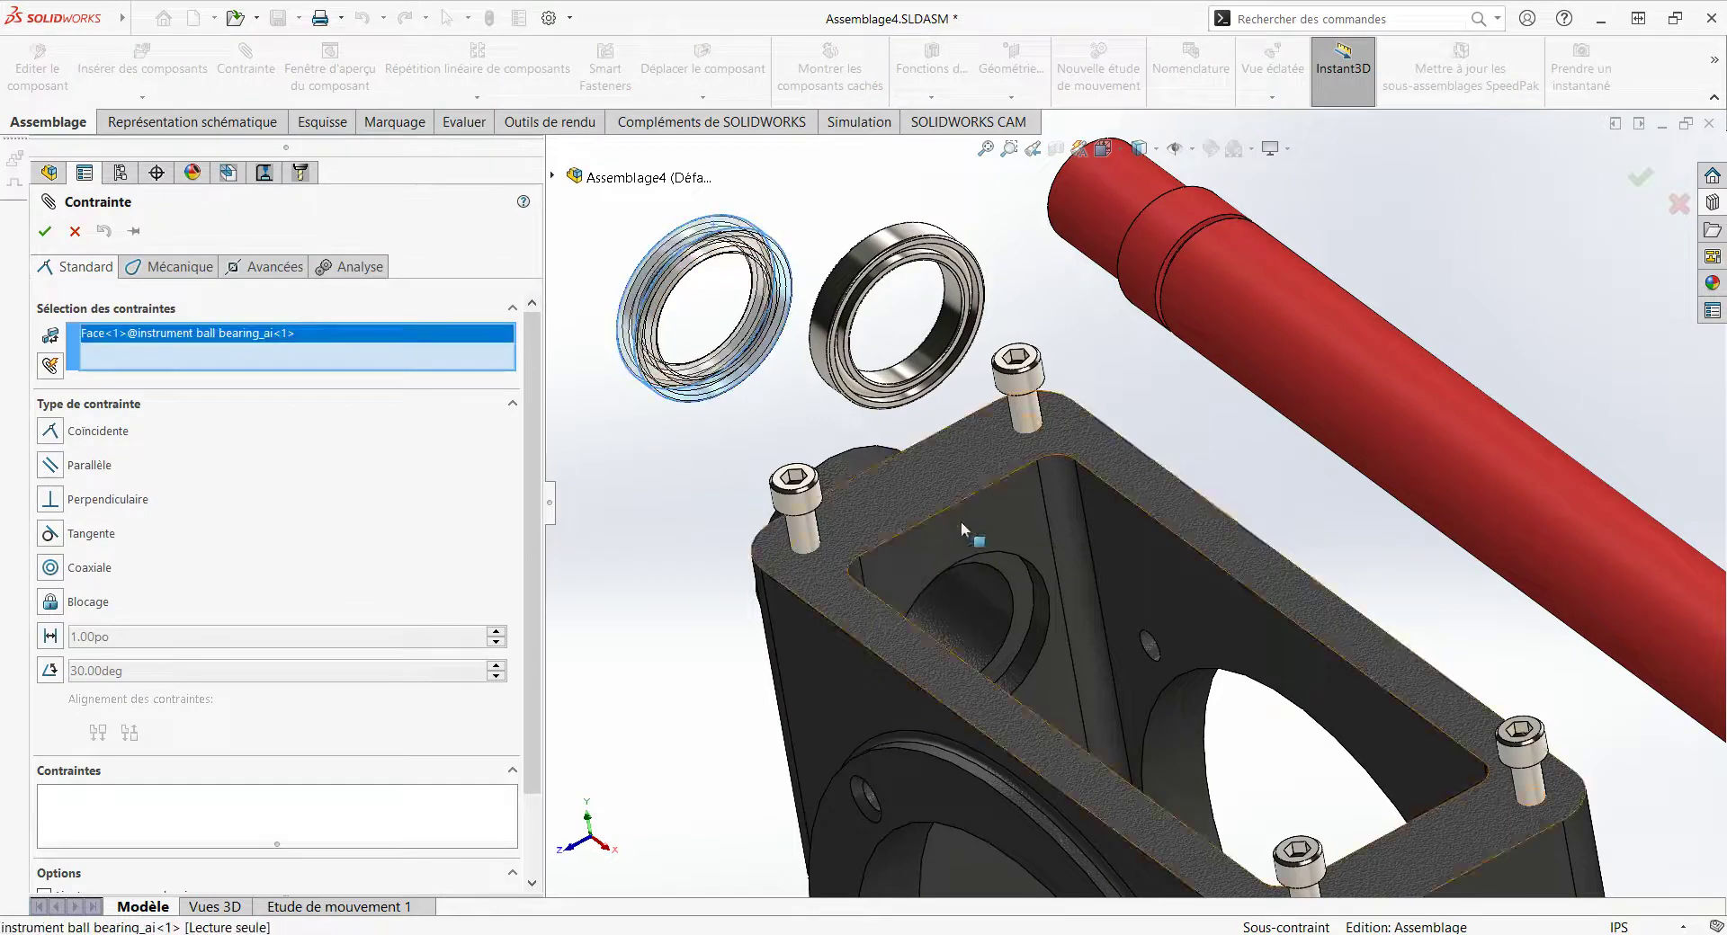
{"action": "left_click", "coordinate": [1034, 641]}
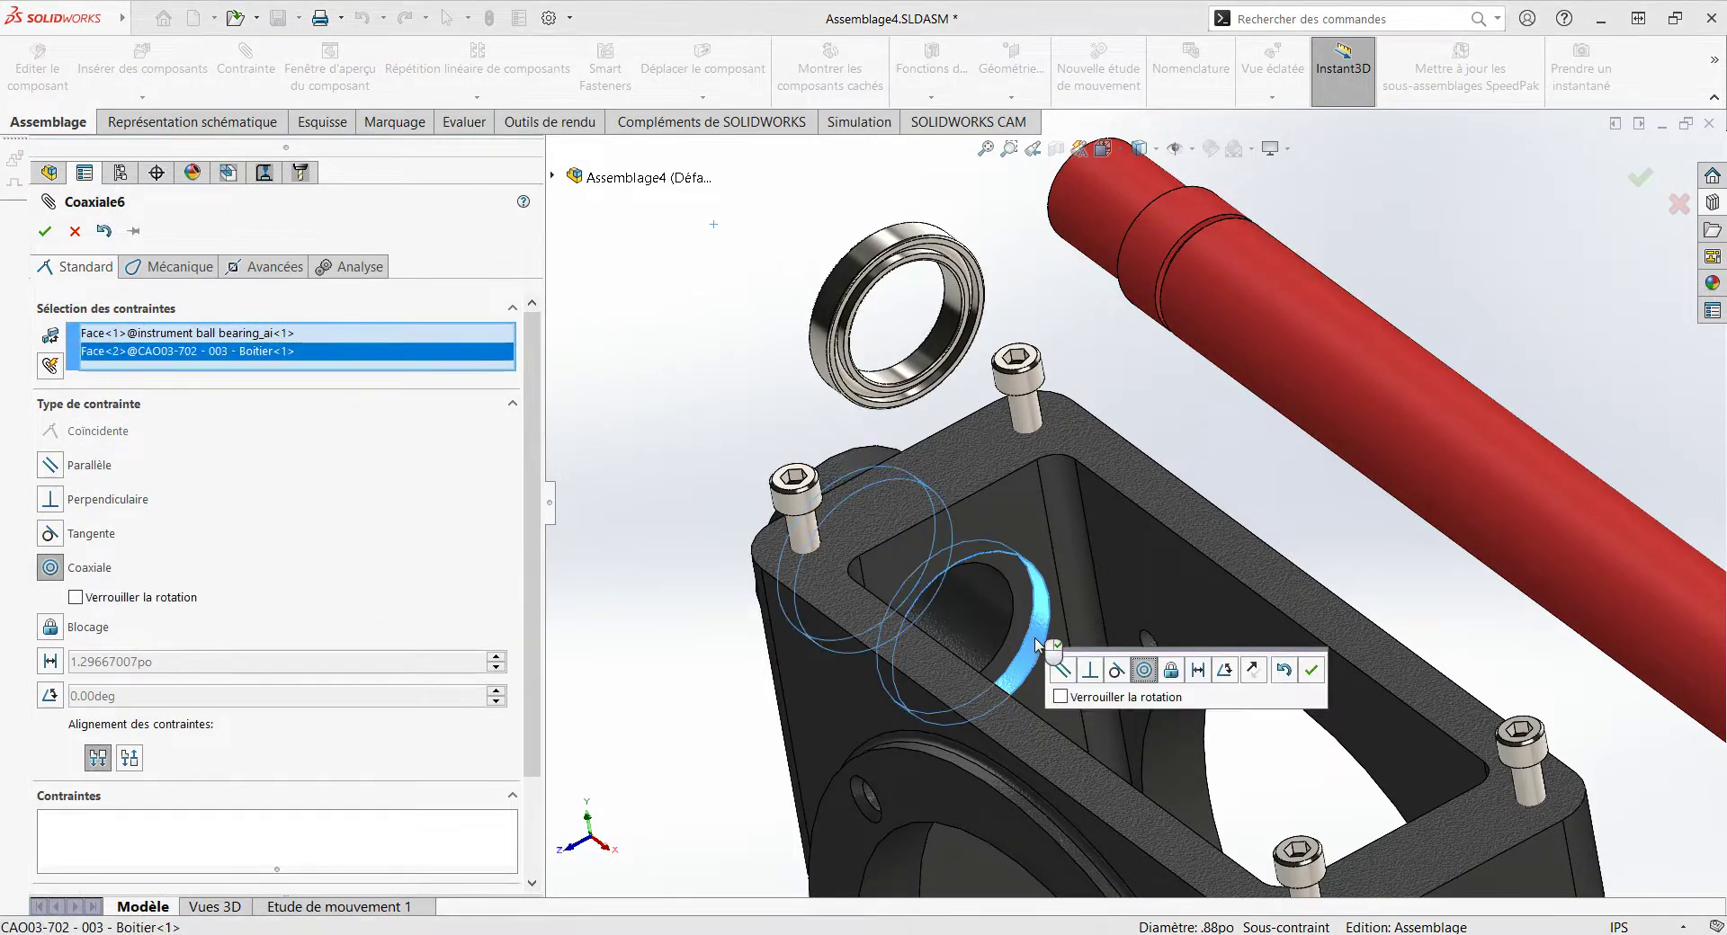
{"action": "key", "text": "Escape"}
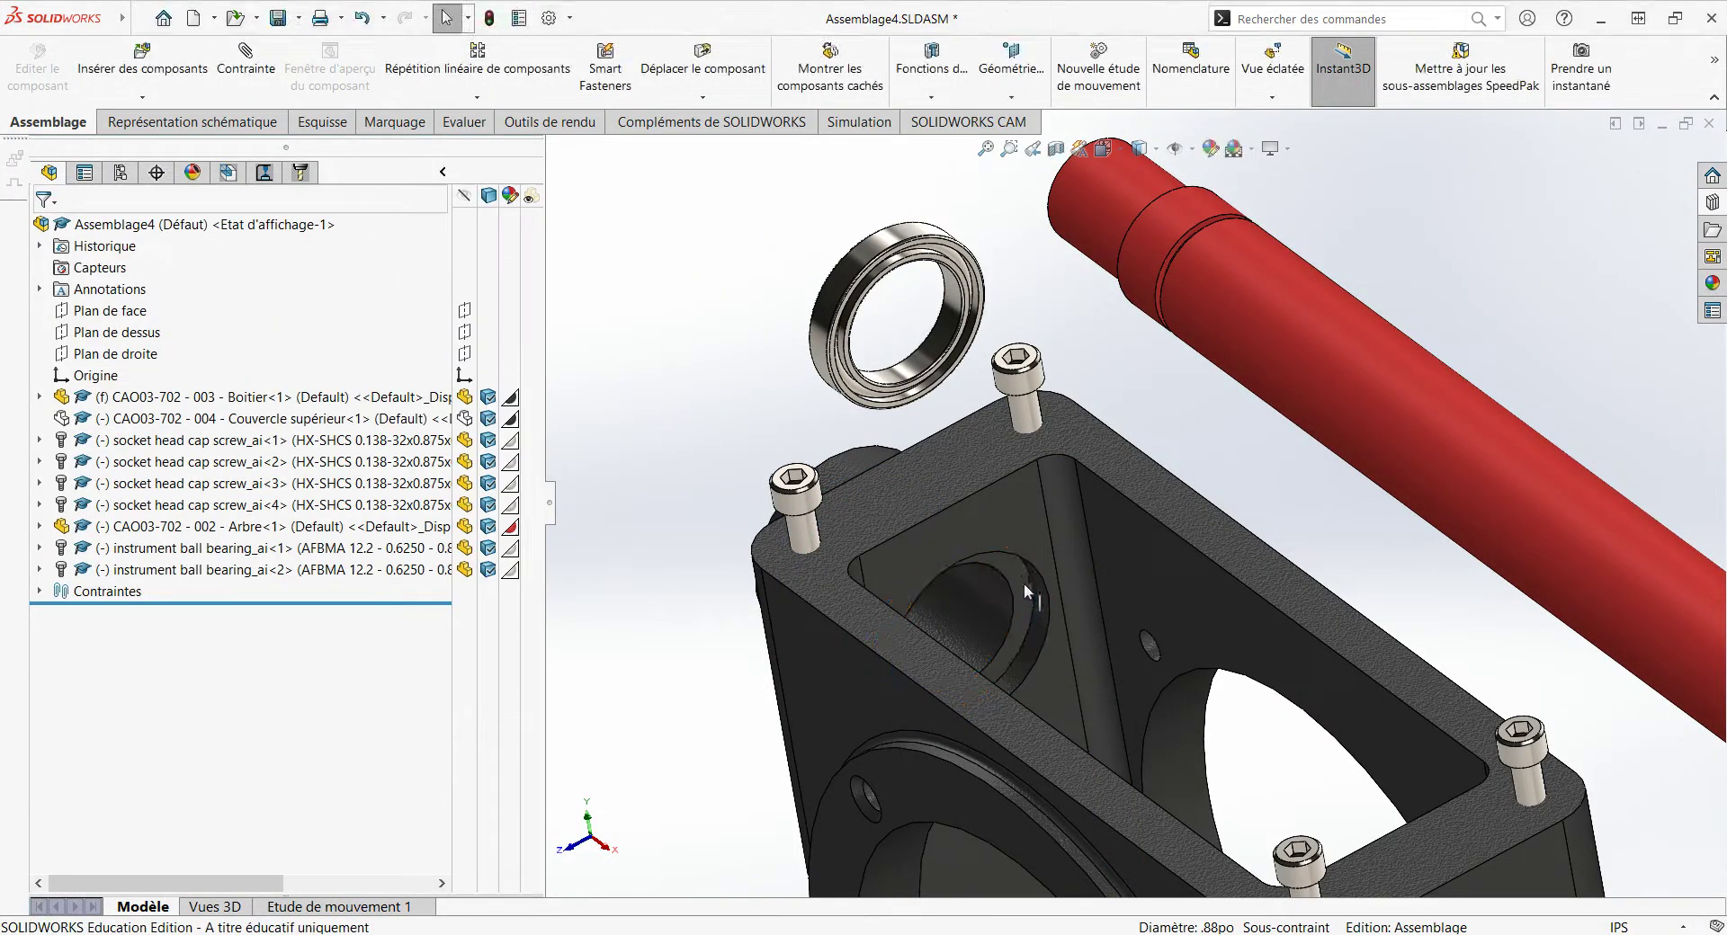
{"action": "key", "text": "Return"}
{"action": "left_click", "coordinate": [1023, 584]}
{"action": "middle_click_drag", "start_coordinate": [872, 530], "coordinate": [647, 431]}
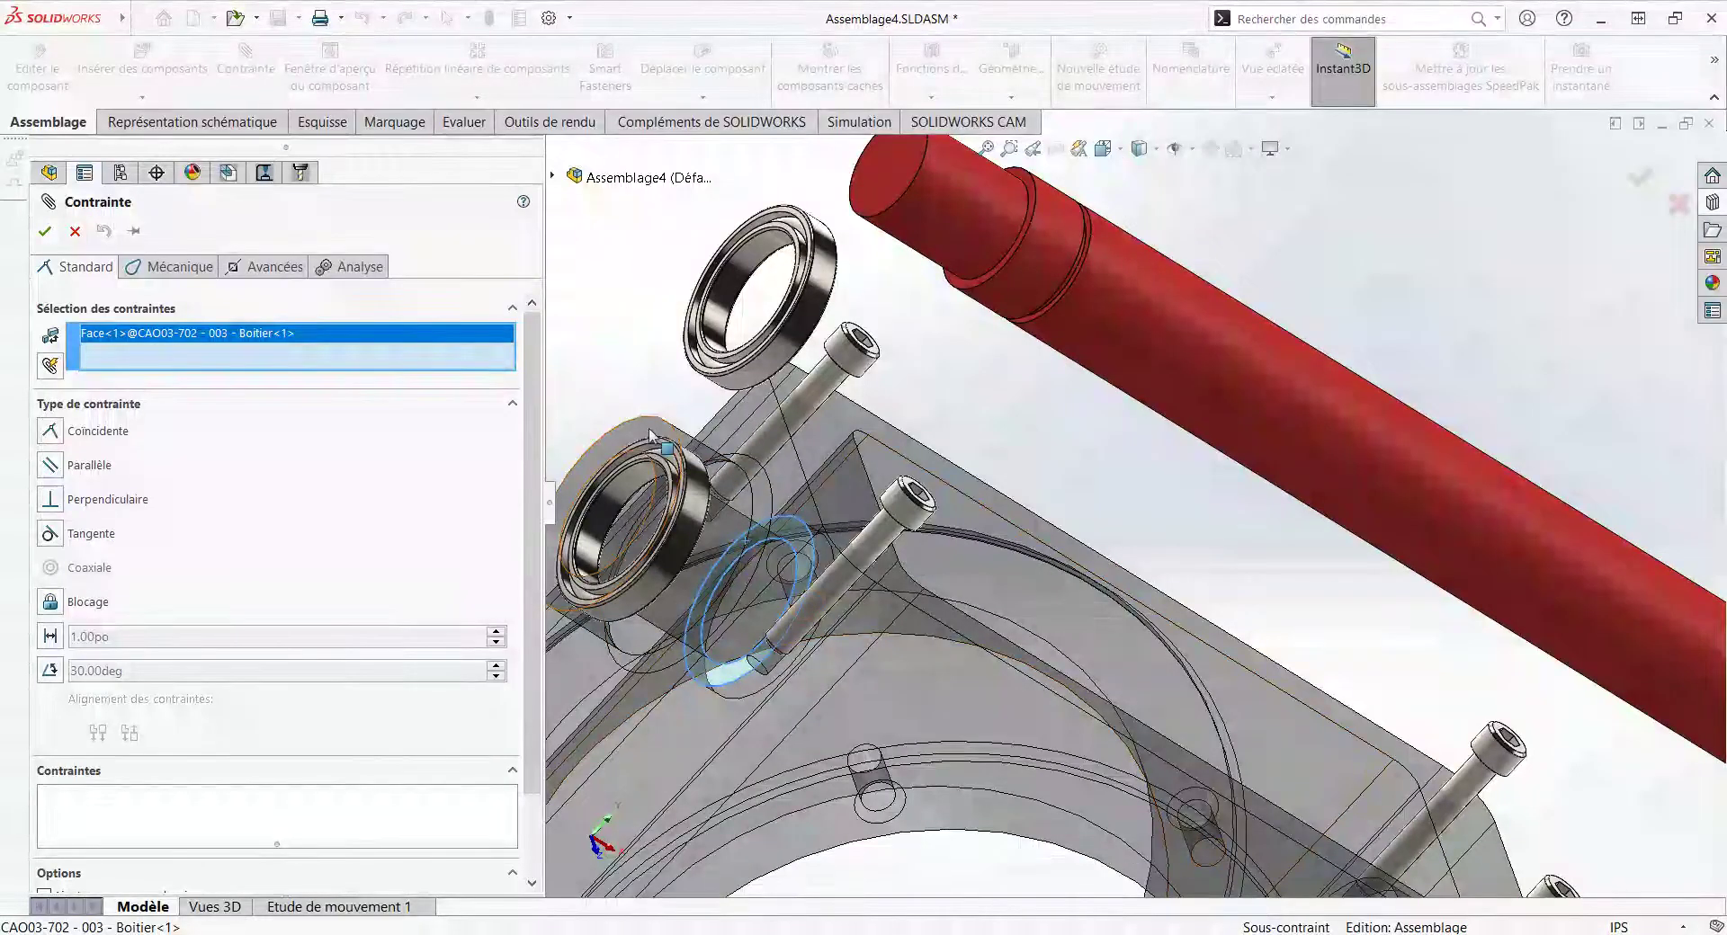
{"action": "scroll", "coordinate": [648, 432], "scroll_direction": "down", "scroll_amount": 3}
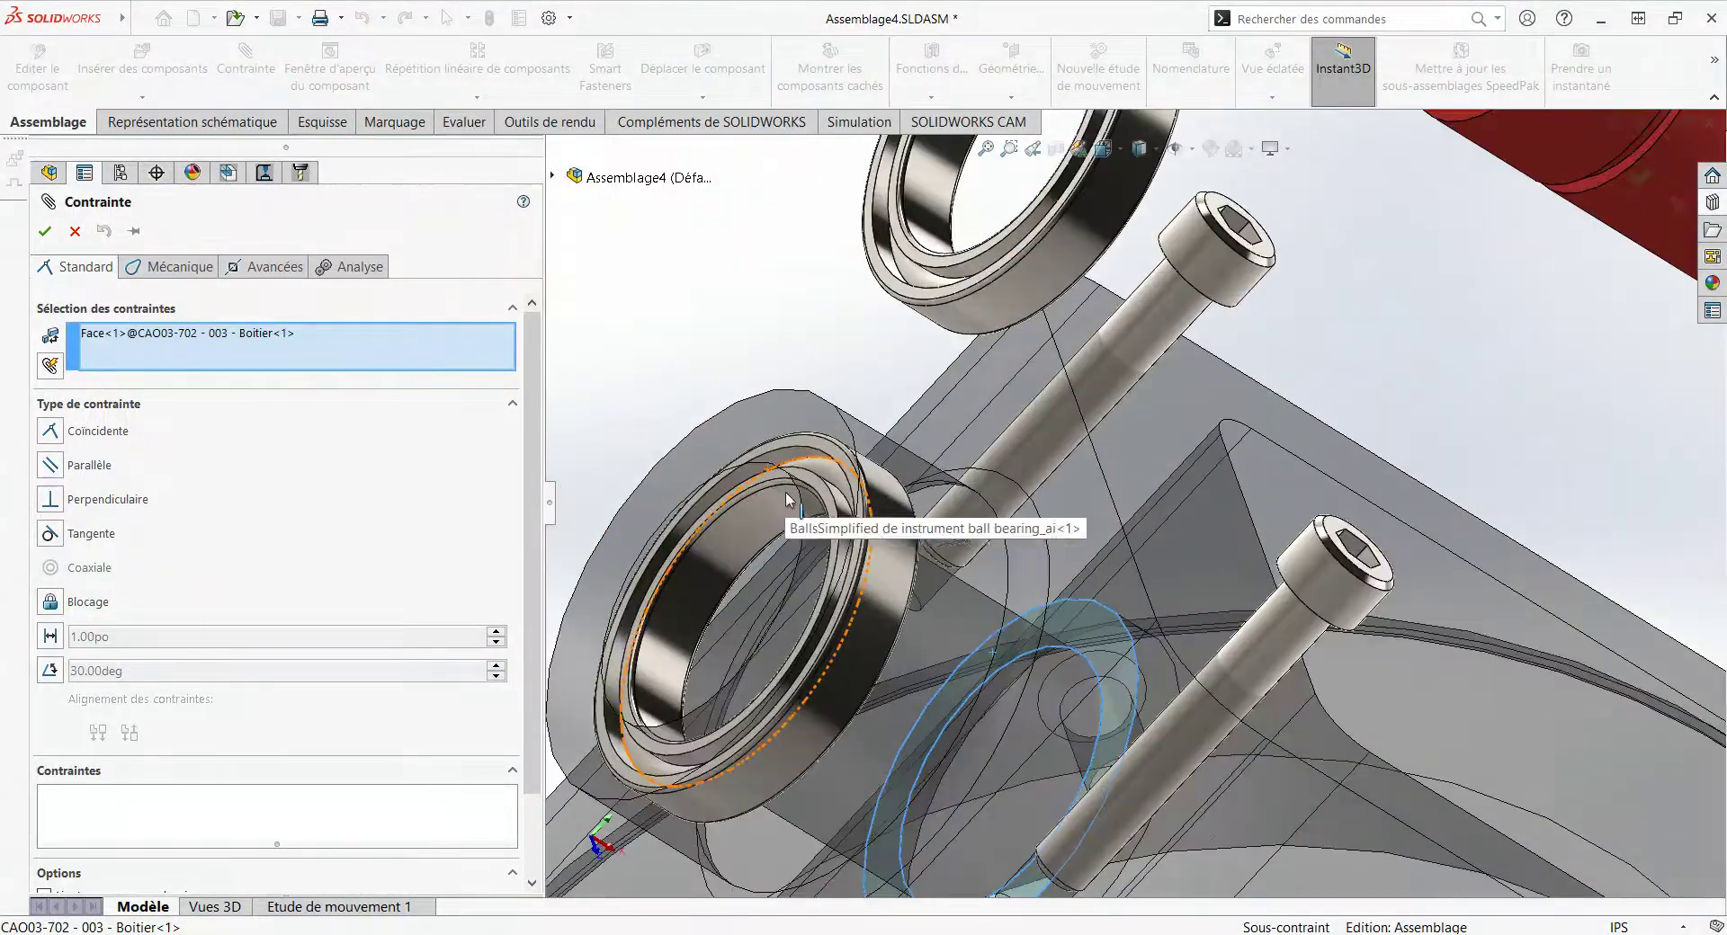
{"action": "scroll", "coordinate": [880, 419], "scroll_direction": "down", "scroll_amount": 3}
{"action": "left_click", "coordinate": [930, 387]}
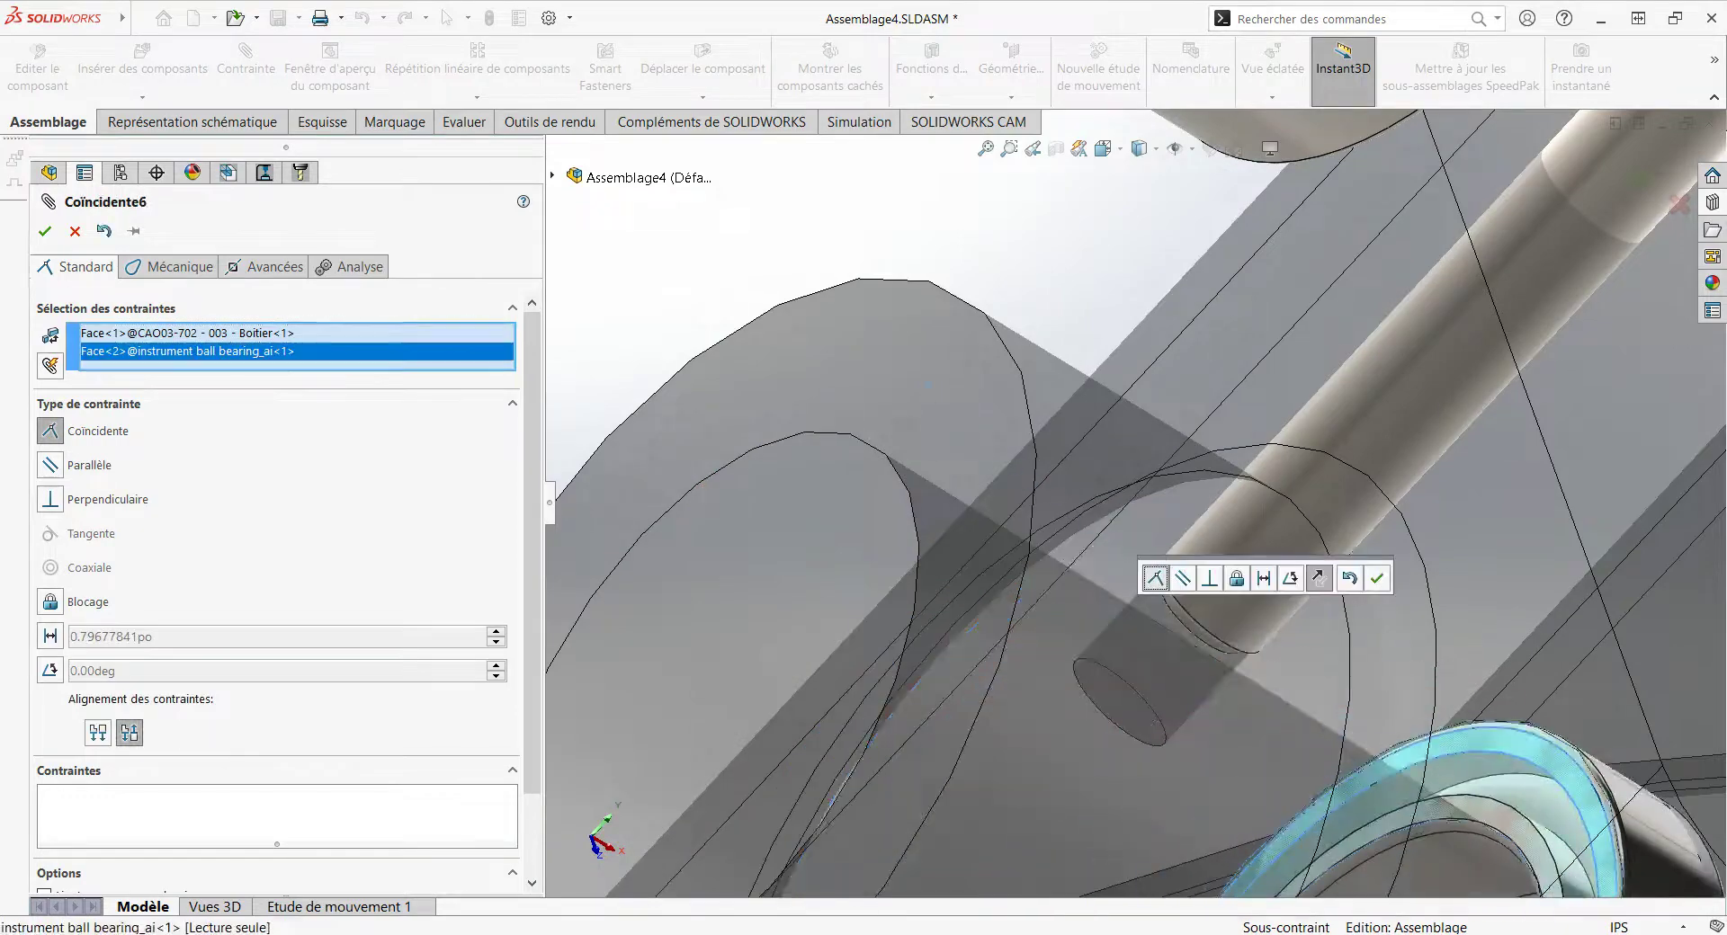
{"action": "key", "text": "Return"}
{"action": "key", "text": "Return"}
Step: Mate the second bearing's face flush with the housing face beside the other bore
{"action": "scroll", "coordinate": [1169, 563], "scroll_direction": "up", "scroll_amount": 3}
{"action": "scroll", "coordinate": [1203, 559], "scroll_direction": "up", "scroll_amount": 3}
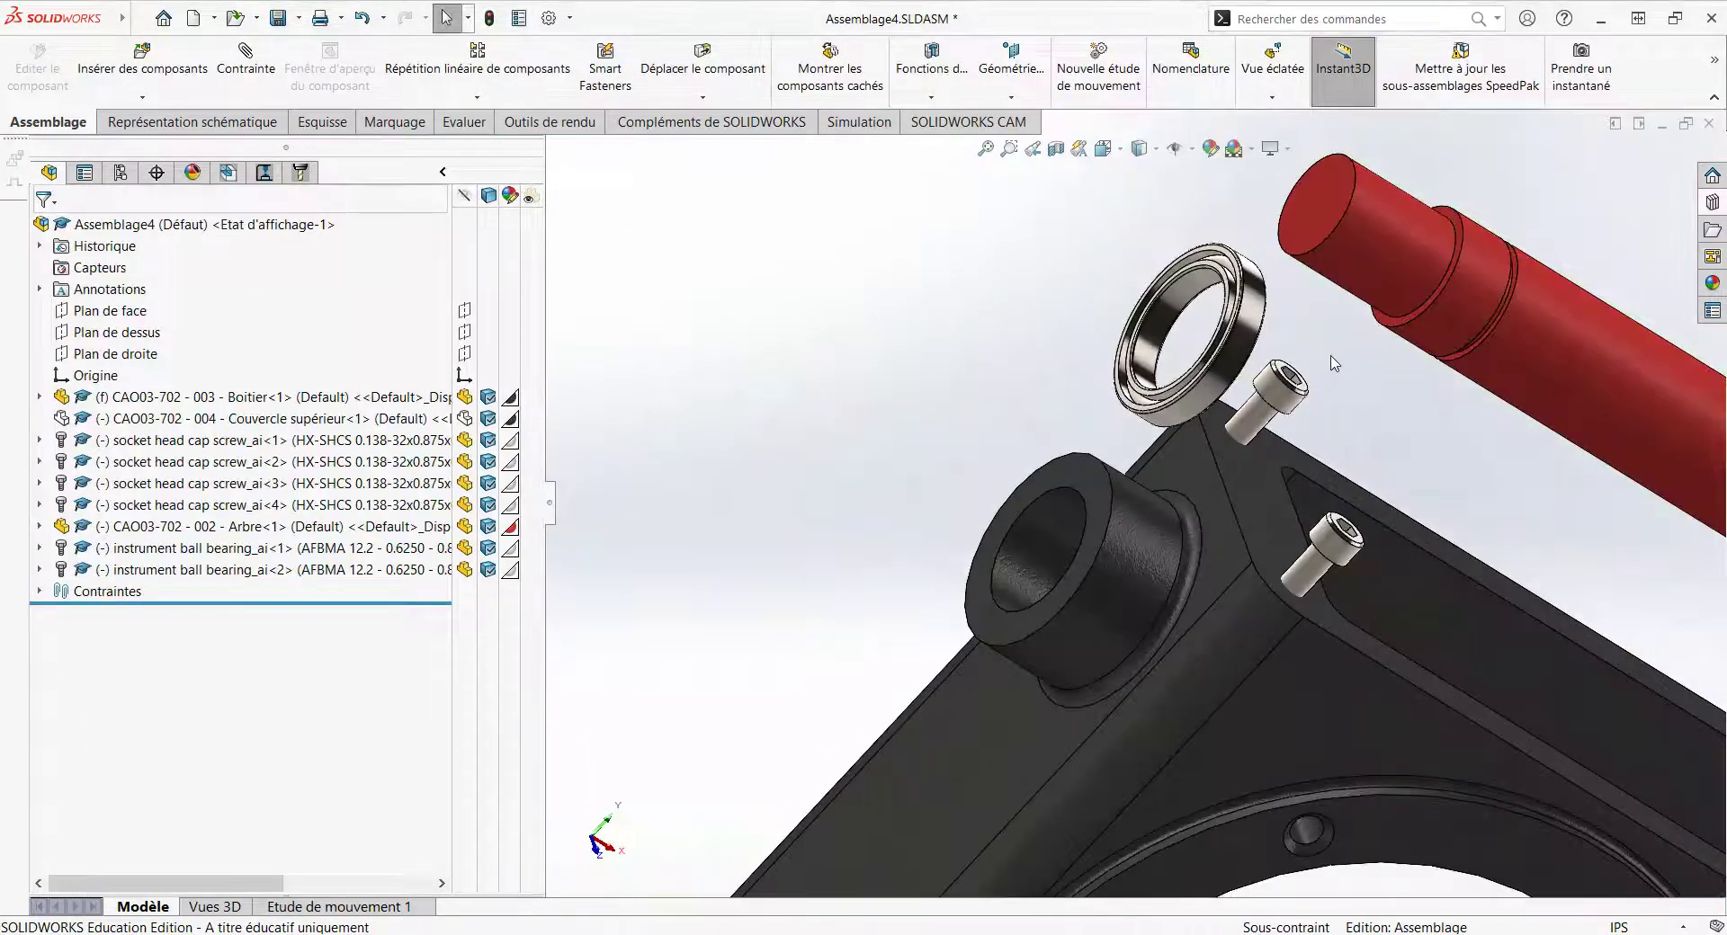
{"action": "scroll", "coordinate": [1399, 323], "scroll_direction": "down", "scroll_amount": 3}
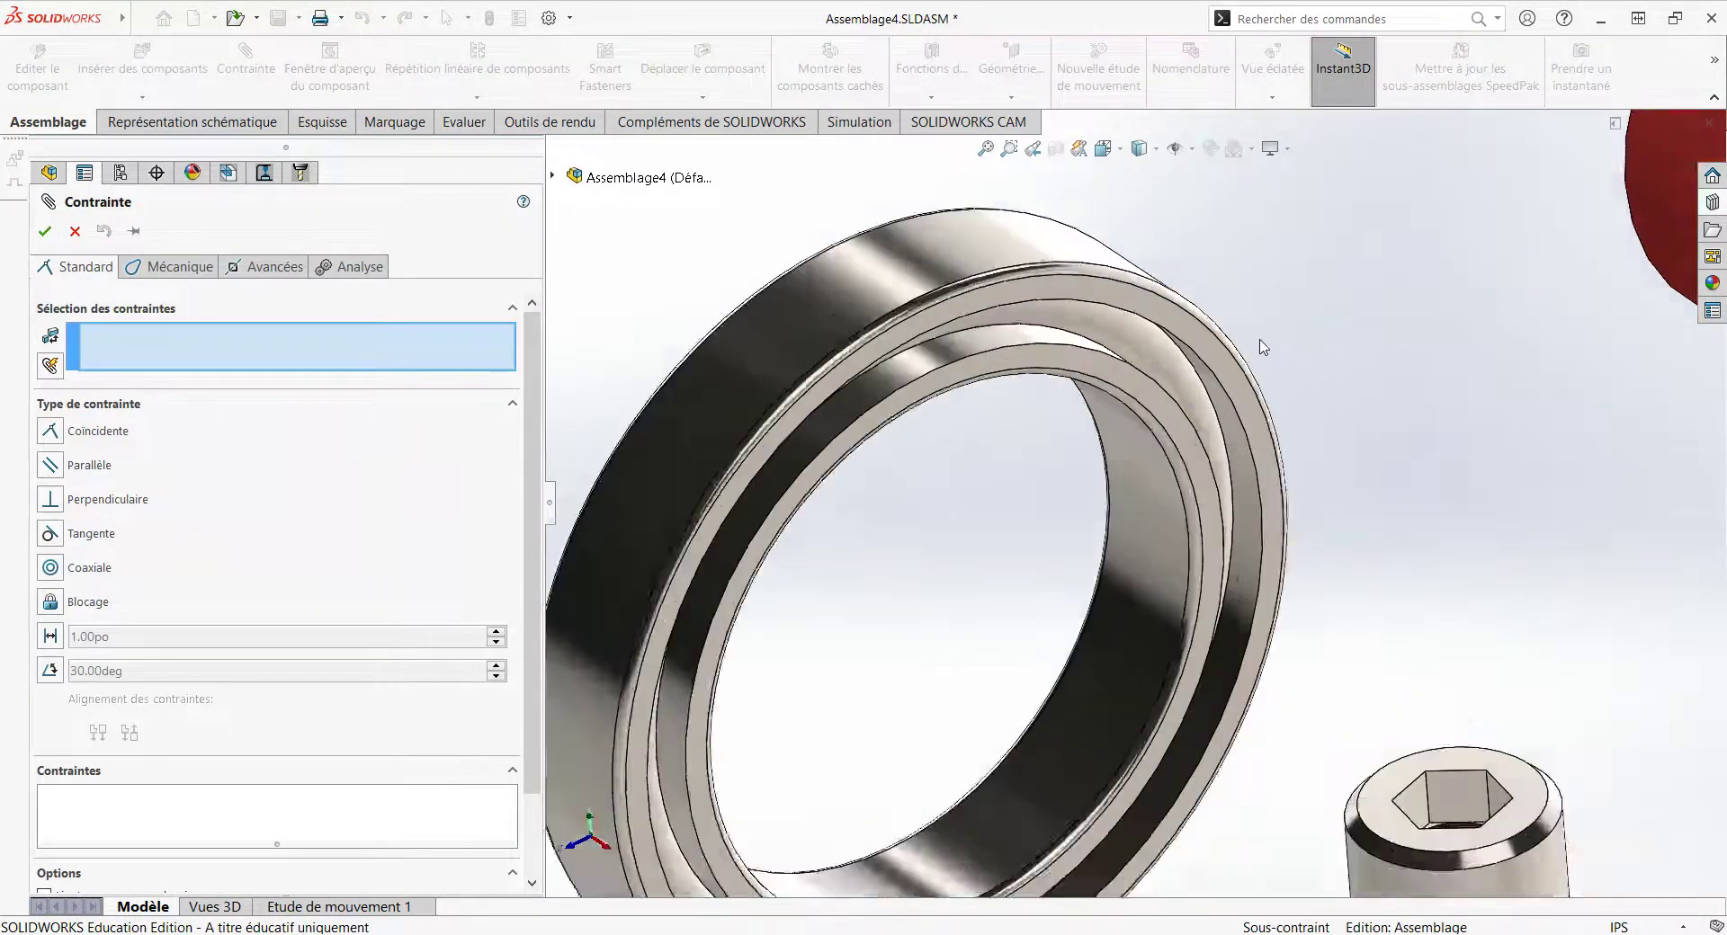
{"action": "scroll", "coordinate": [1155, 334], "scroll_direction": "down", "scroll_amount": 2}
{"action": "left_click", "coordinate": [1156, 334]}
{"action": "scroll", "coordinate": [1277, 540], "scroll_direction": "up", "scroll_amount": 3}
{"action": "scroll", "coordinate": [1317, 594], "scroll_direction": "up", "scroll_amount": 2}
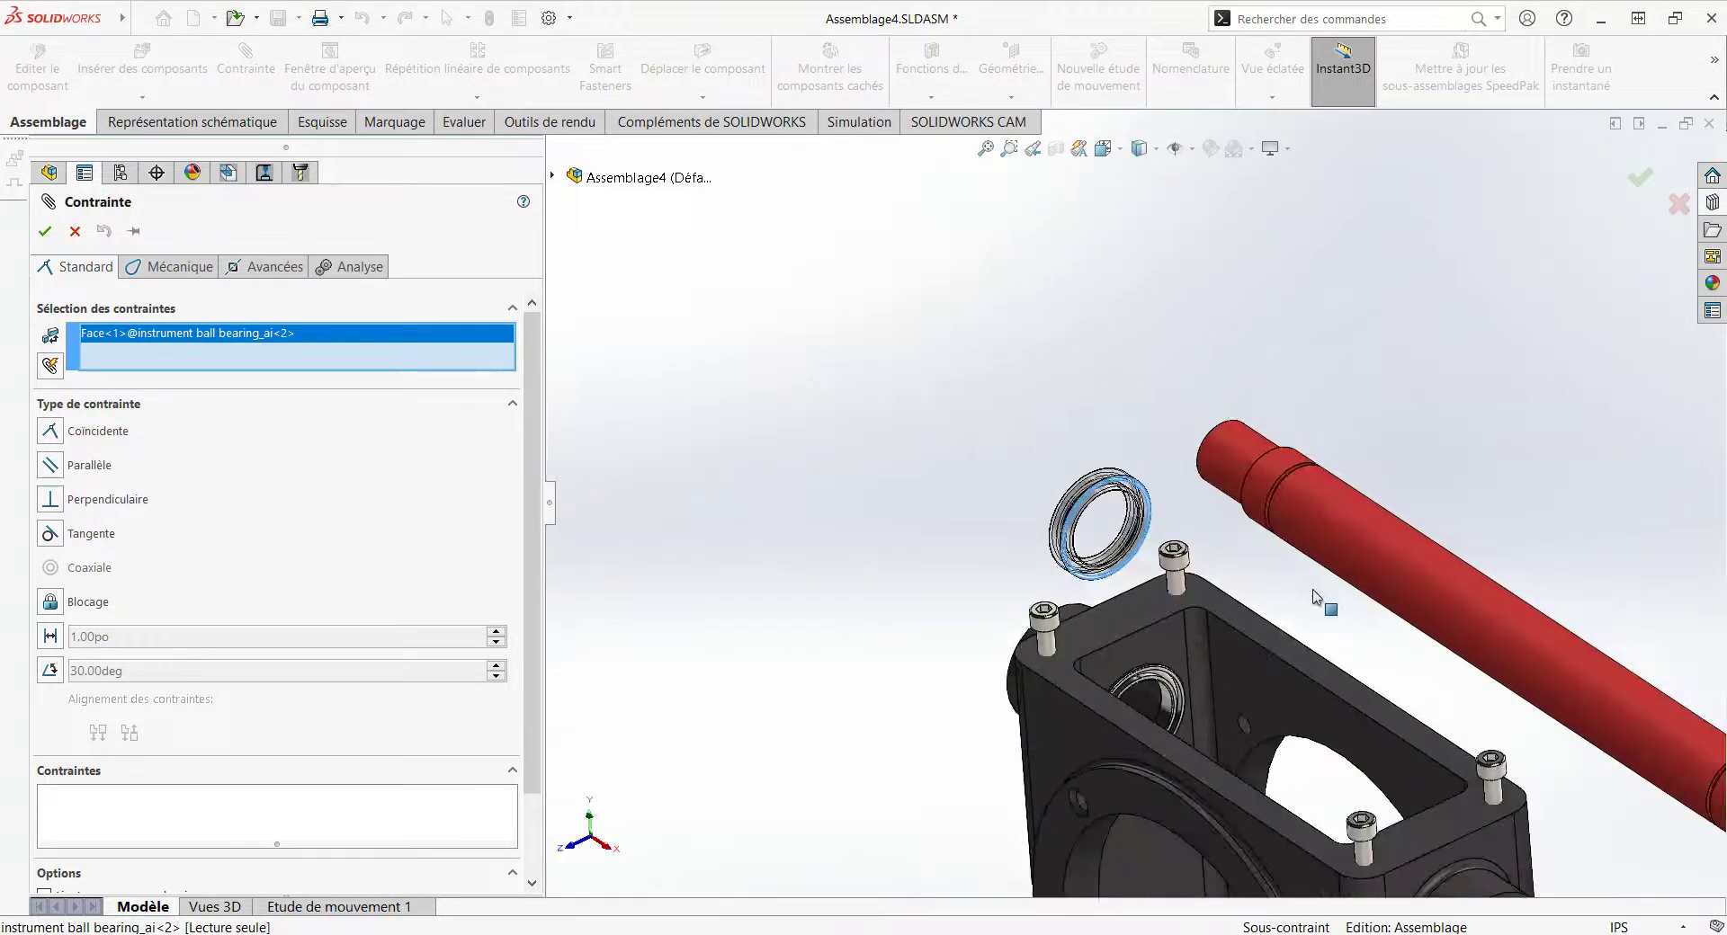
{"action": "scroll", "coordinate": [1287, 648], "scroll_direction": "up", "scroll_amount": 2}
{"action": "middle_click_drag", "start_coordinate": [1279, 661], "coordinate": [1333, 681]}
{"action": "scroll", "coordinate": [1333, 682], "scroll_direction": "down", "scroll_amount": 3}
{"action": "scroll", "coordinate": [1176, 545], "scroll_direction": "down", "scroll_amount": 1}
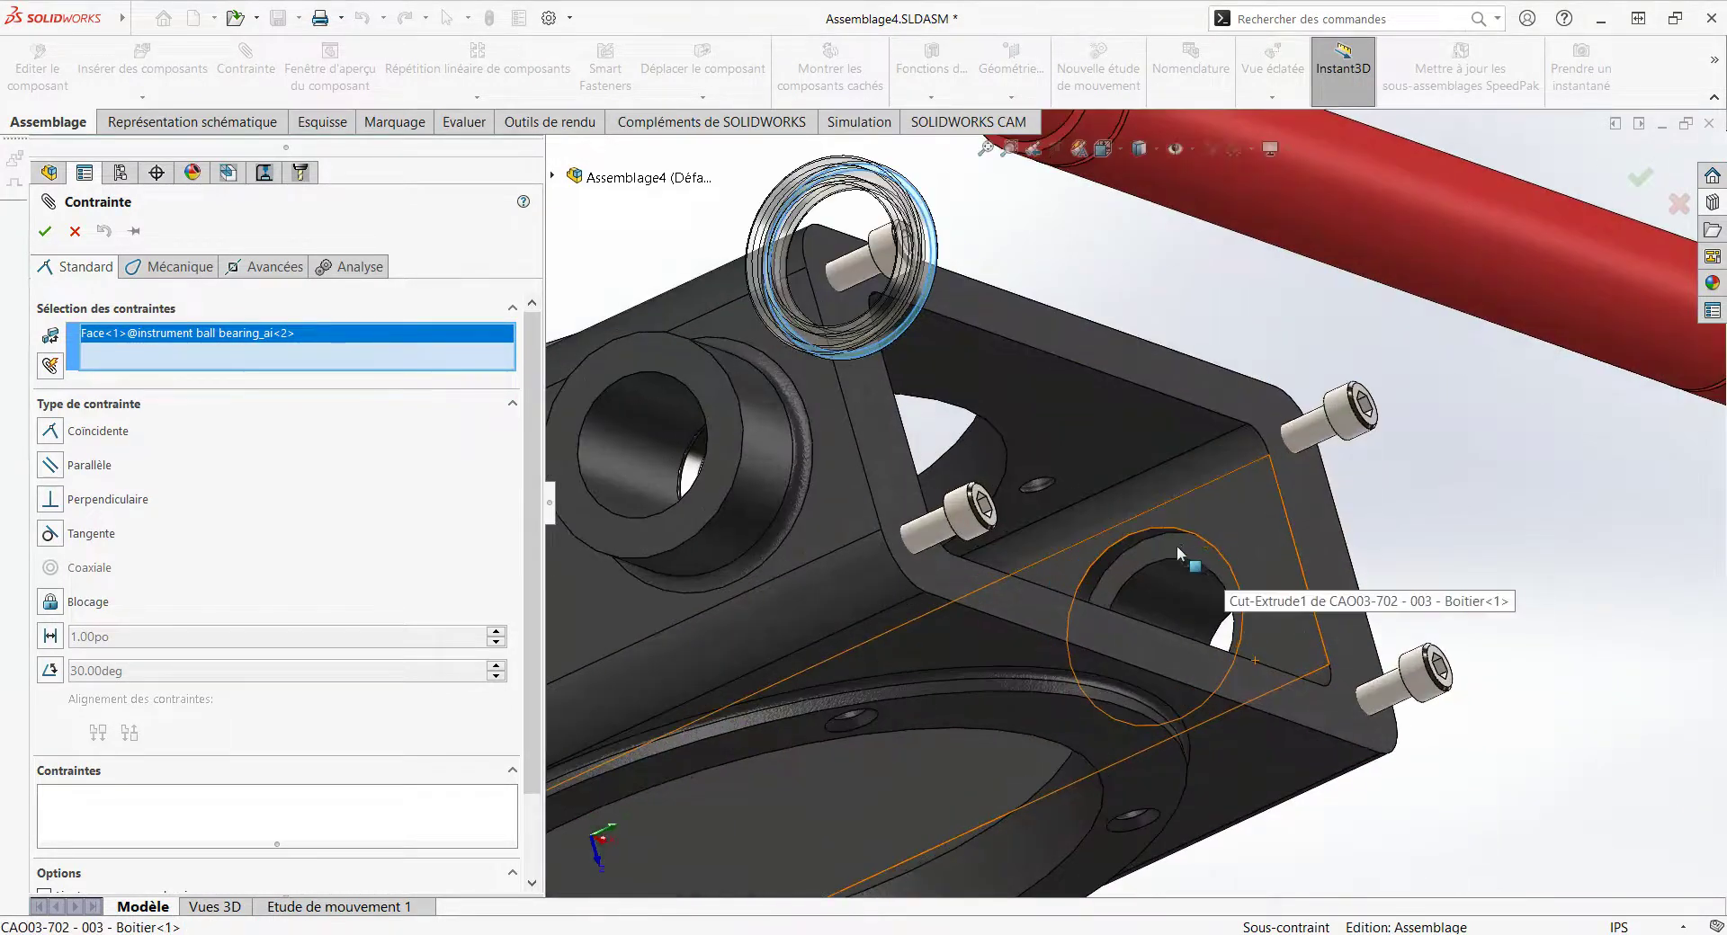
{"action": "left_click", "coordinate": [1195, 549]}
{"action": "key", "text": "Return"}
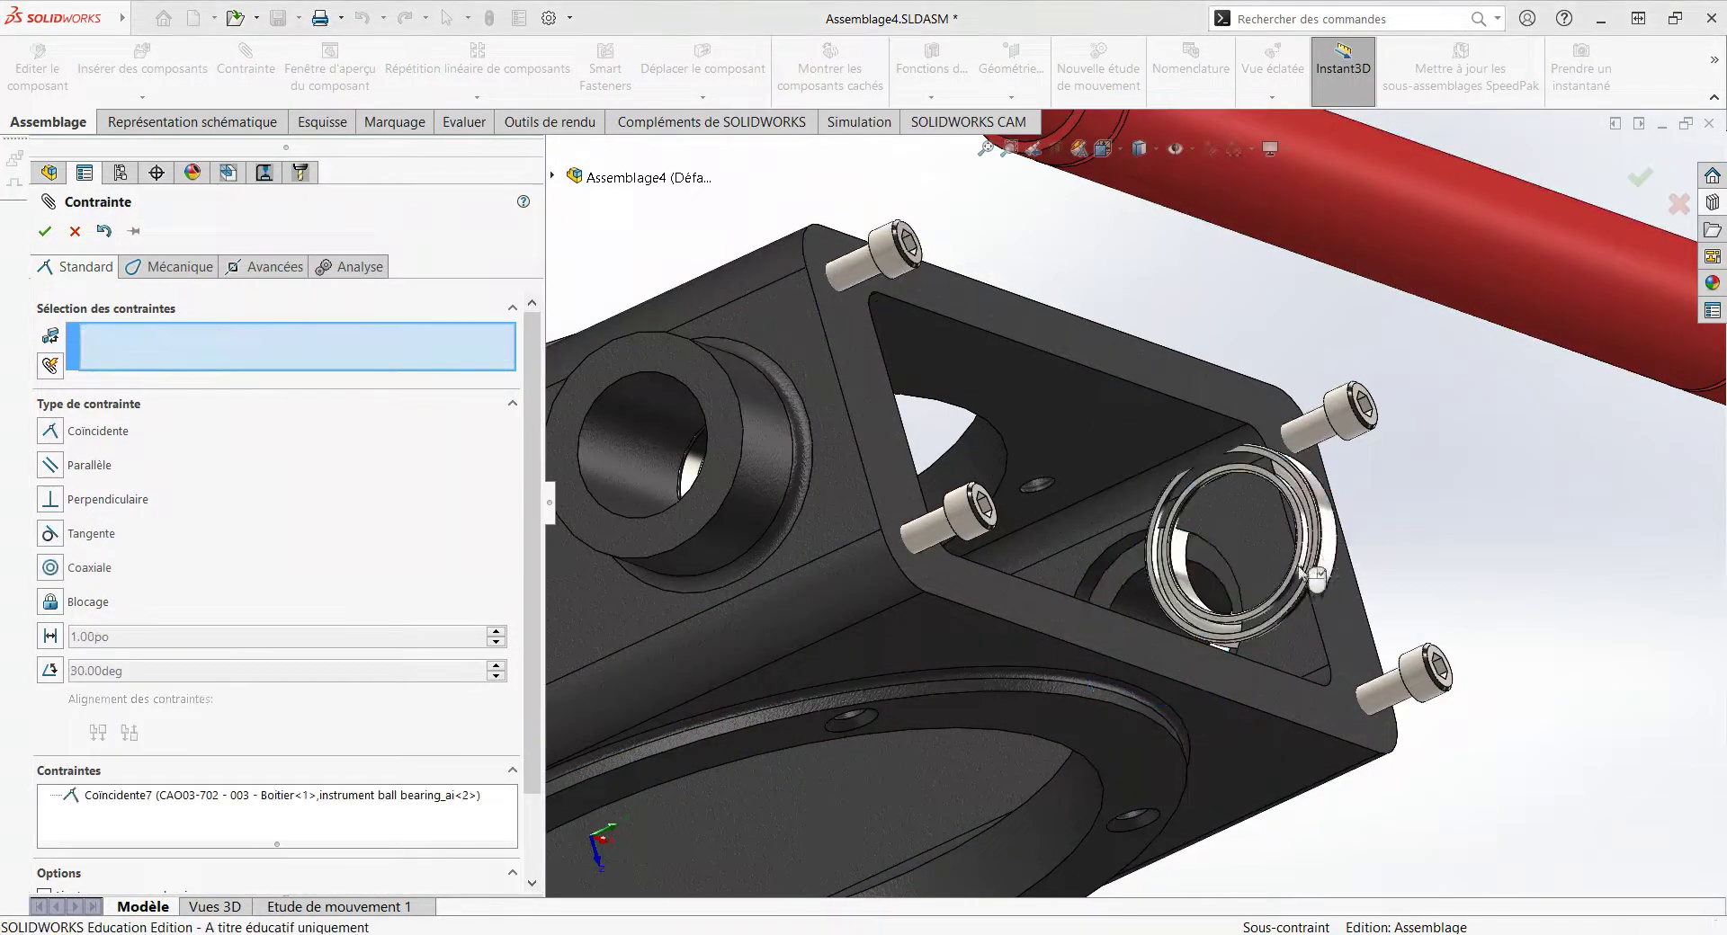
{"action": "key", "text": "Return"}
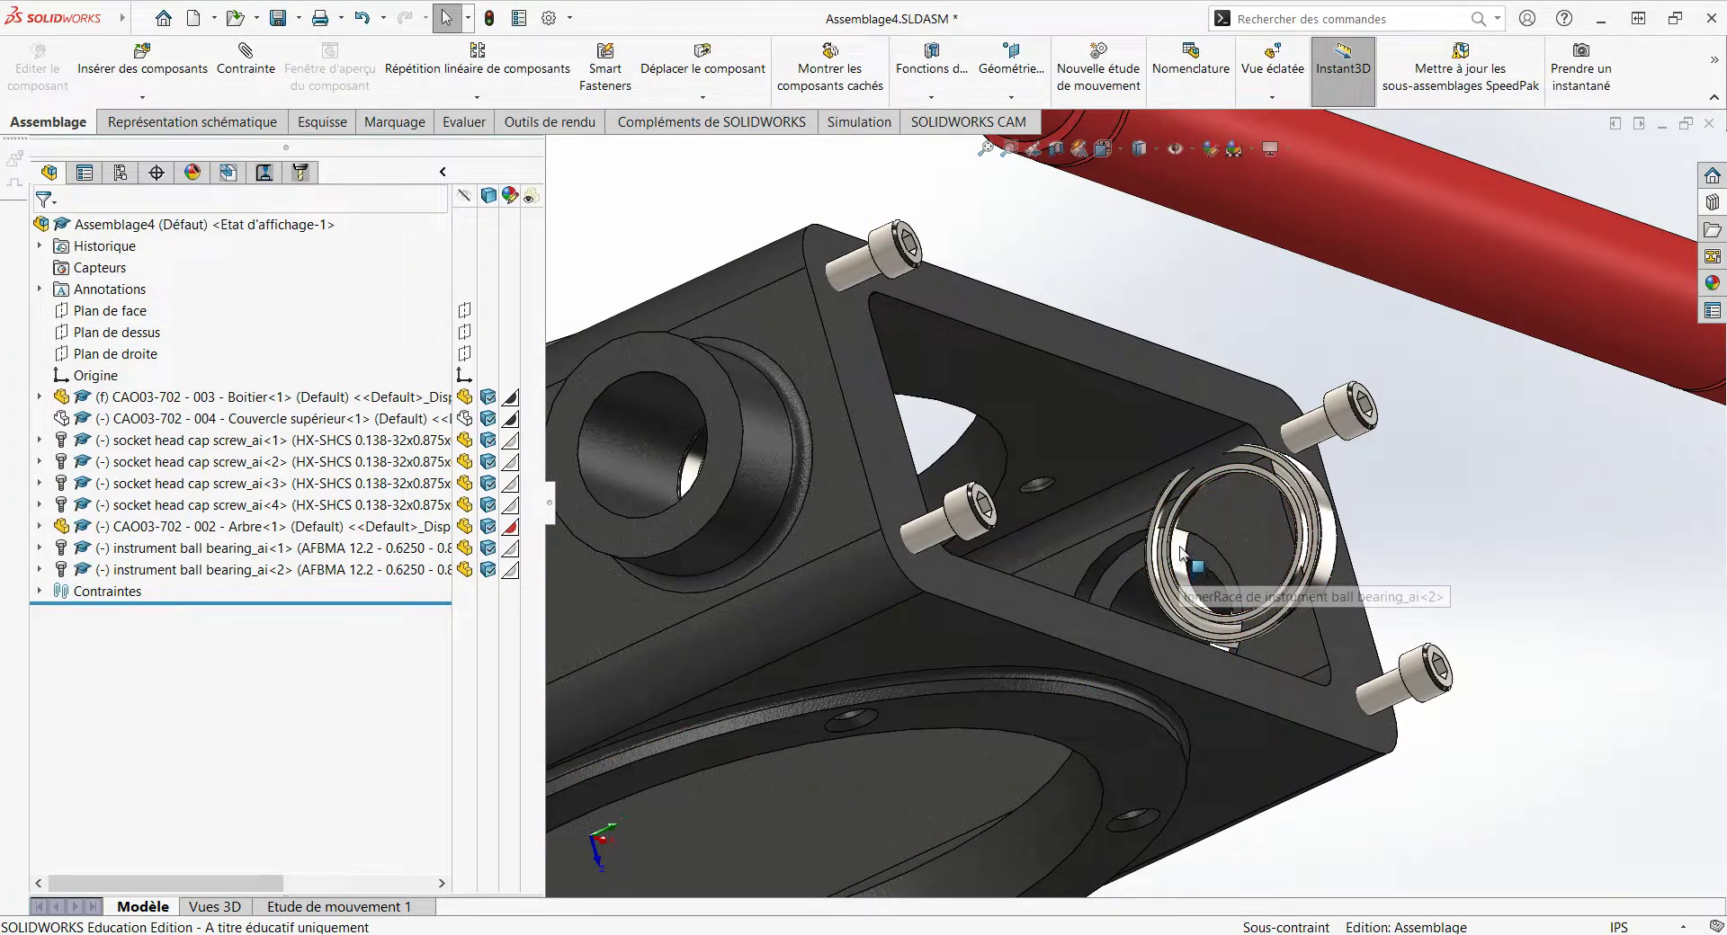
Step: Add a coaxial mate centring the second bearing's round face on the housing bore
{"action": "key", "text": "Return"}
{"action": "left_click", "coordinate": [1183, 556]}
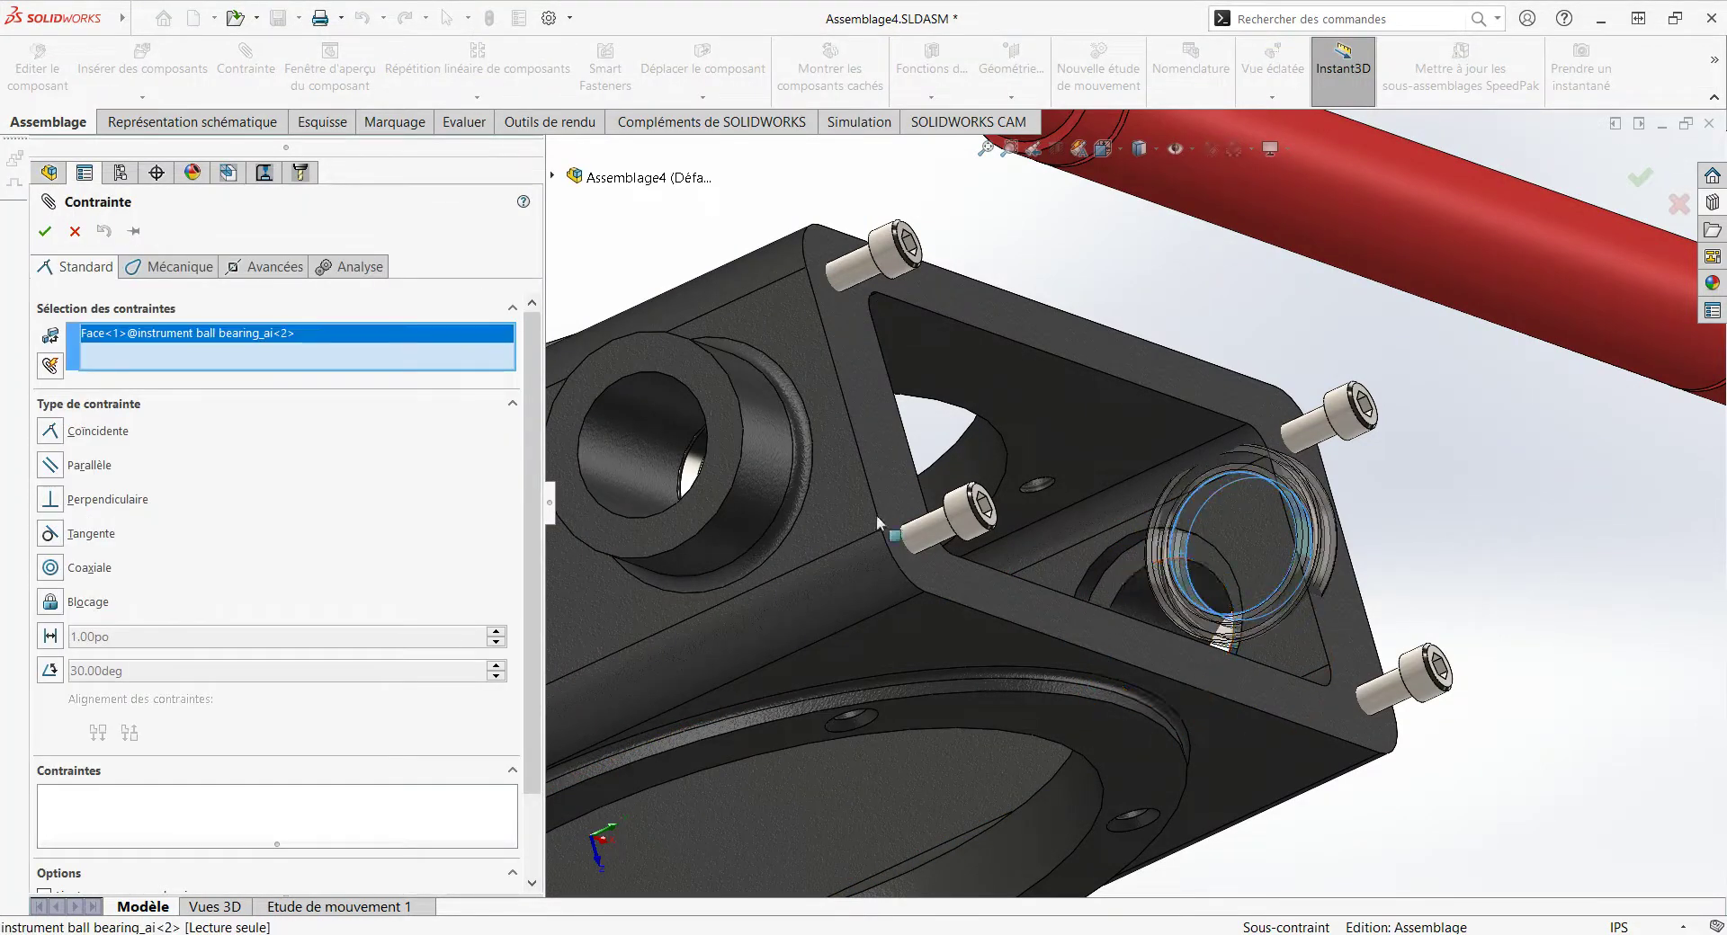
{"action": "right_click", "coordinate": [297, 340]}
{"action": "left_click", "coordinate": [328, 369]}
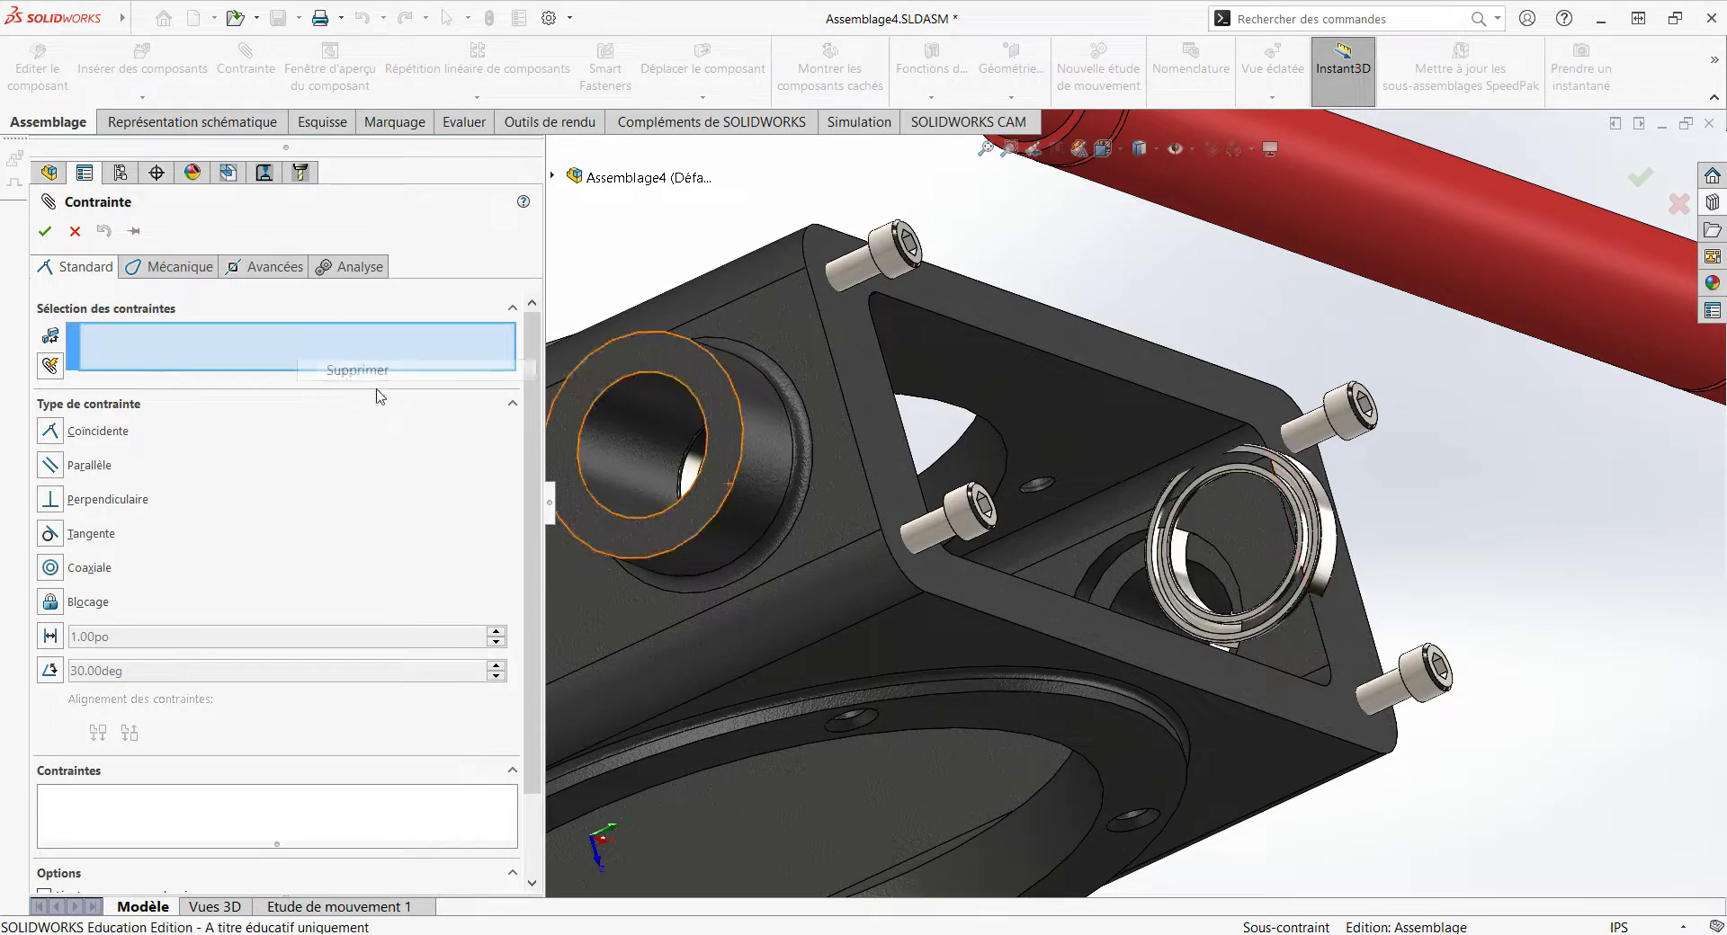
{"action": "left_click", "coordinate": [1109, 556]}
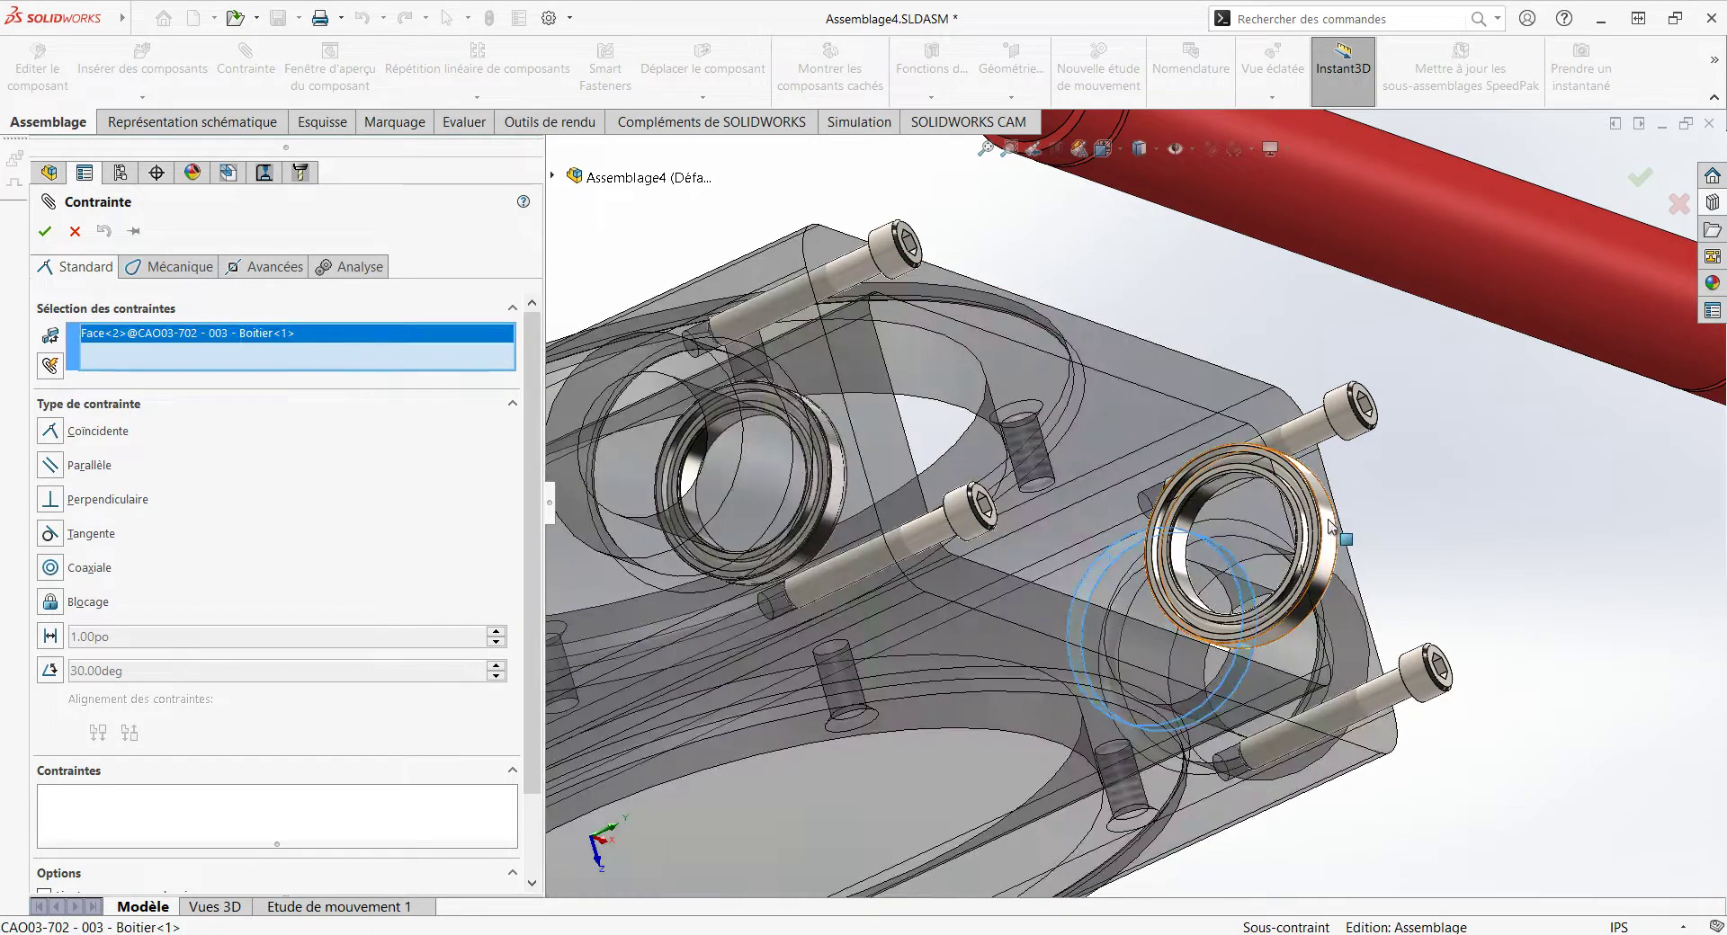
{"action": "left_click", "coordinate": [1331, 528]}
{"action": "key", "text": "Return"}
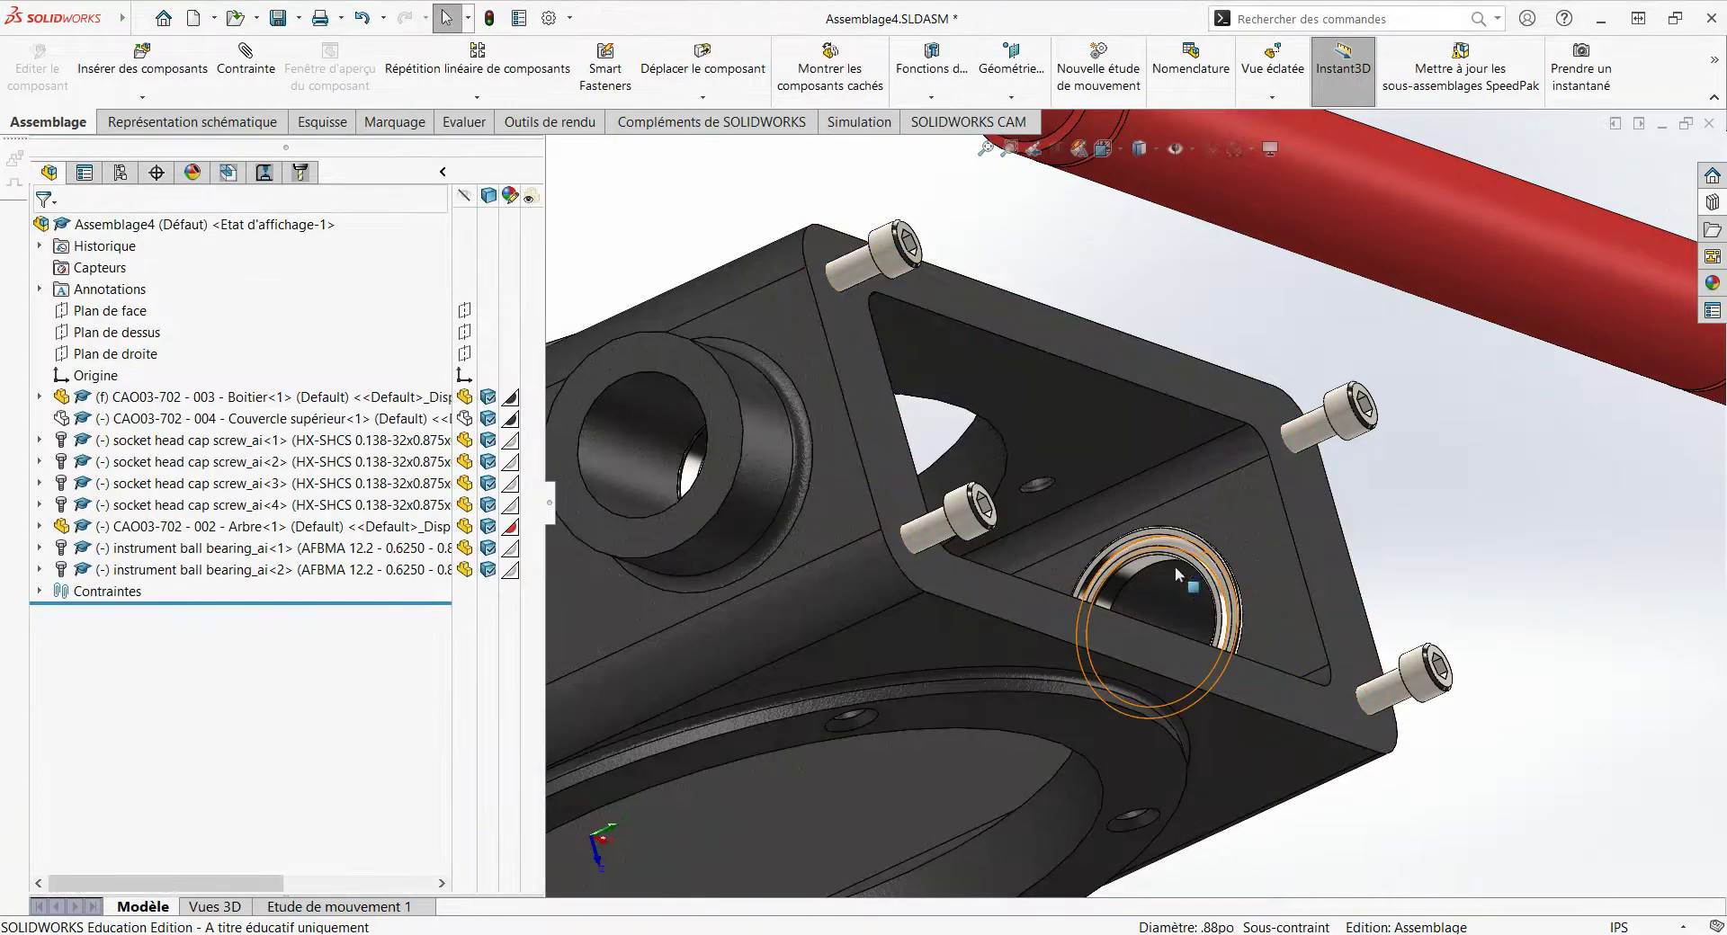
{"action": "key", "text": "ctrl+7"}
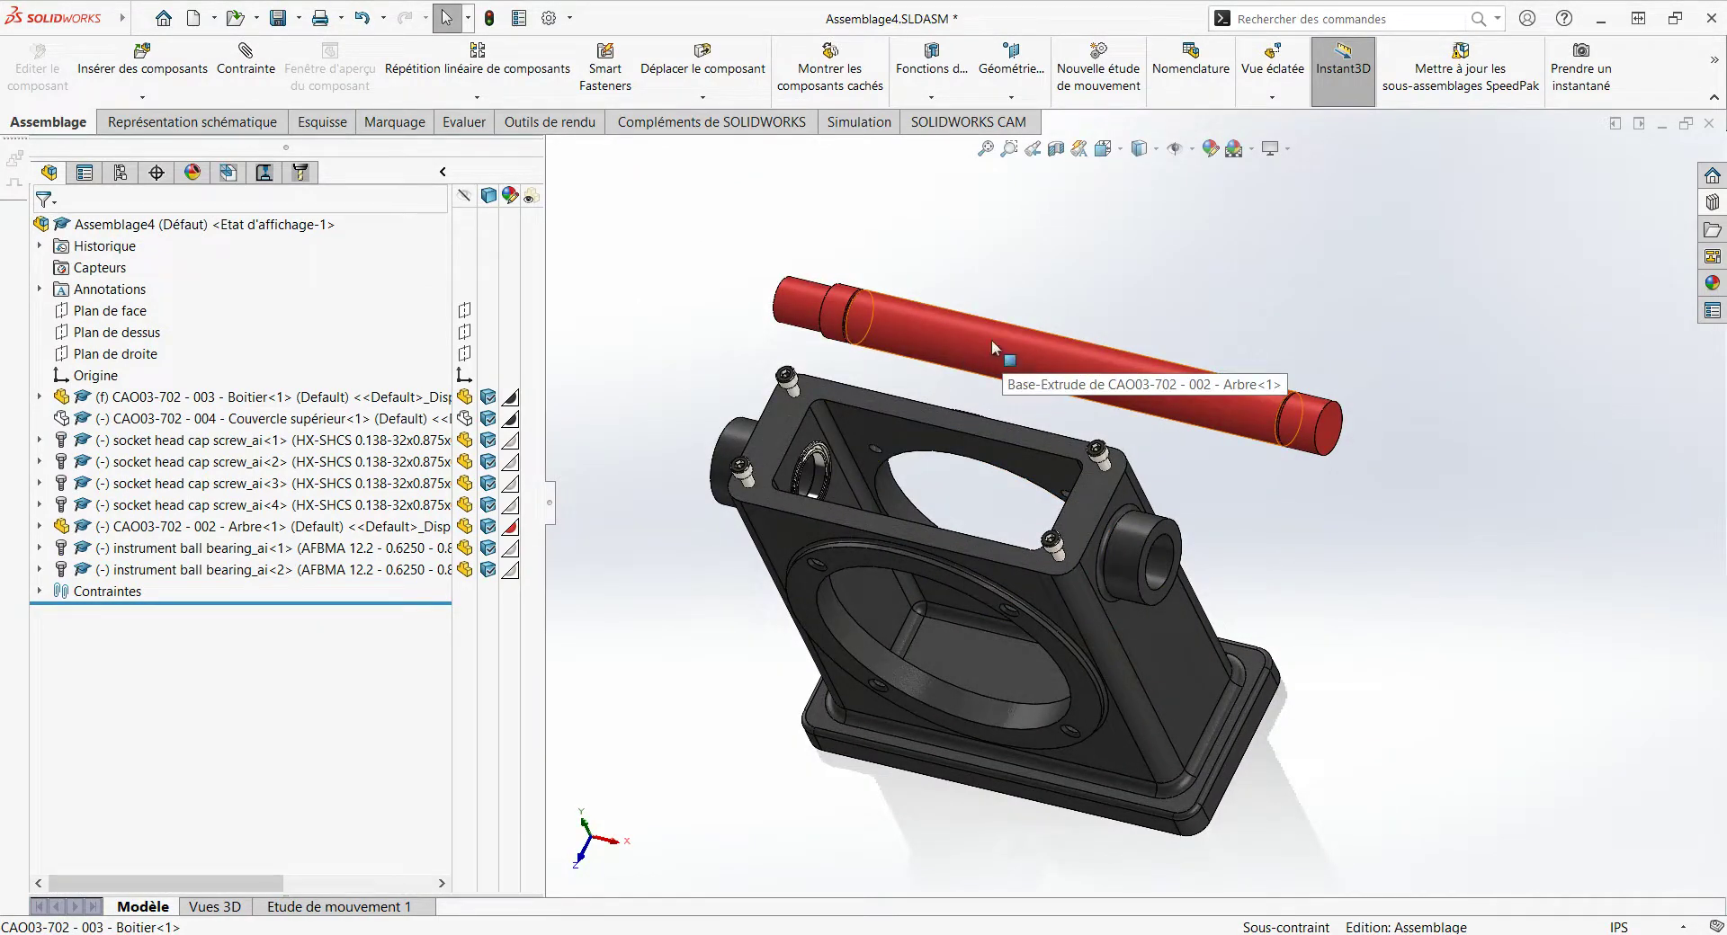
Step: Mate the red shaft's cylindrical face coaxial with the bearing bore
{"action": "left_click", "coordinate": [246, 59]}
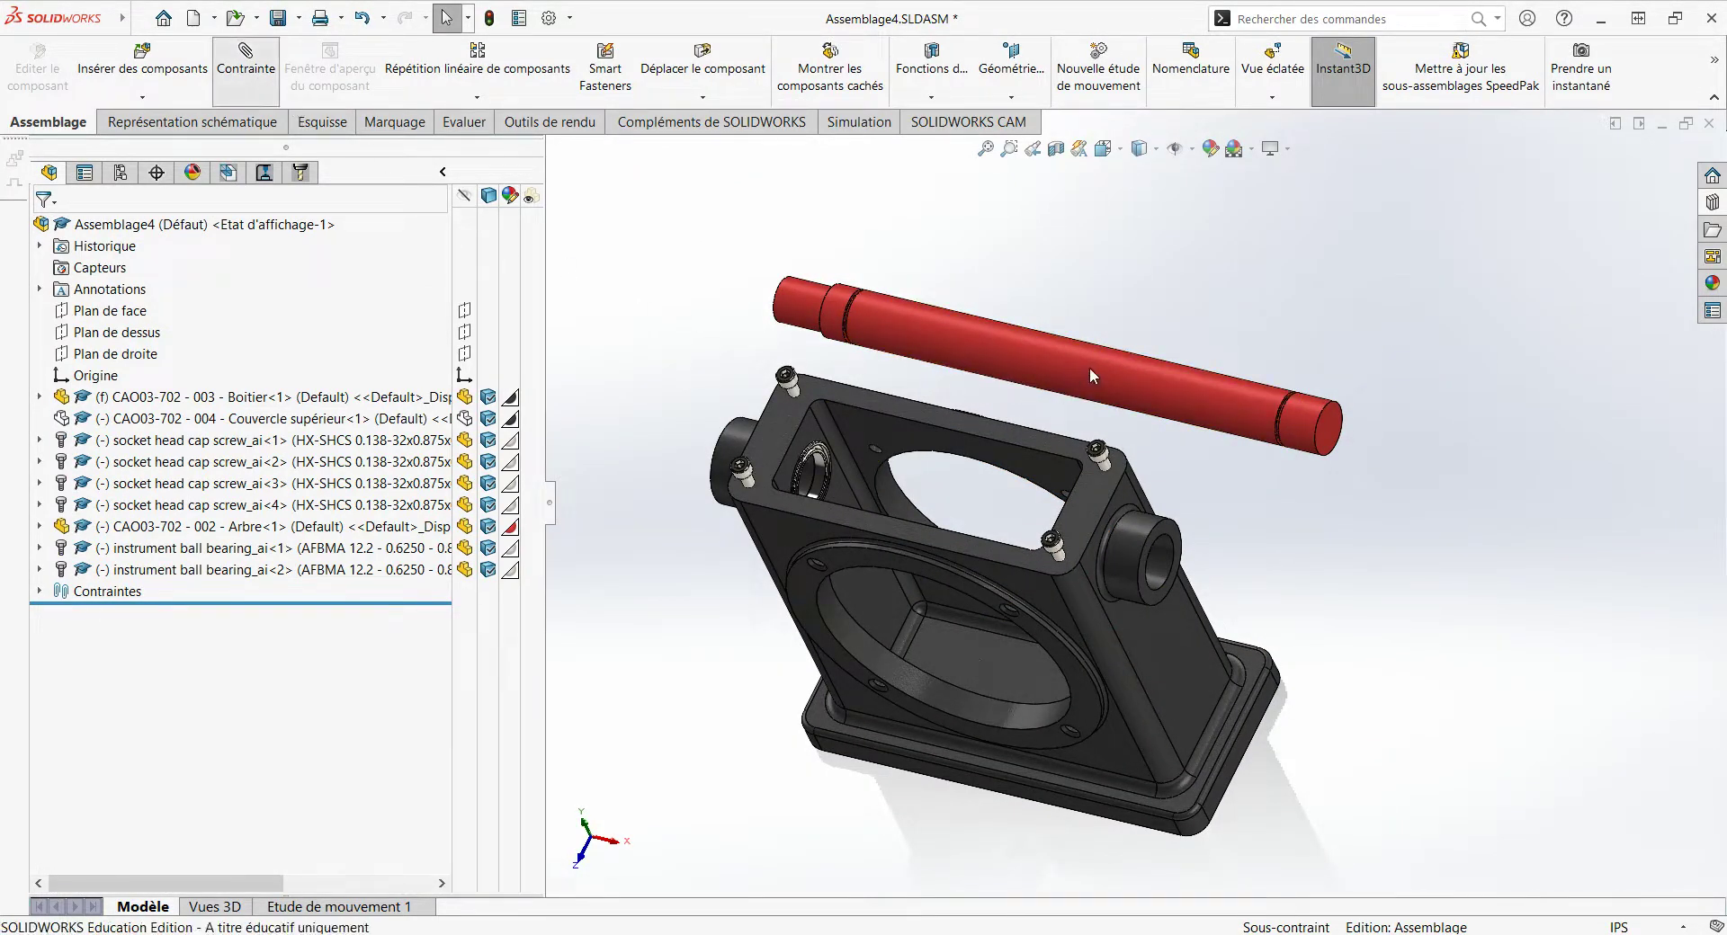
{"action": "left_click", "coordinate": [1125, 376]}
{"action": "scroll", "coordinate": [736, 452], "scroll_direction": "down", "scroll_amount": 5}
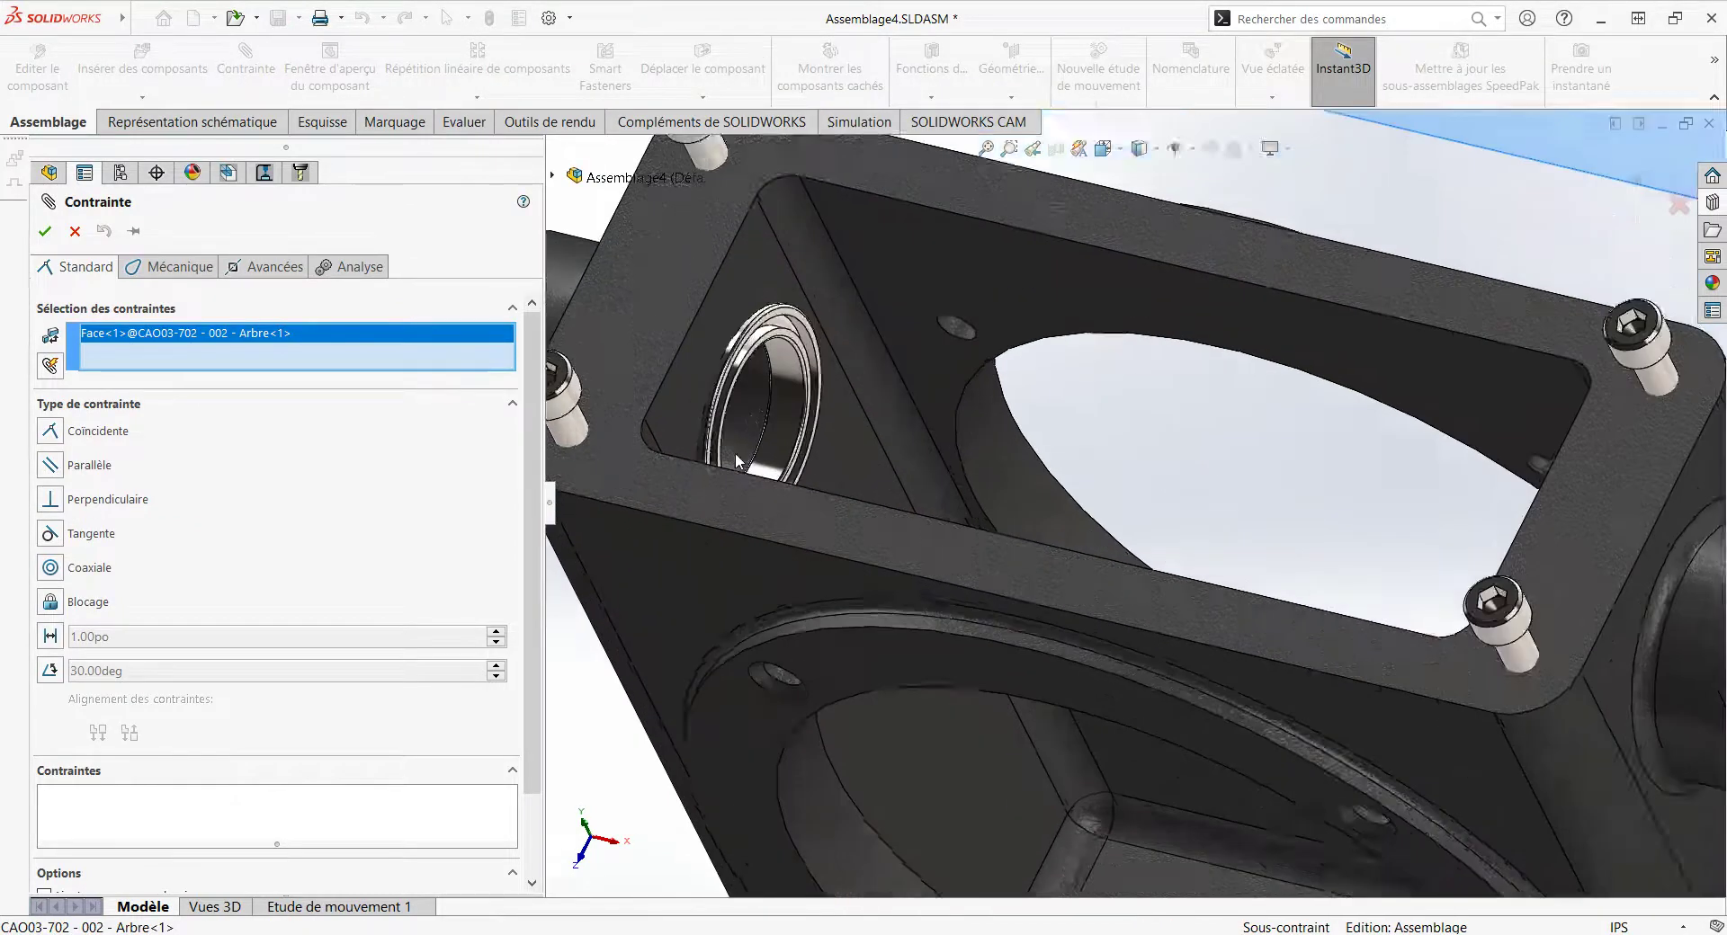
{"action": "left_click", "coordinate": [823, 374]}
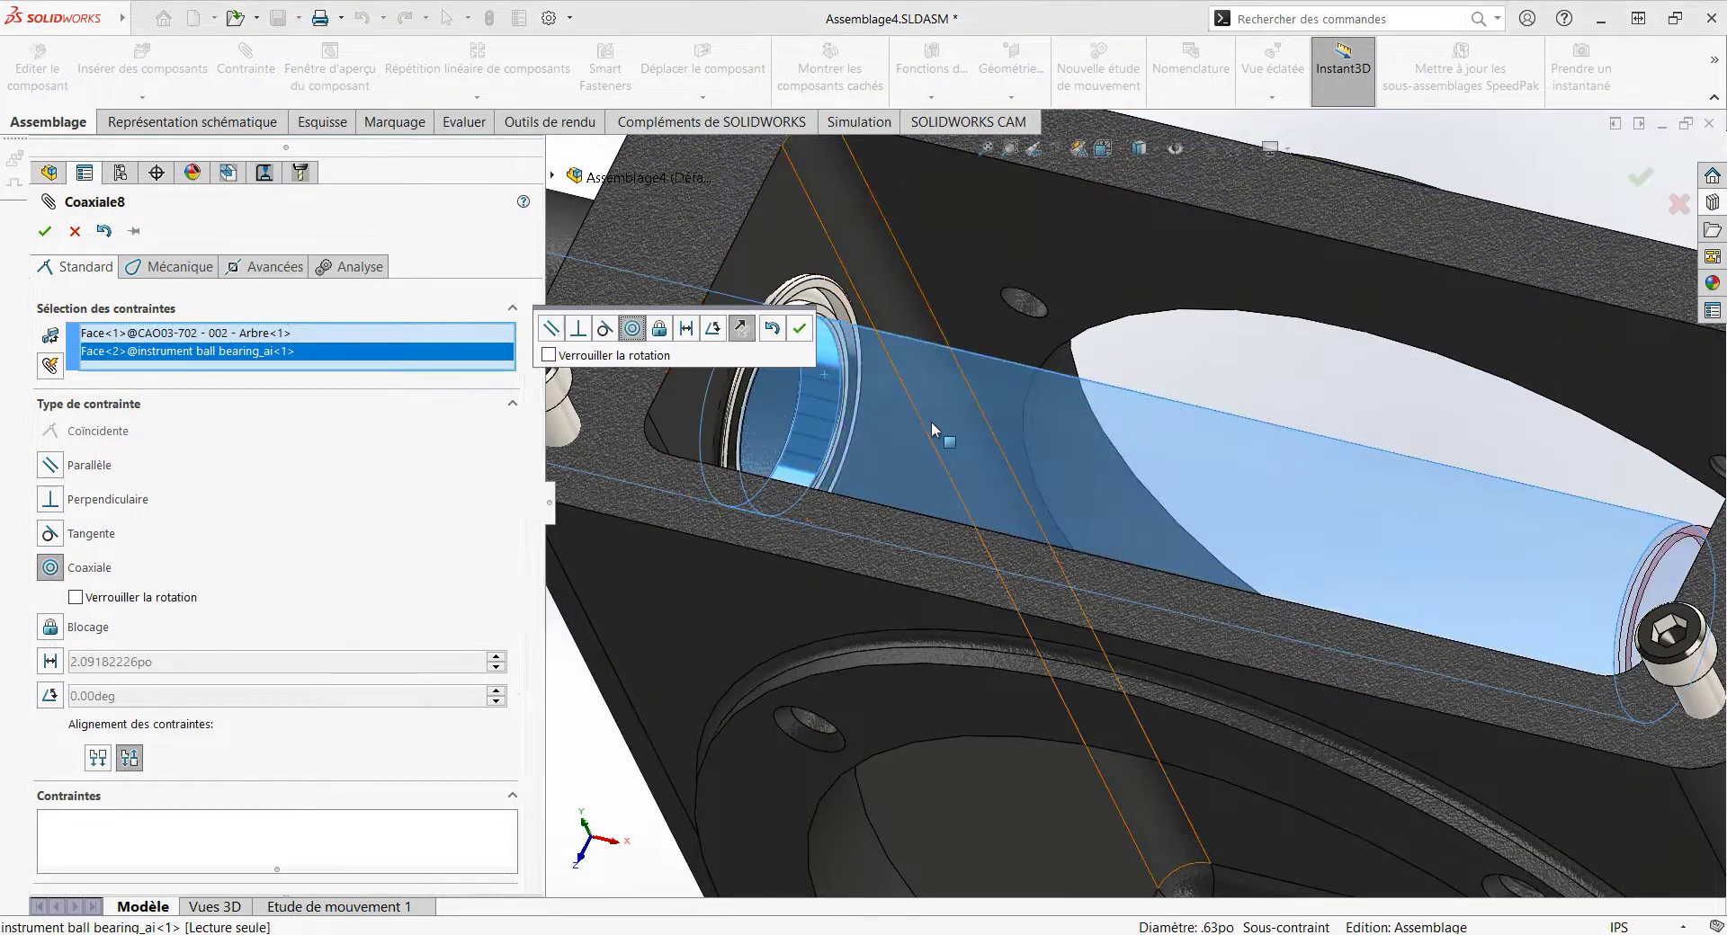
{"action": "key", "text": "Return"}
{"action": "key", "text": "Return"}
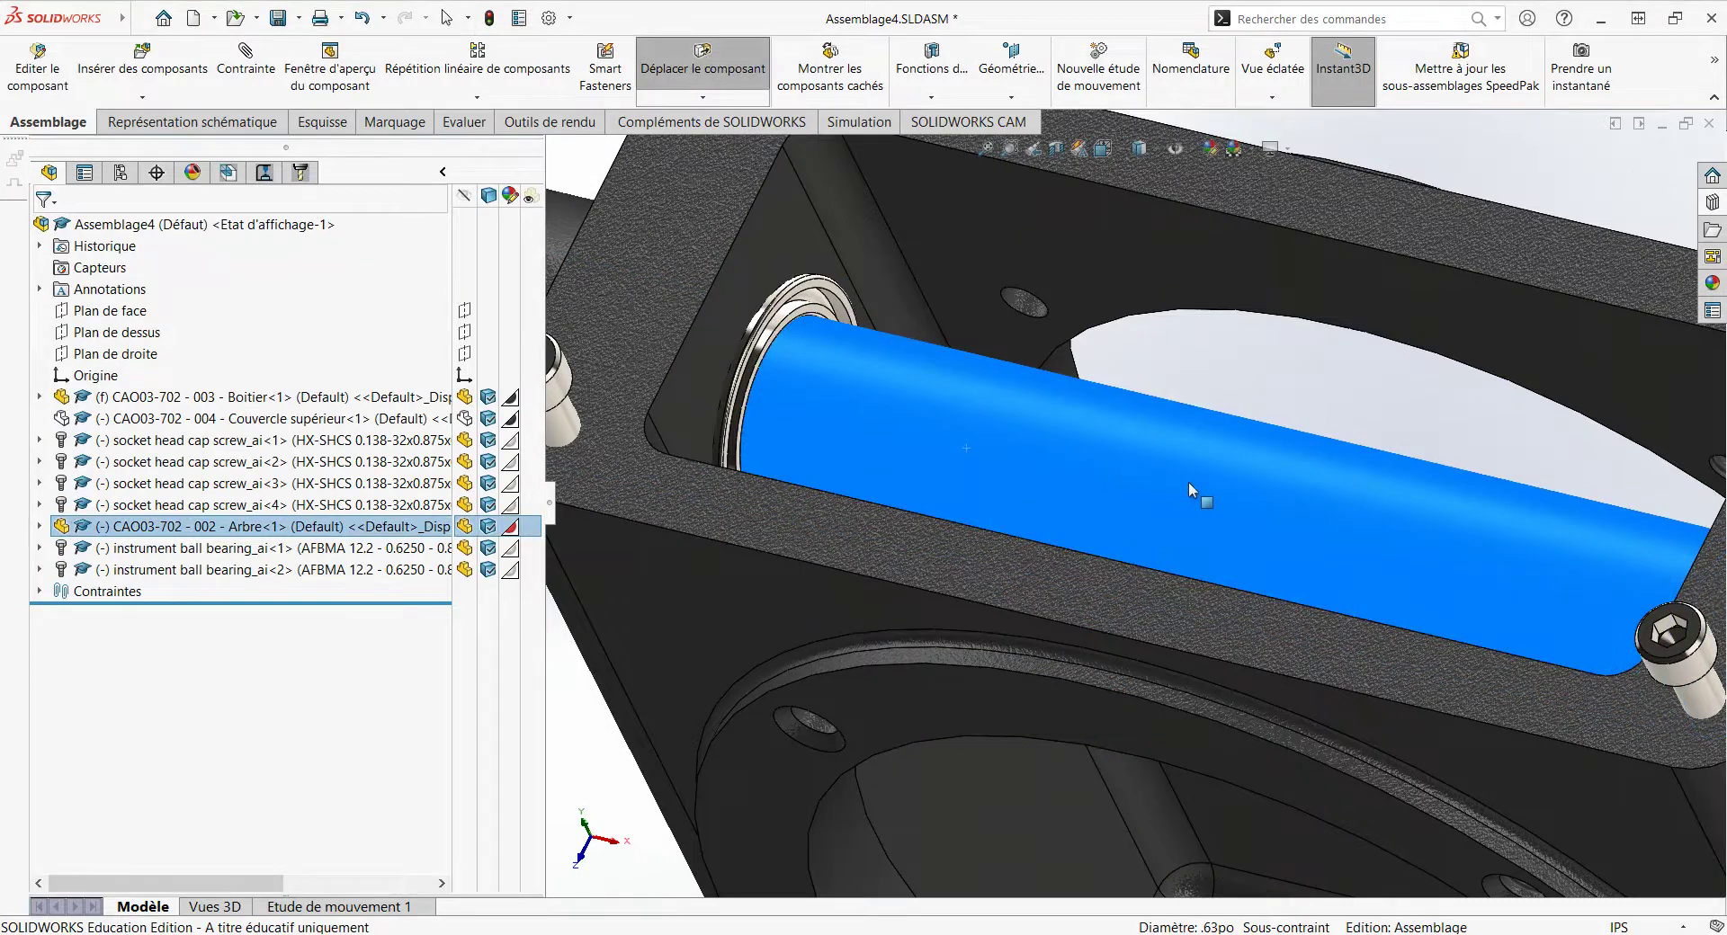
Step: Slide the shaft along its axis until it is centred in the housing
{"action": "left_click_drag", "start_coordinate": [1189, 482], "coordinate": [909, 435]}
{"action": "key", "text": "ctrl+z"}
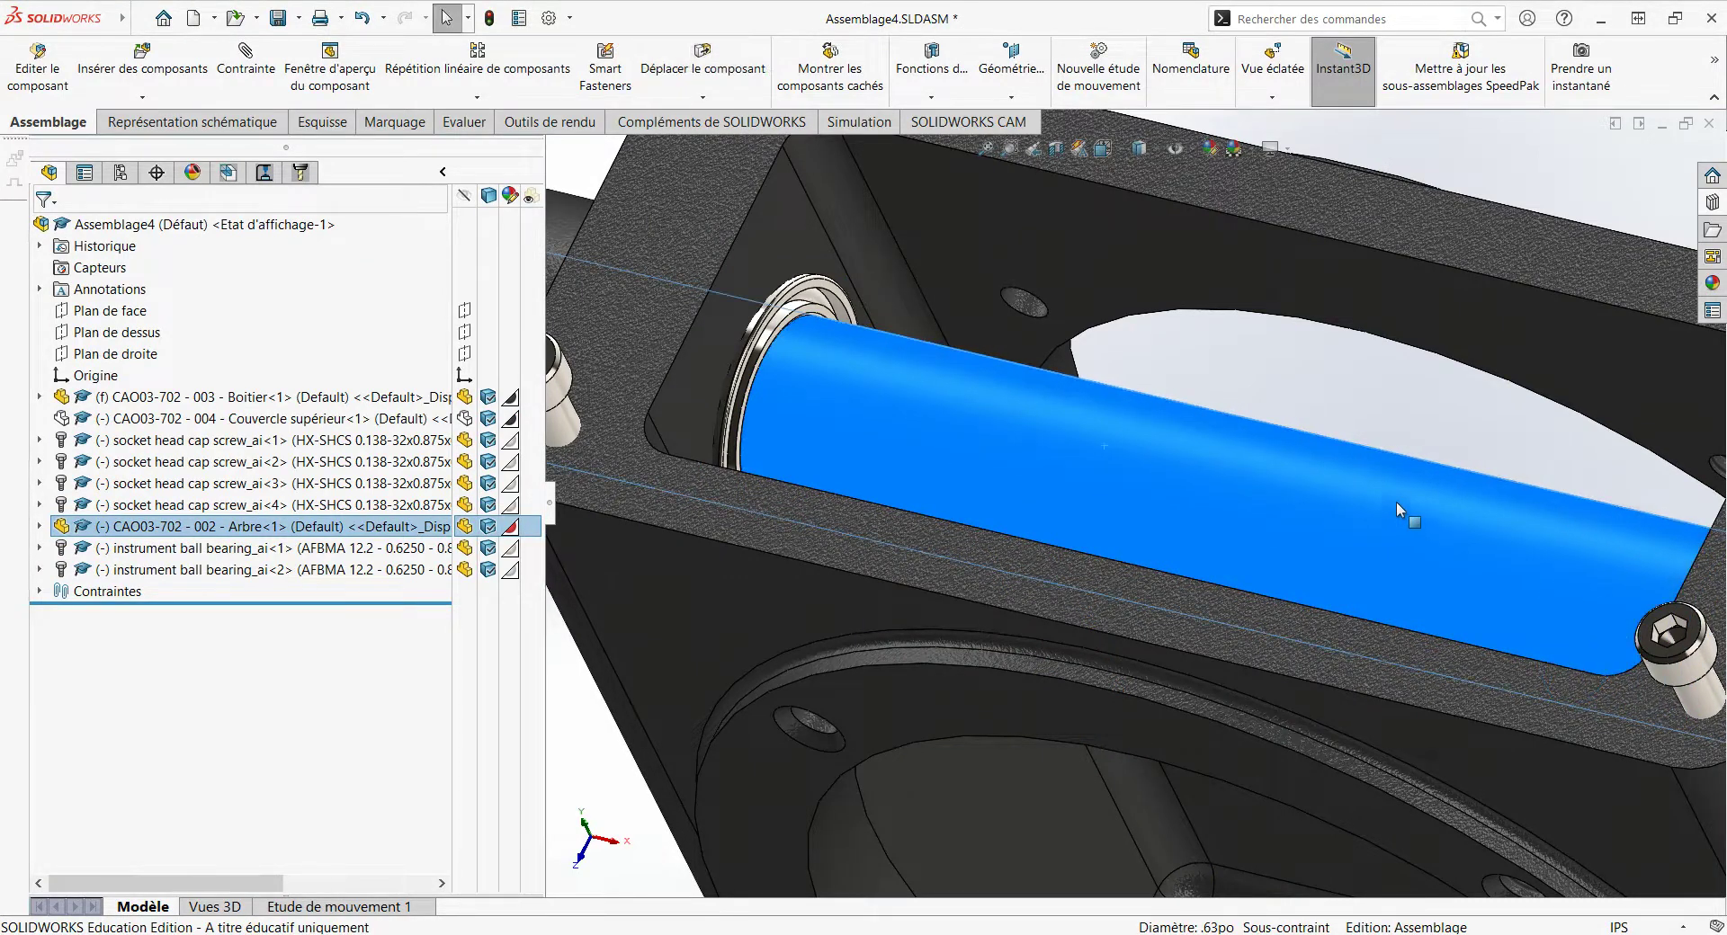
{"action": "key", "text": "f"}
{"action": "left_click_drag", "start_coordinate": [1193, 510], "coordinate": [1322, 540]}
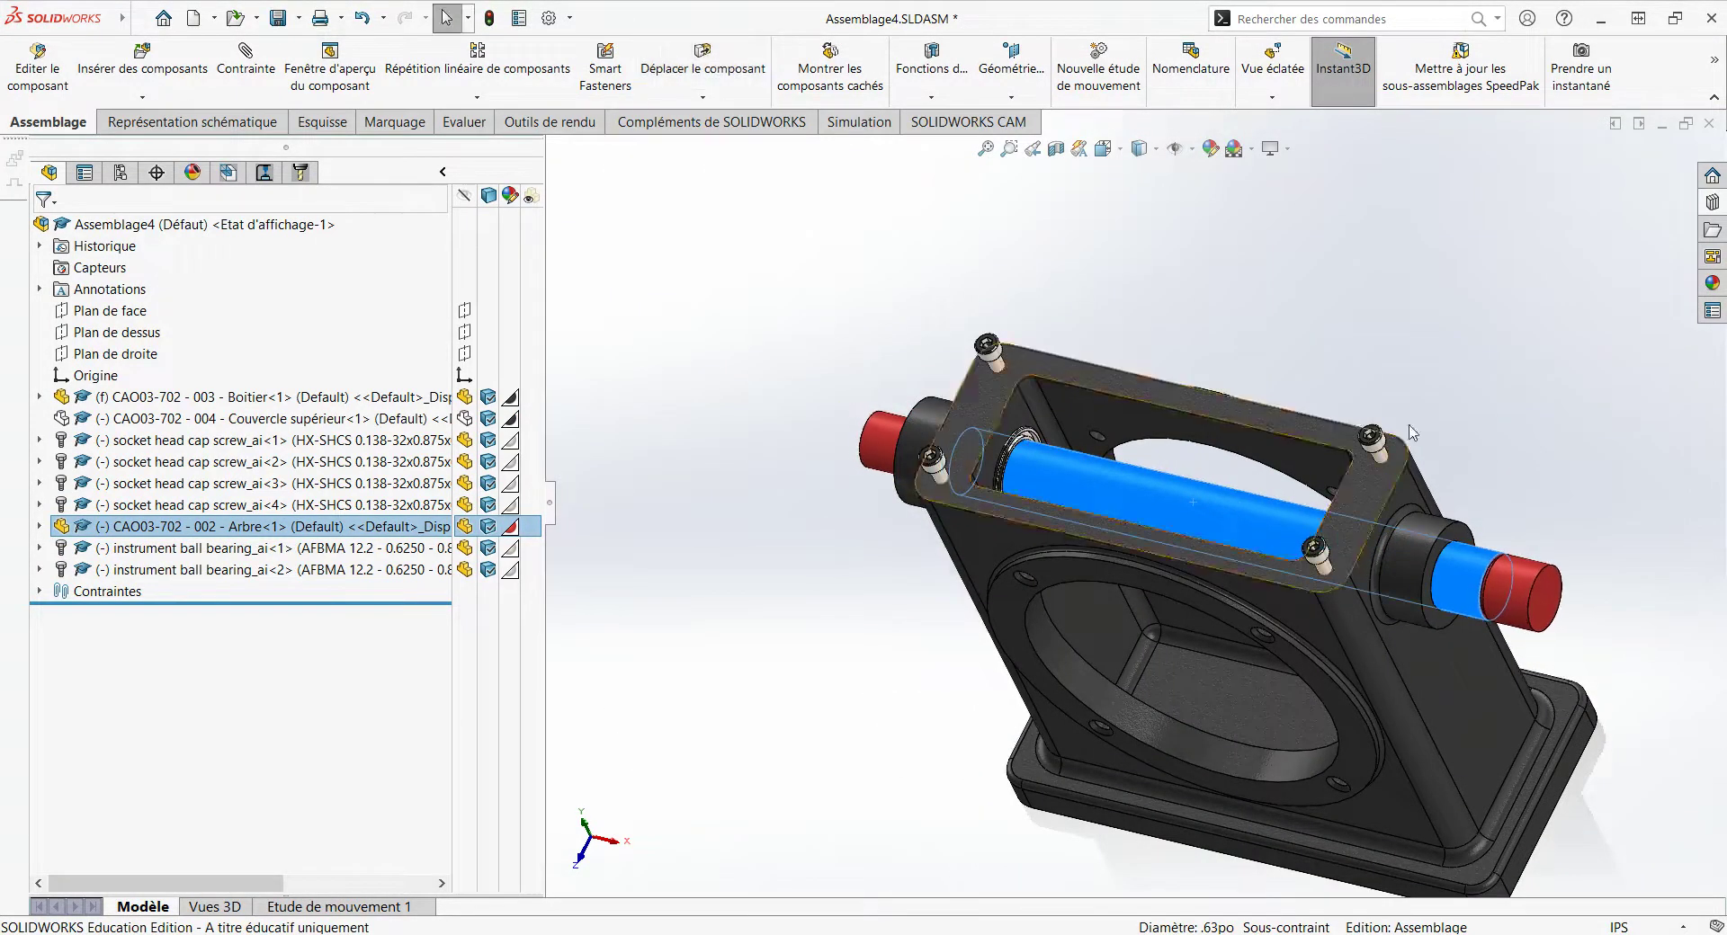
{"action": "left_click", "coordinate": [1529, 594]}
{"action": "scroll", "coordinate": [1486, 619], "scroll_direction": "down", "scroll_amount": 5}
{"action": "scroll", "coordinate": [1485, 619], "scroll_direction": "down", "scroll_amount": 2}
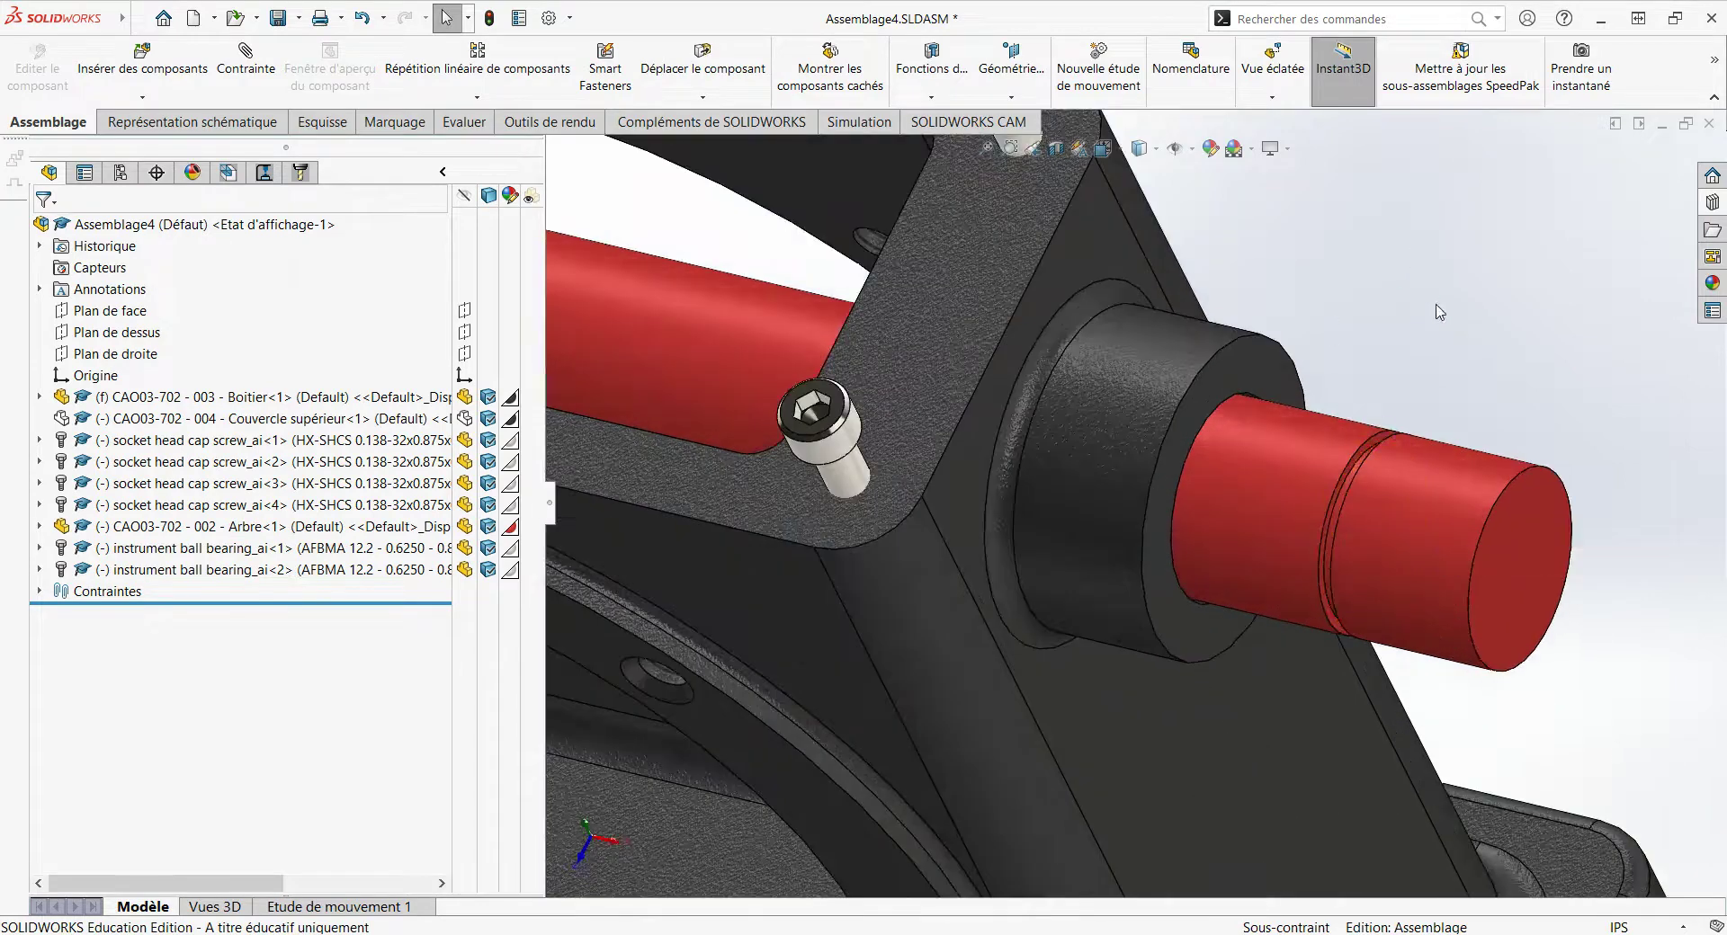
{"action": "left_click", "coordinate": [463, 122]}
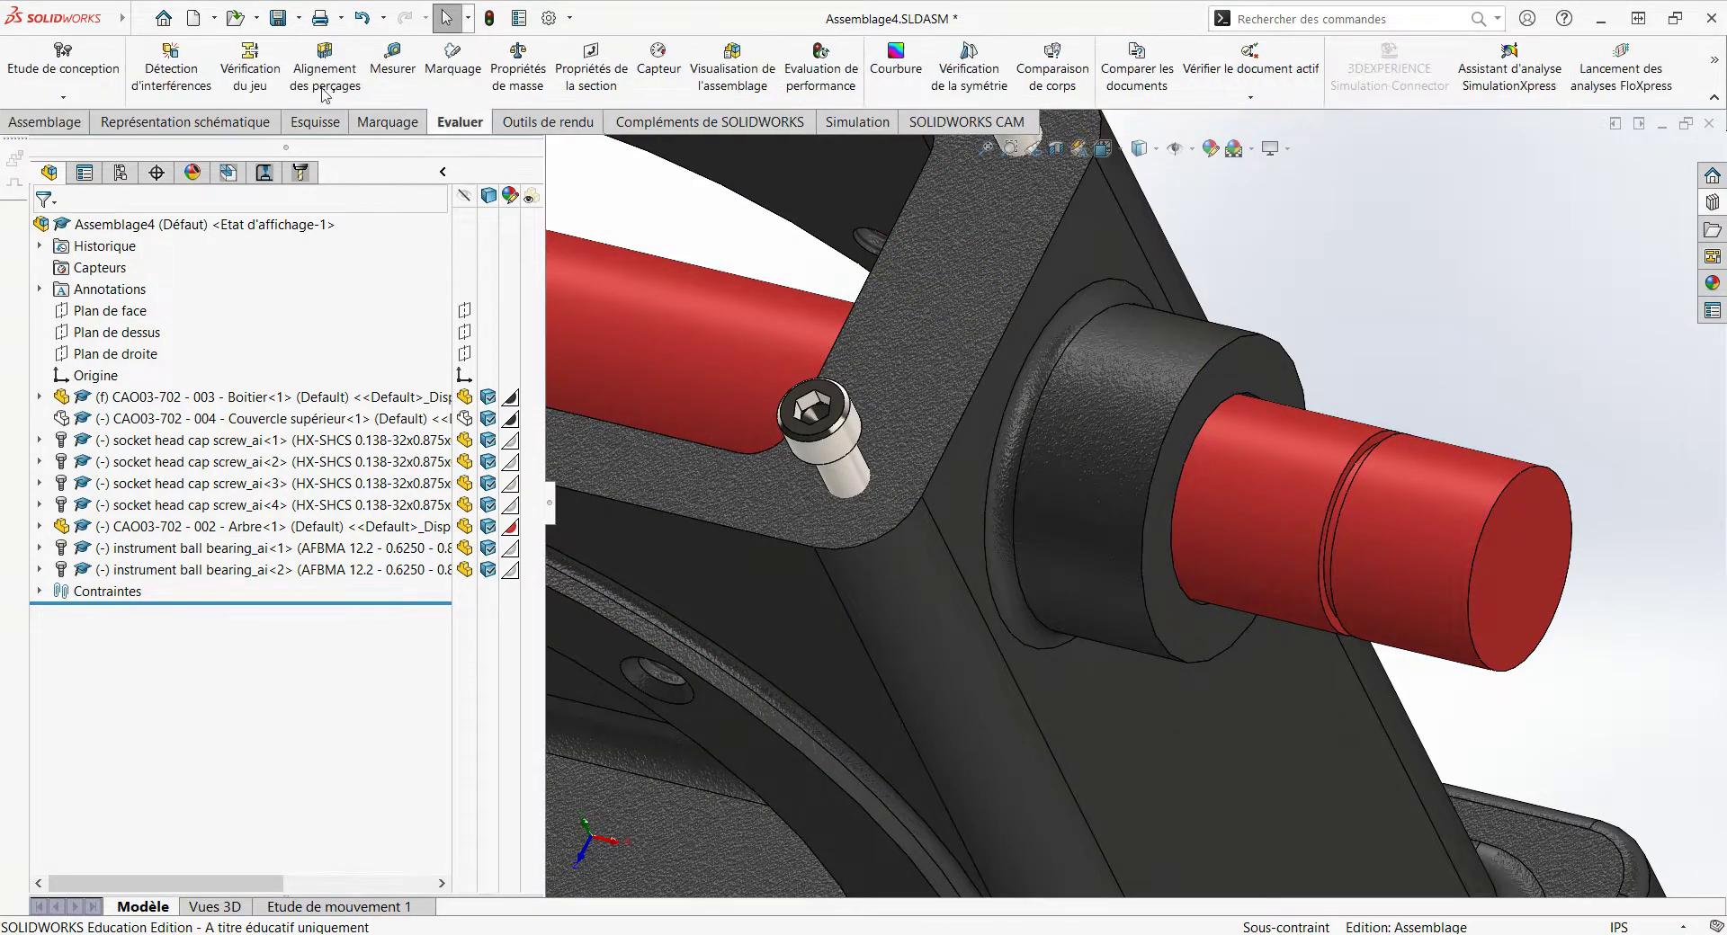
{"action": "left_click", "coordinate": [392, 67]}
{"action": "scroll", "coordinate": [1465, 540], "scroll_direction": "down", "scroll_amount": 3}
{"action": "scroll", "coordinate": [1465, 540], "scroll_direction": "down", "scroll_amount": 2}
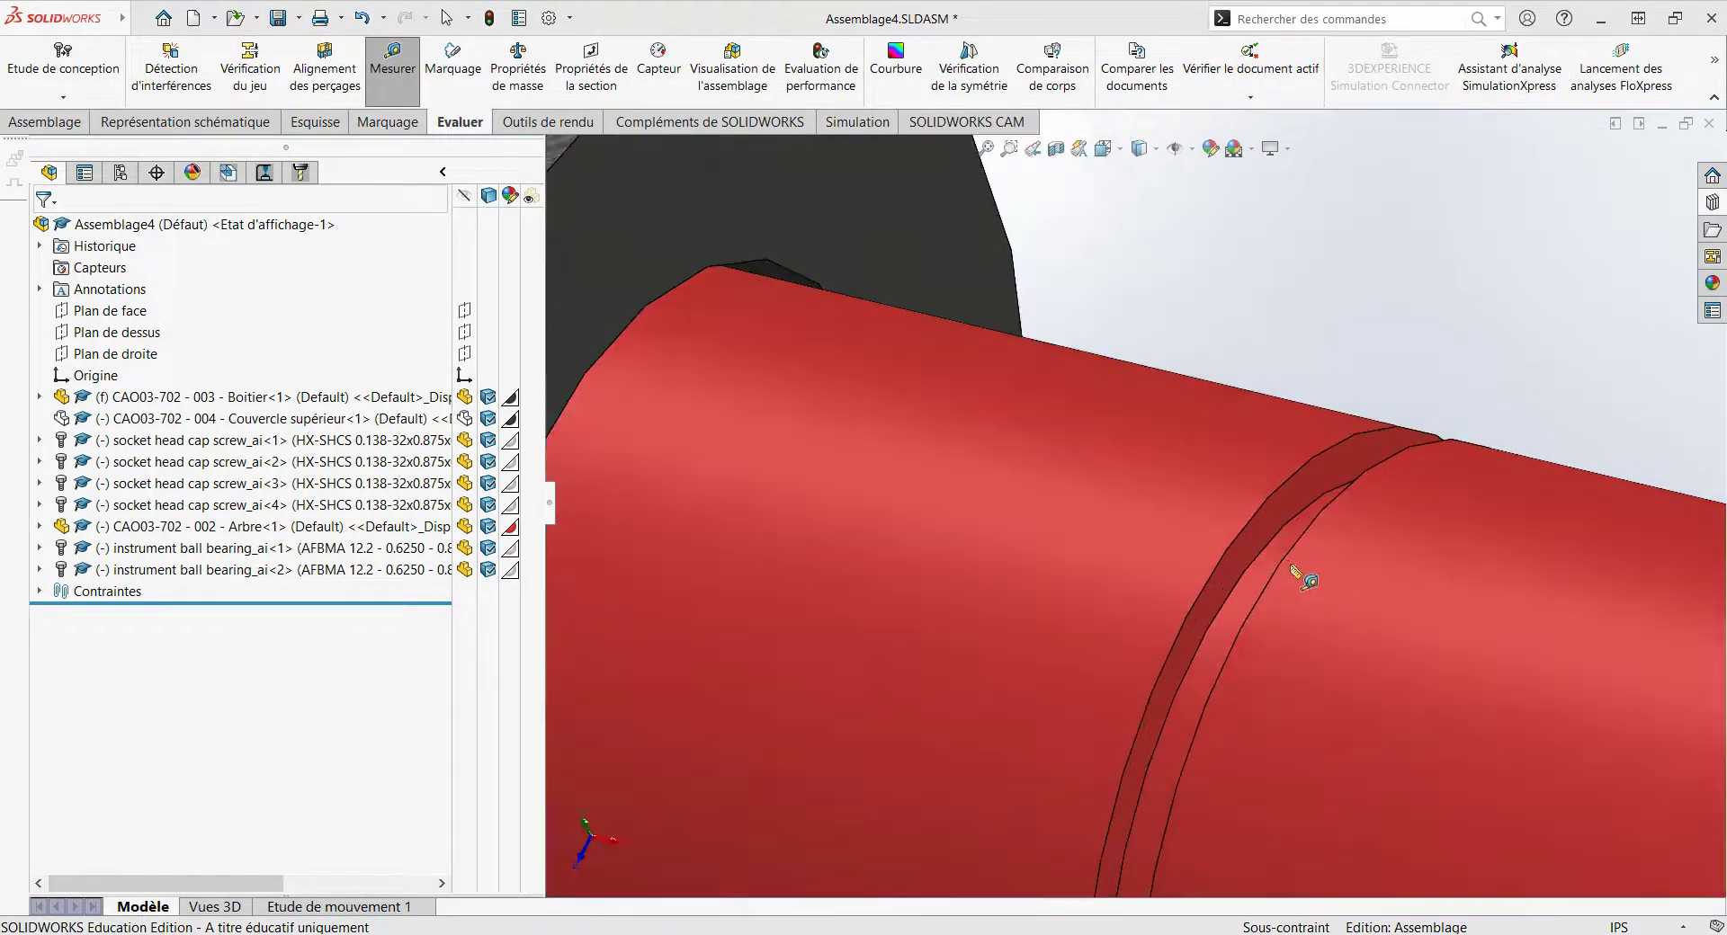
{"action": "left_click", "coordinate": [1277, 566]}
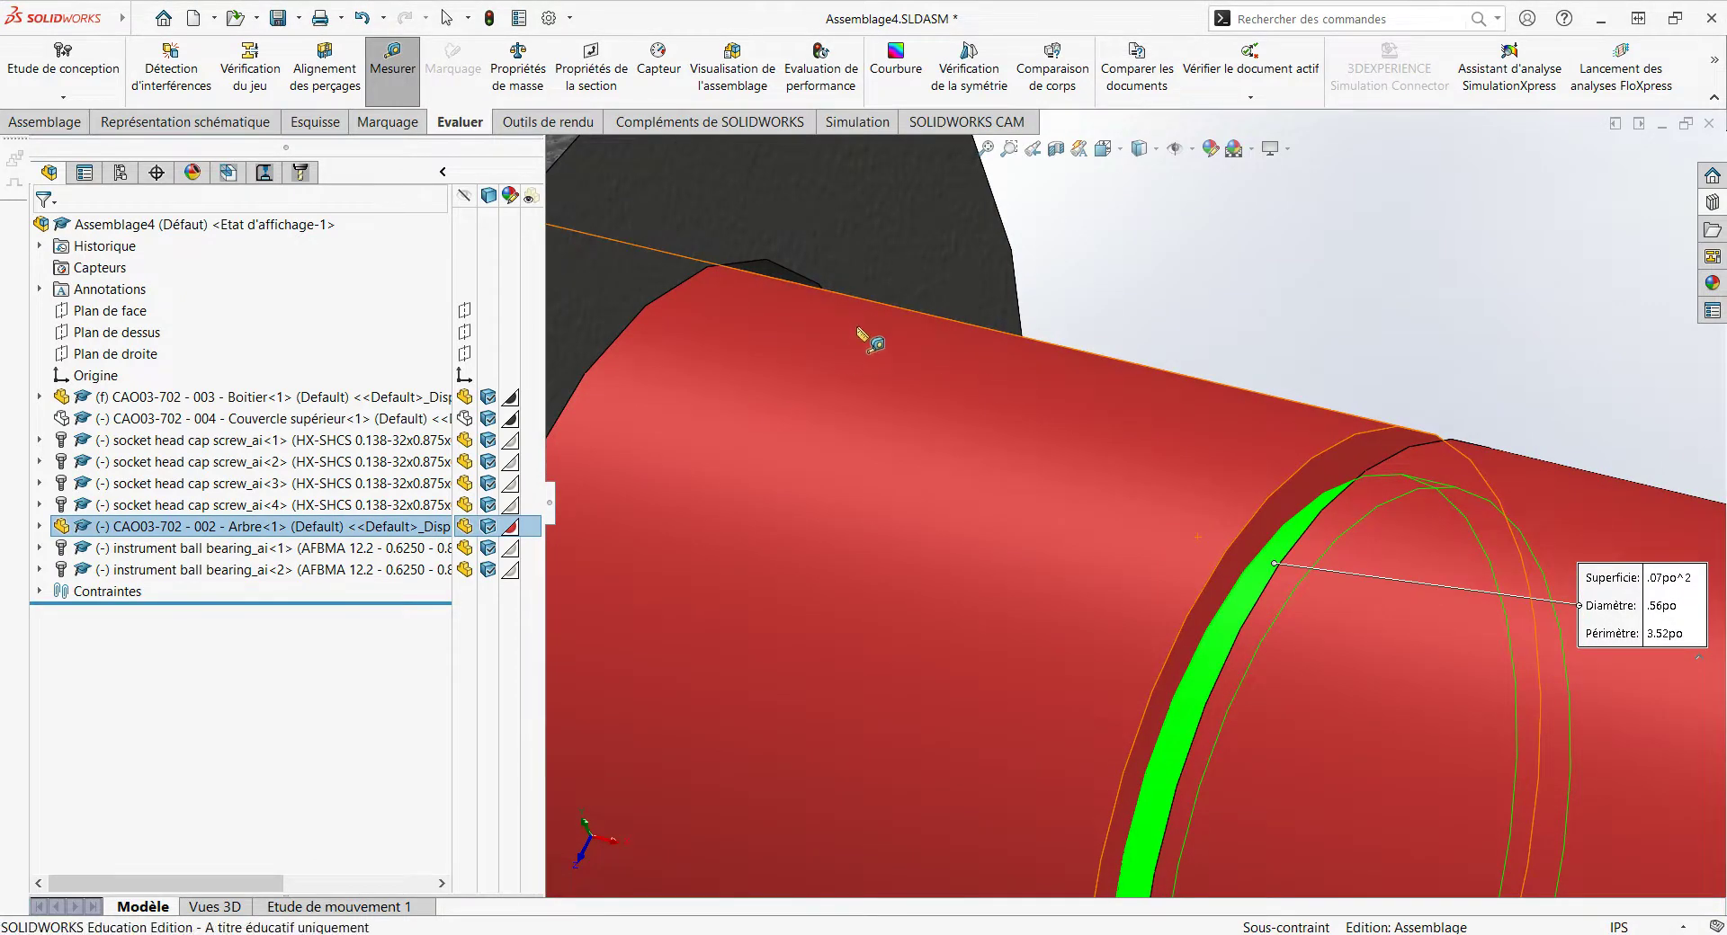
{"action": "key", "text": "Escape"}
{"action": "left_click", "coordinate": [393, 63]}
{"action": "left_click", "coordinate": [1340, 467]}
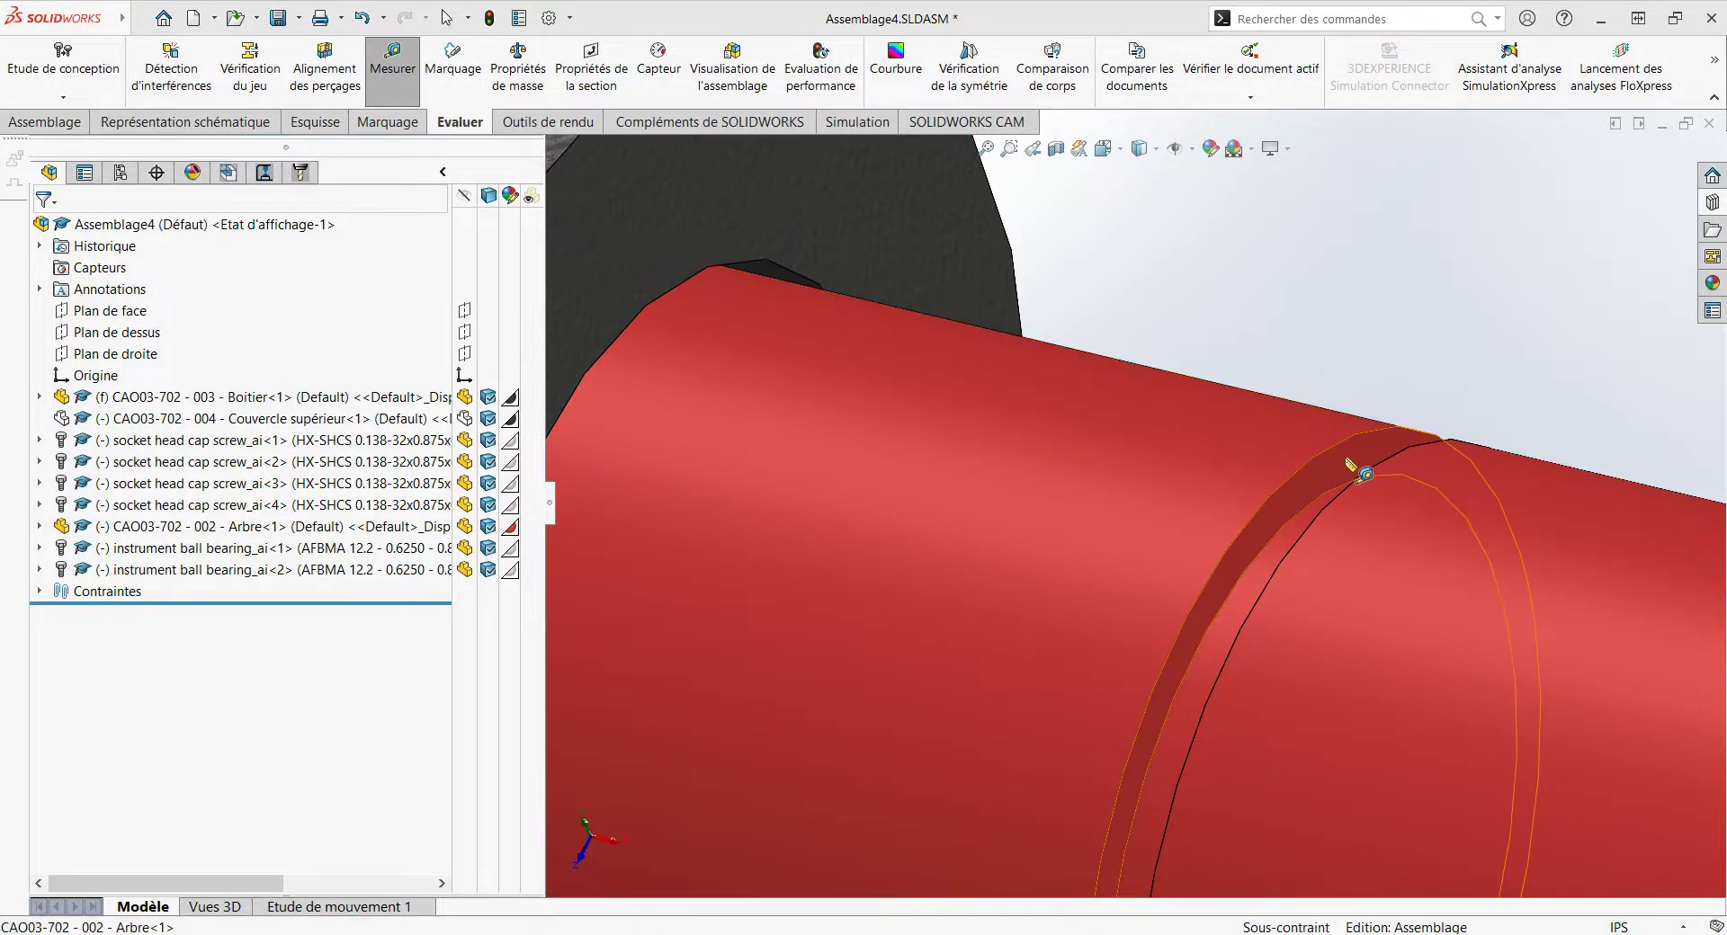
{"action": "scroll", "coordinate": [1340, 472], "scroll_direction": "down", "scroll_amount": 3}
{"action": "left_click", "coordinate": [1295, 468]}
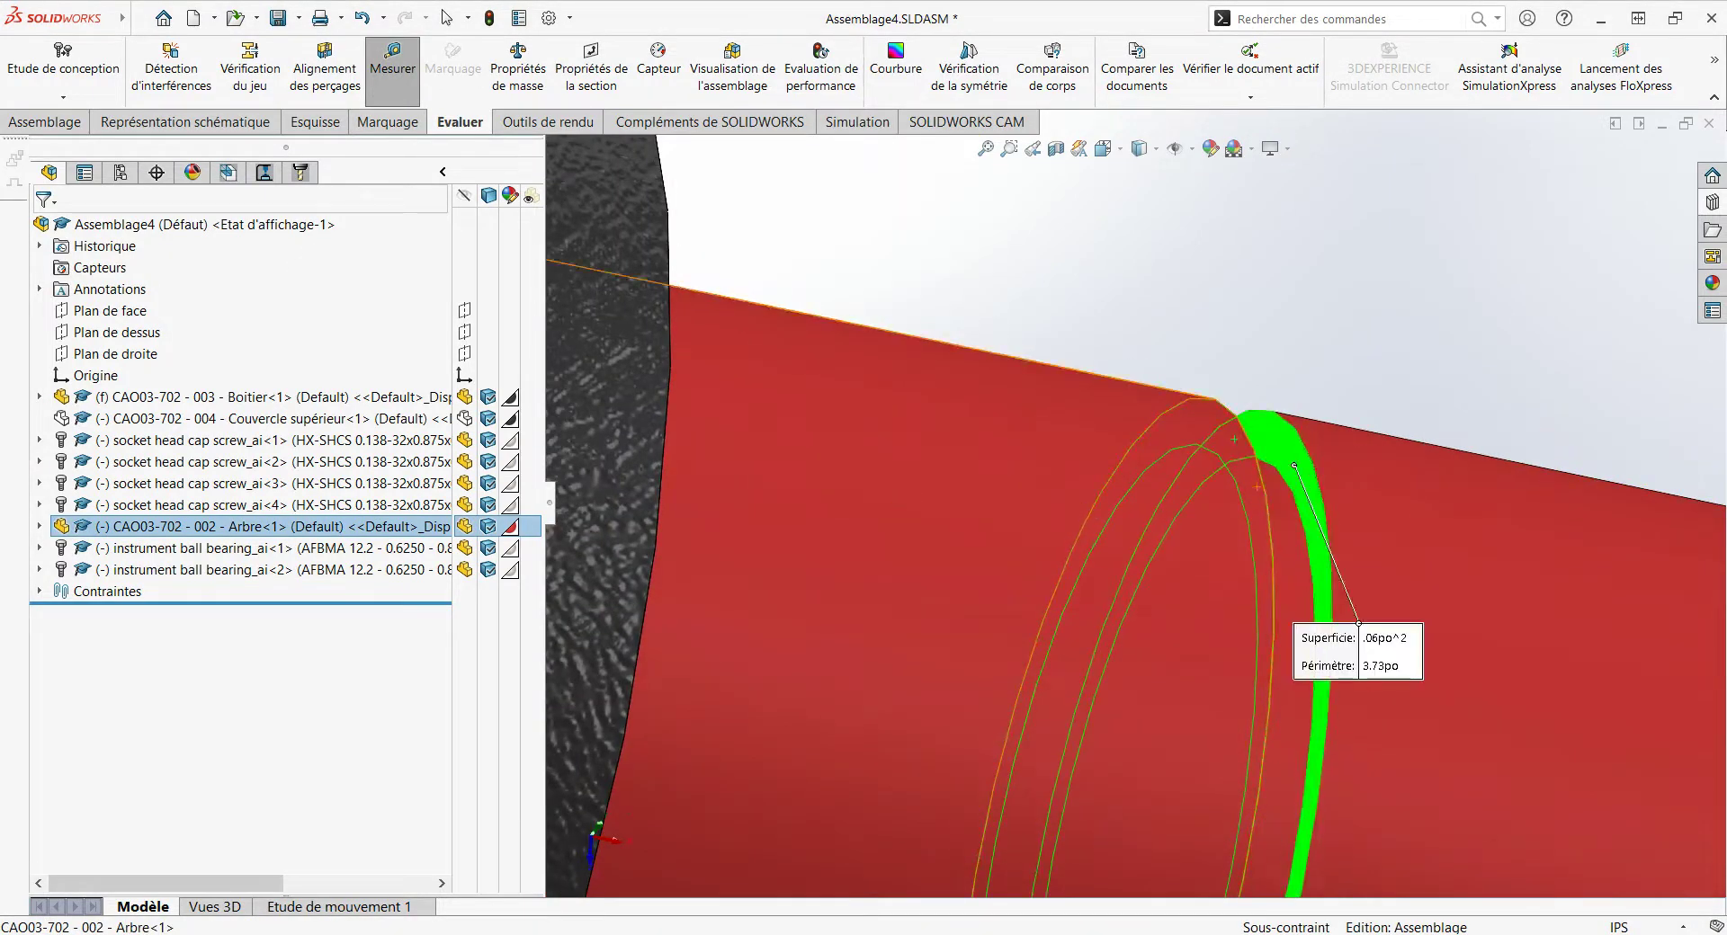
{"action": "key", "text": "Escape"}
{"action": "scroll", "coordinate": [1601, 263], "scroll_direction": "up", "scroll_amount": 3}
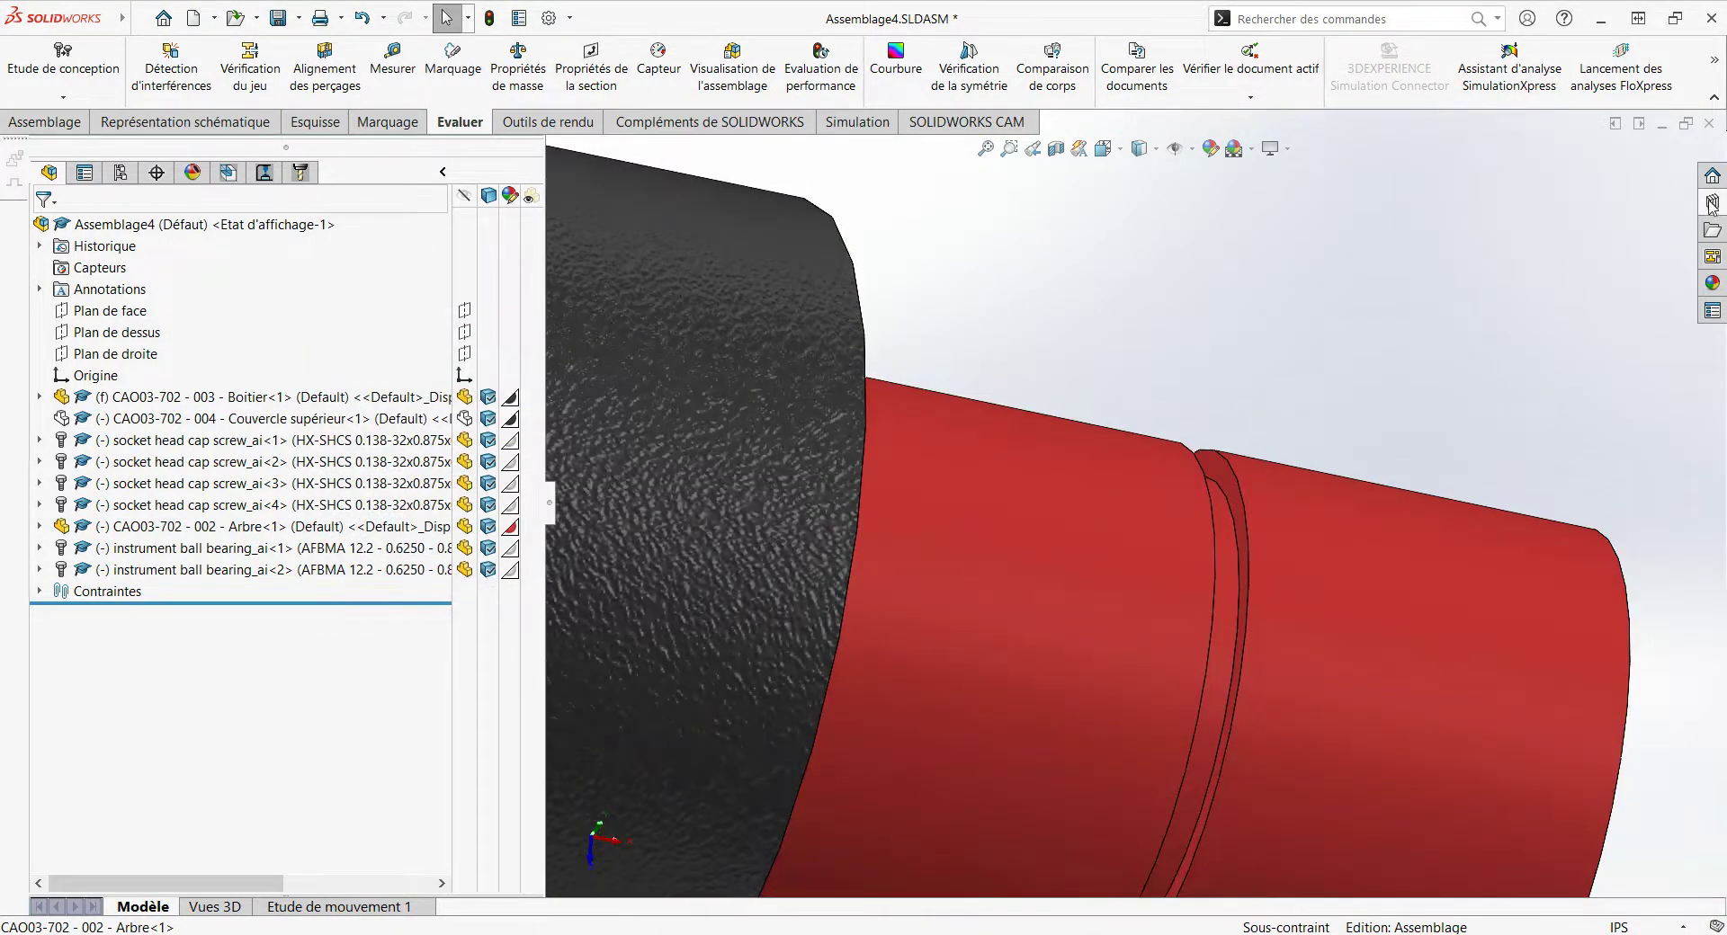
{"action": "left_click", "coordinate": [1711, 203]}
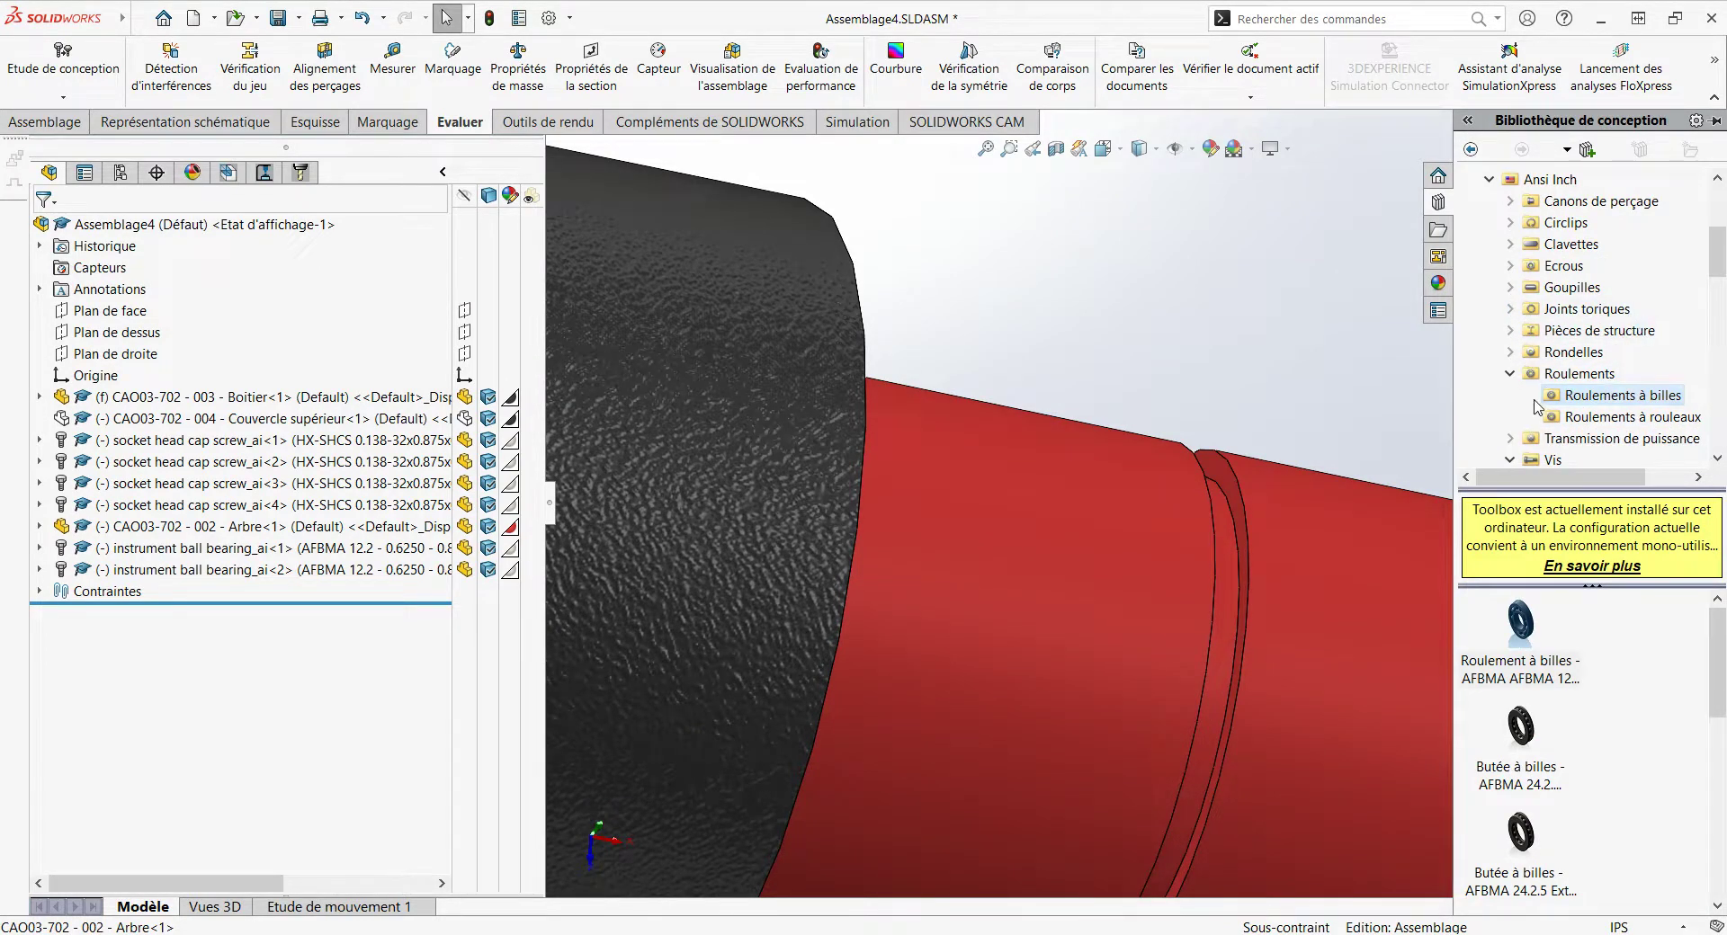
Step: Drag the Basique-NA1-ANSI external circlip from Circlips > Externe onto the shaft groove
{"action": "left_click", "coordinate": [1508, 374]}
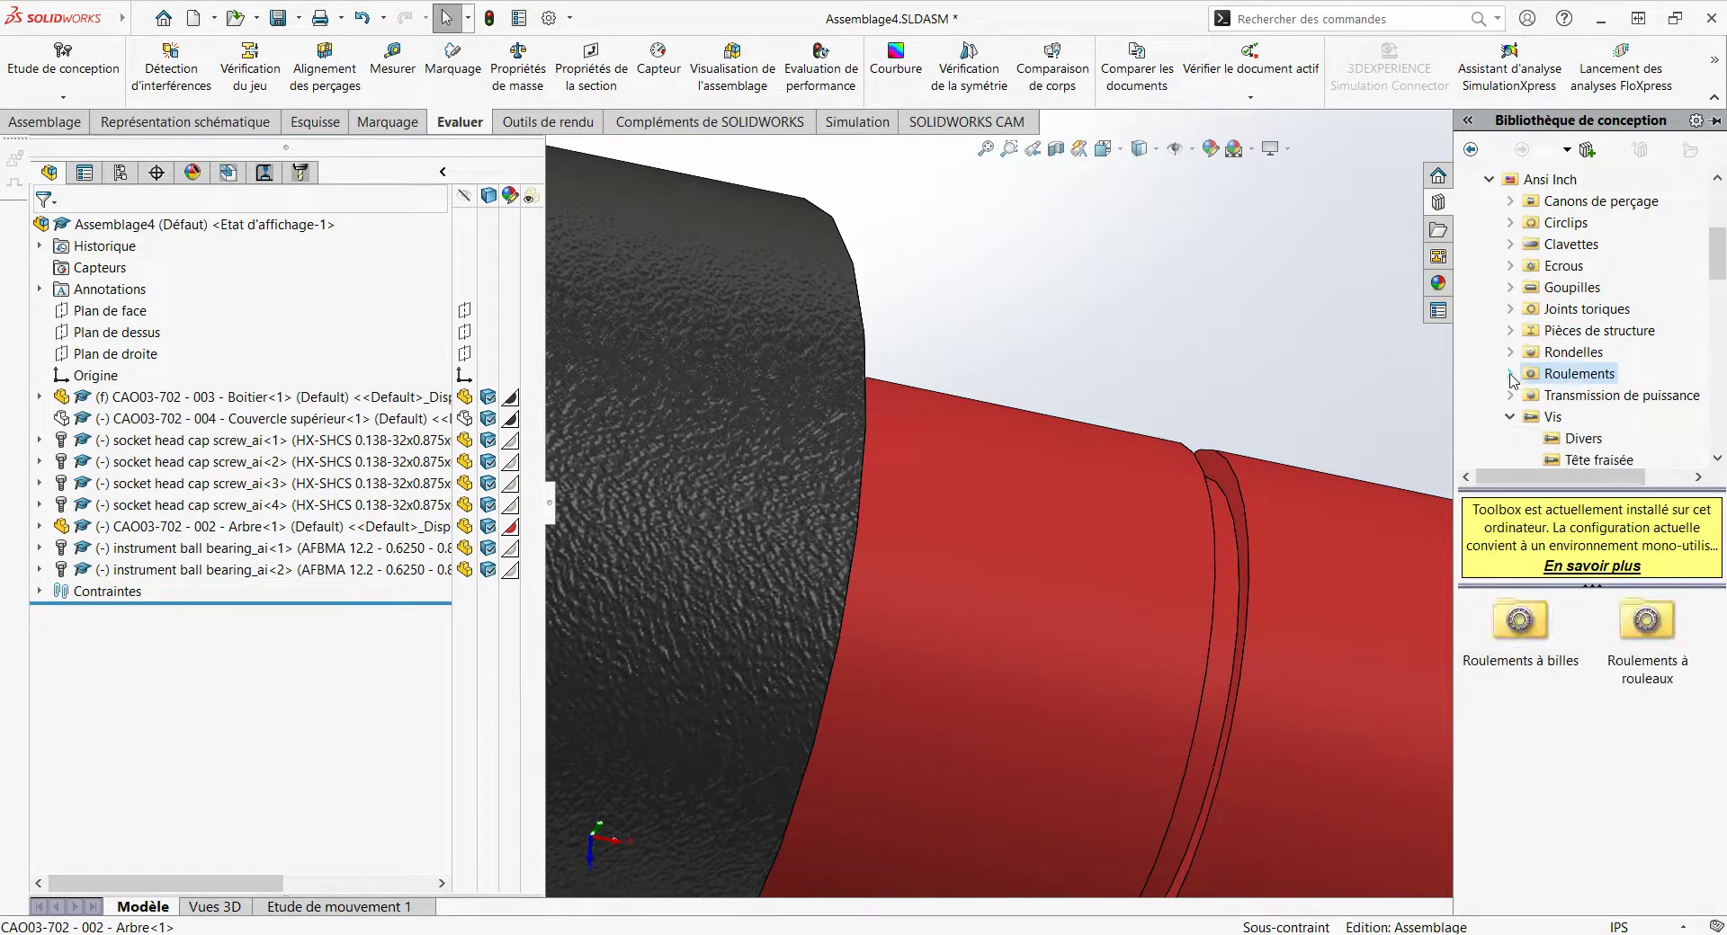
{"action": "left_click", "coordinate": [1509, 418]}
{"action": "left_click", "coordinate": [1510, 223]}
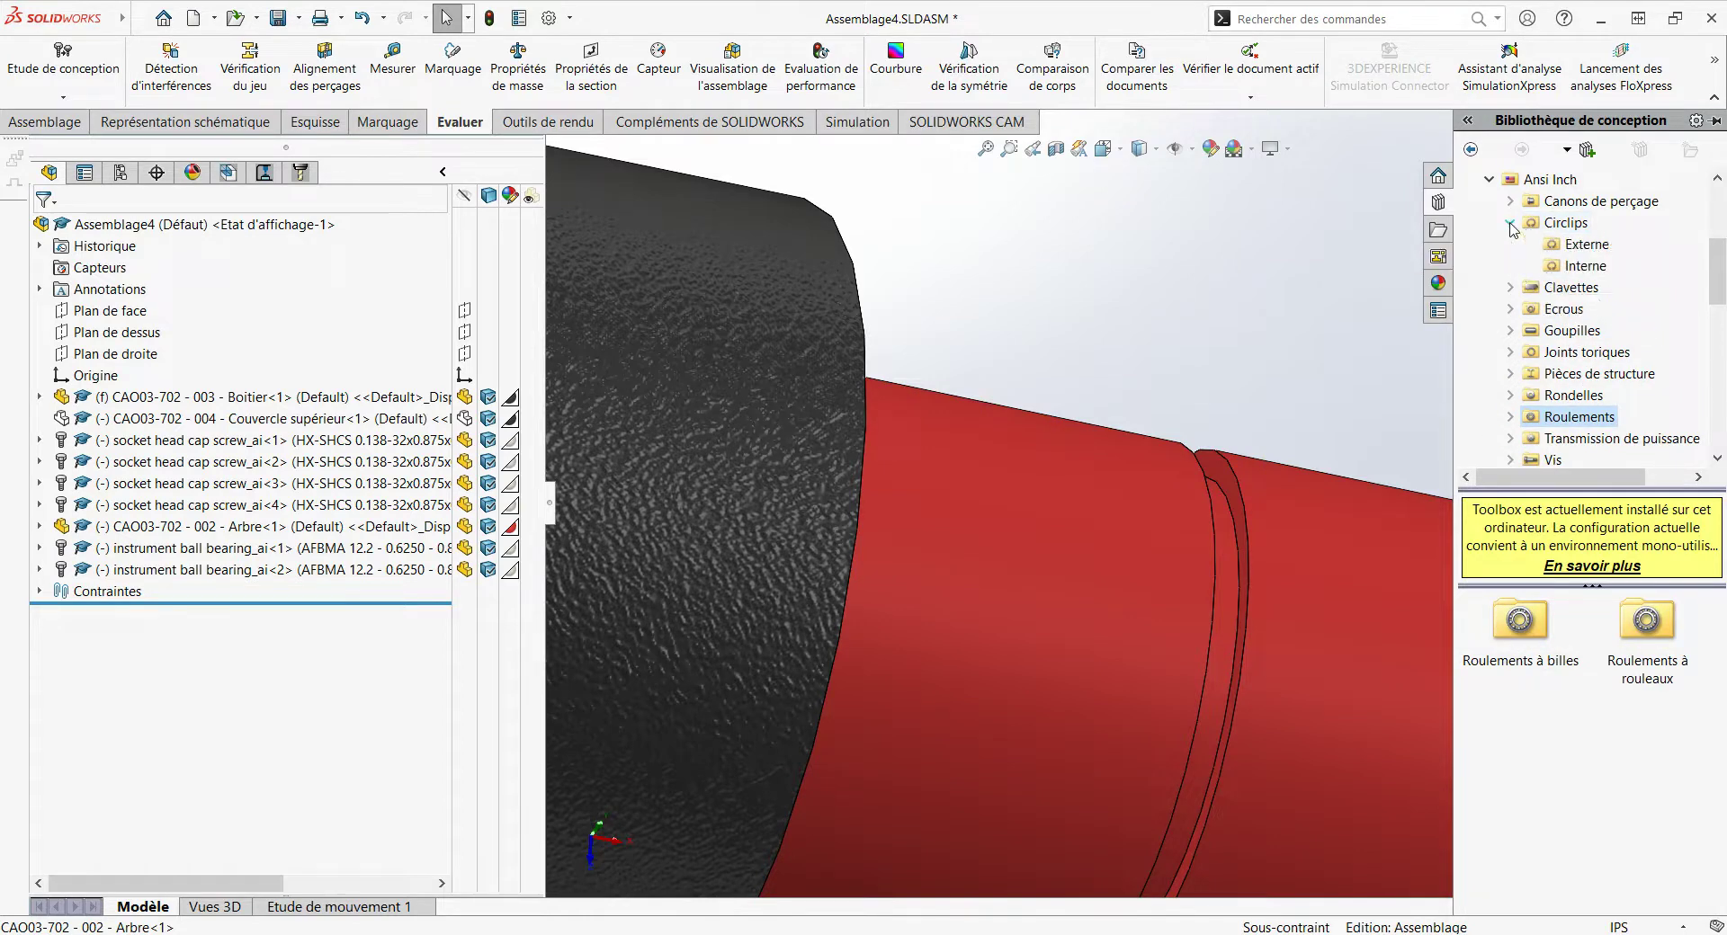
{"action": "left_click", "coordinate": [1587, 244]}
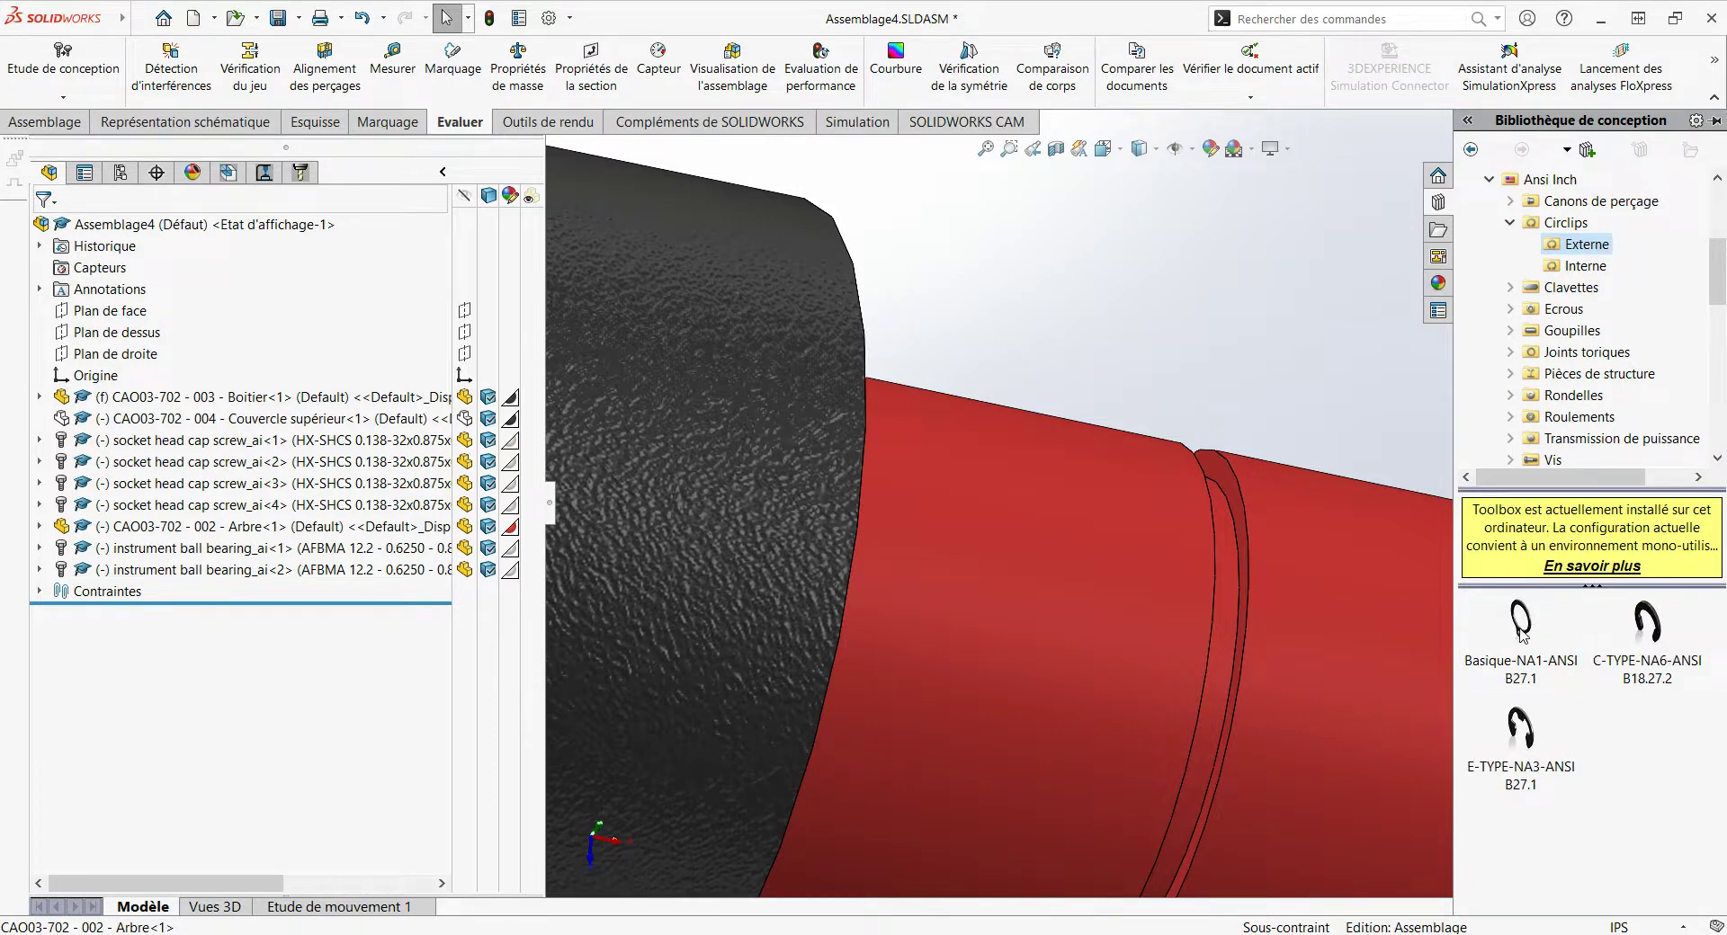
{"action": "left_click_drag", "start_coordinate": [1521, 634], "coordinate": [1226, 319]}
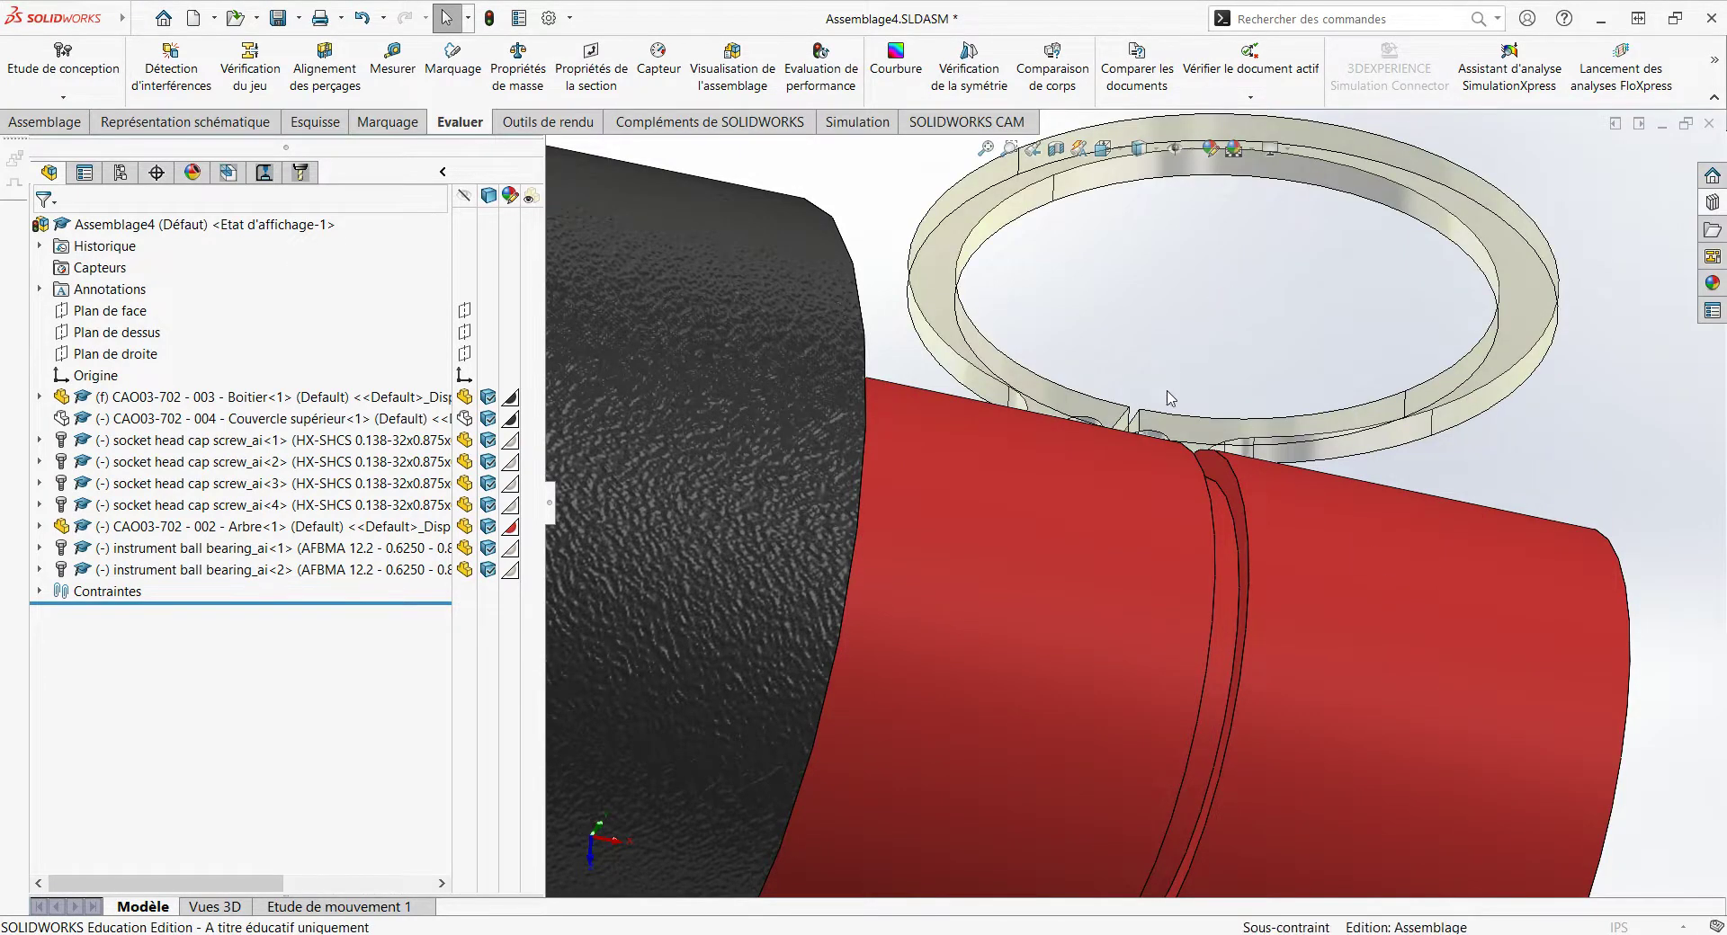
{"action": "left_click_drag", "start_coordinate": [1170, 399], "coordinate": [1111, 514]}
{"action": "scroll", "coordinate": [1112, 514], "scroll_direction": "up", "scroll_amount": 5}
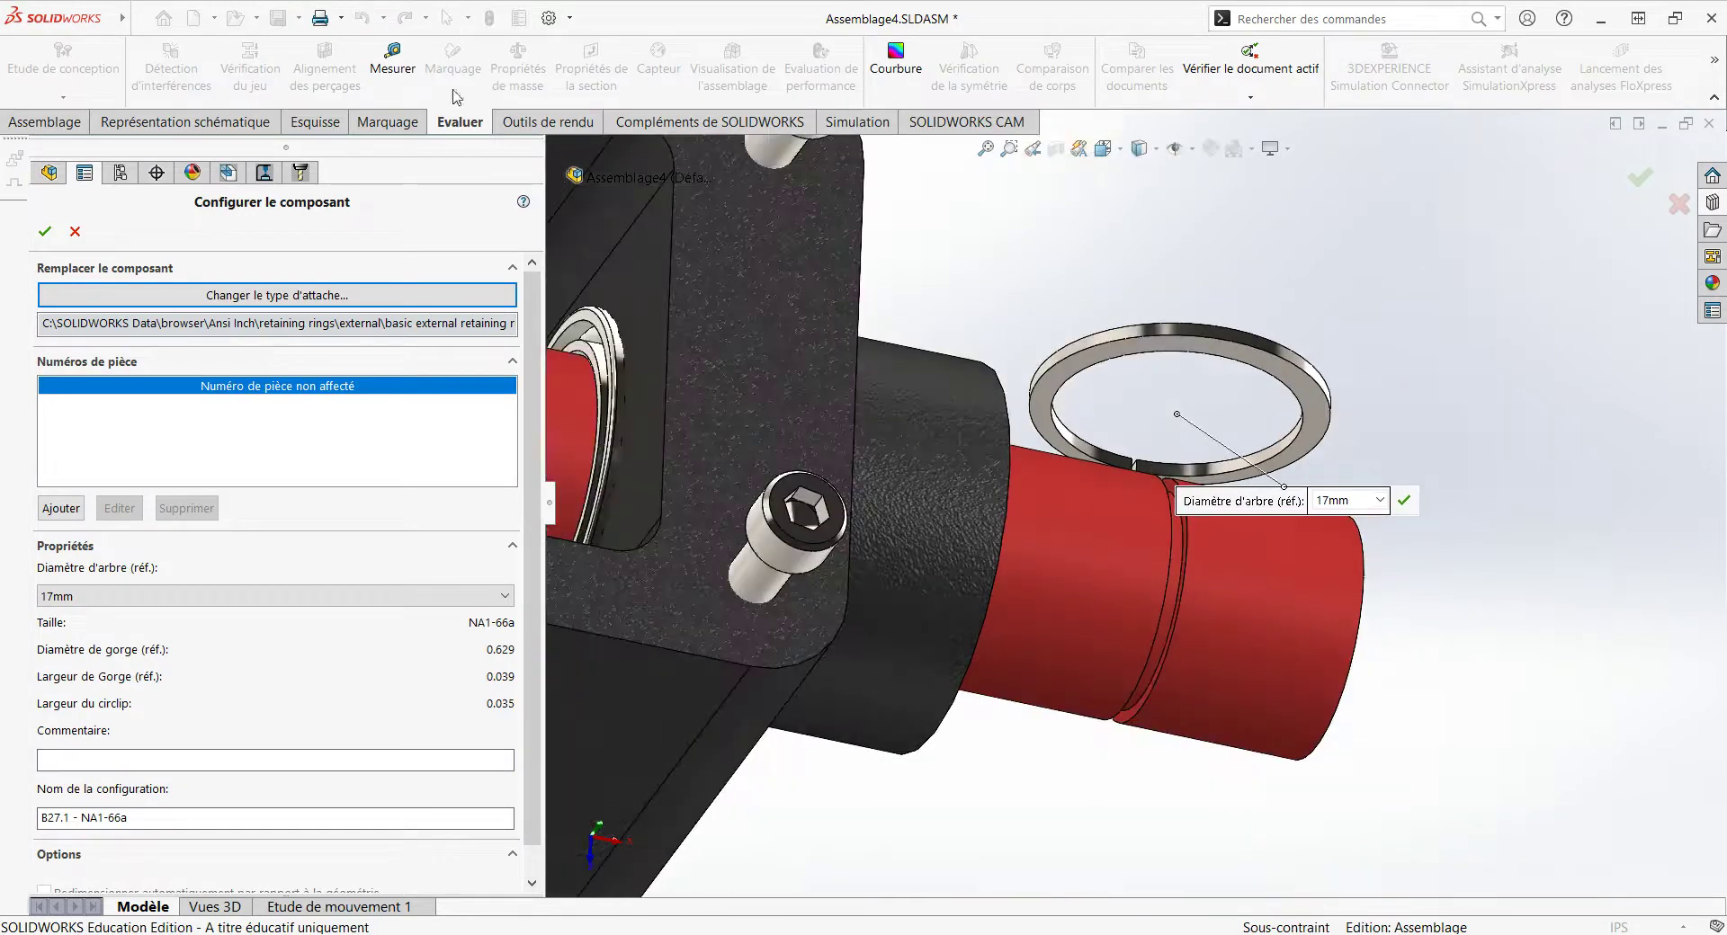
Step: Measure the diameter of the shaft's groove
{"action": "left_click", "coordinate": [392, 61]}
{"action": "scroll", "coordinate": [1169, 553], "scroll_direction": "down", "scroll_amount": 3}
{"action": "left_click", "coordinate": [1189, 543]}
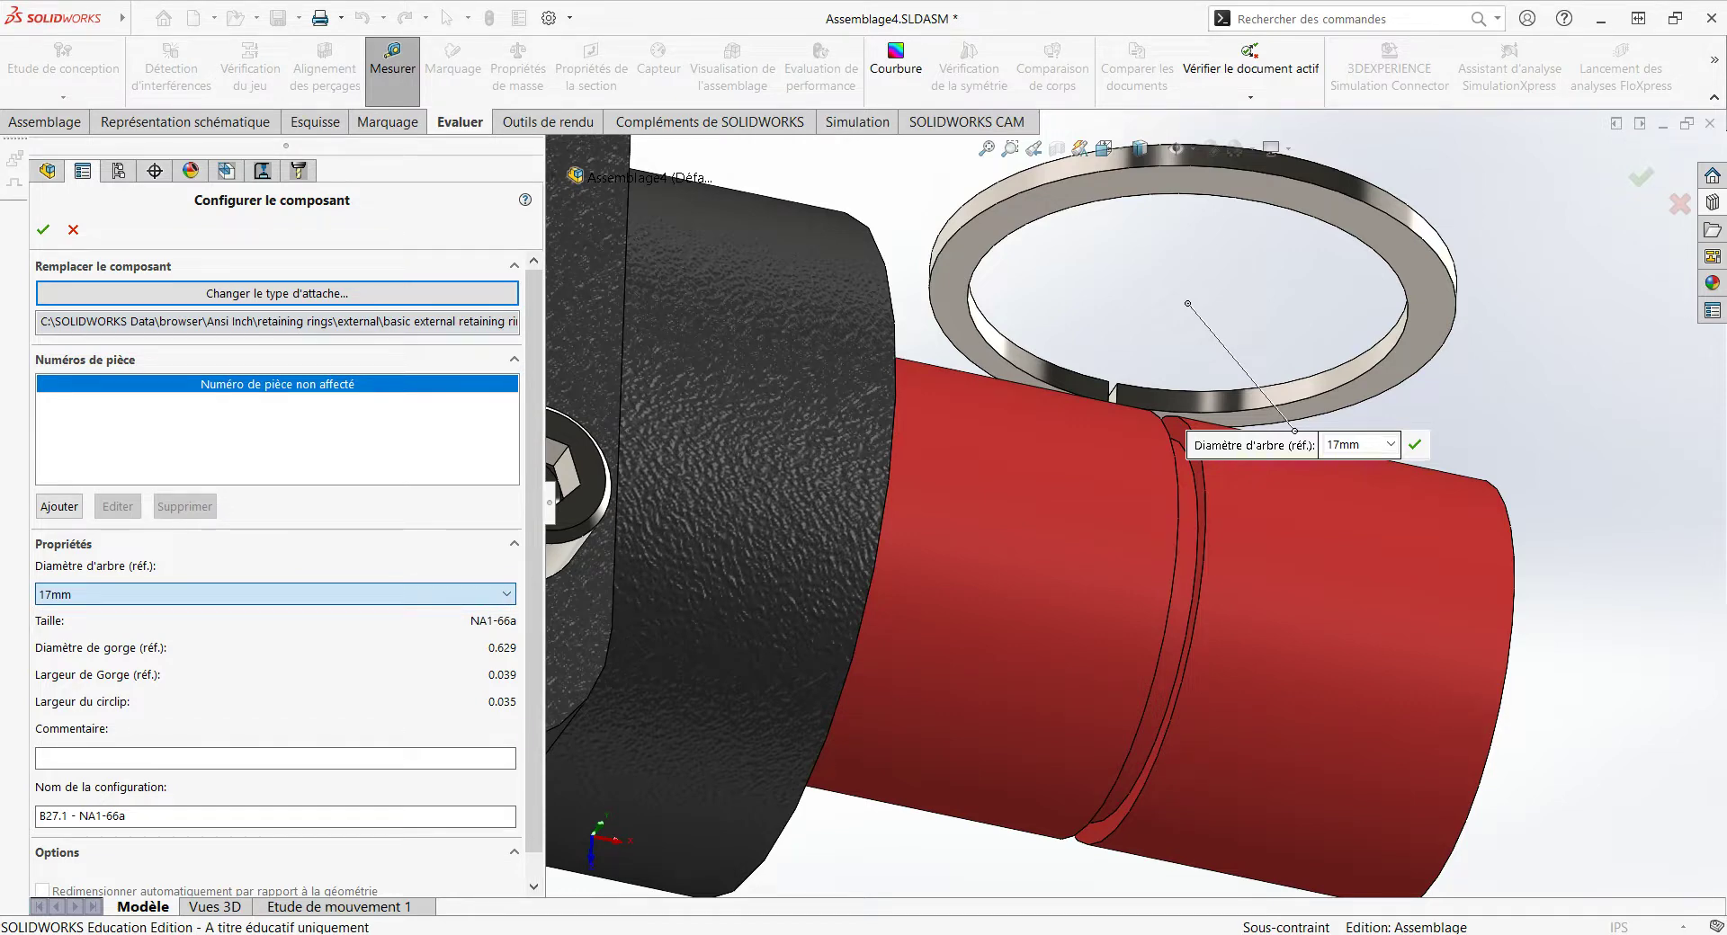
Step: Configure the retaining ring for a 9/16 shaft (NA1-56) and place a second copy
{"action": "key", "text": "9"}
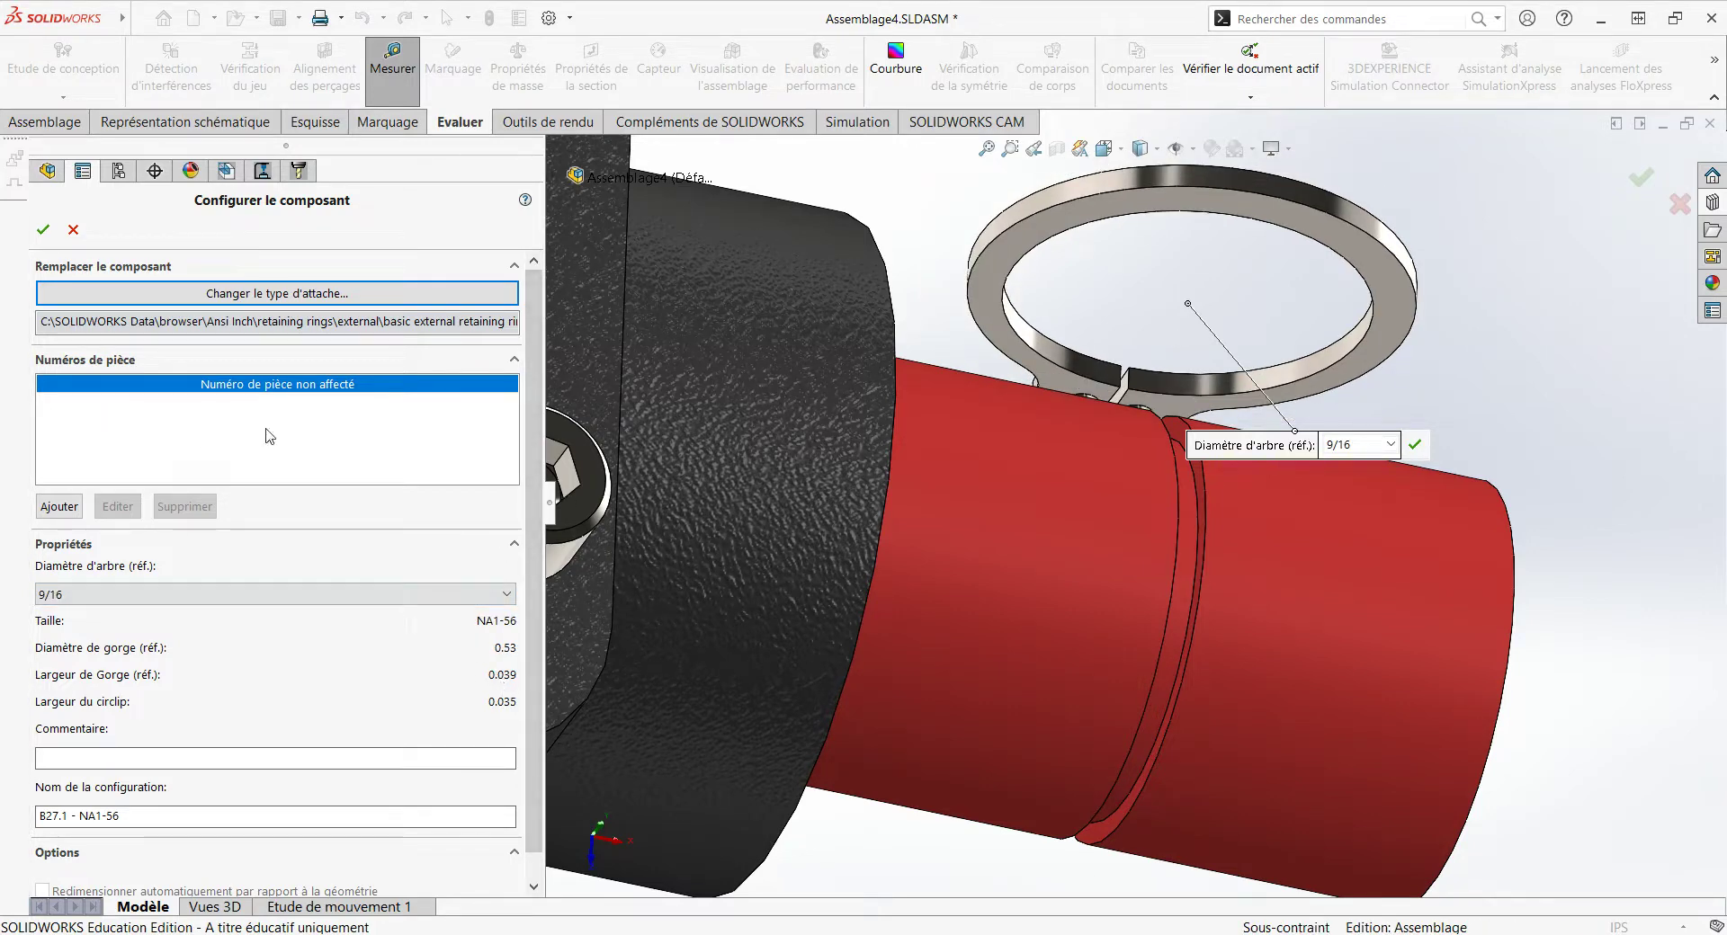
{"action": "left_click", "coordinate": [43, 230]}
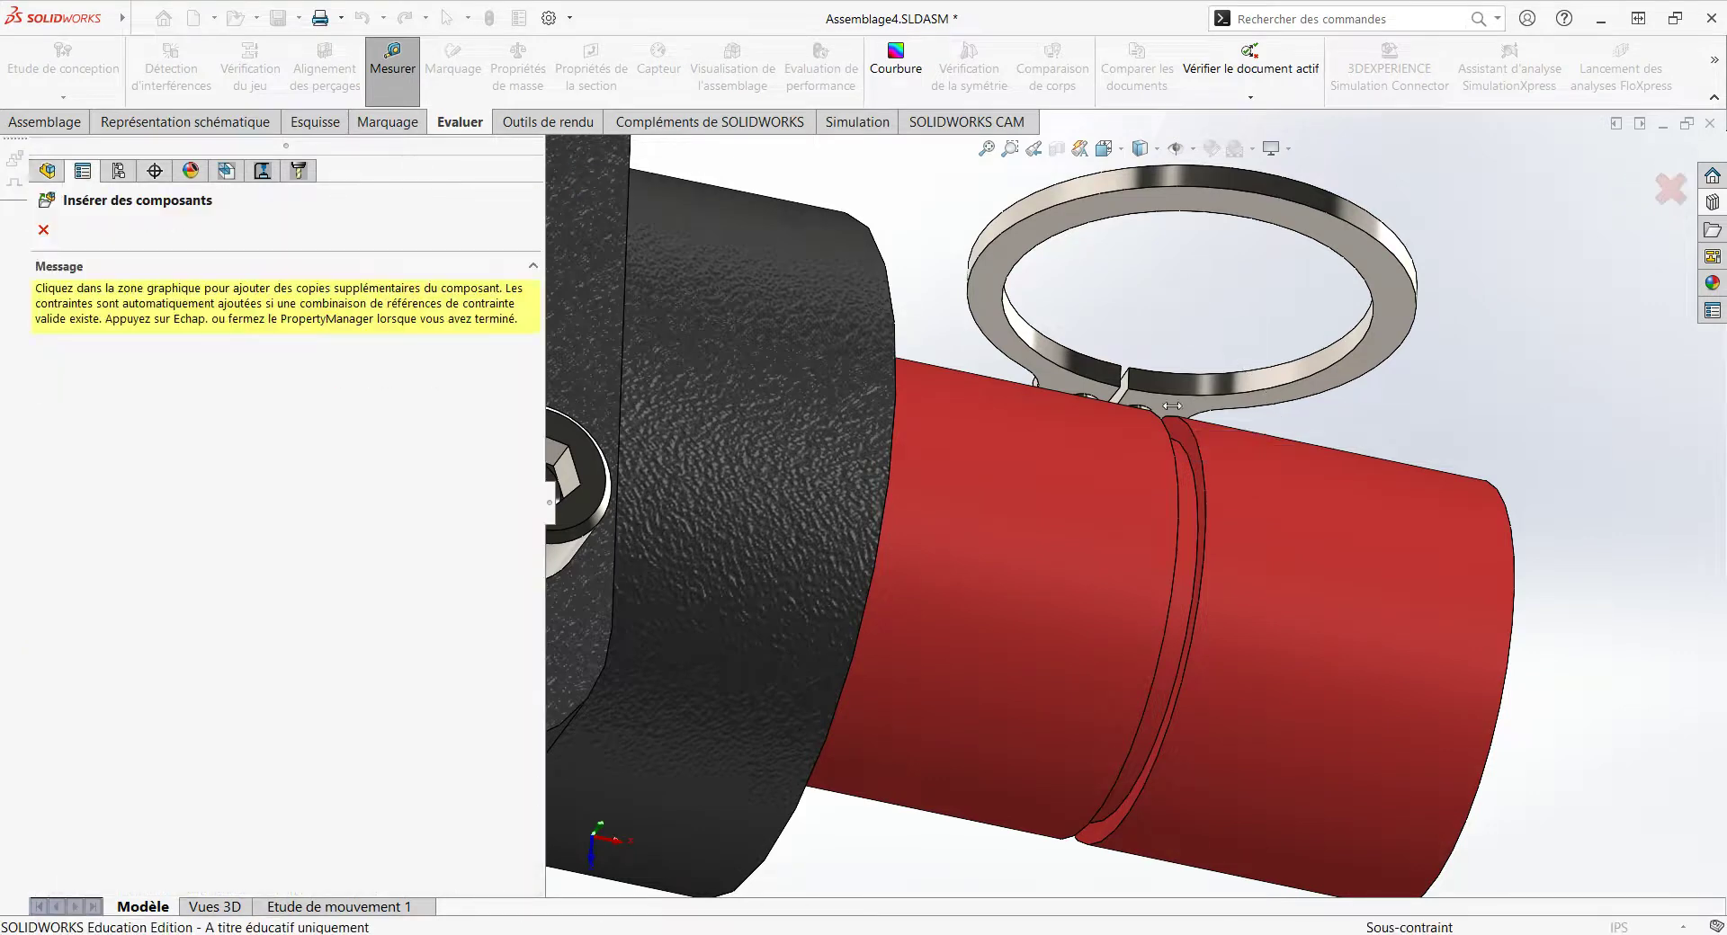
{"action": "scroll", "coordinate": [1403, 378], "scroll_direction": "up", "scroll_amount": 5}
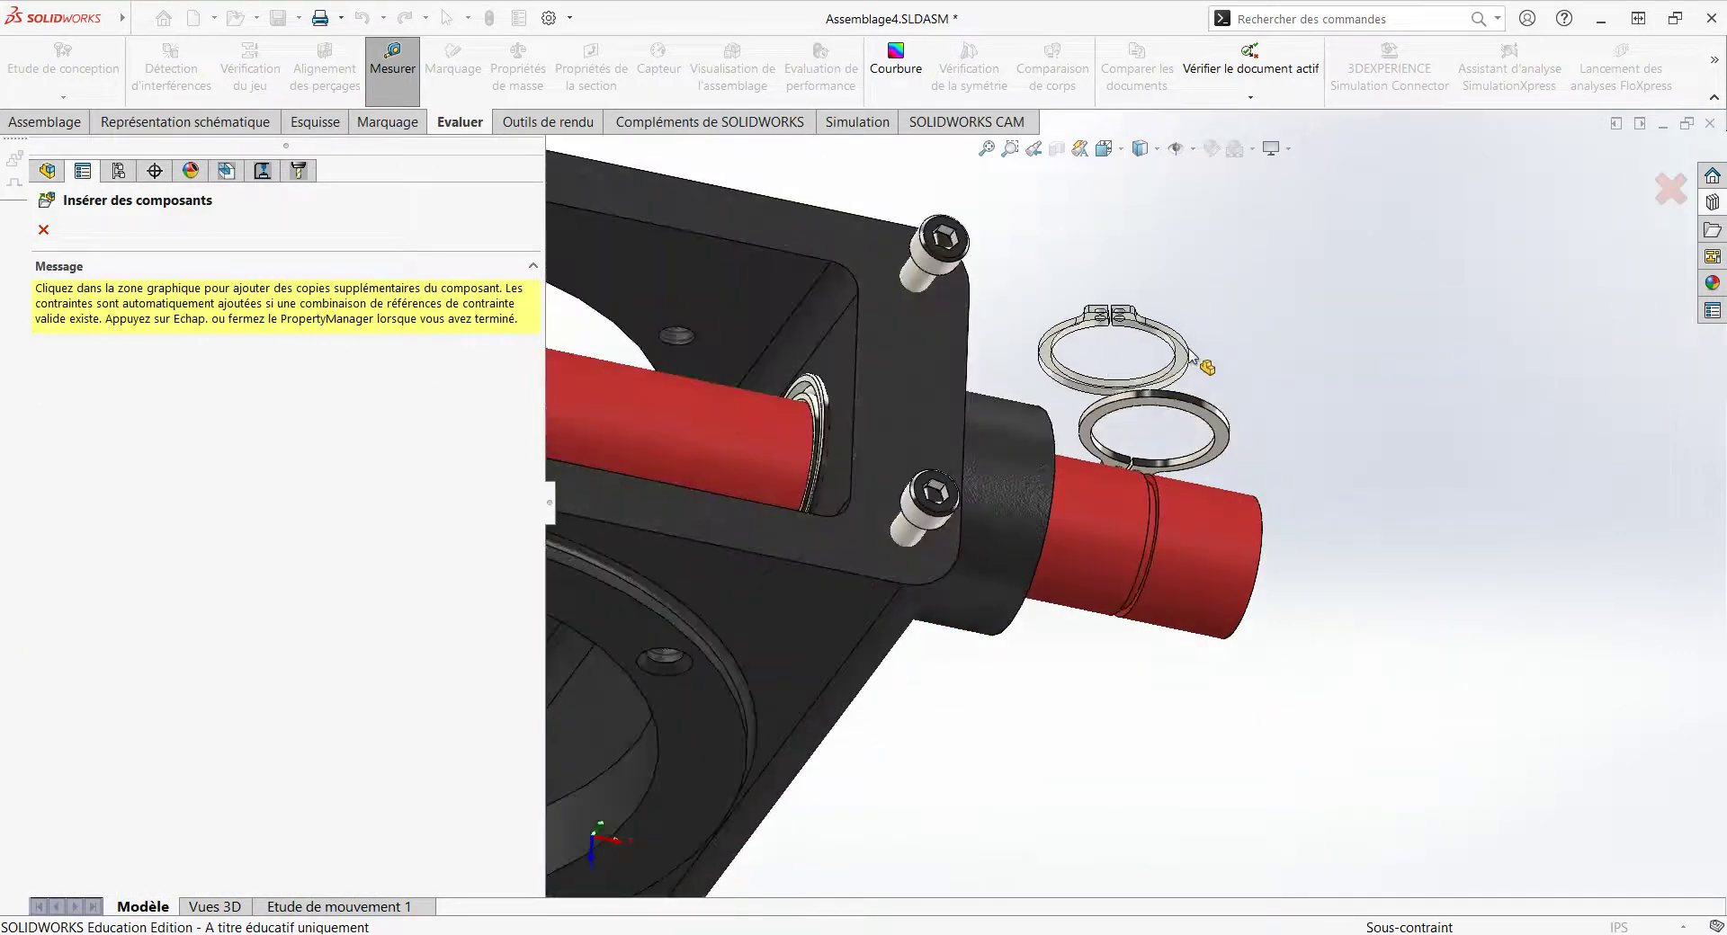
{"action": "scroll", "coordinate": [1196, 361], "scroll_direction": "up", "scroll_amount": 2}
{"action": "scroll", "coordinate": [1119, 342], "scroll_direction": "up", "scroll_amount": 3}
{"action": "scroll", "coordinate": [899, 378], "scroll_direction": "up", "scroll_amount": 3}
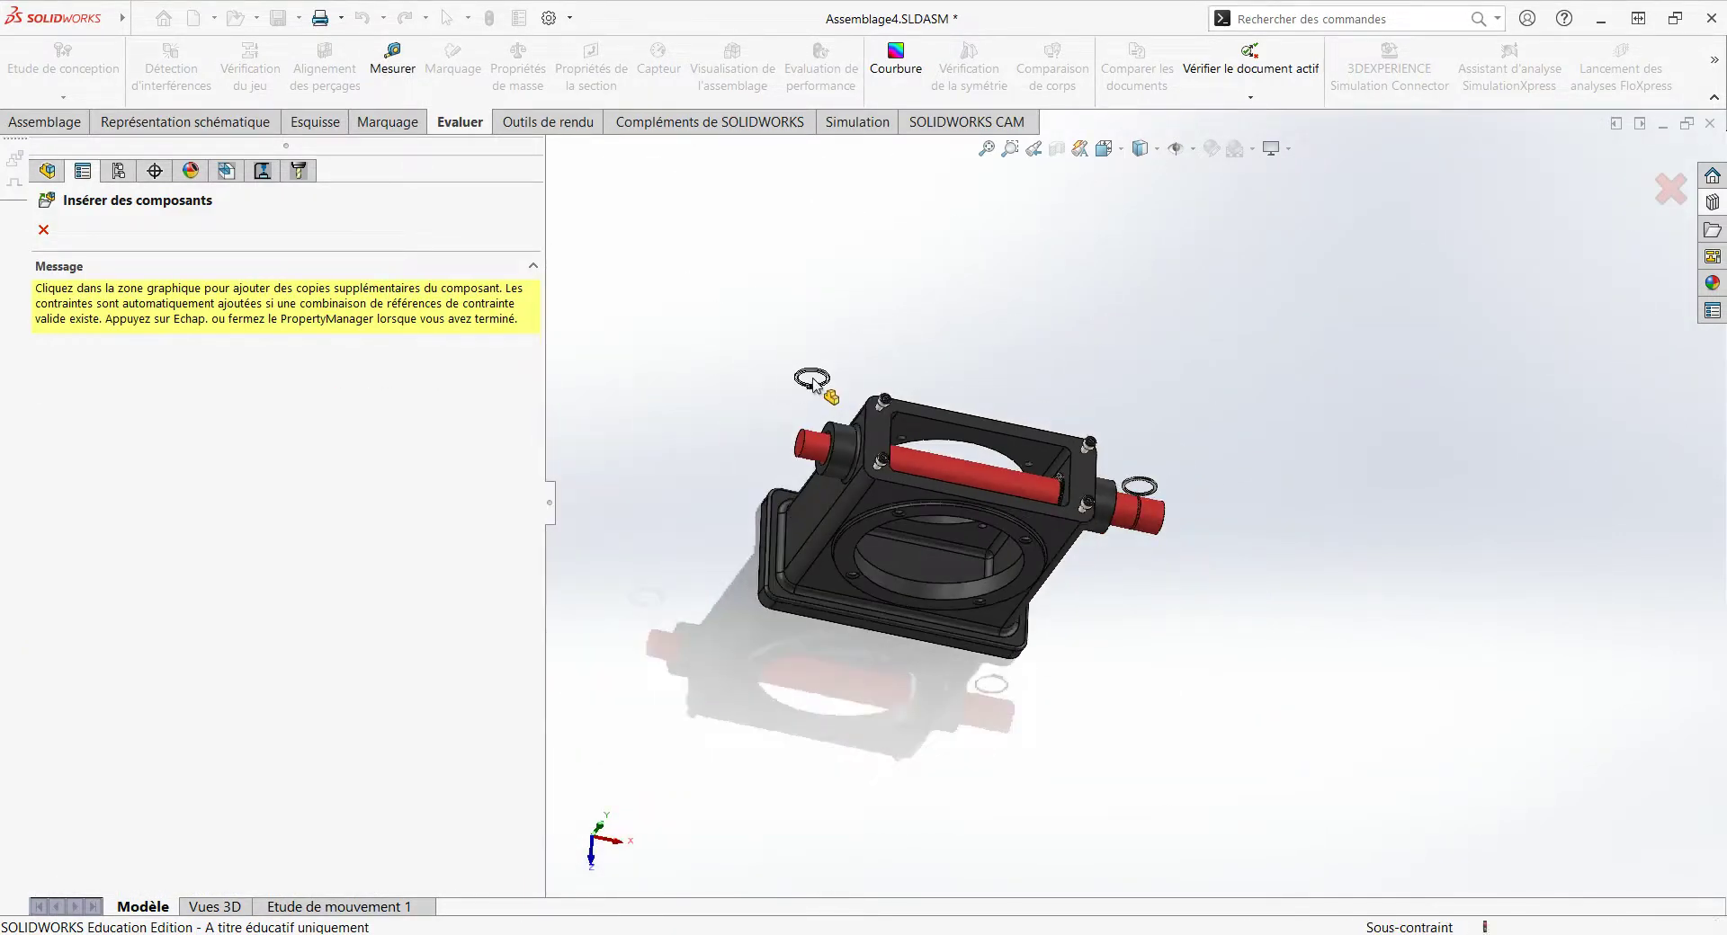
{"action": "scroll", "coordinate": [1136, 475], "scroll_direction": "down", "scroll_amount": 2}
{"action": "scroll", "coordinate": [1136, 475], "scroll_direction": "down", "scroll_amount": 2}
{"action": "key", "text": "Escape"}
{"action": "scroll", "coordinate": [1136, 475], "scroll_direction": "down", "scroll_amount": 2}
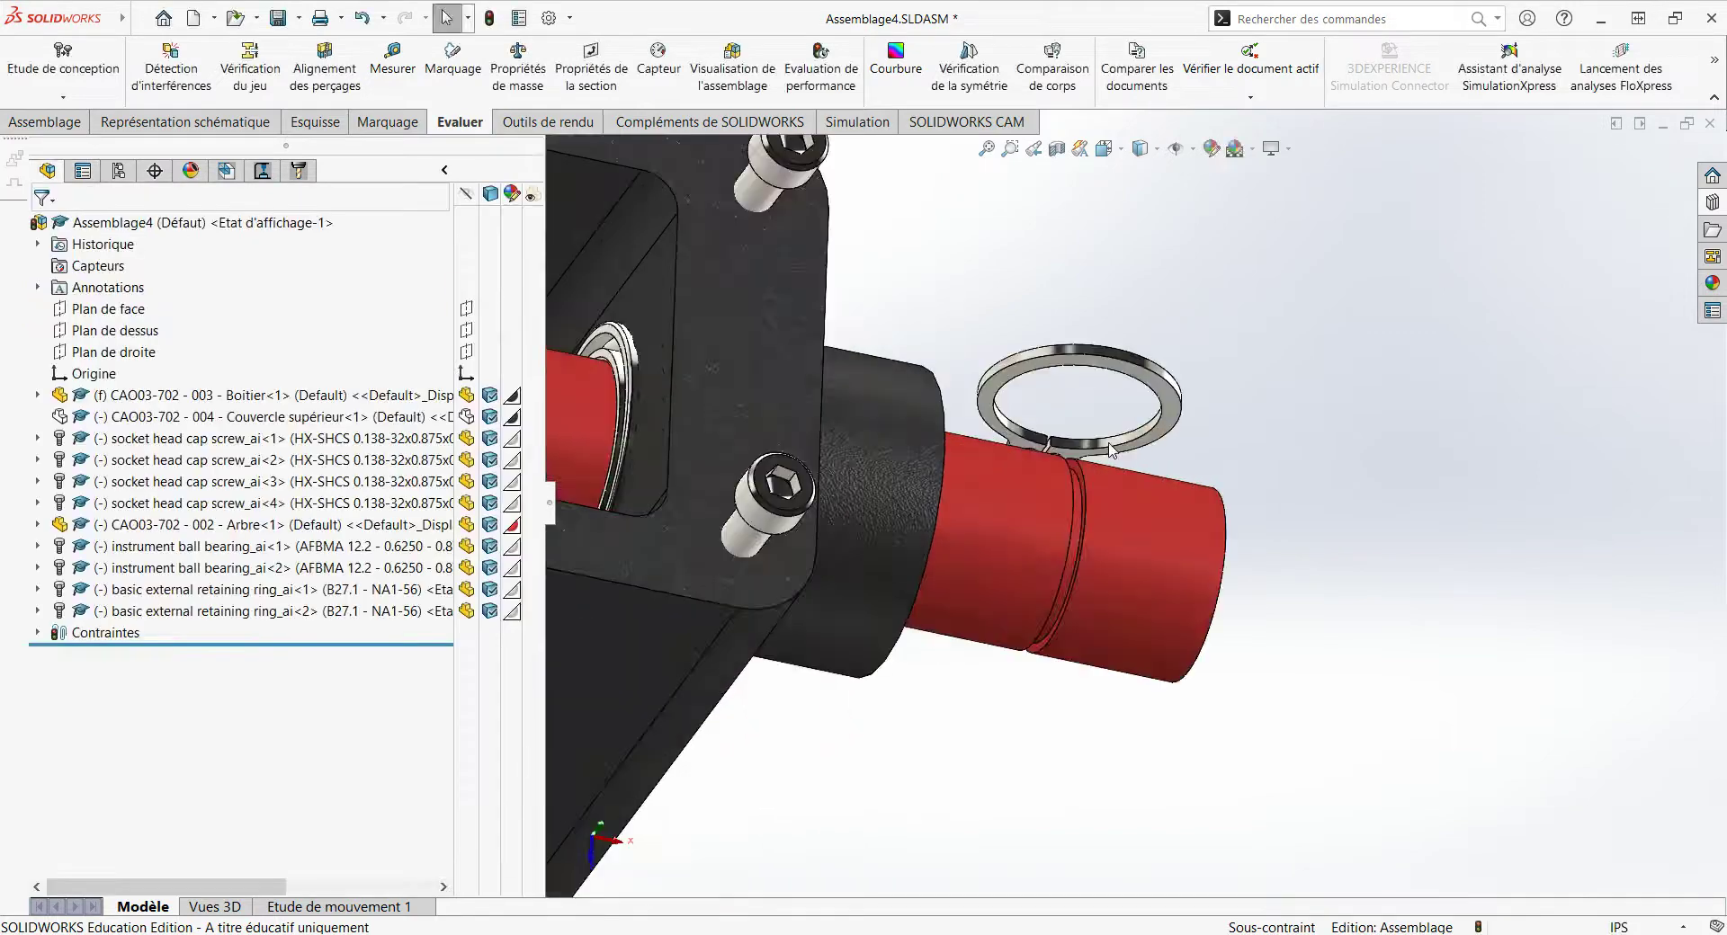
{"action": "scroll", "coordinate": [1112, 450], "scroll_direction": "down", "scroll_amount": 2}
{"action": "scroll", "coordinate": [1112, 450], "scroll_direction": "down", "scroll_amount": 2}
Step: Mate the first NA1-56 ring coaxially into the shaft groove and coincident with its side
{"action": "left_click", "coordinate": [90, 133]}
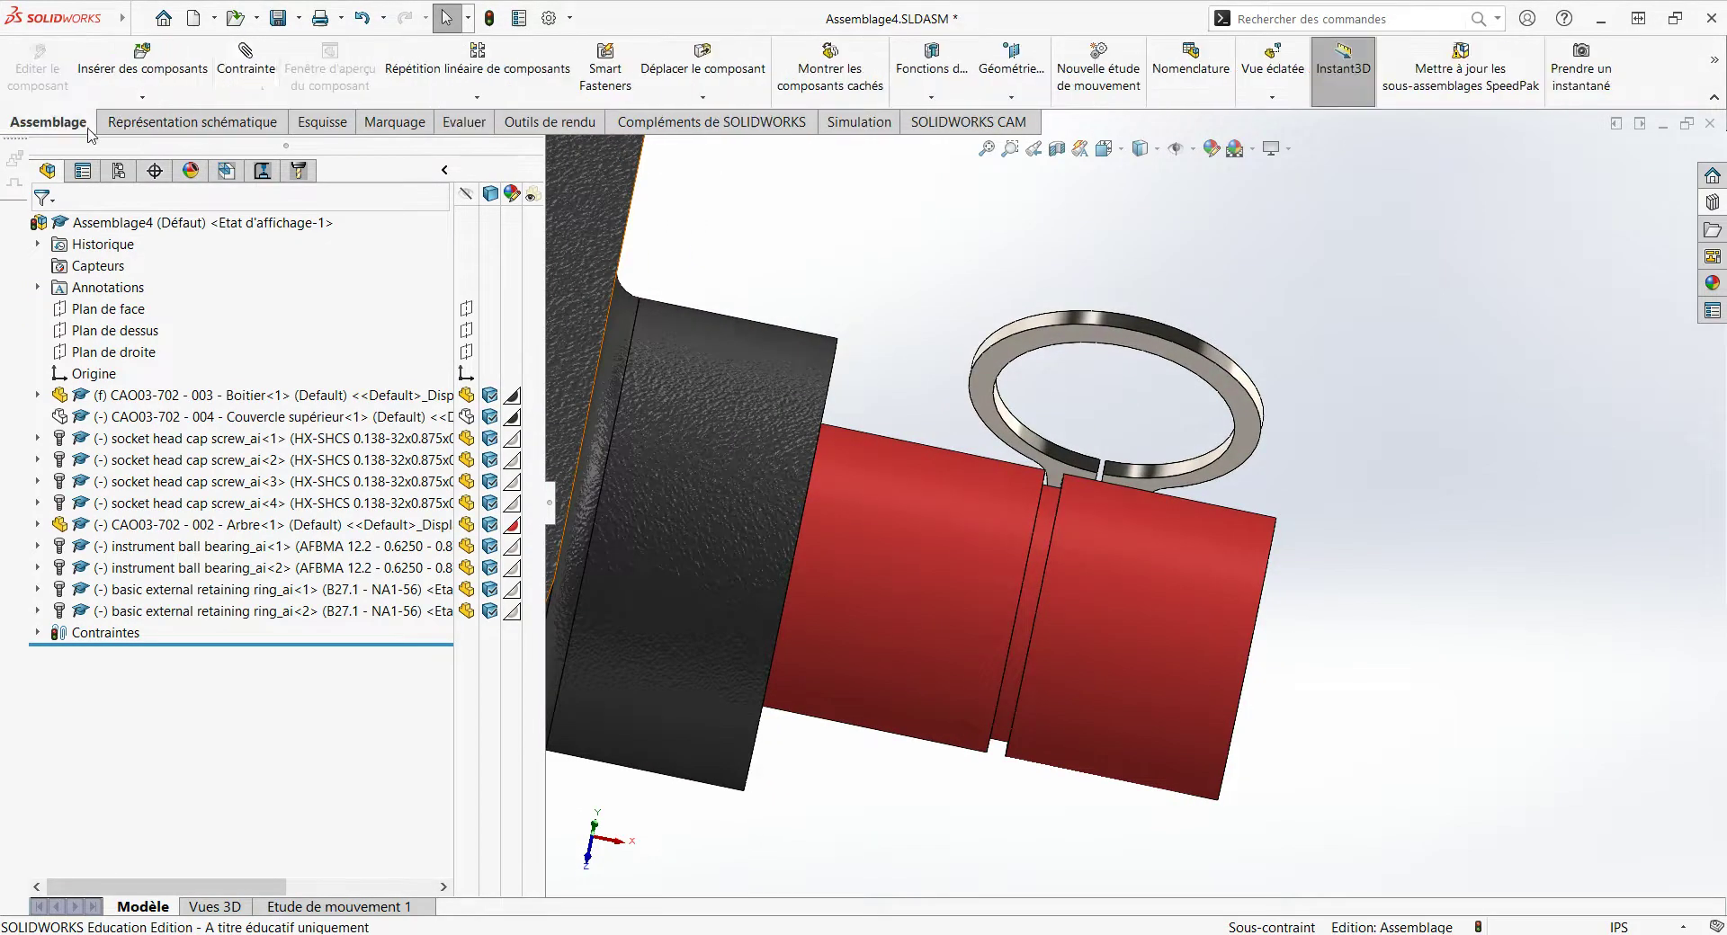
{"action": "left_click", "coordinate": [252, 72]}
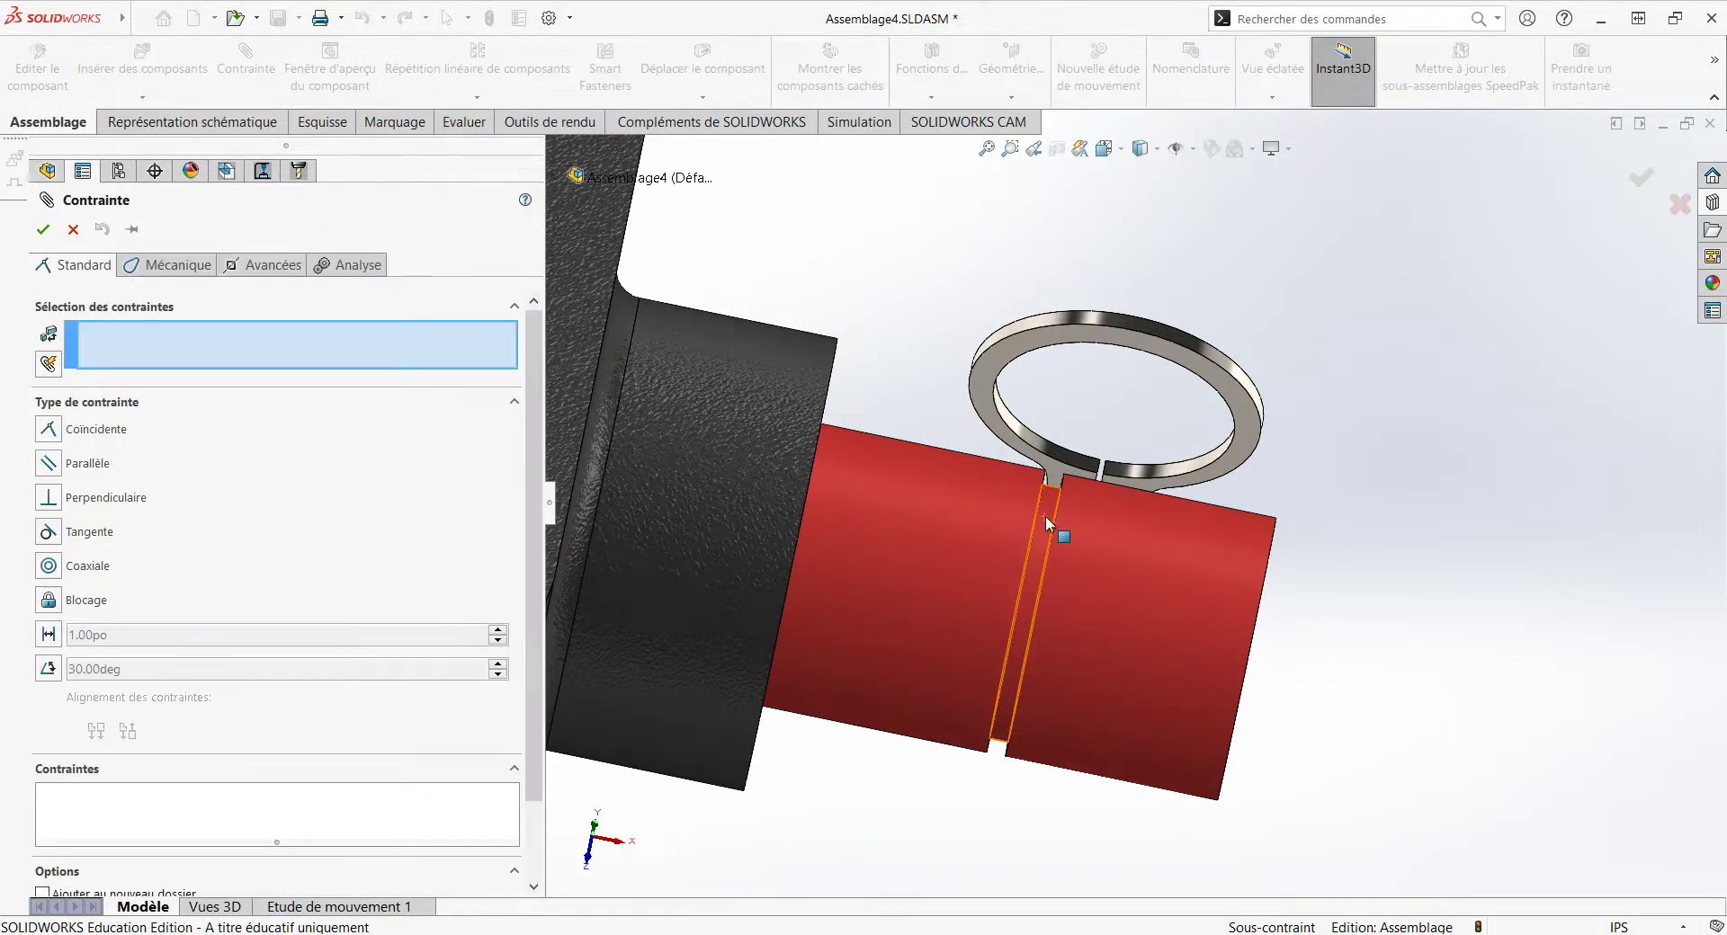
{"action": "left_click", "coordinate": [1045, 516]}
{"action": "left_click", "coordinate": [1179, 478]}
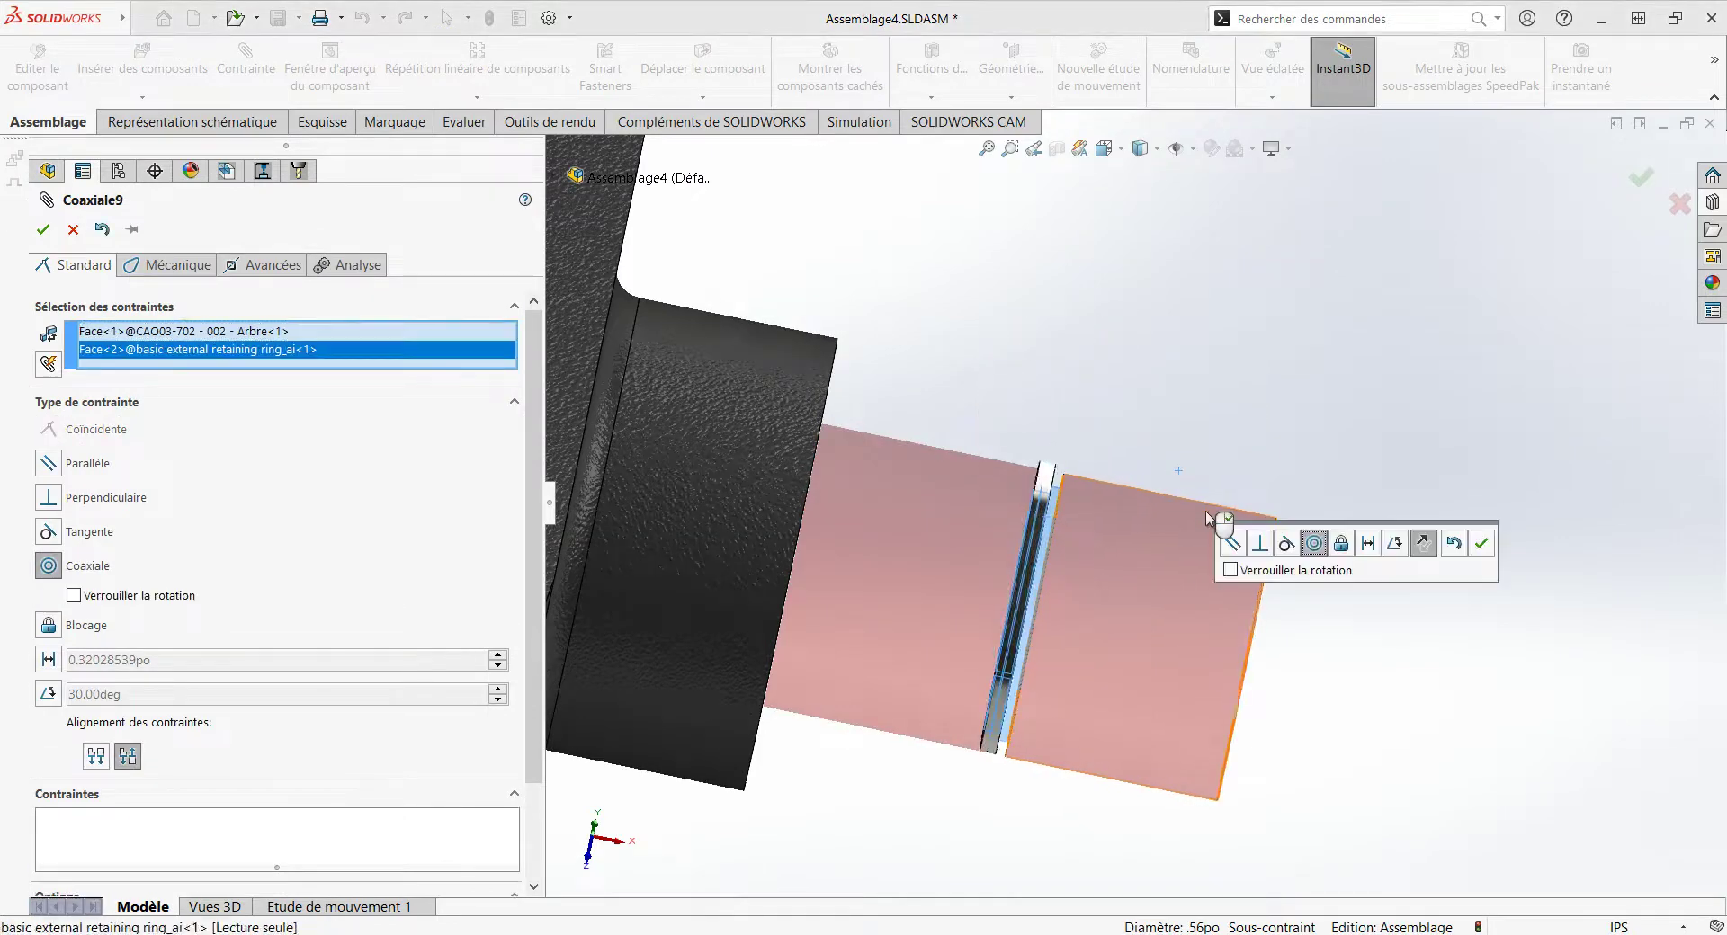
{"action": "key", "text": "Return"}
{"action": "key", "text": "Return"}
{"action": "scroll", "coordinate": [1083, 491], "scroll_direction": "up", "scroll_amount": 5}
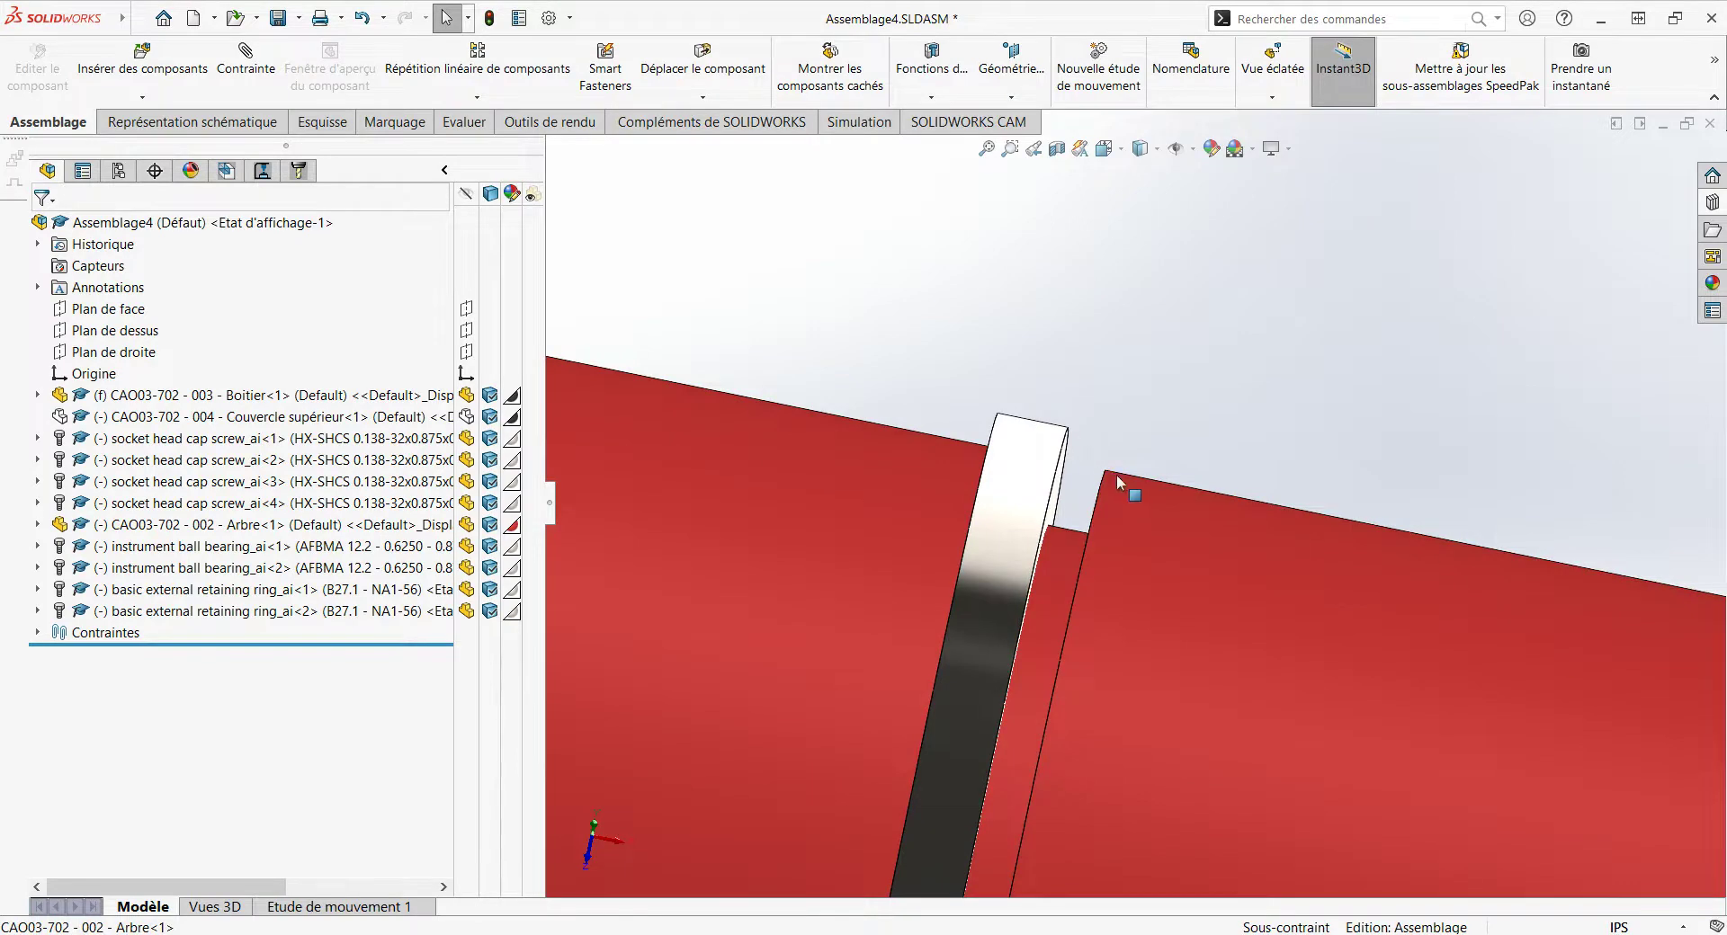
{"action": "mouse_move", "coordinate": [1116, 482]}
{"action": "middle_mouse_down"}
{"action": "mouse_move", "coordinate": [1099, 519]}
{"action": "mouse_move", "coordinate": [1083, 477]}
{"action": "middle_mouse_up"}
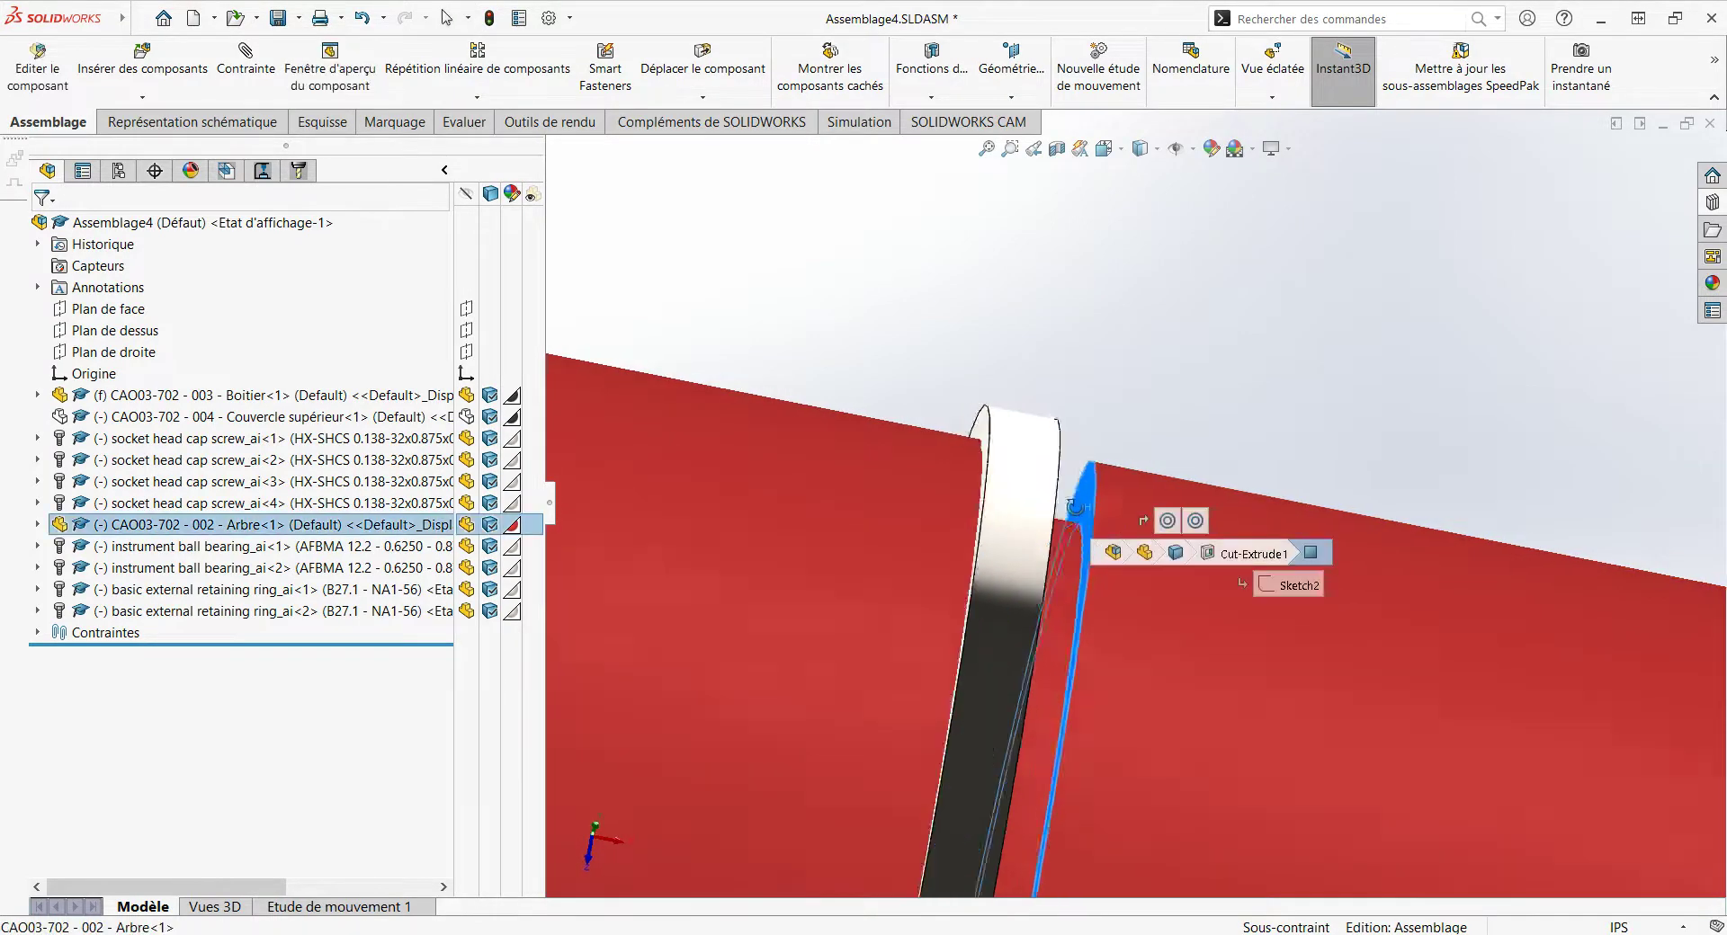
{"action": "left_click", "coordinate": [1079, 472]}
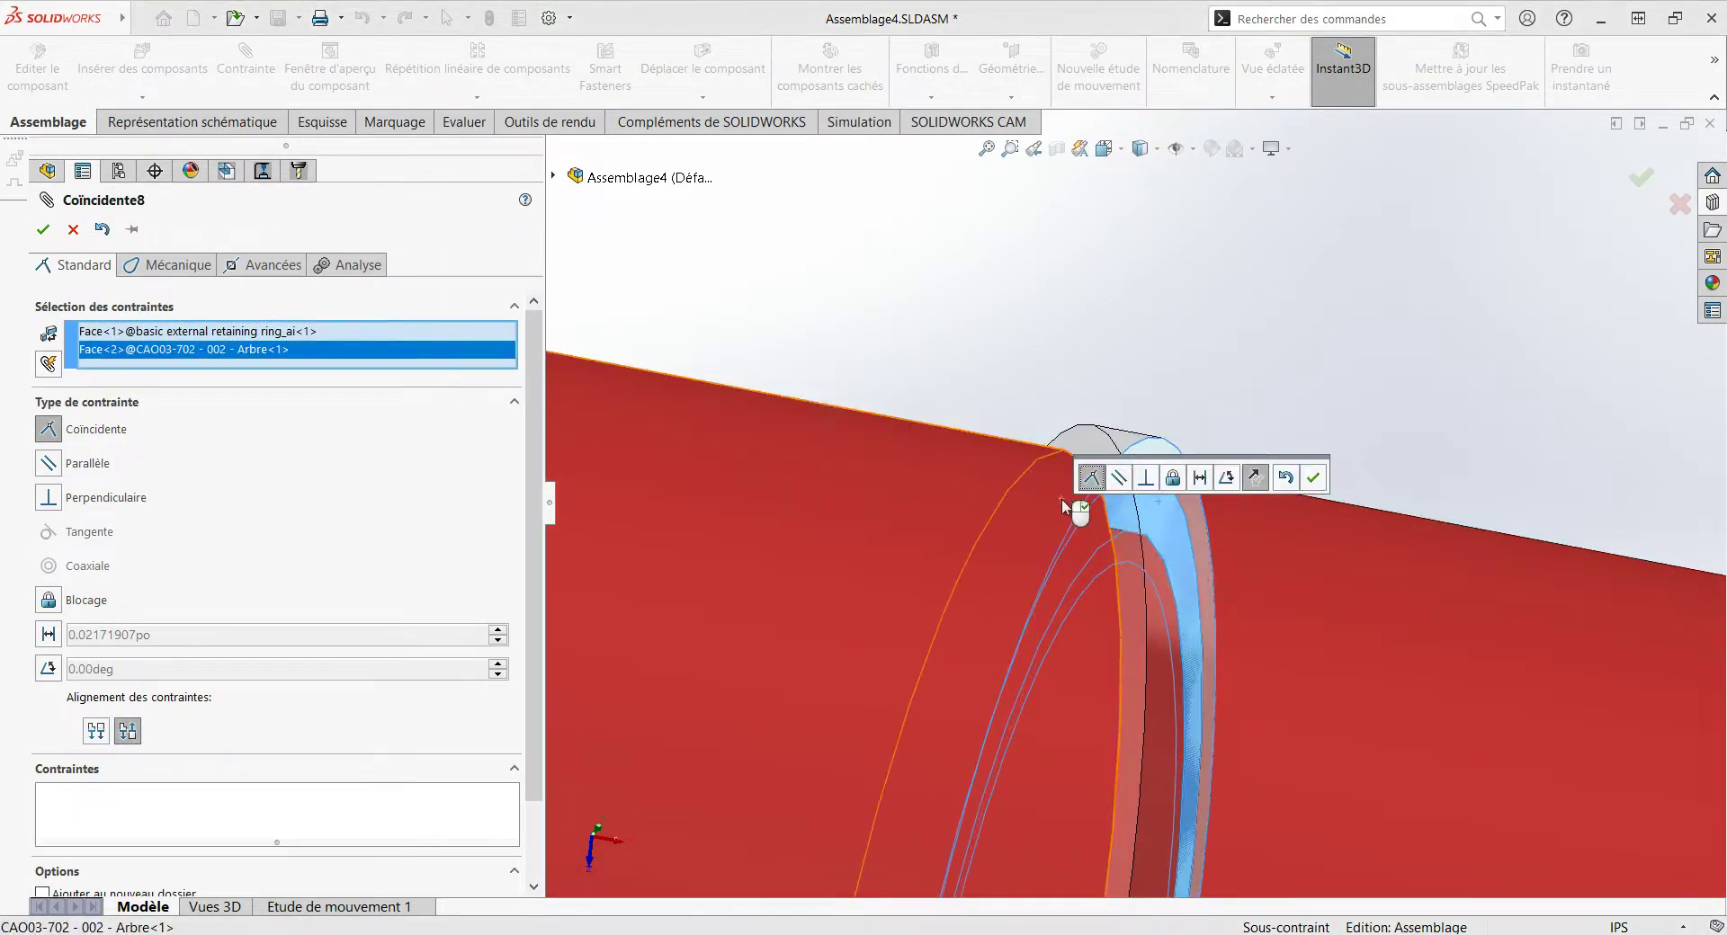
{"action": "key", "text": "Return"}
{"action": "key", "text": "Return"}
Step: Mate the second ring coaxially with the groove on the shaft's other end
{"action": "scroll", "coordinate": [857, 547], "scroll_direction": "up", "scroll_amount": 5}
{"action": "scroll", "coordinate": [710, 461], "scroll_direction": "up", "scroll_amount": 2}
{"action": "scroll", "coordinate": [710, 462], "scroll_direction": "up", "scroll_amount": 3}
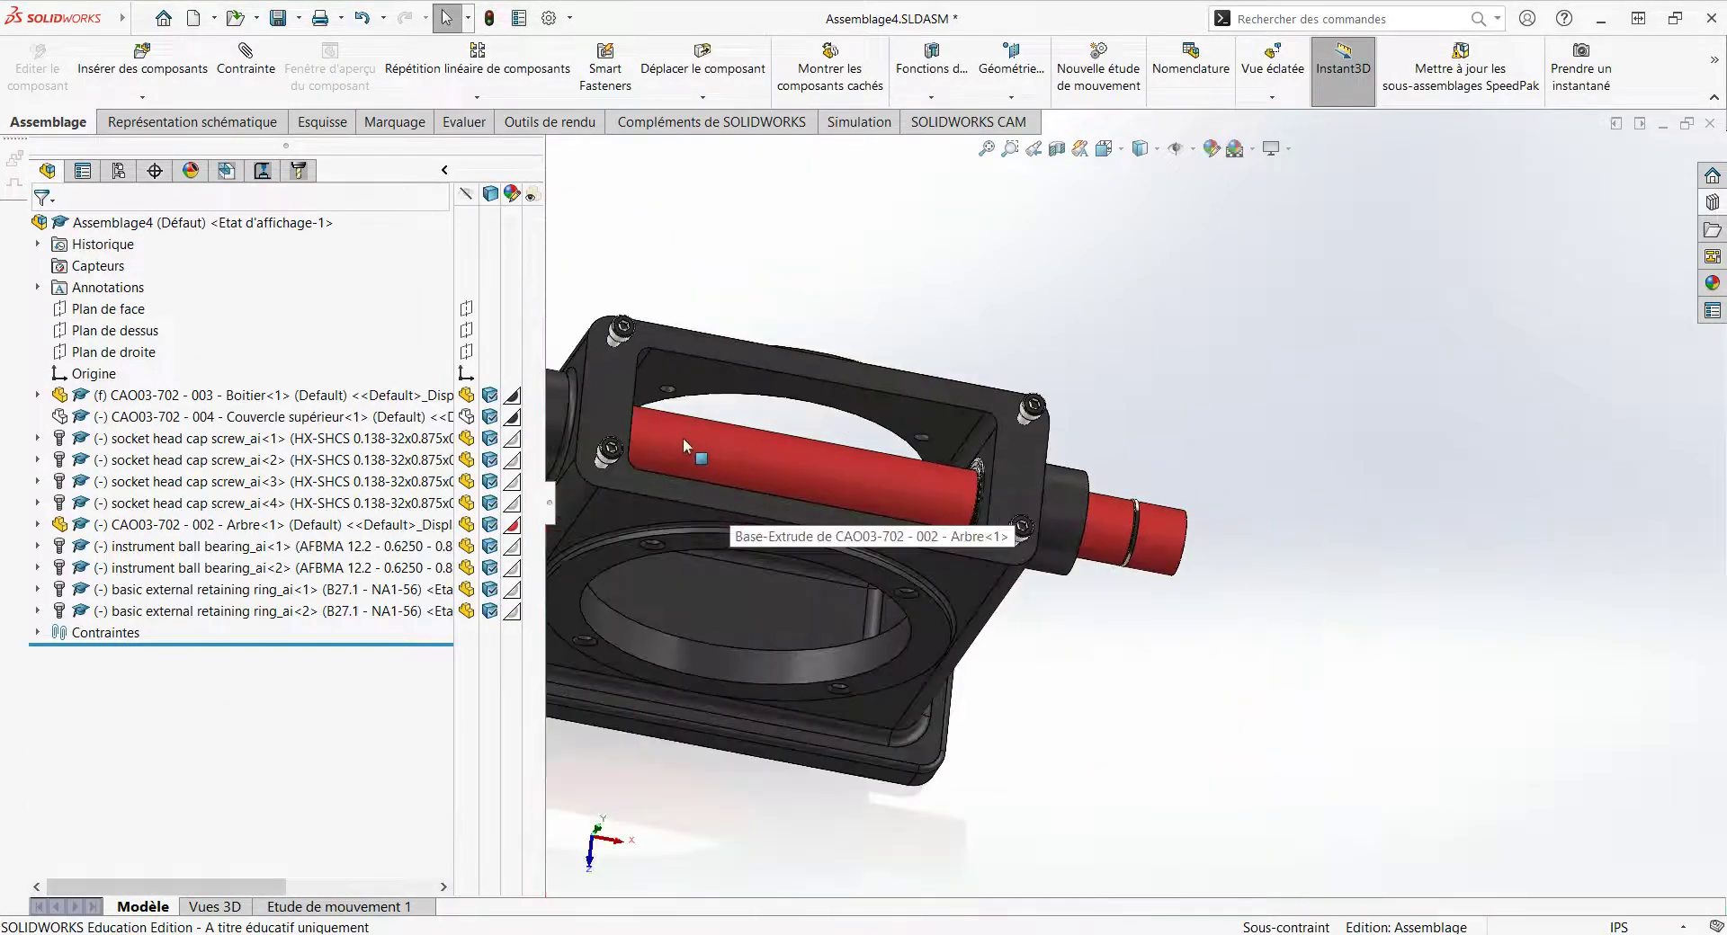
{"action": "scroll", "coordinate": [899, 405], "scroll_direction": "down", "scroll_amount": 3}
{"action": "scroll", "coordinate": [998, 359], "scroll_direction": "down", "scroll_amount": 2}
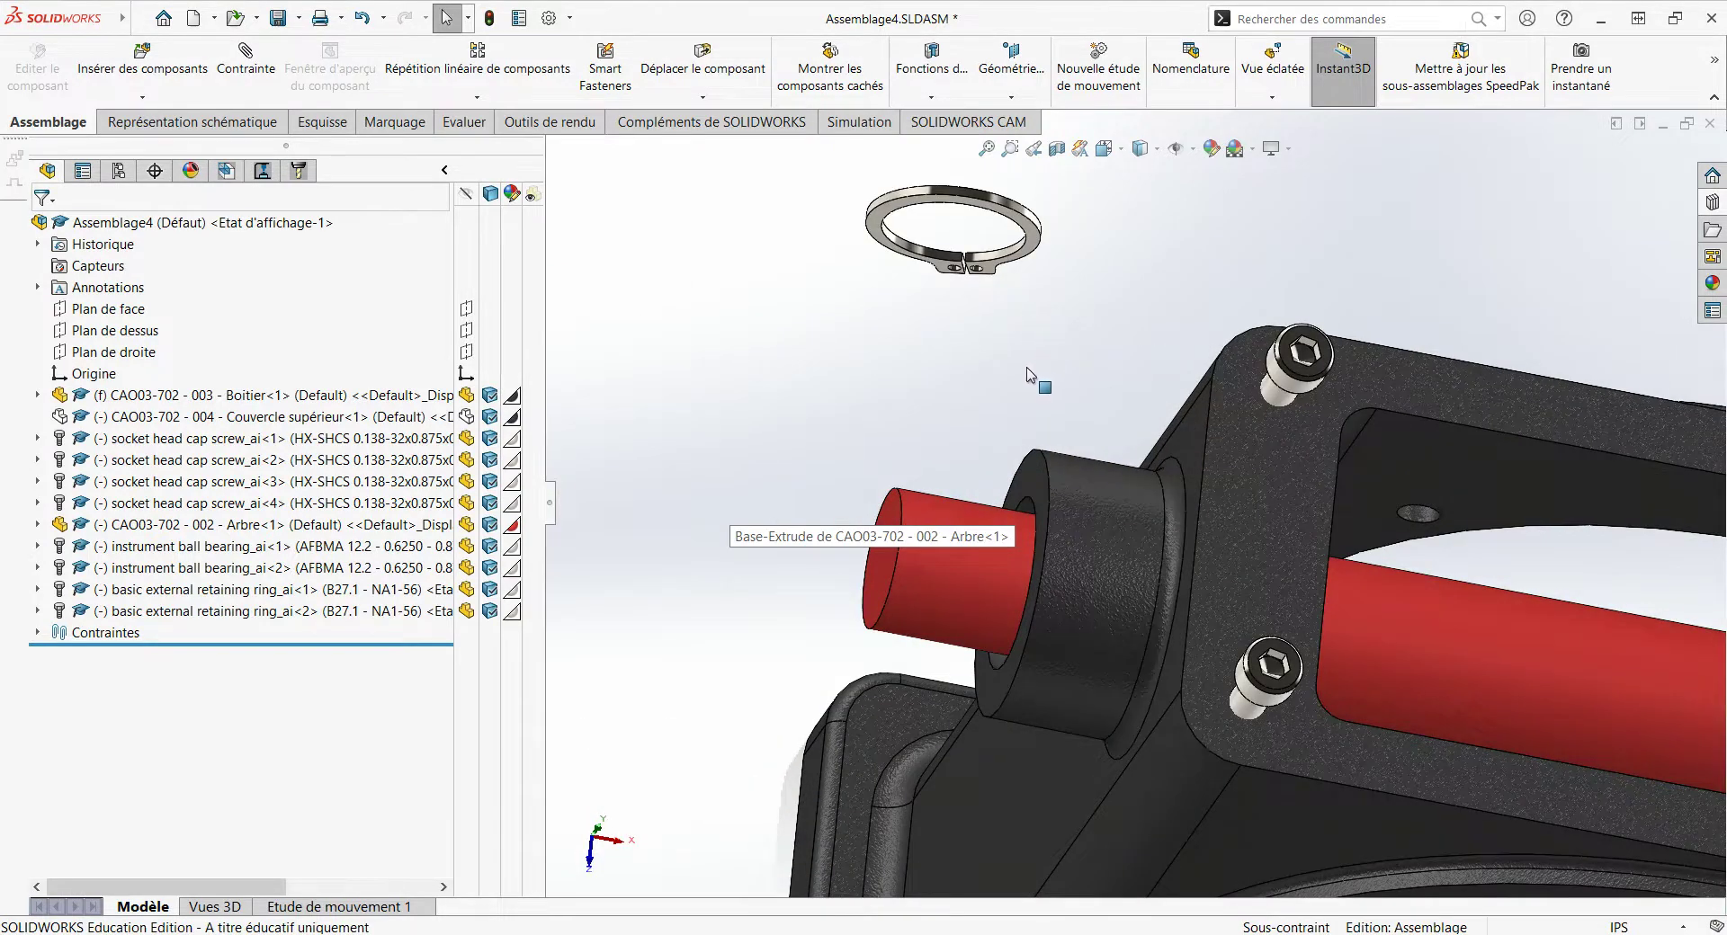
{"action": "key", "text": "m"}
{"action": "scroll", "coordinate": [1028, 351], "scroll_direction": "down", "scroll_amount": 1}
{"action": "scroll", "coordinate": [1025, 297], "scroll_direction": "down", "scroll_amount": 3}
{"action": "left_click", "coordinate": [1022, 225]}
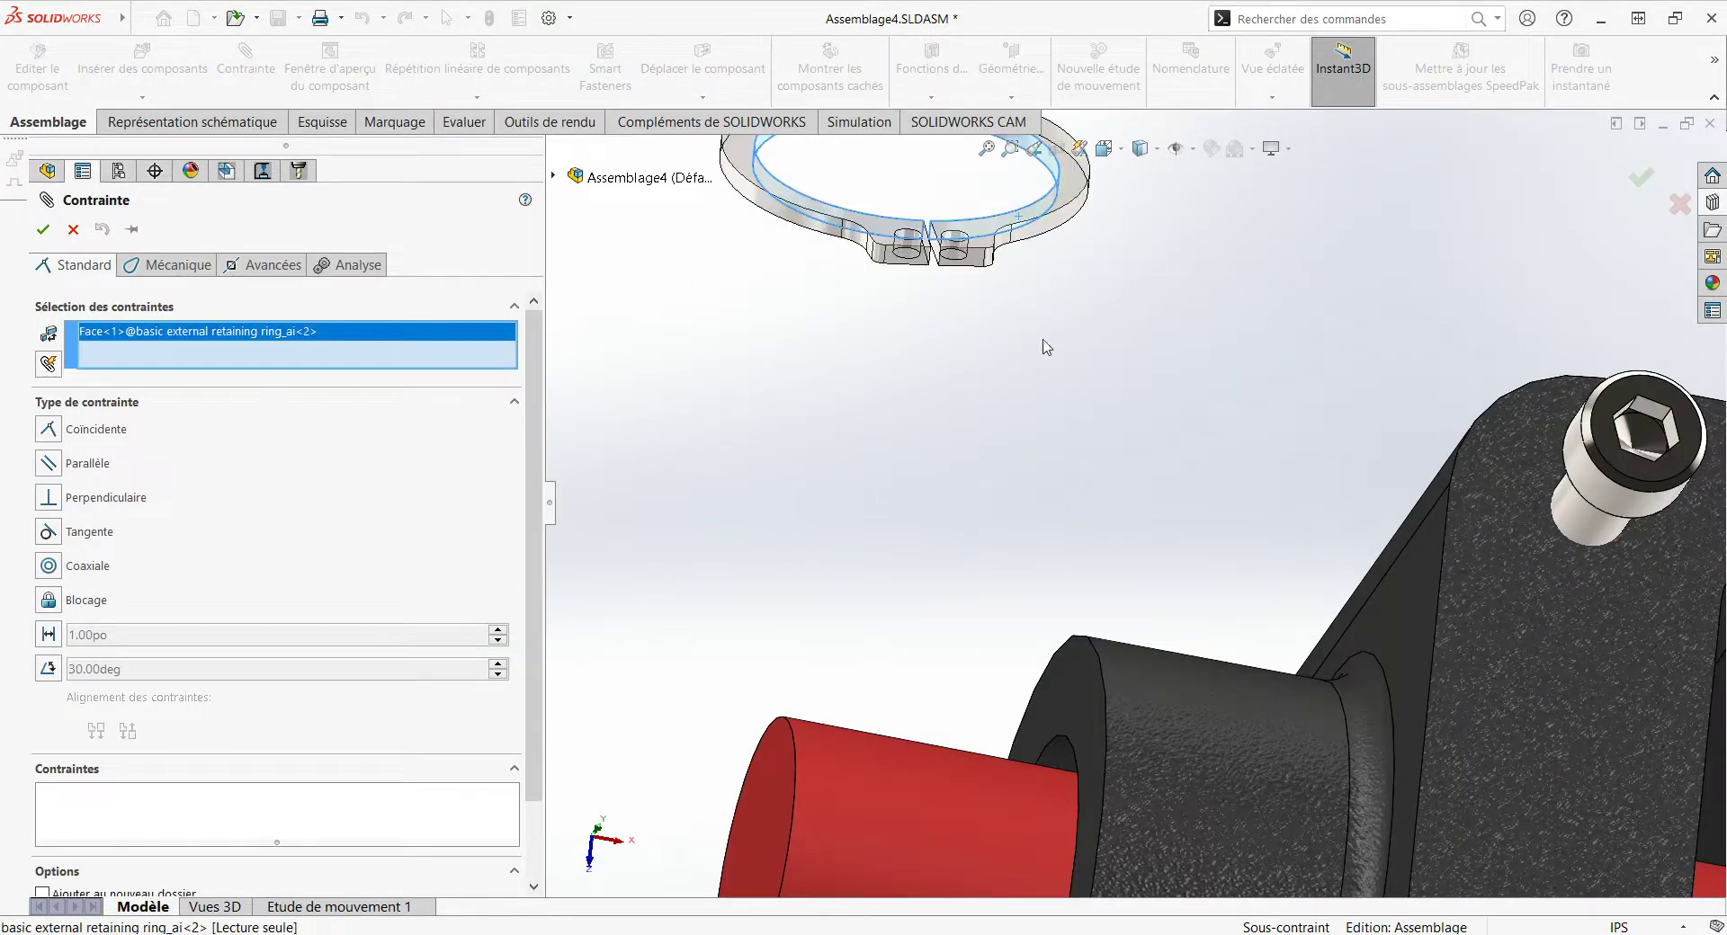
{"action": "scroll", "coordinate": [1026, 503], "scroll_direction": "up", "scroll_amount": 2}
{"action": "scroll", "coordinate": [702, 671], "scroll_direction": "down", "scroll_amount": 2}
{"action": "scroll", "coordinate": [1001, 715], "scroll_direction": "down", "scroll_amount": 3}
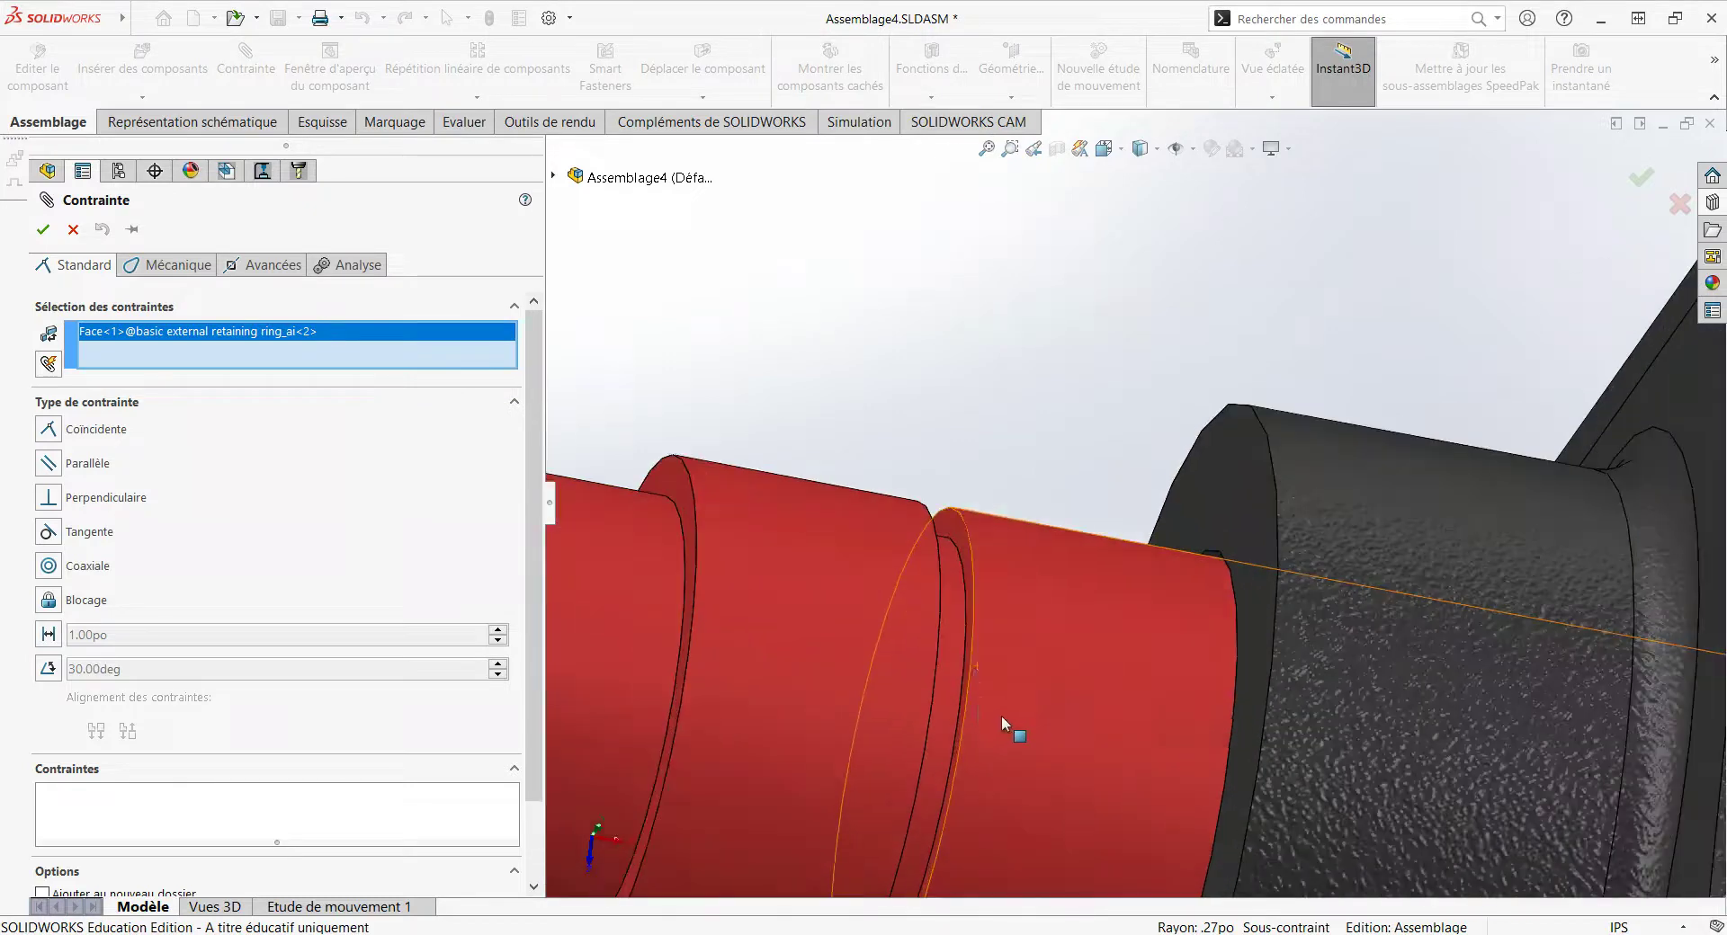
{"action": "left_click", "coordinate": [950, 615]}
{"action": "key", "text": "Return"}
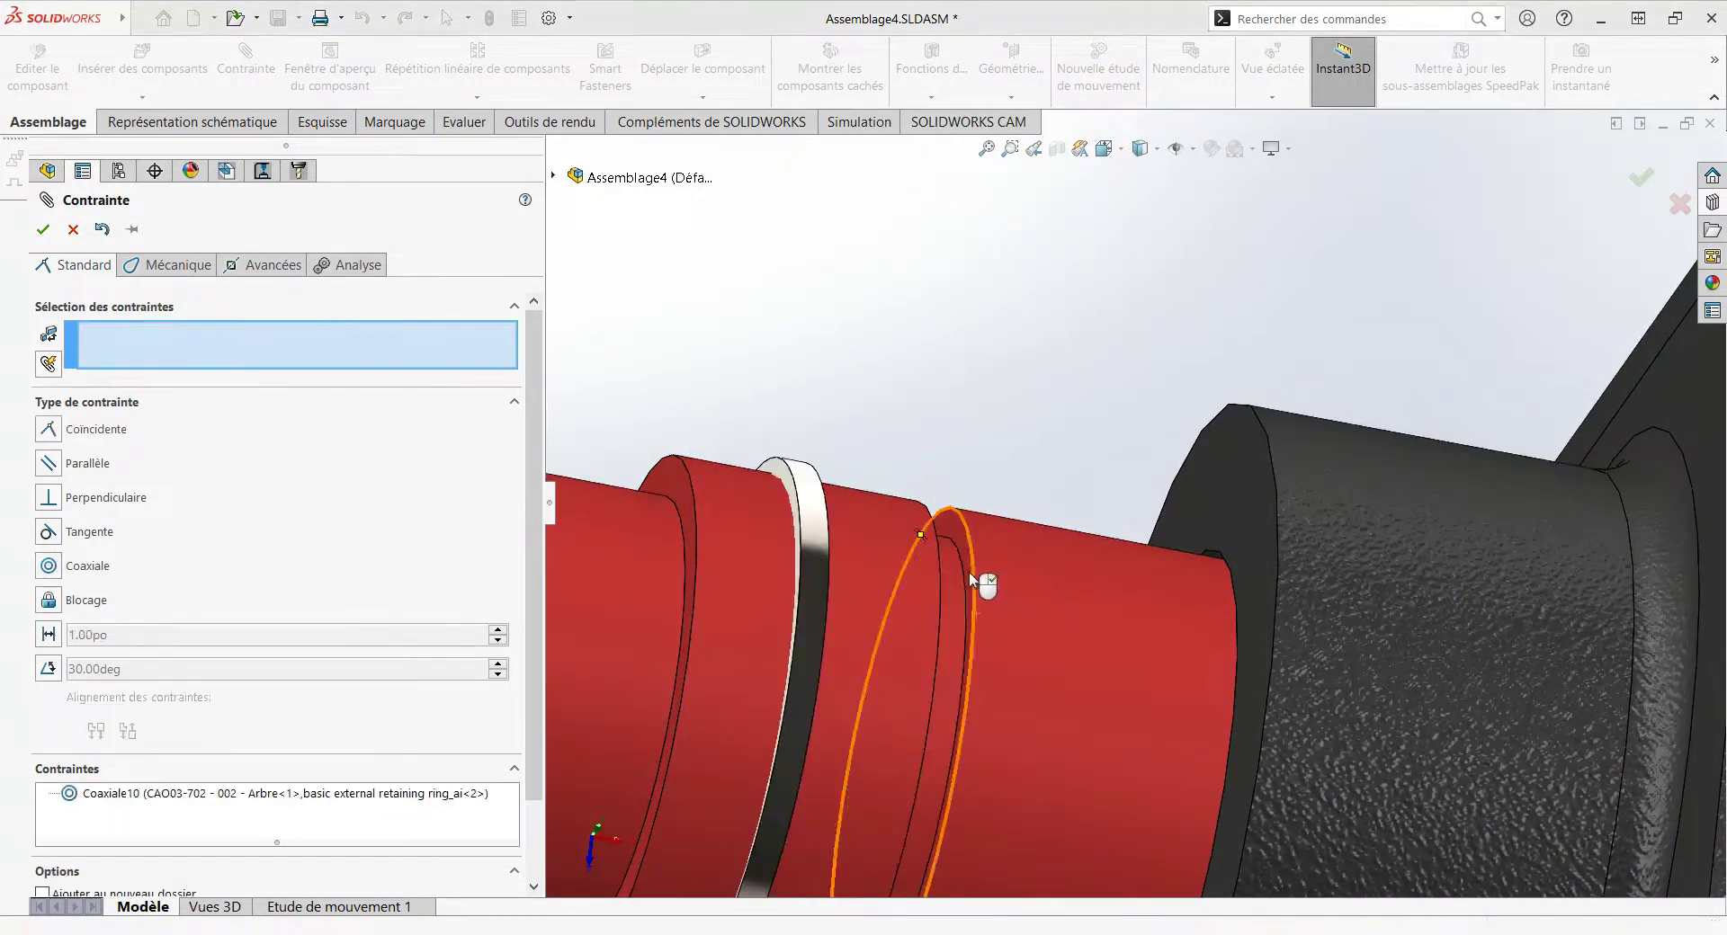
{"action": "key", "text": "Return"}
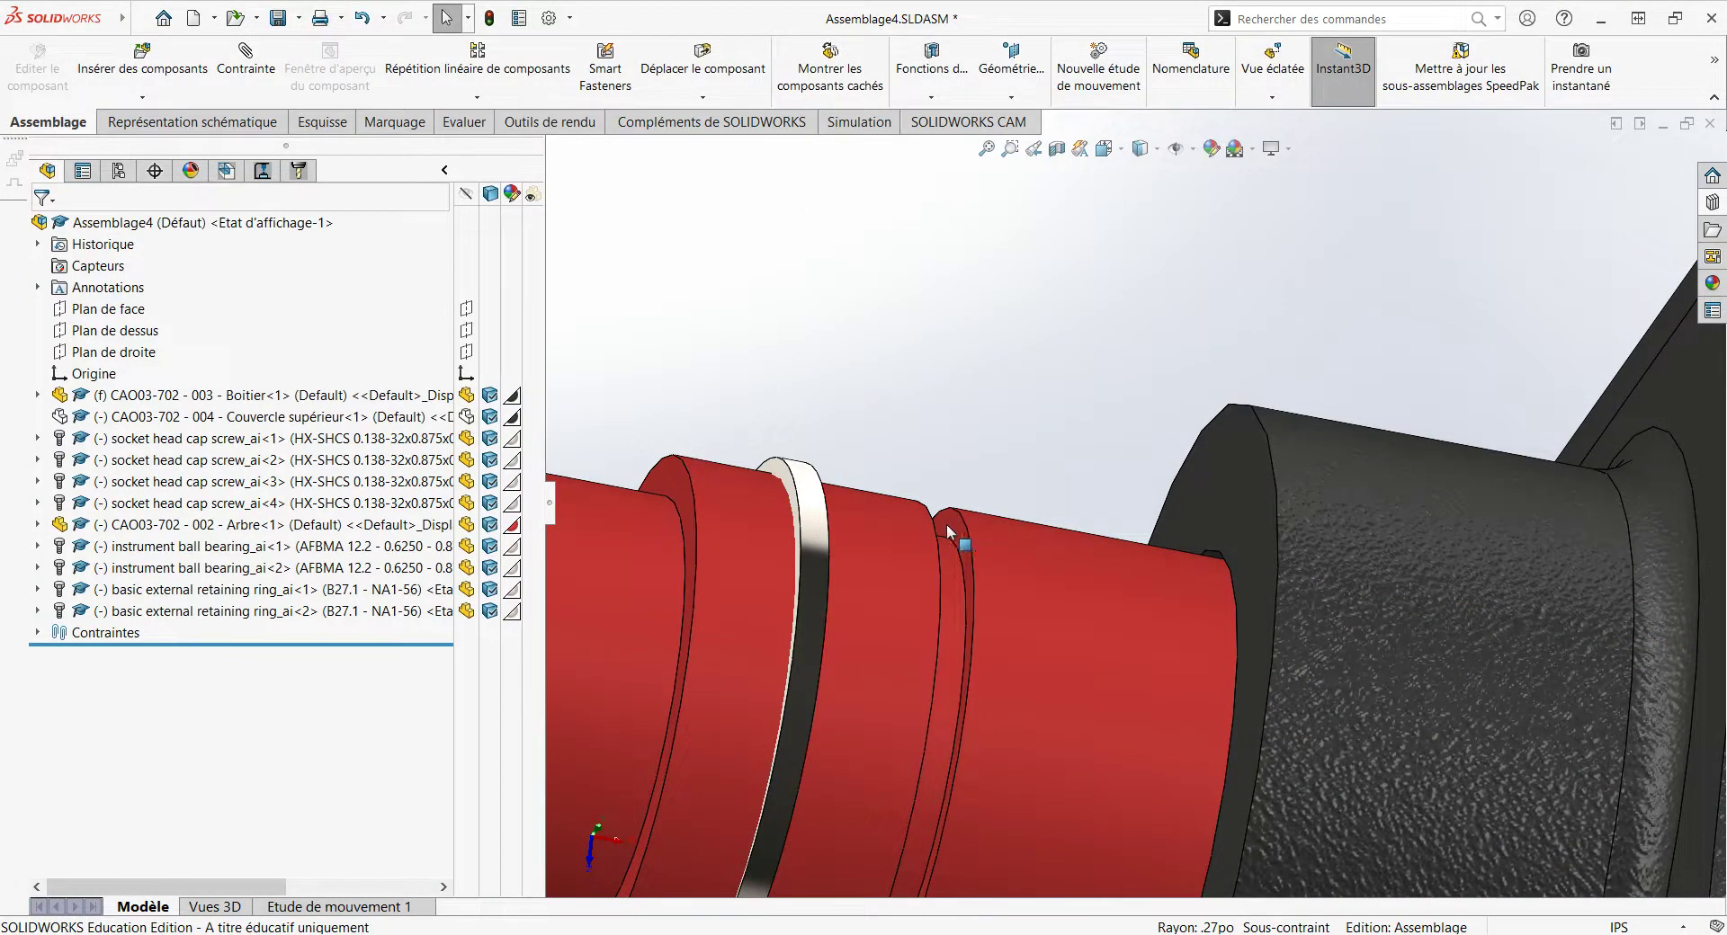
Step: Add a further mate between the shaft groove face and the retaining ring face
{"action": "key", "text": "Return"}
{"action": "left_click", "coordinate": [952, 524]}
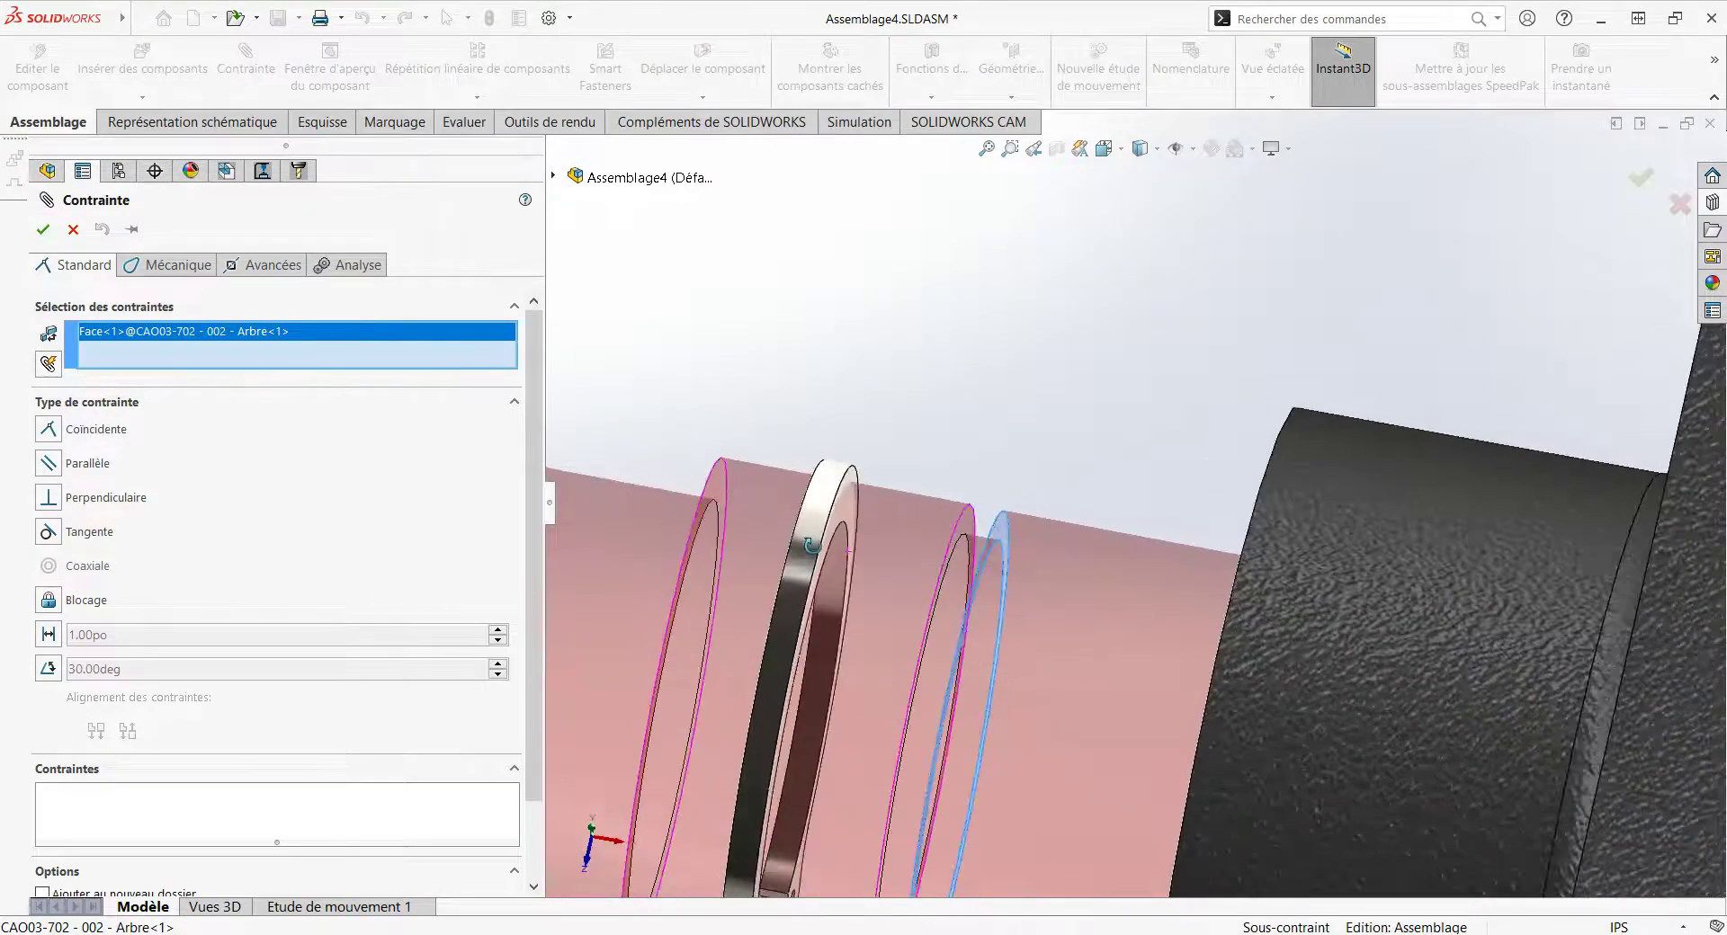
{"action": "middle_click_drag", "start_coordinate": [811, 545], "coordinate": [893, 486]}
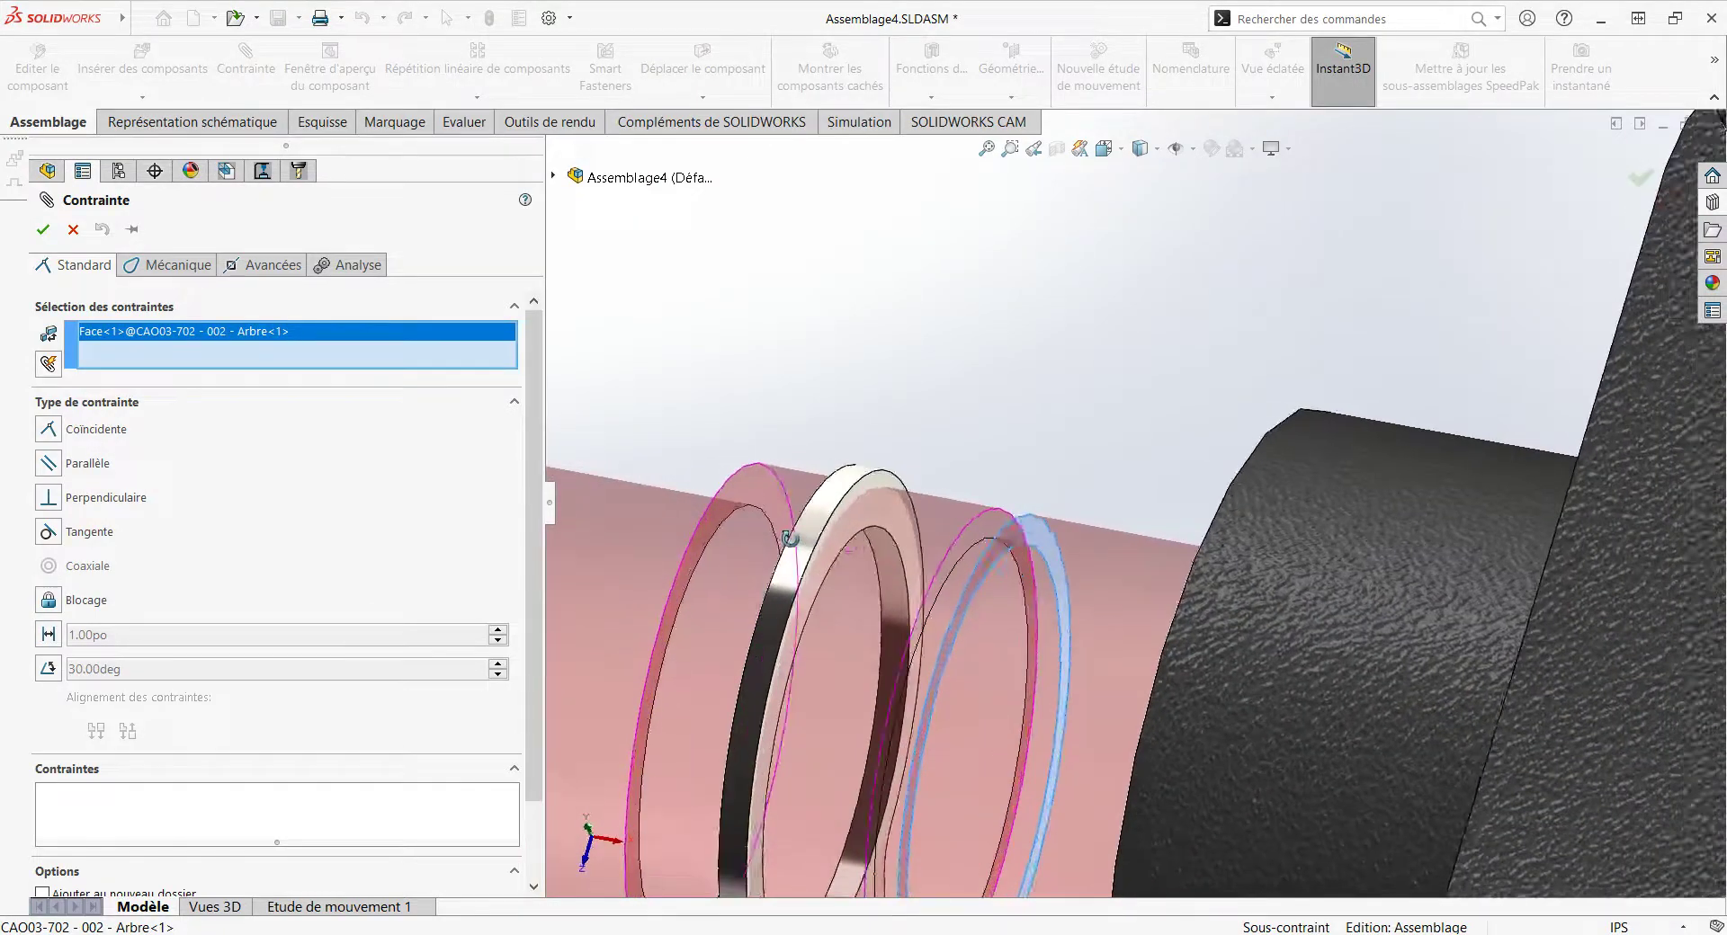
{"action": "left_click", "coordinate": [884, 492]}
{"action": "key", "text": "Return"}
{"action": "key", "text": "Return"}
{"action": "scroll", "coordinate": [1070, 543], "scroll_direction": "up", "scroll_amount": 3}
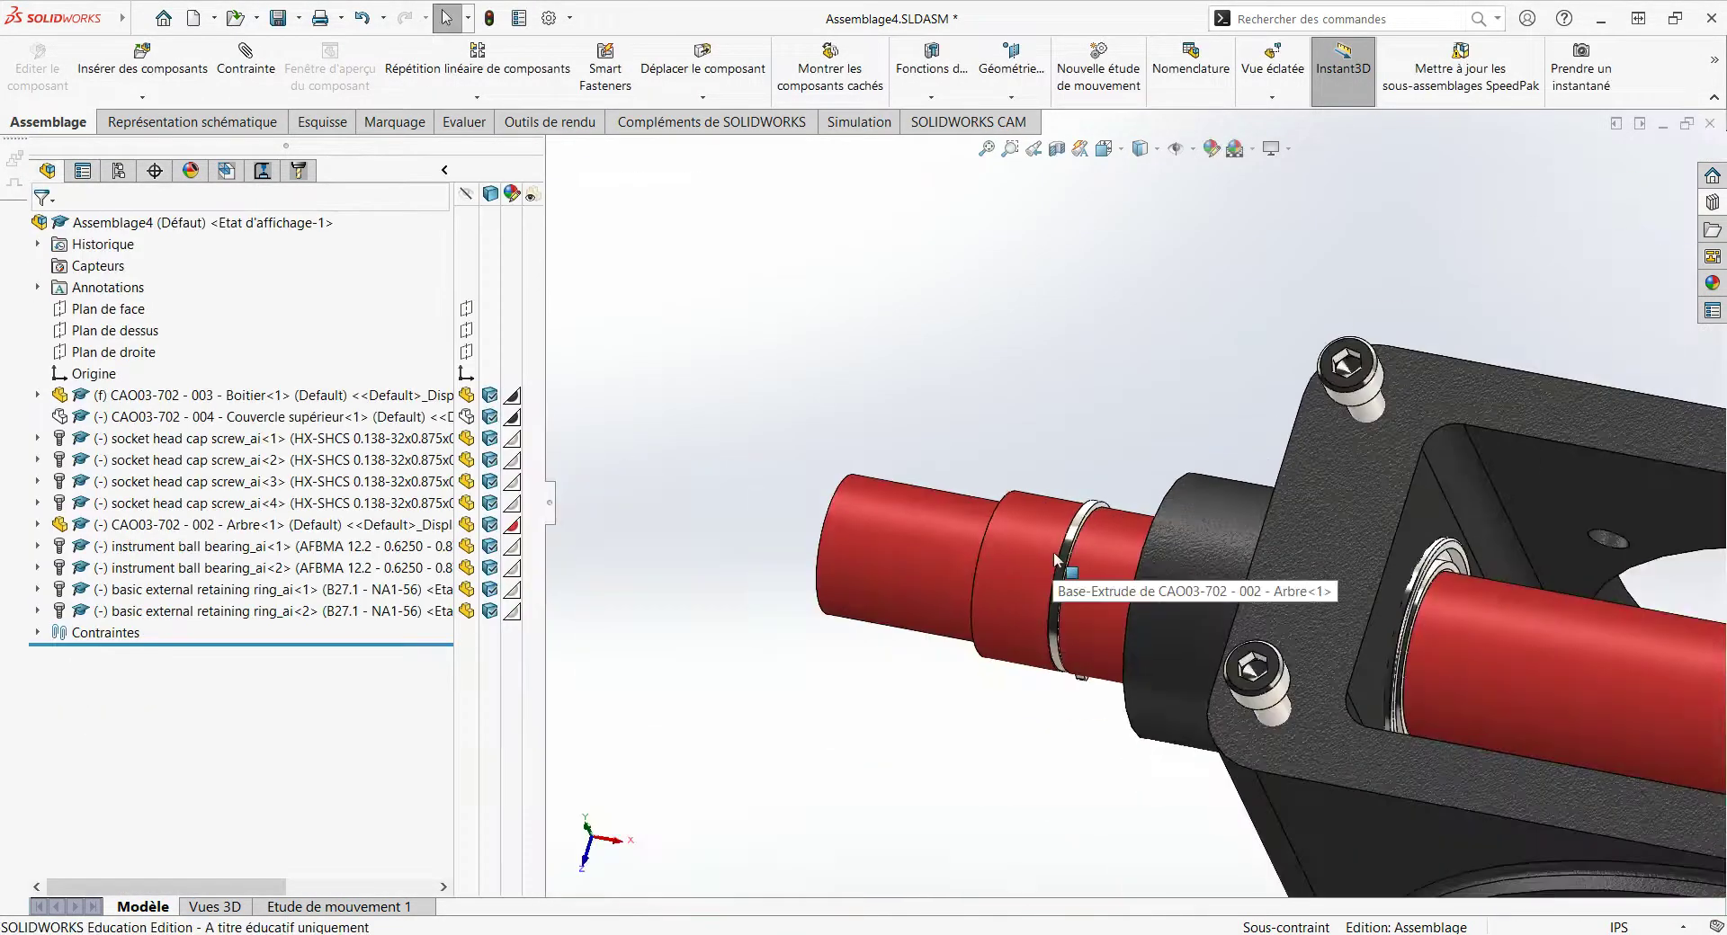
{"action": "scroll", "coordinate": [1055, 552], "scroll_direction": "up", "scroll_amount": 3}
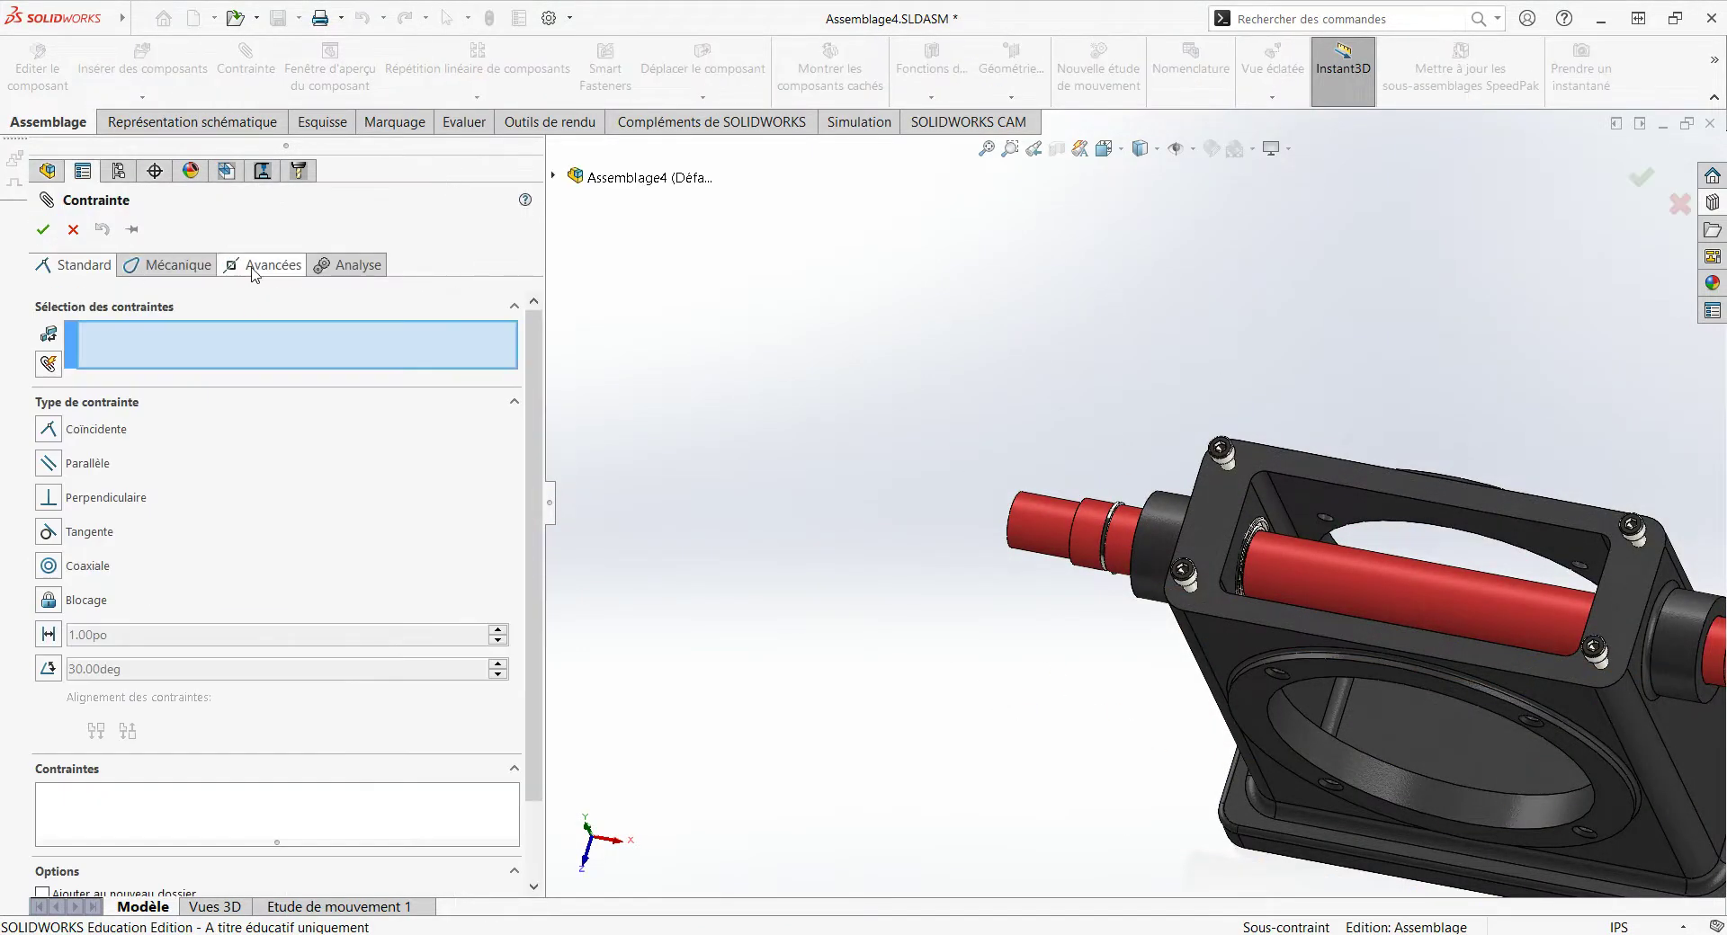
Step: Start an advanced Width mate and select both retaining ring faces
{"action": "left_click", "coordinate": [251, 269]}
{"action": "left_click", "coordinate": [50, 492]}
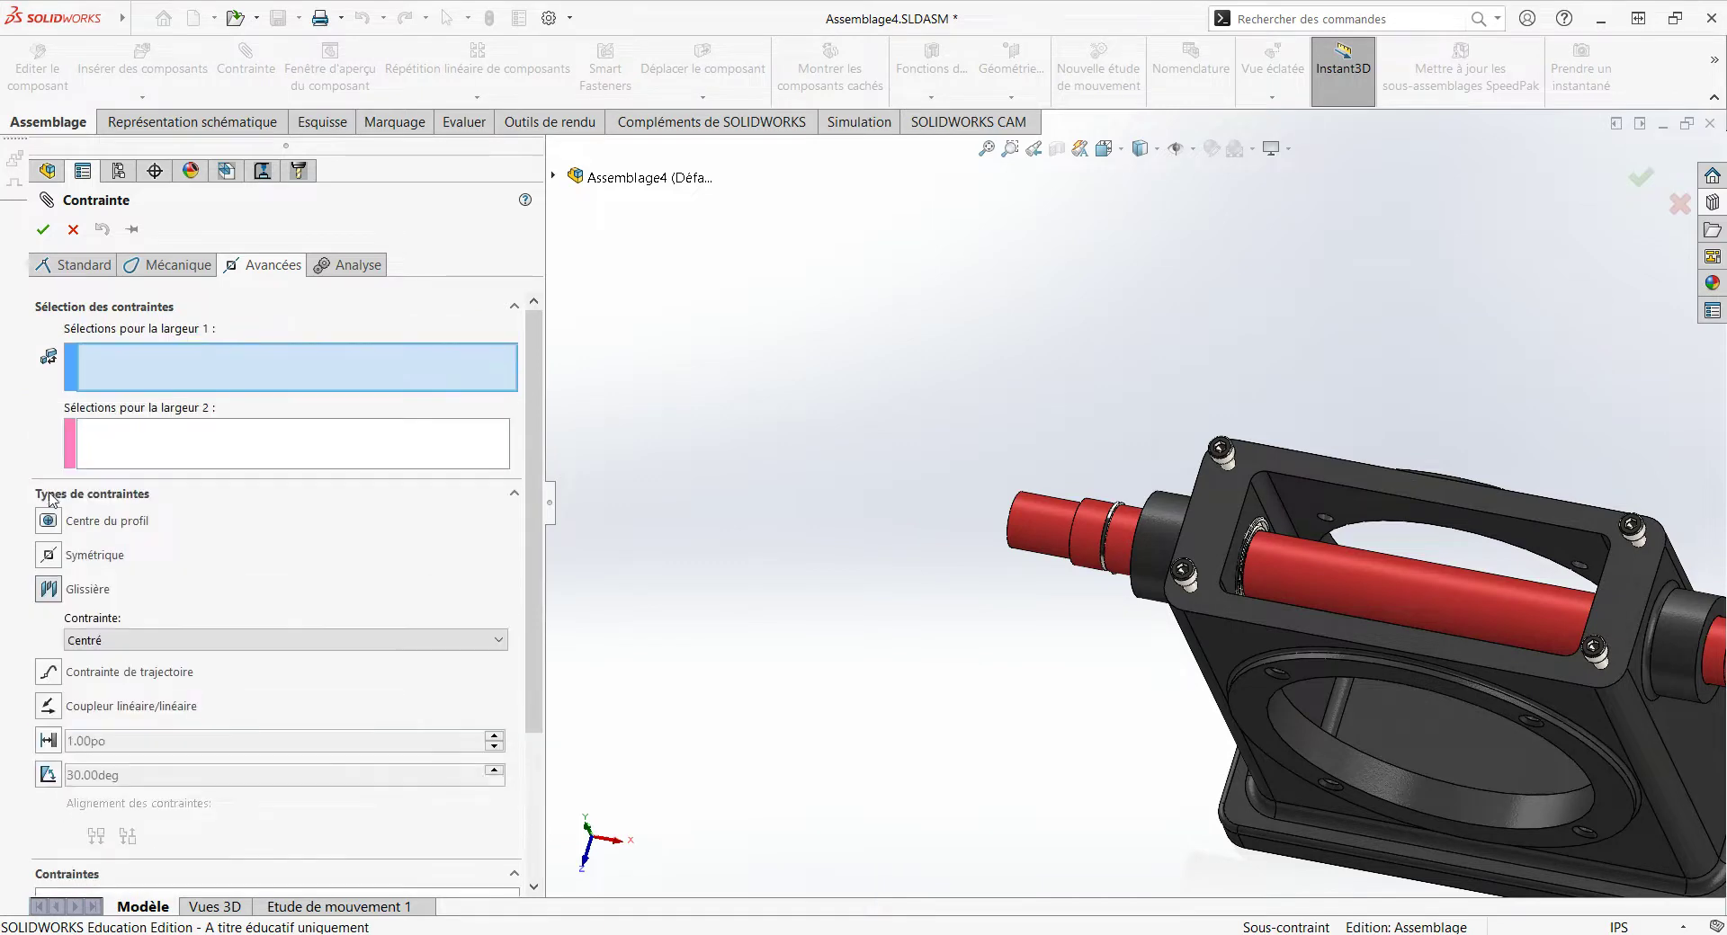
{"action": "scroll", "coordinate": [1033, 526], "scroll_direction": "down", "scroll_amount": 3}
{"action": "scroll", "coordinate": [1141, 530], "scroll_direction": "down", "scroll_amount": 3}
{"action": "scroll", "coordinate": [1148, 417], "scroll_direction": "down", "scroll_amount": 2}
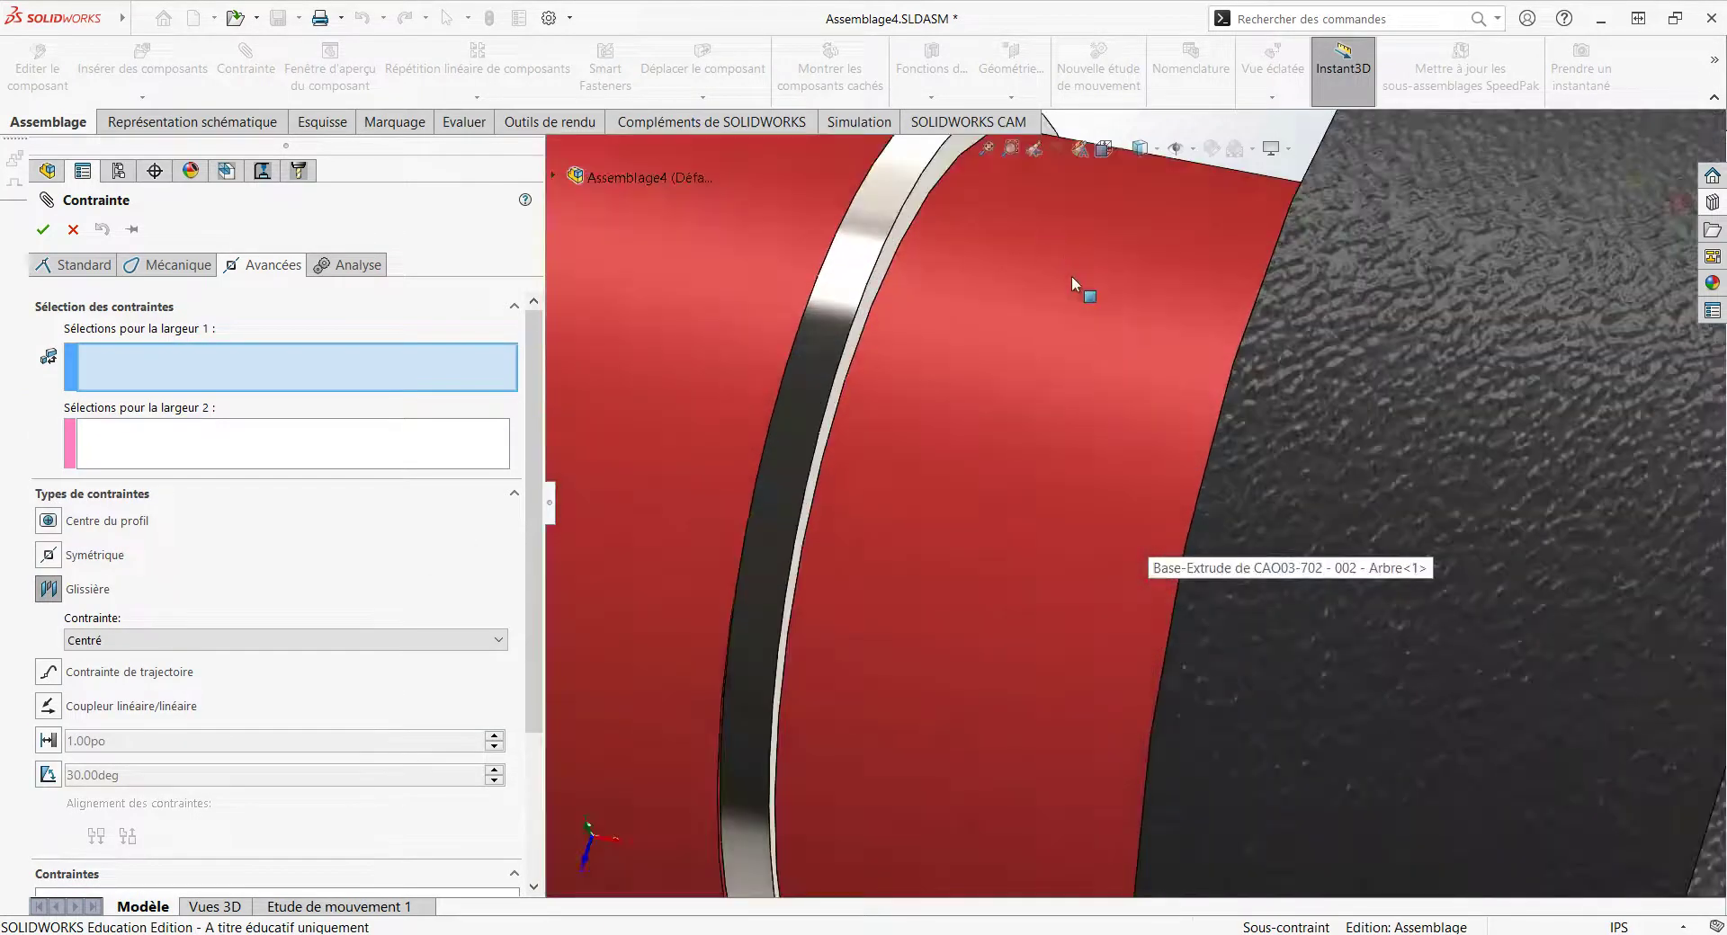
{"action": "left_click", "coordinate": [1074, 252]}
{"action": "scroll", "coordinate": [1282, 452], "scroll_direction": "up", "scroll_amount": 5}
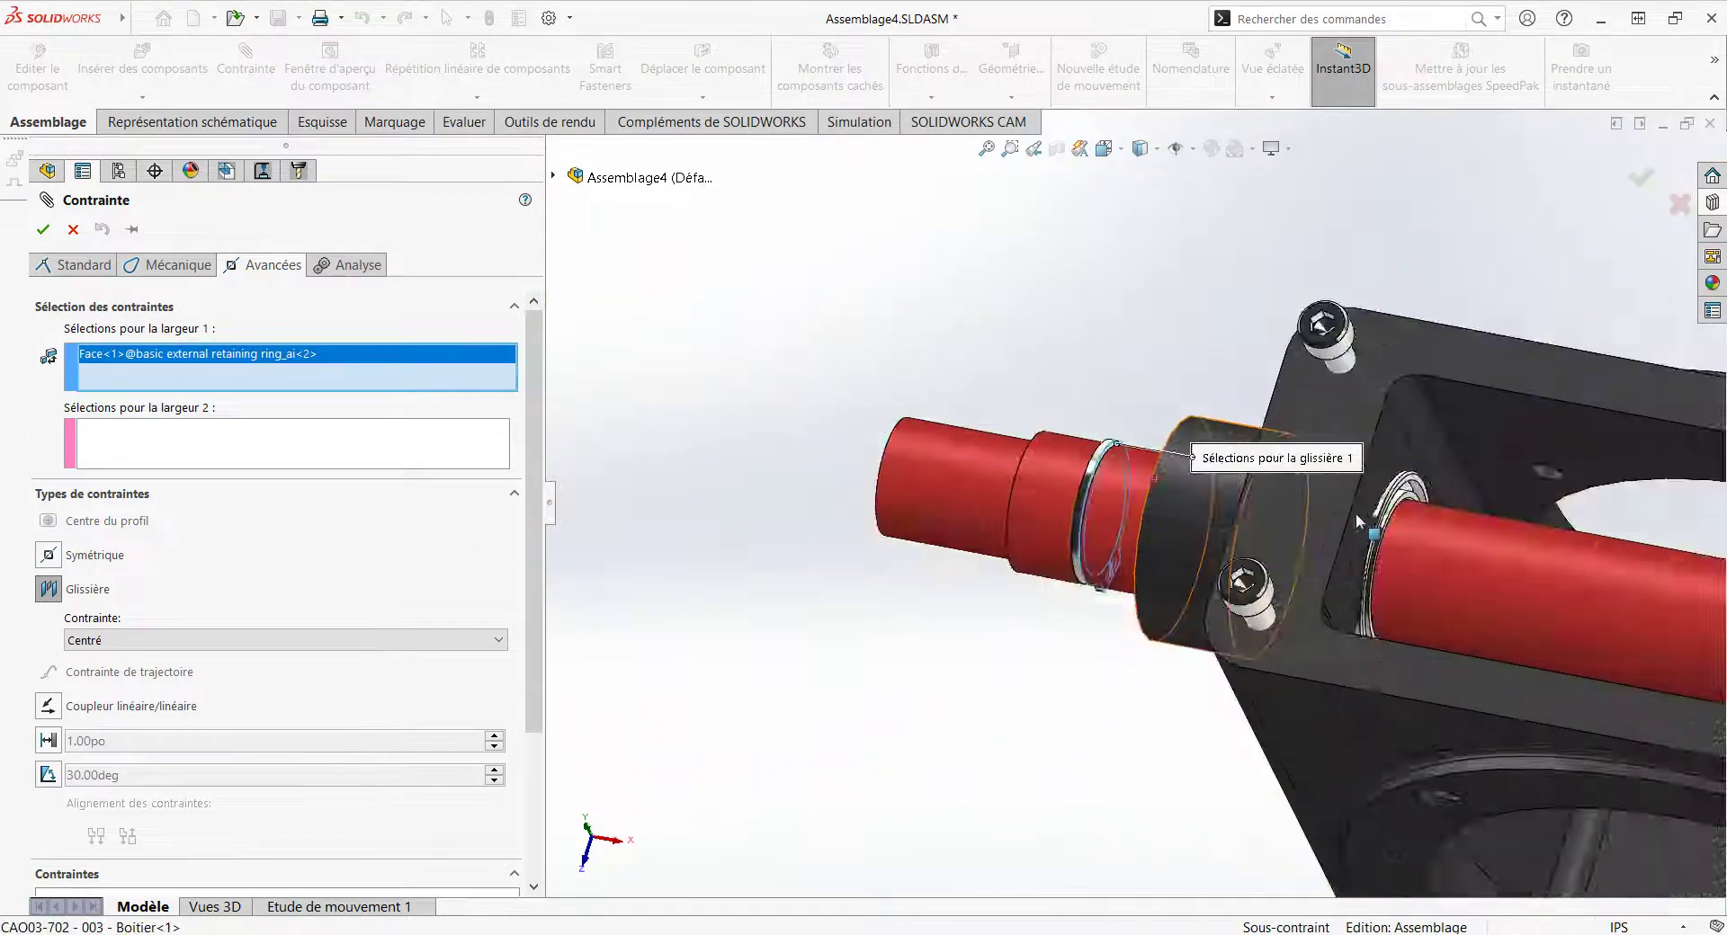
{"action": "scroll", "coordinate": [1356, 513], "scroll_direction": "up", "scroll_amount": 3}
{"action": "middle_click_drag", "start_coordinate": [1517, 570], "coordinate": [1680, 609]}
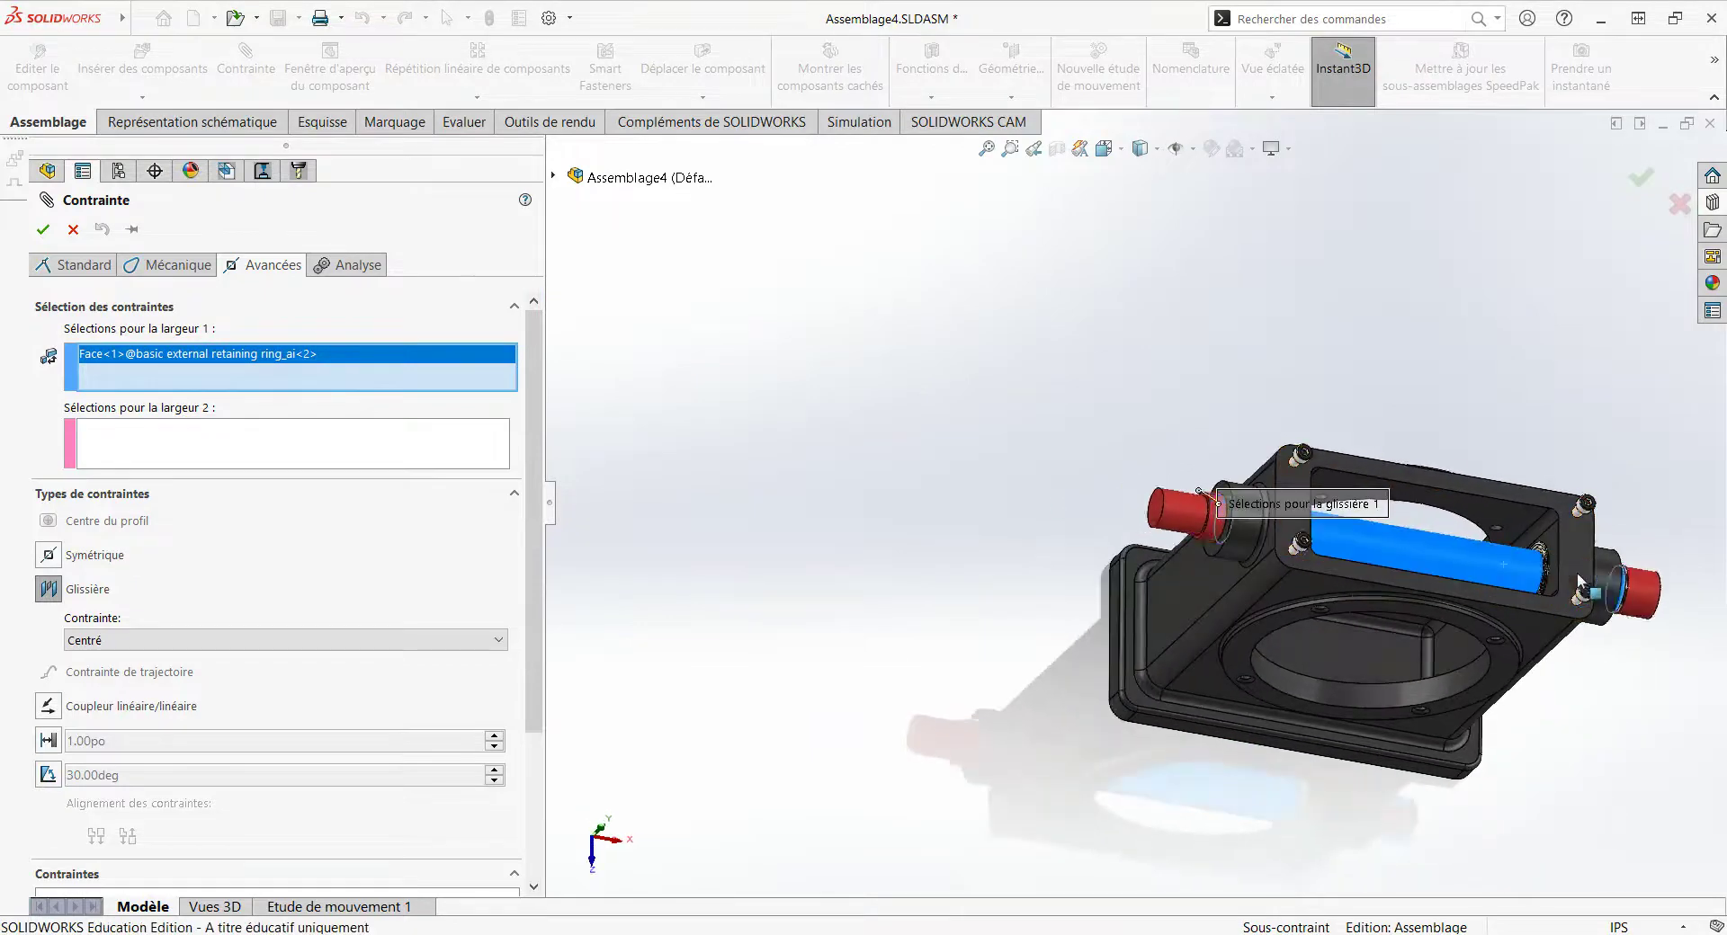
{"action": "scroll", "coordinate": [1349, 567], "scroll_direction": "down", "scroll_amount": 3}
{"action": "scroll", "coordinate": [1106, 486], "scroll_direction": "down", "scroll_amount": 3}
{"action": "scroll", "coordinate": [1232, 432], "scroll_direction": "down", "scroll_amount": 2}
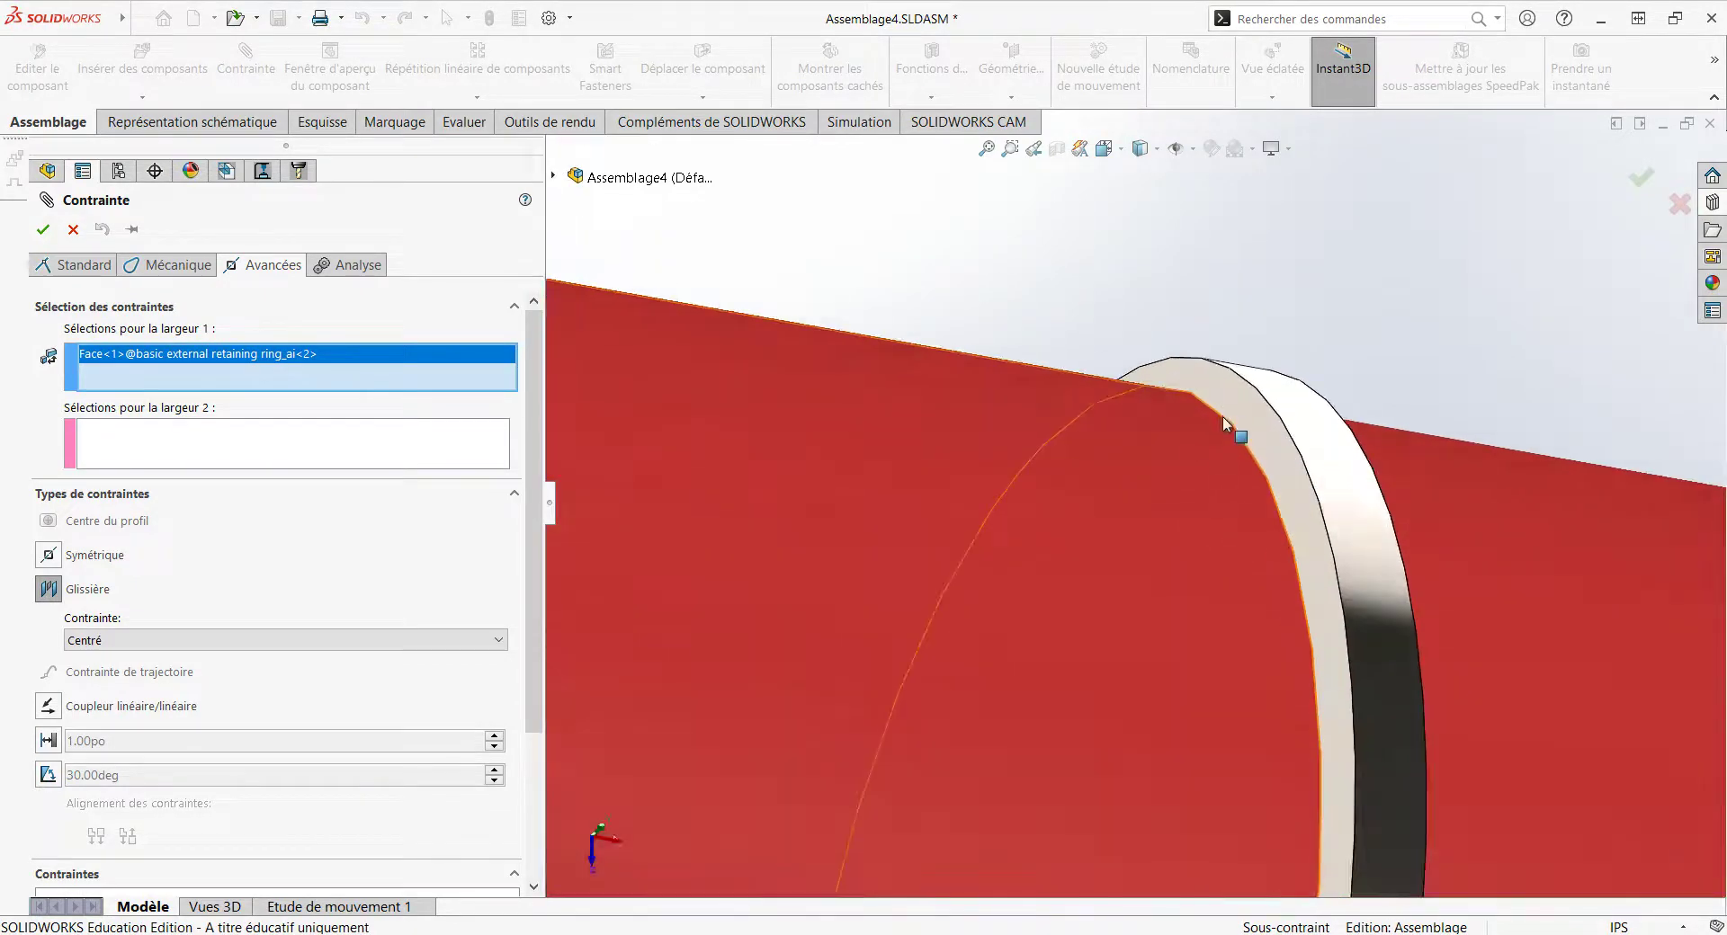
{"action": "left_click", "coordinate": [1219, 396]}
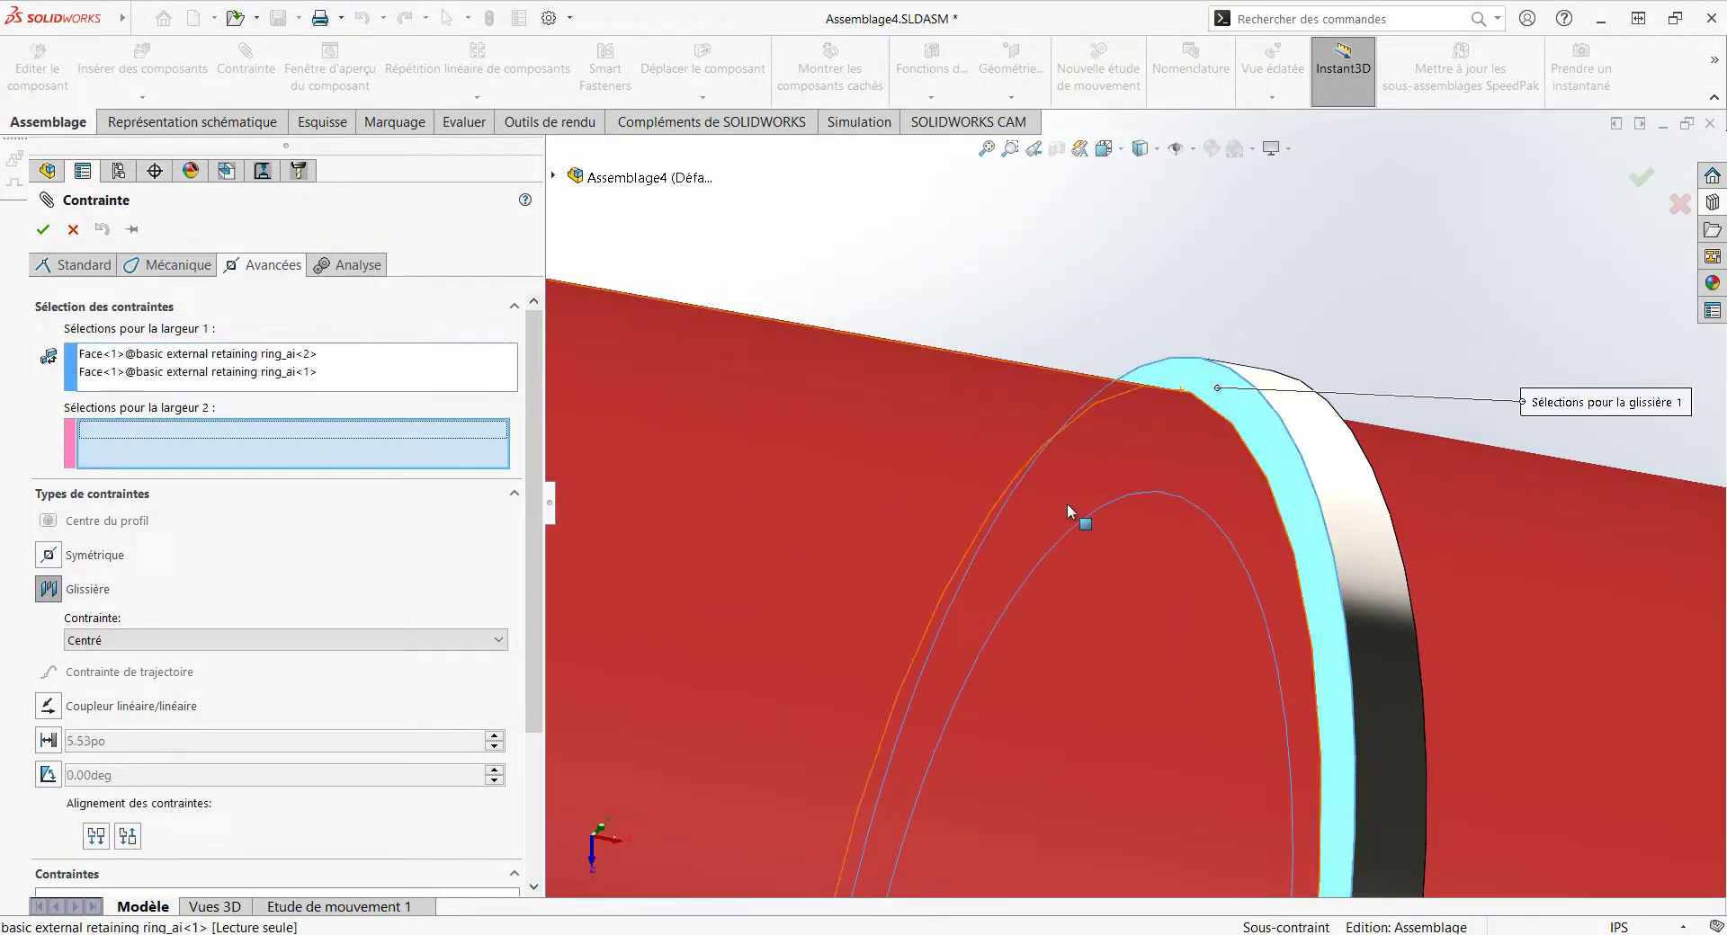
{"action": "scroll", "coordinate": [989, 507], "scroll_direction": "up", "scroll_amount": 3}
{"action": "scroll", "coordinate": [809, 490], "scroll_direction": "up", "scroll_amount": 2}
Step: Use the two opposite housing boss faces as width references and accept the mate
{"action": "left_click", "coordinate": [725, 338]}
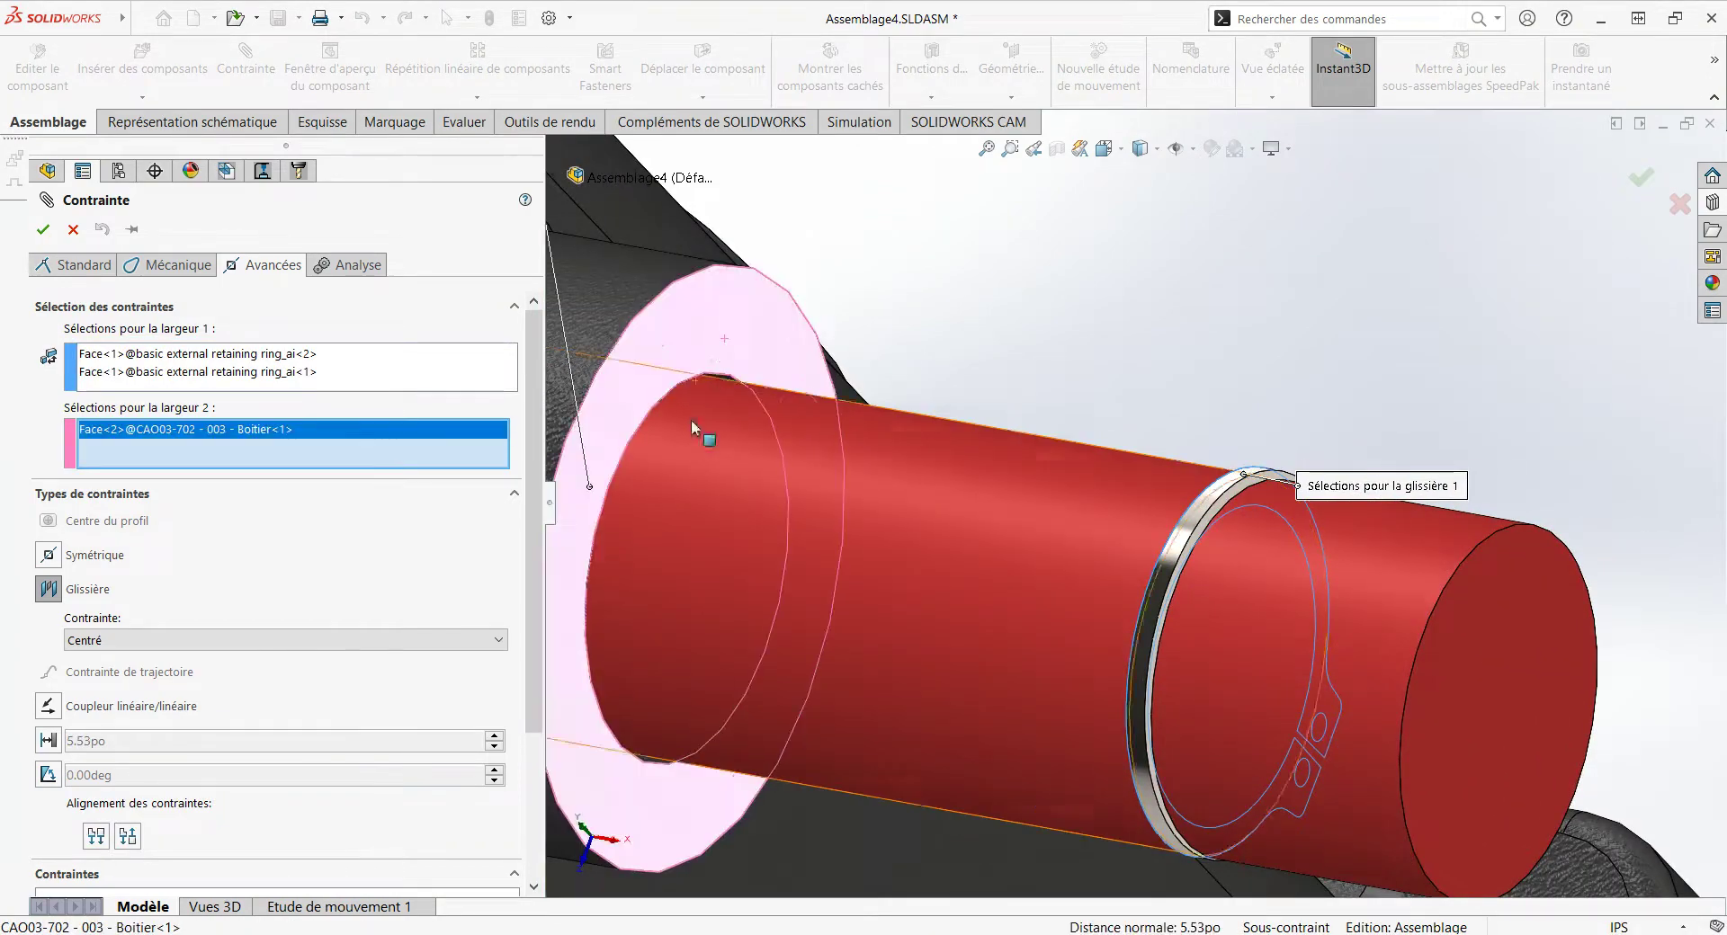
{"action": "scroll", "coordinate": [688, 450], "scroll_direction": "up", "scroll_amount": 3}
{"action": "scroll", "coordinate": [720, 504], "scroll_direction": "up", "scroll_amount": 2}
{"action": "scroll", "coordinate": [968, 499], "scroll_direction": "down", "scroll_amount": 2}
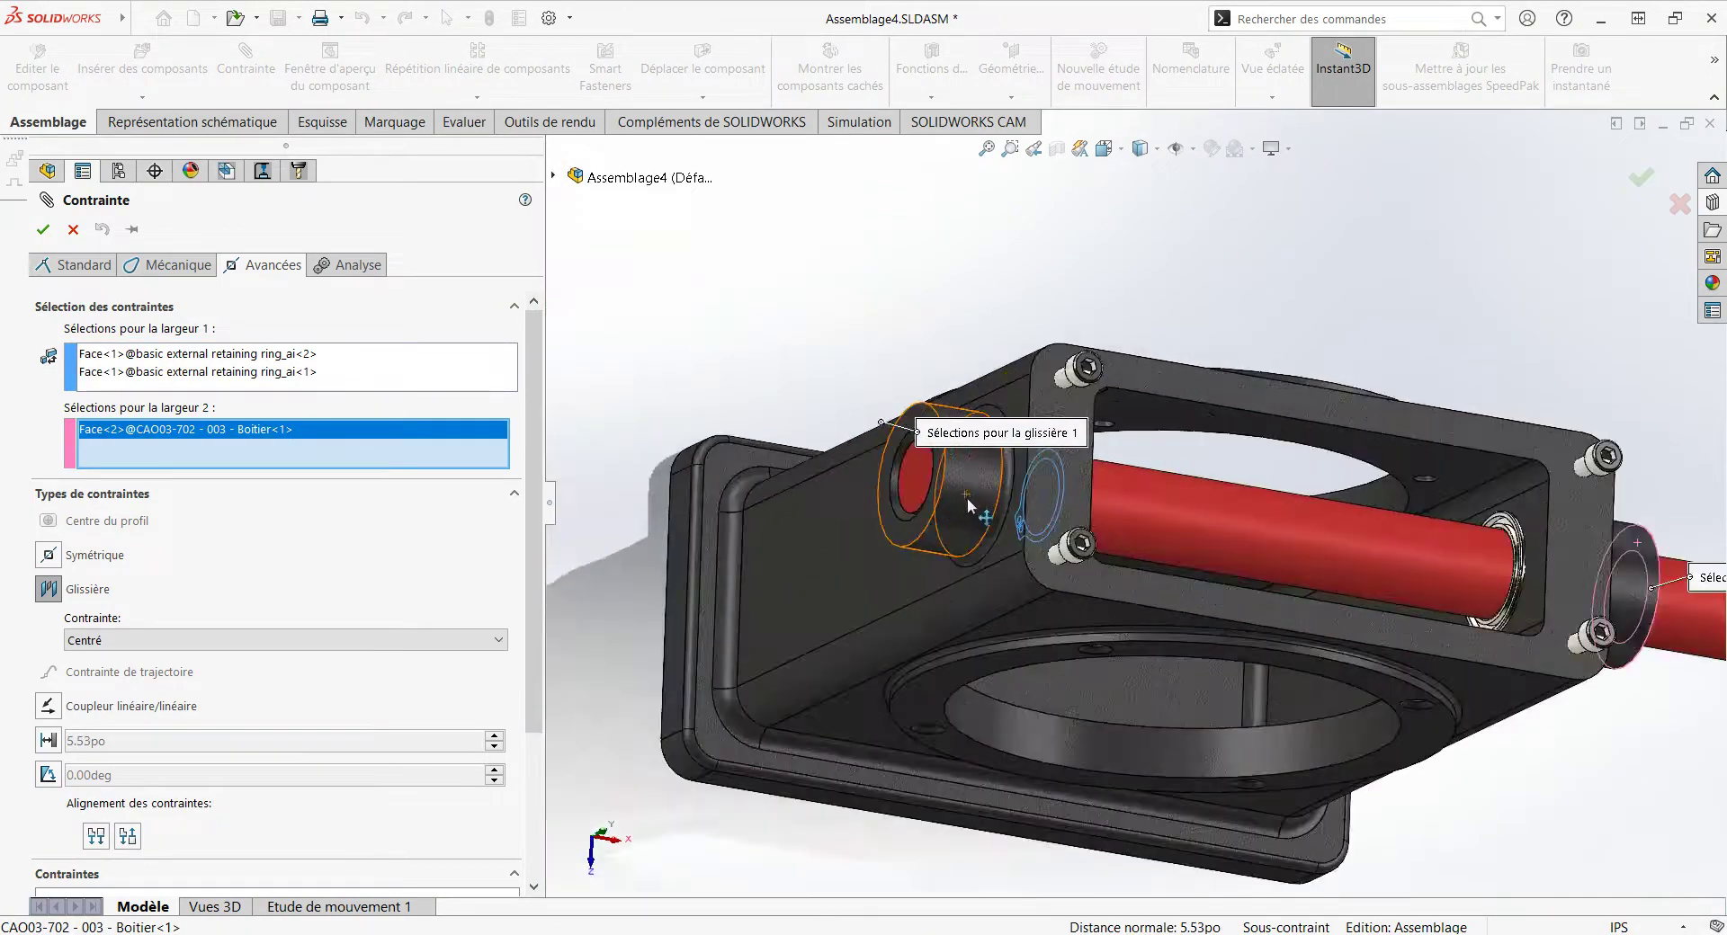
{"action": "scroll", "coordinate": [968, 498], "scroll_direction": "down", "scroll_amount": 3}
{"action": "left_click", "coordinate": [932, 320]}
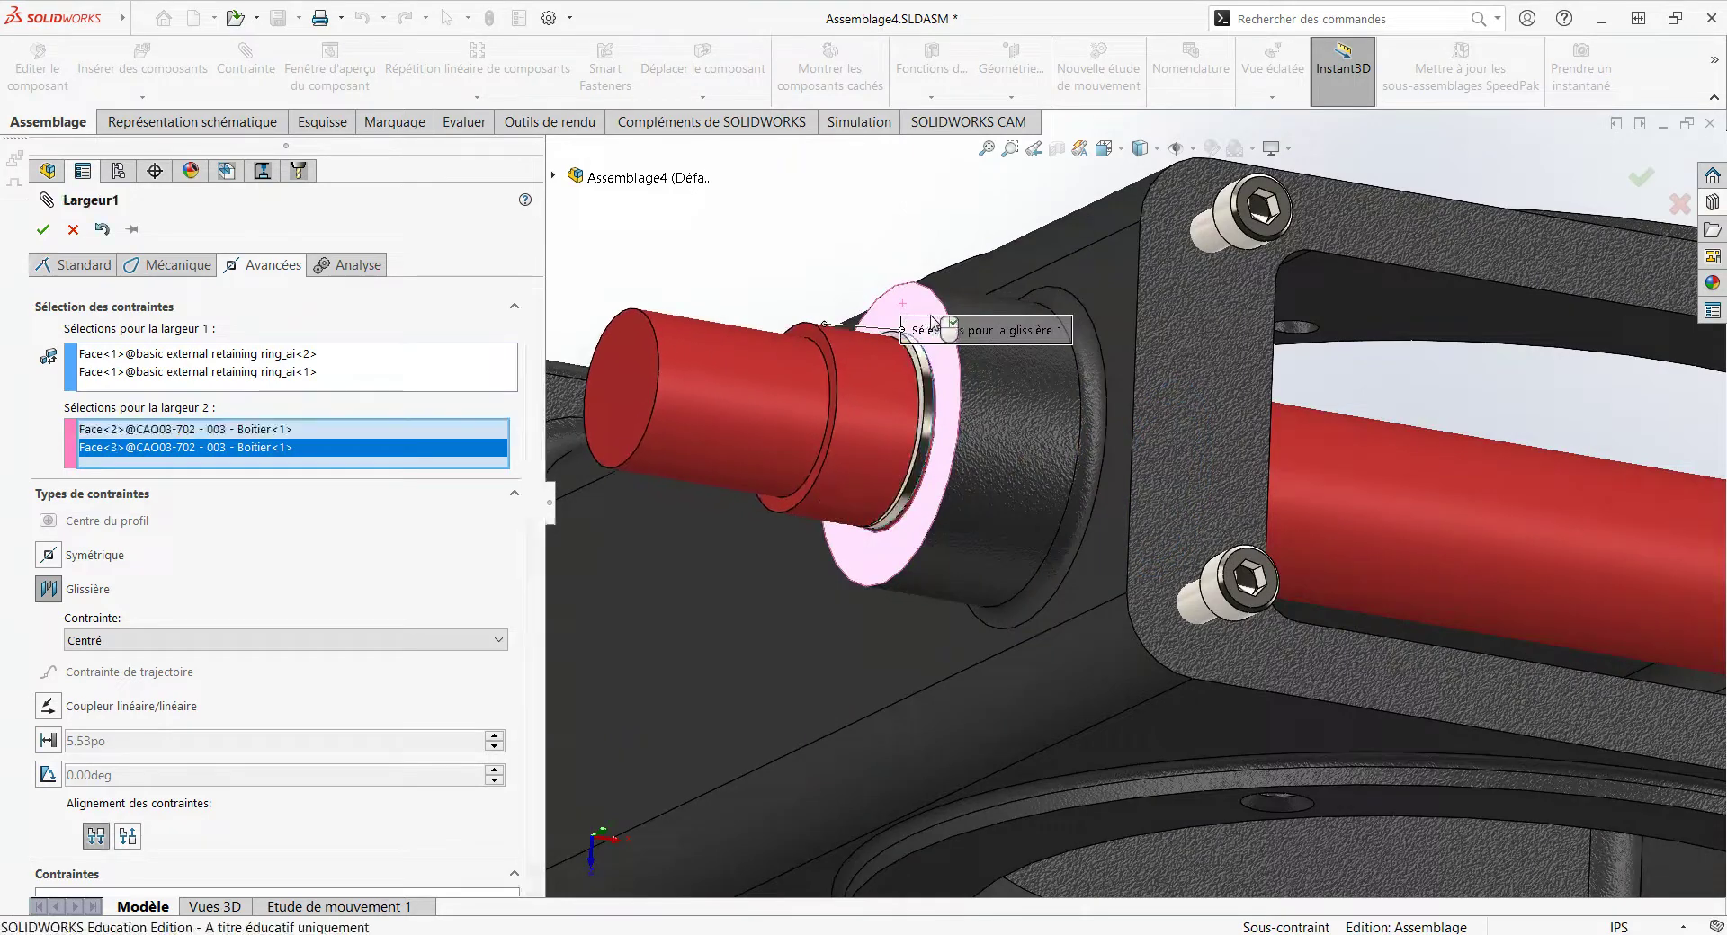
{"action": "left_click", "coordinate": [42, 229]}
{"action": "key", "text": "Return"}
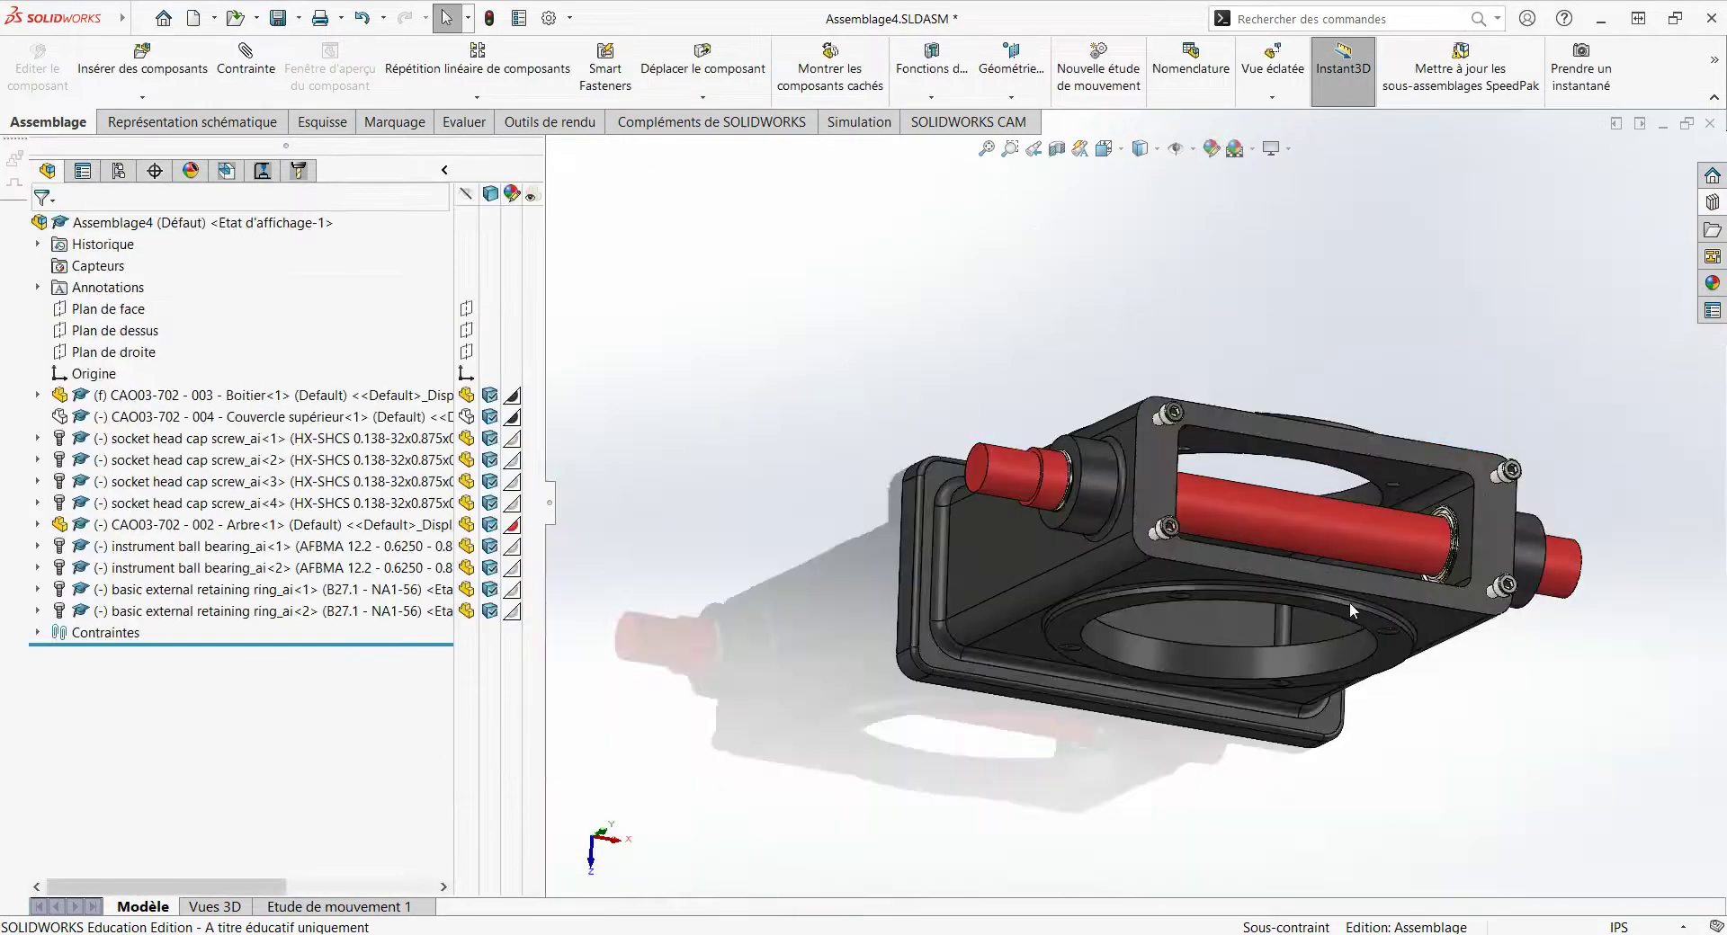
Step: Drag the shaft to test whether it can still slide
{"action": "middle_click_drag", "start_coordinate": [1349, 602], "coordinate": [1268, 559]}
{"action": "left_click", "coordinate": [1267, 560]}
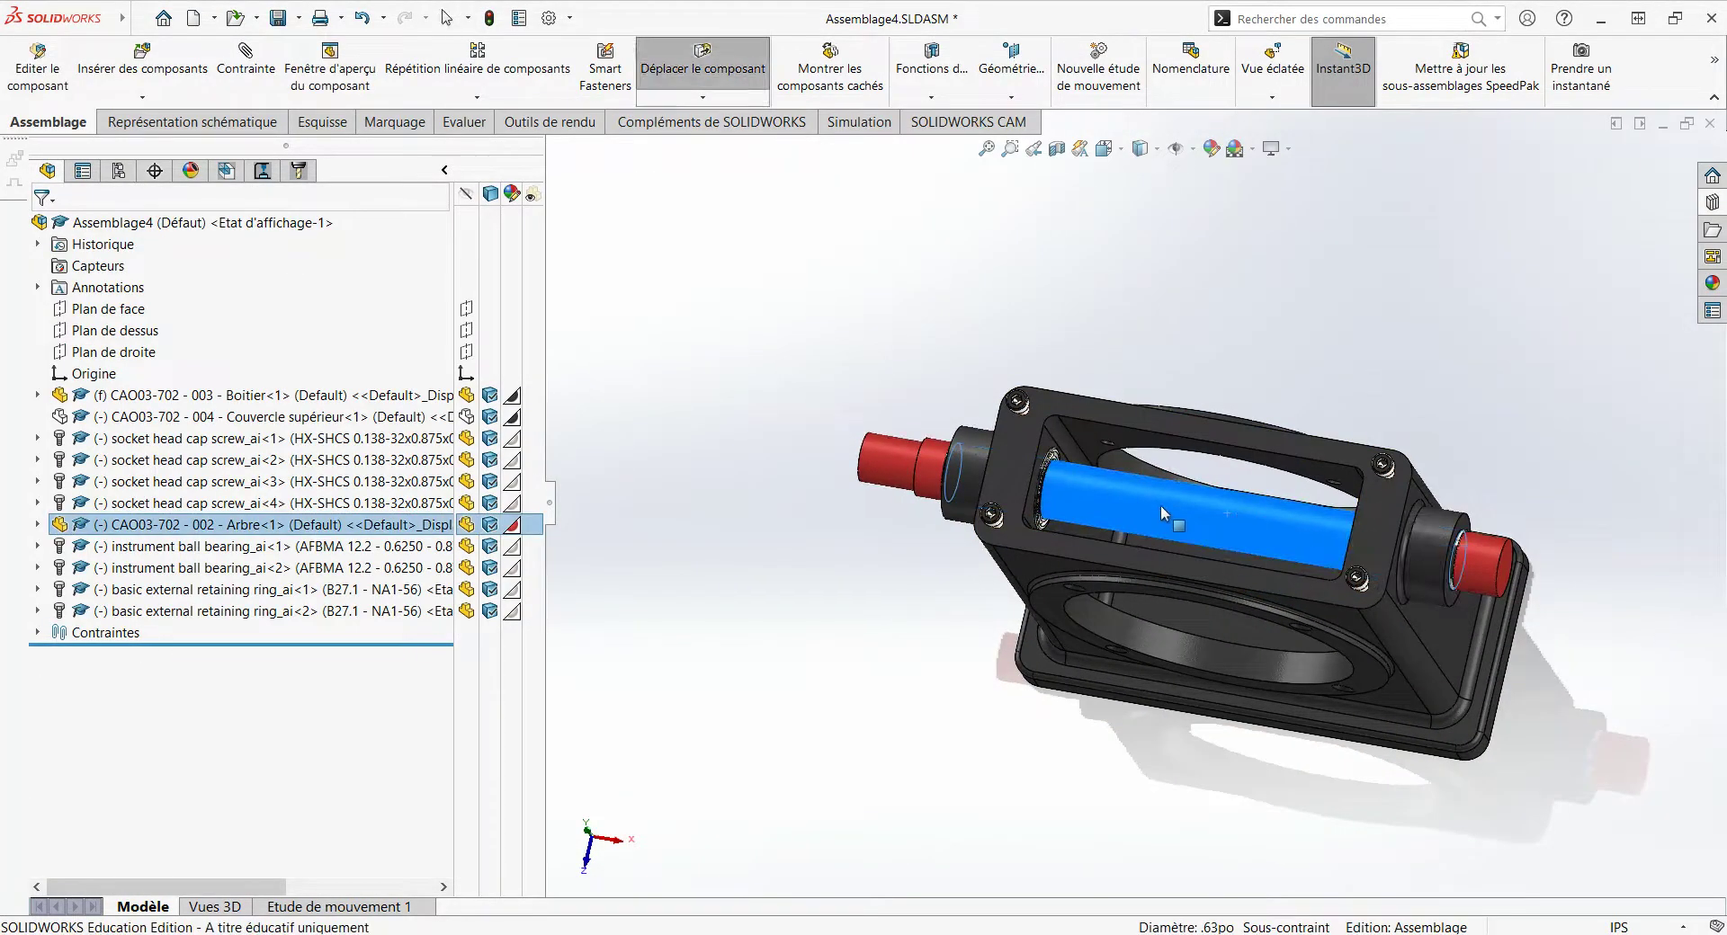
{"action": "mouse_move", "coordinate": [886, 456]}
{"action": "left_mouse_down"}
{"action": "mouse_move", "coordinate": [854, 464]}
{"action": "mouse_move", "coordinate": [817, 597]}
{"action": "left_mouse_up"}
{"action": "left_click", "coordinate": [882, 642]}
Step: Switch to the isometric view, show the housing's top lid, and open the Design Library
{"action": "middle_click_drag", "start_coordinate": [1087, 699], "coordinate": [1067, 517]}
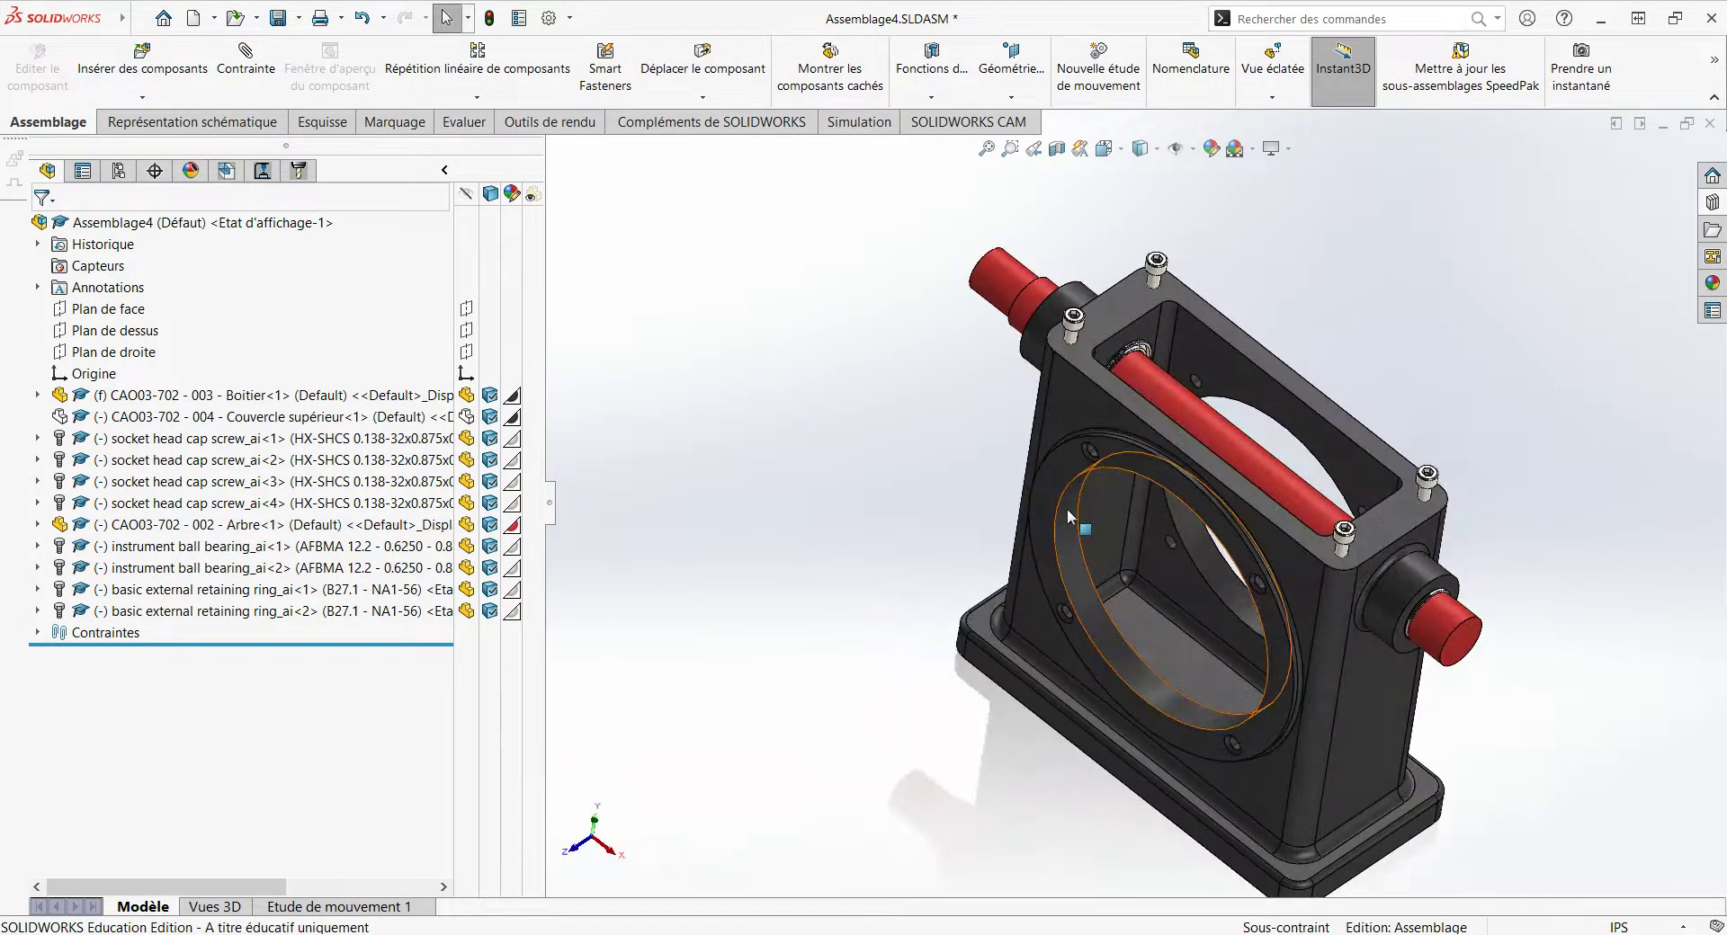
{"action": "key", "text": "ctrl+7"}
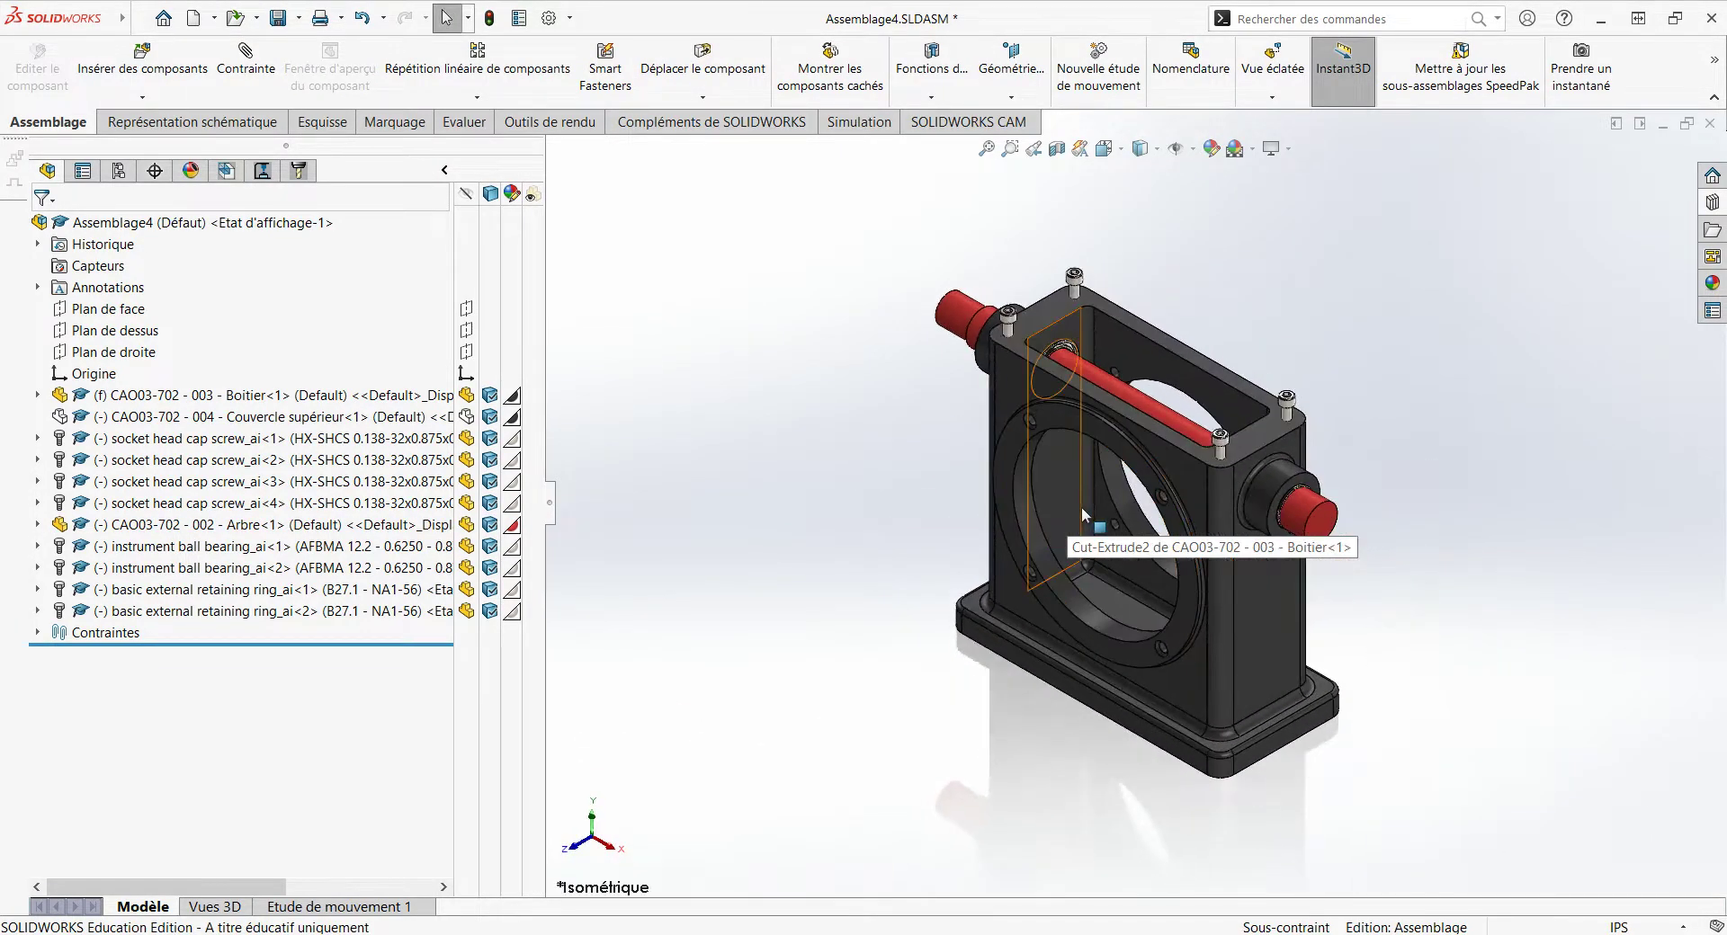
{"action": "left_click", "coordinate": [505, 421]}
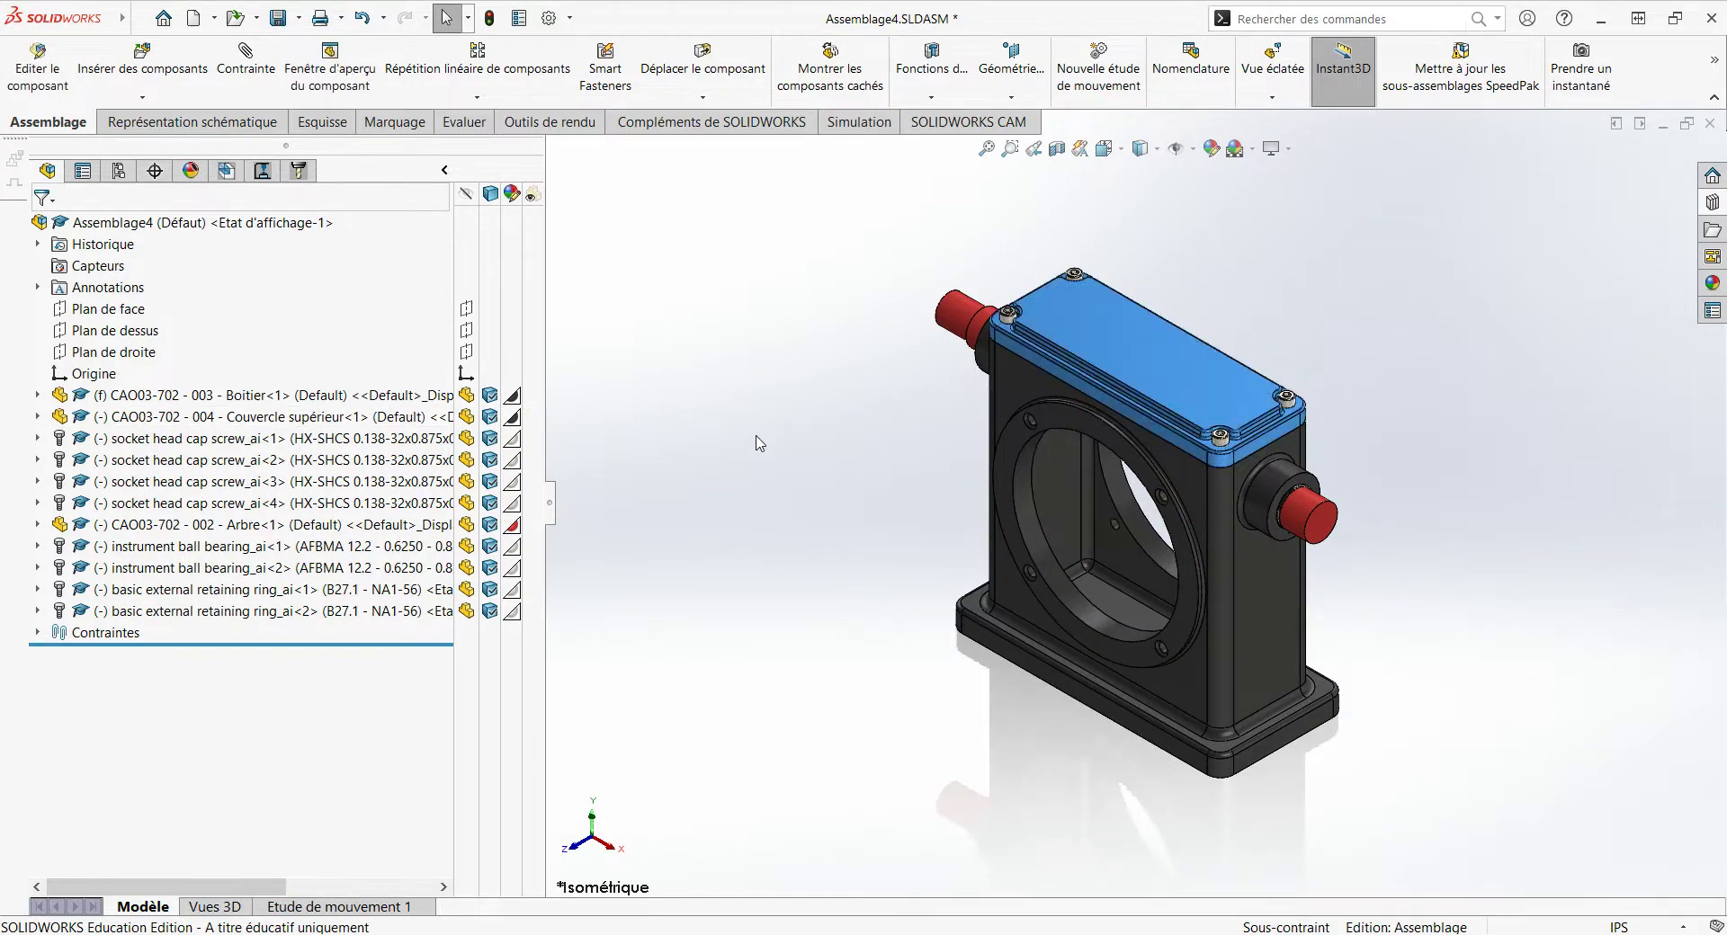
{"action": "left_click", "coordinate": [1713, 206]}
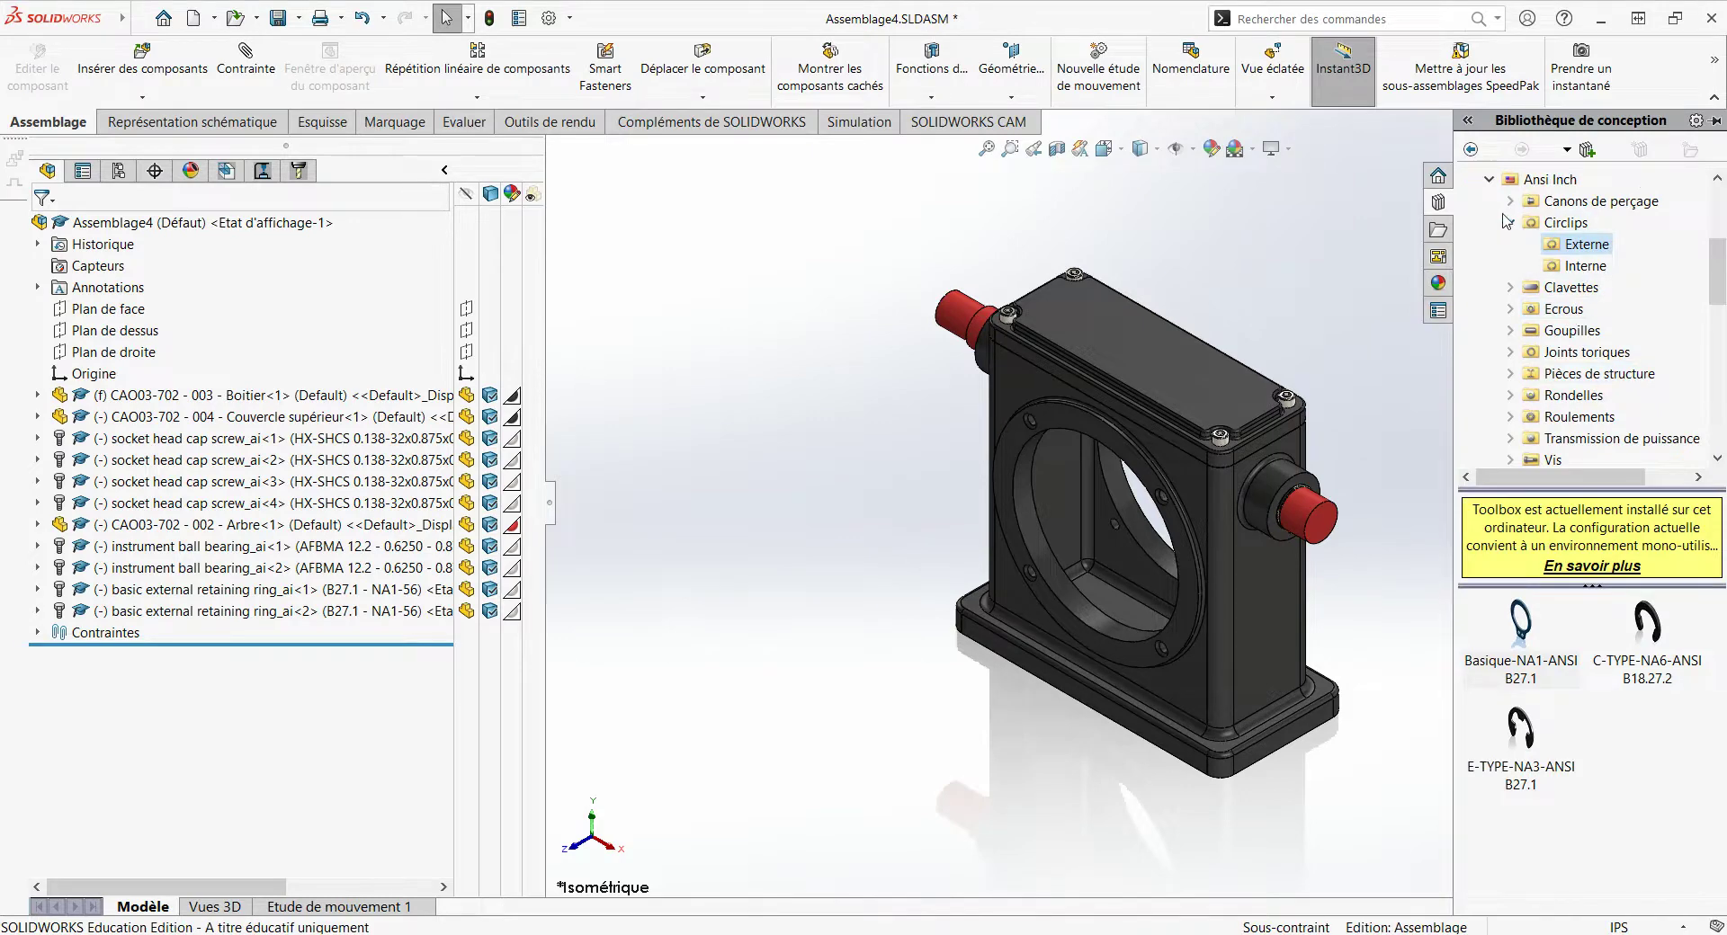
Step: Insert two Plaque de fermeture plates (Default configuration) from CAO3-702 Boite d'engrenage
{"action": "scroll", "coordinate": [1508, 225], "scroll_direction": "up", "scroll_amount": 4}
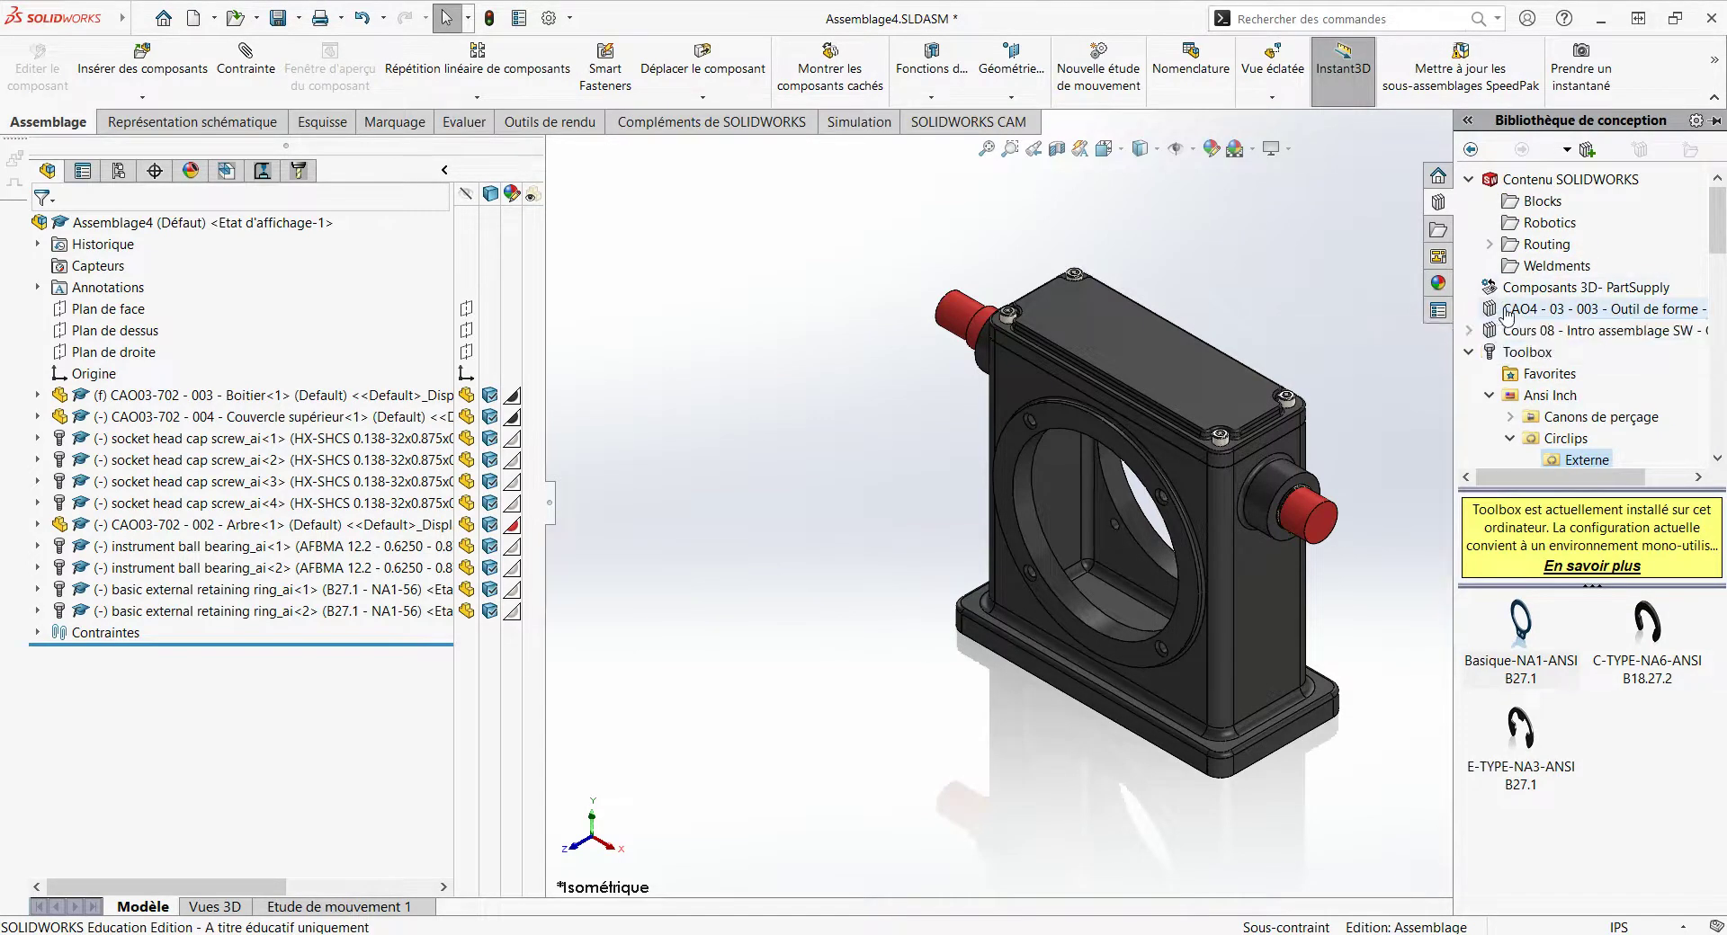
{"action": "left_click", "coordinate": [1507, 310]}
{"action": "left_click", "coordinate": [1468, 332]}
{"action": "left_click", "coordinate": [1561, 360]}
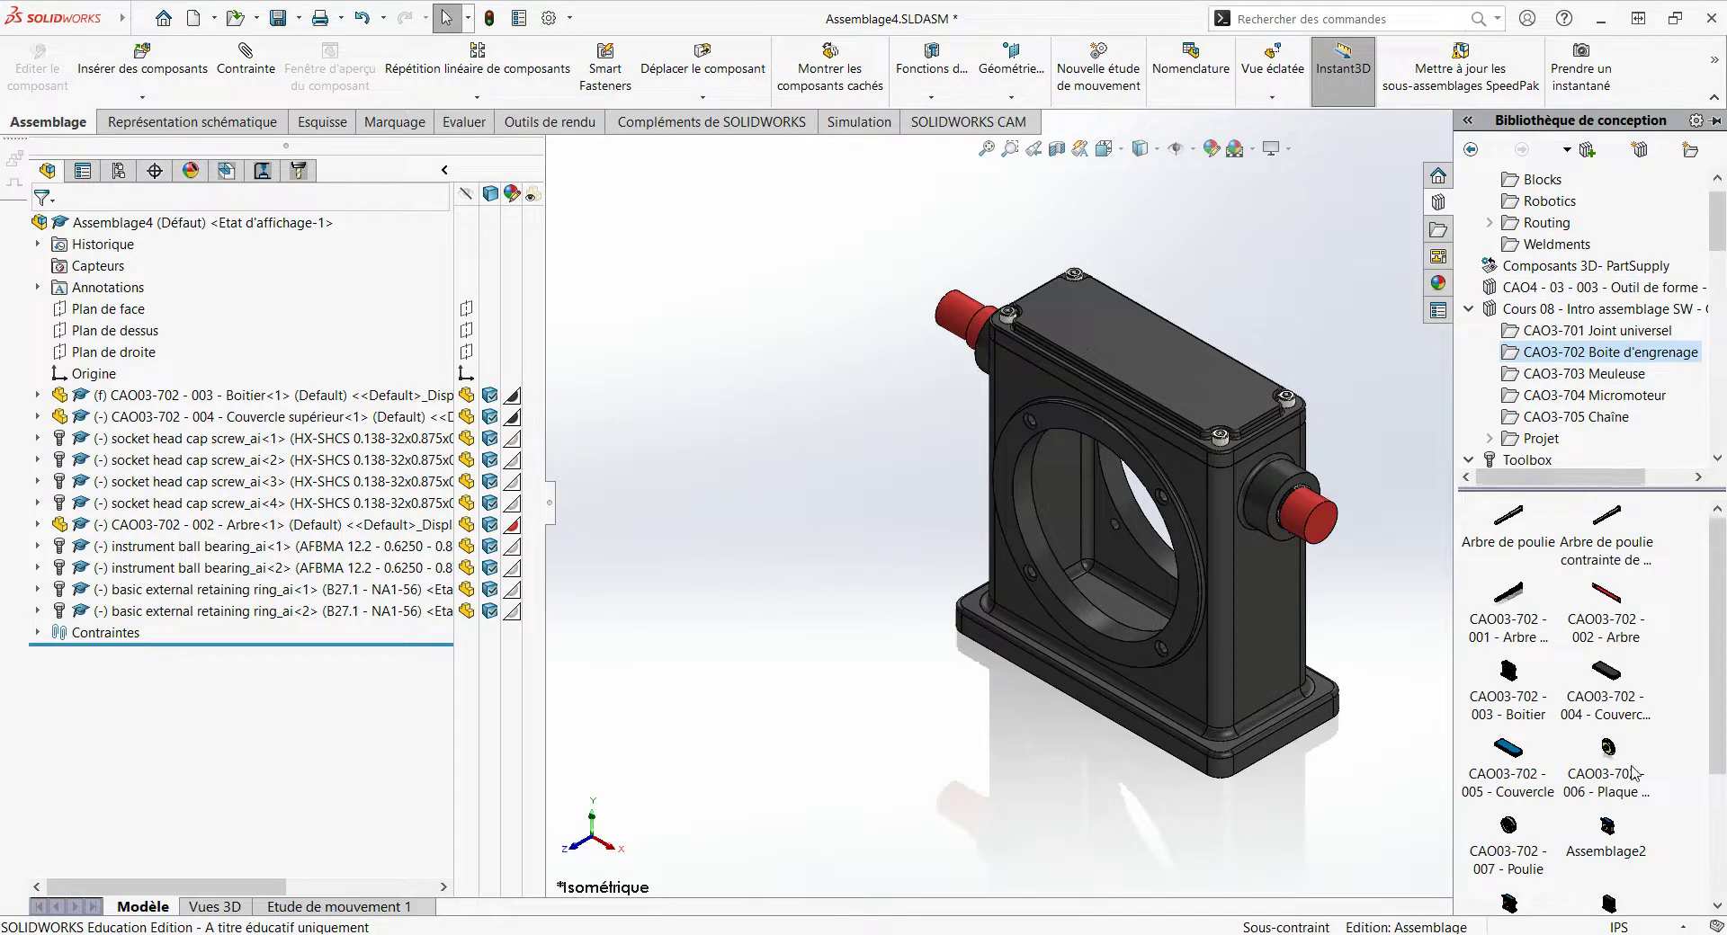
{"action": "scroll", "coordinate": [1709, 720], "scroll_direction": "down", "scroll_amount": 2}
{"action": "left_click_drag", "start_coordinate": [1605, 638], "coordinate": [845, 636]}
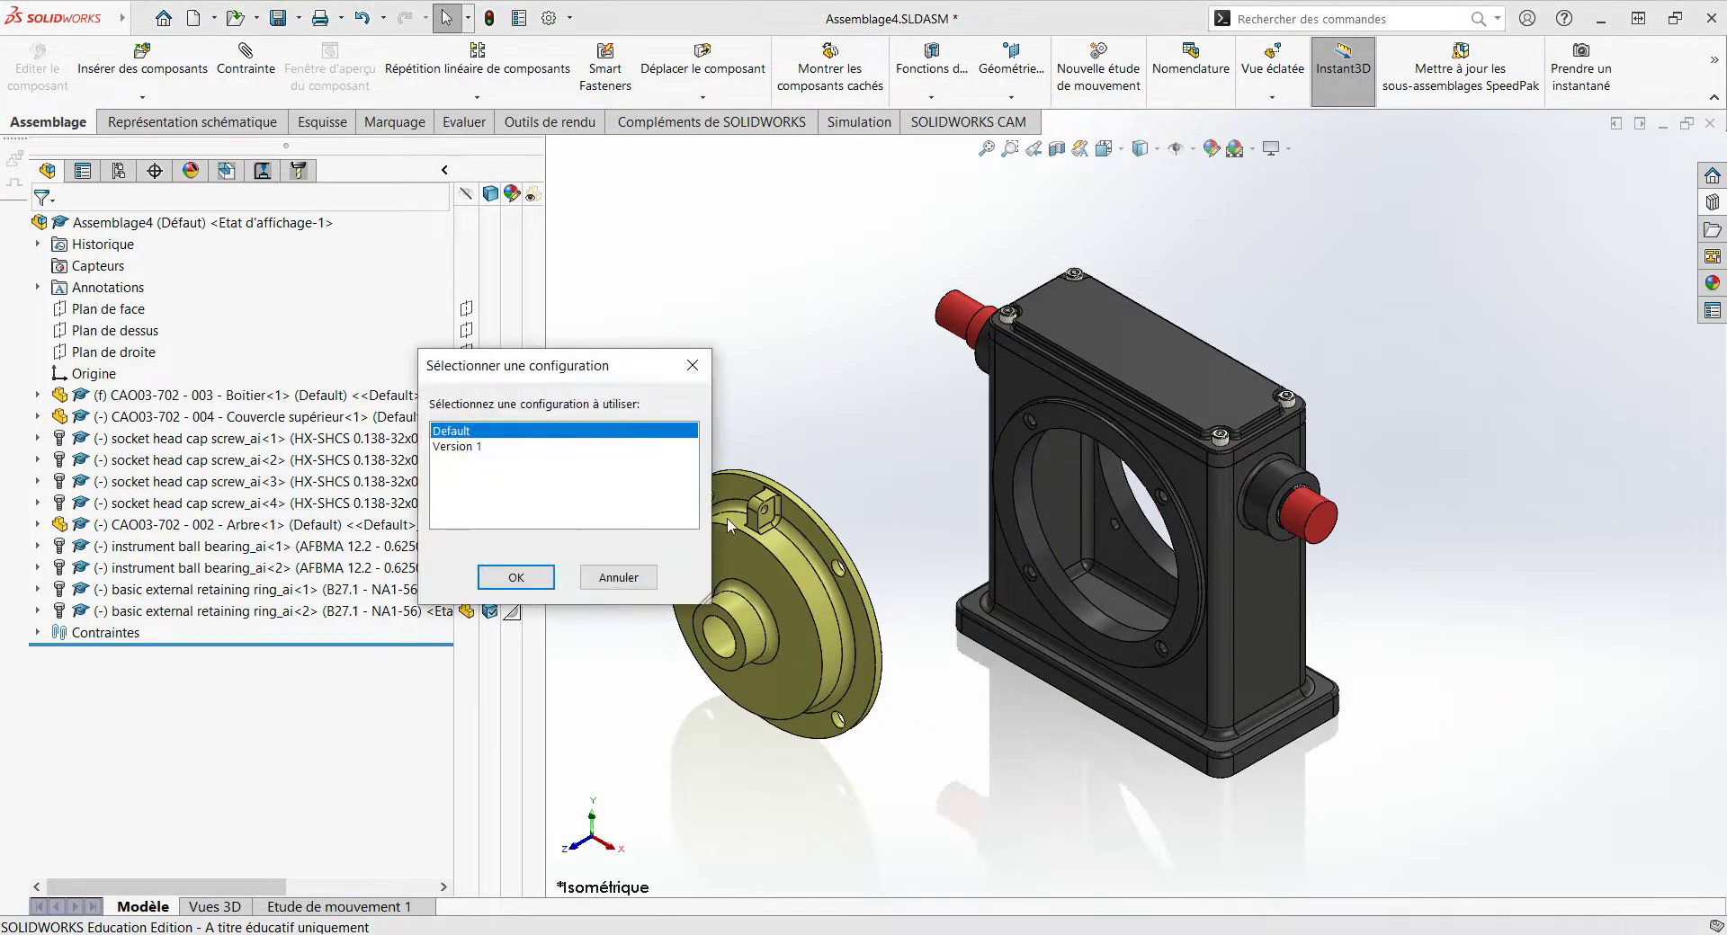
{"action": "left_click", "coordinate": [515, 577]}
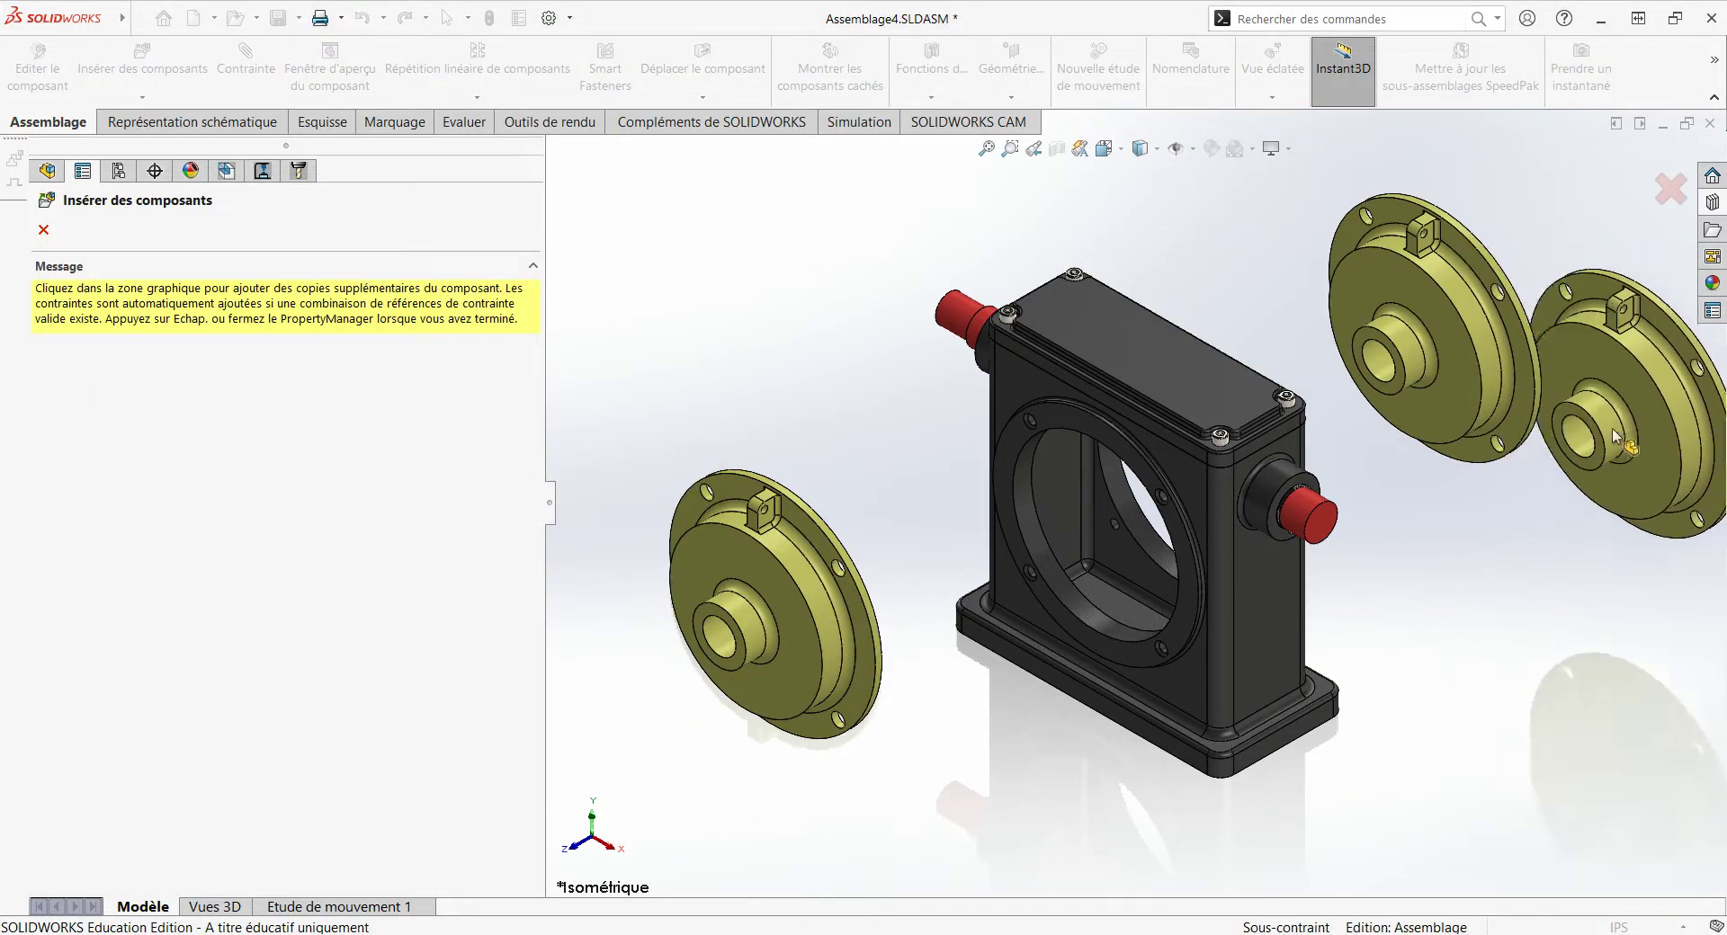
{"action": "left_click", "coordinate": [1718, 204]}
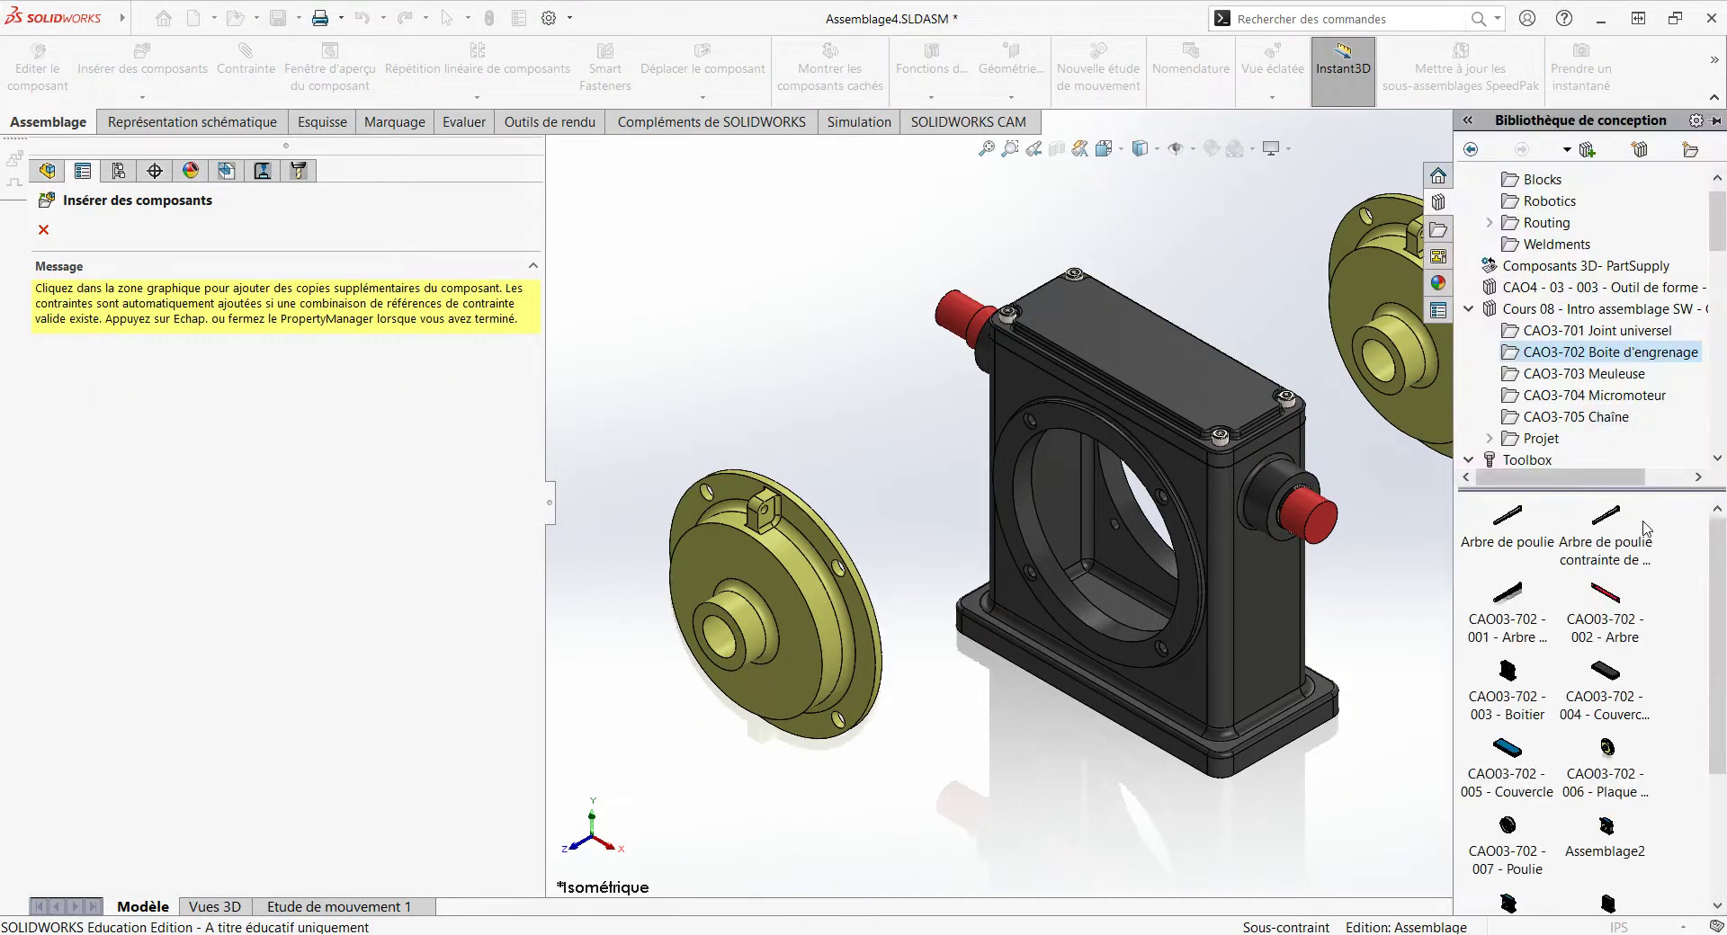
{"action": "key", "text": "Escape"}
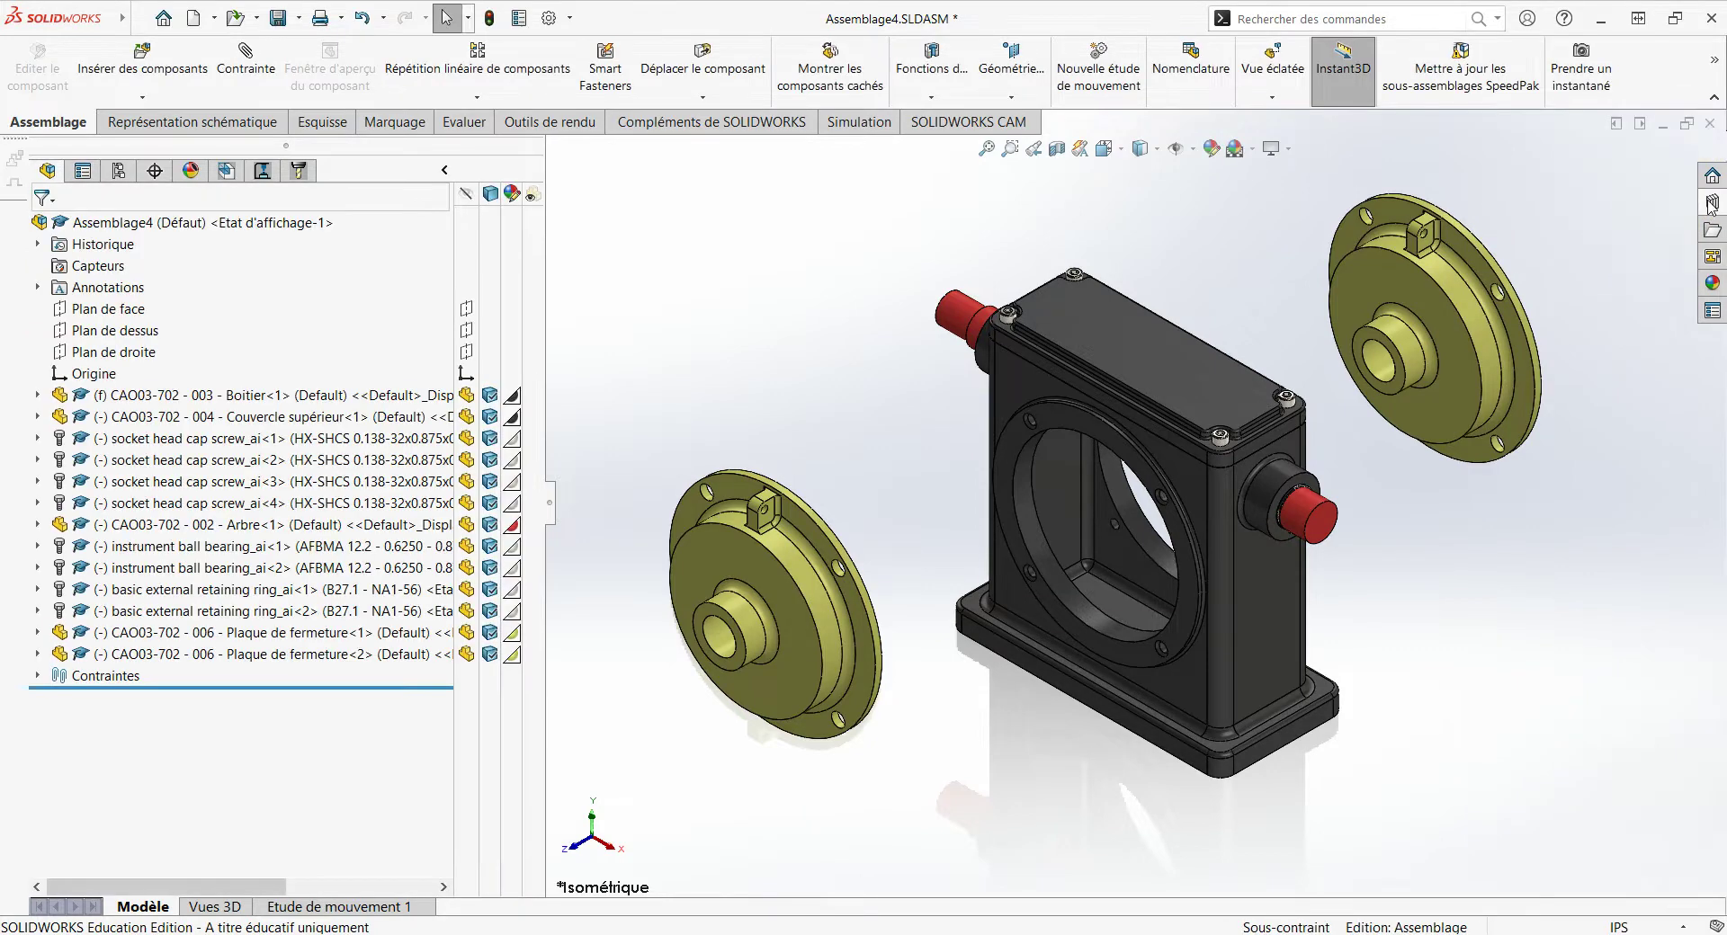
Step: Insert the Arbre de poulie pulley shaft and the 007 - Poulie pulley from the library
{"action": "left_click", "coordinate": [1711, 206]}
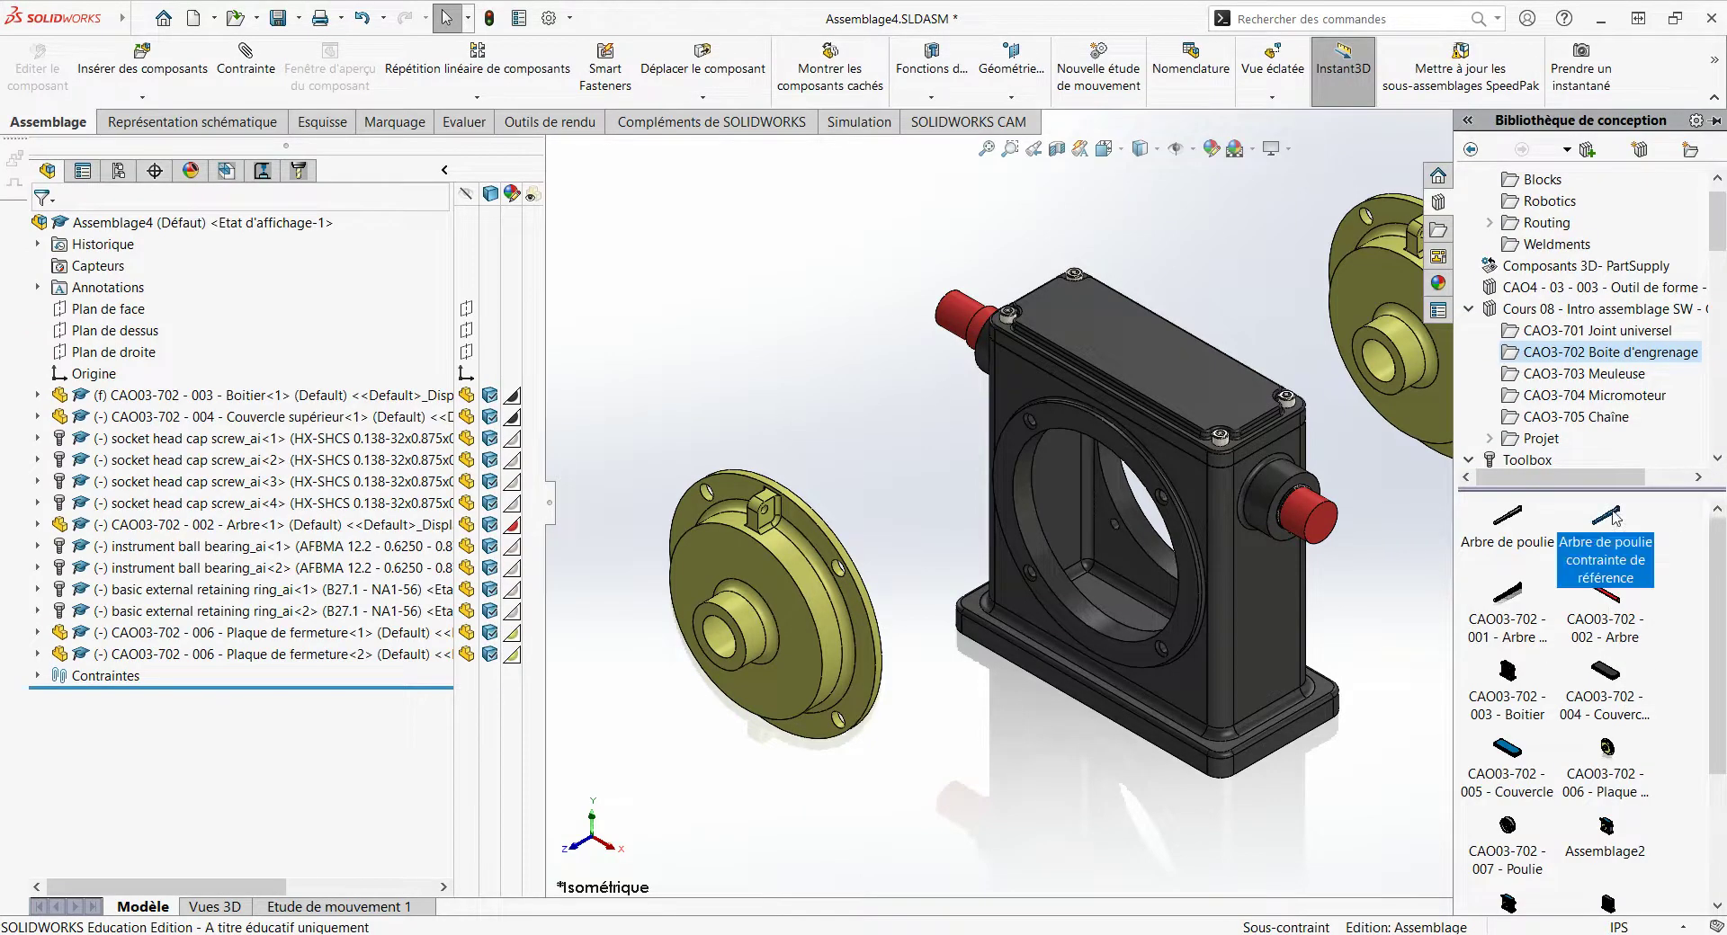
{"action": "left_click_drag", "start_coordinate": [1619, 640], "coordinate": [801, 336]}
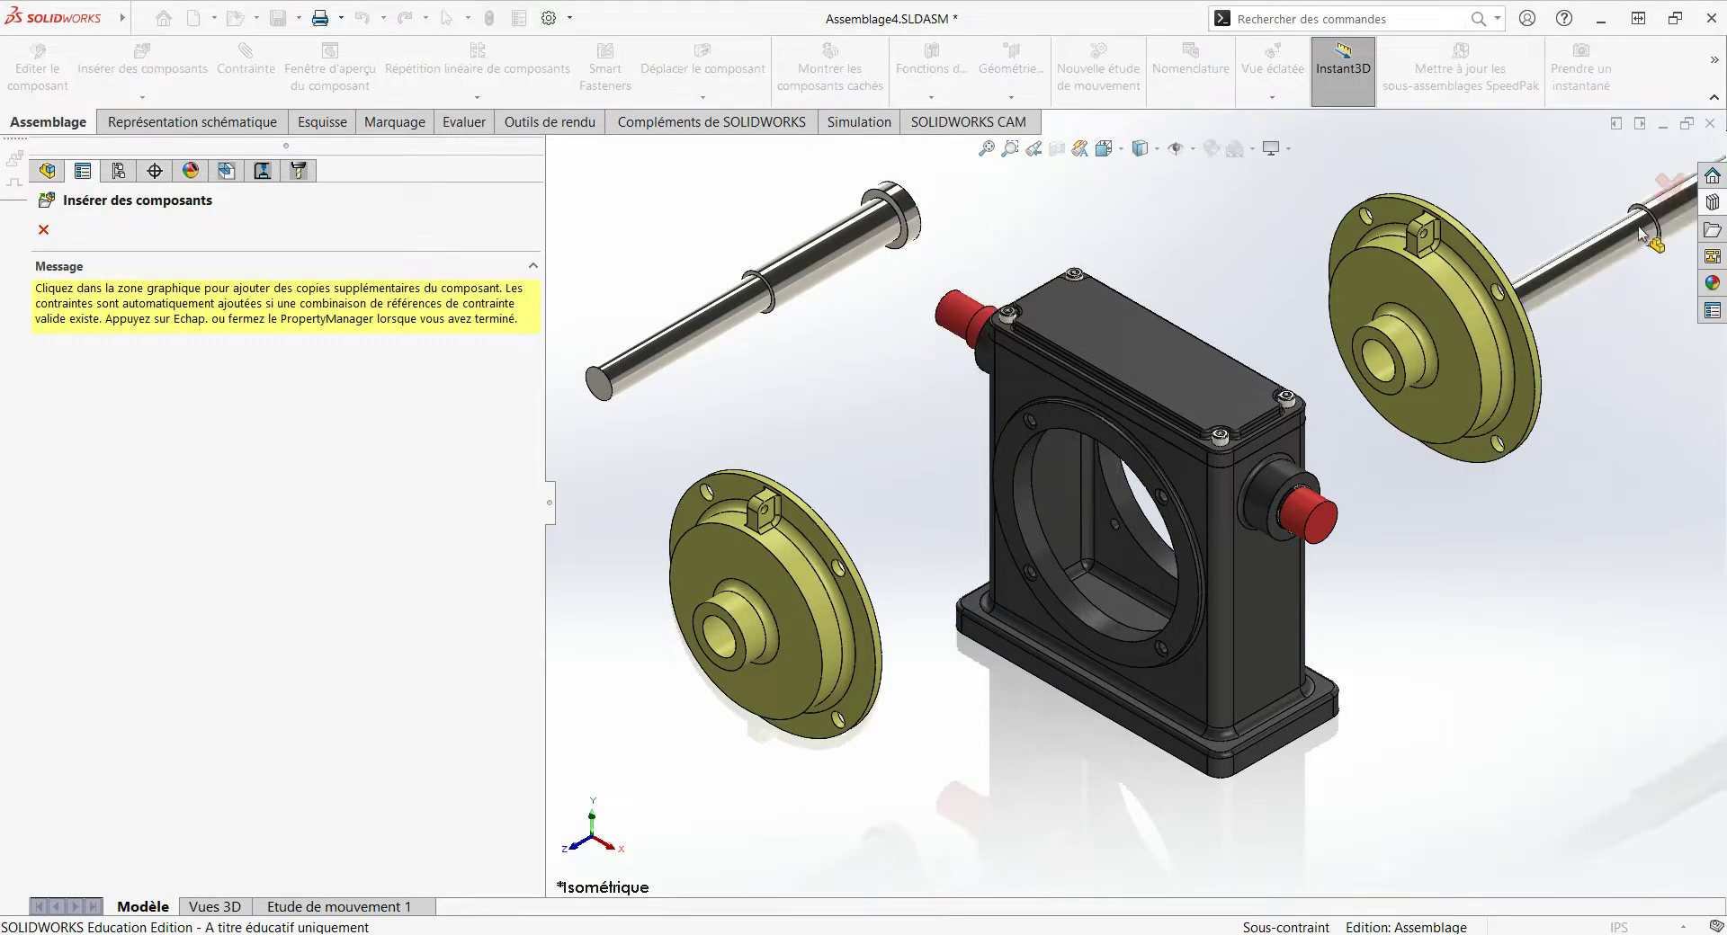
{"action": "key", "text": "Escape"}
{"action": "left_click", "coordinate": [1711, 205]}
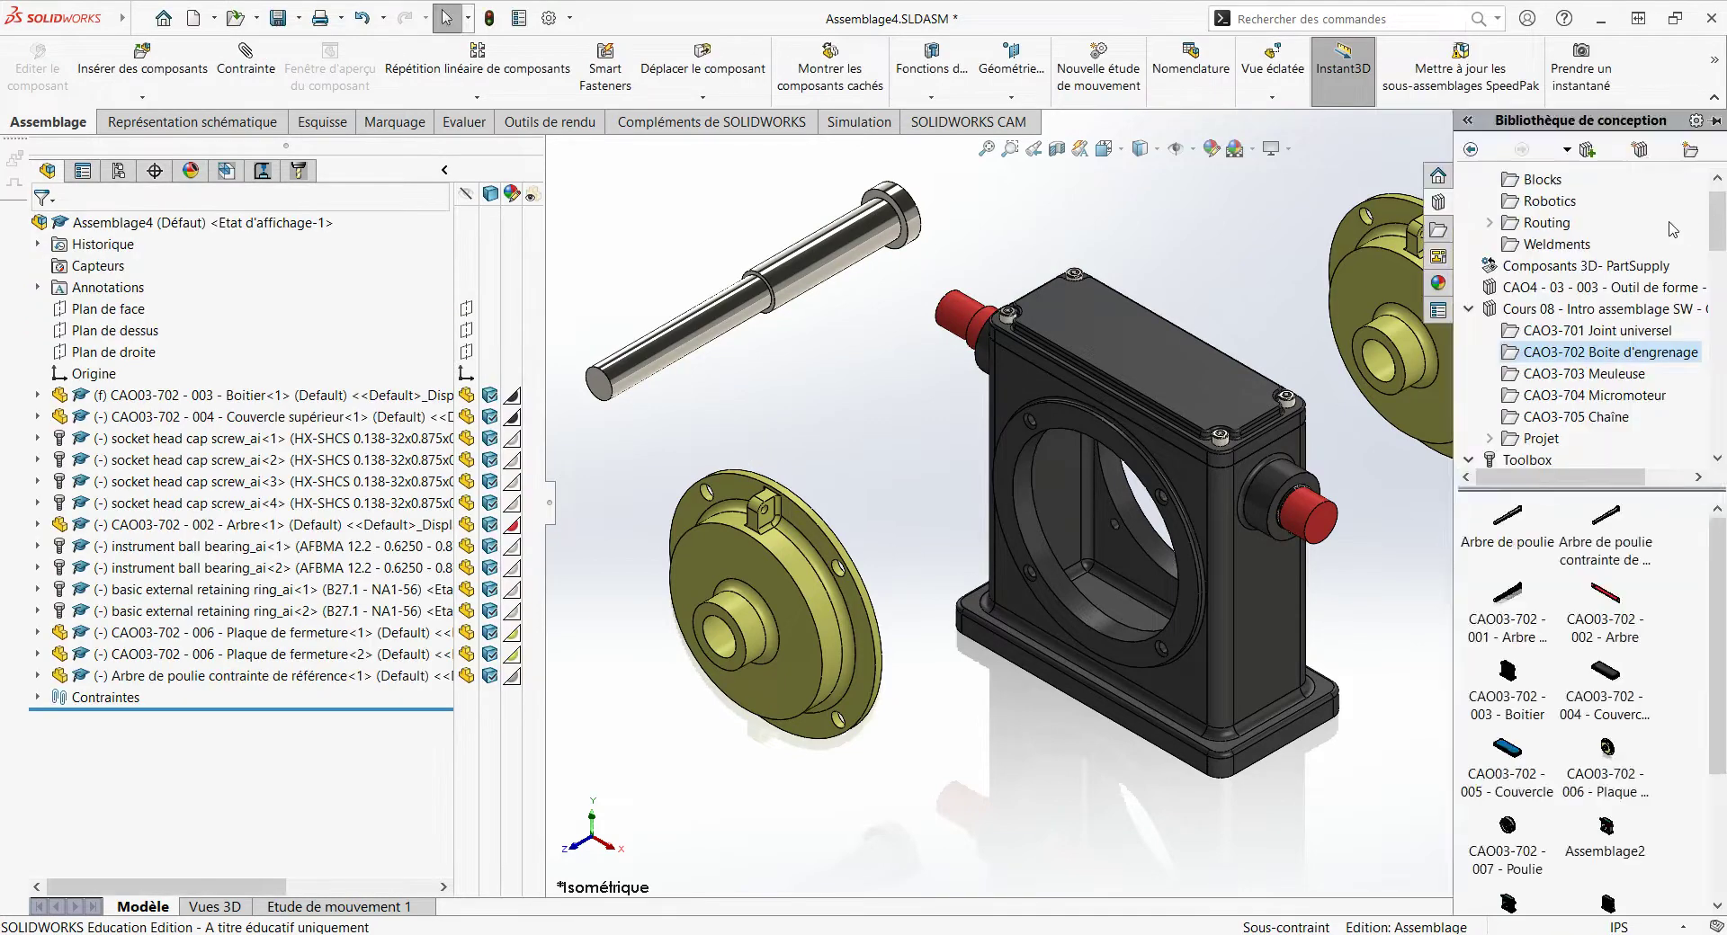
{"action": "scroll", "coordinate": [1722, 633], "scroll_direction": "down", "scroll_amount": 3}
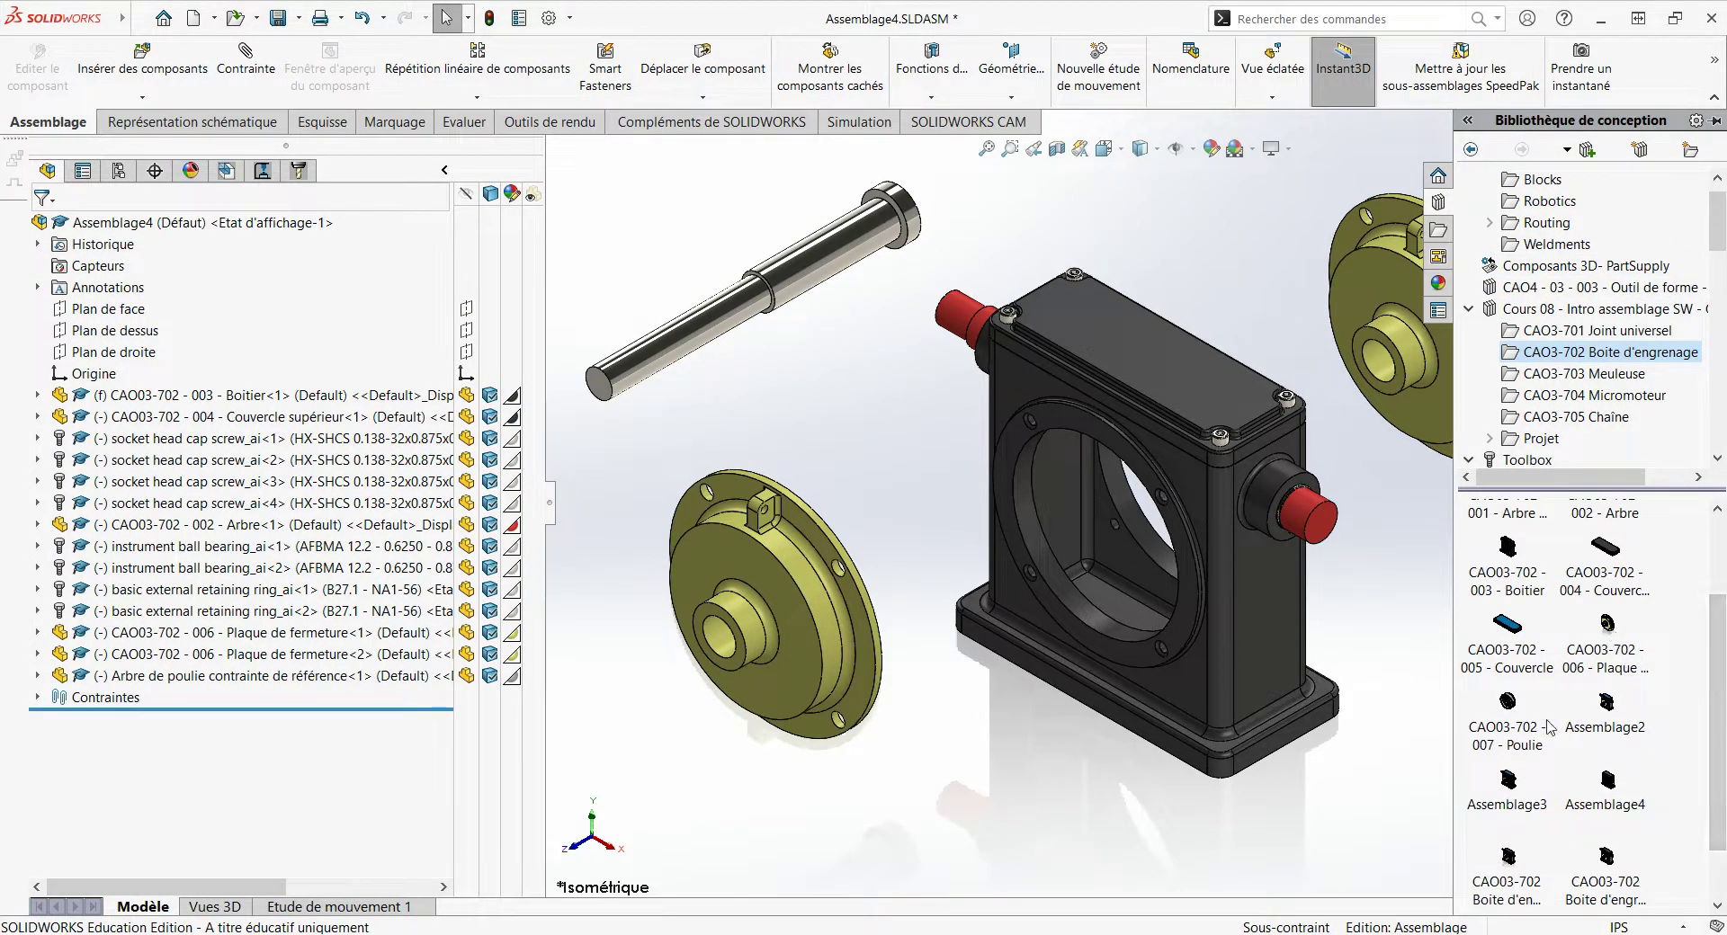
{"action": "left_click_drag", "start_coordinate": [1485, 704], "coordinate": [846, 405]}
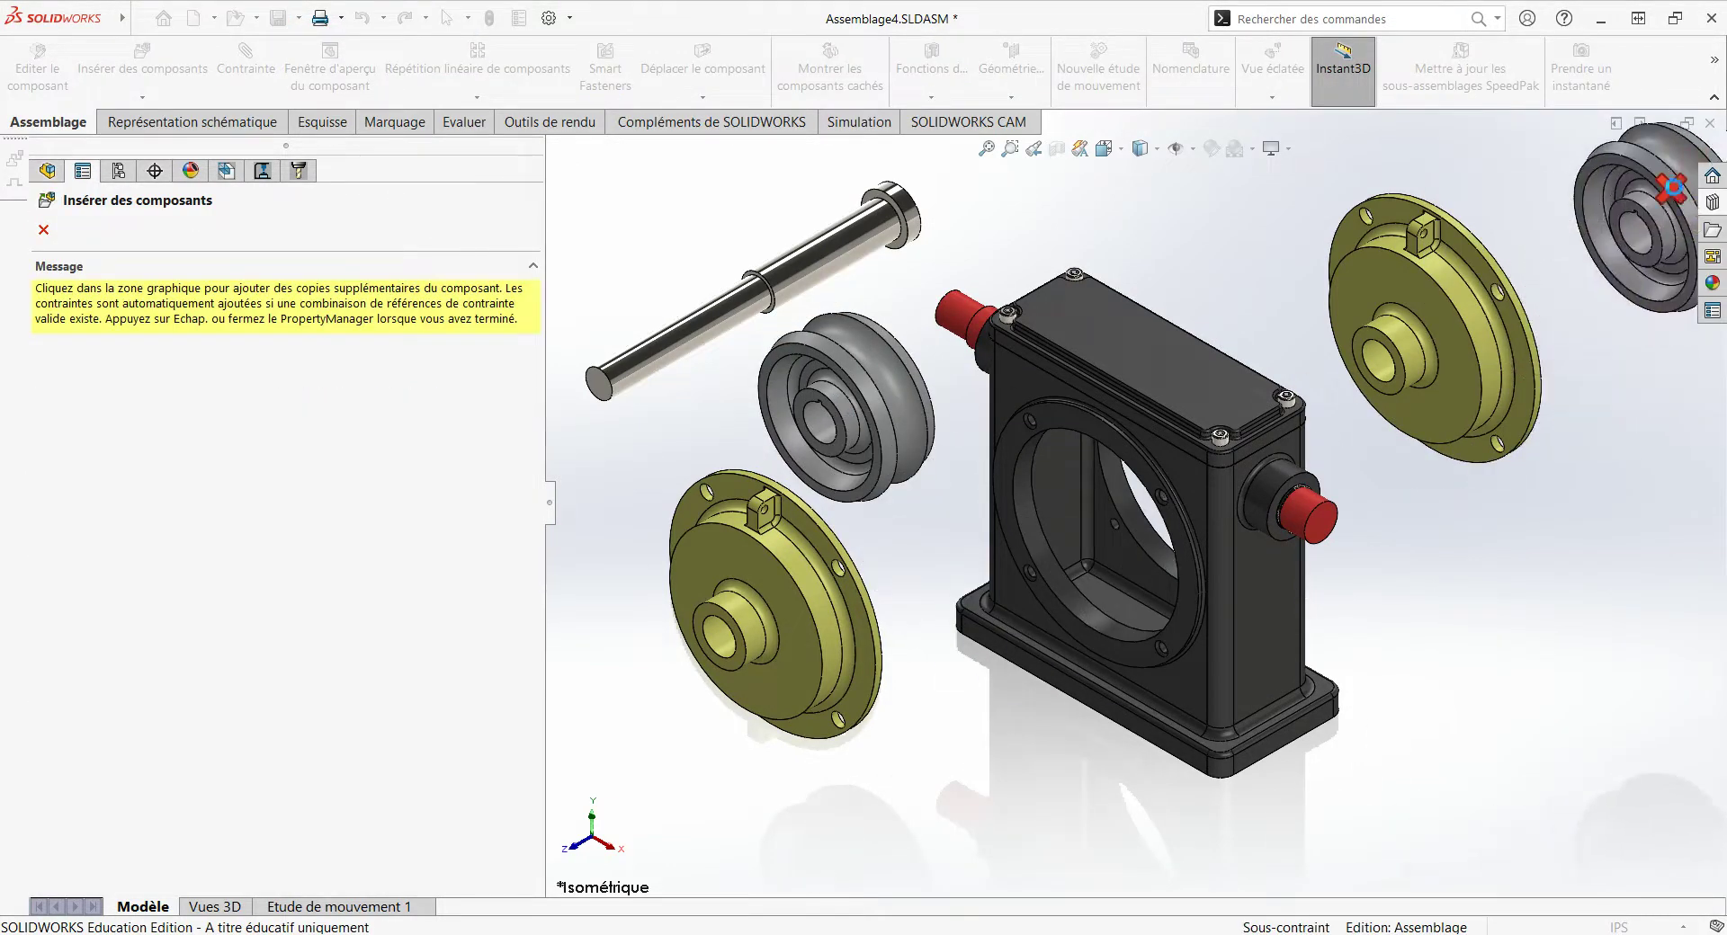
{"action": "key", "text": "Escape"}
{"action": "left_click", "coordinate": [275, 75]}
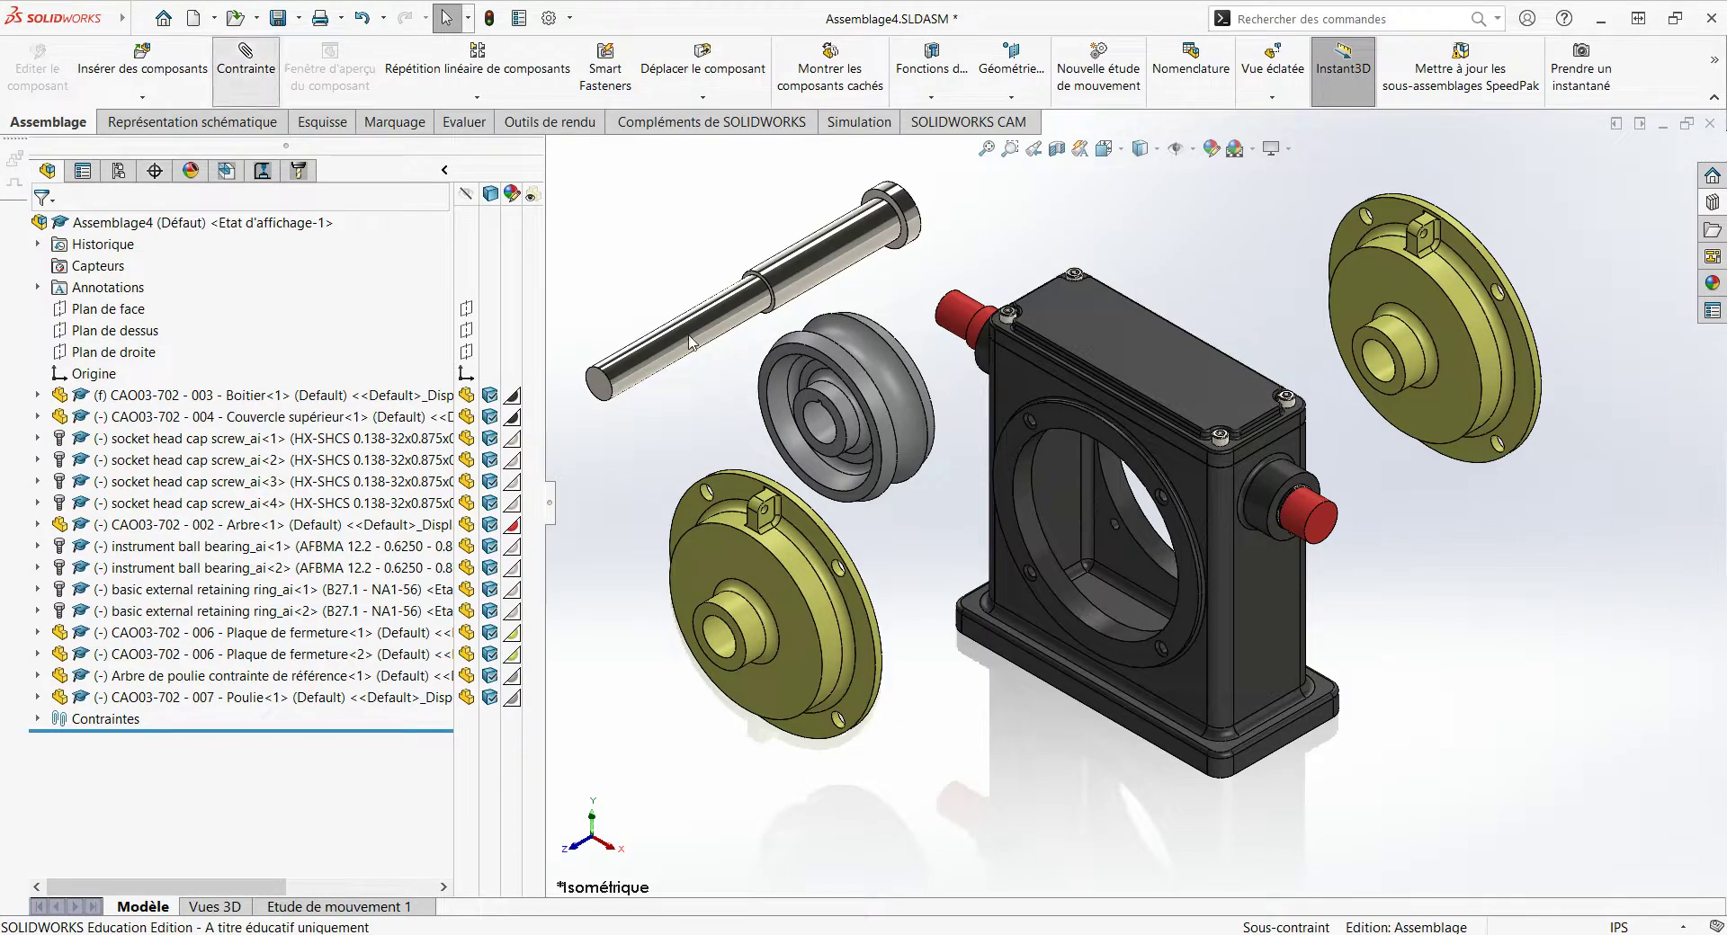
Step: Mate the first closing plate's face coincident with the housing side
{"action": "scroll", "coordinate": [1061, 423], "scroll_direction": "down", "scroll_amount": 5}
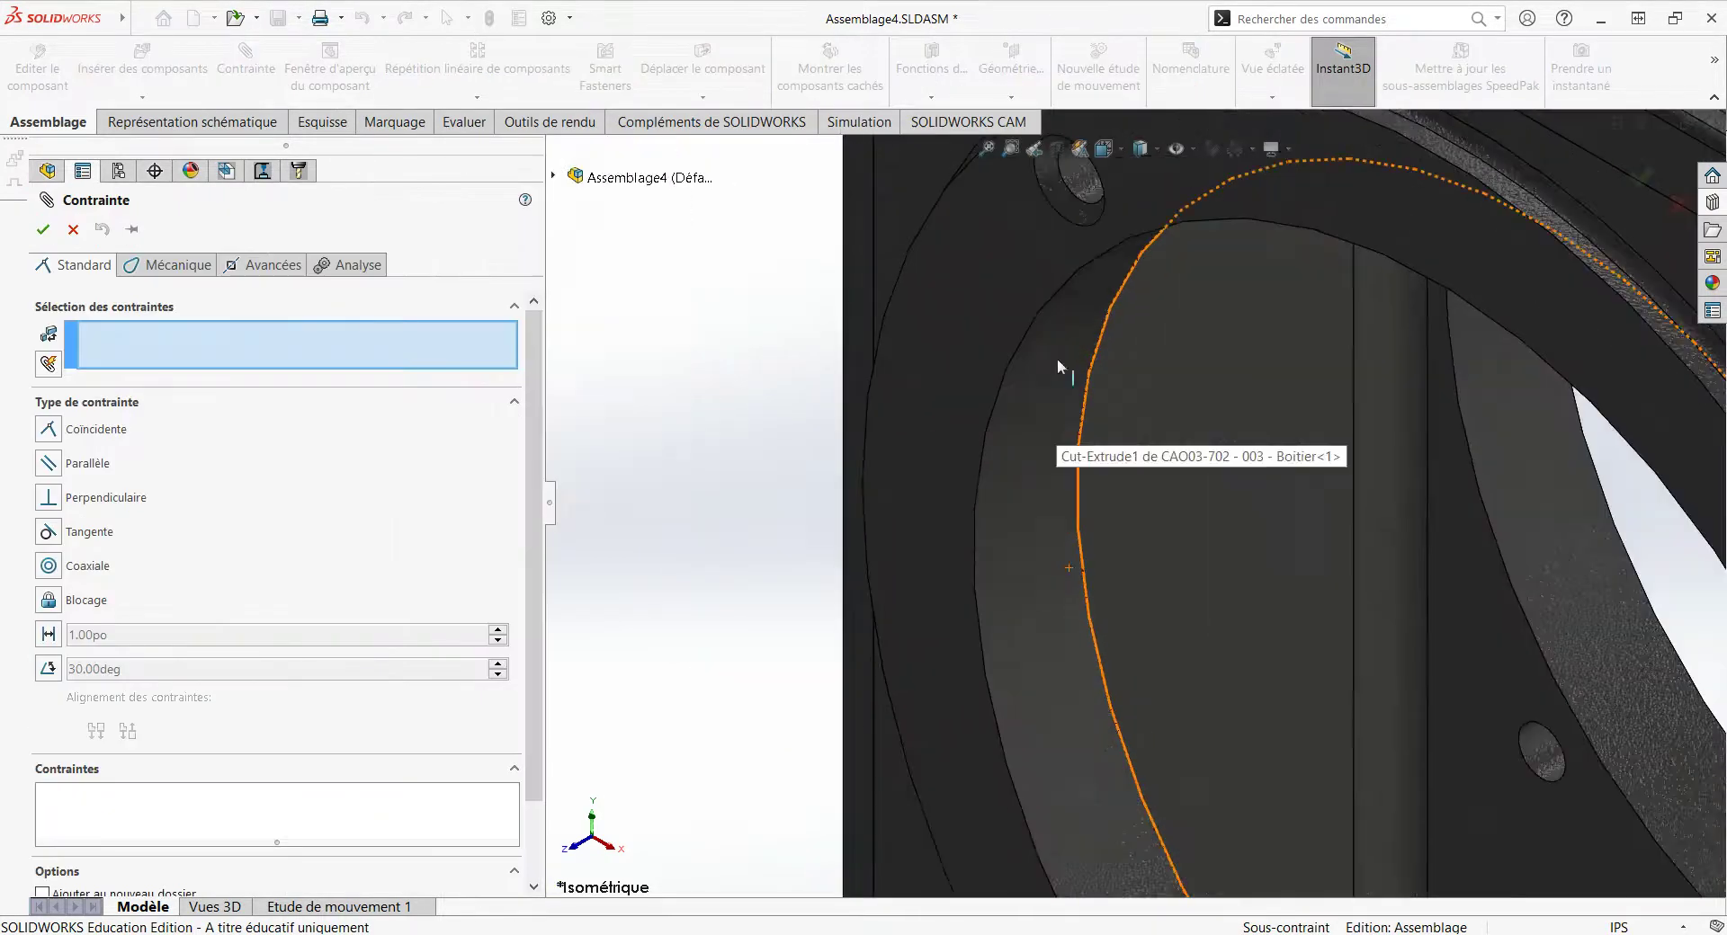
{"action": "scroll", "coordinate": [1090, 322], "scroll_direction": "up", "scroll_amount": 5}
{"action": "left_click", "coordinate": [1169, 377]}
{"action": "scroll", "coordinate": [1169, 377], "scroll_direction": "up", "scroll_amount": 3}
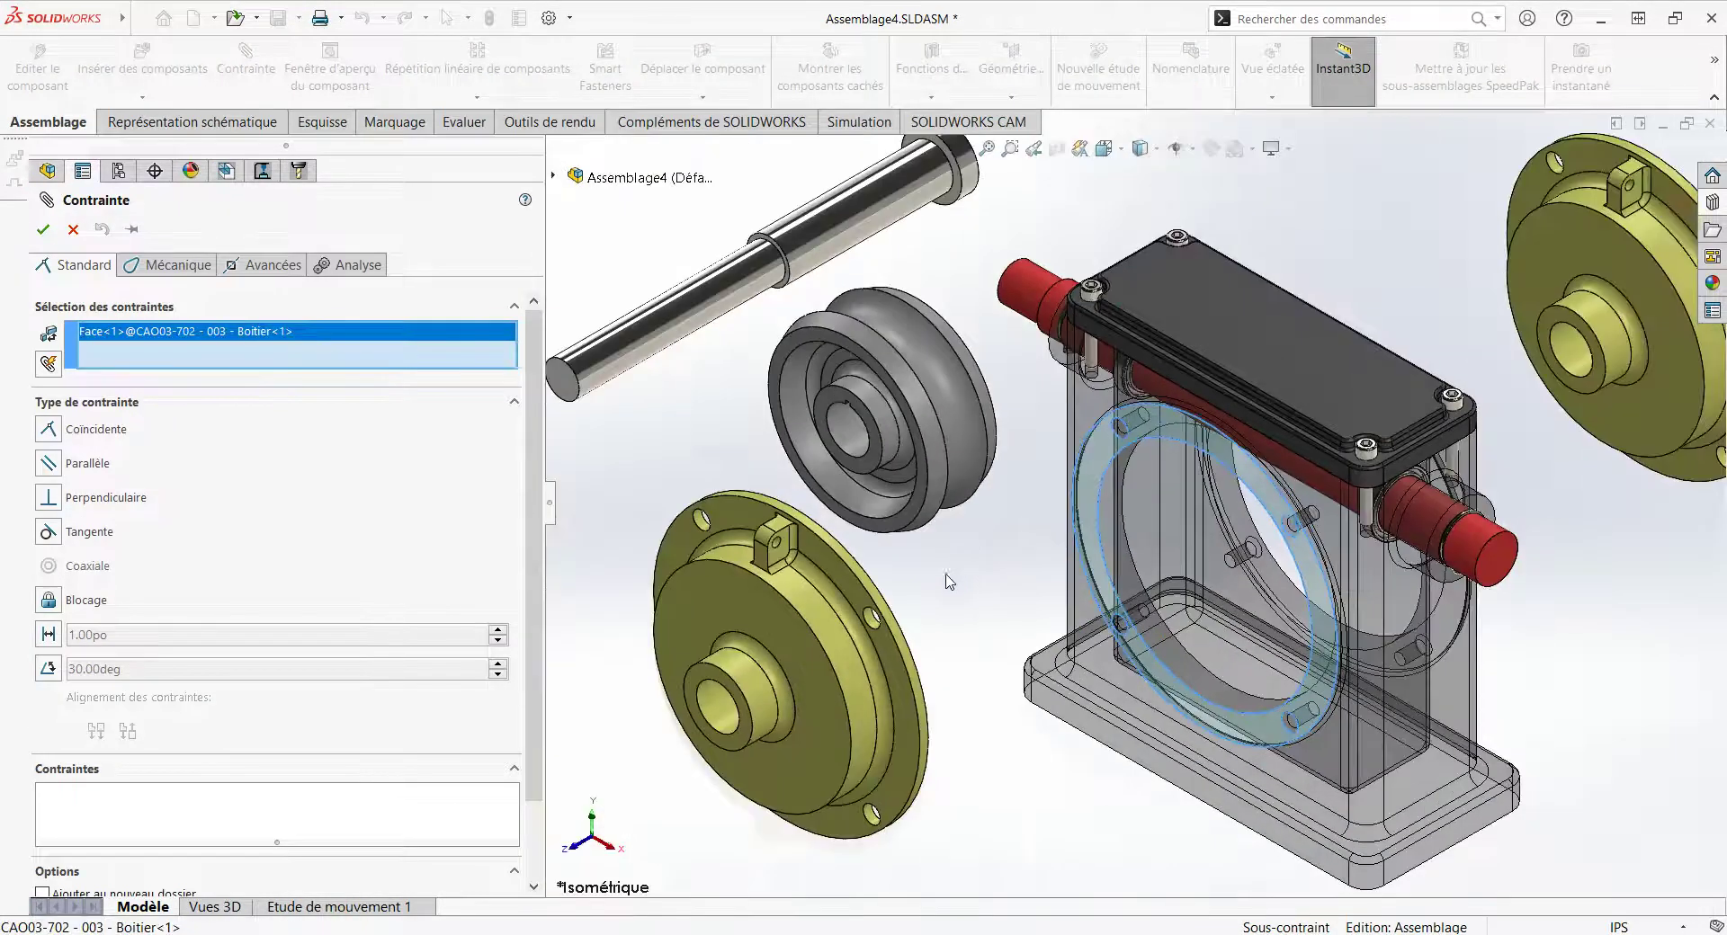
{"action": "mouse_move", "coordinate": [1169, 378]}
{"action": "middle_mouse_down"}
{"action": "mouse_move", "coordinate": [828, 630]}
{"action": "mouse_move", "coordinate": [979, 554]}
{"action": "middle_mouse_up"}
{"action": "left_click", "coordinate": [998, 571]}
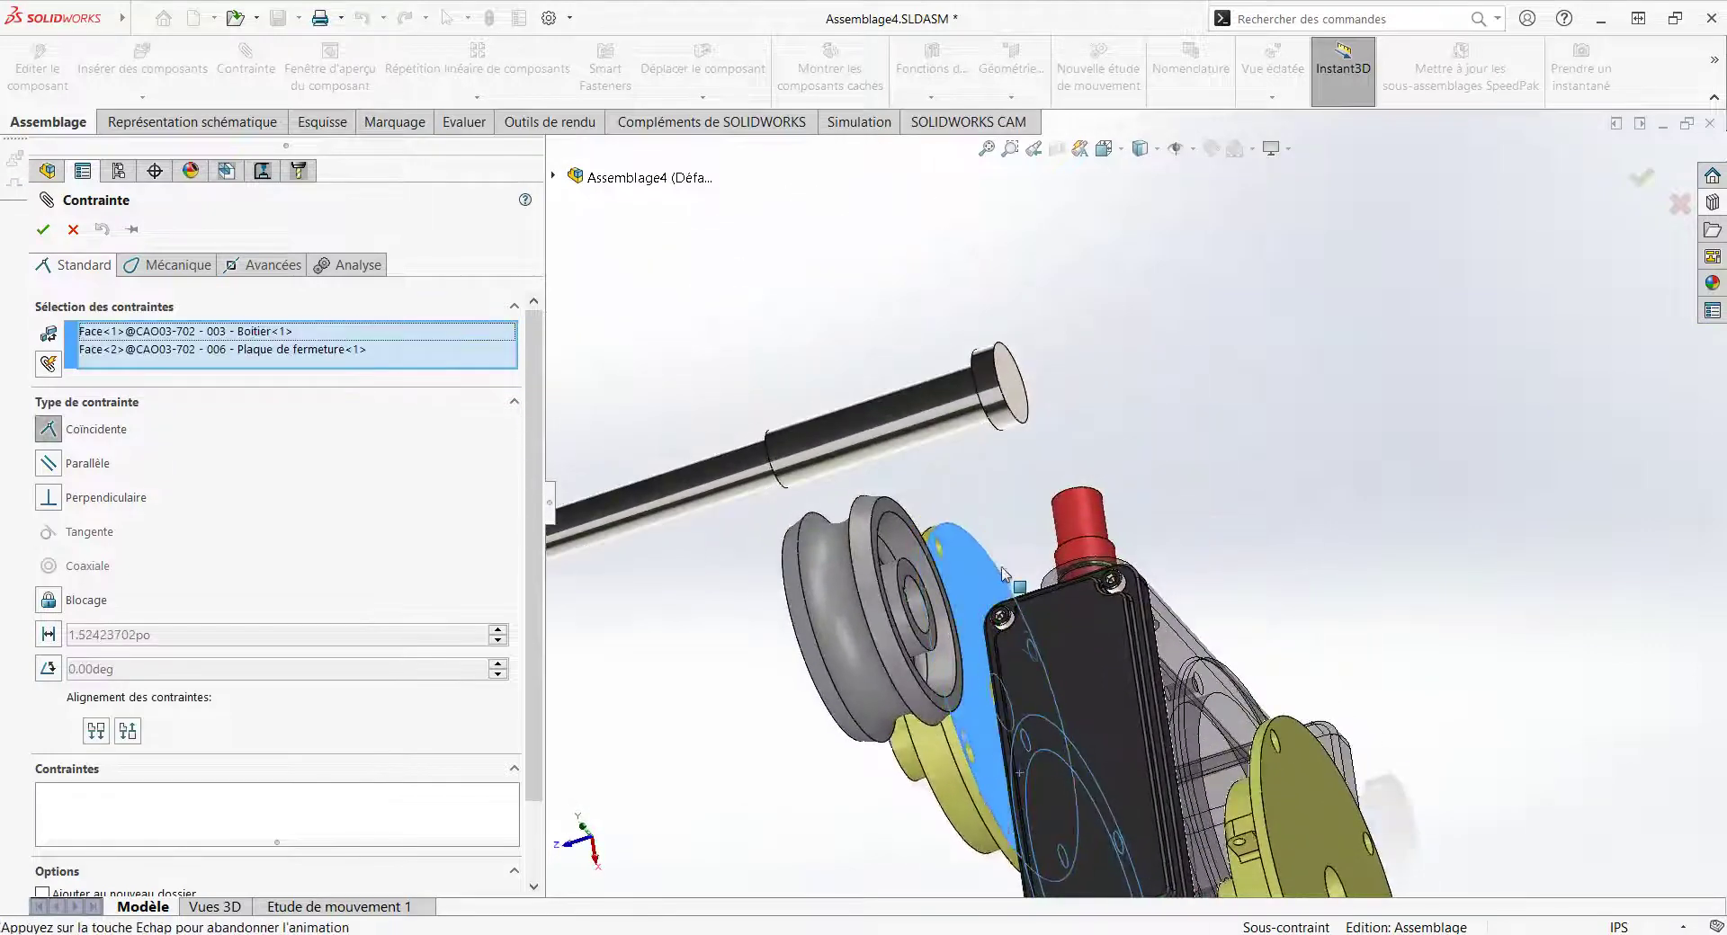
{"action": "key", "text": "Return"}
{"action": "key", "text": "Return"}
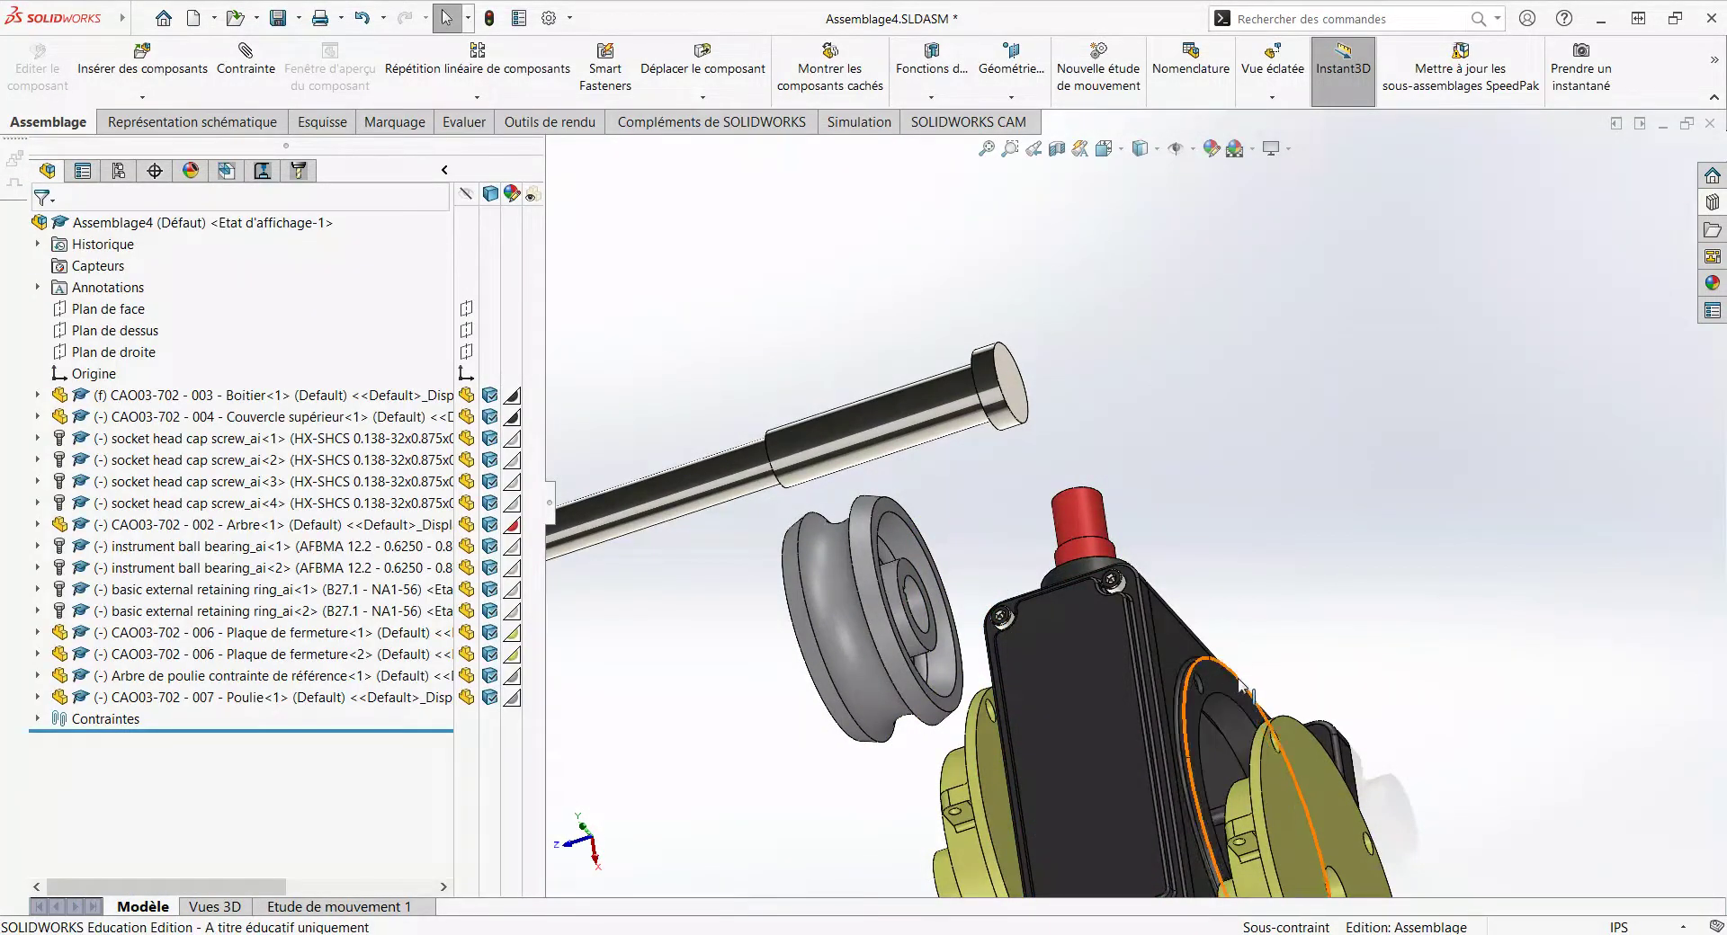
{"action": "key", "text": "Return"}
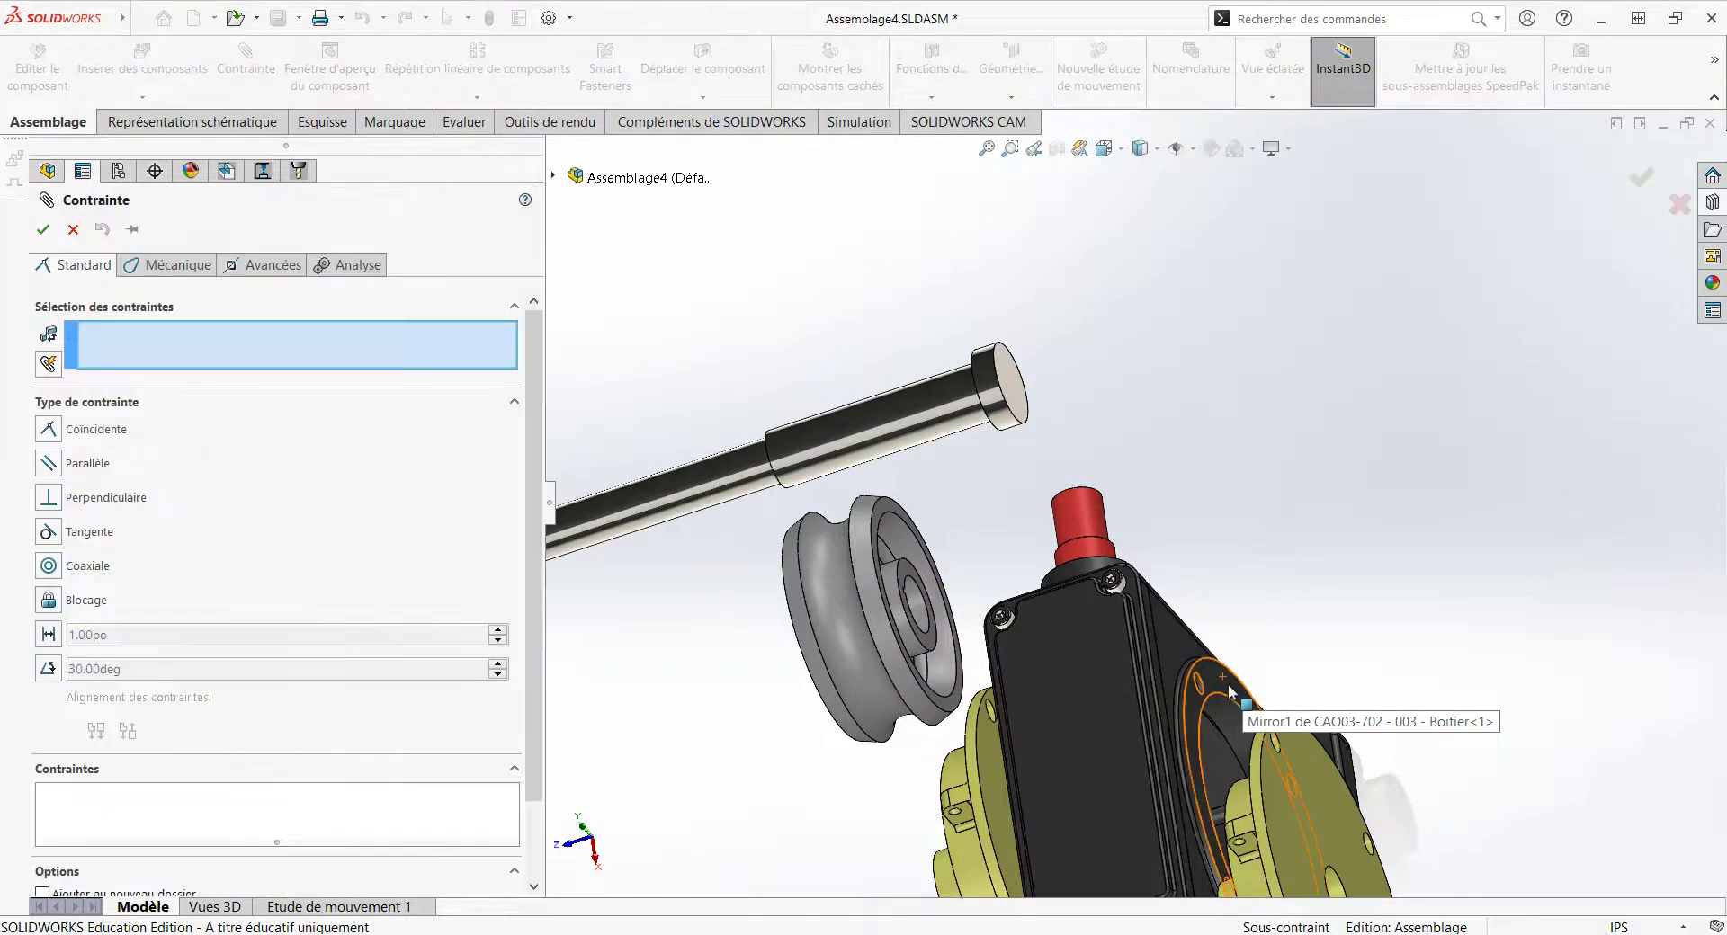
Step: Mate the second closing plate to the opposite housing face with flipped alignment
{"action": "left_click", "coordinate": [1223, 677]}
{"action": "left_click", "coordinate": [1298, 757]}
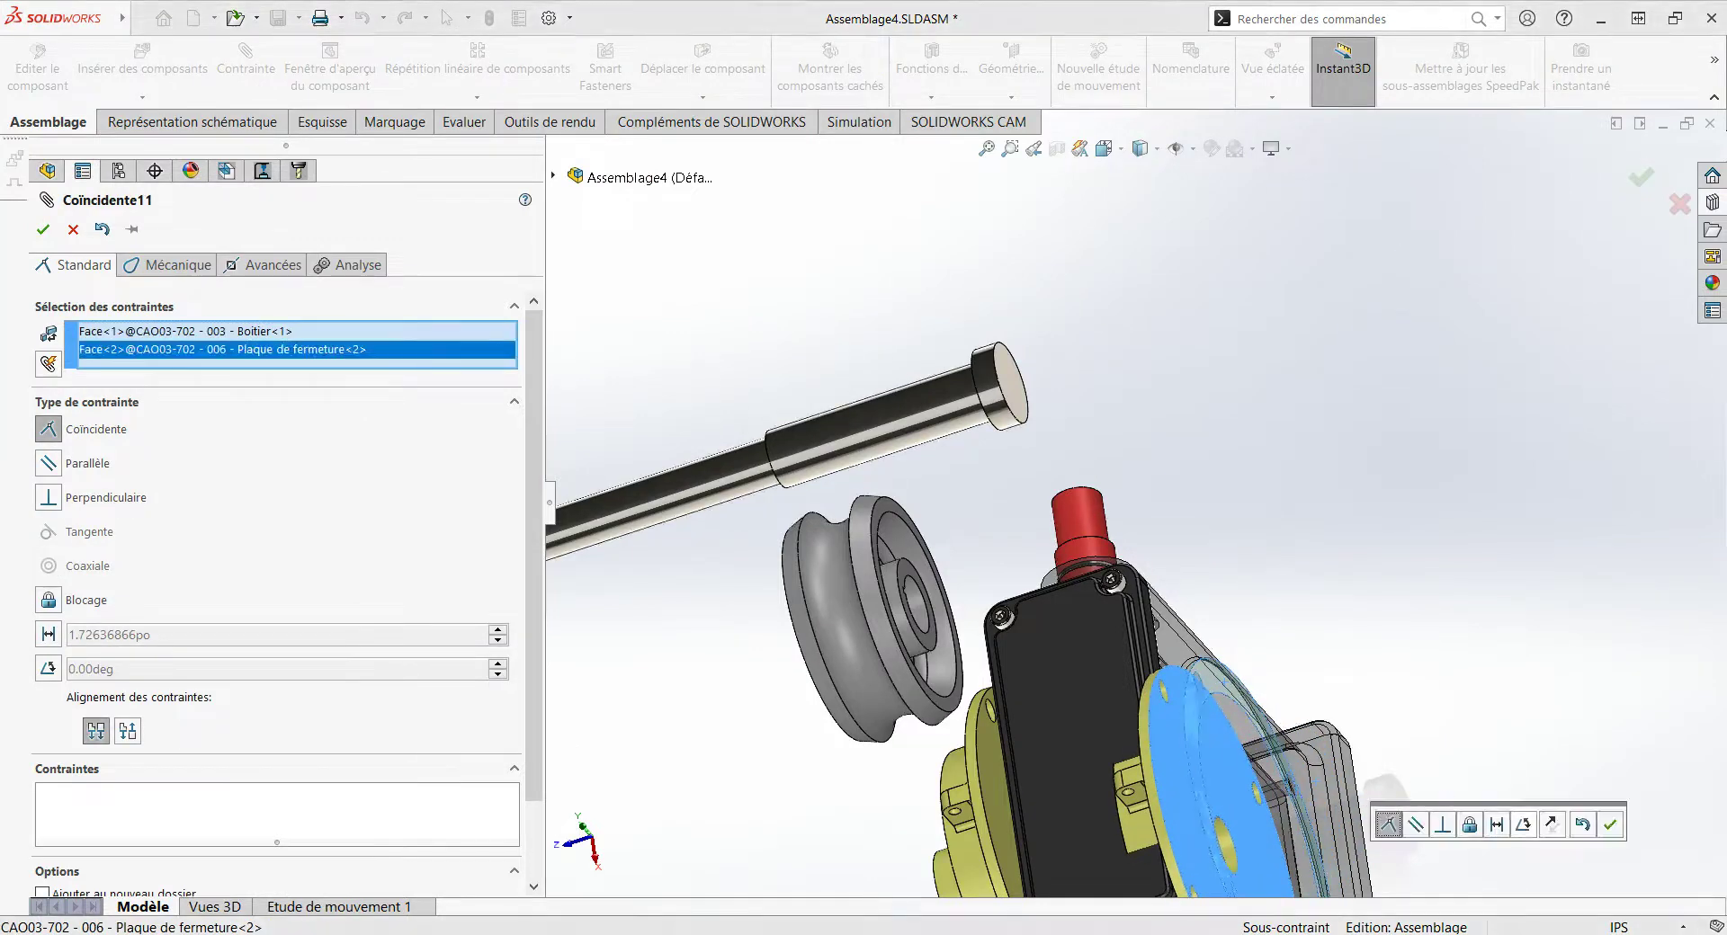
{"action": "left_click", "coordinate": [1552, 824]}
{"action": "left_click", "coordinate": [1609, 824]}
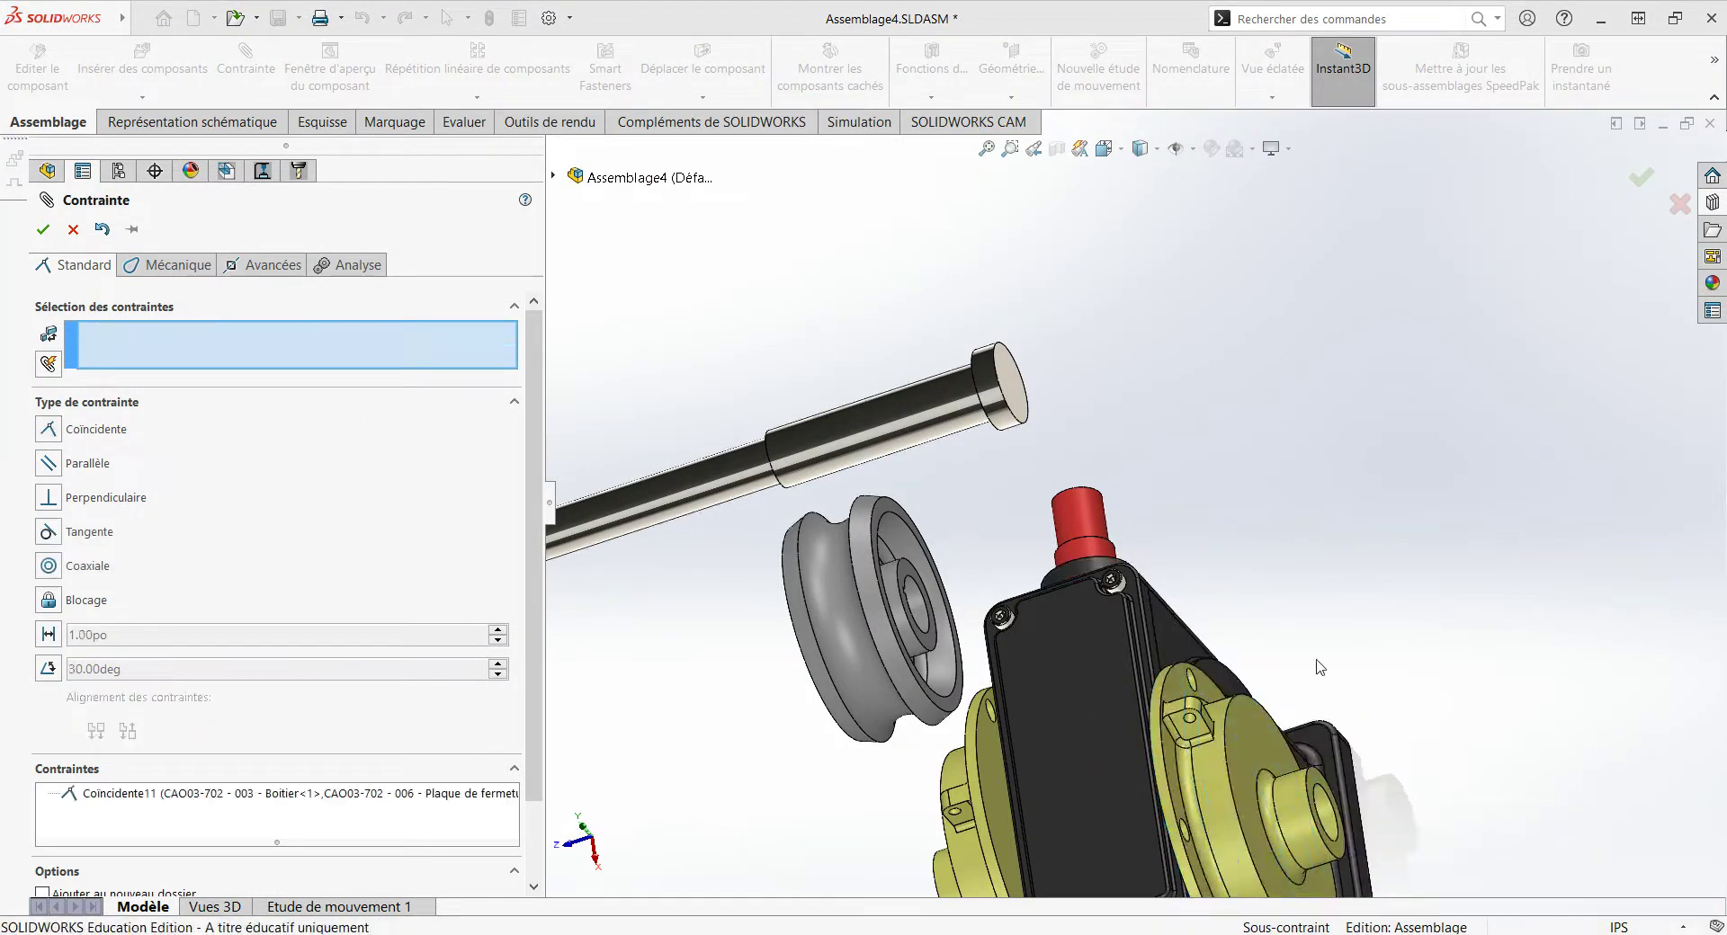
{"action": "key", "text": "Return"}
{"action": "mouse_move", "coordinate": [1131, 646]}
{"action": "middle_mouse_down"}
{"action": "mouse_move", "coordinate": [980, 700]}
{"action": "mouse_move", "coordinate": [1253, 574]}
{"action": "middle_mouse_up"}
{"action": "scroll", "coordinate": [1292, 504], "scroll_direction": "down", "scroll_amount": 3}
{"action": "scroll", "coordinate": [1359, 520], "scroll_direction": "down", "scroll_amount": 2}
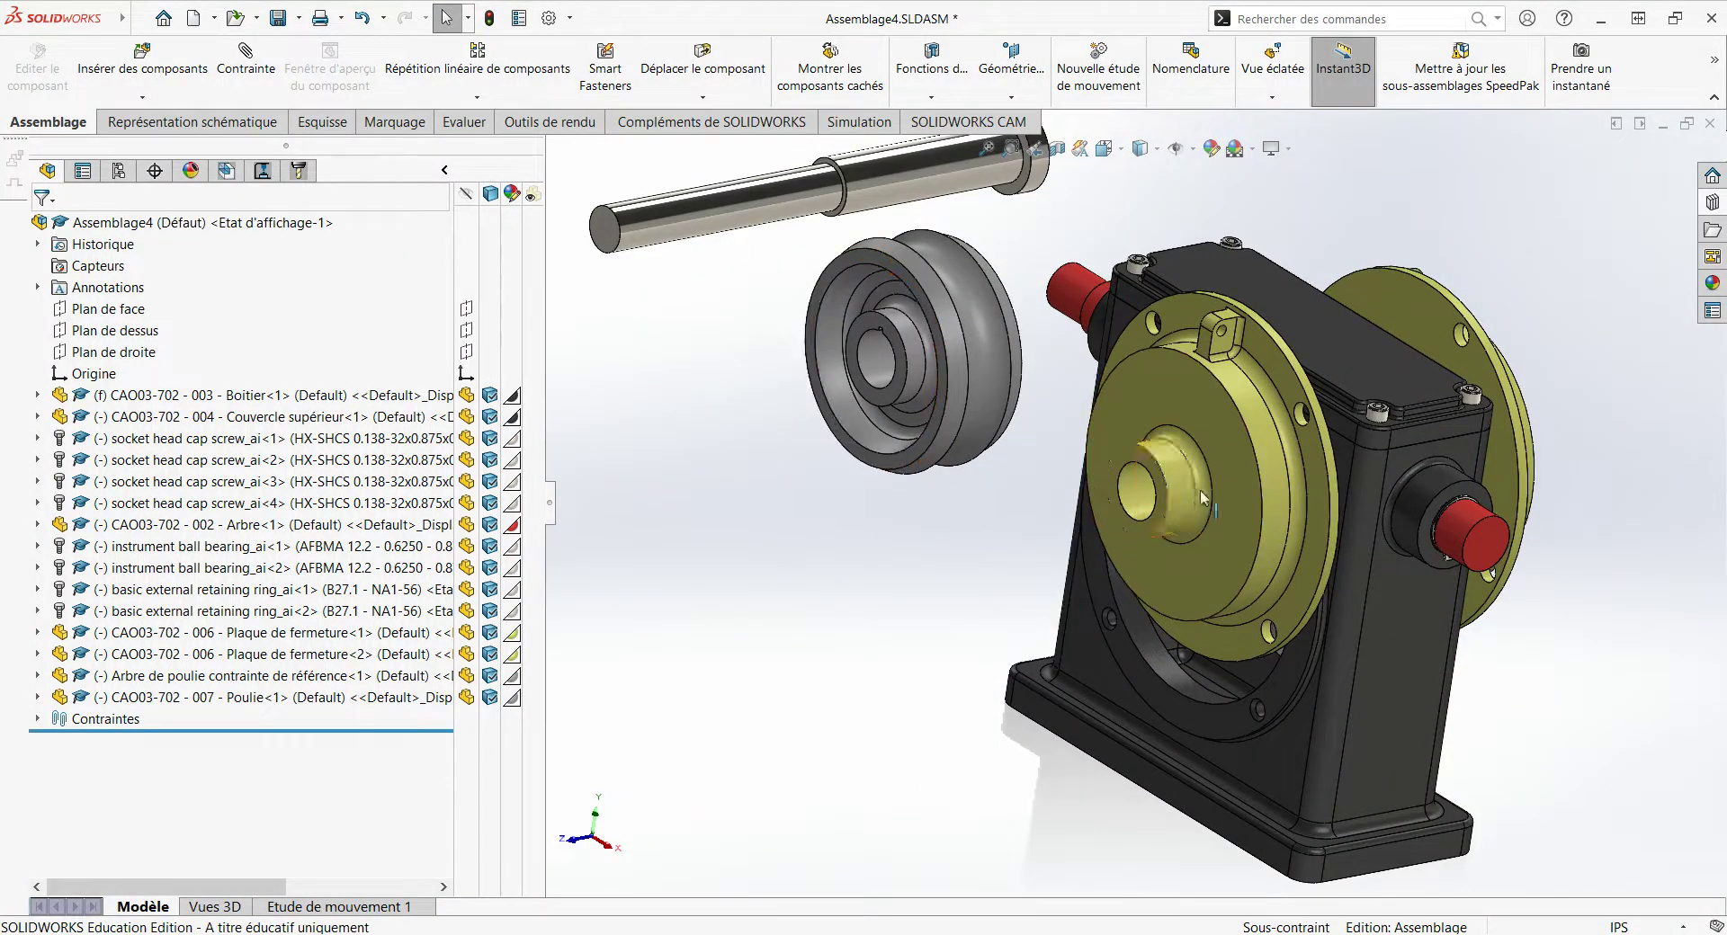
Step: Align the plate's screw holes coaxially with the matching housing holes
{"action": "left_click", "coordinate": [261, 76]}
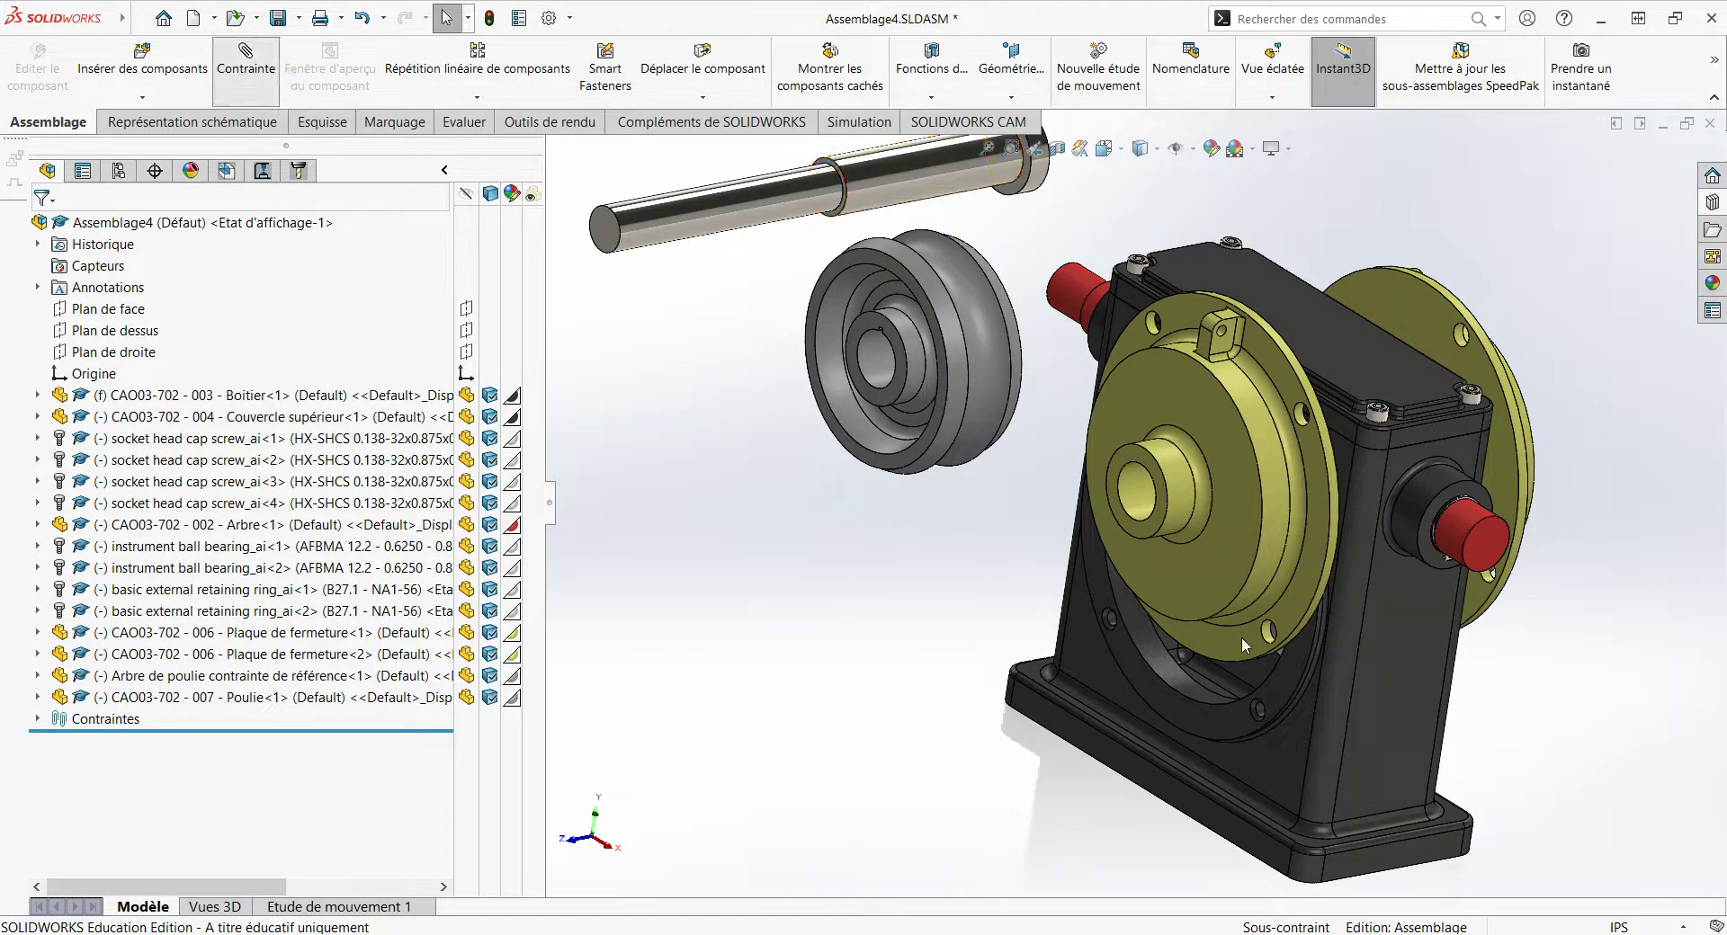
{"action": "scroll", "coordinate": [1232, 630], "scroll_direction": "down", "scroll_amount": 5}
{"action": "left_click", "coordinate": [1219, 557]}
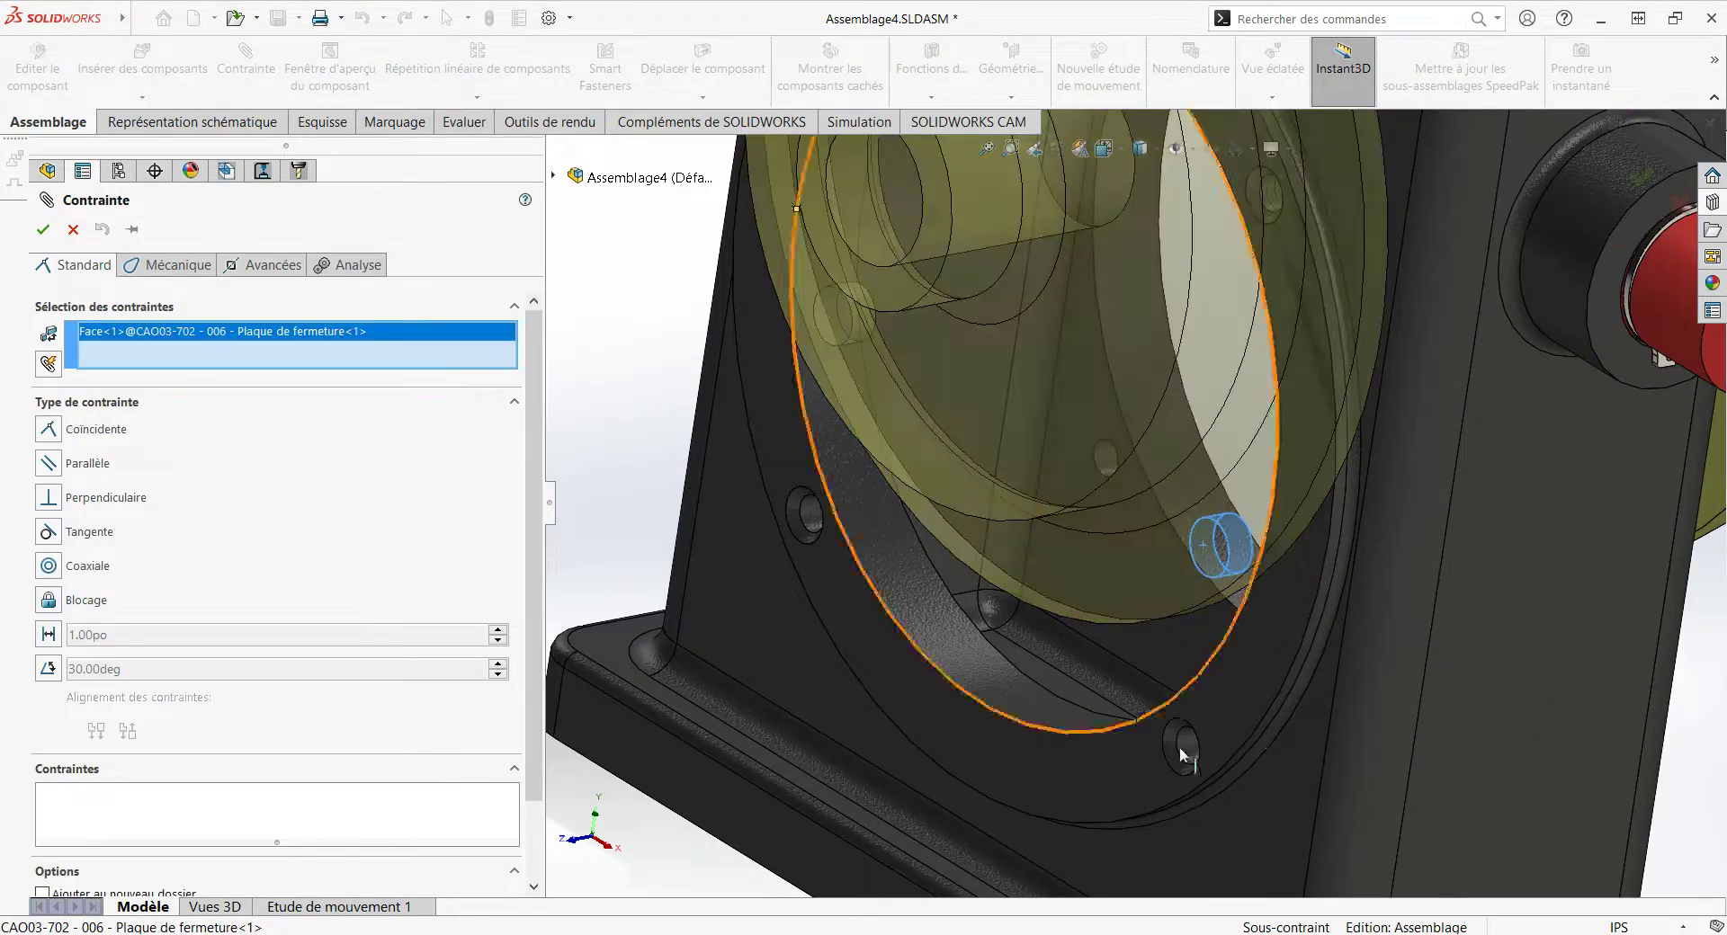
{"action": "left_click", "coordinate": [1183, 752]}
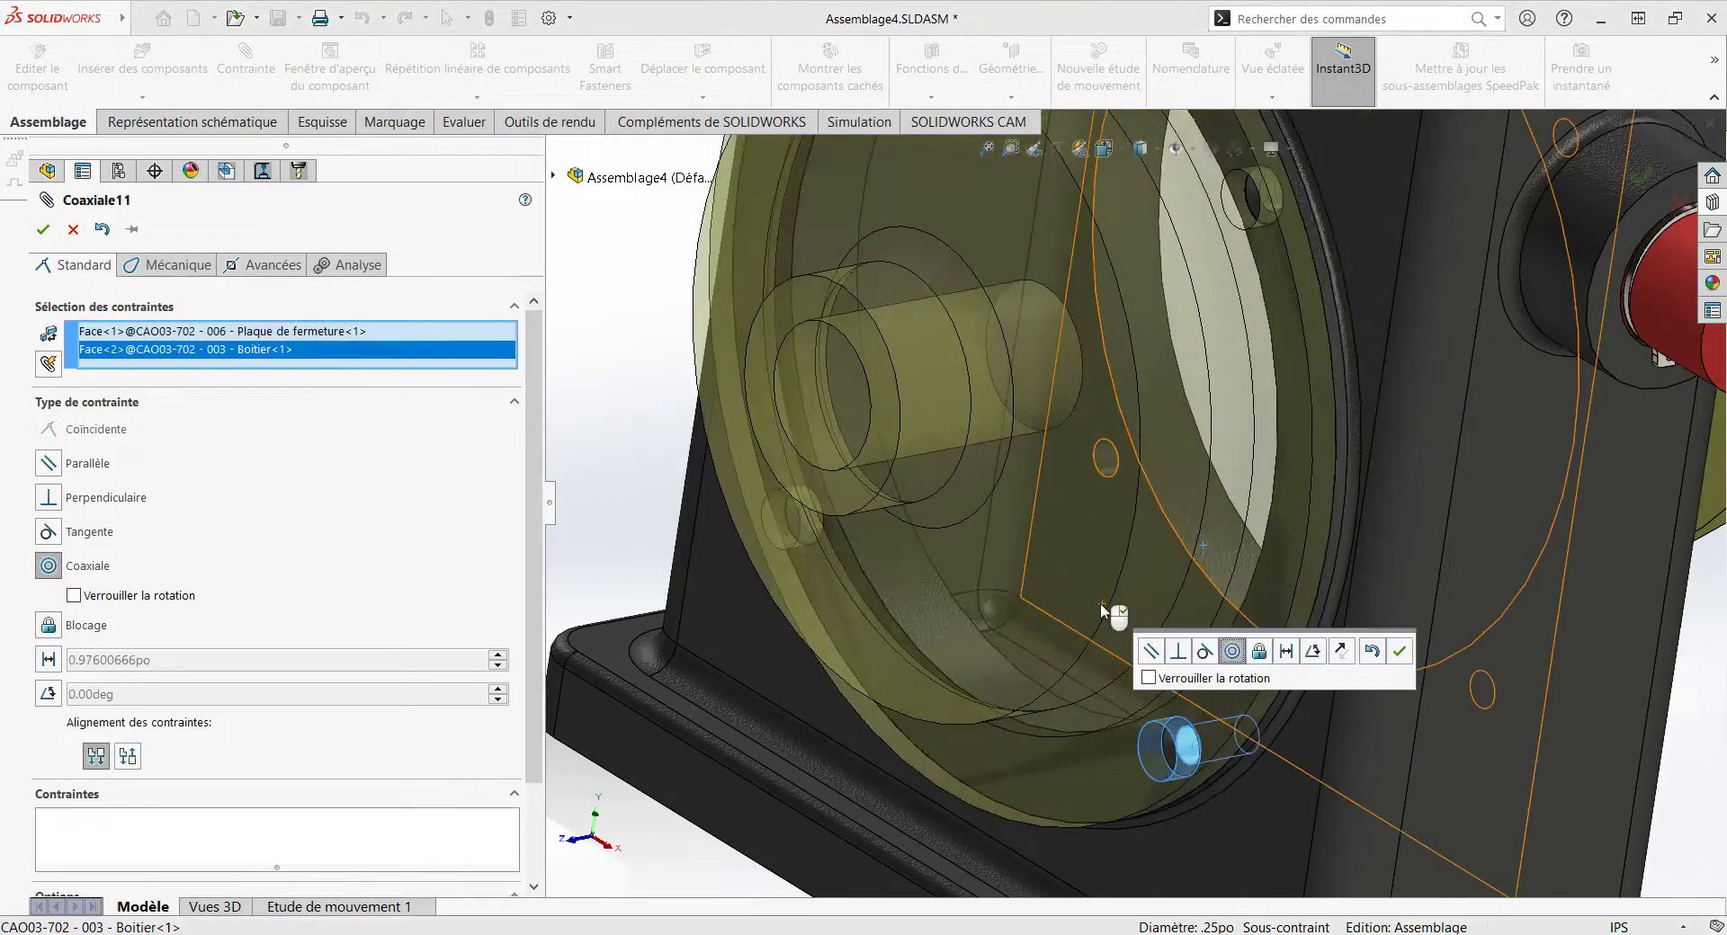
{"action": "key", "text": "Return"}
{"action": "key", "text": "Return"}
{"action": "key", "text": "f"}
{"action": "scroll", "coordinate": [1052, 326], "scroll_direction": "down", "scroll_amount": 5}
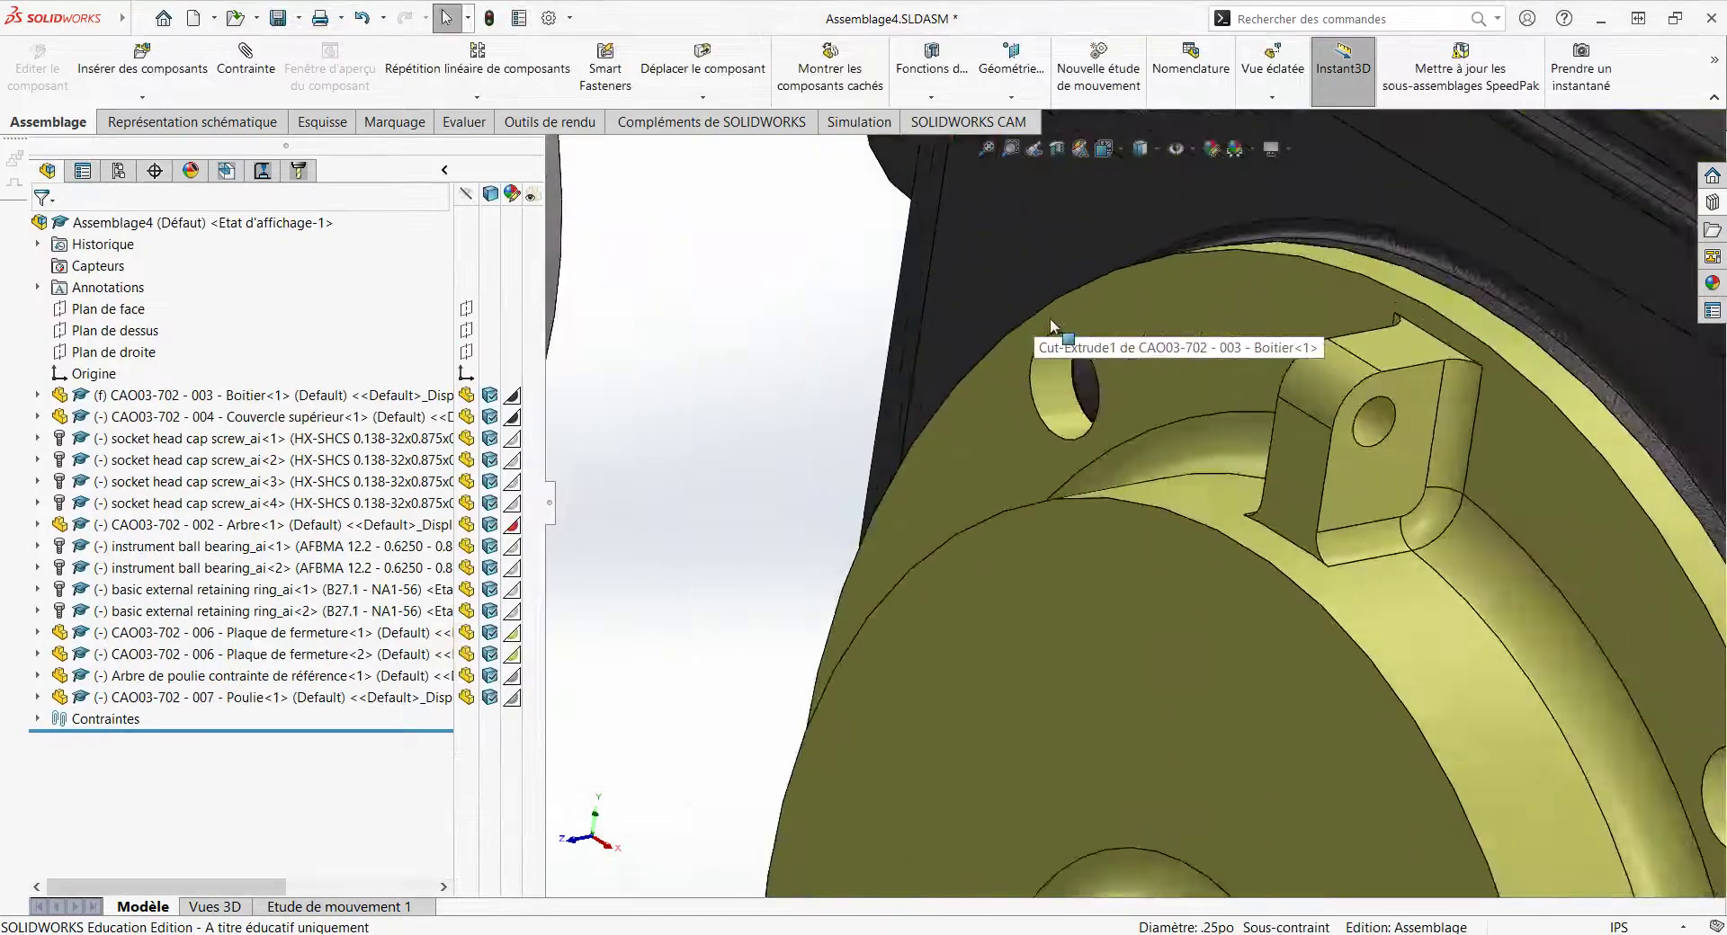
{"action": "key", "text": "Return"}
{"action": "left_click", "coordinate": [1053, 389]}
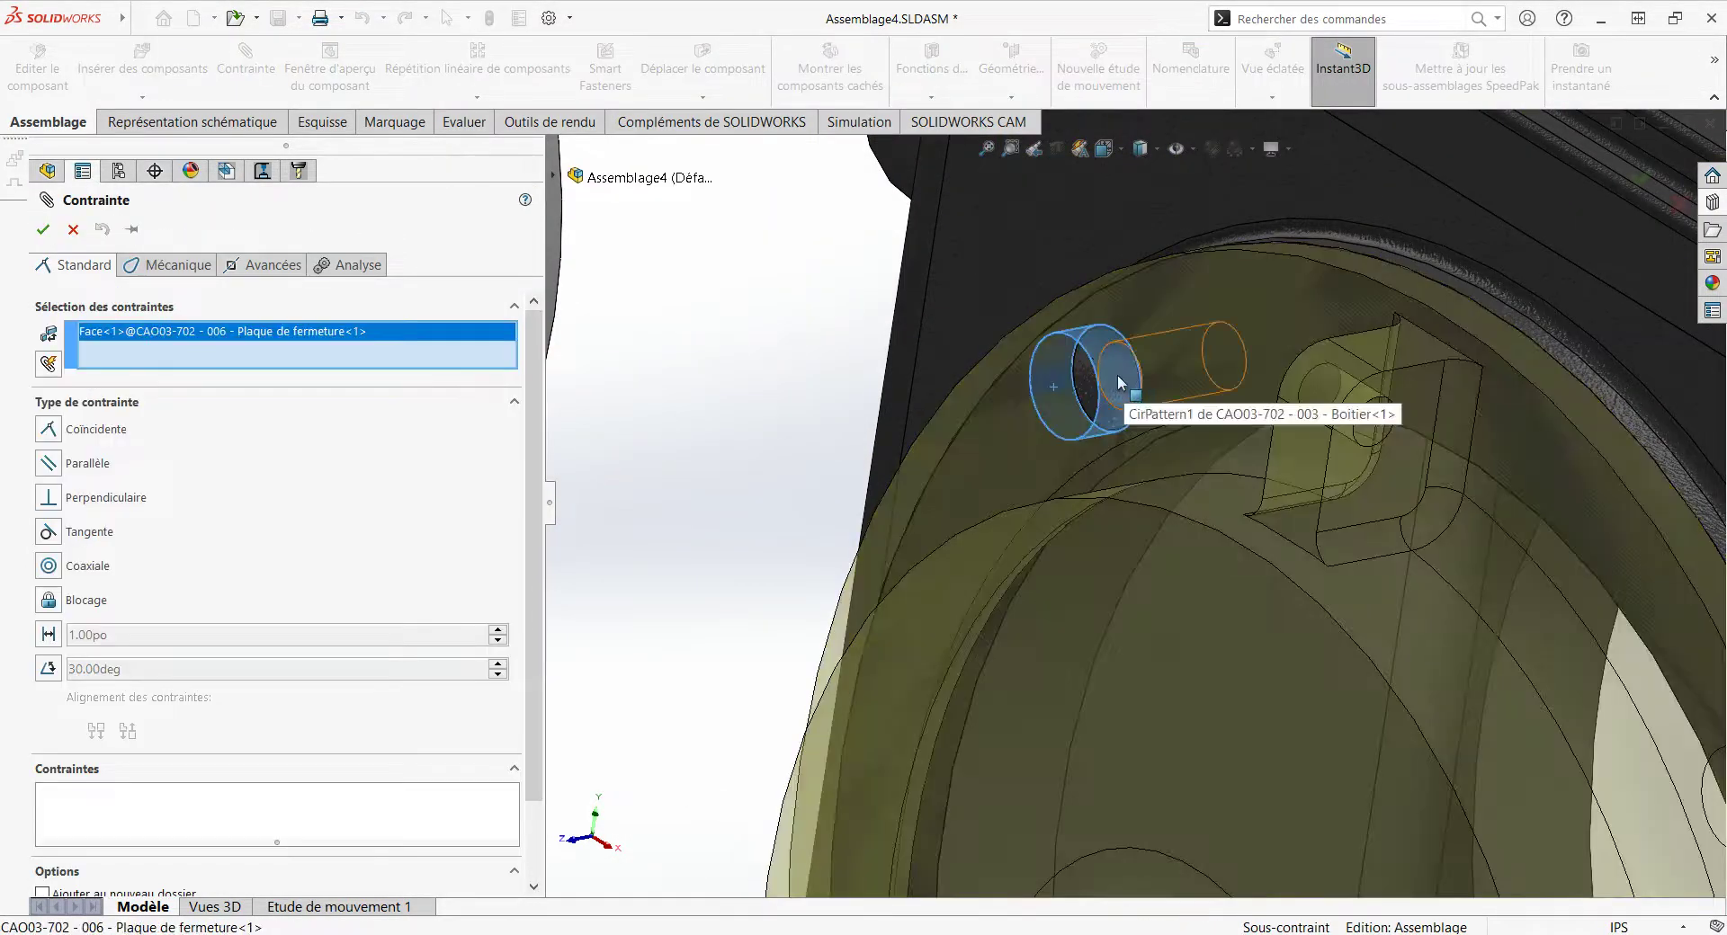
{"action": "left_click", "coordinate": [1147, 397]}
{"action": "key", "text": "Return"}
{"action": "key", "text": "Return"}
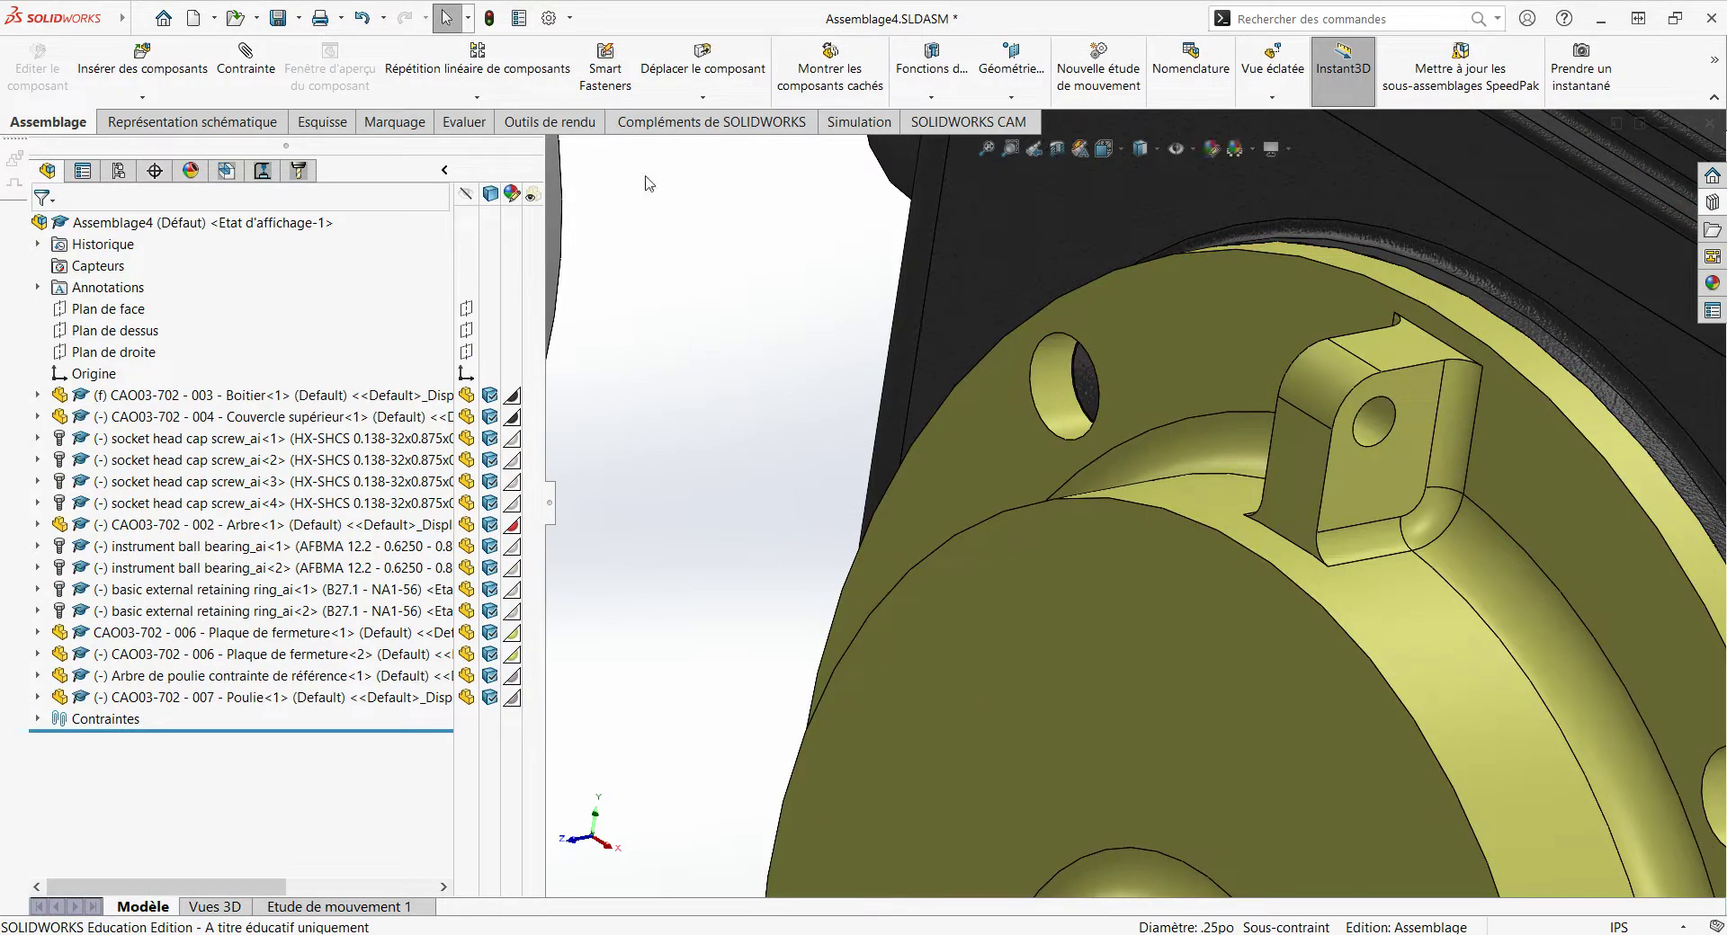
Step: Run Smart Fasteners, accept the warning, and review the Groupe1–Groupe4 socket head cap screws
{"action": "left_click", "coordinate": [616, 80]}
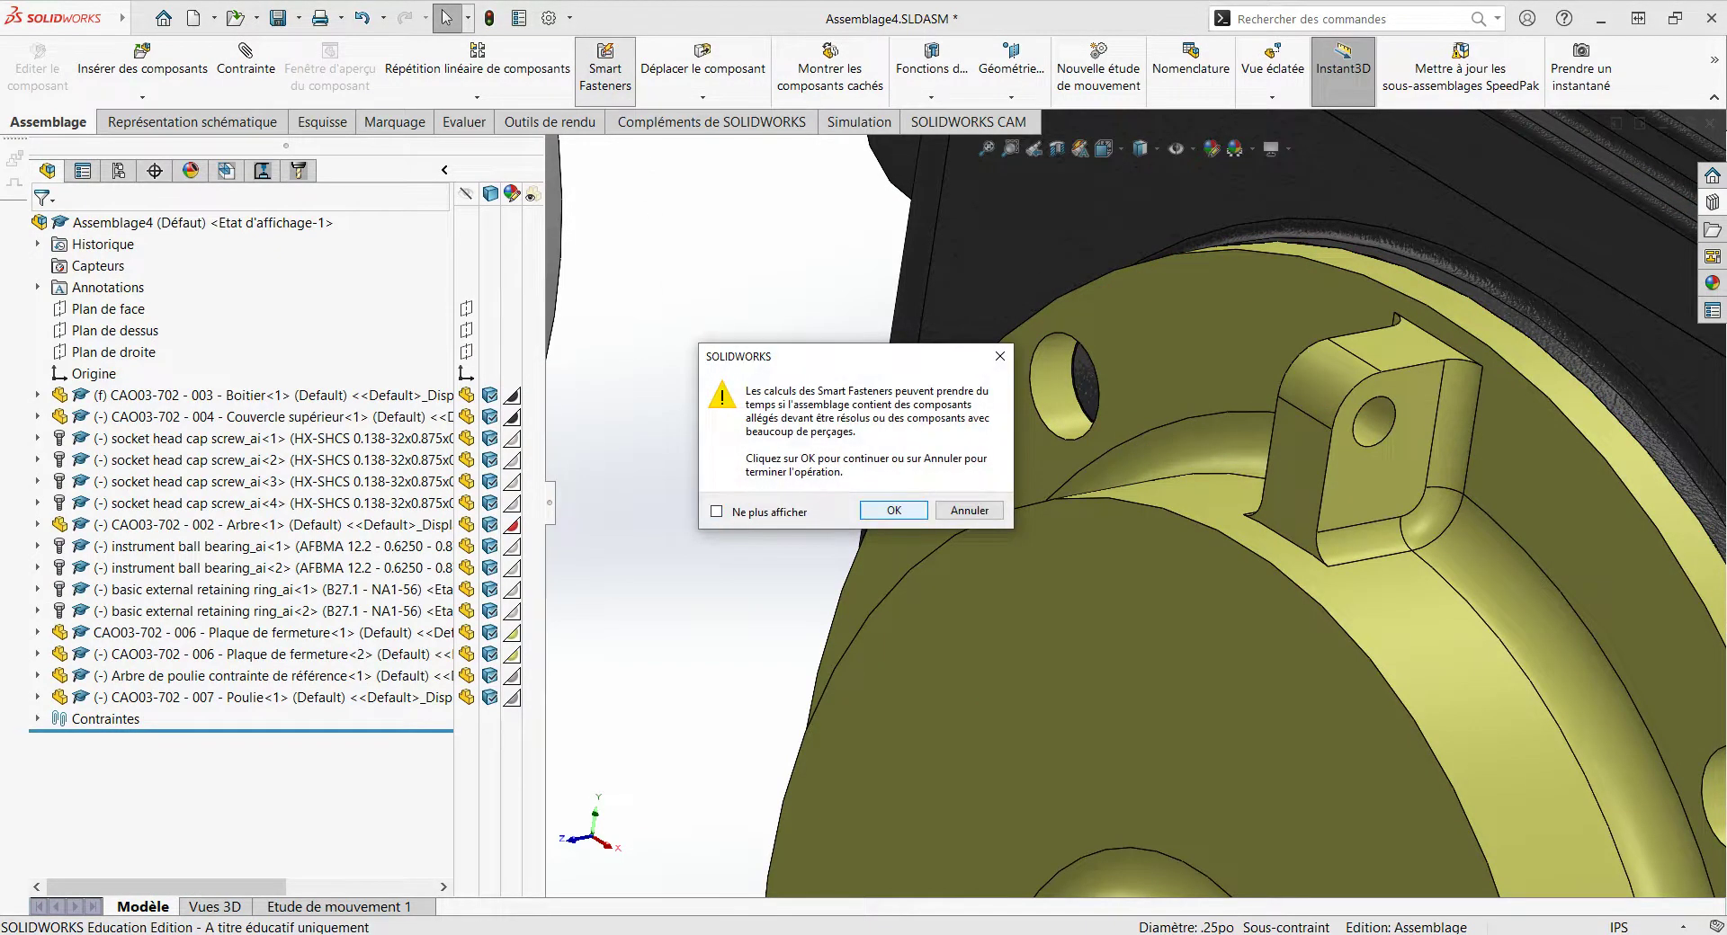
{"action": "left_click", "coordinate": [893, 512]}
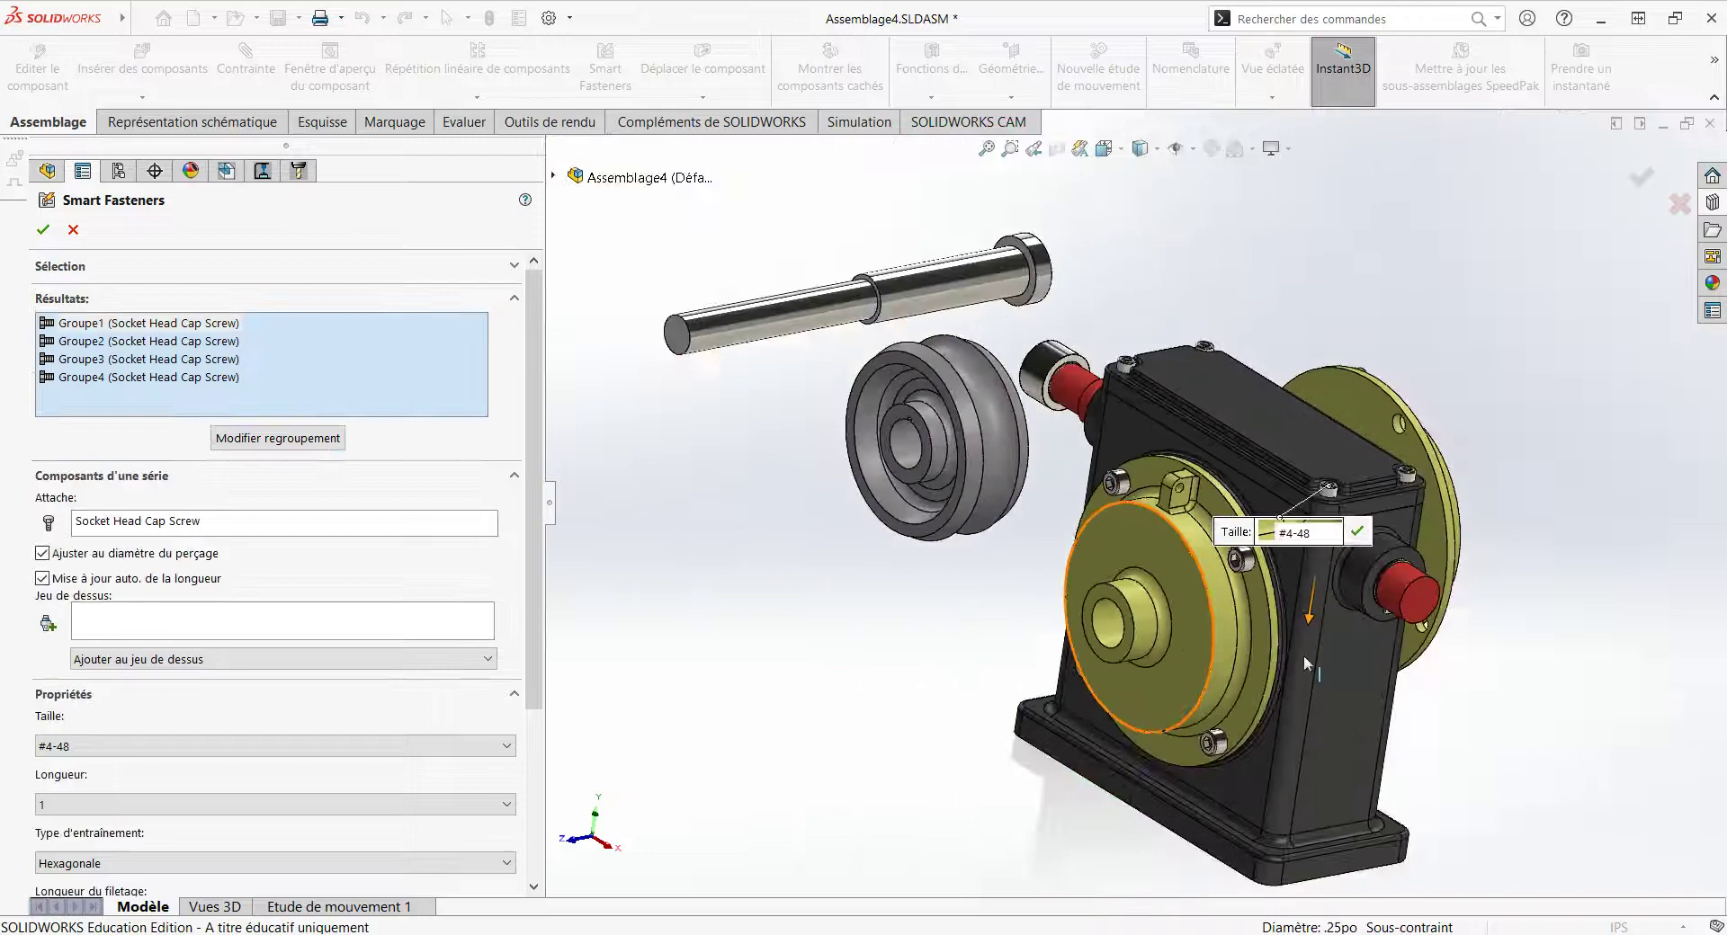
{"action": "middle_click_drag", "start_coordinate": [1305, 657], "coordinate": [1285, 662]}
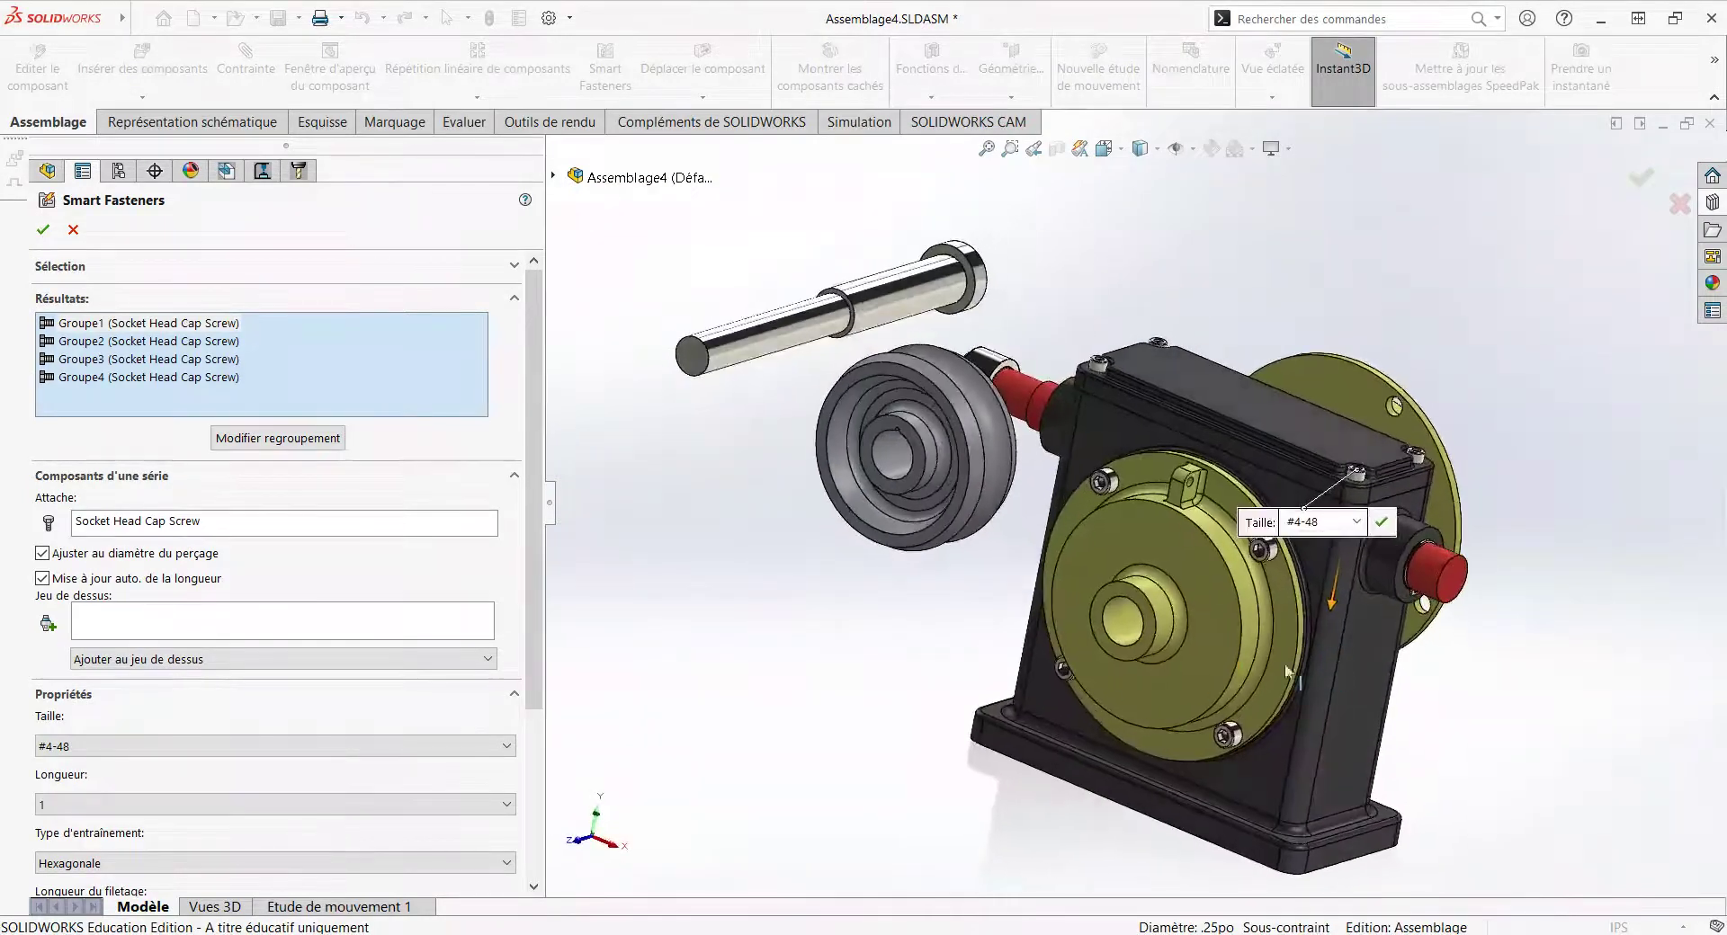
{"action": "scroll", "coordinate": [1159, 638], "scroll_direction": "down", "scroll_amount": 2}
{"action": "scroll", "coordinate": [1158, 639], "scroll_direction": "down", "scroll_amount": 3}
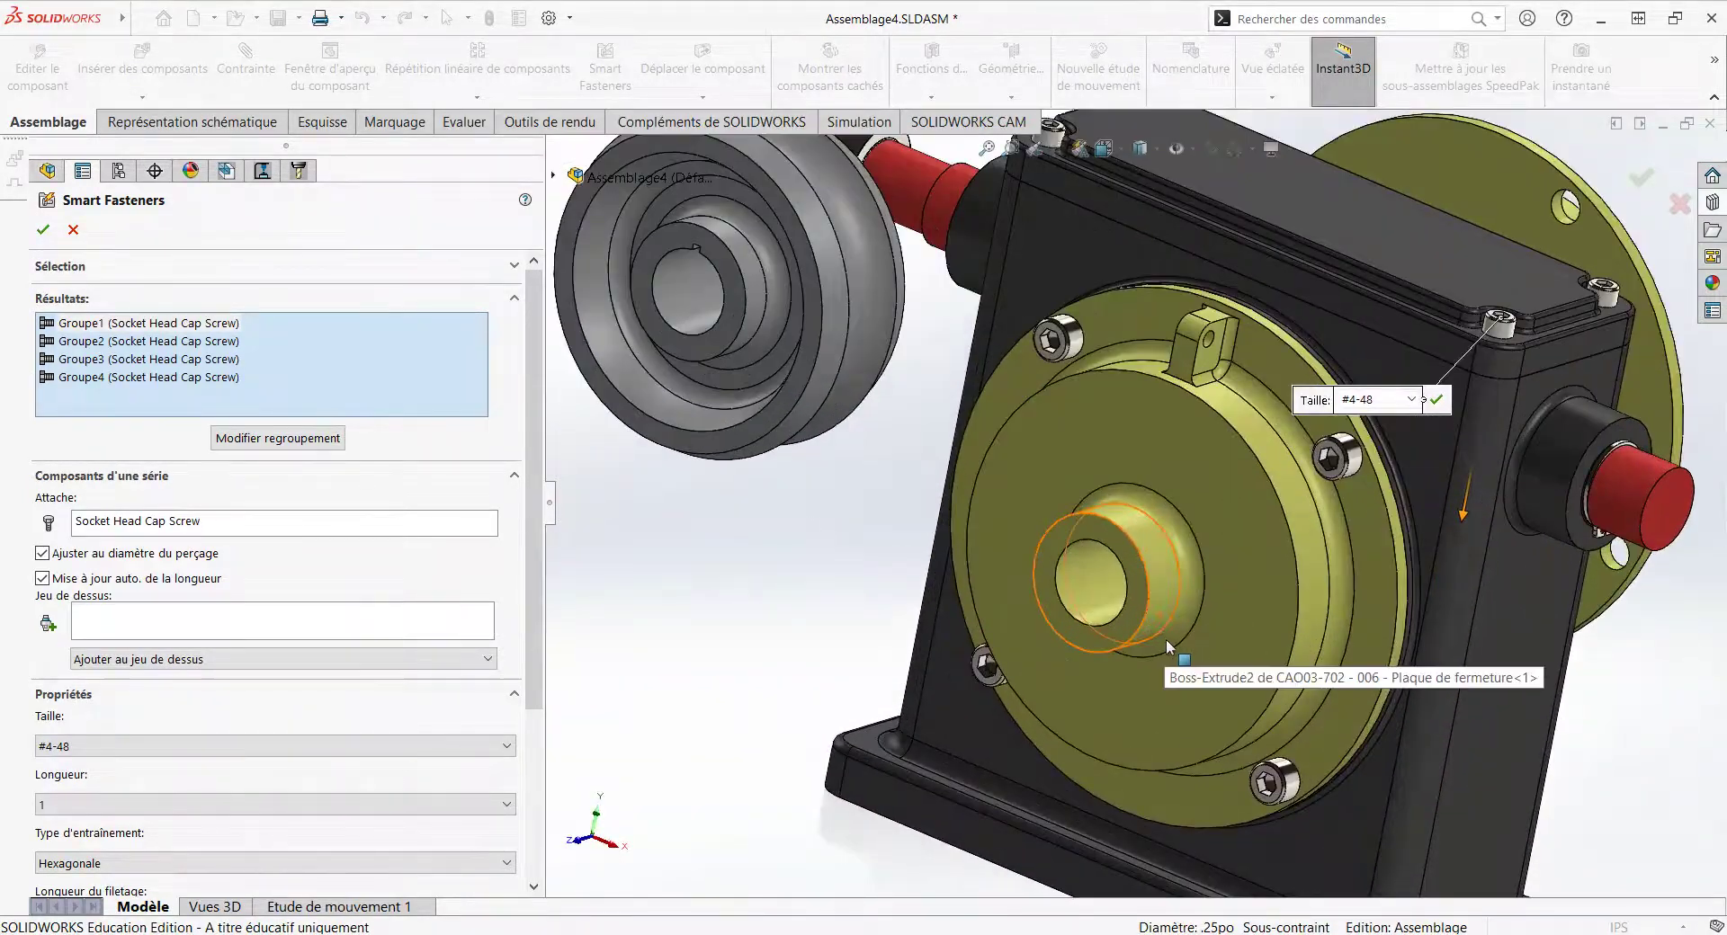
{"action": "left_click", "coordinate": [220, 341]}
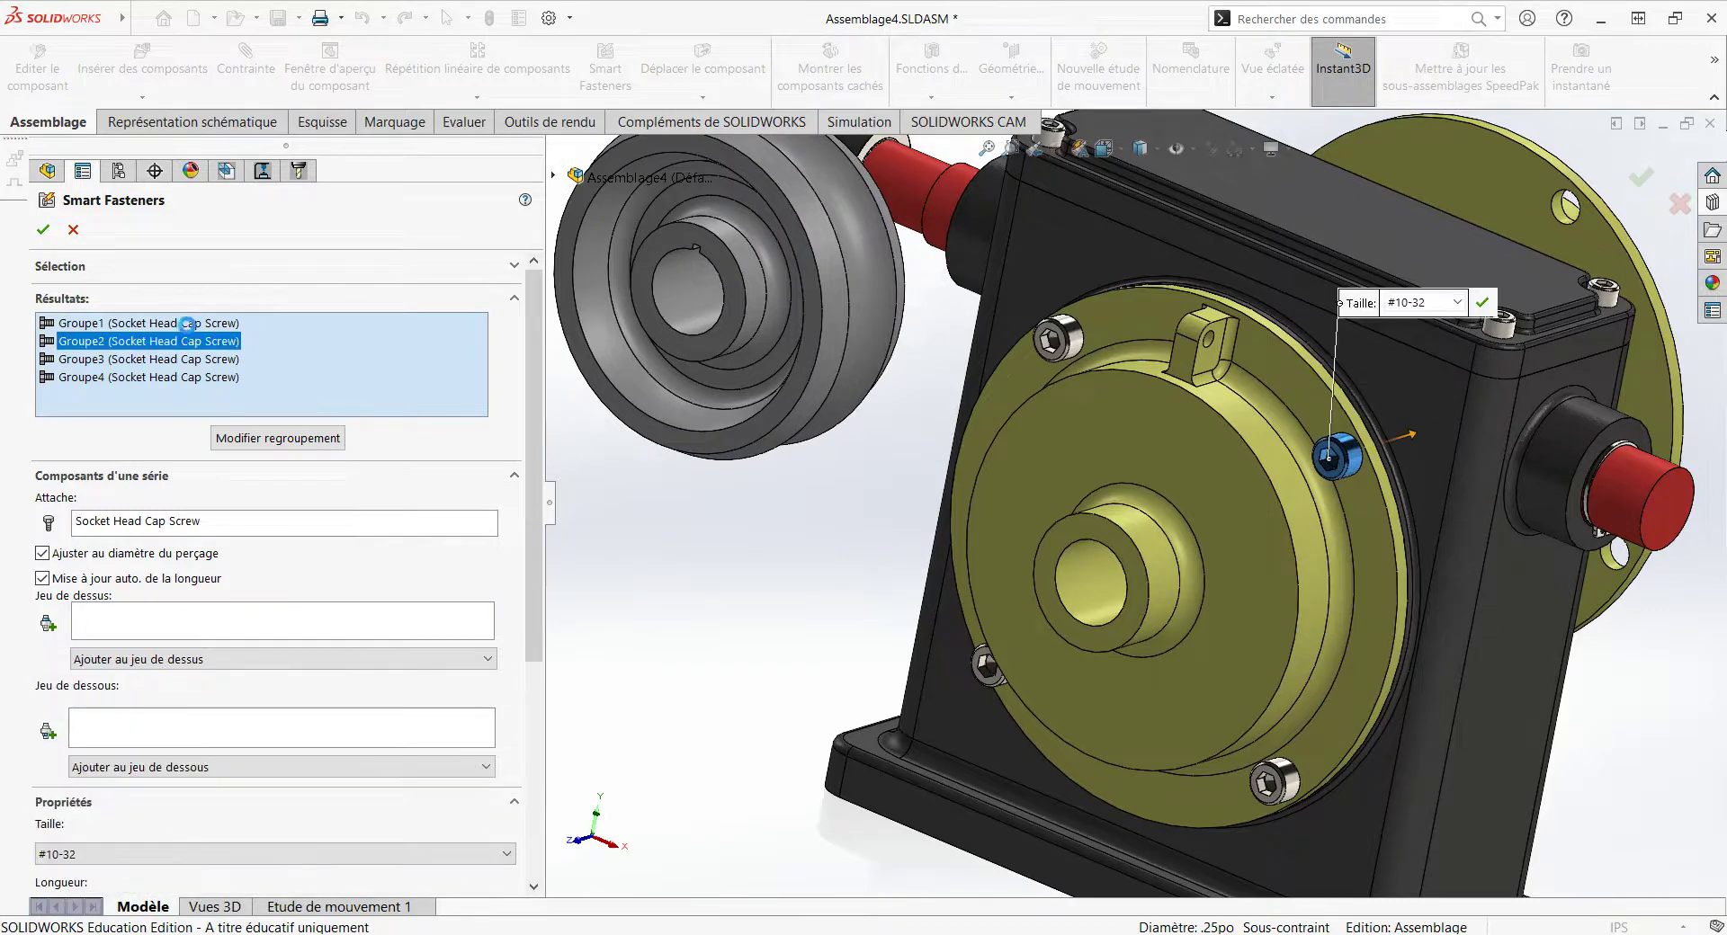
Step: Delete Groupe1, Groupe3 and Groupe4, keeping the #10-32 screws, and confirm Smart Fastener1
{"action": "left_click", "coordinate": [170, 322]}
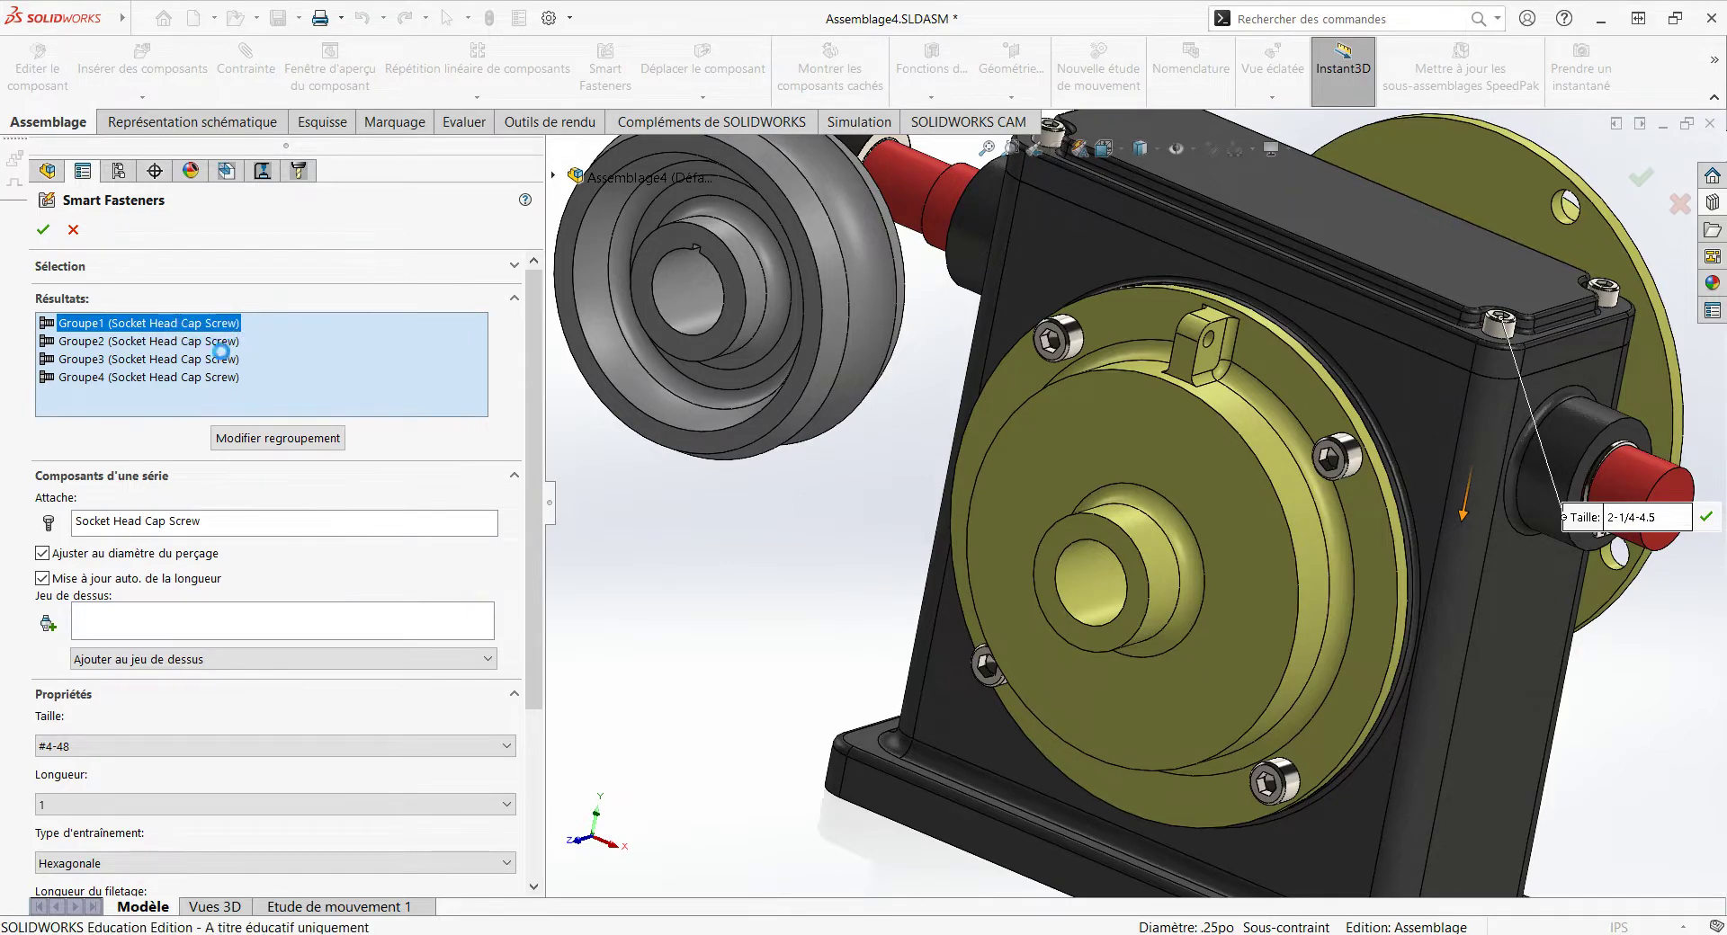
{"action": "key", "text": "Delete"}
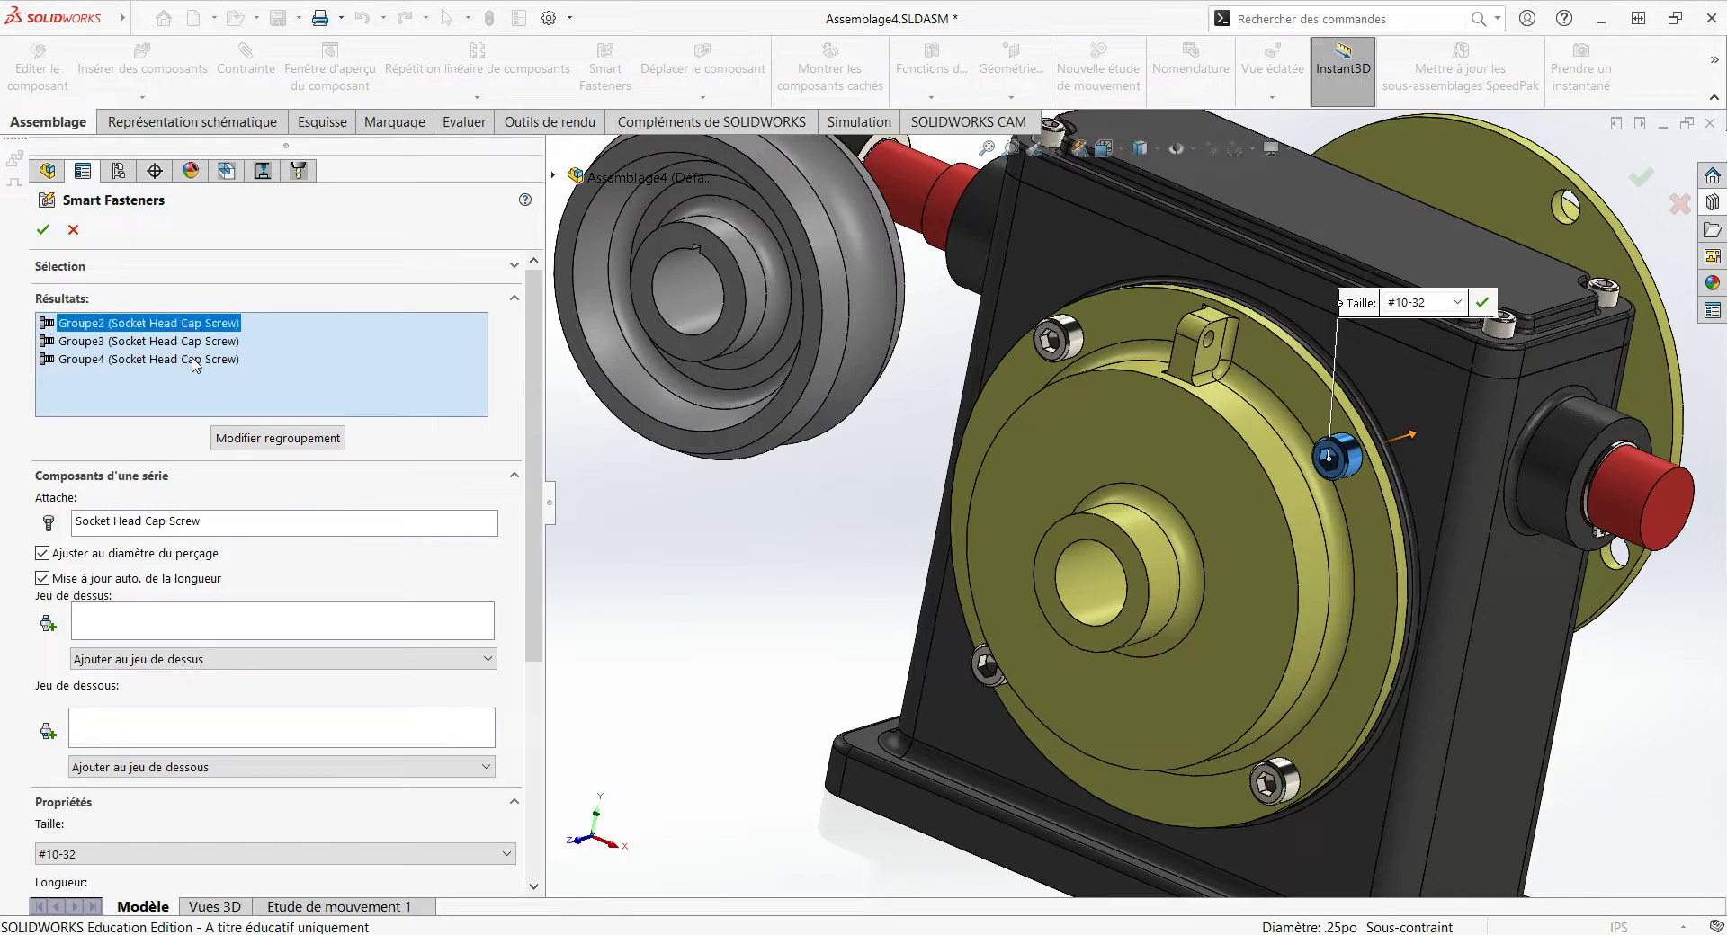
{"action": "key", "text": "Delete"}
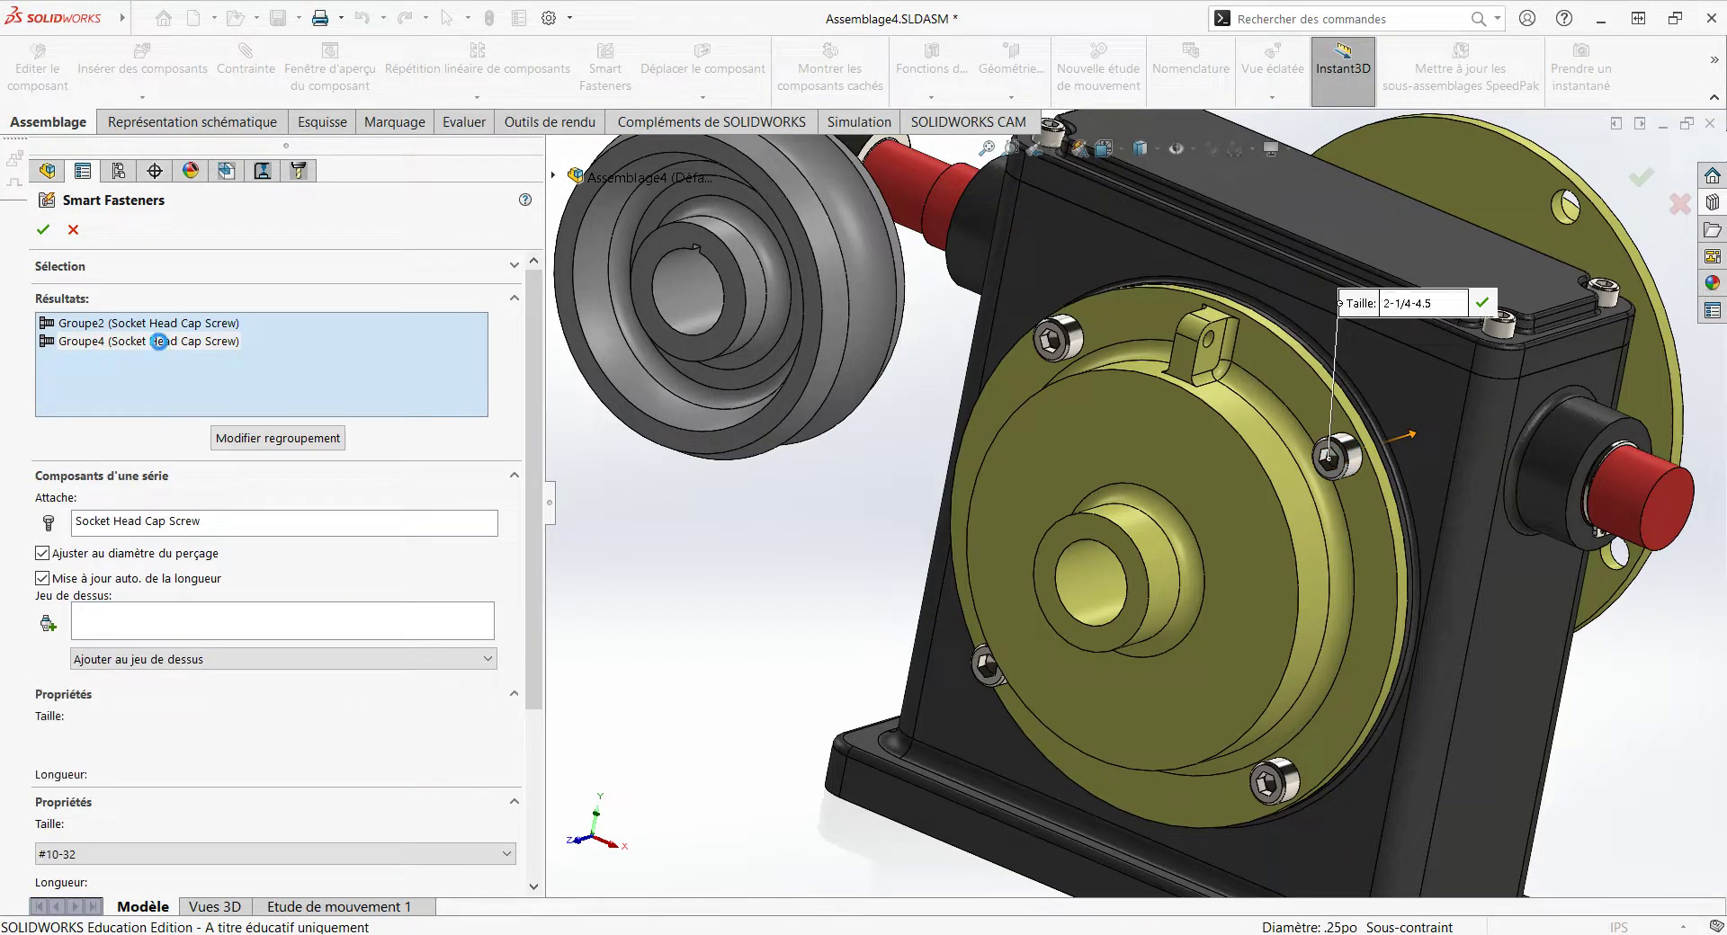
{"action": "left_click", "coordinate": [188, 346]}
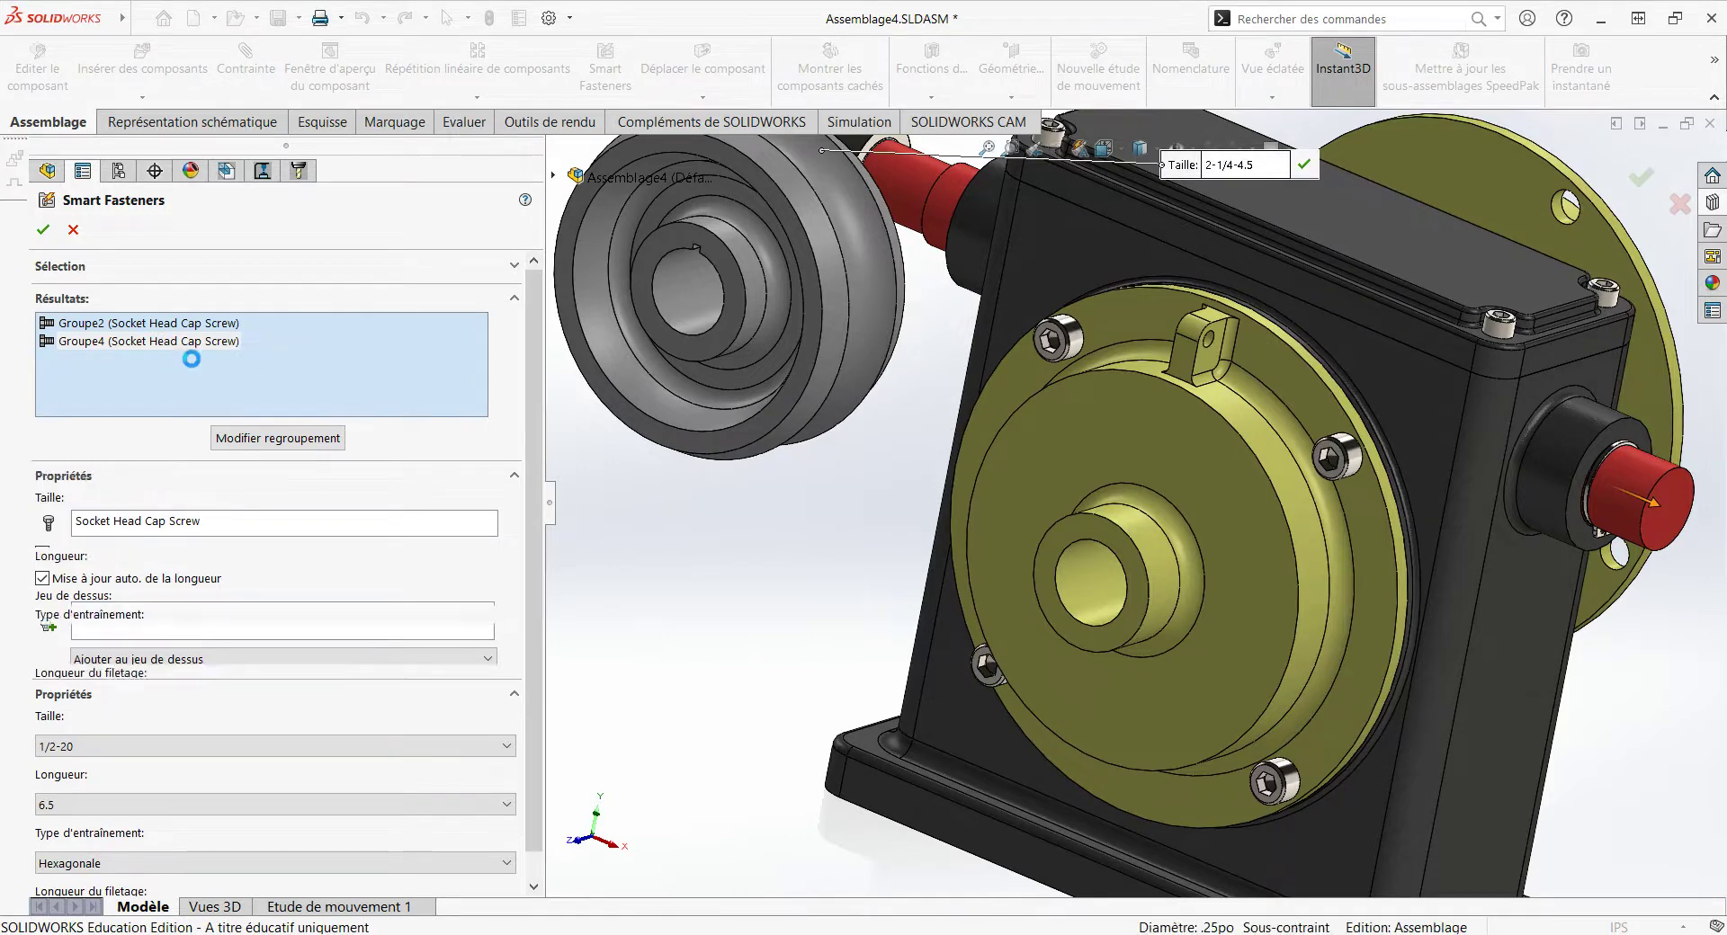
{"action": "key", "text": "Delete"}
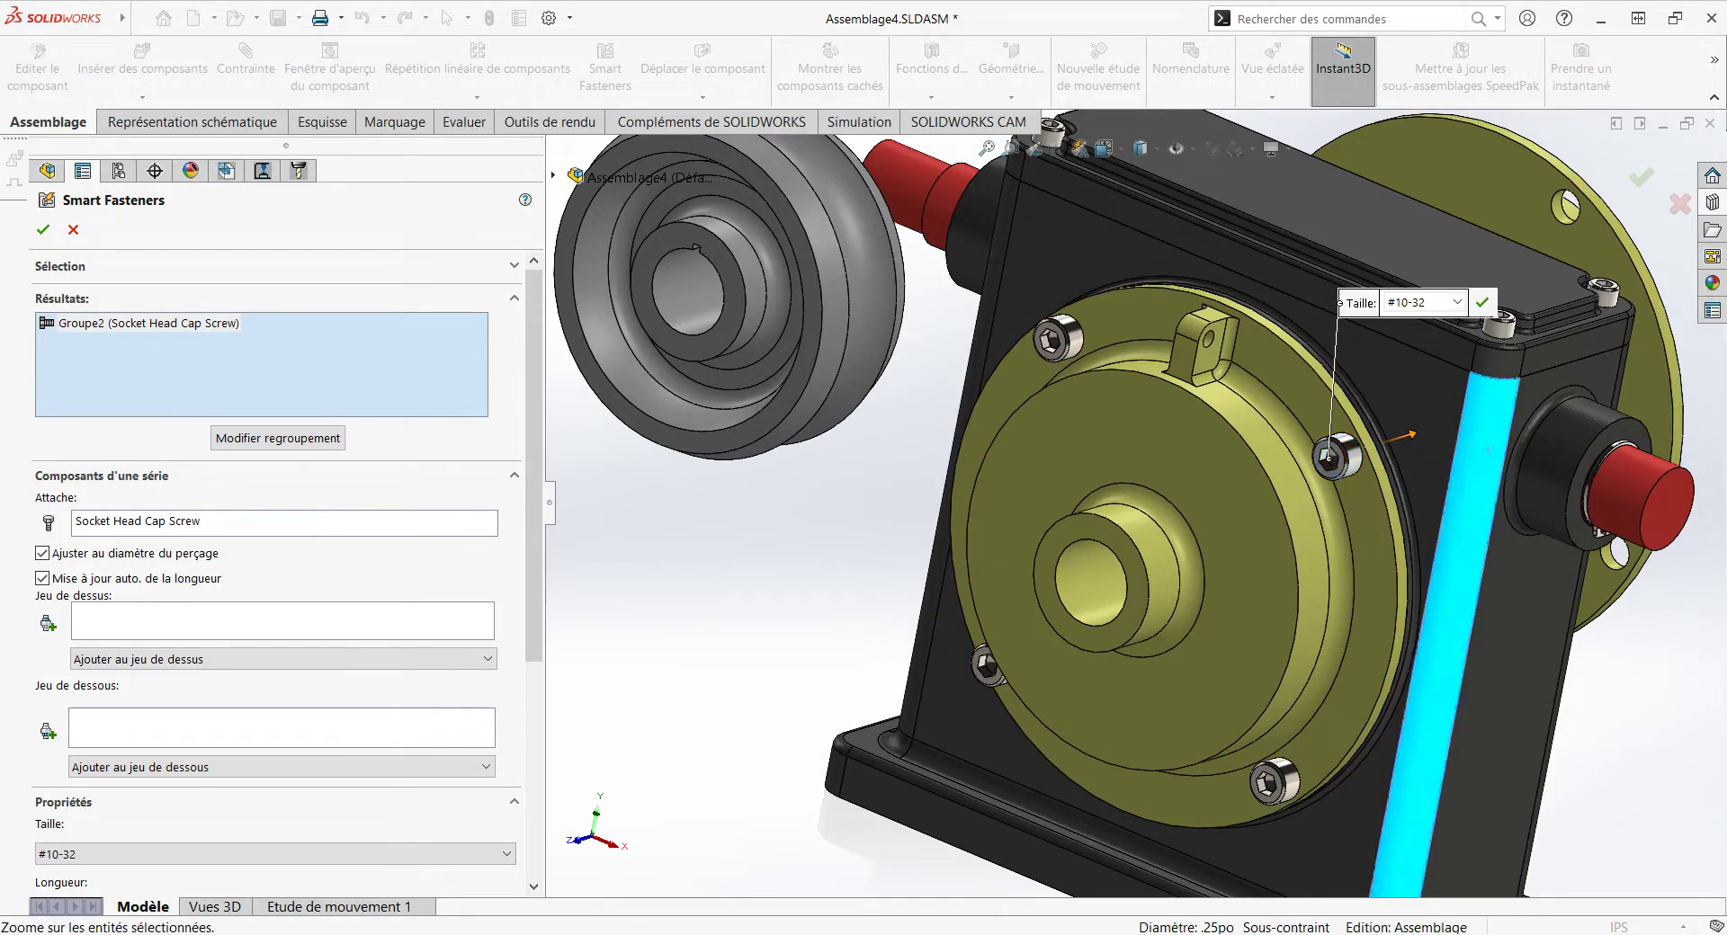
{"action": "middle_click_drag", "start_coordinate": [1328, 456], "coordinate": [1435, 536]}
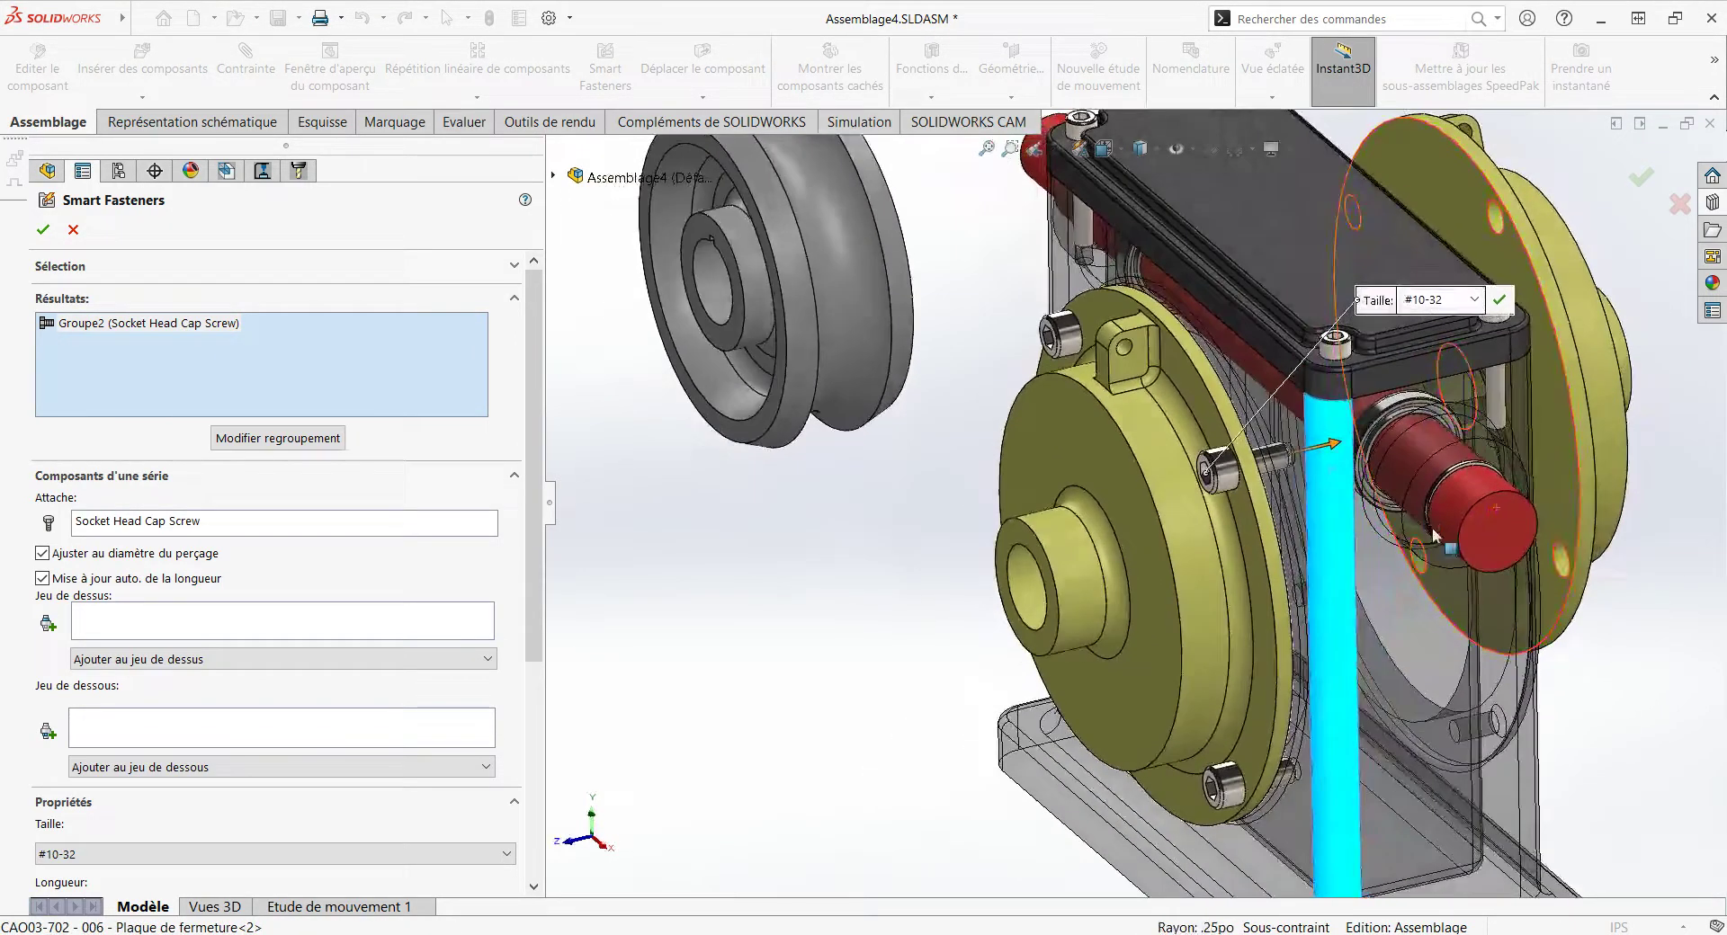
{"action": "scroll", "coordinate": [1242, 486], "scroll_direction": "down", "scroll_amount": 3}
{"action": "scroll", "coordinate": [1223, 480], "scroll_direction": "down", "scroll_amount": 3}
{"action": "scroll", "coordinate": [1225, 480], "scroll_direction": "up", "scroll_amount": 5}
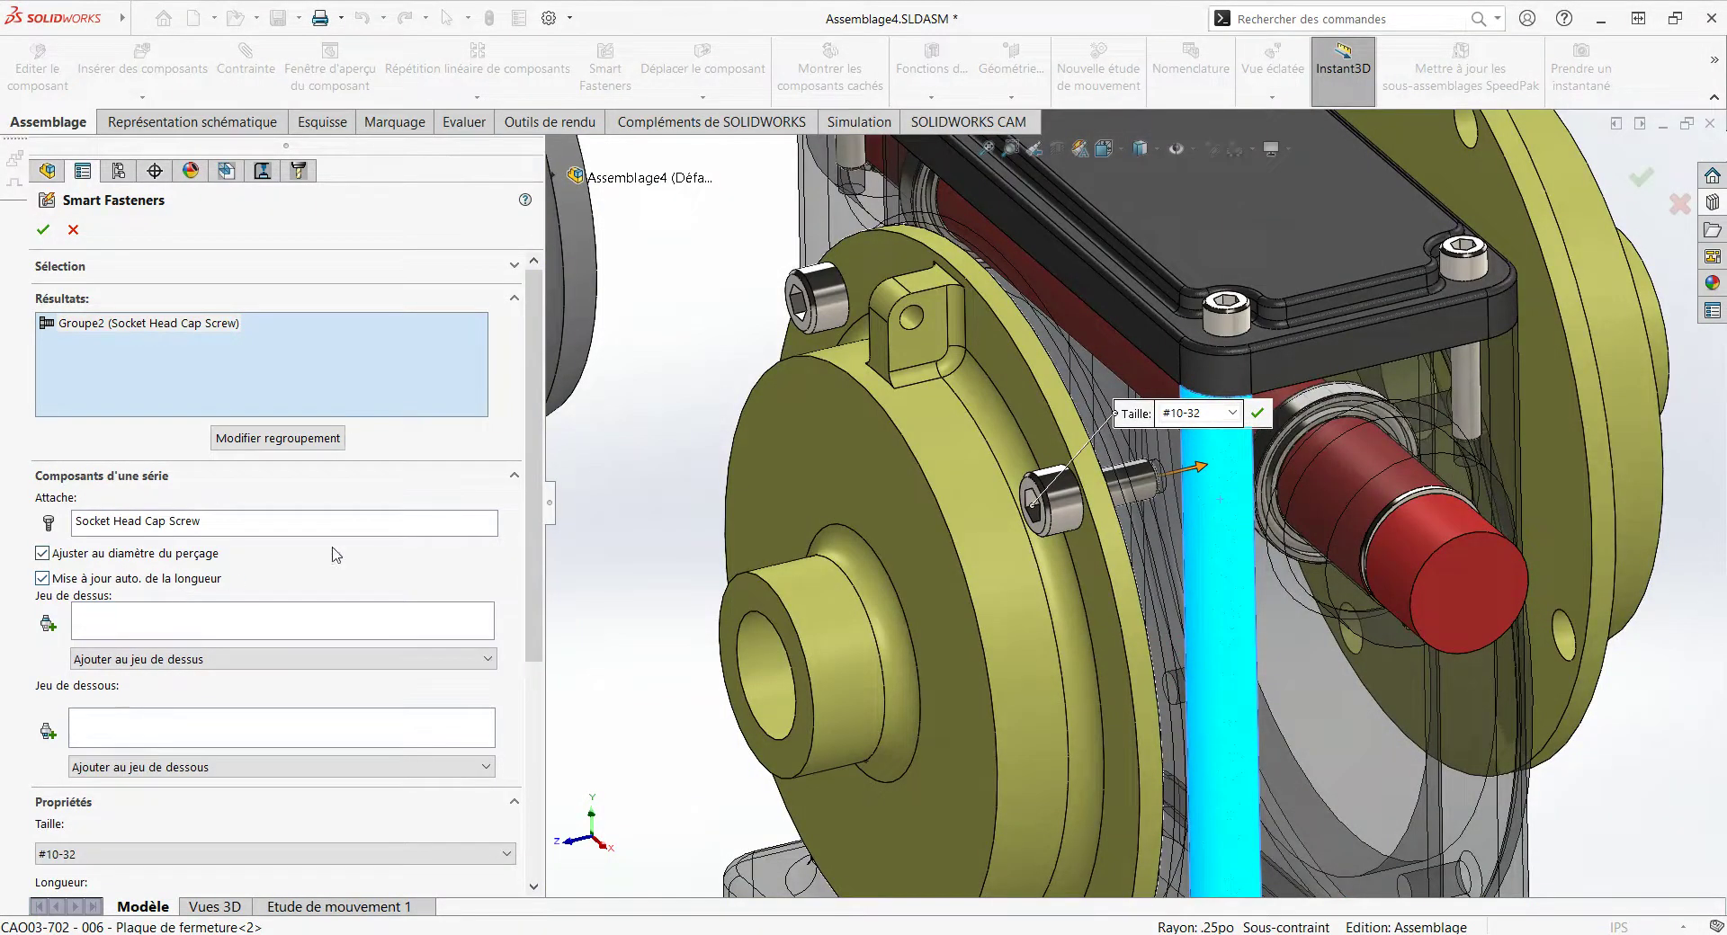
{"action": "left_click_drag", "start_coordinate": [540, 416], "coordinate": [539, 631]}
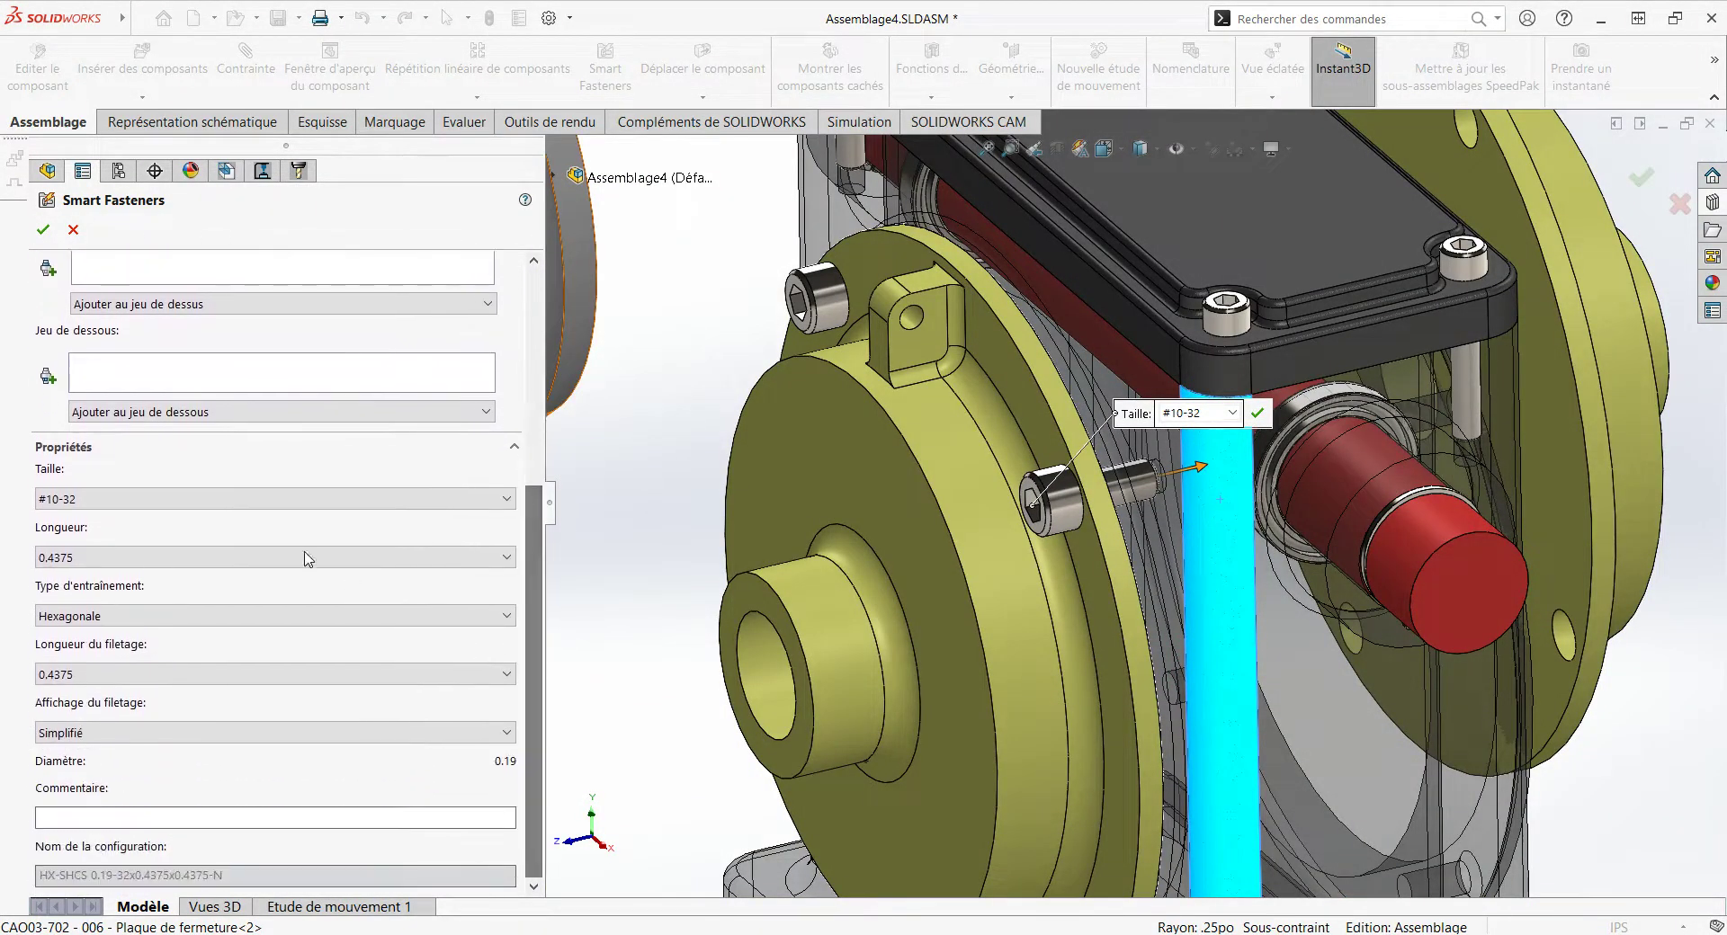
{"action": "left_click", "coordinate": [44, 230]}
Step: Close the fastener settings and show the housing solid again to reach the second plate
{"action": "key", "text": "f"}
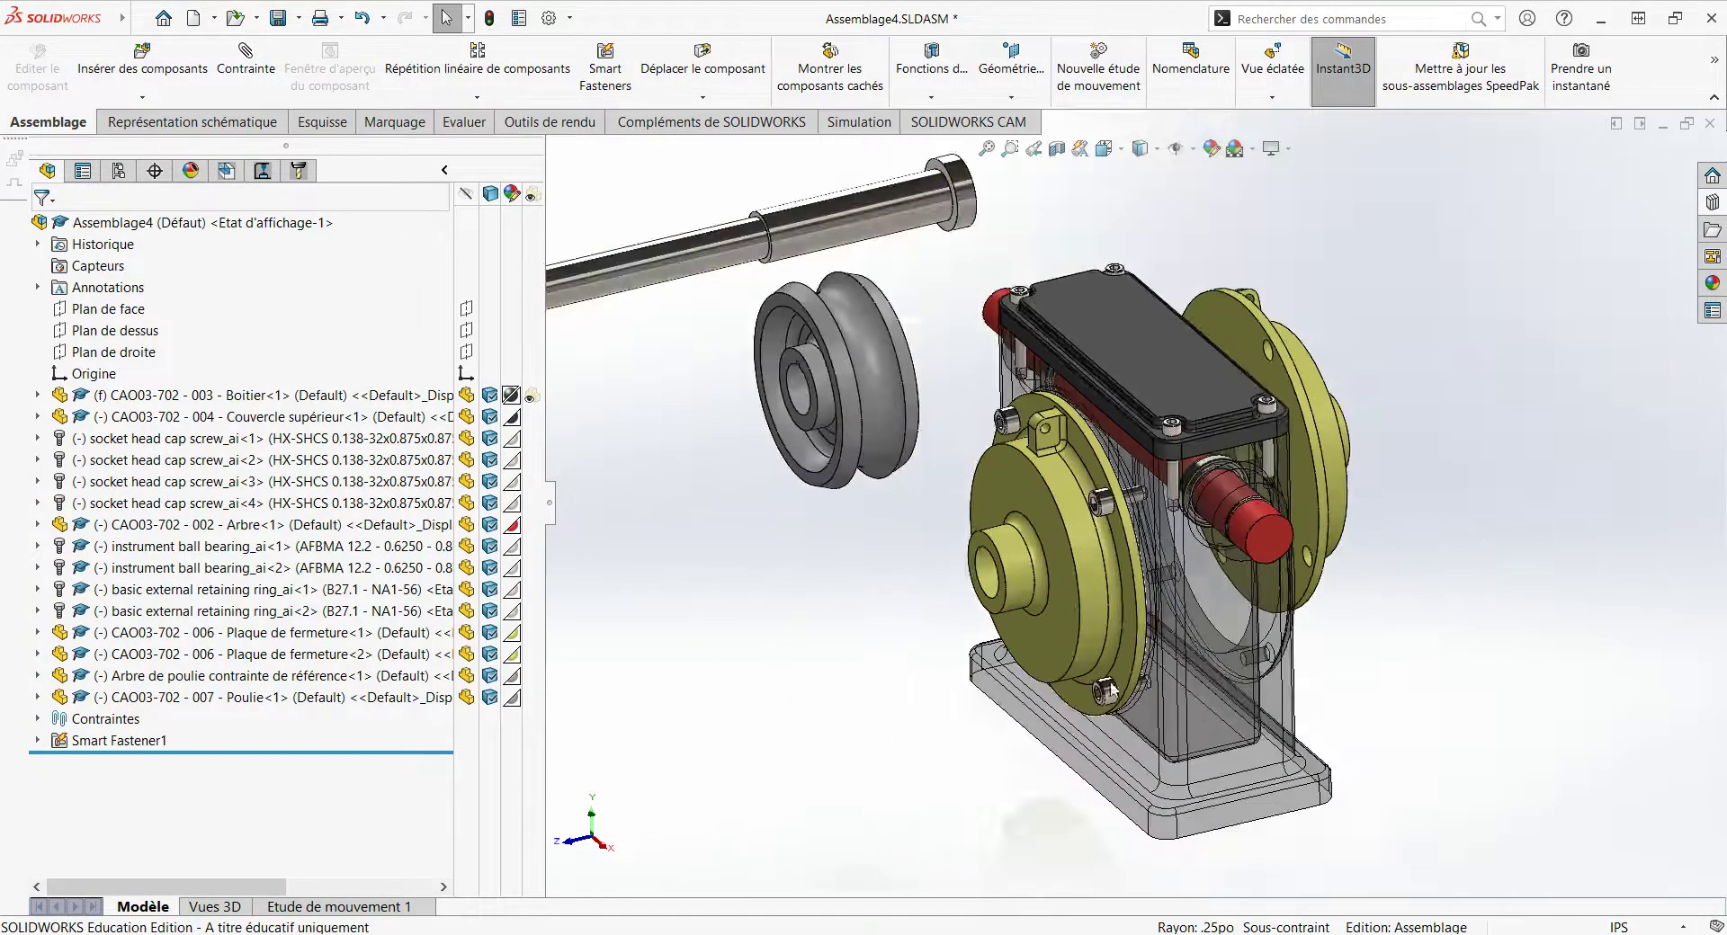
{"action": "left_click", "coordinate": [1256, 782]}
{"action": "left_click", "coordinate": [1277, 225]}
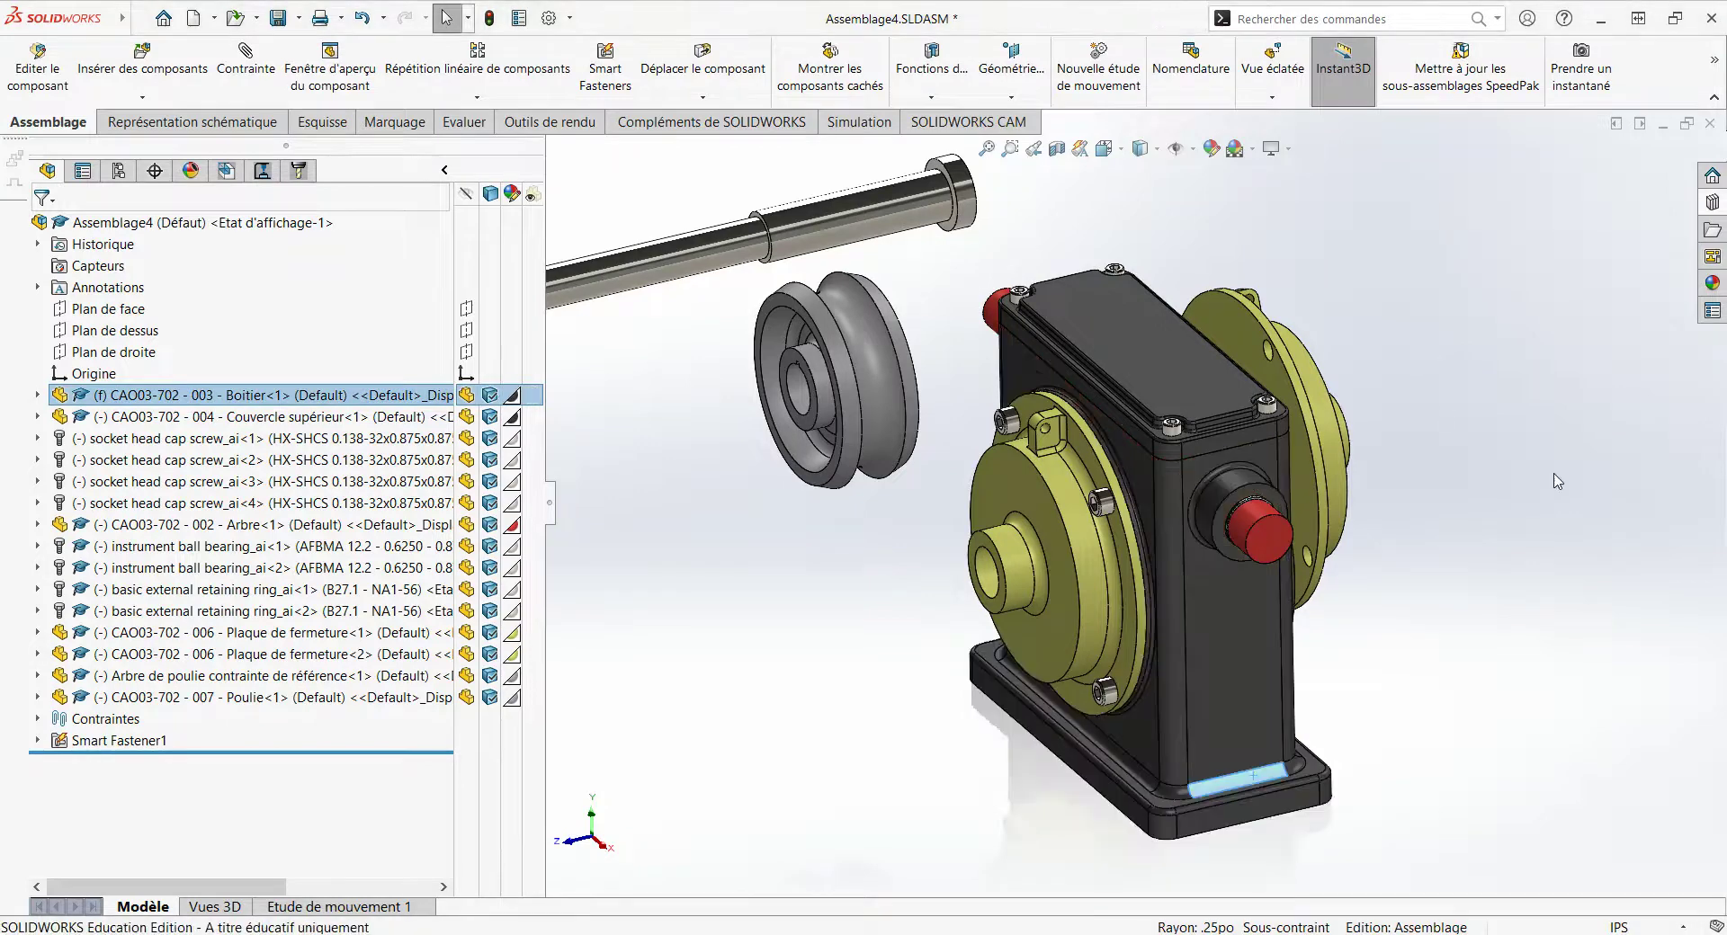
{"action": "middle_click_drag", "start_coordinate": [1443, 599], "coordinate": [1415, 581]}
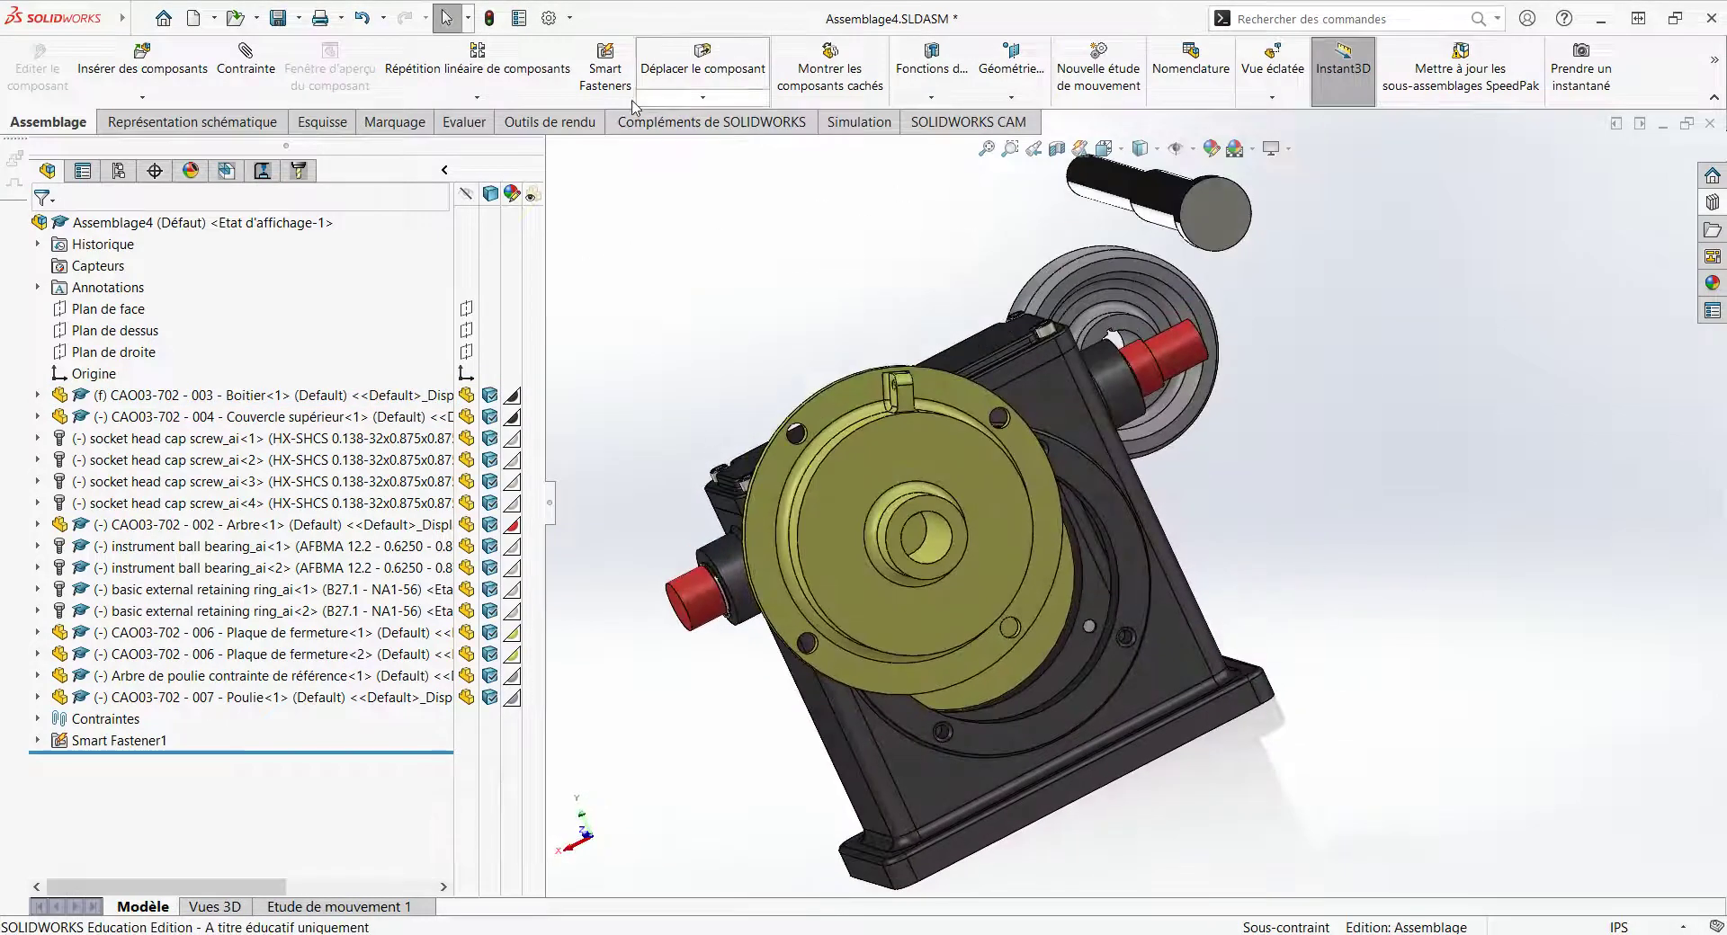
Step: Mate the second closing plate's hole coaxially with the housing hole
{"action": "left_click", "coordinate": [246, 55]}
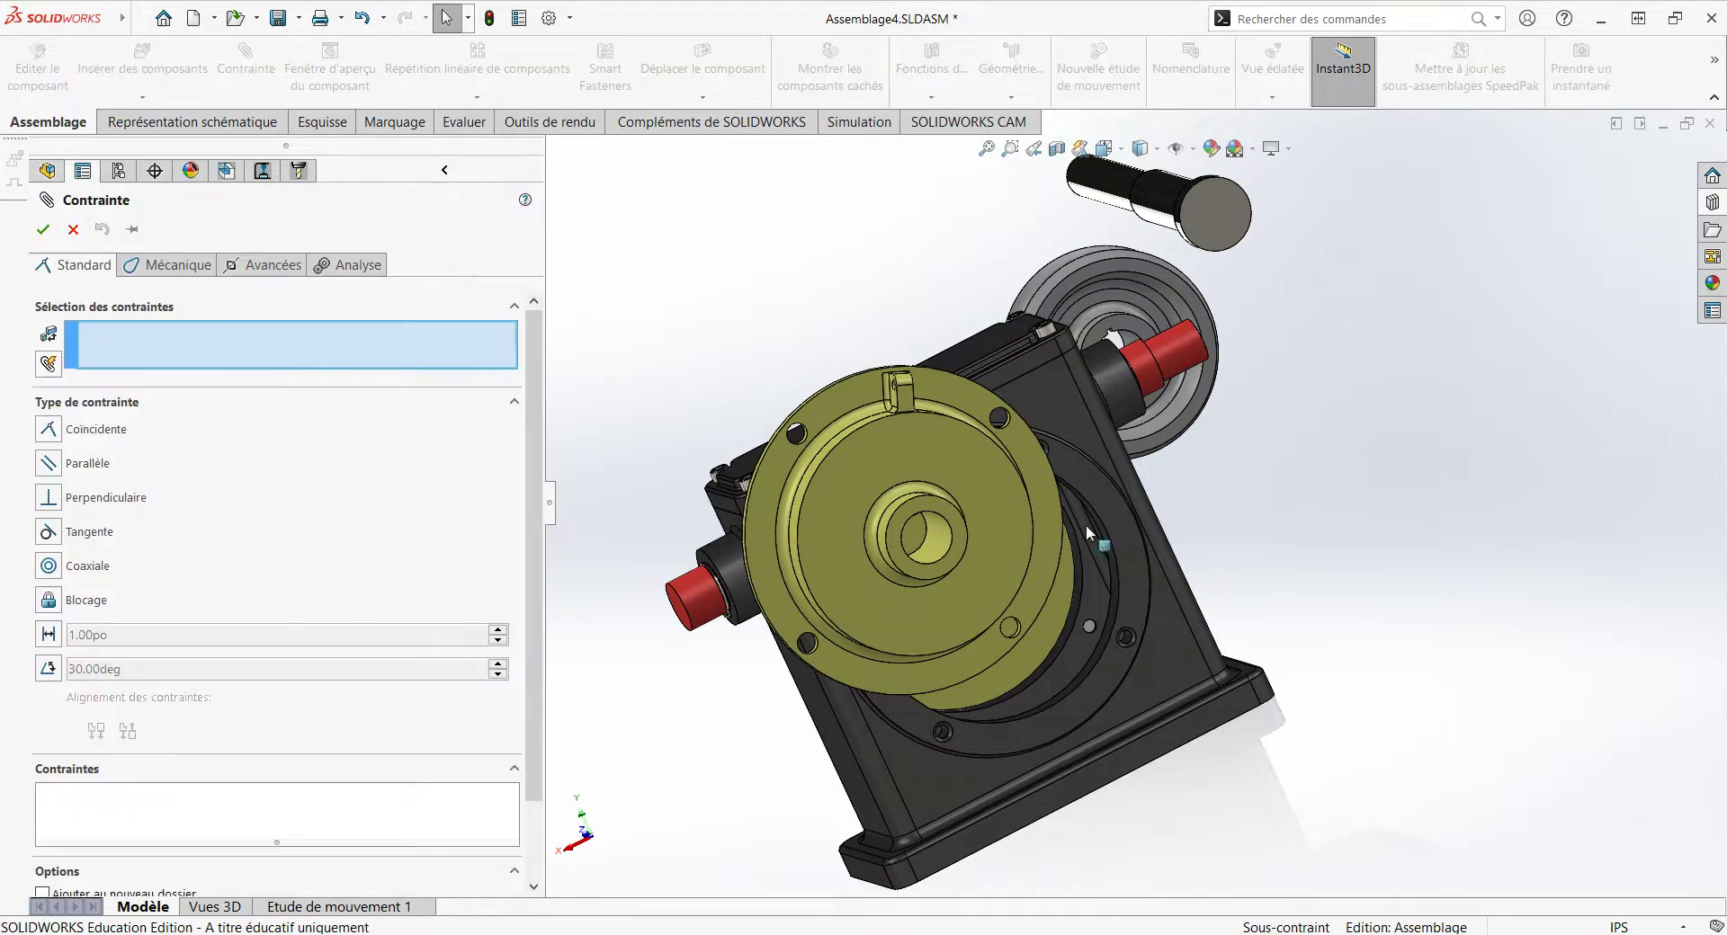
{"action": "scroll", "coordinate": [1087, 531], "scroll_direction": "down", "scroll_amount": 3}
{"action": "scroll", "coordinate": [1086, 540], "scroll_direction": "down", "scroll_amount": 3}
{"action": "scroll", "coordinate": [1088, 548], "scroll_direction": "down", "scroll_amount": 3}
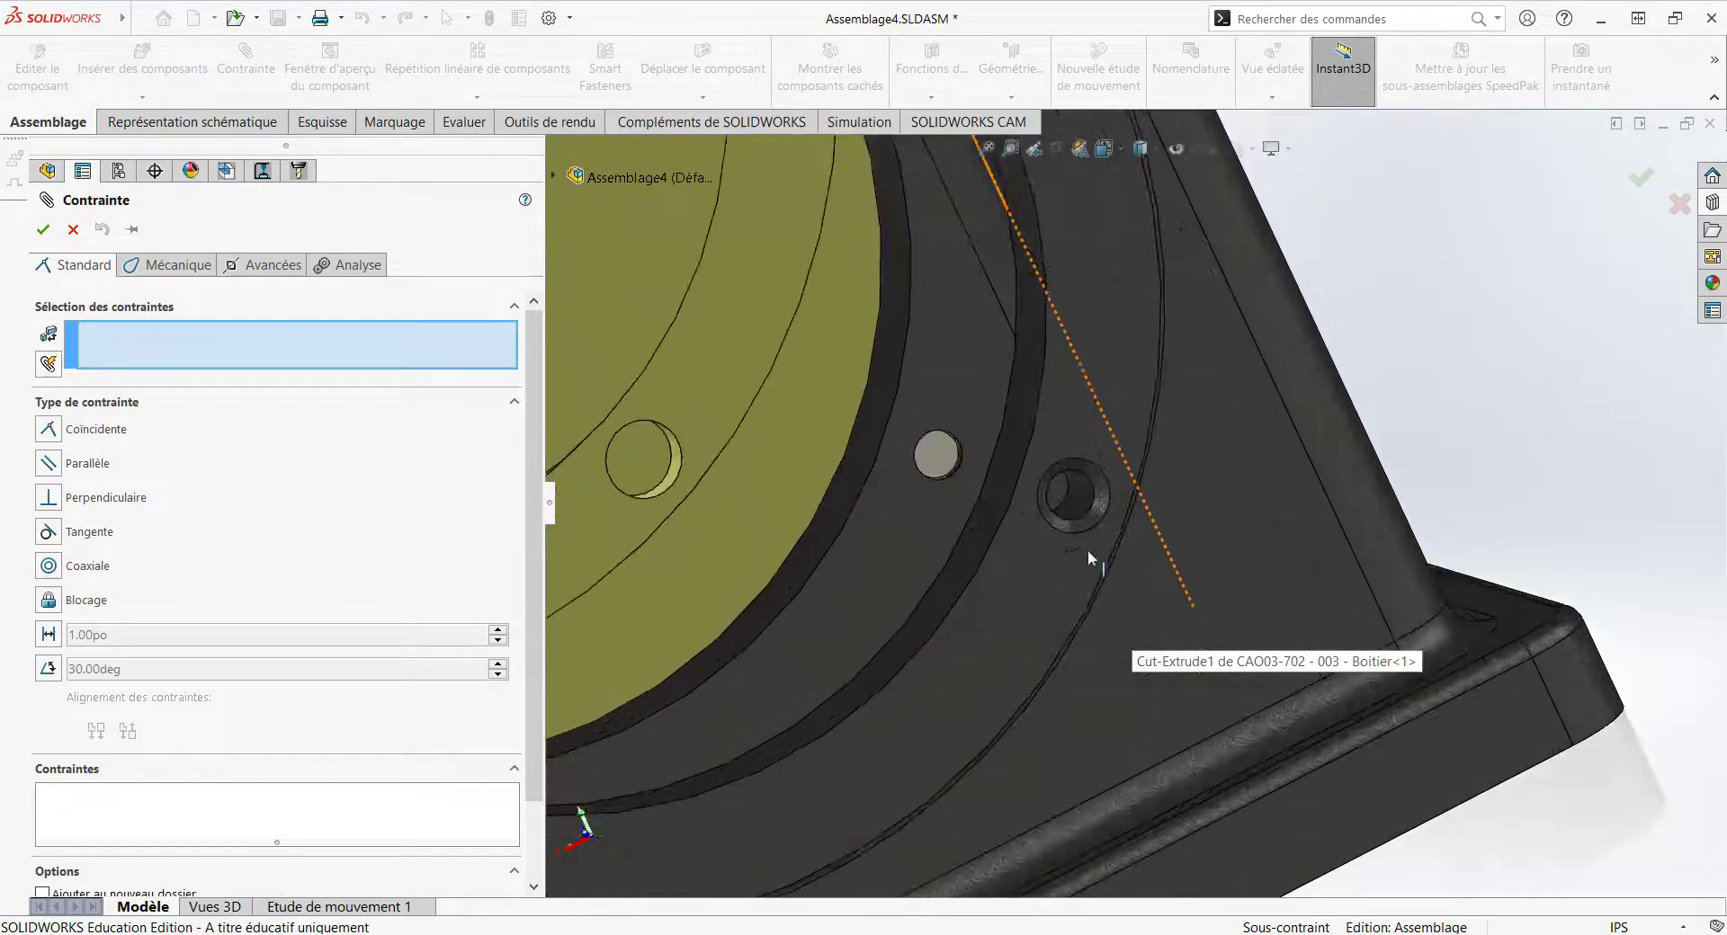
{"action": "left_click", "coordinate": [1081, 496]}
{"action": "scroll", "coordinate": [693, 473], "scroll_direction": "down", "scroll_amount": 3}
{"action": "mouse_move", "coordinate": [752, 499]}
{"action": "middle_mouse_down"}
{"action": "mouse_move", "coordinate": [882, 507]}
{"action": "mouse_move", "coordinate": [736, 453]}
{"action": "mouse_move", "coordinate": [656, 284]}
{"action": "middle_mouse_up"}
{"action": "left_click", "coordinate": [836, 257]}
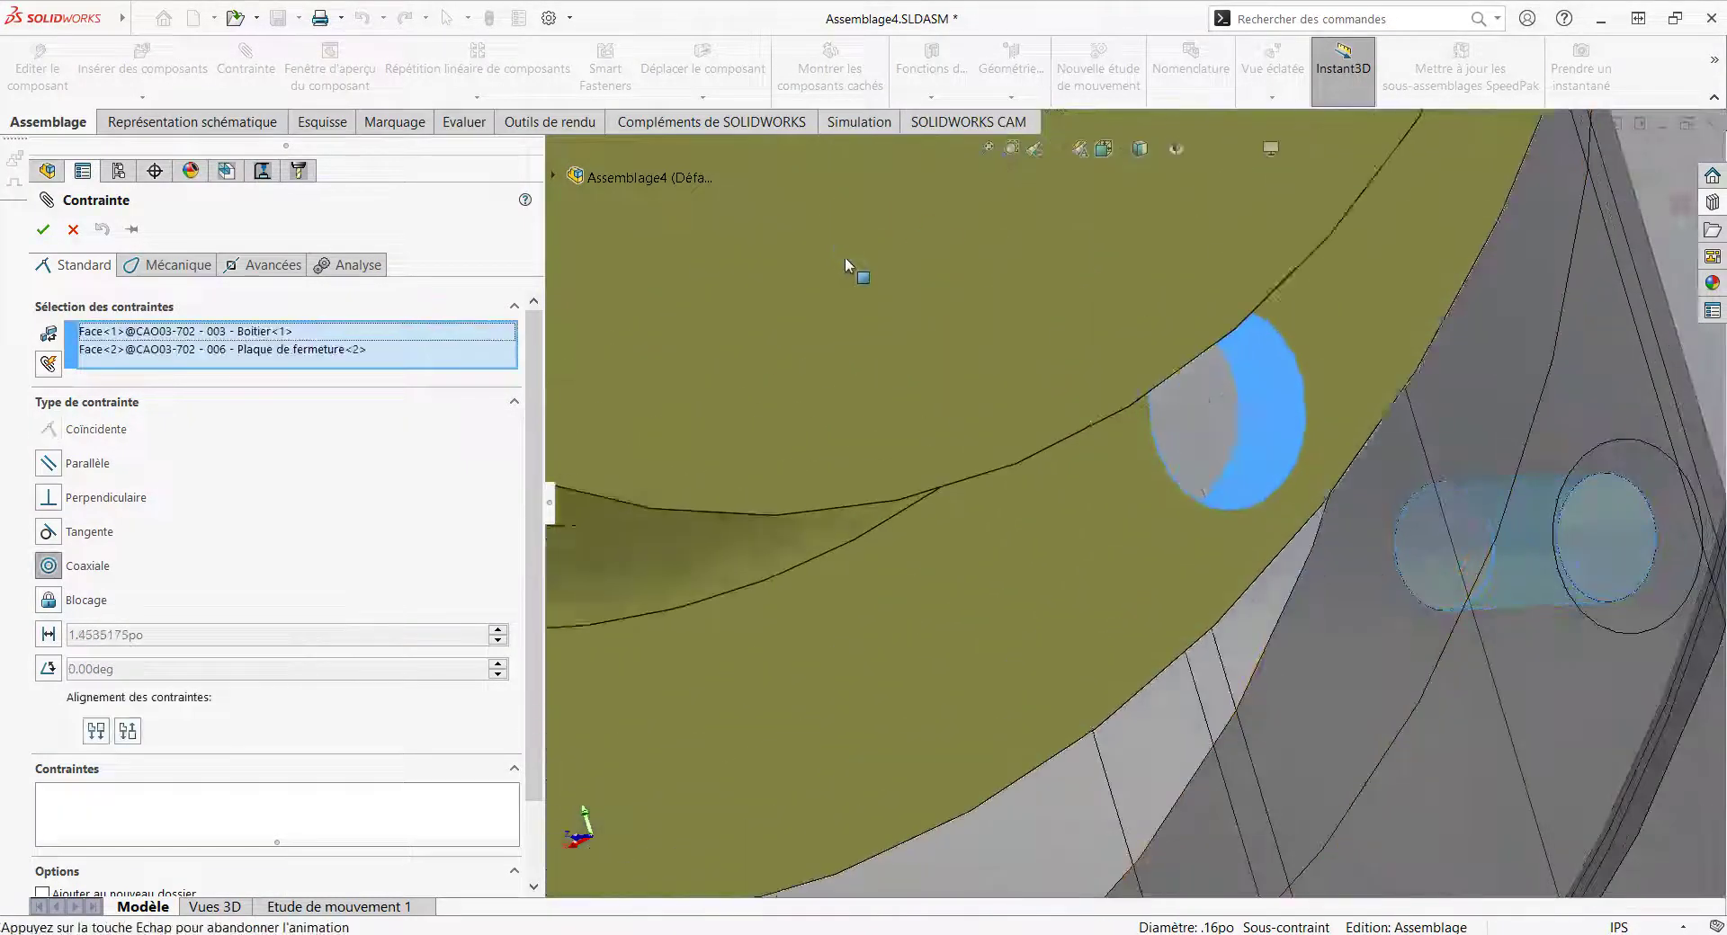
{"action": "key", "text": "Return"}
{"action": "key", "text": "Return"}
{"action": "scroll", "coordinate": [903, 275], "scroll_direction": "up", "scroll_amount": 3}
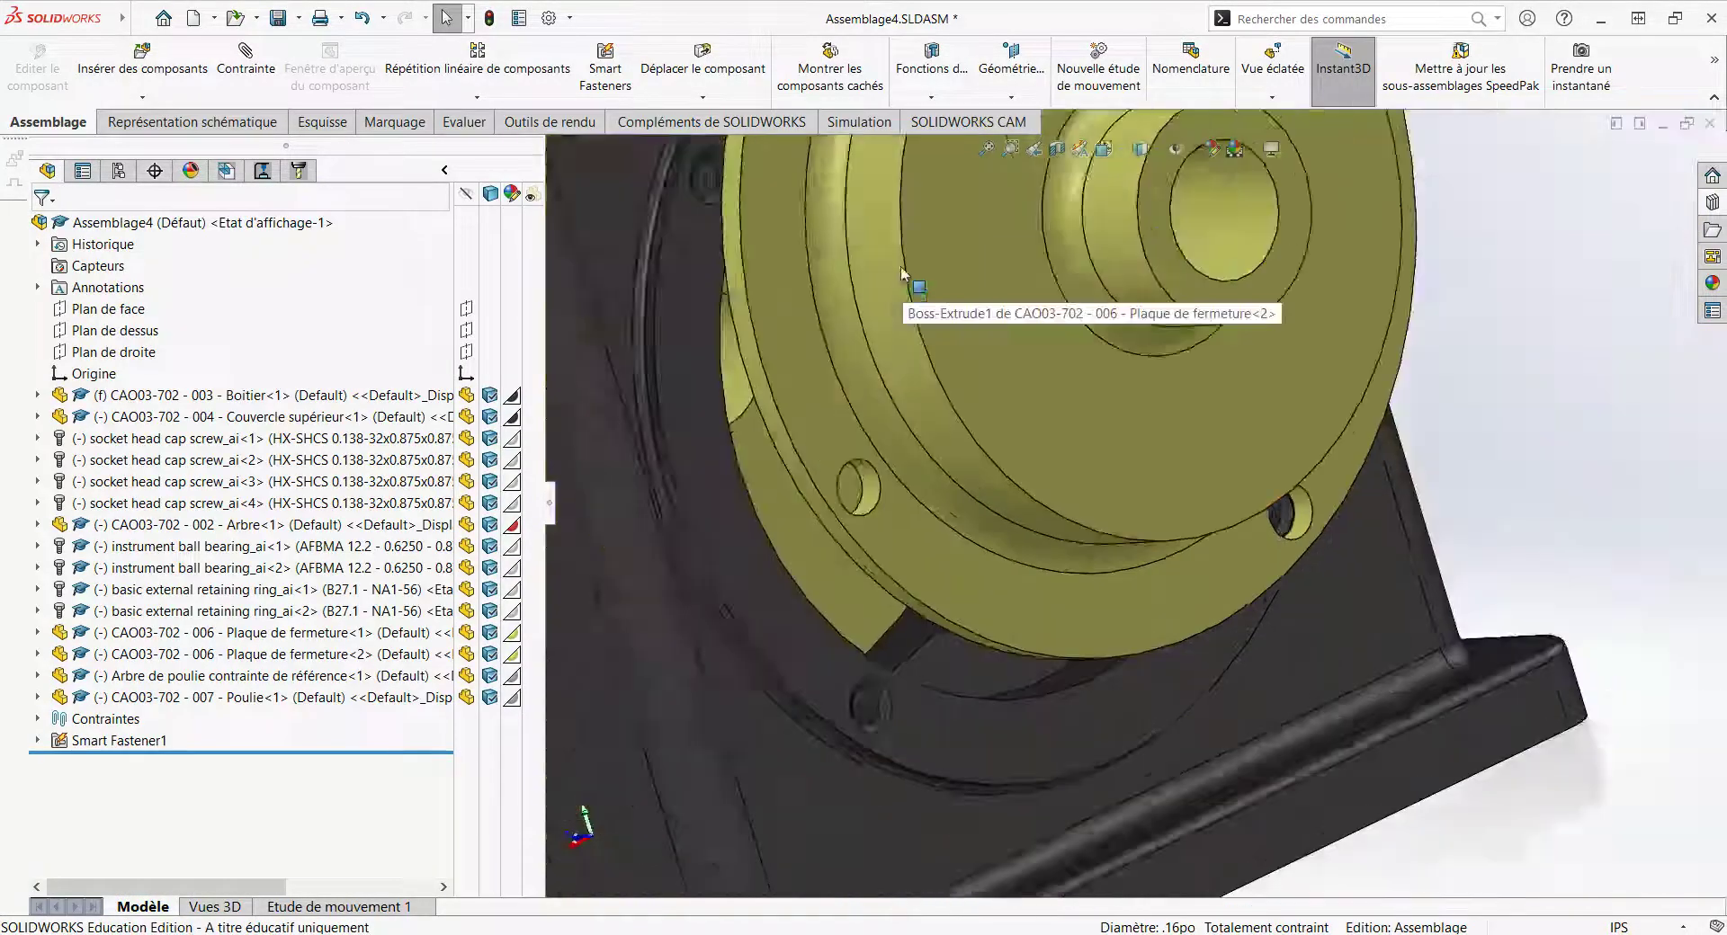
{"action": "scroll", "coordinate": [980, 252], "scroll_direction": "up", "scroll_amount": 2}
{"action": "scroll", "coordinate": [1055, 224], "scroll_direction": "down", "scroll_amount": 6}
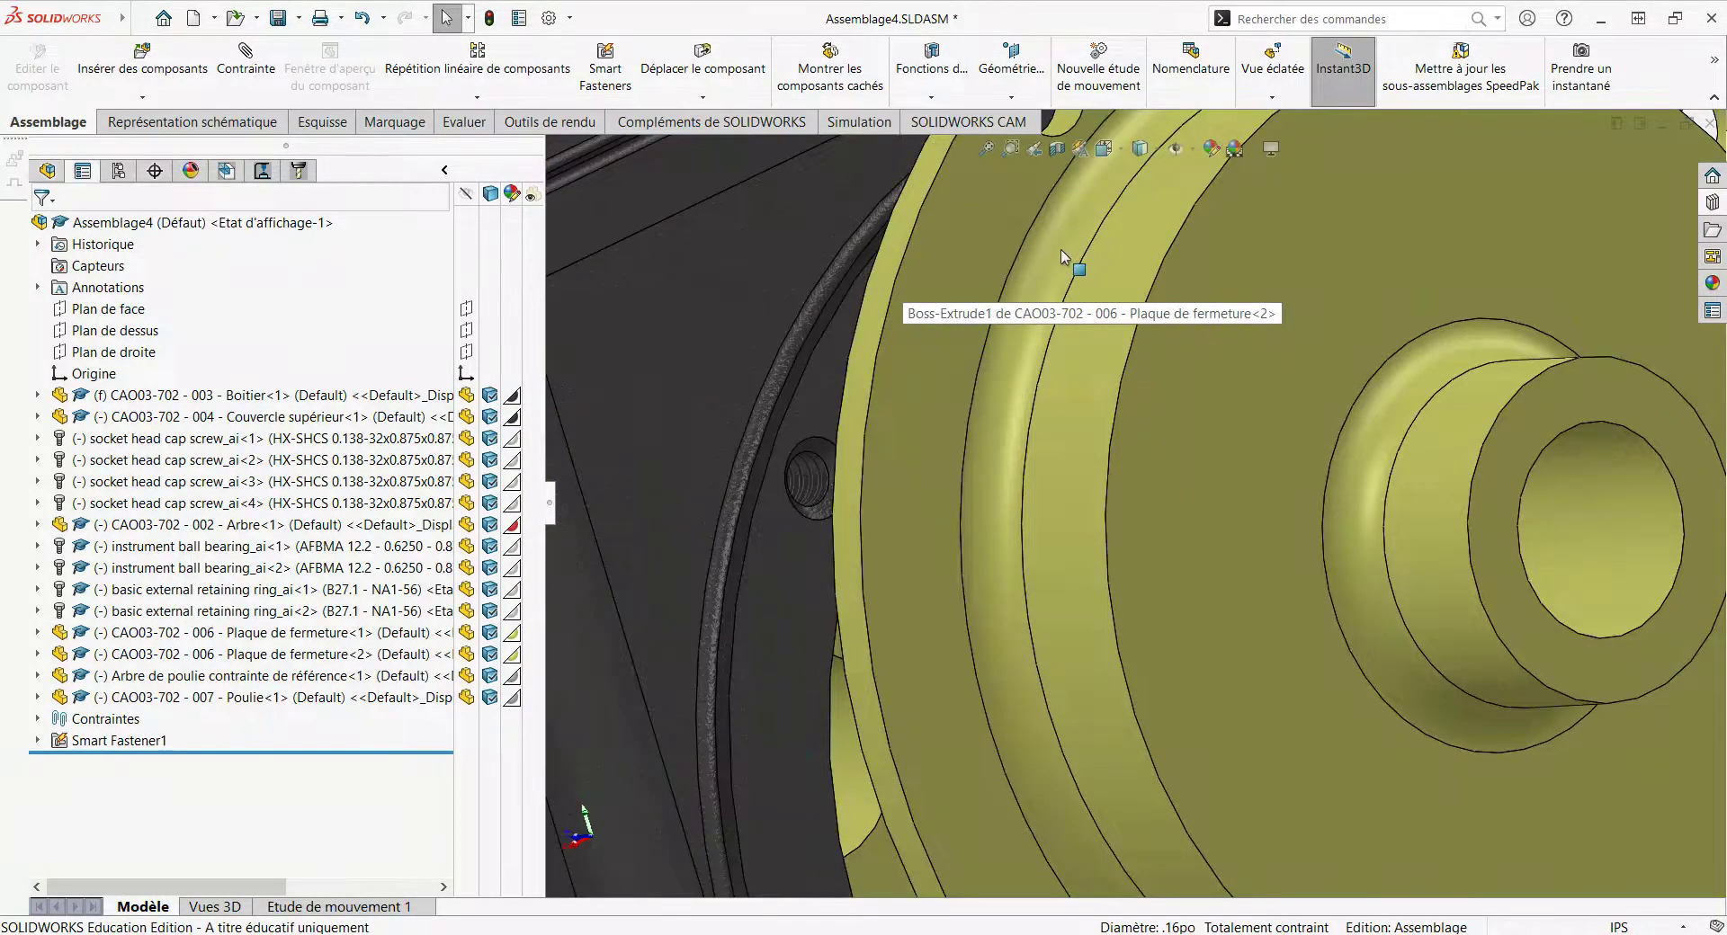
Step: Add a coaxial mate between the plate's flange hole and the matching housing hole, then zoom to fit
{"action": "key", "text": "Return"}
{"action": "middle_click_drag", "start_coordinate": [1060, 250], "coordinate": [1200, 479]}
{"action": "left_click", "coordinate": [1178, 435]}
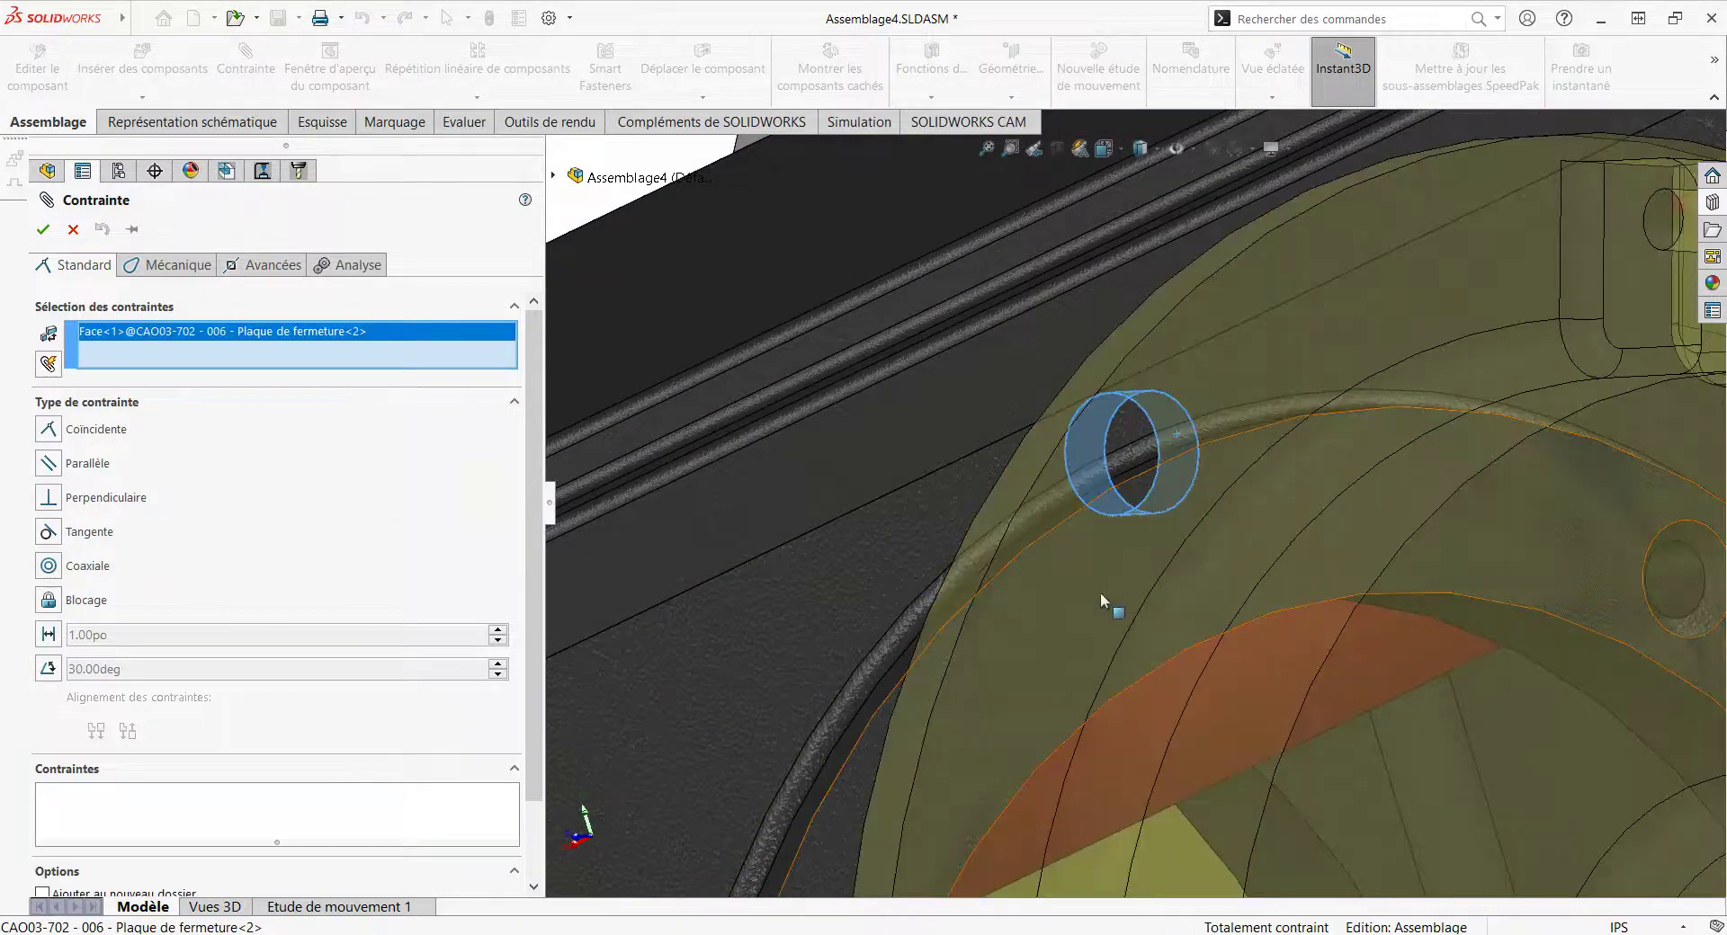
{"action": "scroll", "coordinate": [1099, 592], "scroll_direction": "up", "scroll_amount": 5}
{"action": "scroll", "coordinate": [1115, 684], "scroll_direction": "down", "scroll_amount": 5}
{"action": "scroll", "coordinate": [1013, 493], "scroll_direction": "down", "scroll_amount": 3}
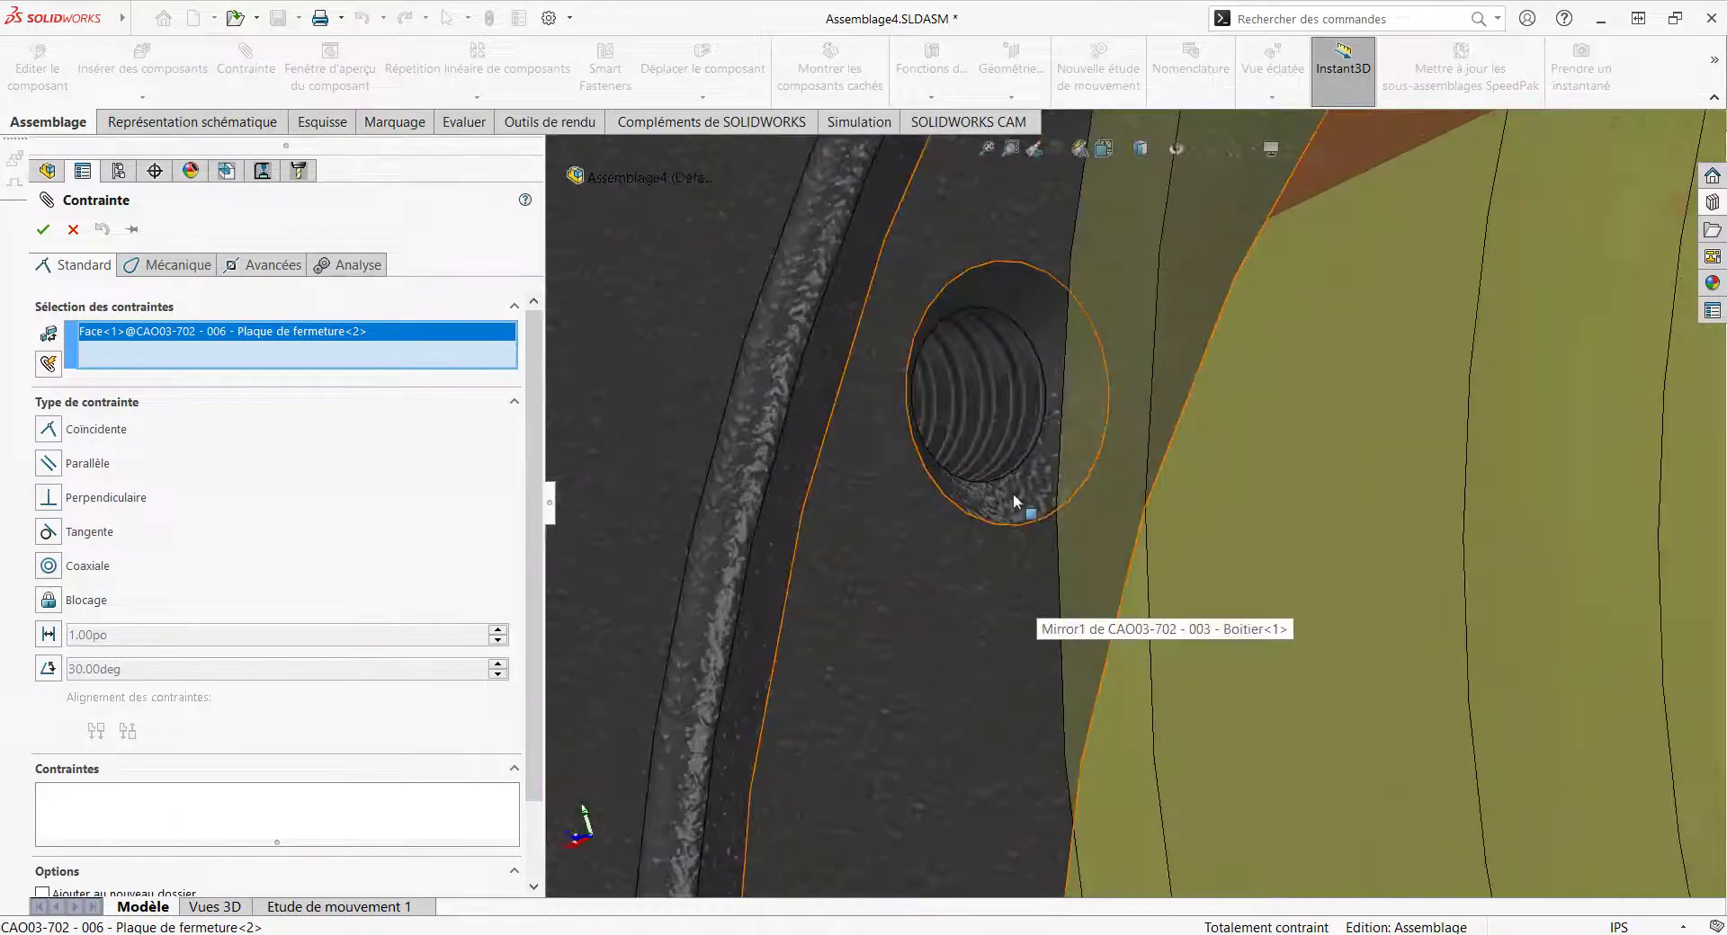
{"action": "left_click", "coordinate": [997, 425]}
{"action": "right_click", "coordinate": [1093, 488]}
{"action": "key", "text": "f"}
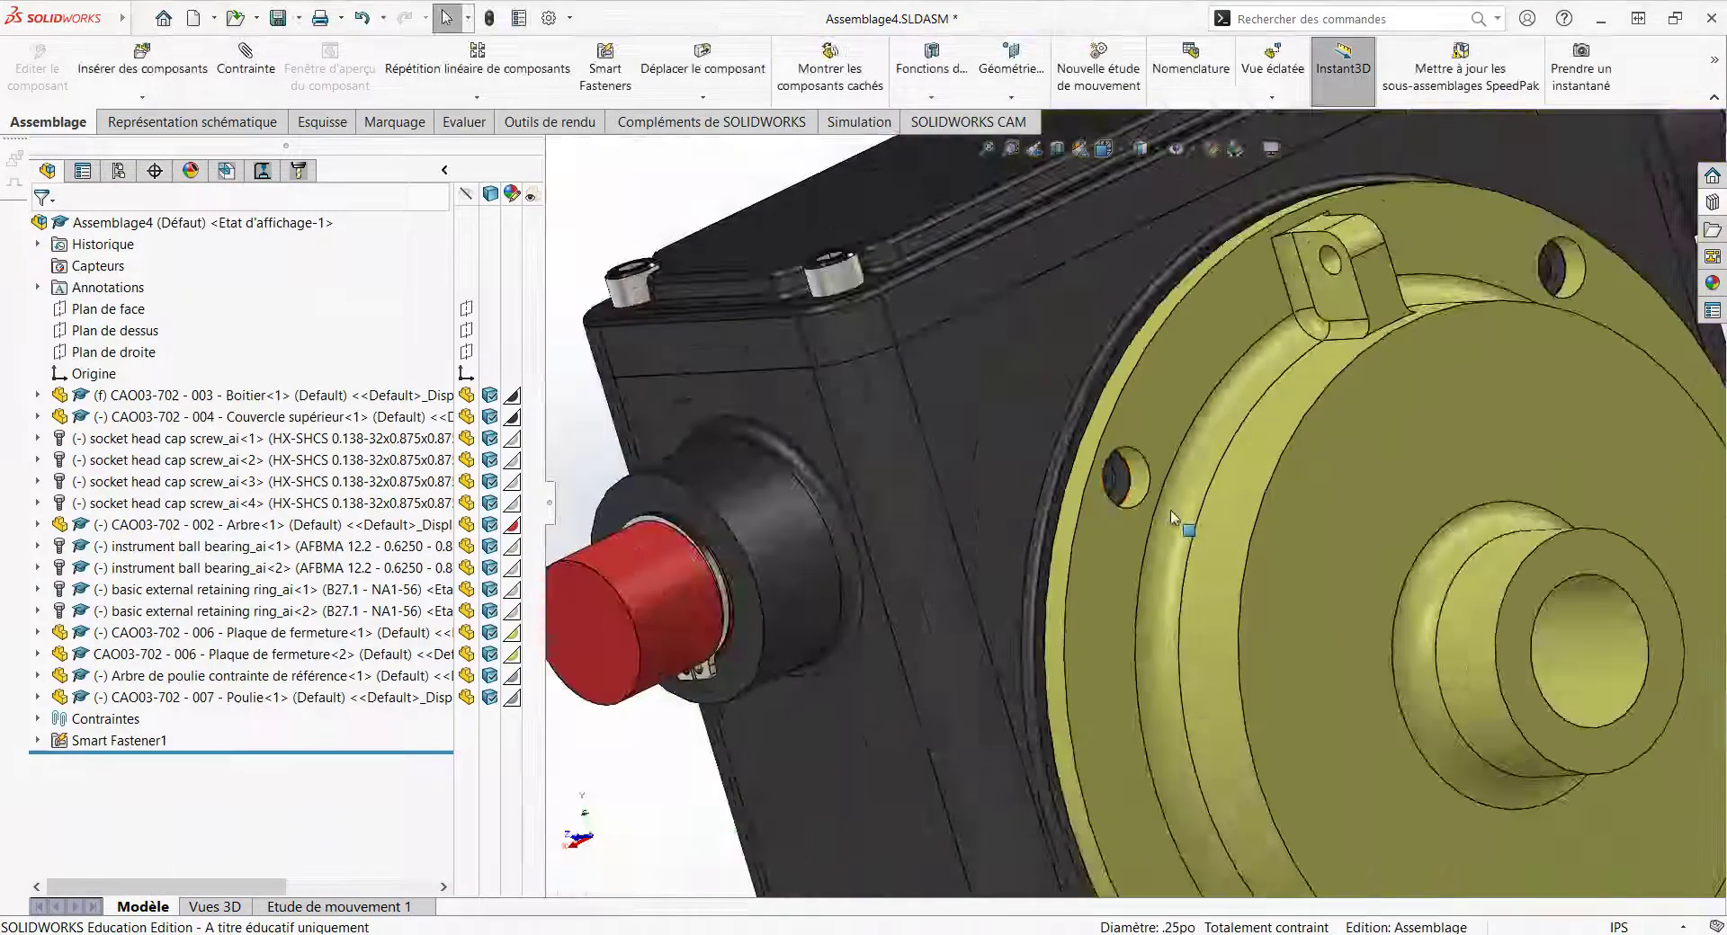
{"action": "middle_click_drag", "start_coordinate": [1555, 496], "coordinate": [1449, 540]}
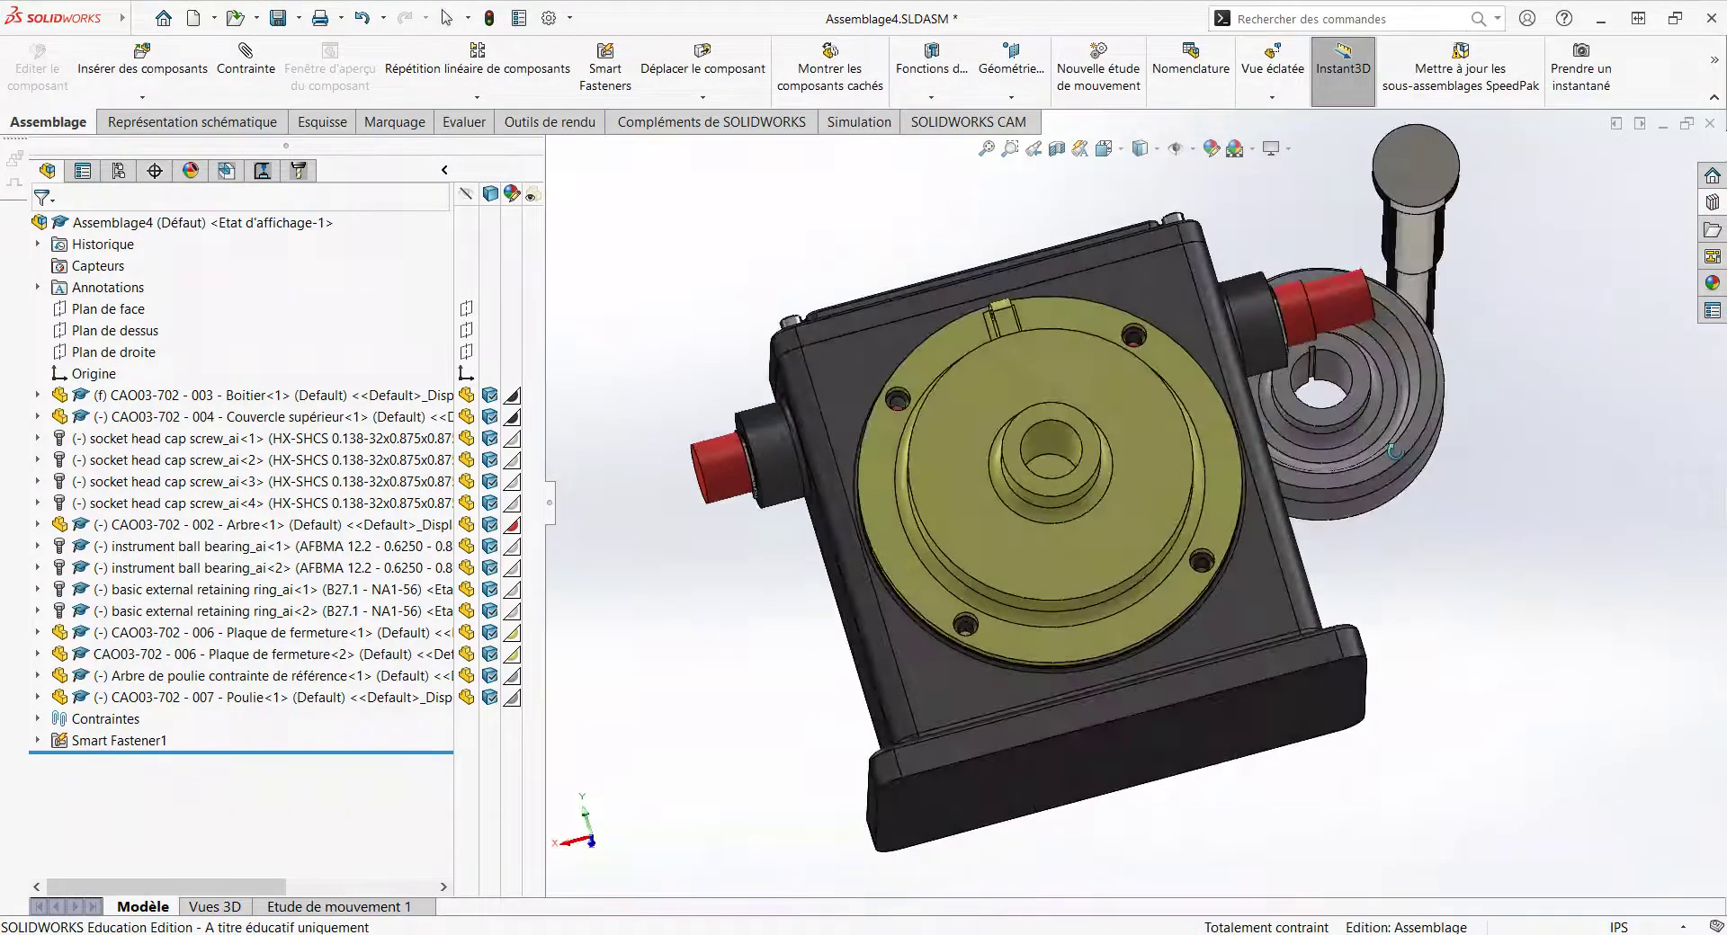
Step: Launch Smart Fasteners past the performance warning and select the closing plate's hole face
{"action": "left_click", "coordinate": [617, 95]}
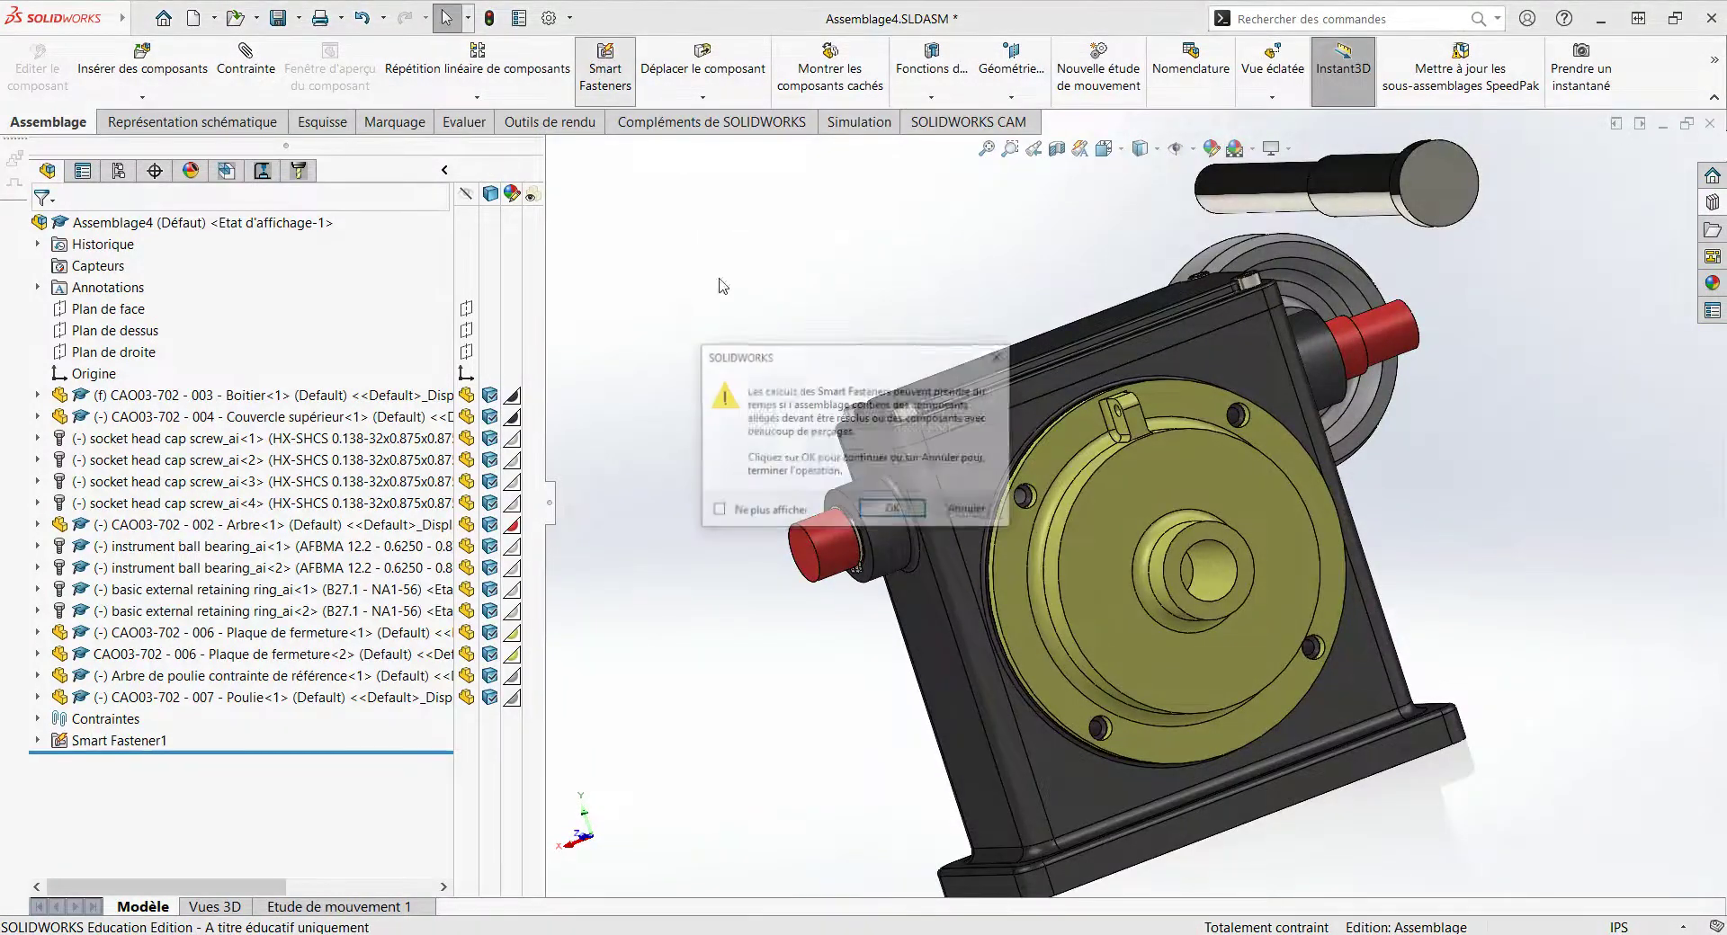
{"action": "left_click", "coordinate": [894, 510]}
{"action": "scroll", "coordinate": [1224, 446], "scroll_direction": "down", "scroll_amount": 3}
{"action": "scroll", "coordinate": [1221, 414], "scroll_direction": "down", "scroll_amount": 3}
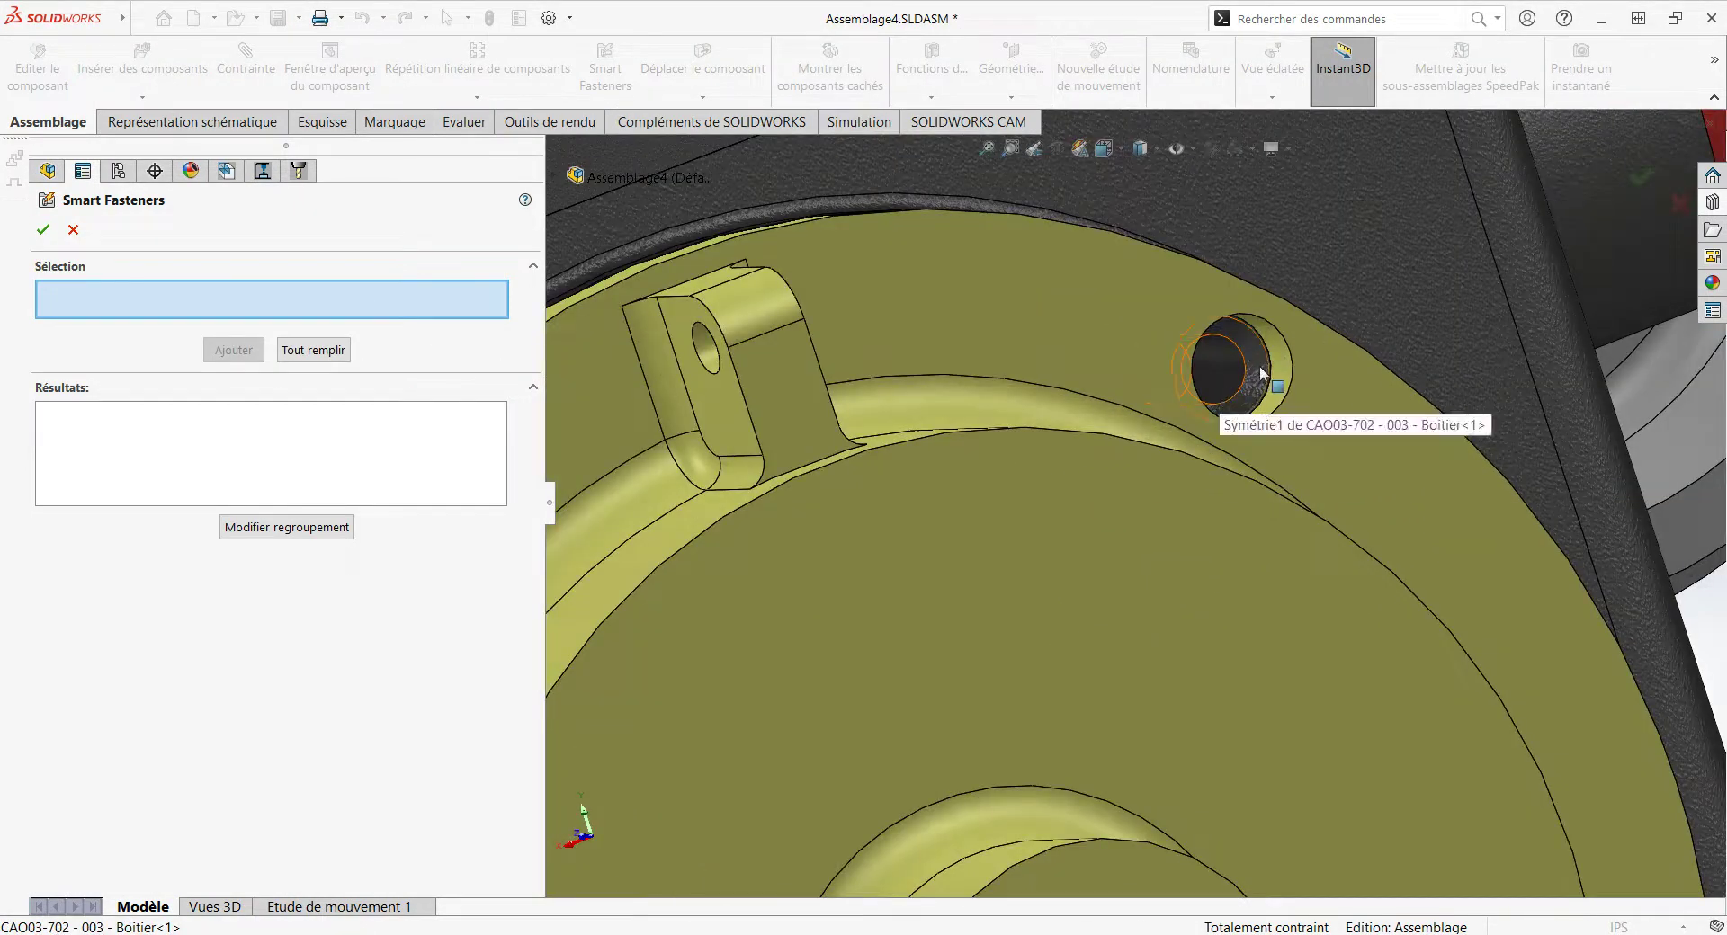
{"action": "scroll", "coordinate": [1262, 373], "scroll_direction": "up", "scroll_amount": 2}
{"action": "left_click", "coordinate": [1342, 452]}
{"action": "scroll", "coordinate": [1278, 491], "scroll_direction": "up", "scroll_amount": 3}
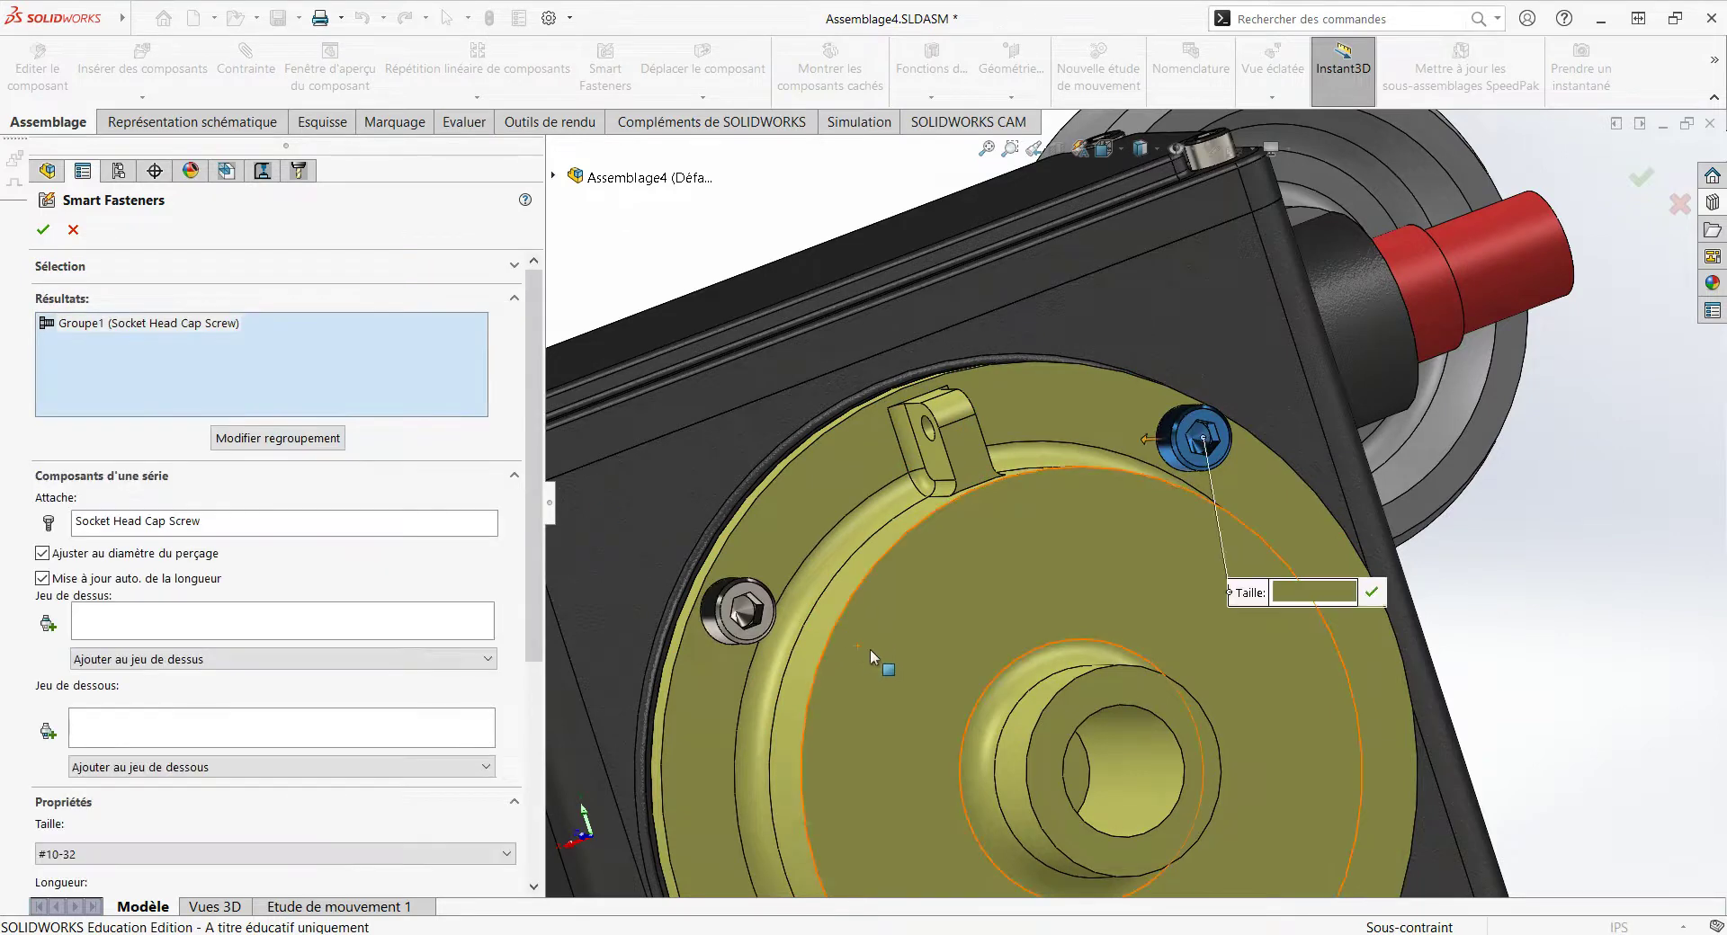
Step: Add the housing face behind the plate to get the #10-32 socket head cap screw preview
{"action": "middle_click_drag", "start_coordinate": [912, 655], "coordinate": [932, 593]}
{"action": "scroll", "coordinate": [927, 598], "scroll_direction": "up", "scroll_amount": 3}
{"action": "scroll", "coordinate": [915, 607], "scroll_direction": "up", "scroll_amount": 3}
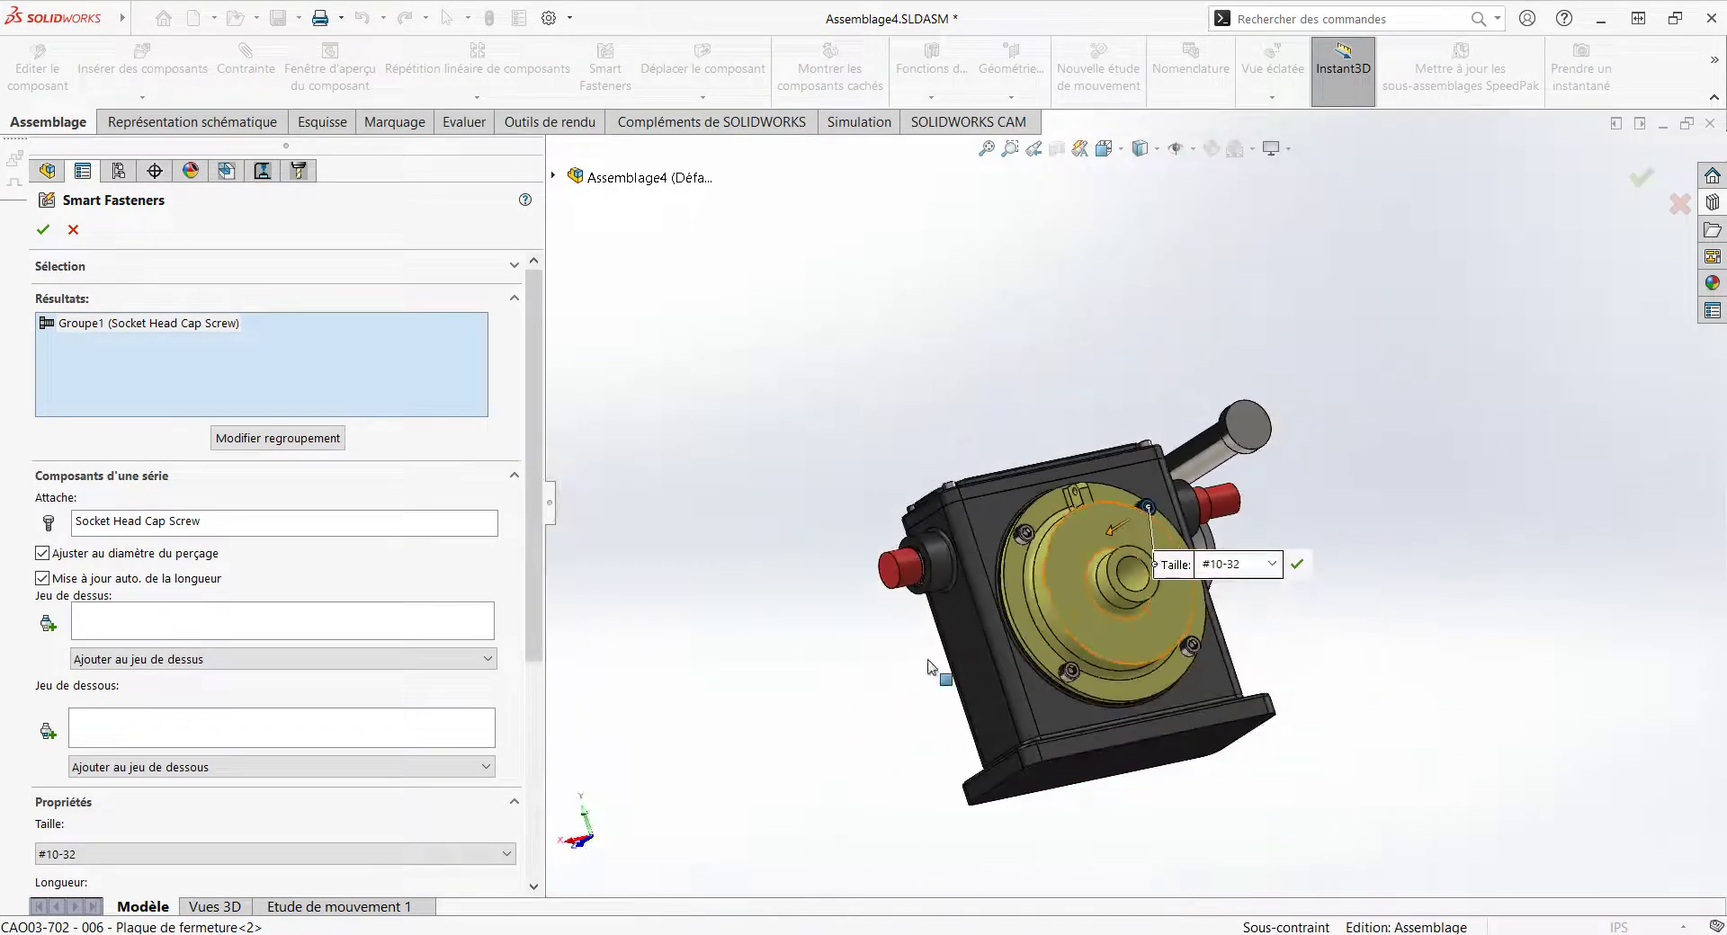
{"action": "left_click_drag", "start_coordinate": [533, 429], "coordinate": [533, 645]}
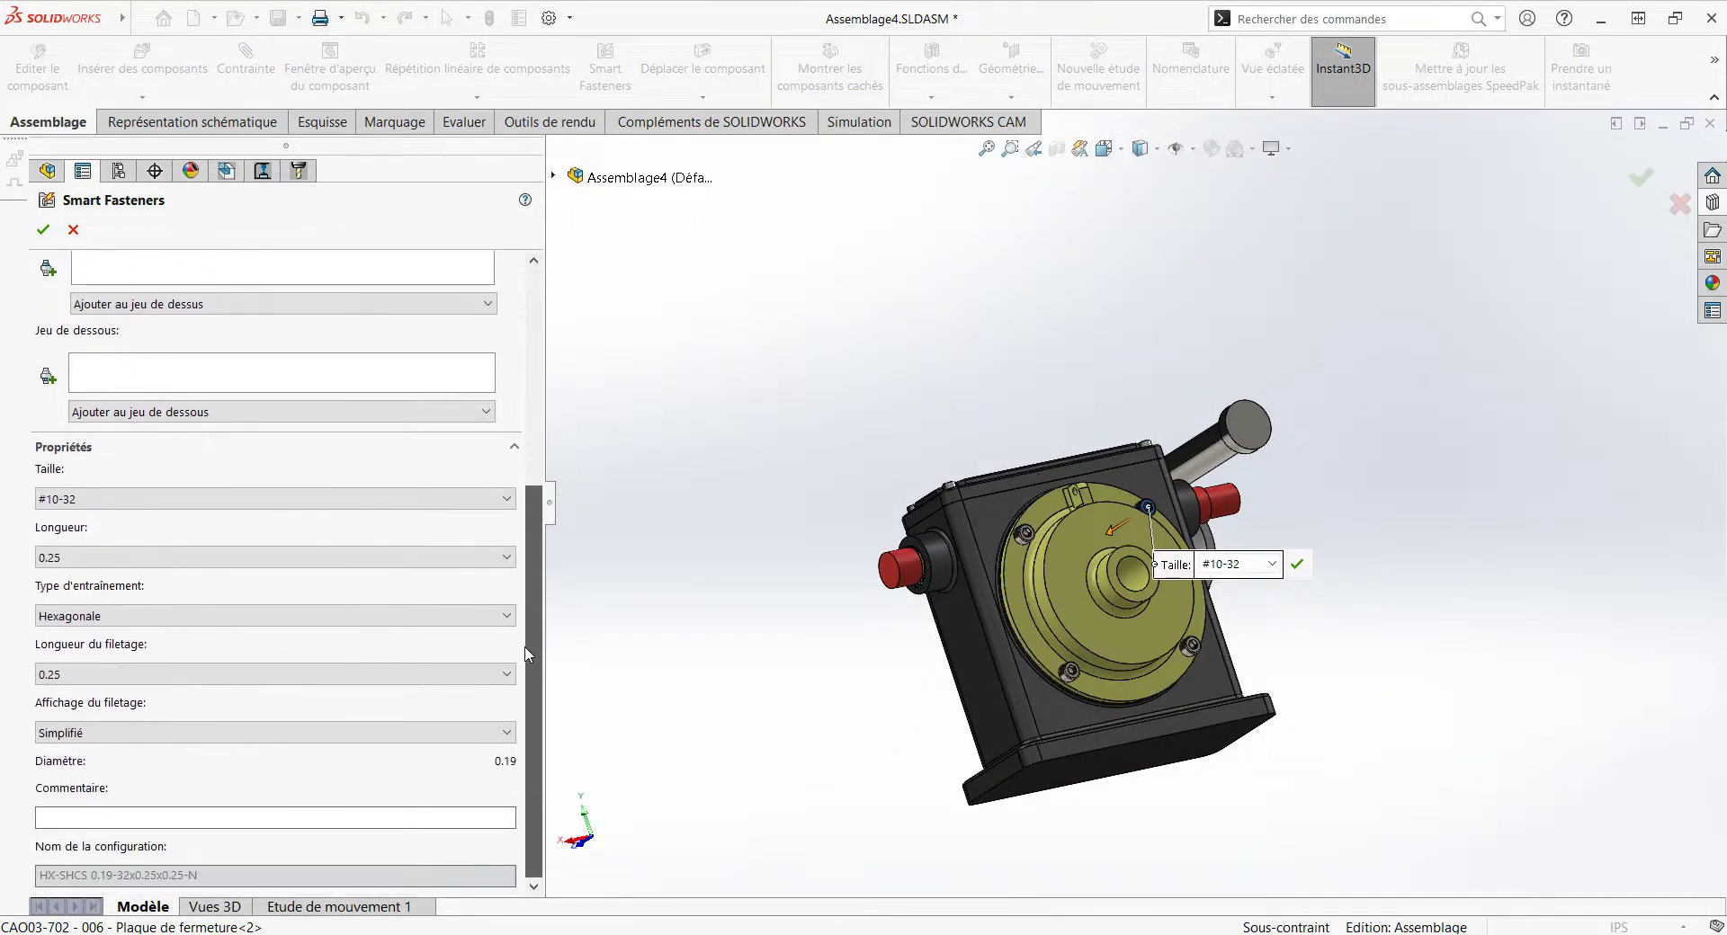
{"action": "mouse_move", "coordinate": [689, 605]}
{"action": "middle_mouse_down"}
{"action": "mouse_move", "coordinate": [771, 598]}
{"action": "mouse_move", "coordinate": [659, 627]}
{"action": "middle_mouse_up"}
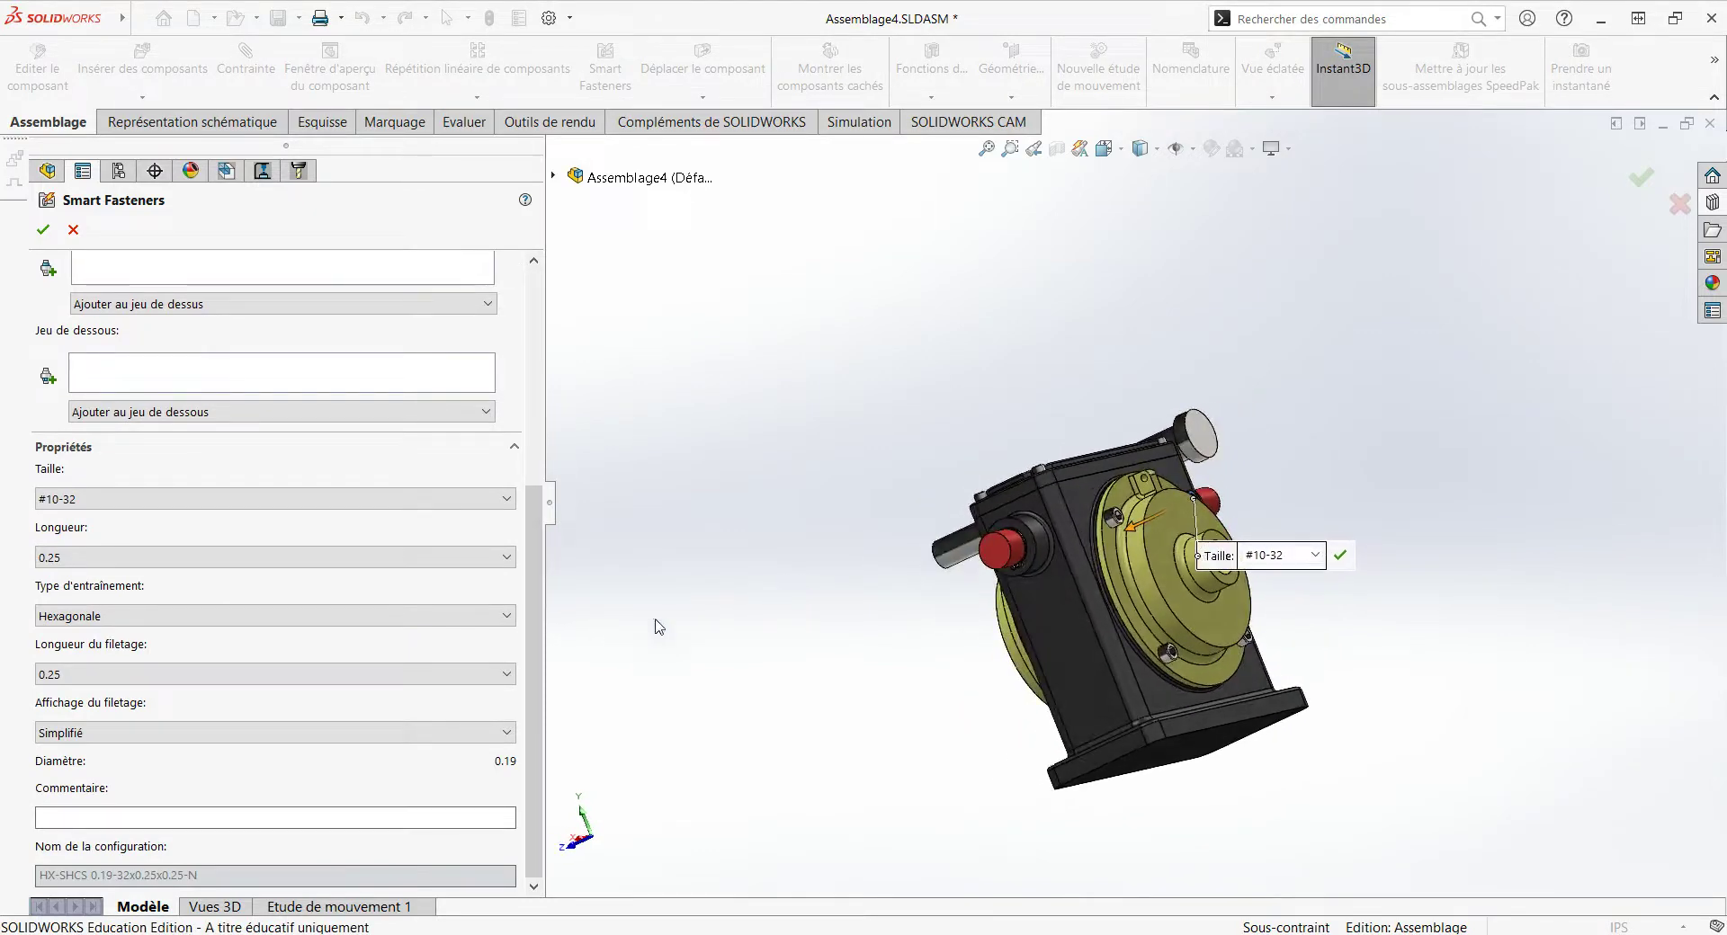
{"action": "scroll", "coordinate": [1143, 553], "scroll_direction": "down", "scroll_amount": 3}
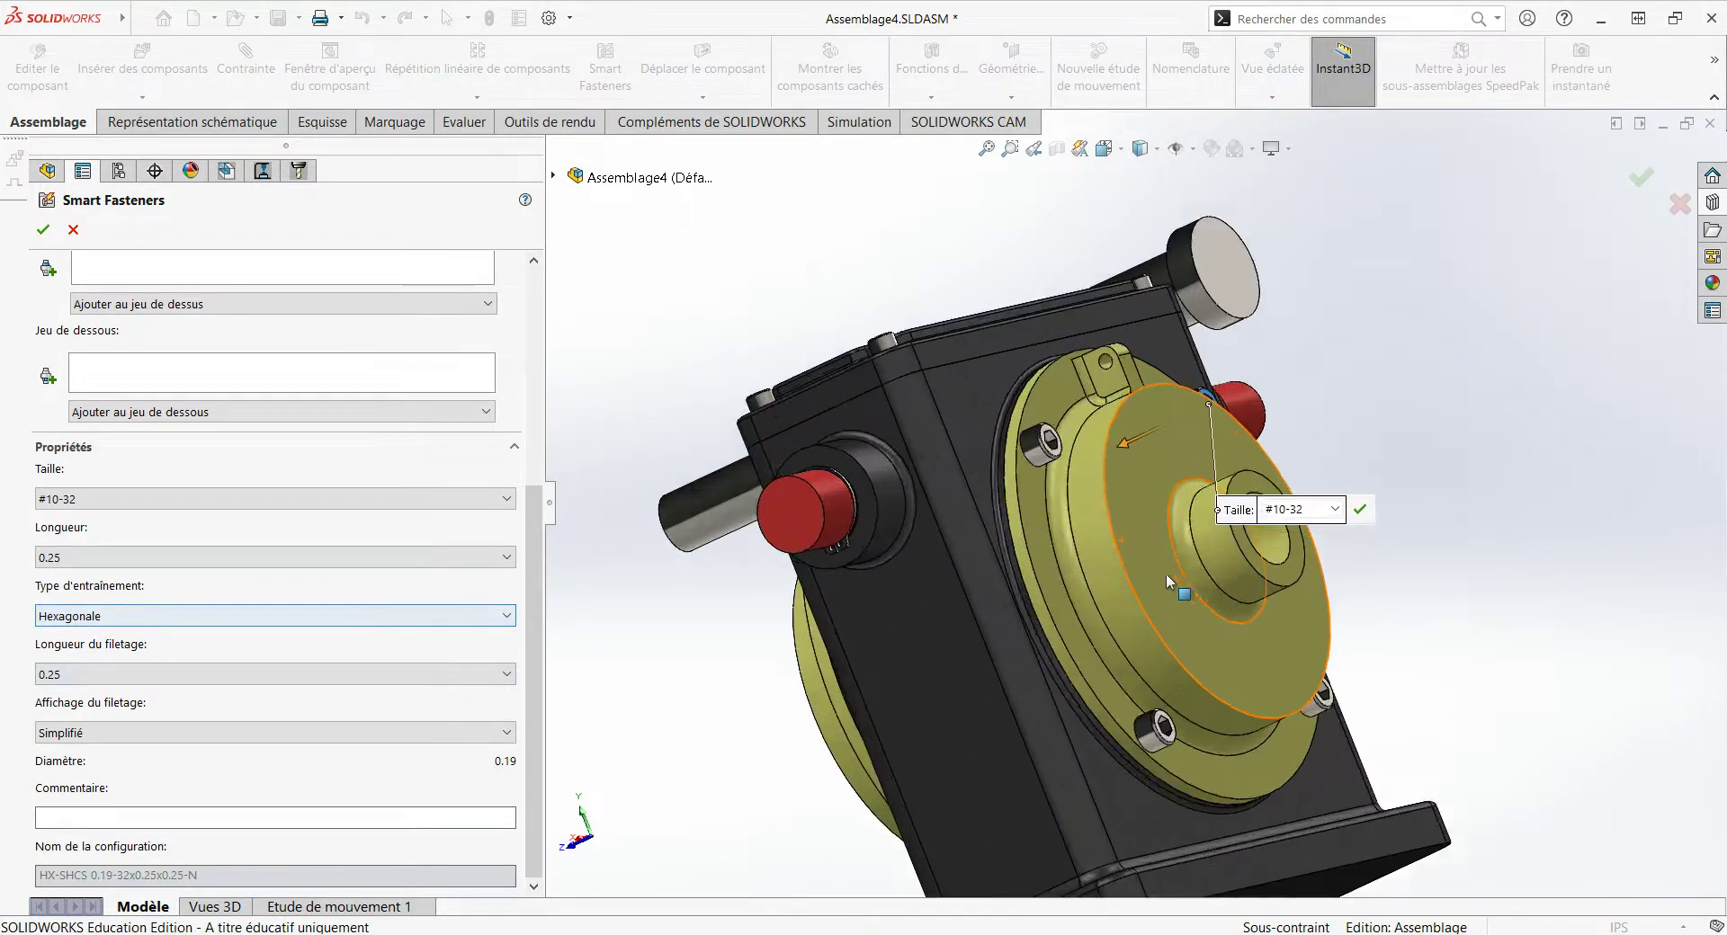
{"action": "left_click", "coordinate": [980, 457]}
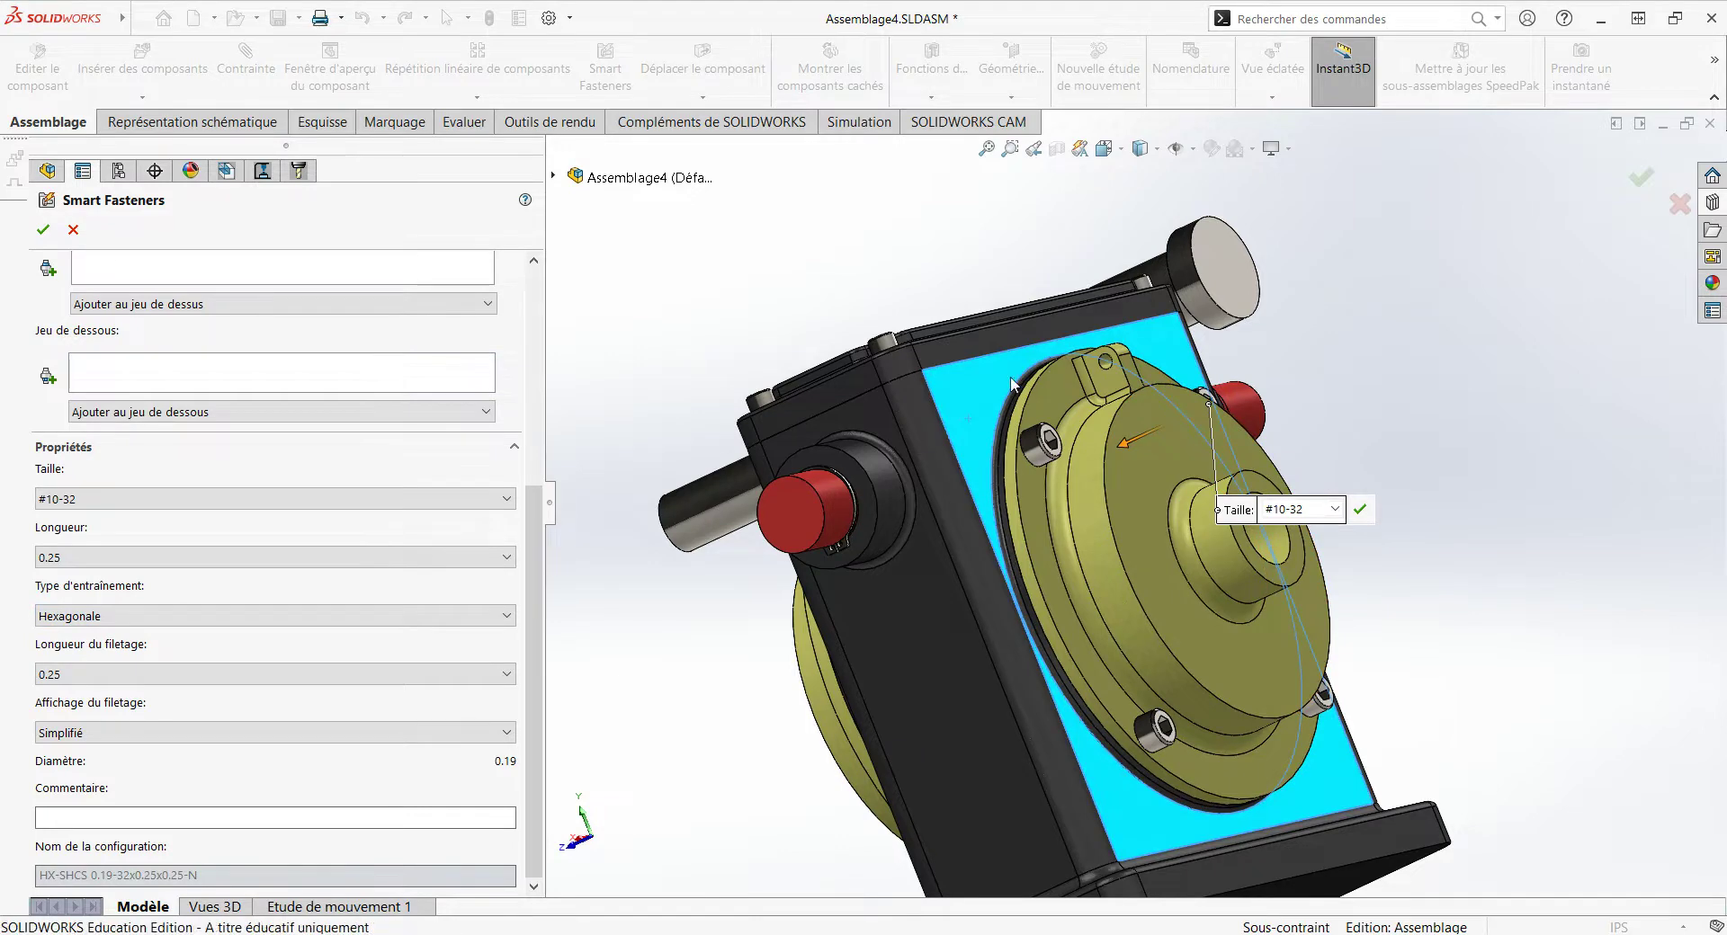
{"action": "middle_click_drag", "start_coordinate": [1079, 485], "coordinate": [1268, 486]}
{"action": "scroll", "coordinate": [935, 511], "scroll_direction": "down", "scroll_amount": 3}
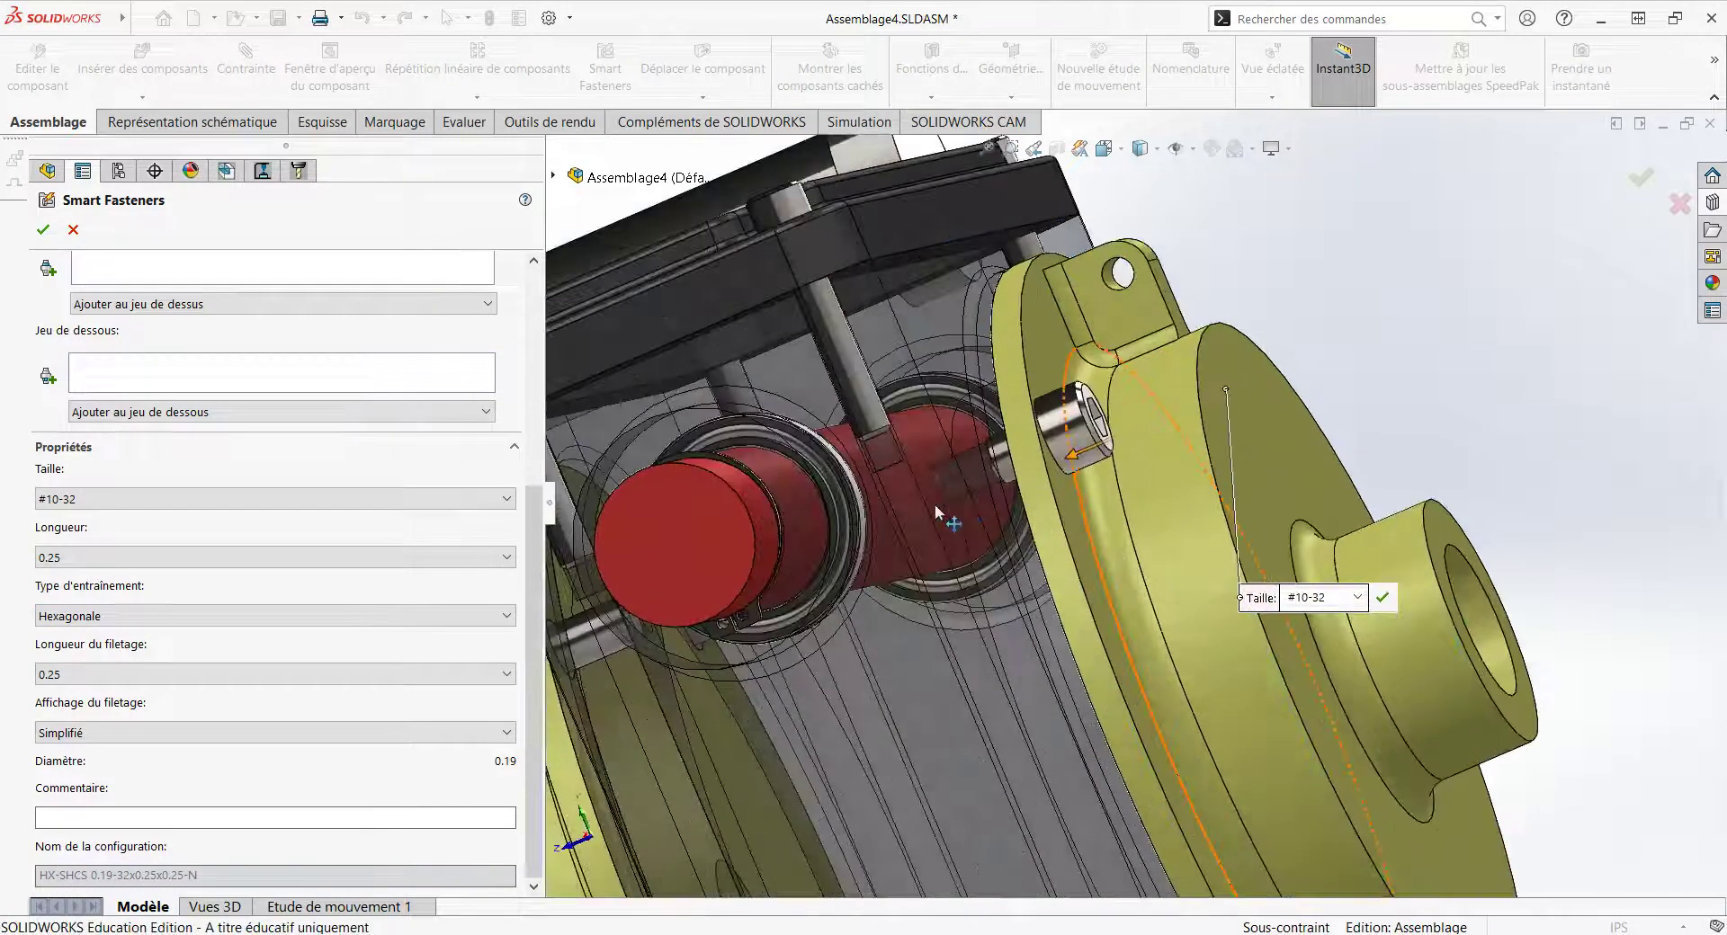
{"action": "left_click", "coordinate": [377, 565]}
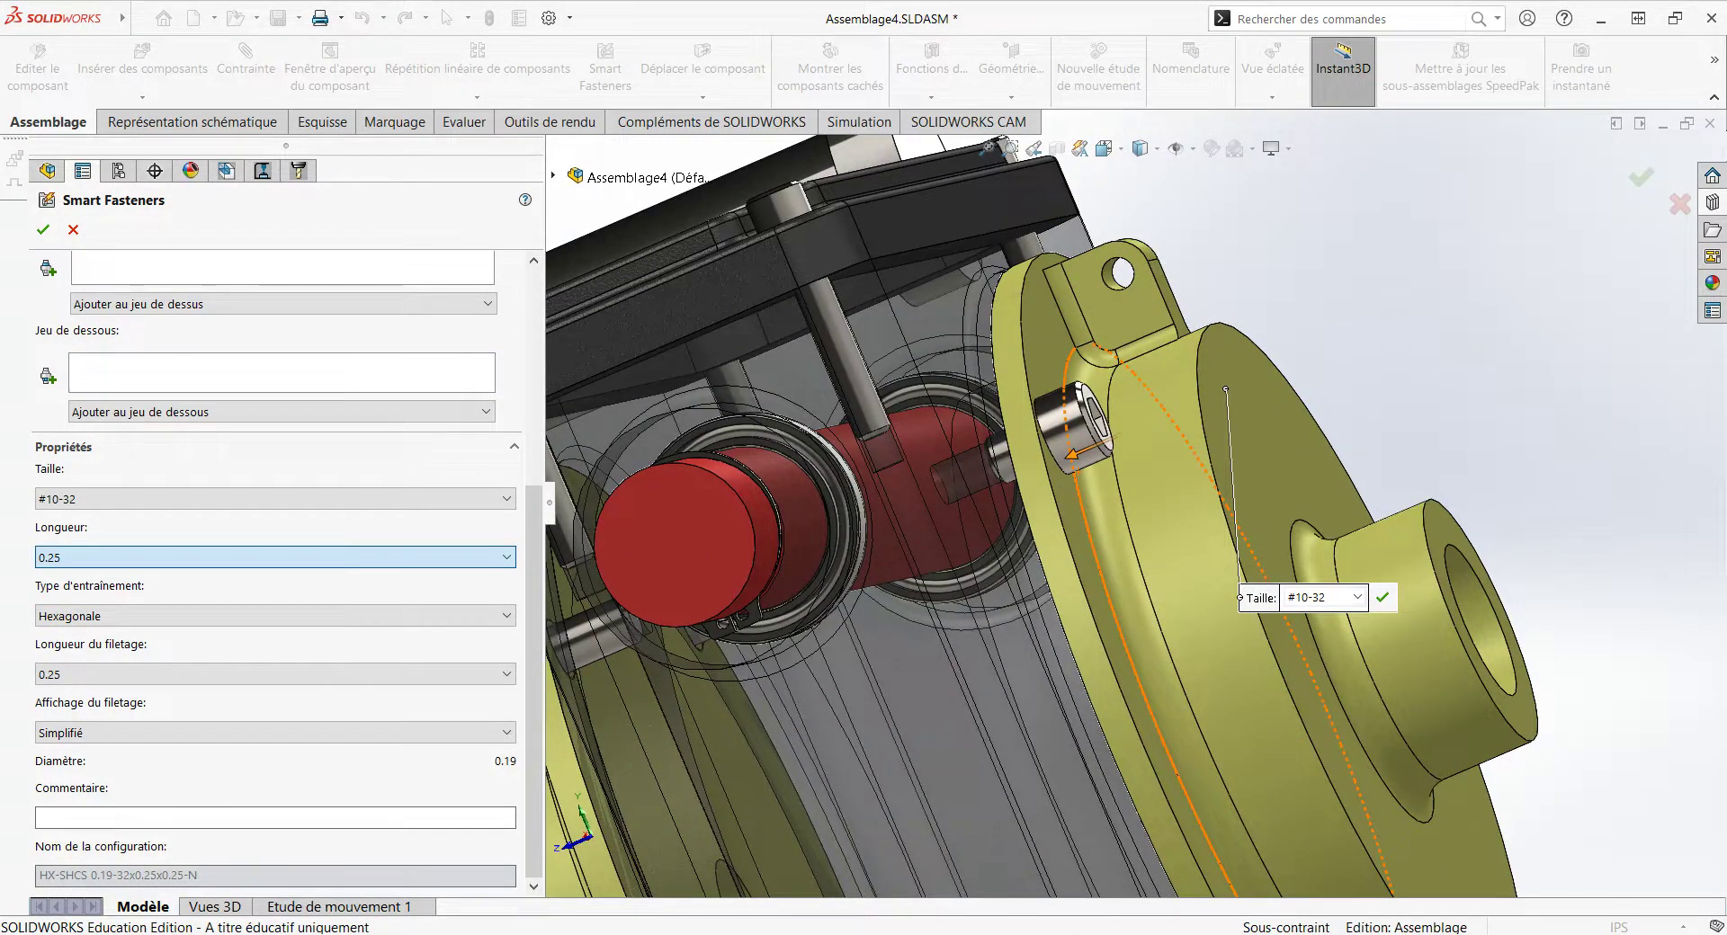
Step: Set the #10-32 screw length to 0.4375 with auto-length update off, creating Smart Fastener2
{"action": "key", "text": "Down"}
{"action": "key", "text": "Down"}
{"action": "key", "text": "Down"}
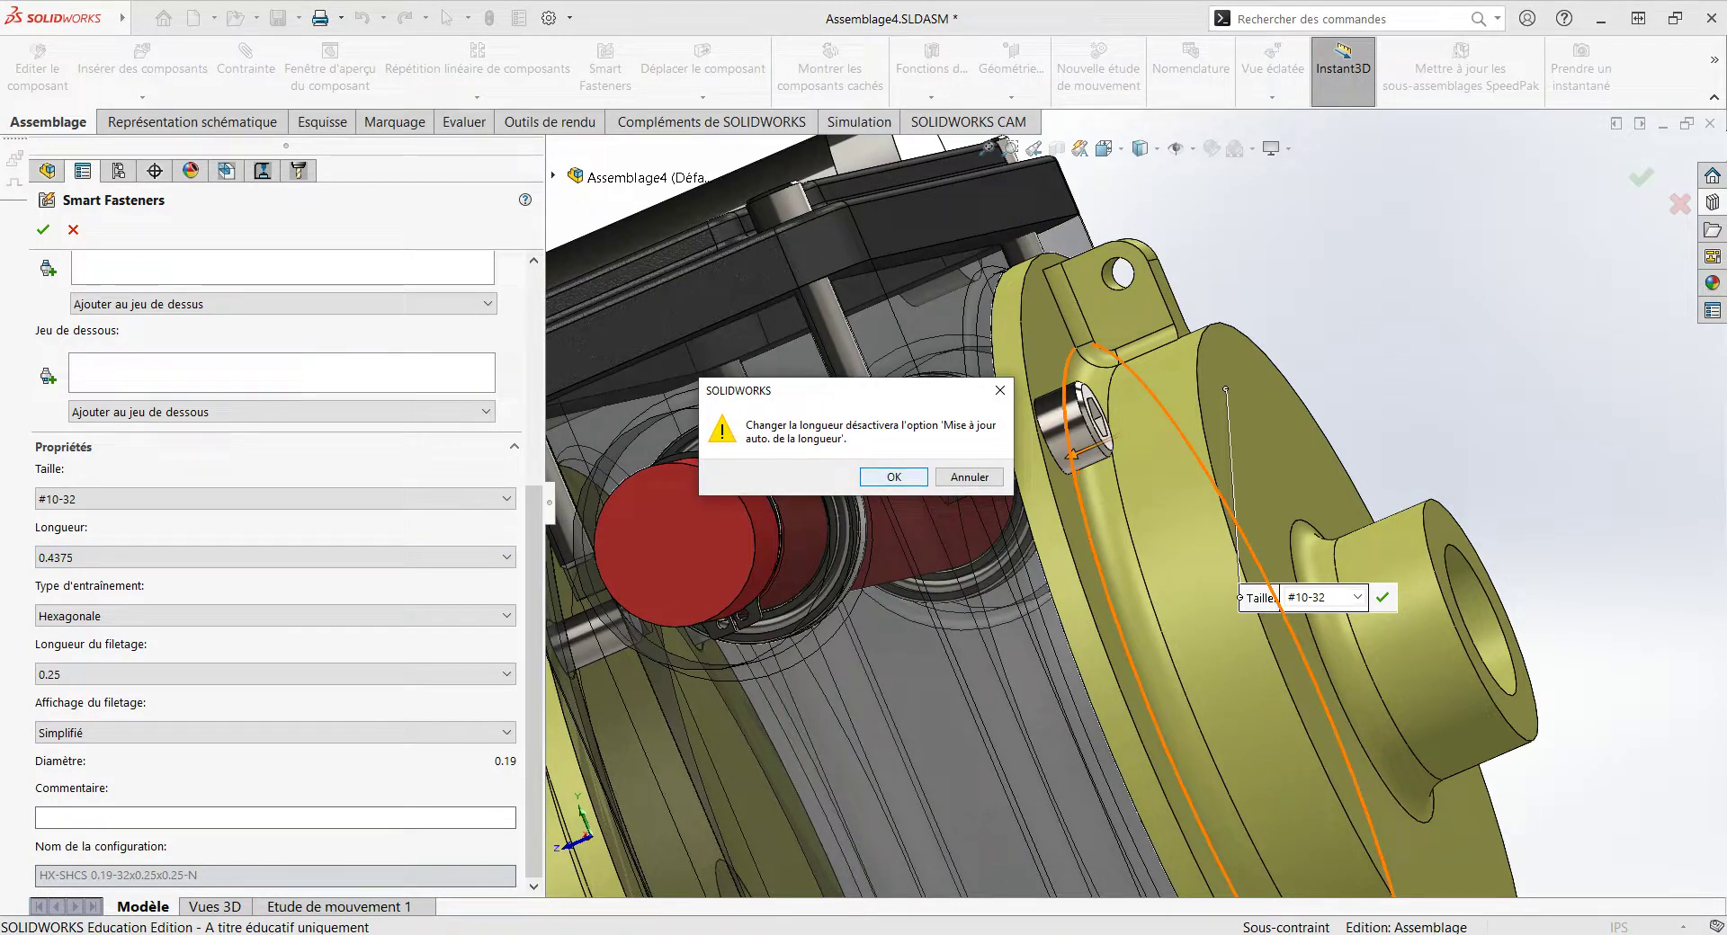
{"action": "left_click", "coordinate": [904, 484]}
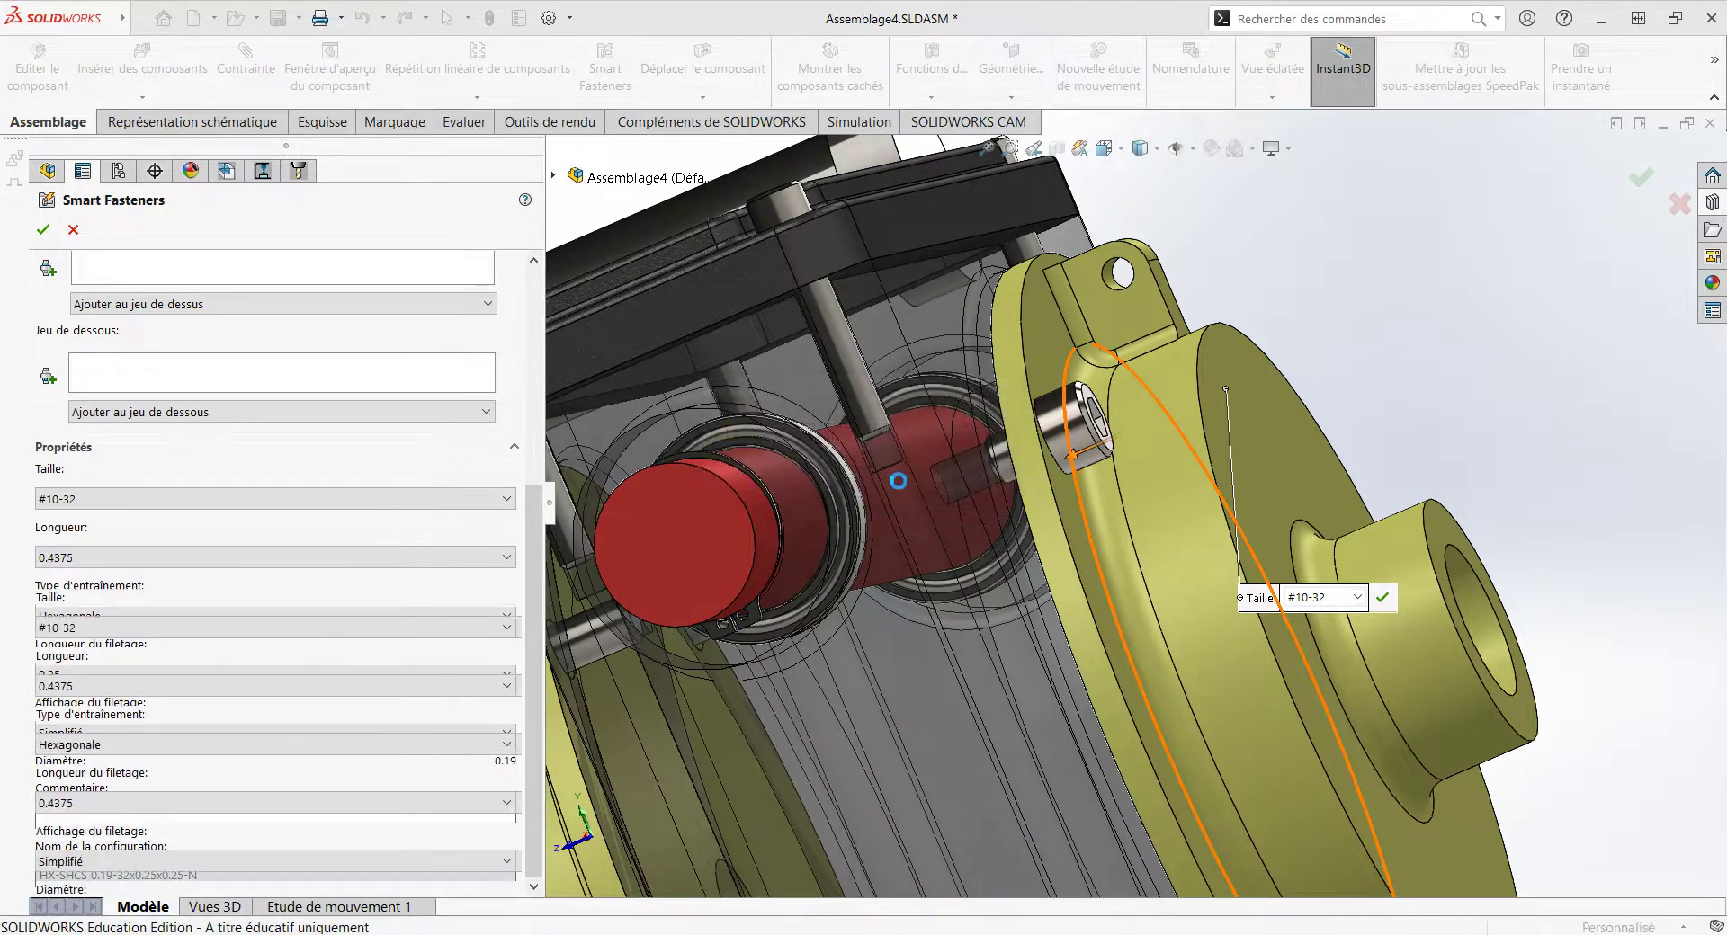
{"action": "mouse_move", "coordinate": [1169, 646]}
{"action": "middle_mouse_down"}
{"action": "mouse_move", "coordinate": [1271, 636]}
{"action": "mouse_move", "coordinate": [1216, 671]}
{"action": "middle_mouse_up"}
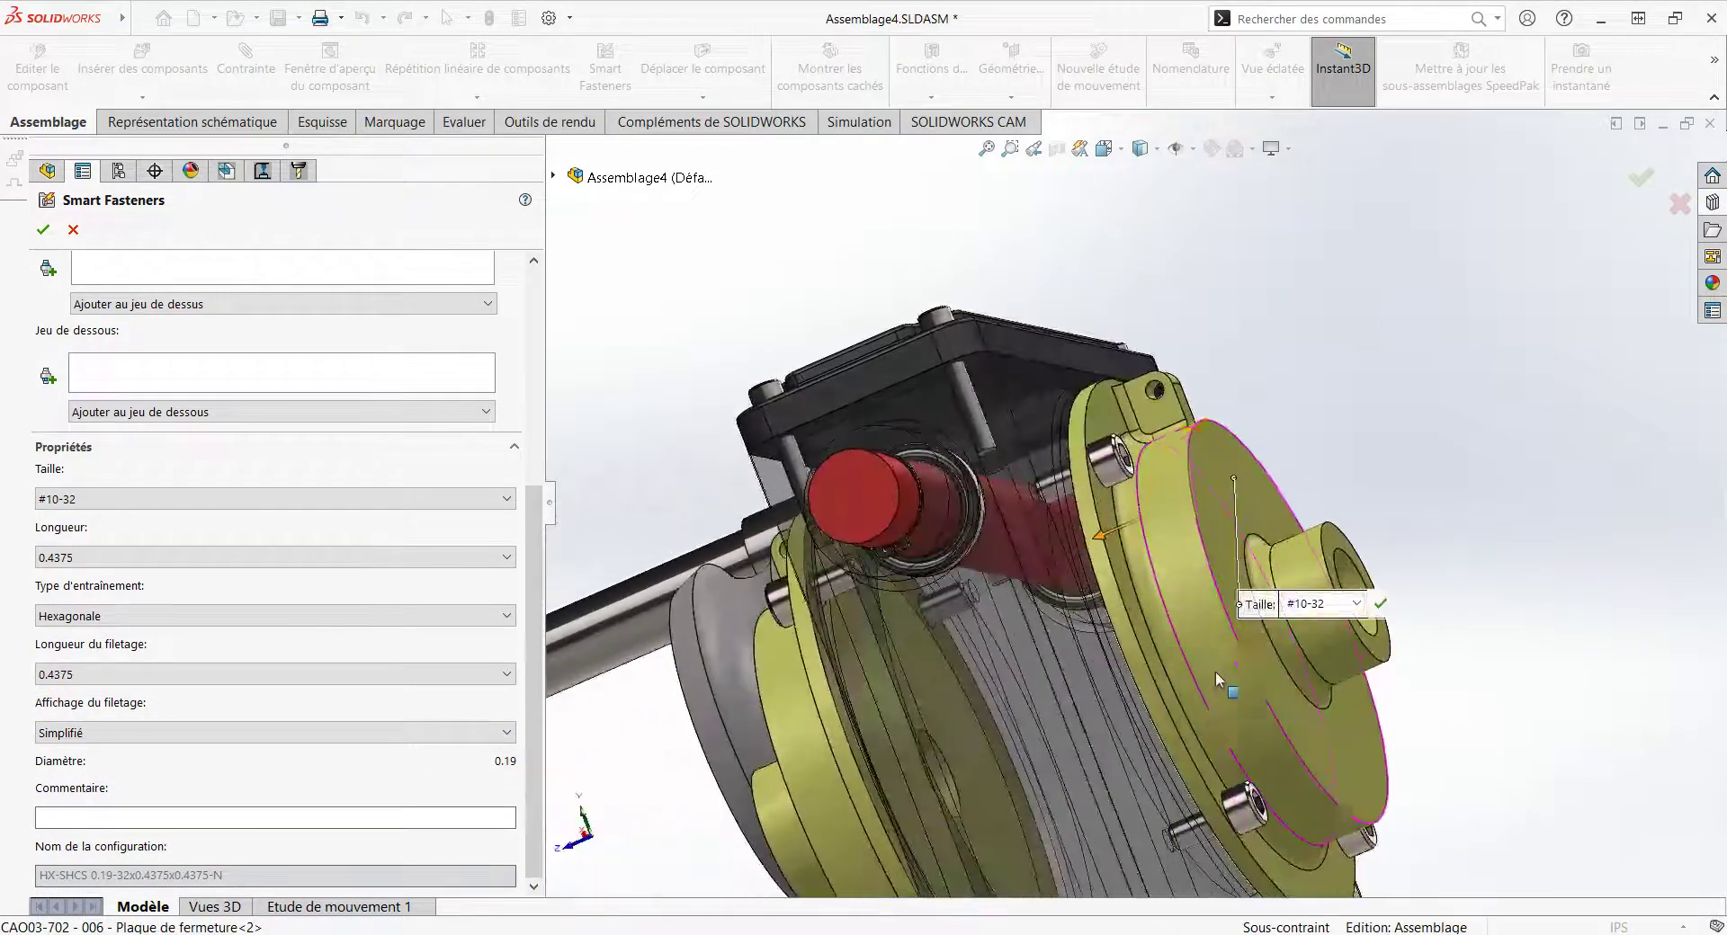
{"action": "scroll", "coordinate": [405, 522], "scroll_direction": "up", "scroll_amount": 3}
{"action": "scroll", "coordinate": [270, 513], "scroll_direction": "up", "scroll_amount": 3}
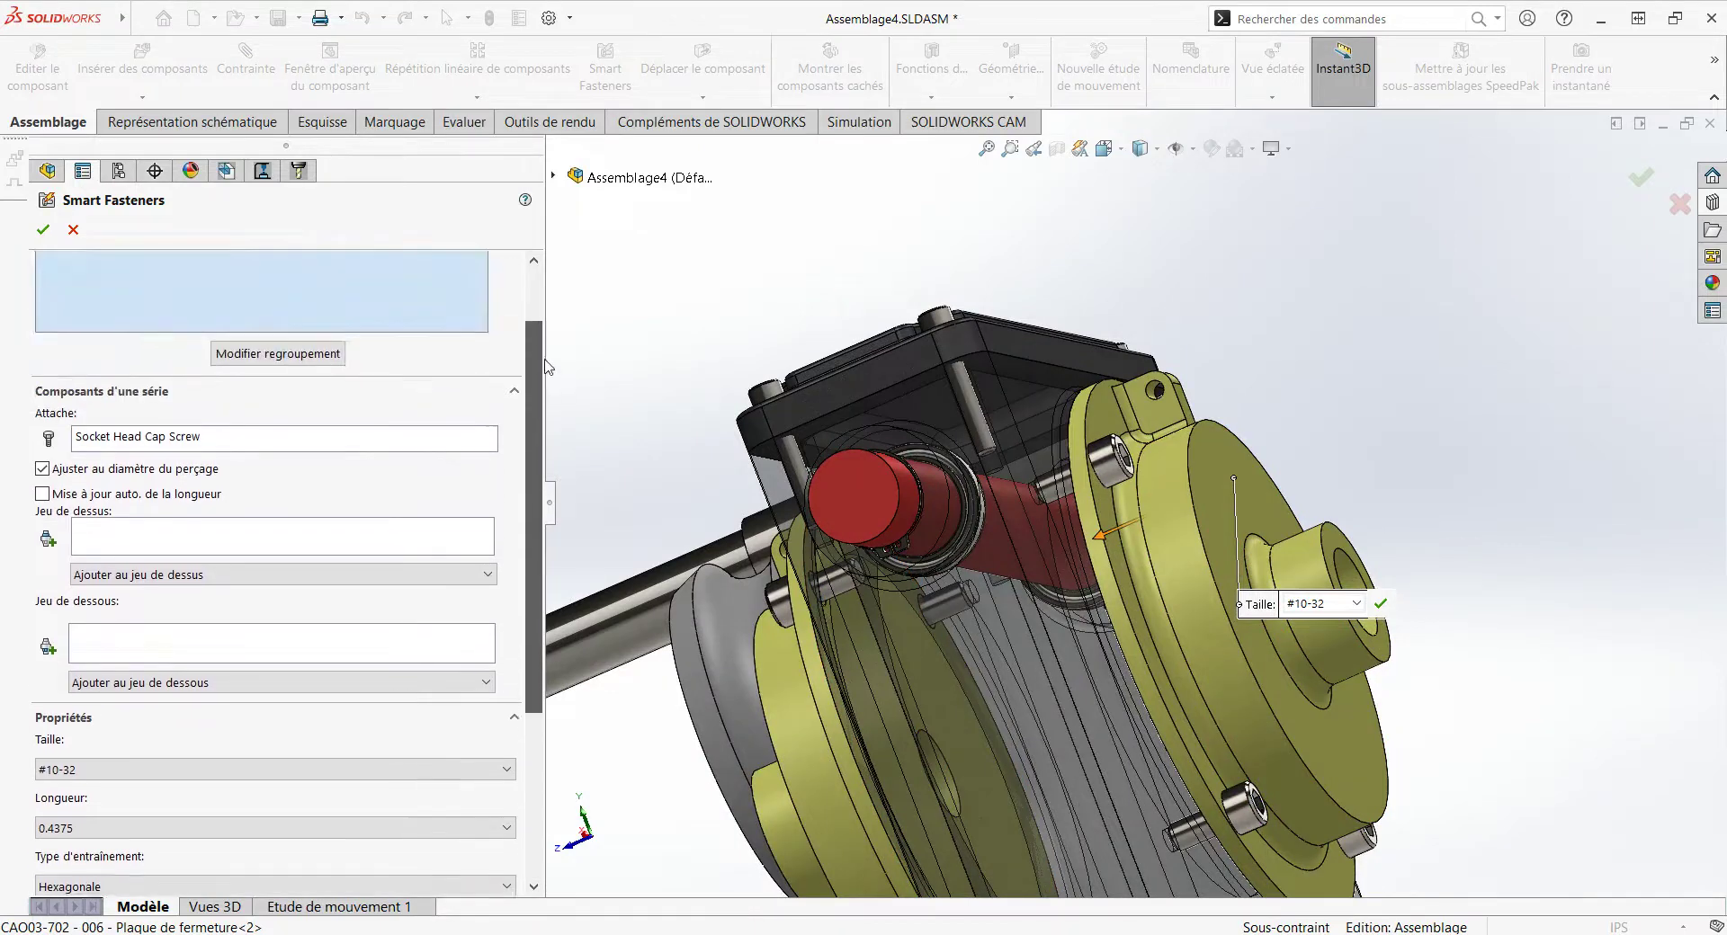
{"action": "scroll", "coordinate": [207, 499], "scroll_direction": "up", "scroll_amount": 2}
{"action": "left_click", "coordinate": [128, 505]}
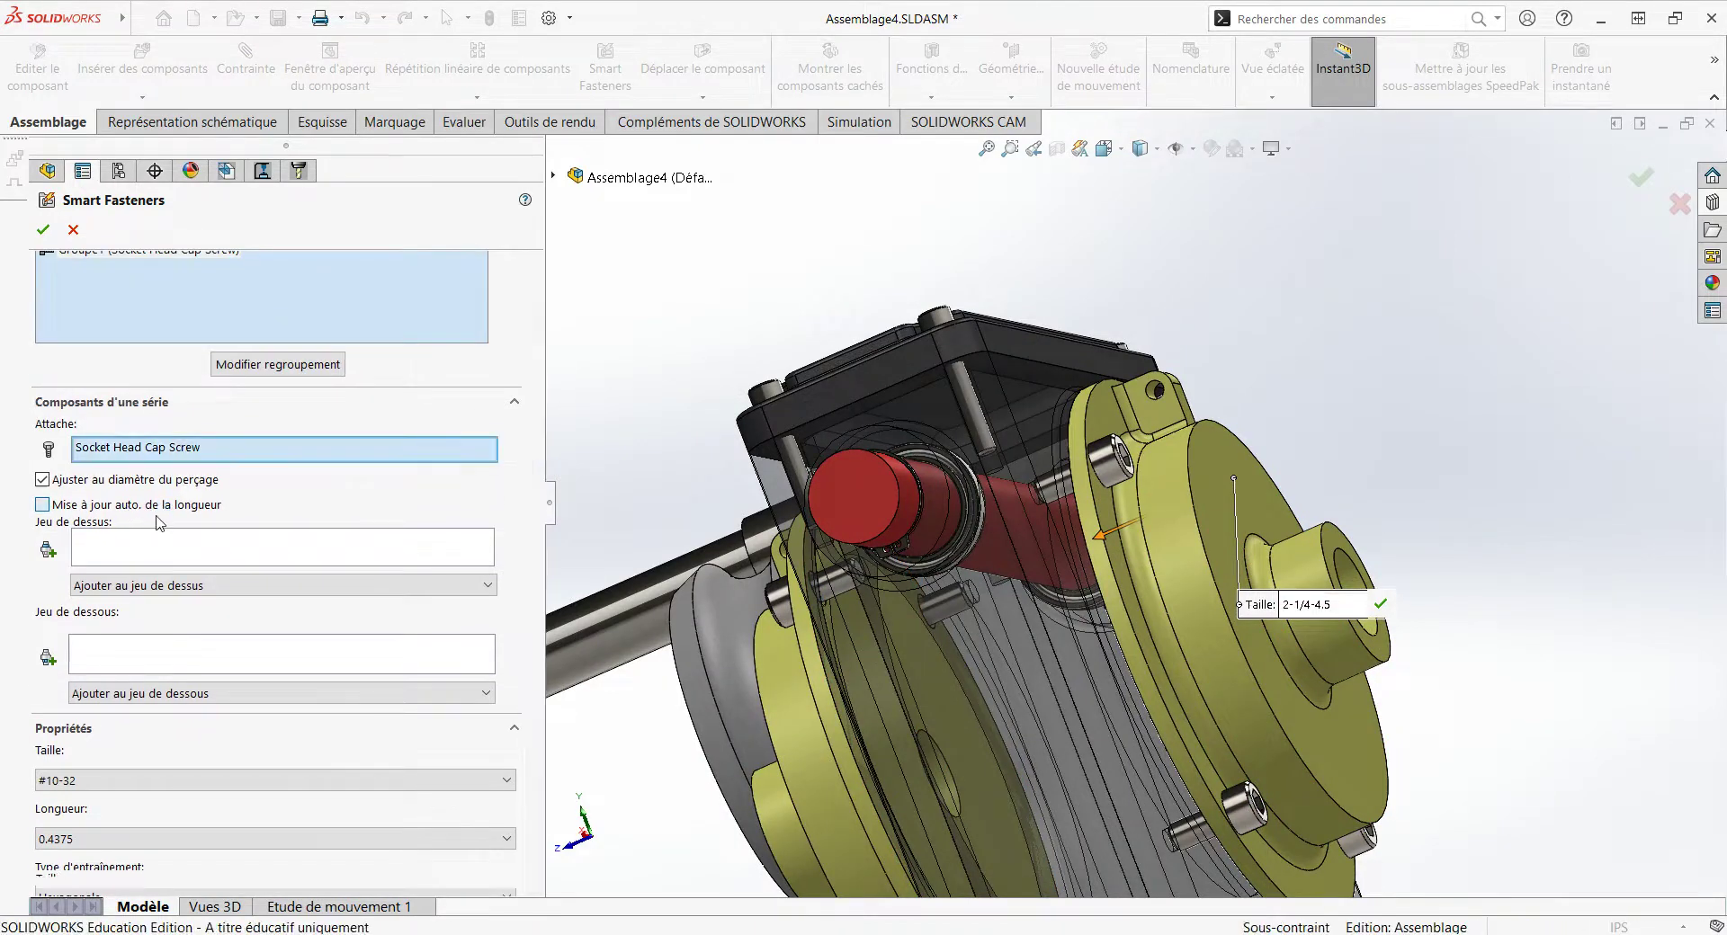
{"action": "middle_click_drag", "start_coordinate": [996, 590], "coordinate": [284, 548]}
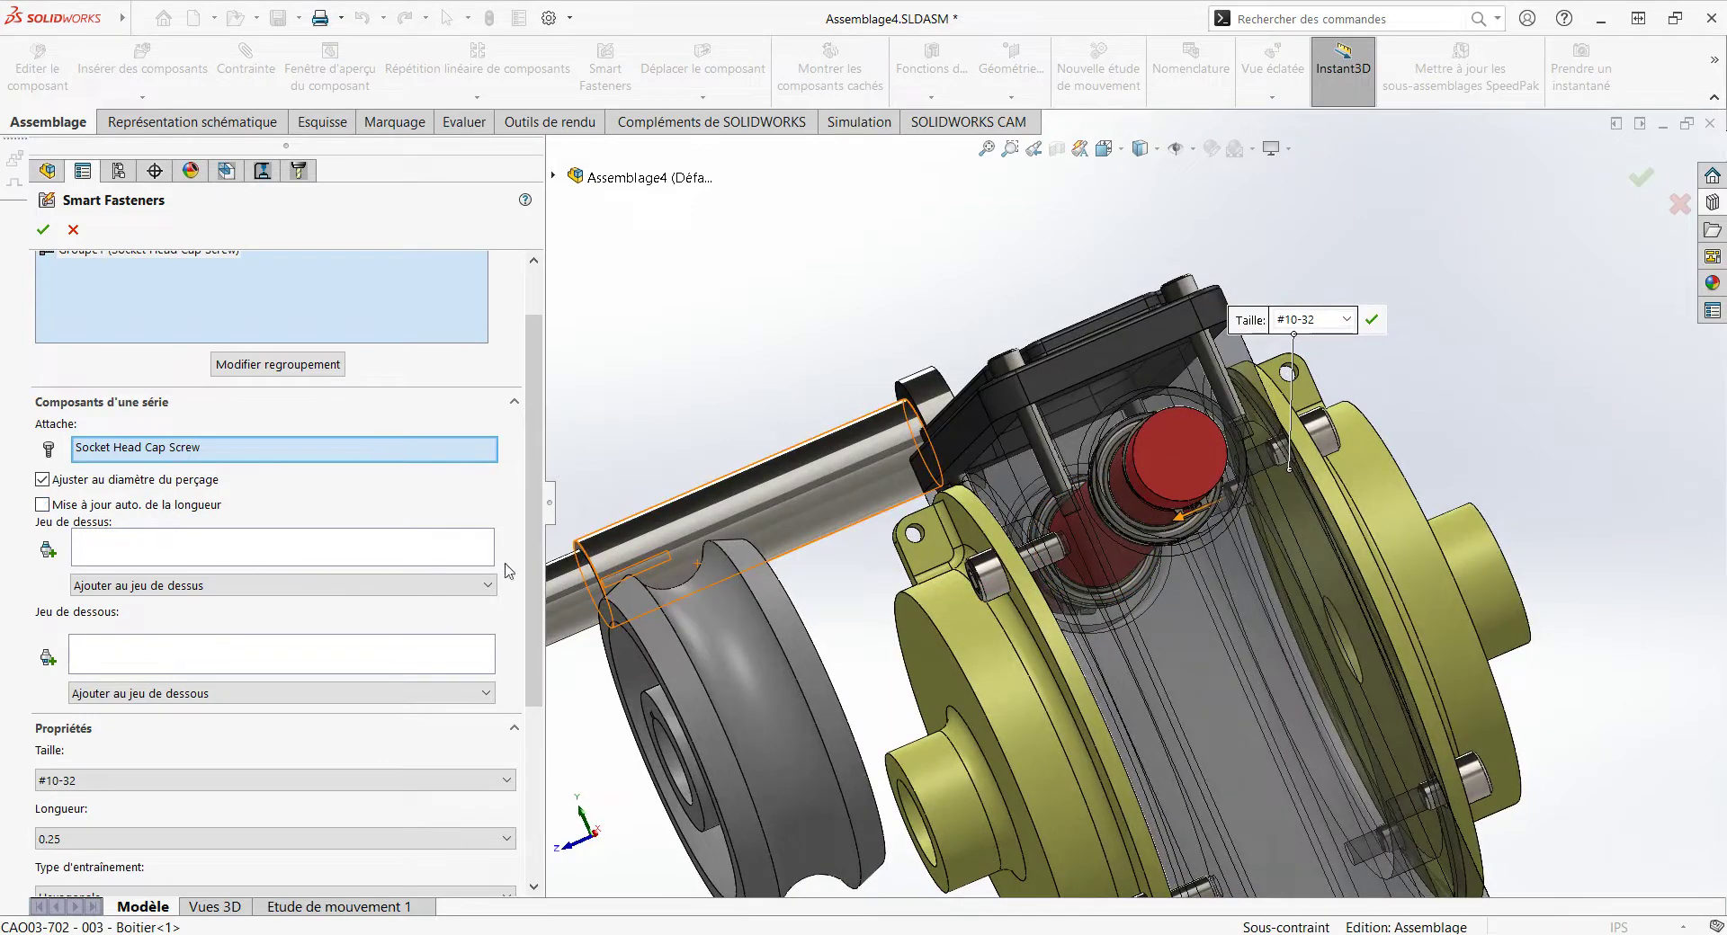
{"action": "scroll", "coordinate": [518, 580], "scroll_direction": "down", "scroll_amount": 2}
{"action": "scroll", "coordinate": [450, 576], "scroll_direction": "down", "scroll_amount": 3}
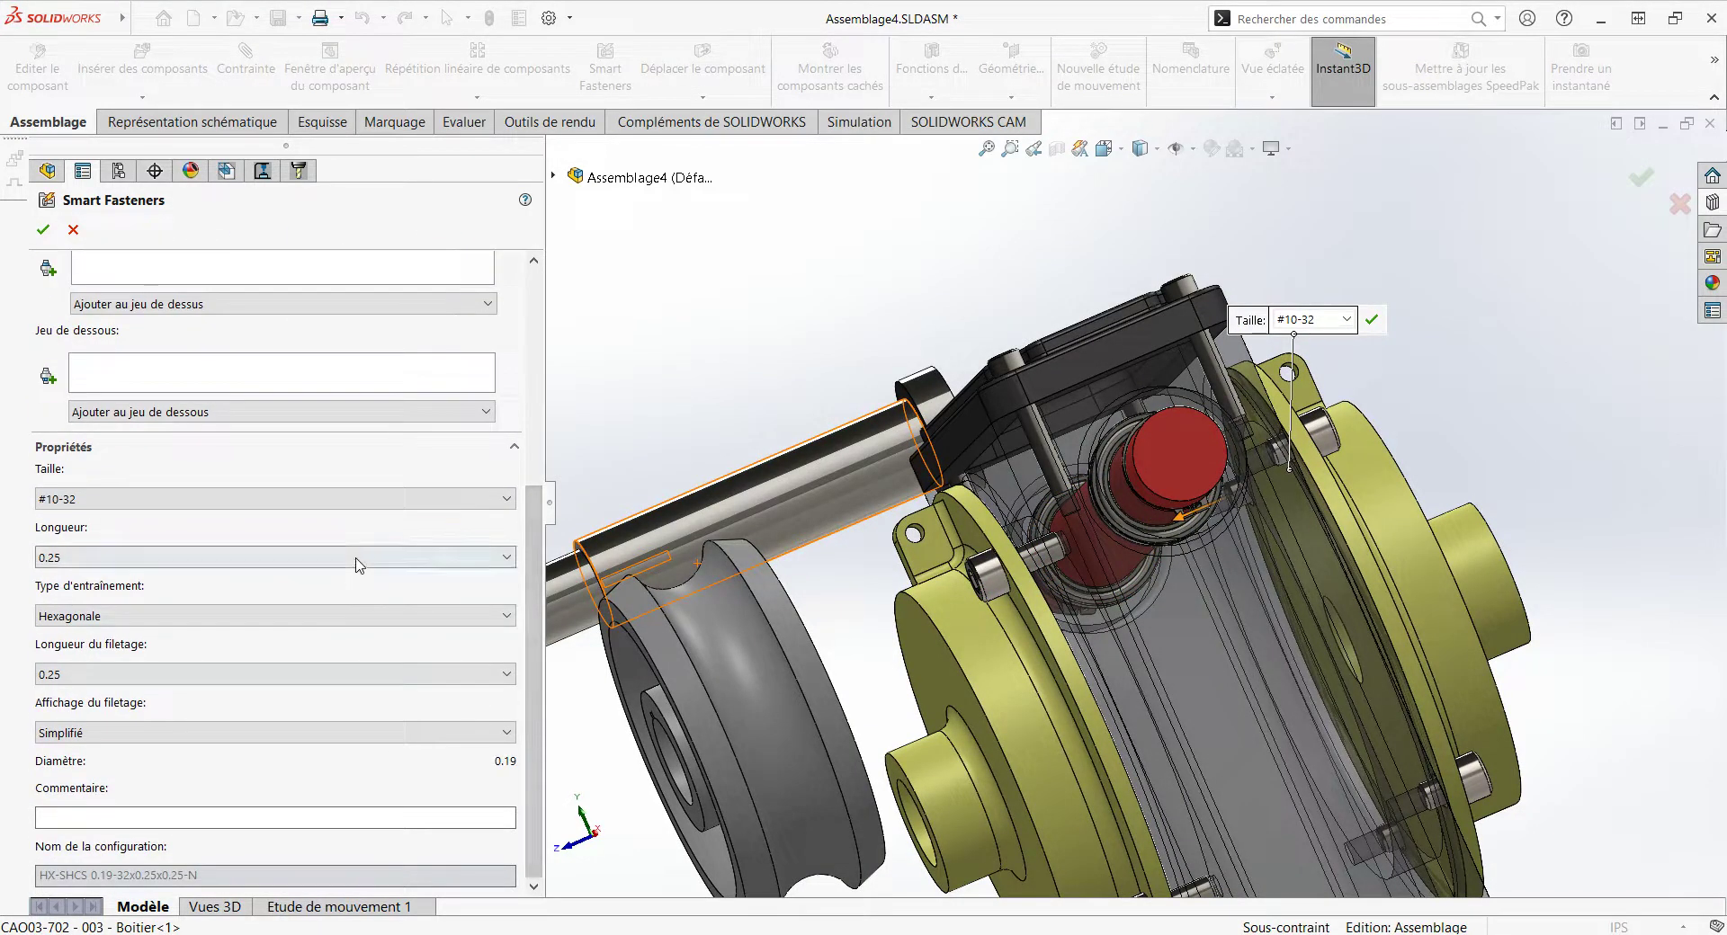
{"action": "left_click", "coordinate": [283, 621]}
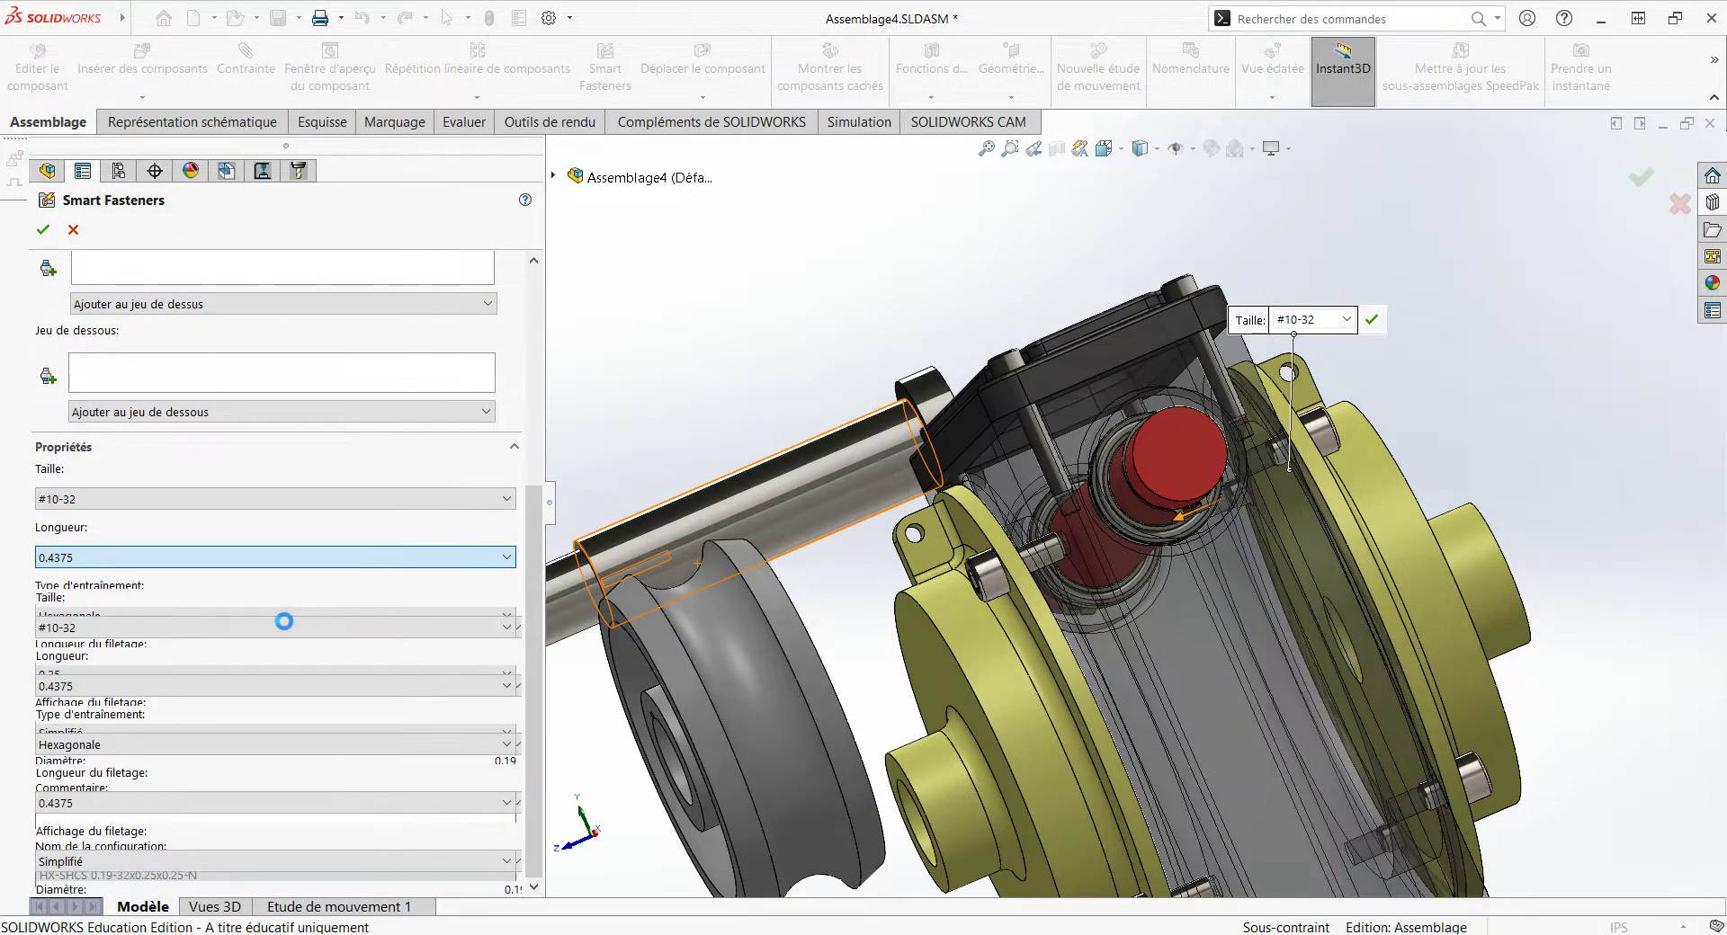
{"action": "left_click", "coordinate": [43, 231]}
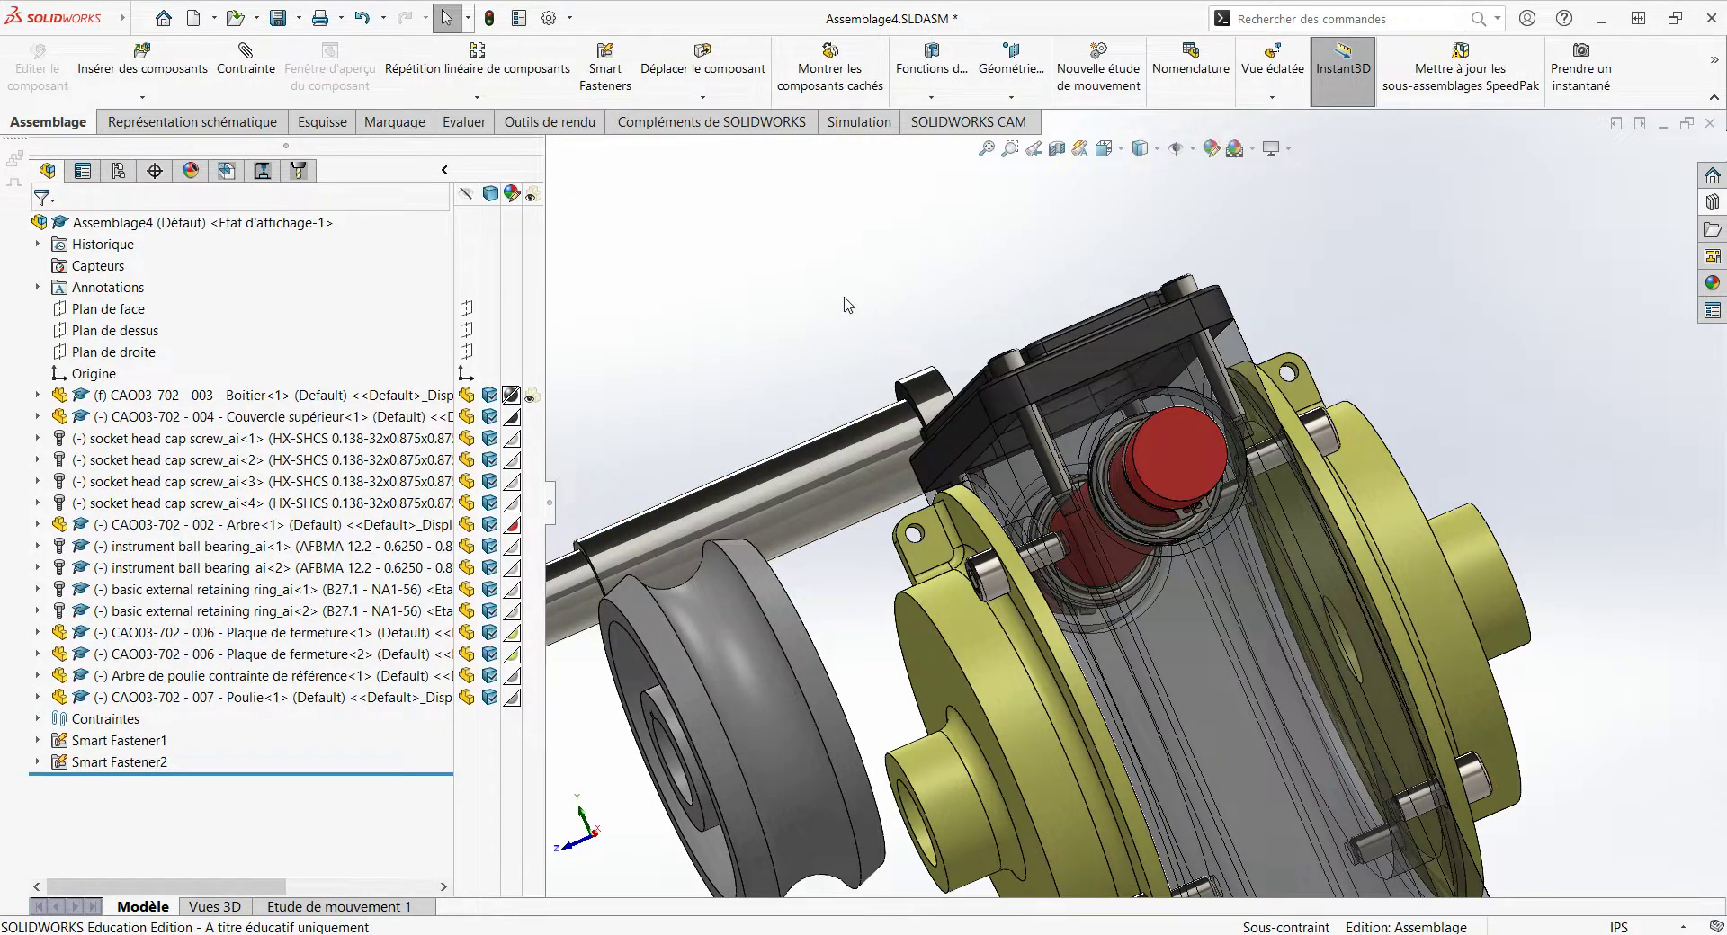